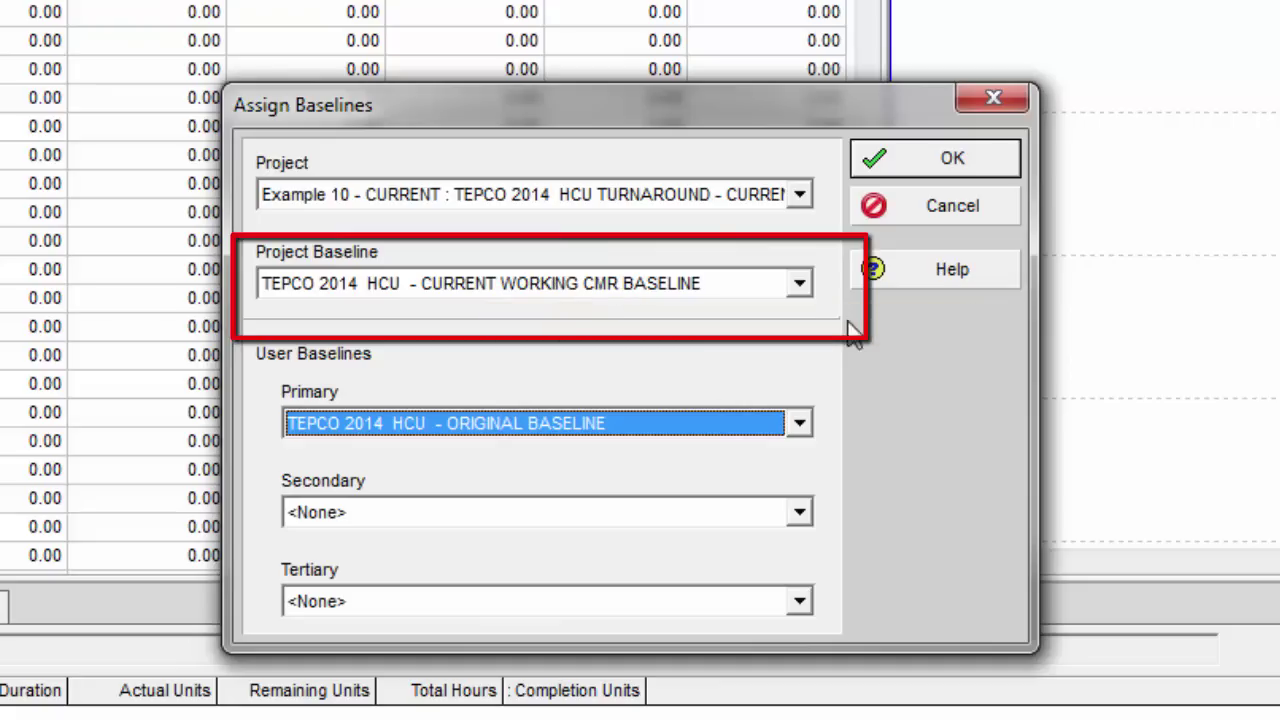
Step: Assign TEPCO 2014 HCU - CURRENT WORKING CMR BASELINE as project baseline and TEPCO 2014 HCU - ORIGINAL BASELINE as primary user baseline
left_click(800, 284)
left_click(800, 284)
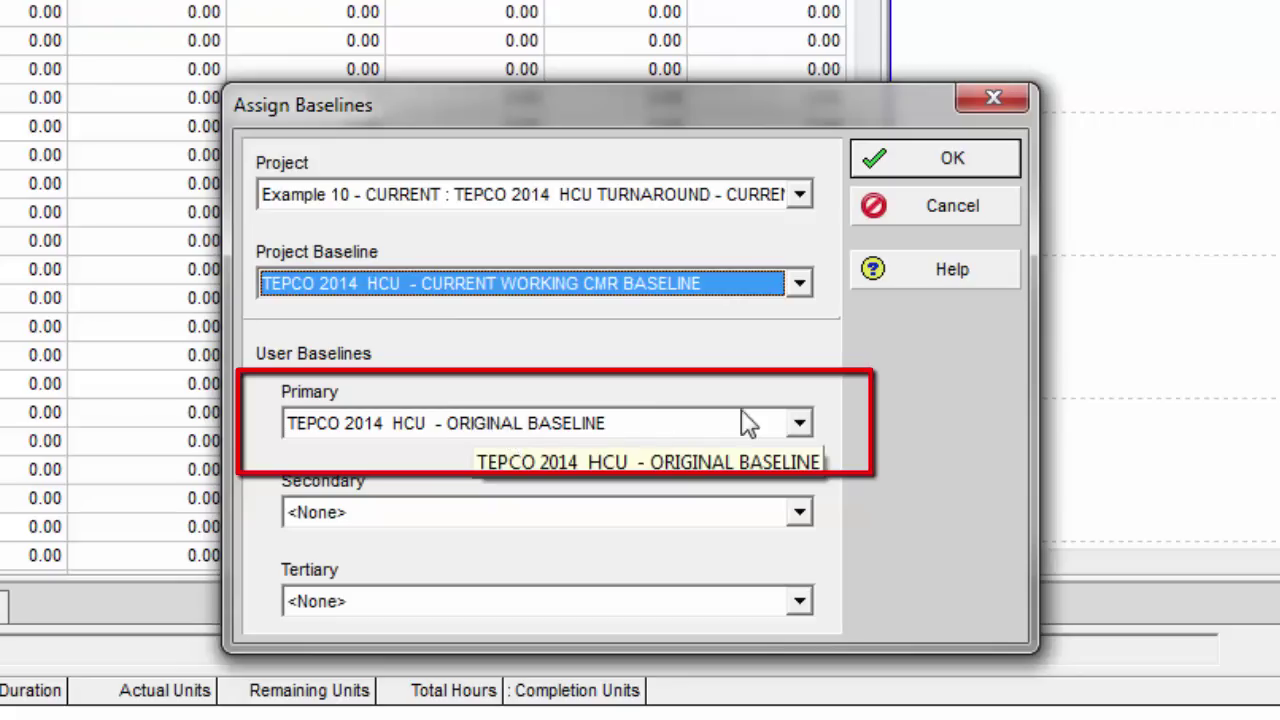
left_click(800, 424)
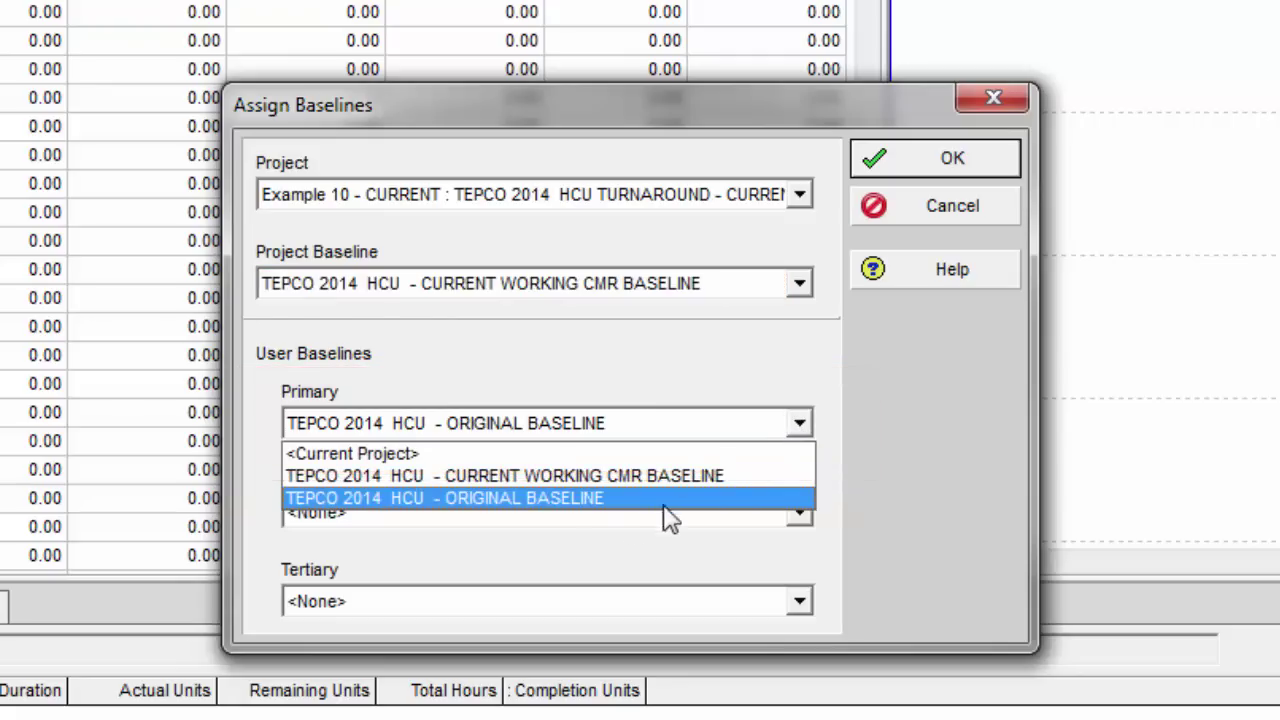
left_click(590, 499)
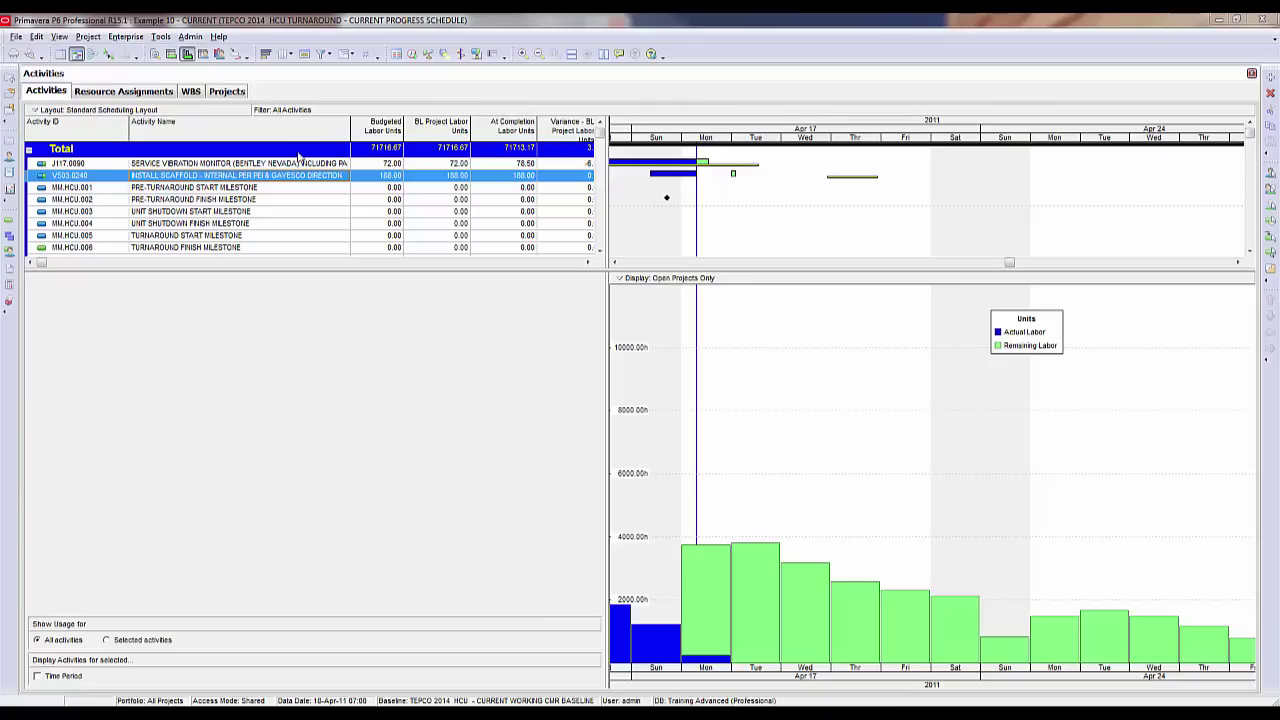
Step: Open the global resource shifts and compare the 24 Hour - 7am to 7am and 2 x 12 - 7am and 7pm shifts
left_click(126, 37)
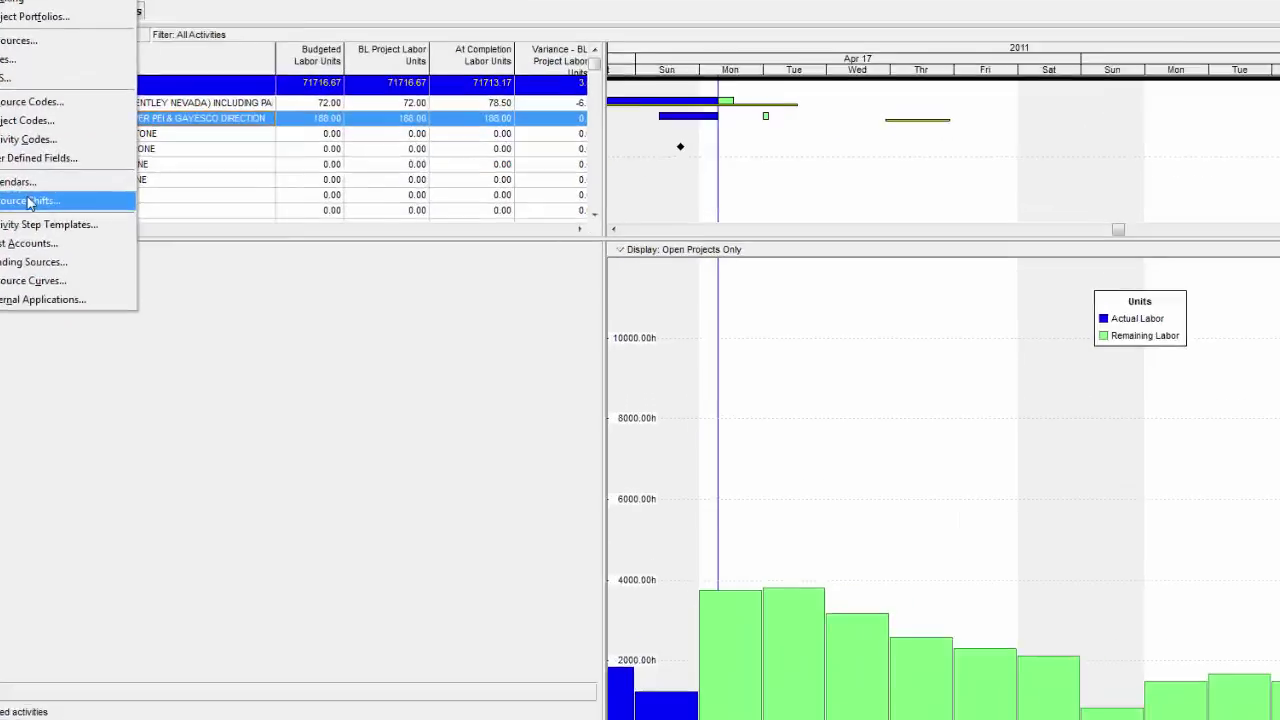
left_click(157, 241)
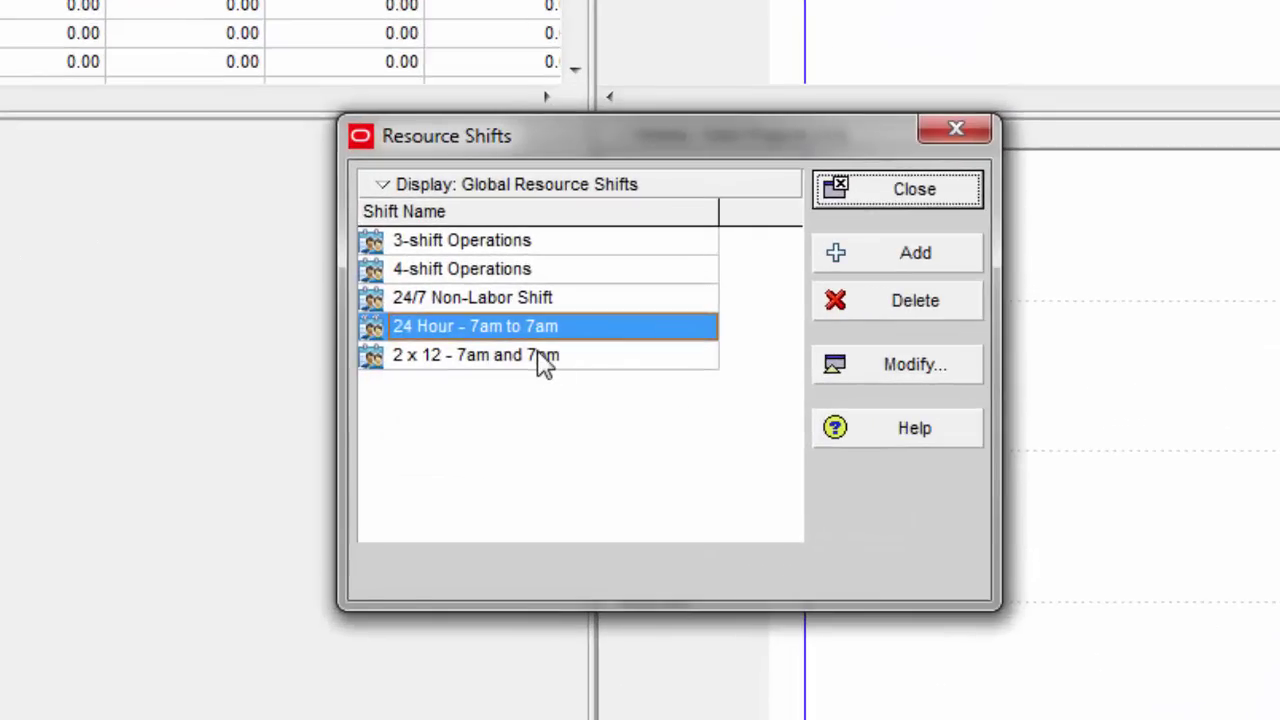
left_click(538, 362)
left_click(513, 334)
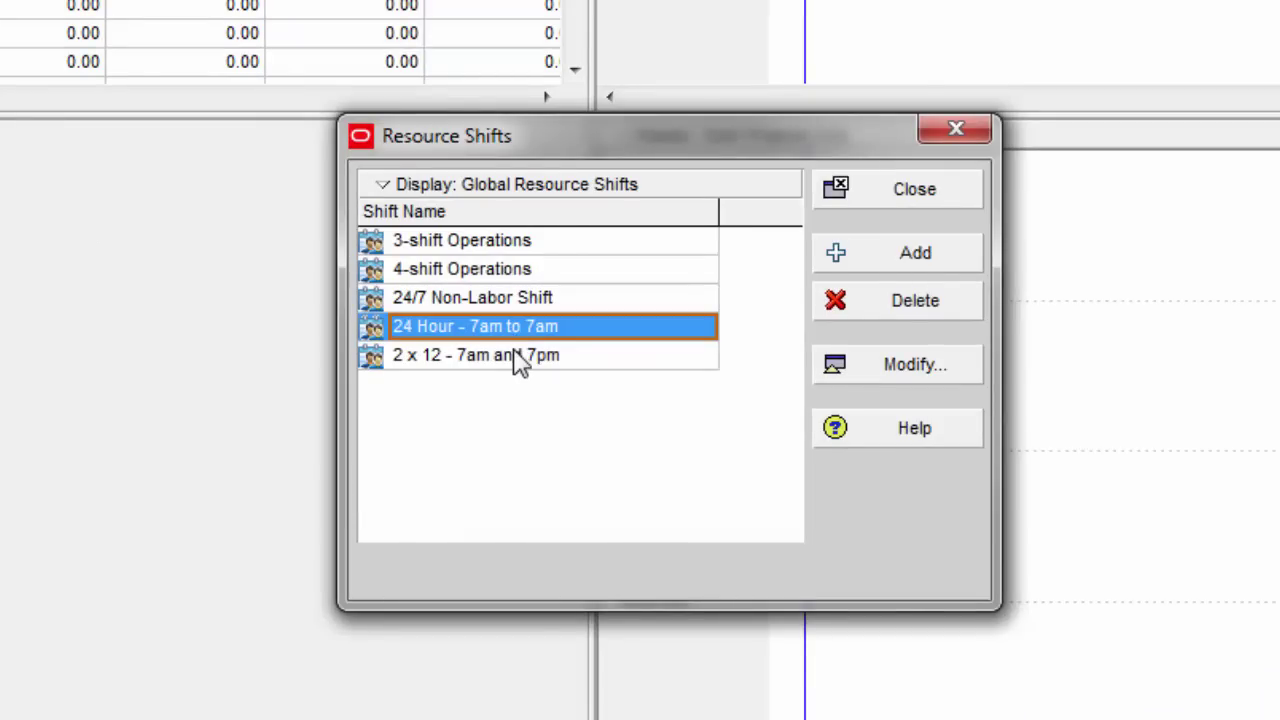
left_click(518, 362)
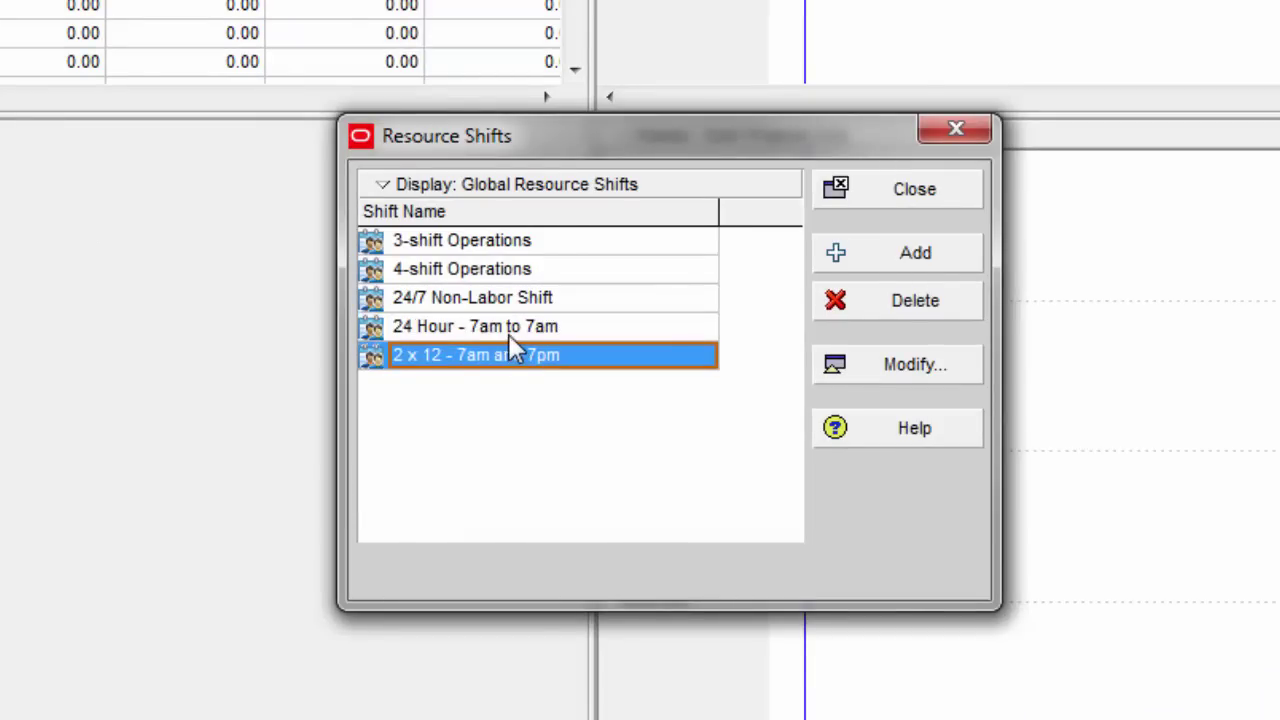
Step: Examine the start hour and duration in the definition of the 24 Hour - 7am to 7am shift, and close the resource shifts
left_click(513, 338)
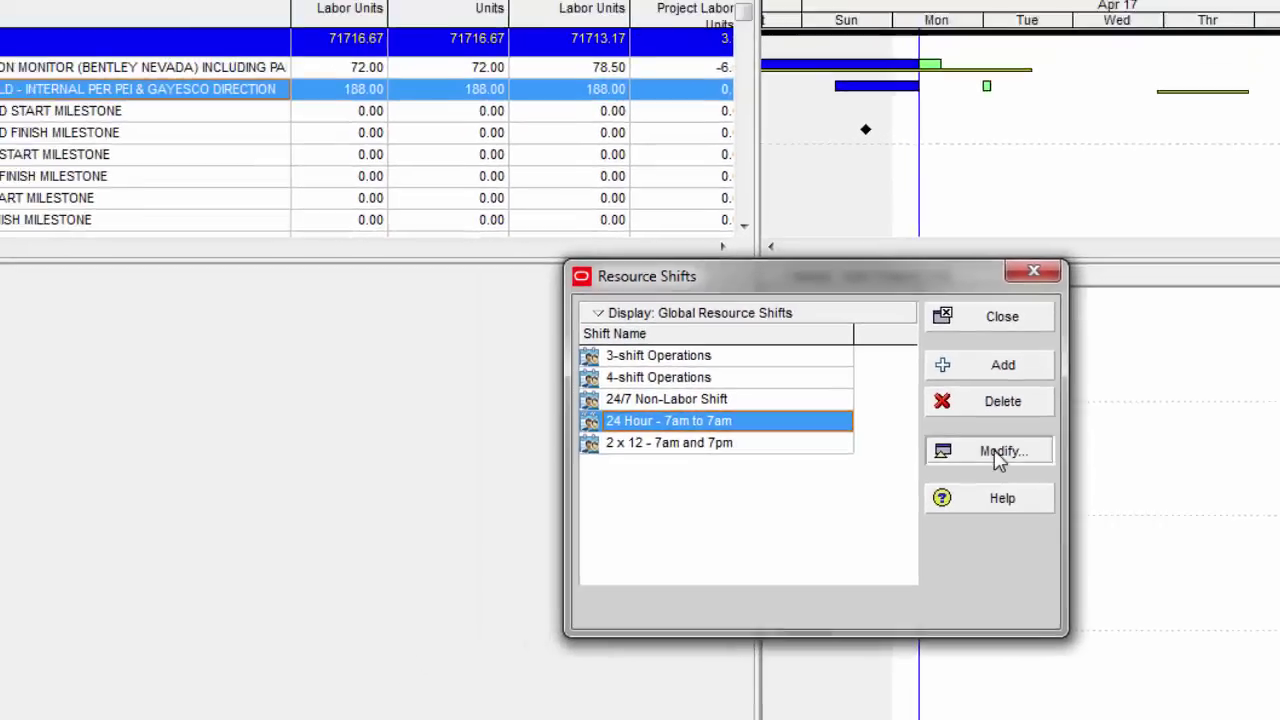
left_click(905, 364)
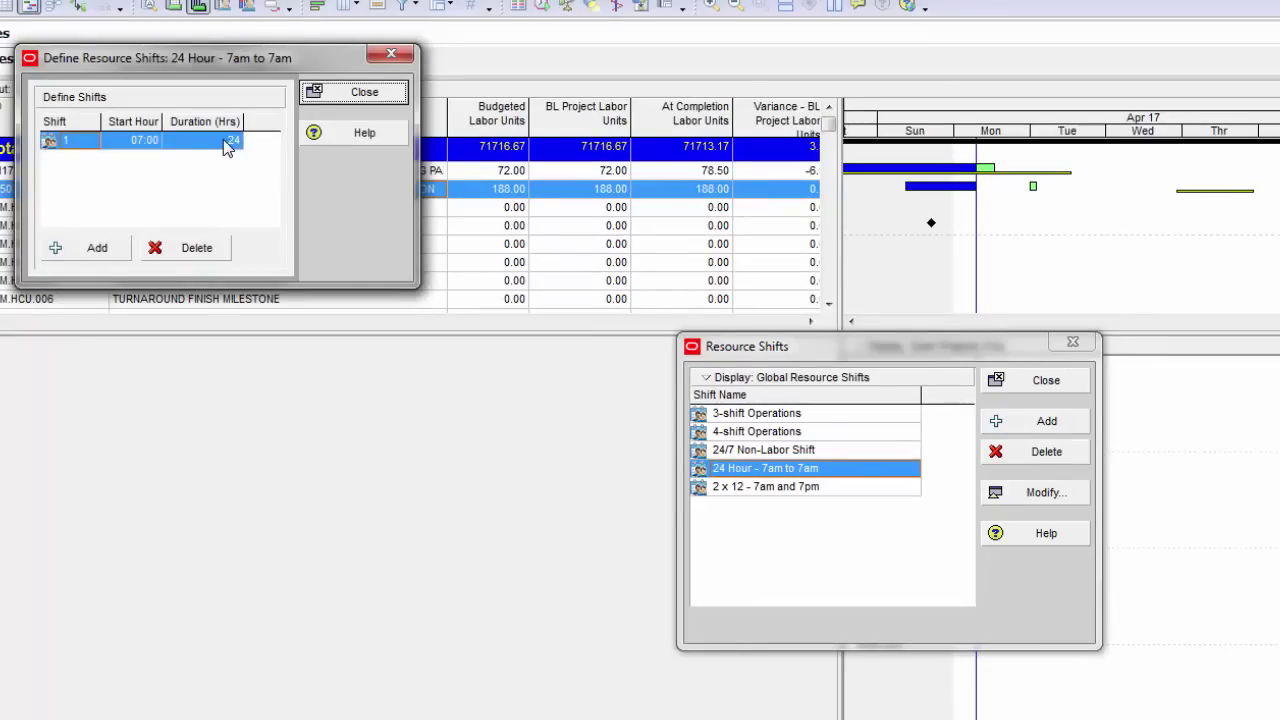
left_click(143, 146)
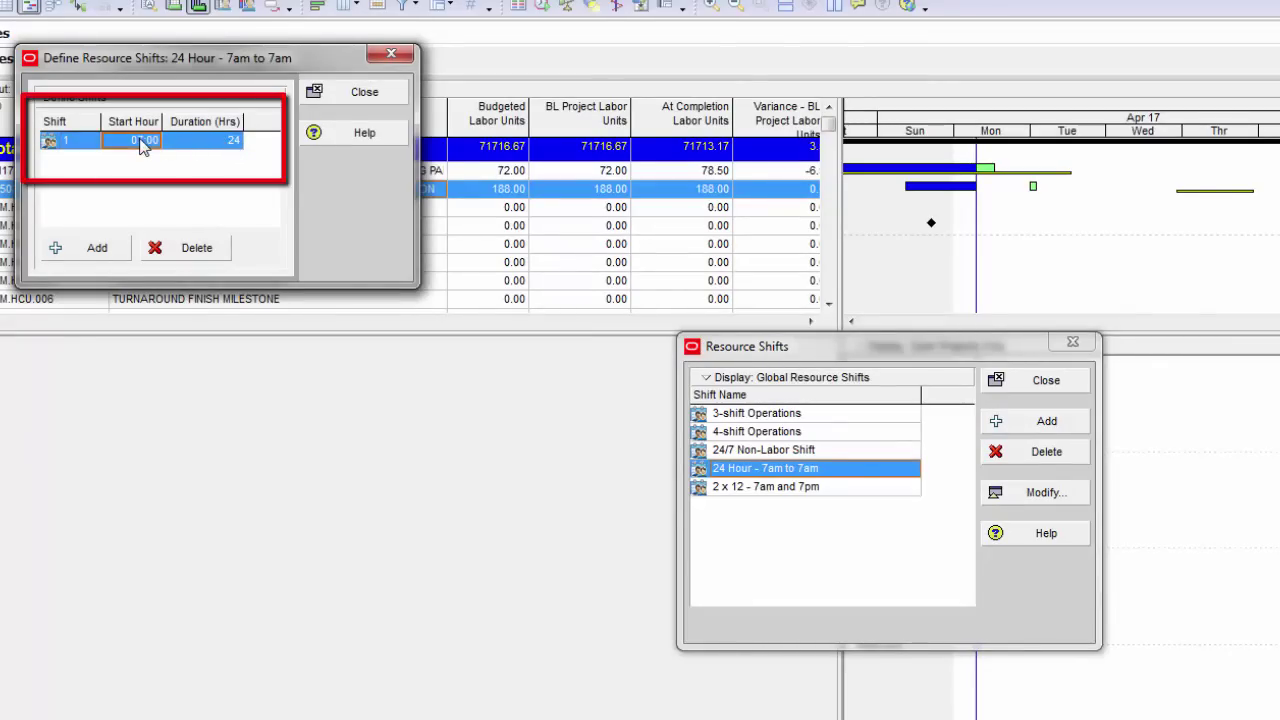
left_click(212, 146)
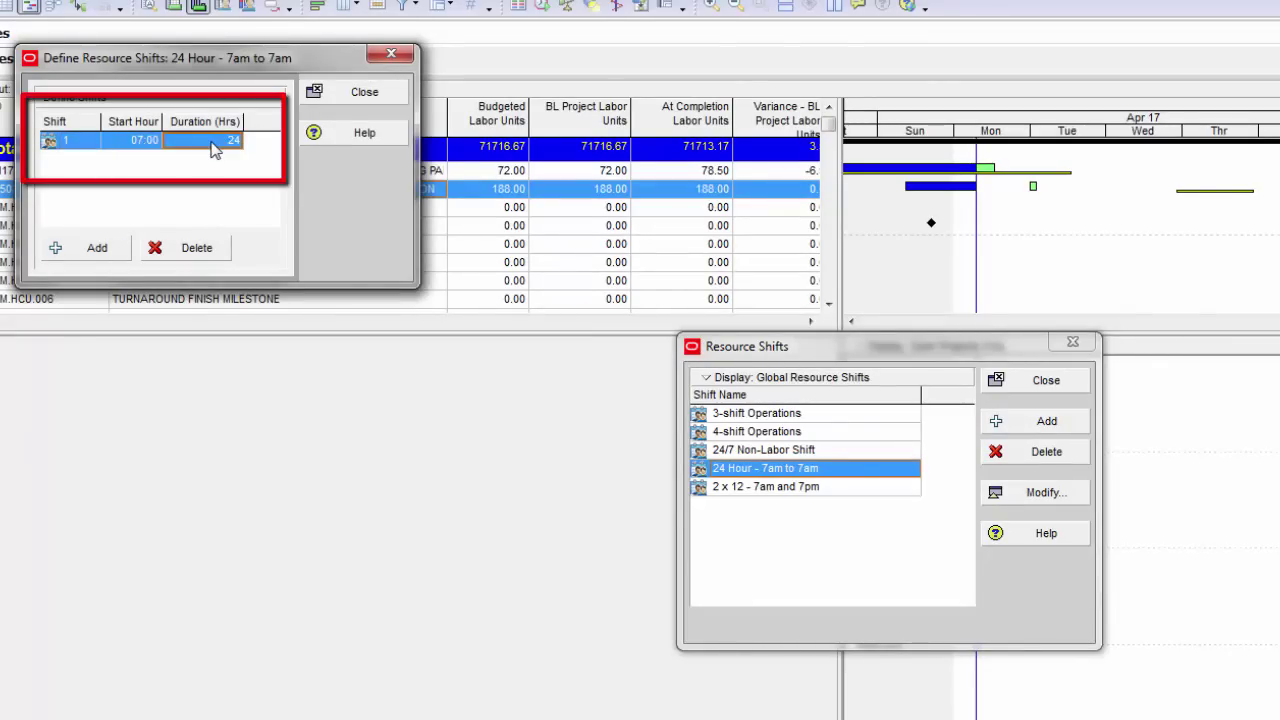
left_click(366, 92)
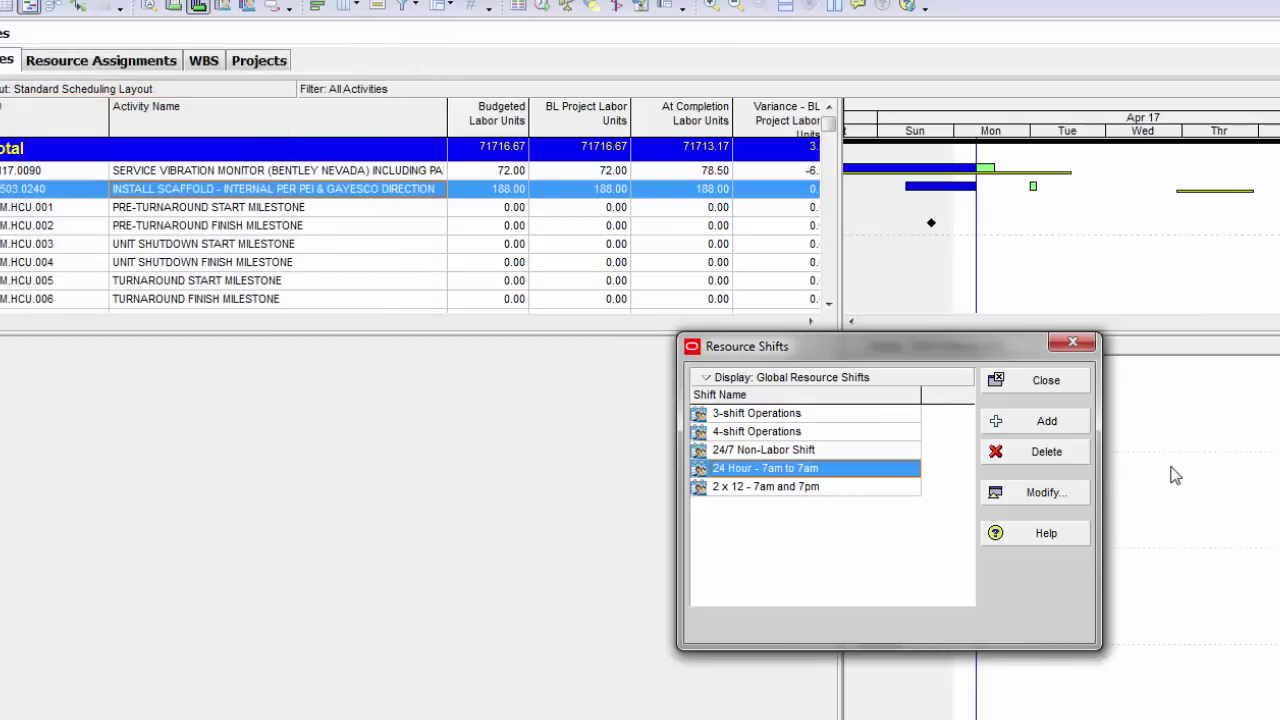
left_click(1070, 390)
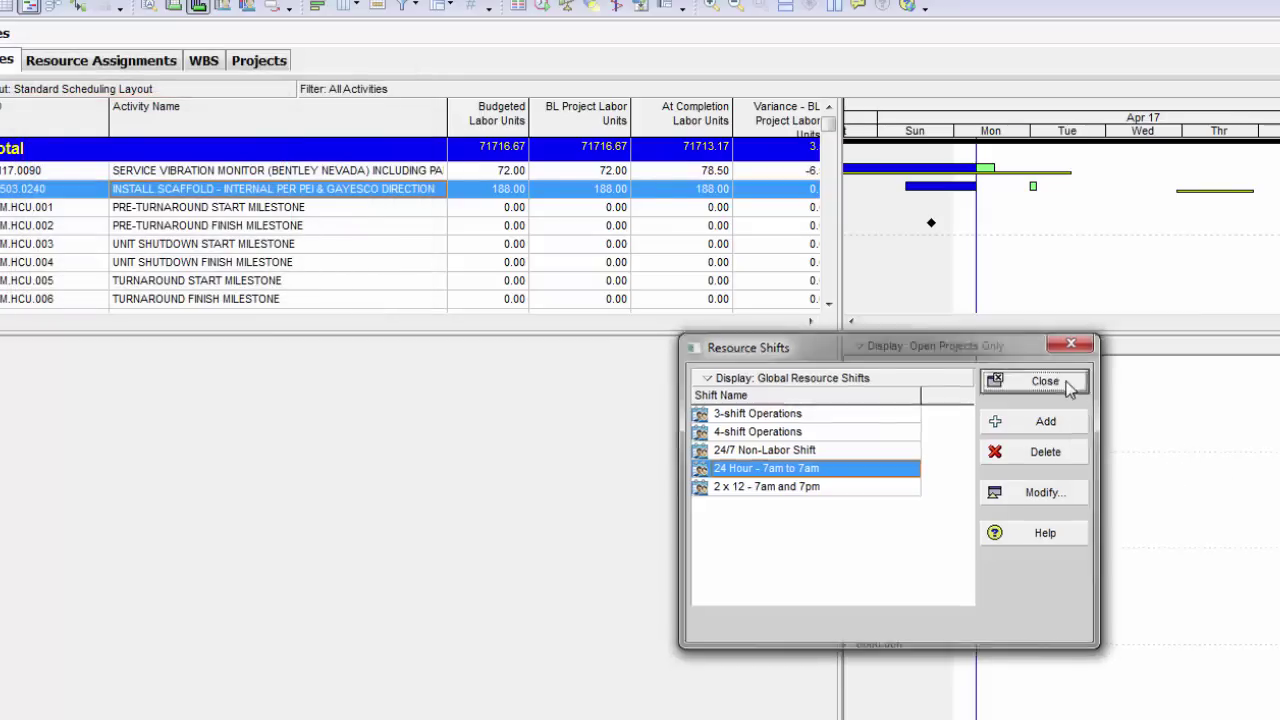
Step: Set the Gantt timescale to a Day/Shift interval with the 24 Hour - 7am to 7am shift calendar, and compress the timescale
right_click(1051, 268)
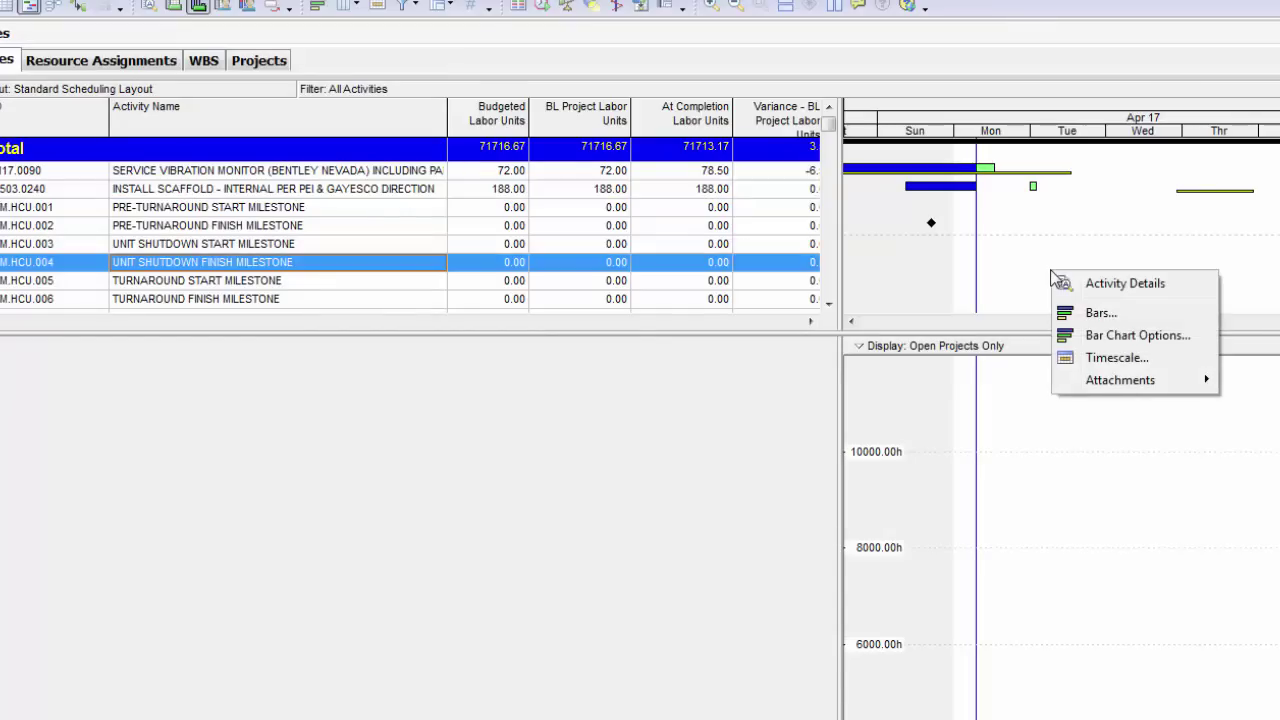
left_click(1084, 358)
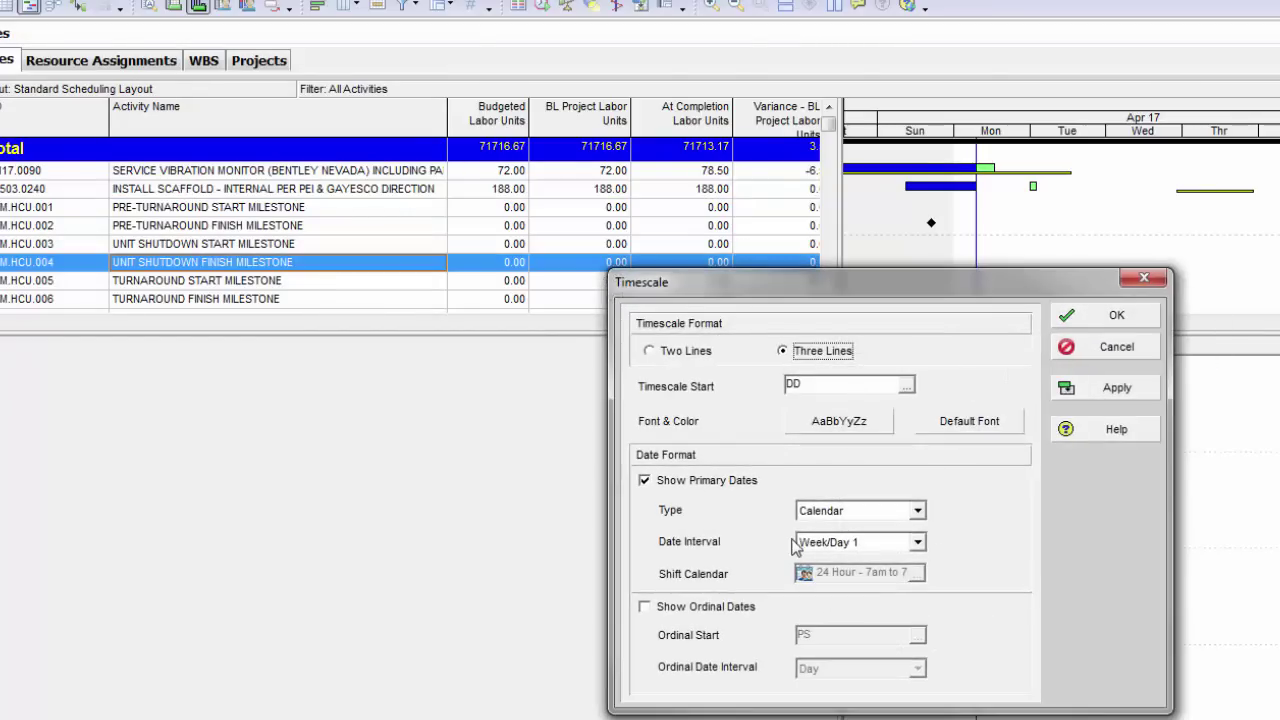
left_click(917, 541)
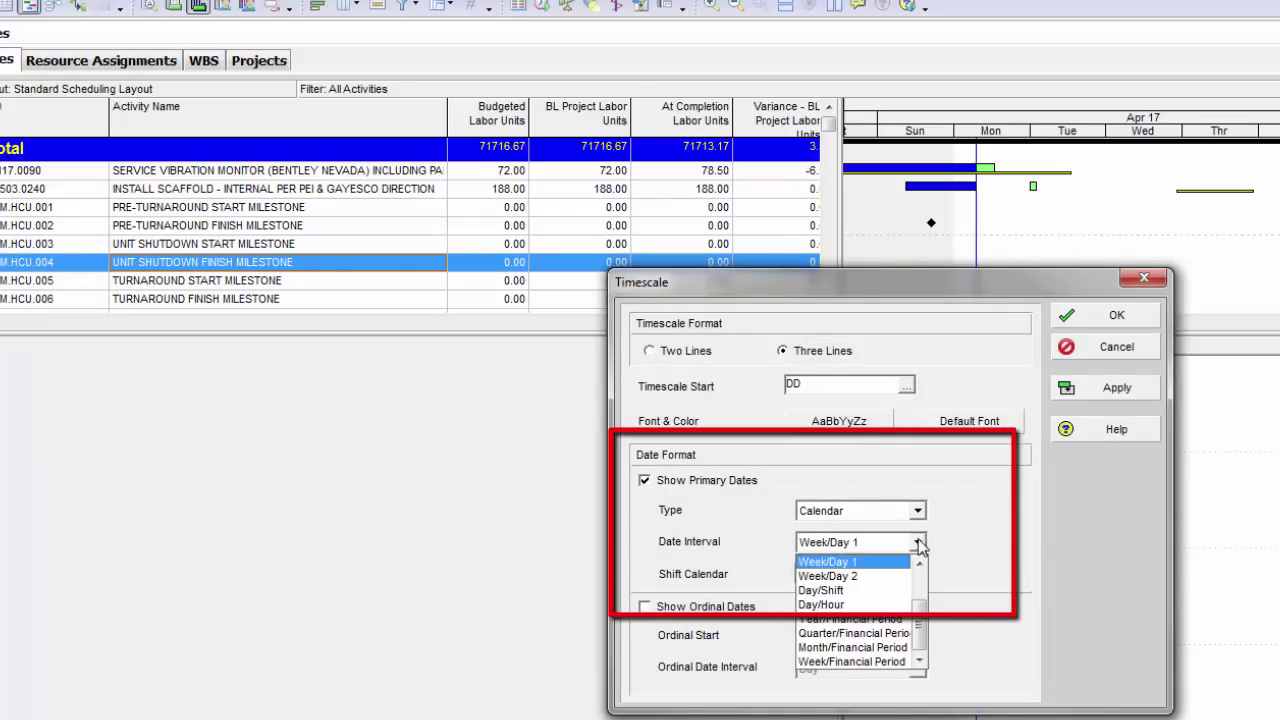
left_click(857, 590)
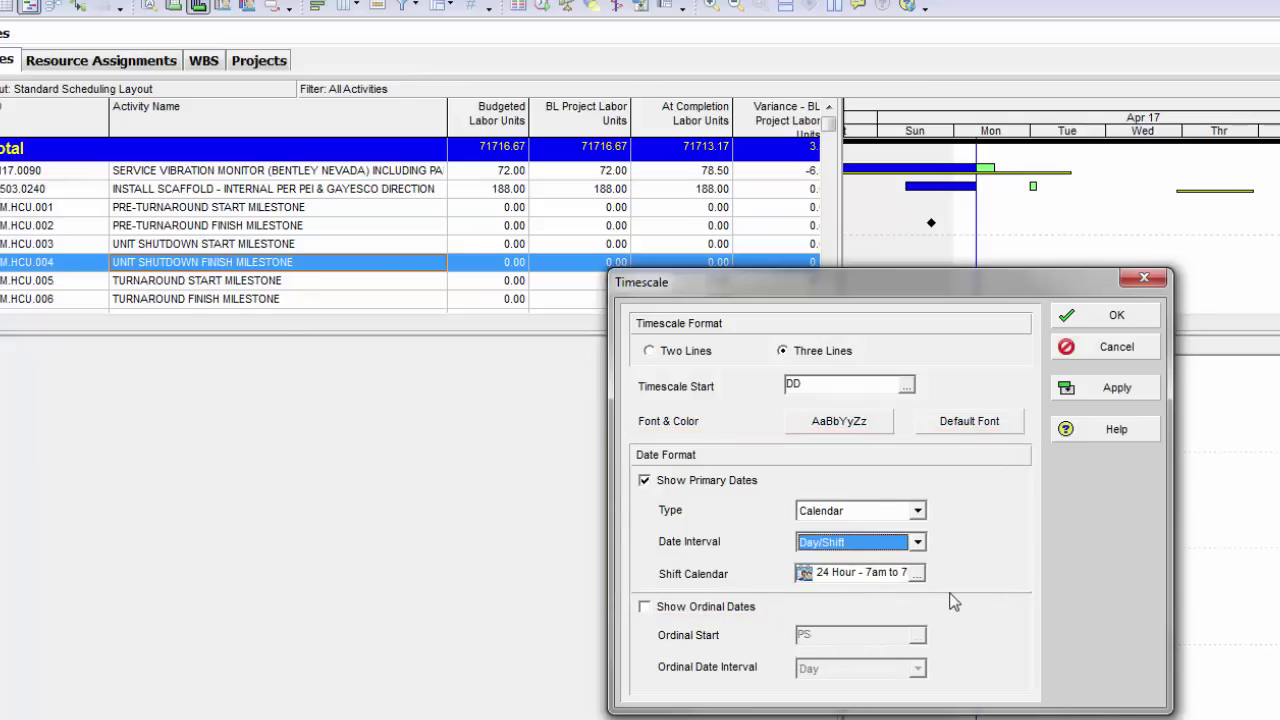
left_click(917, 572)
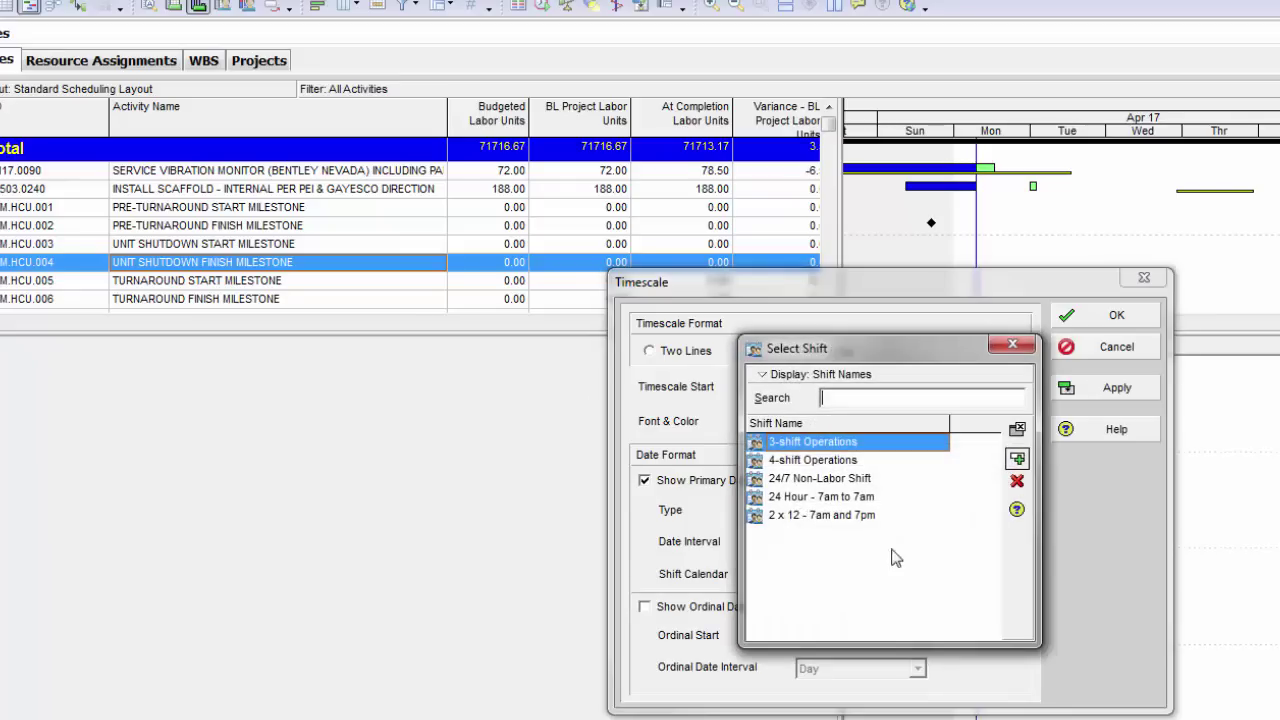
left_click(803, 497)
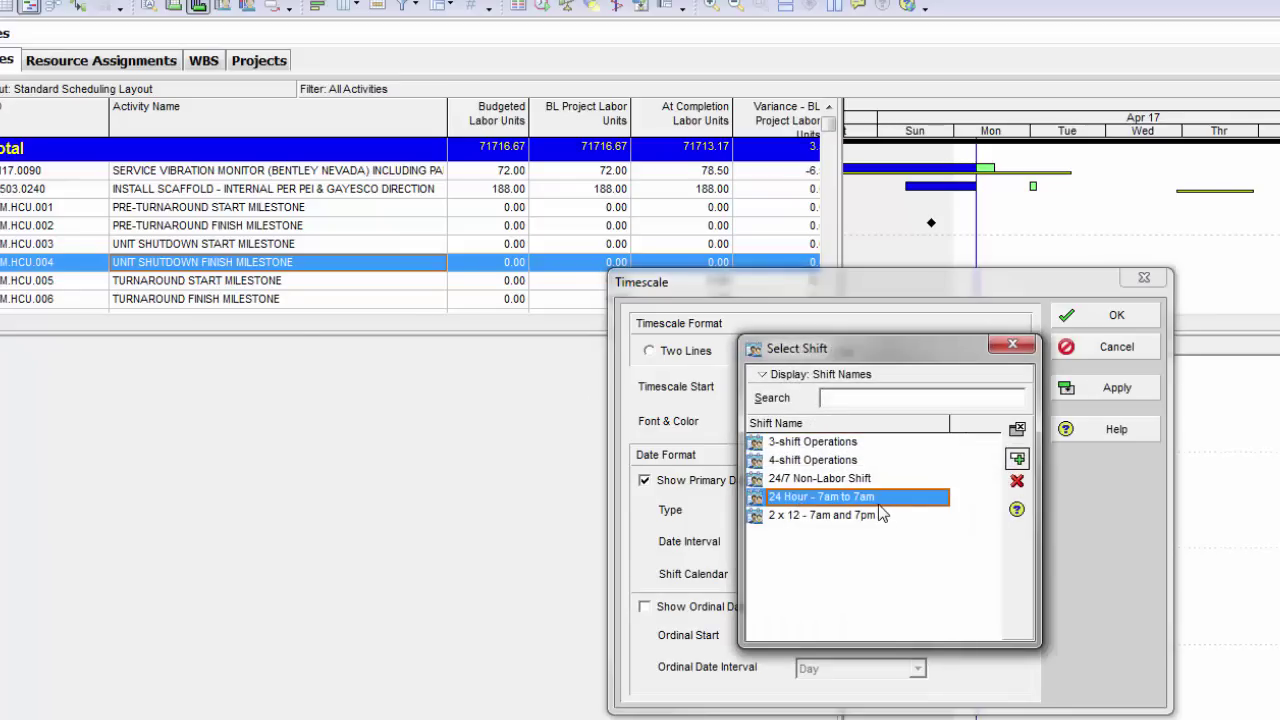
left_click(1019, 459)
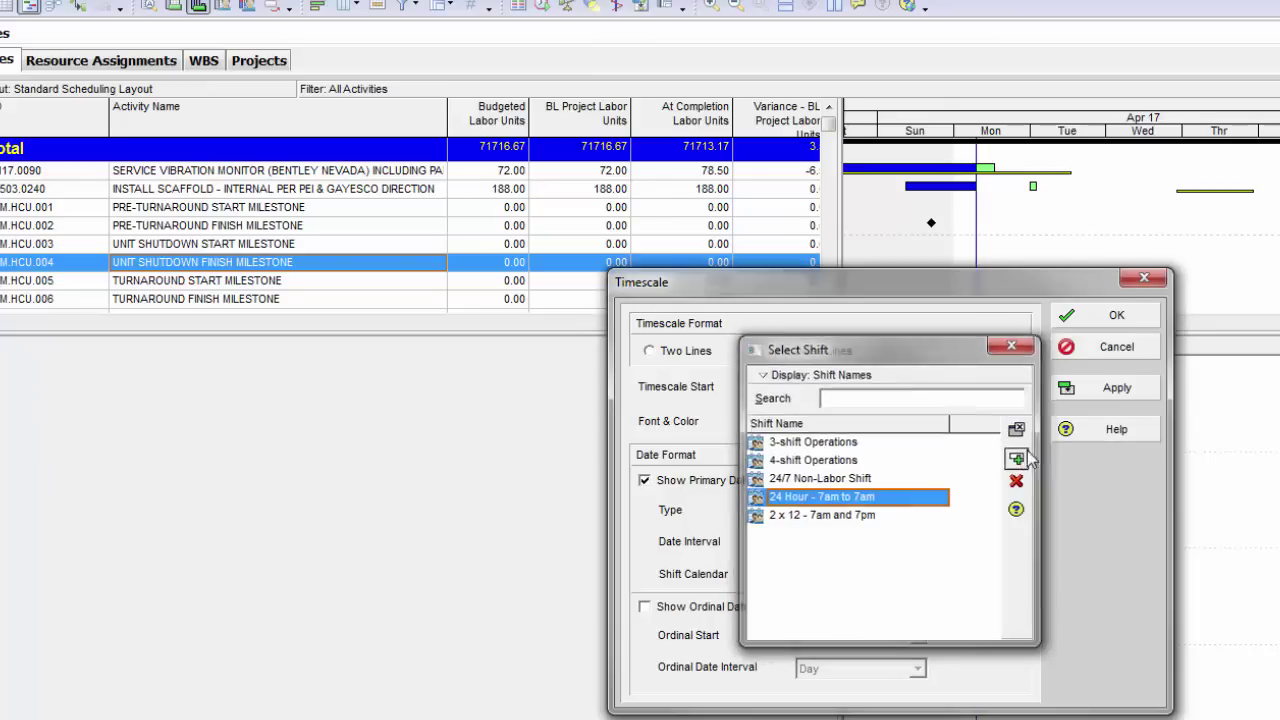
left_click(1108, 398)
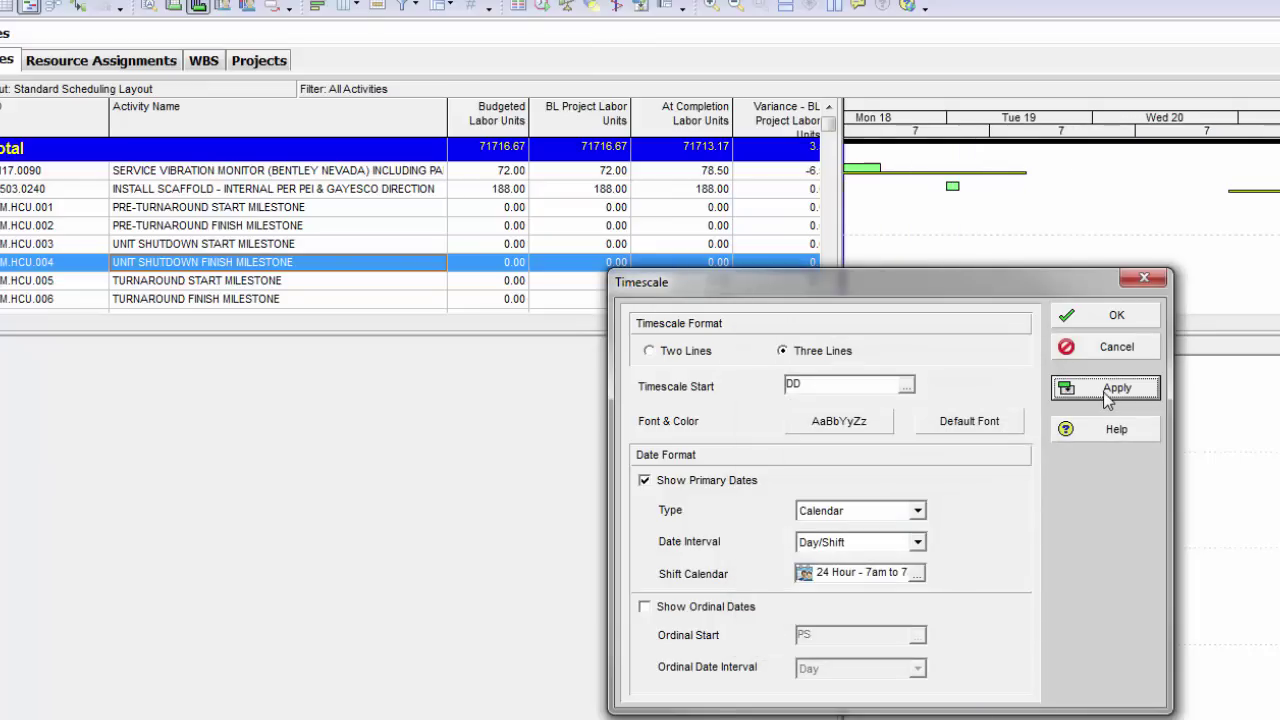
left_click(1137, 315)
left_click_drag(1277, 135, 1093, 133)
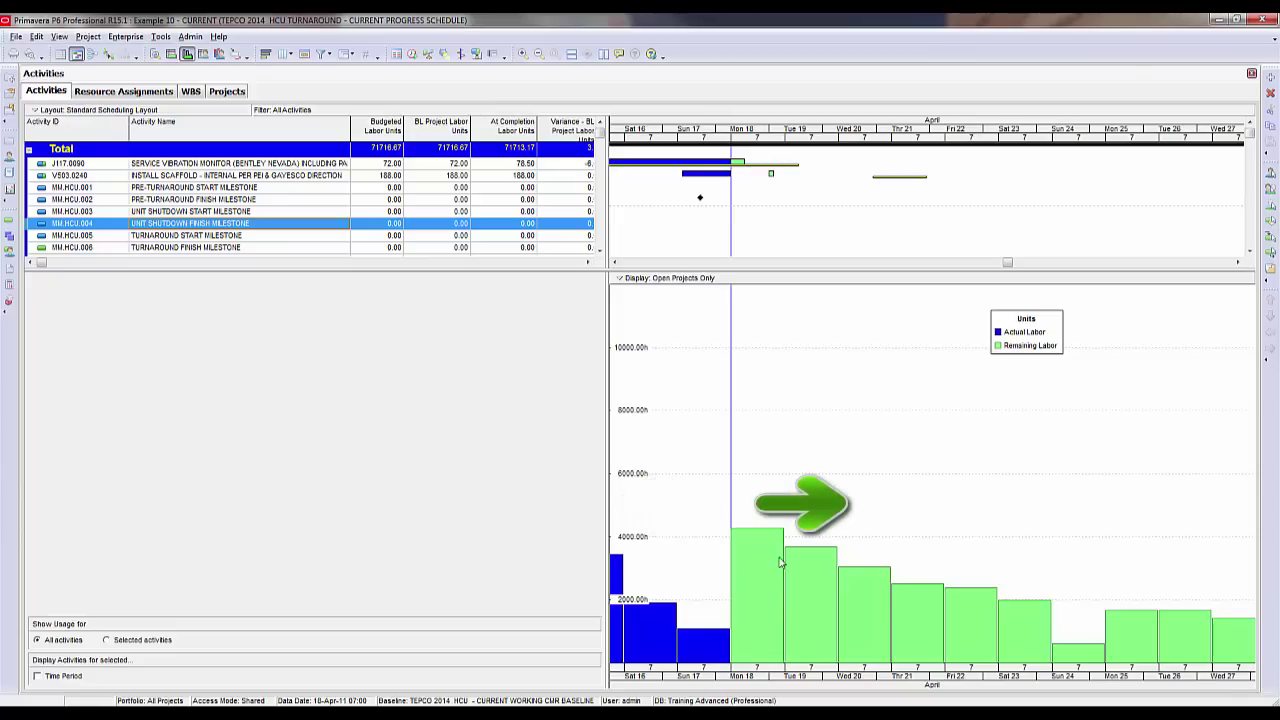
Step: Change the timescale's shift calendar to 2 x 12 - 7am and 7pm and adjust the timescale to show days before the data date
right_click(782, 216)
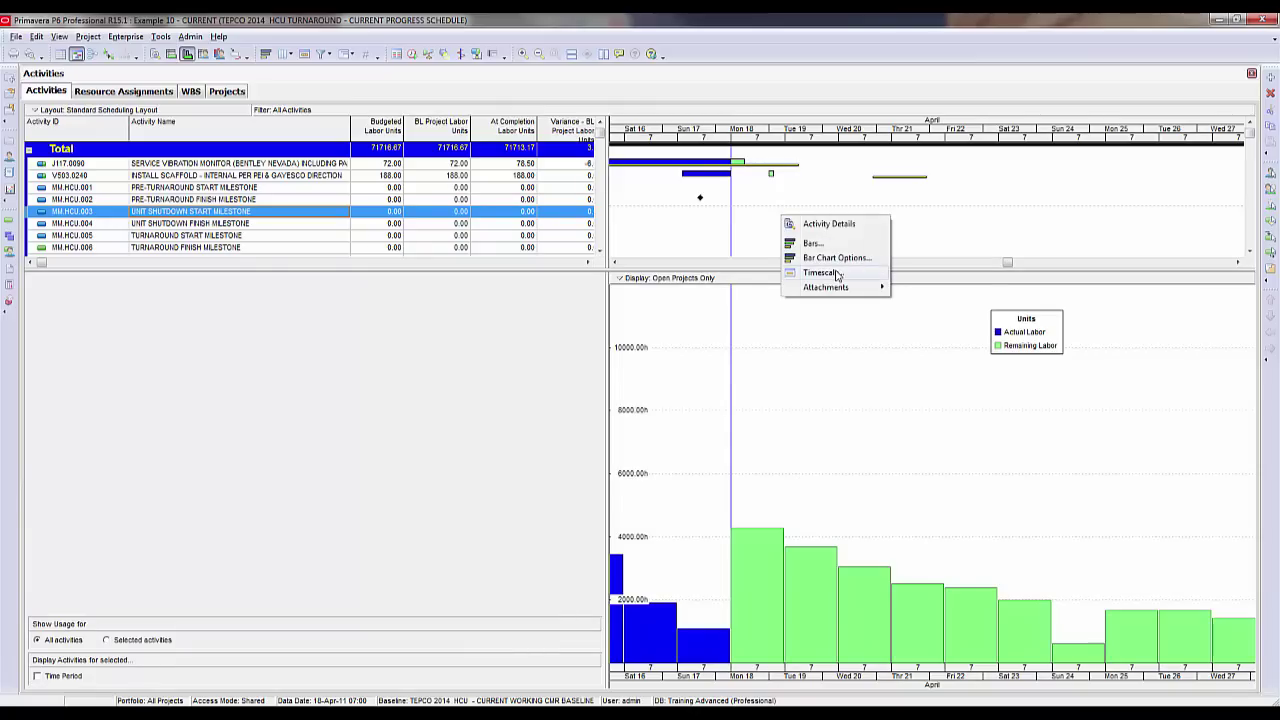
left_click(838, 273)
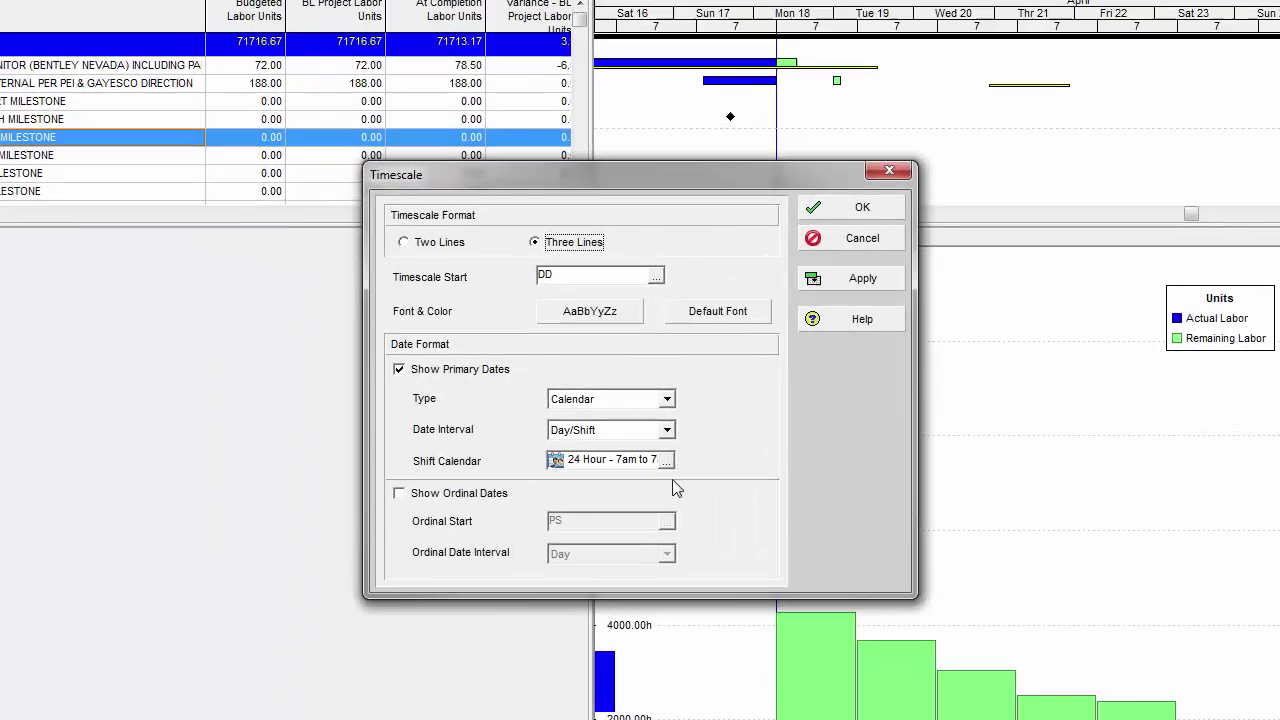
left_click(666, 460)
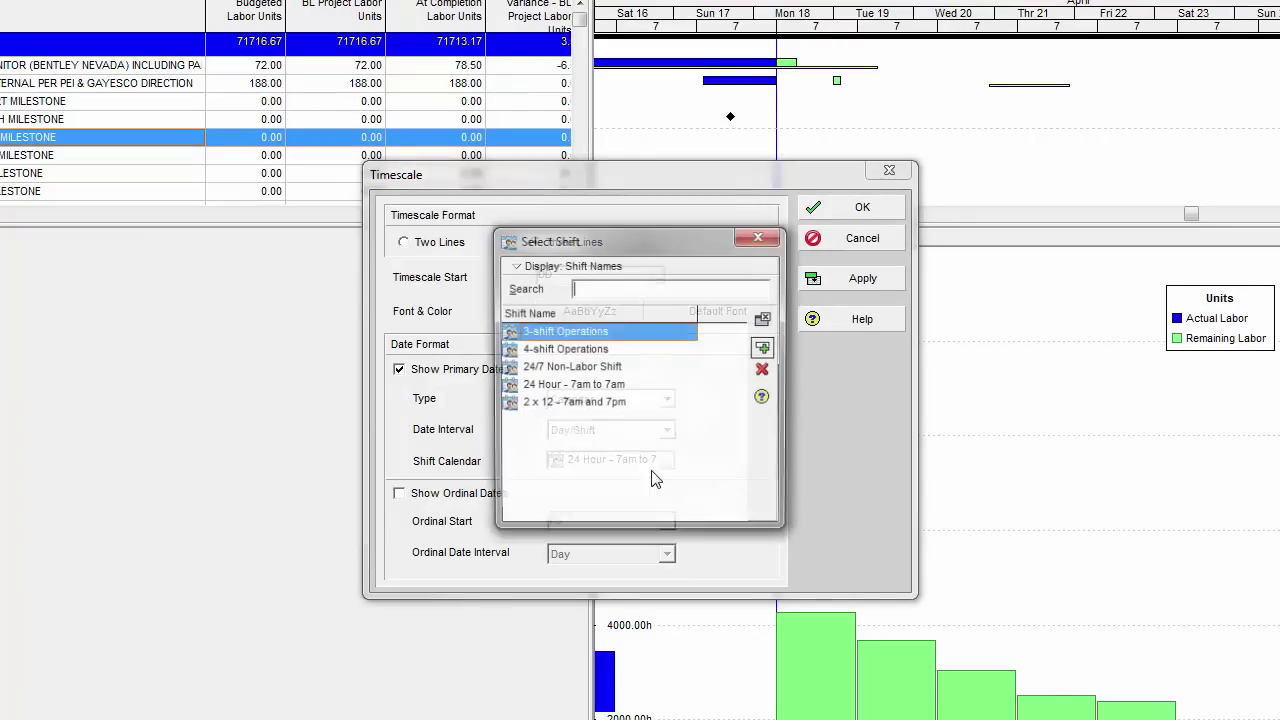
left_click(596, 403)
left_click(765, 318)
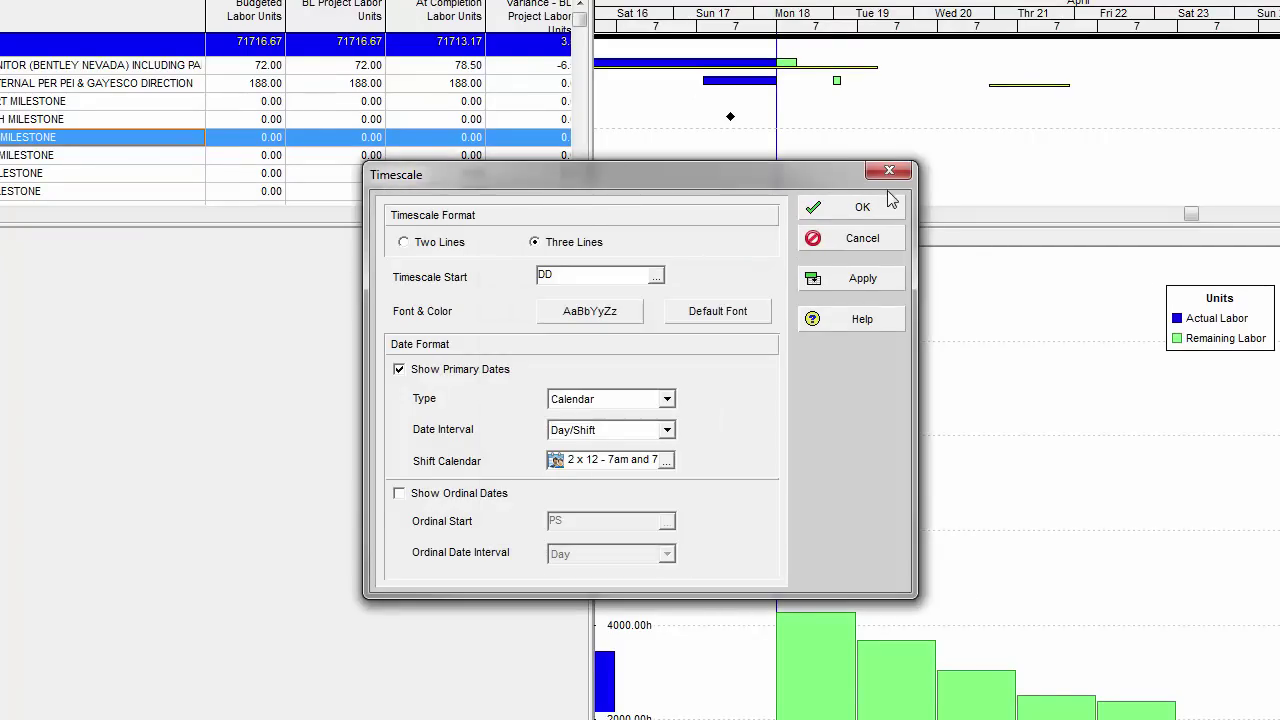
left_click(889, 203)
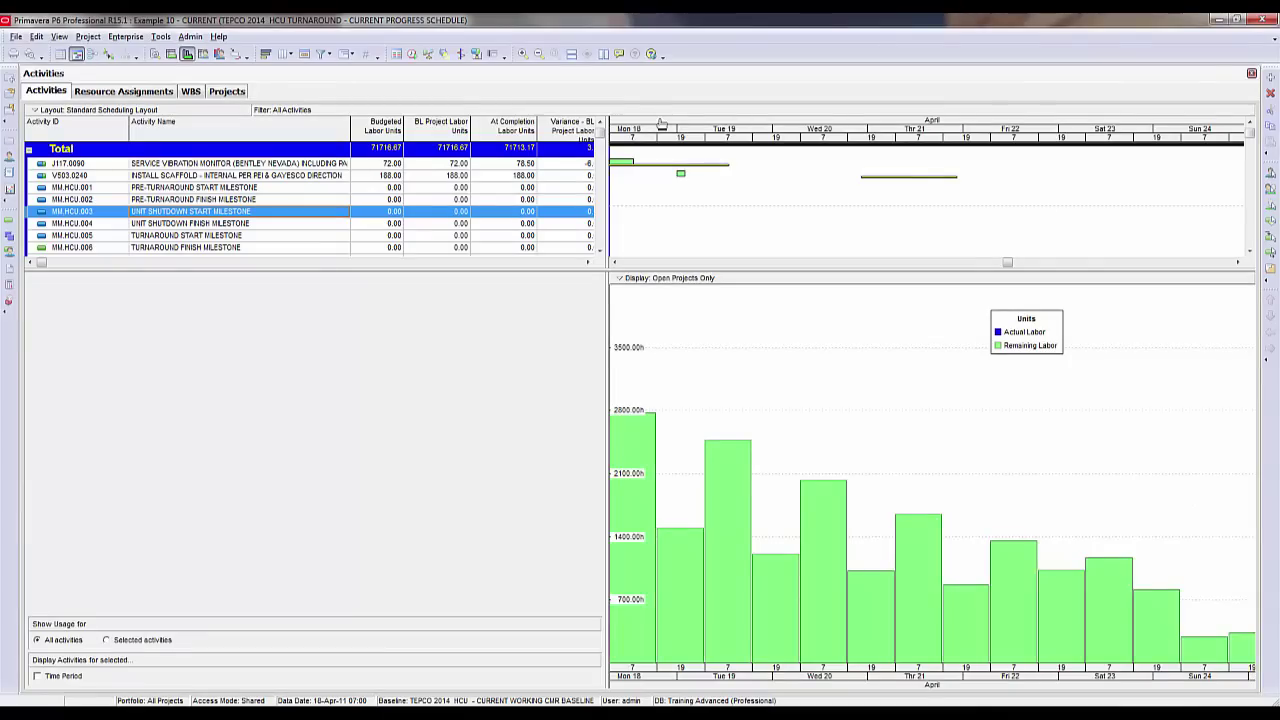
left_click_drag(661, 124, 803, 144)
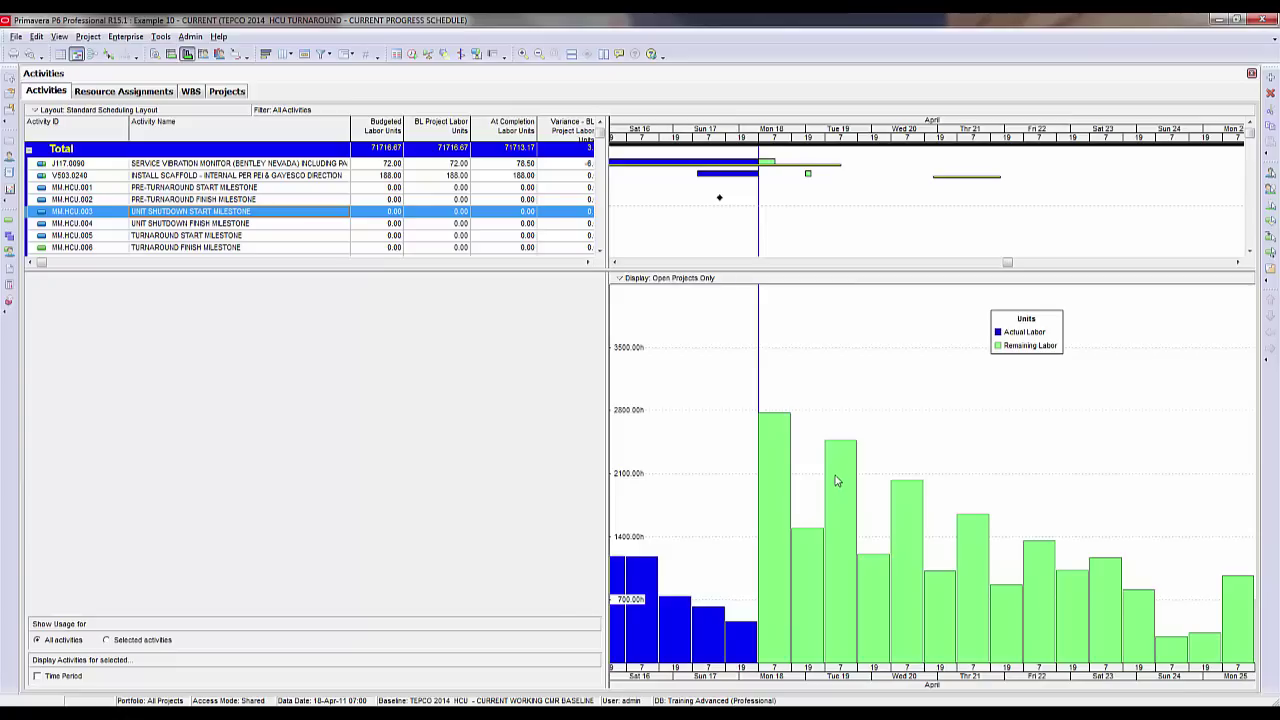
Step: Open the user-defined activity filter Actuals > DD for modification
scroll(836, 481, "down", 1)
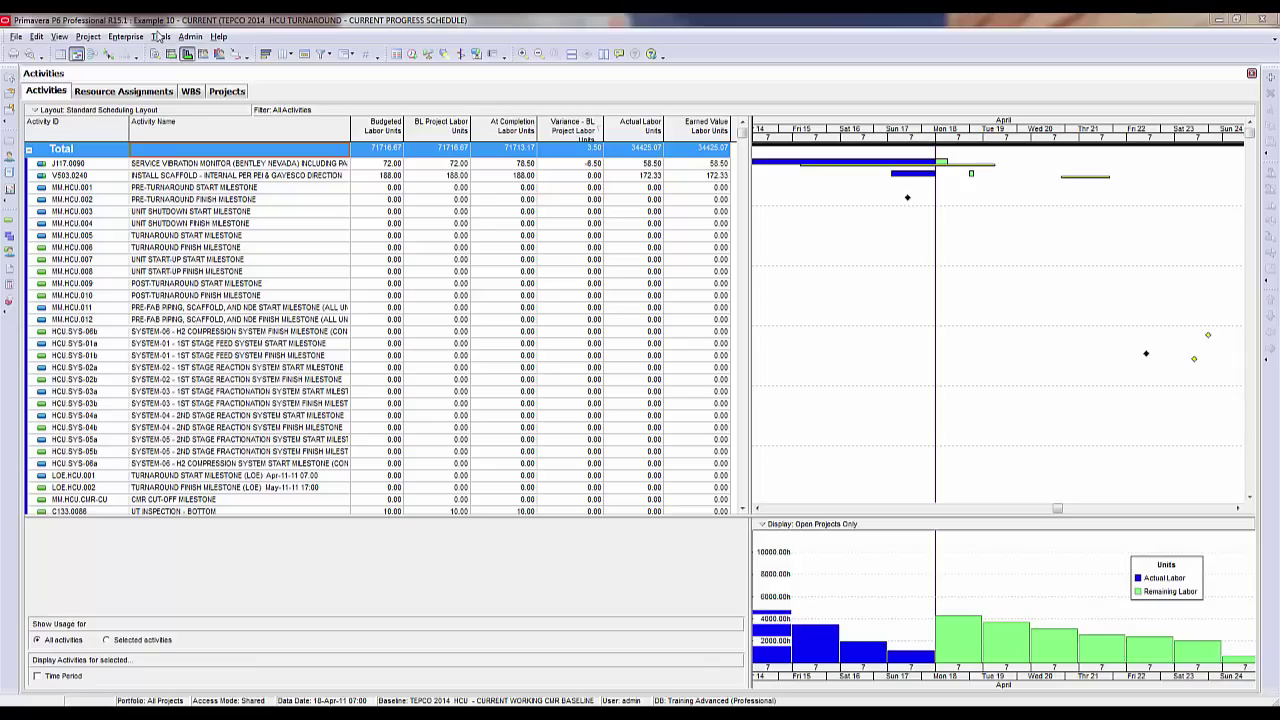
left_click(324, 56)
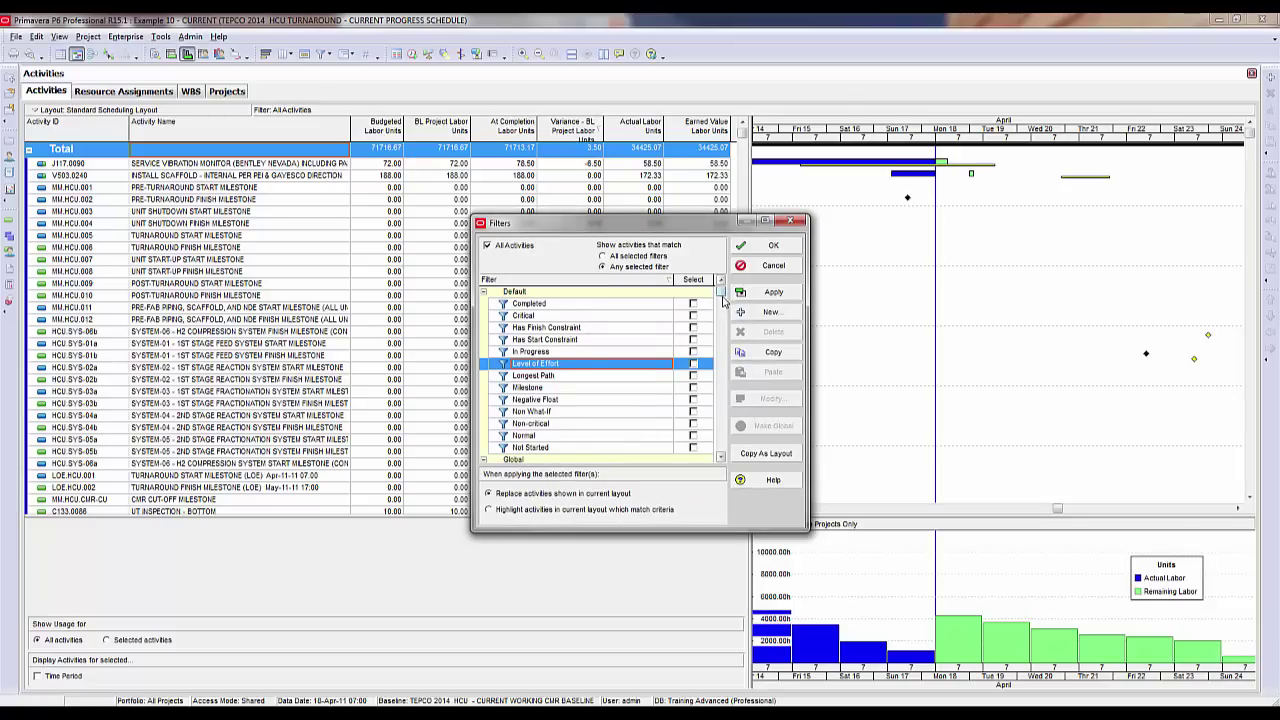
scroll(722, 312, "down", 1)
scroll(722, 312, "down", 10)
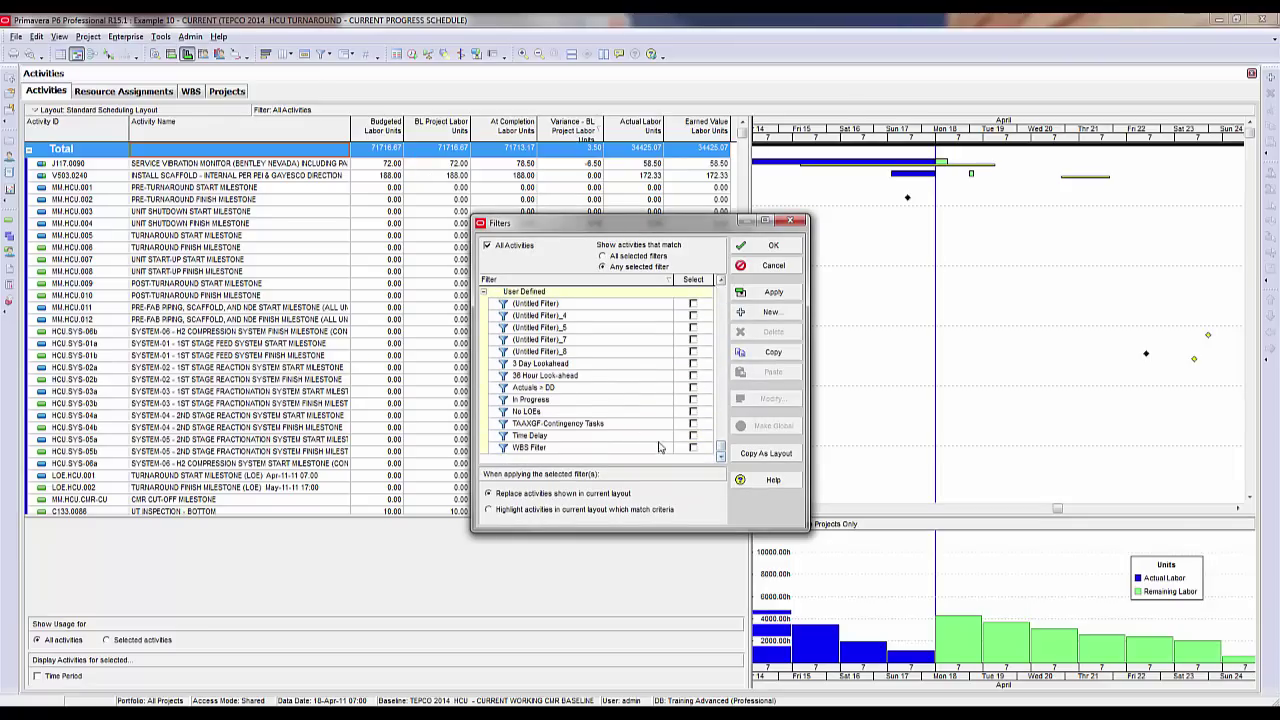
left_click(554, 389)
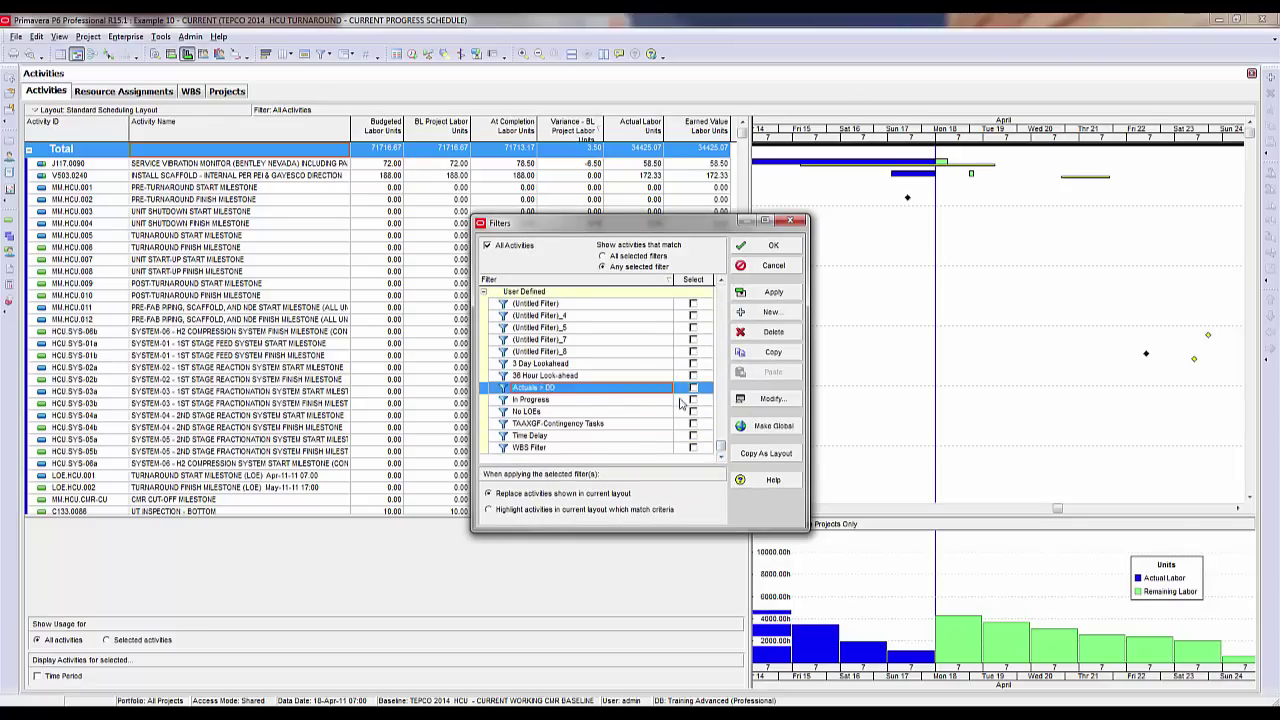
left_click(768, 401)
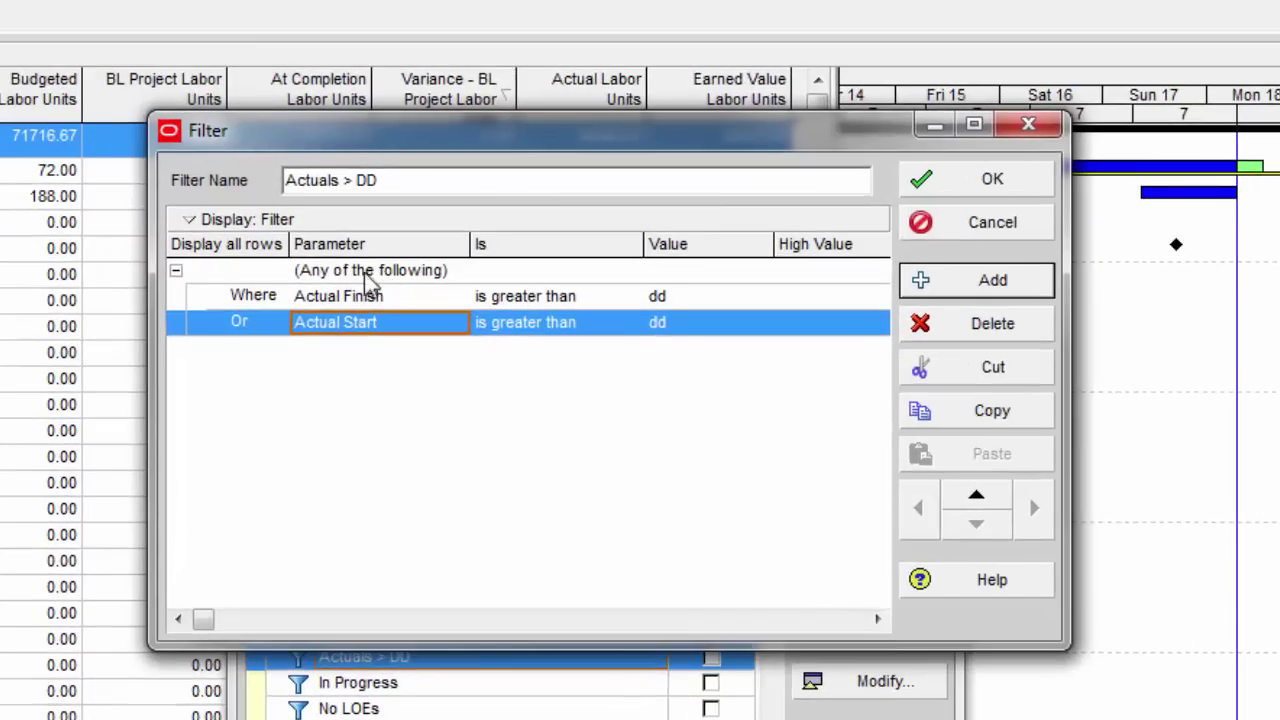
Step: Check the match options of the filter's top condition, keep (Any of the following), and go to the Actual Finish condition
left_click(390, 270)
left_click(390, 270)
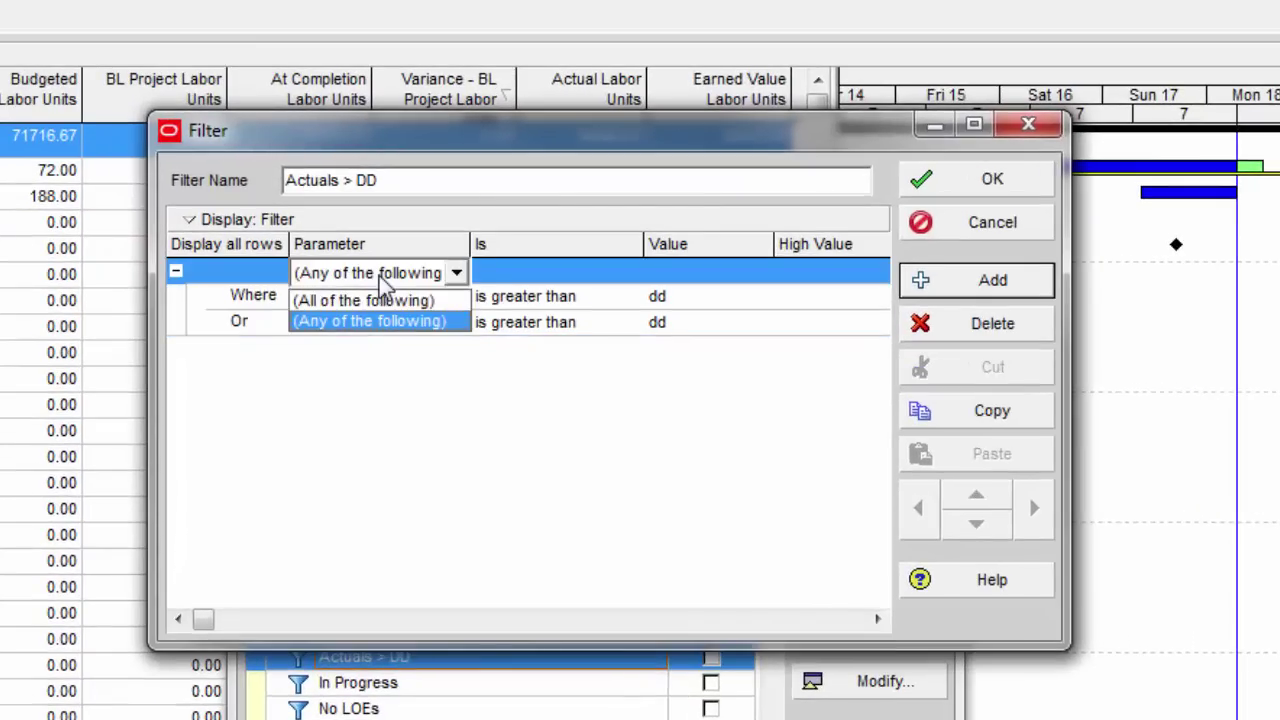
key("Down")
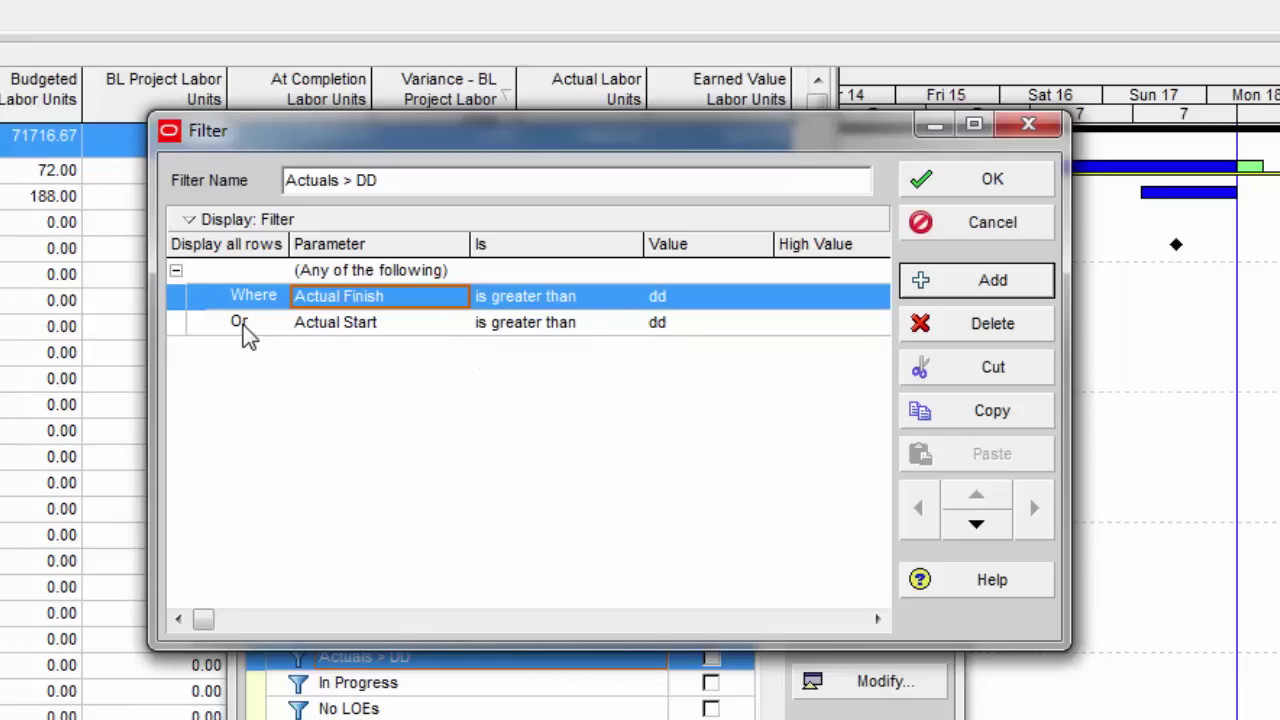
Step: Switch the filter's match option to (All of the following) and back to (Any of the following)
left_click(370, 272)
left_click(370, 273)
left_click(363, 297)
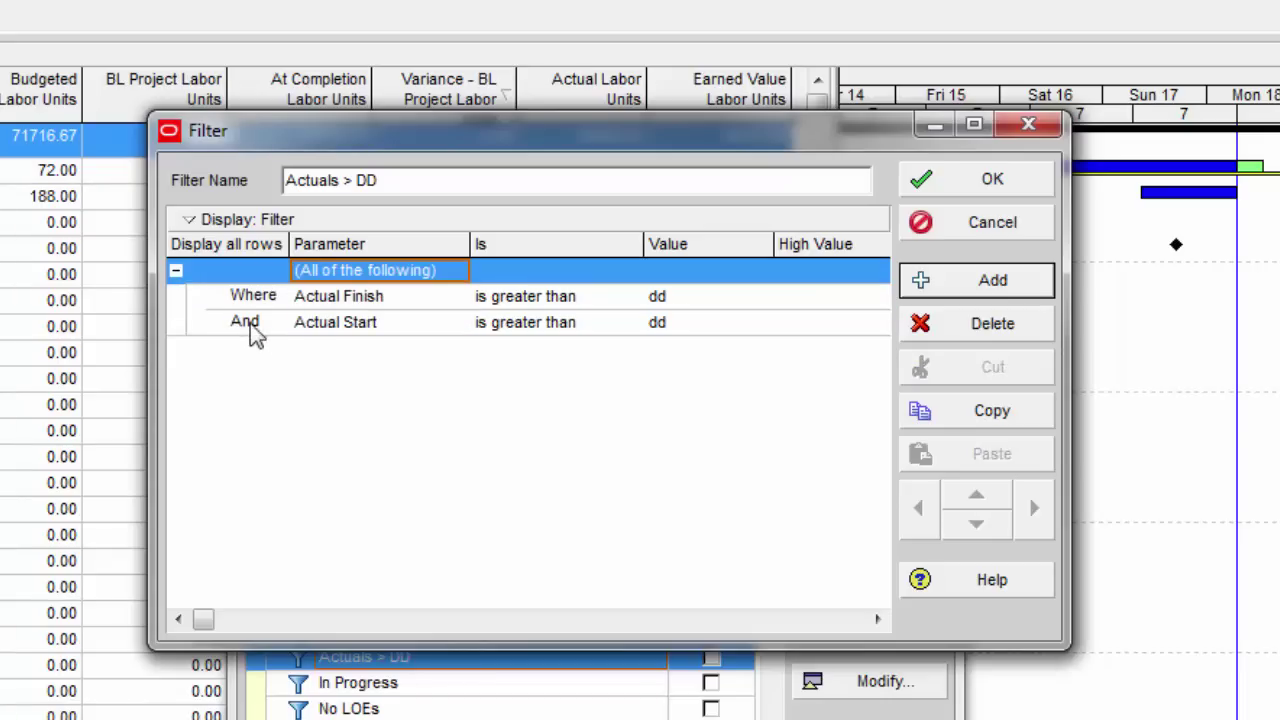
left_click(419, 273)
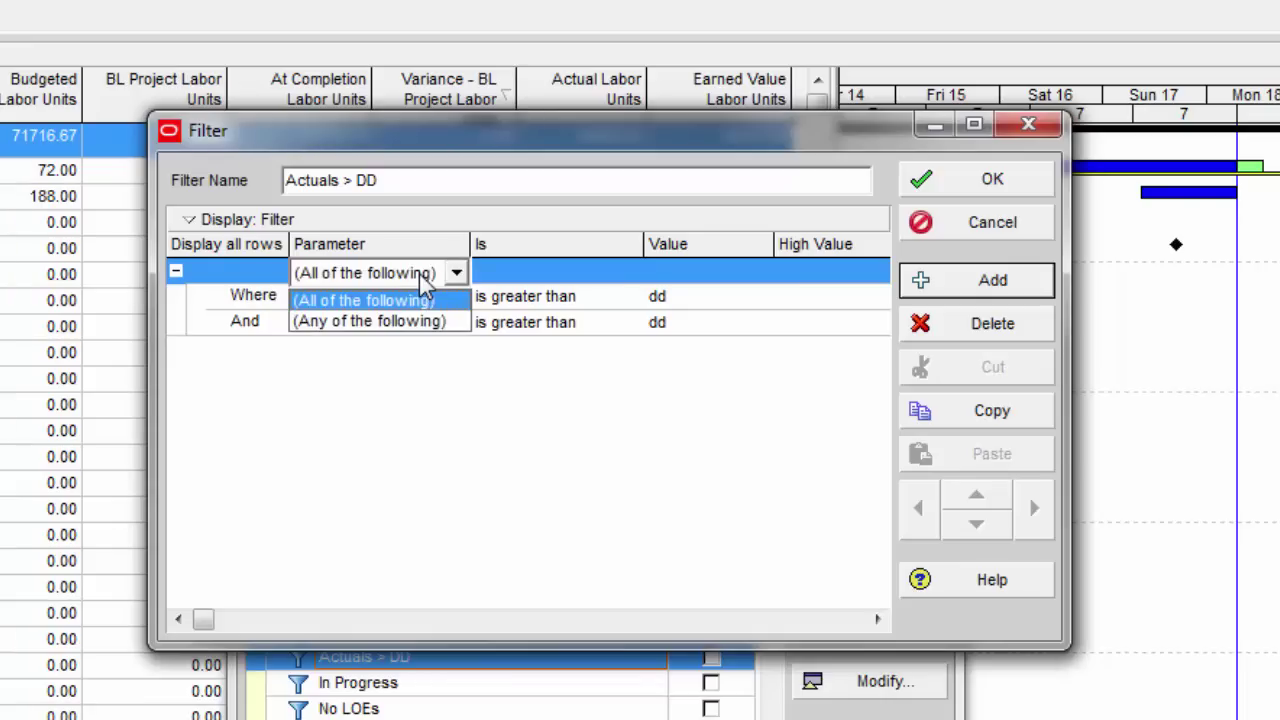
left_click(390, 324)
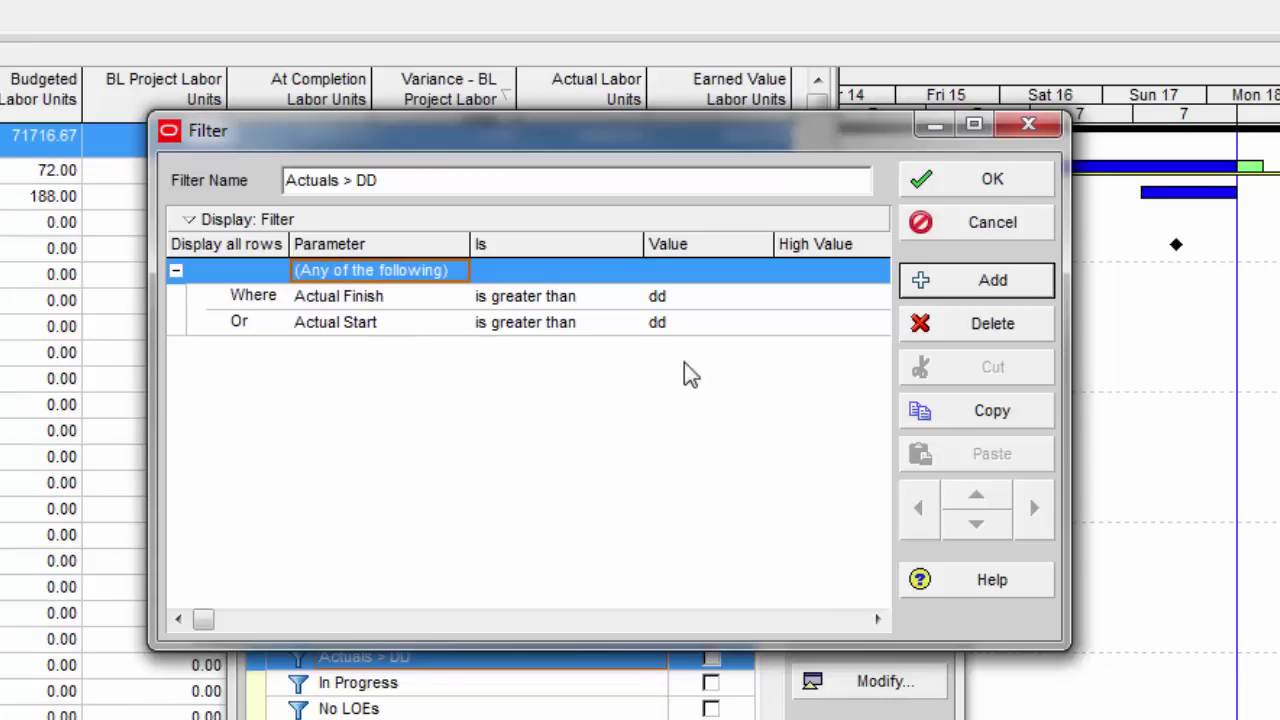
Step: Accept the filter definition, apply Actuals > DD to check for activities, and clear its selection again
left_click(990, 182)
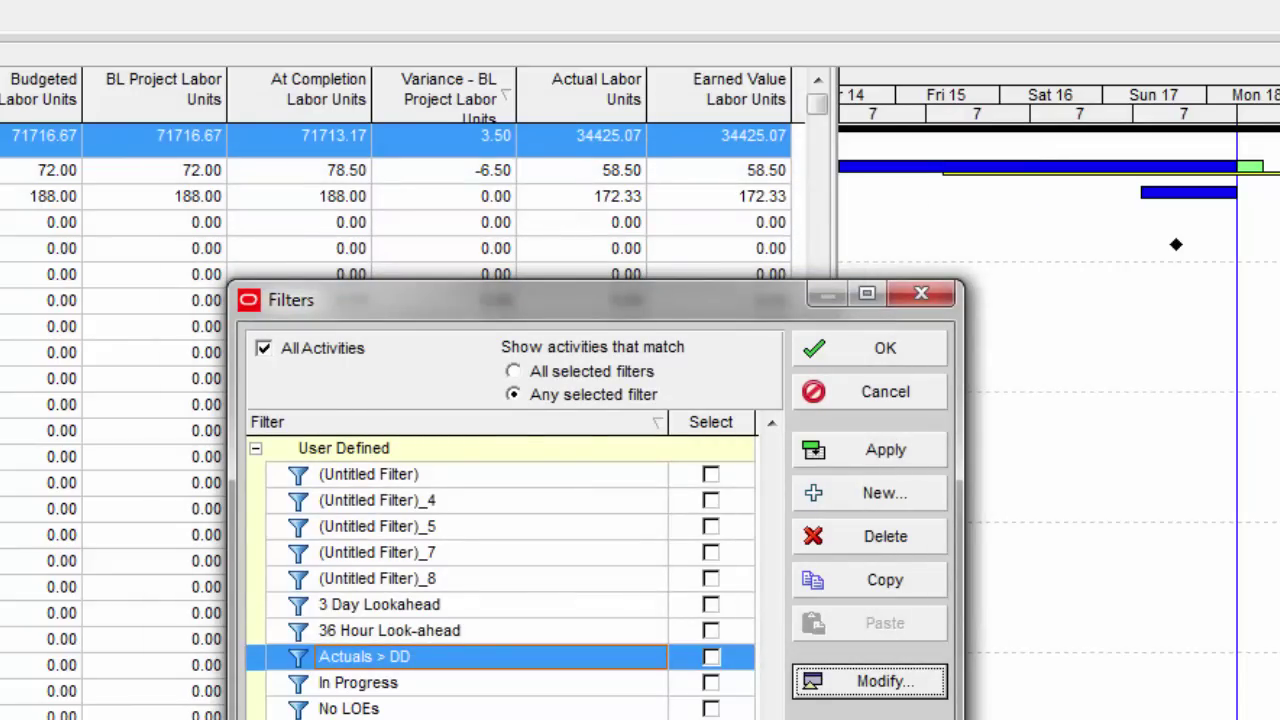
left_click(712, 658)
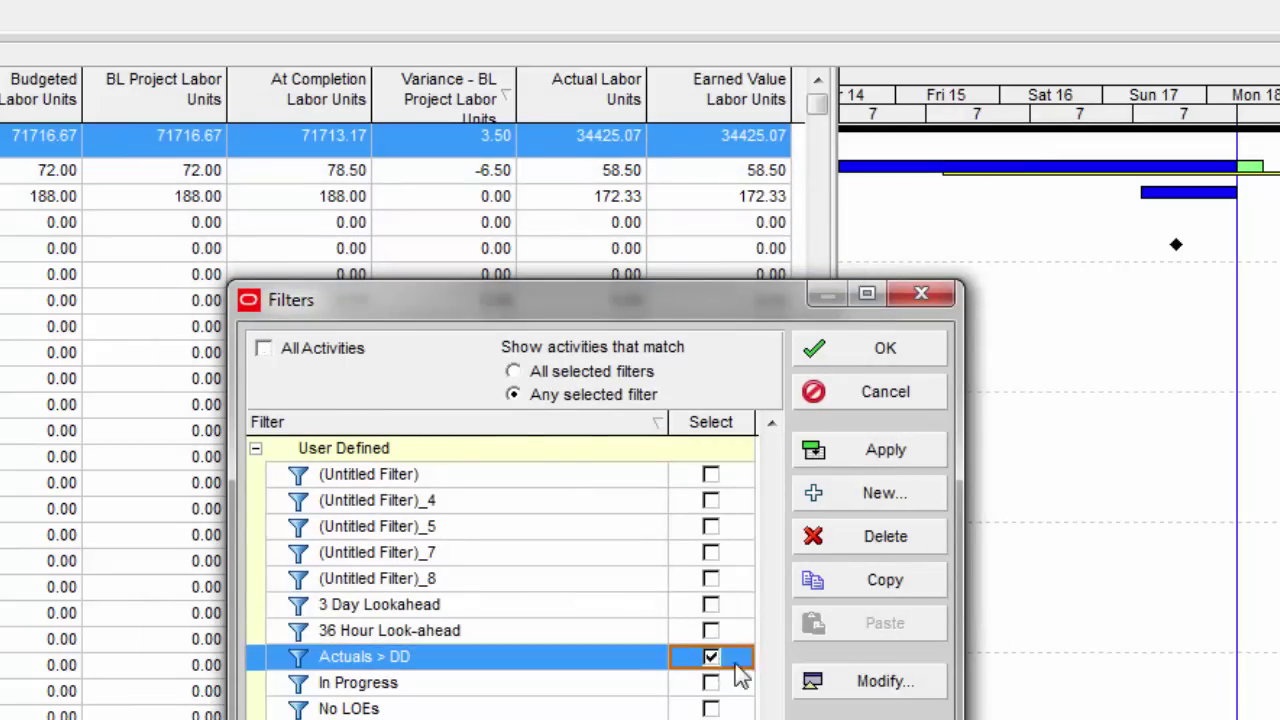
left_click(915, 451)
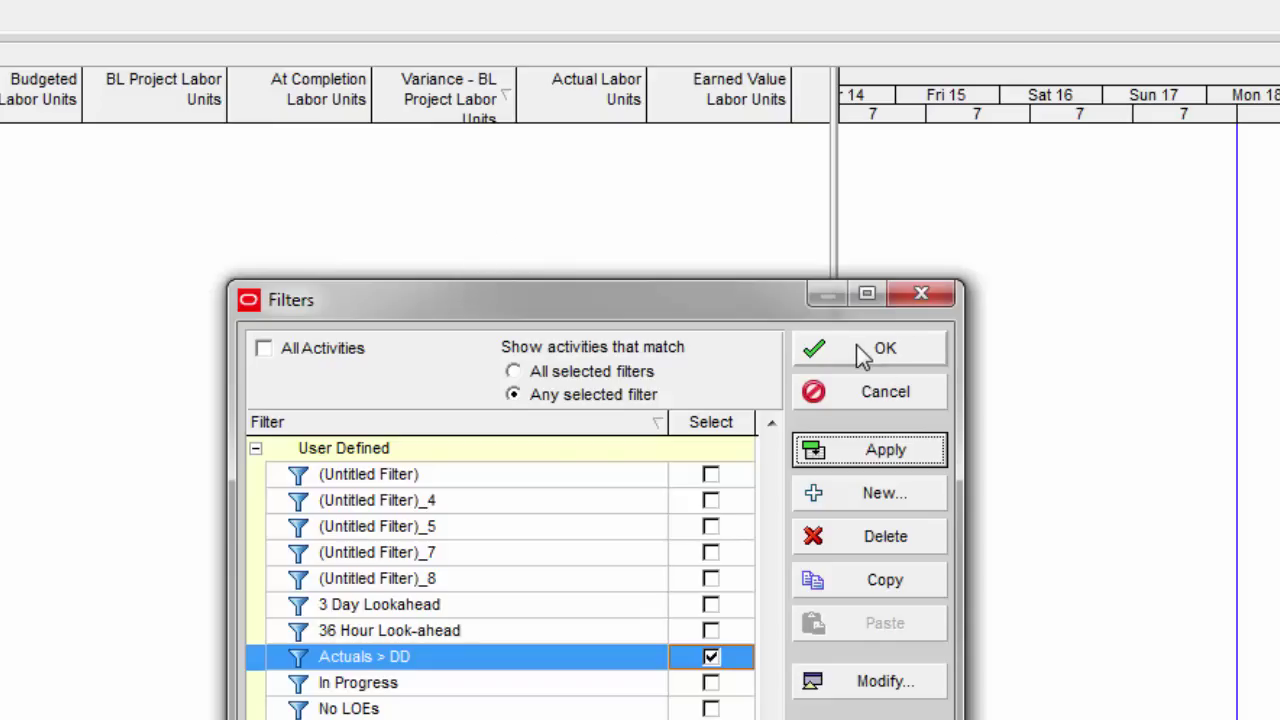
left_click(711, 657)
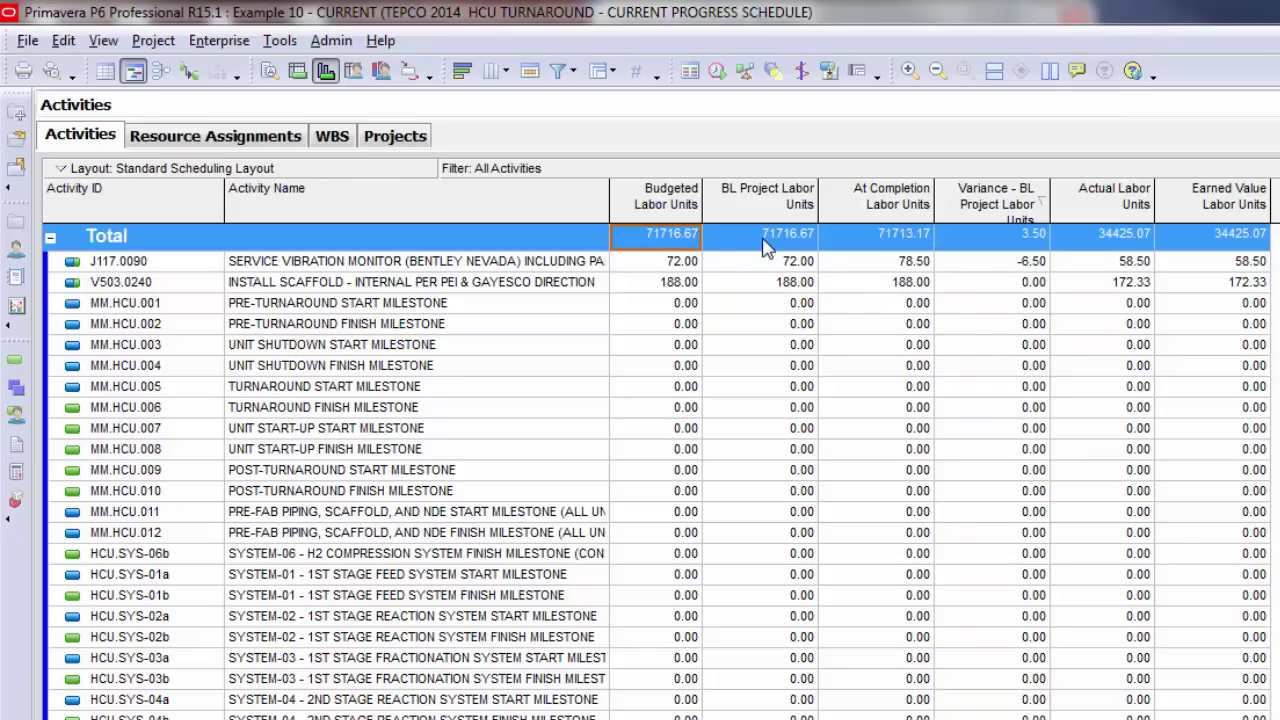
Step: Compare the Total row's at-completion labor units and baseline variance with its budgeted units and the first activity's variance
left_click(908, 240)
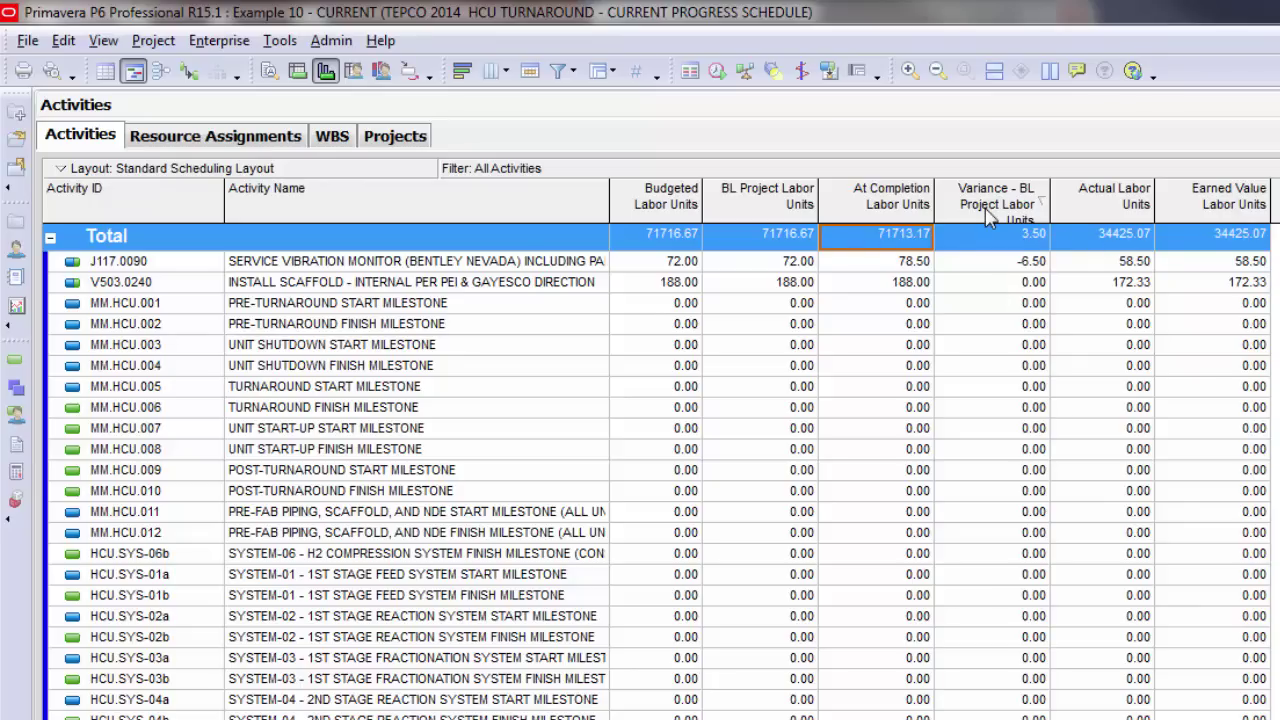
left_click(1040, 240)
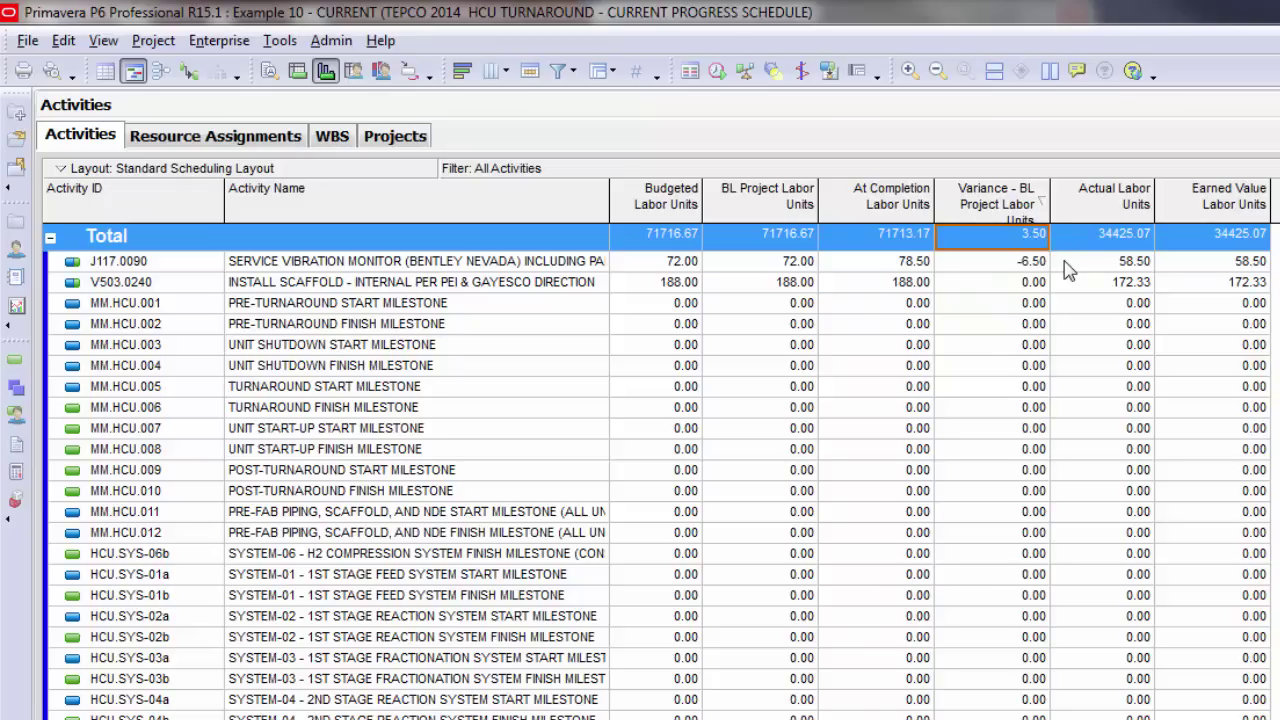
key("Down")
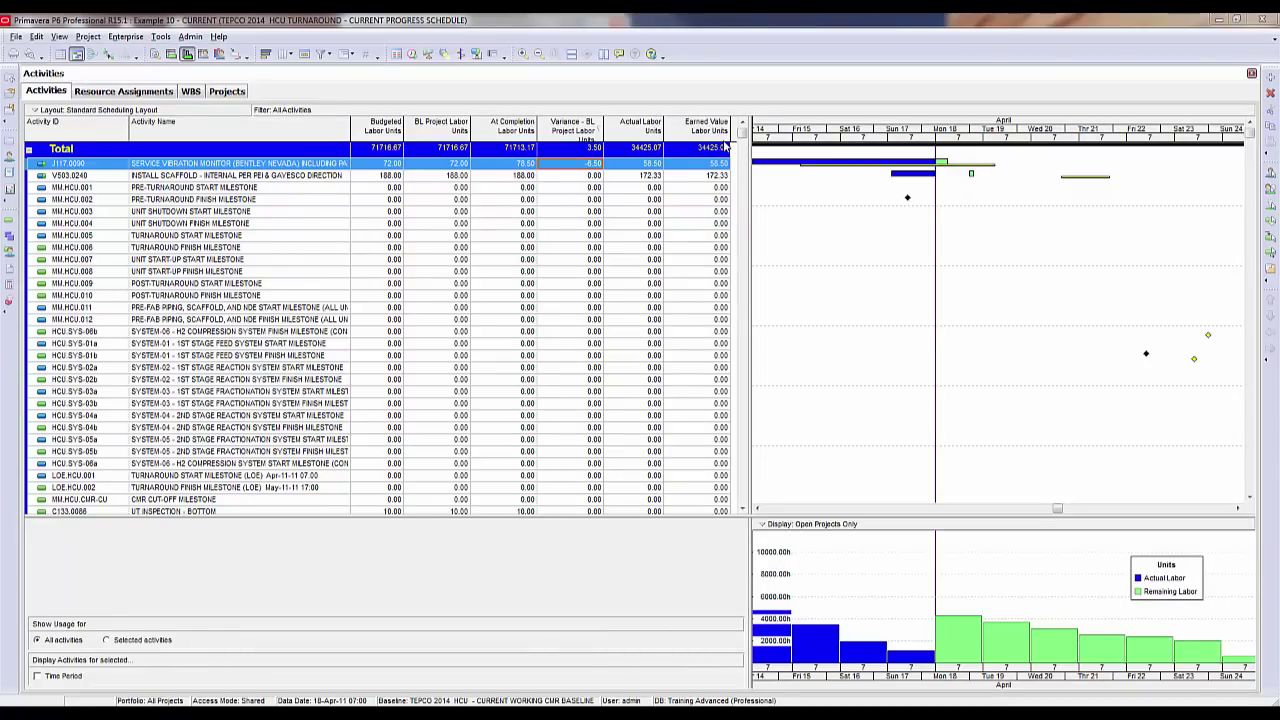
left_click(341, 150)
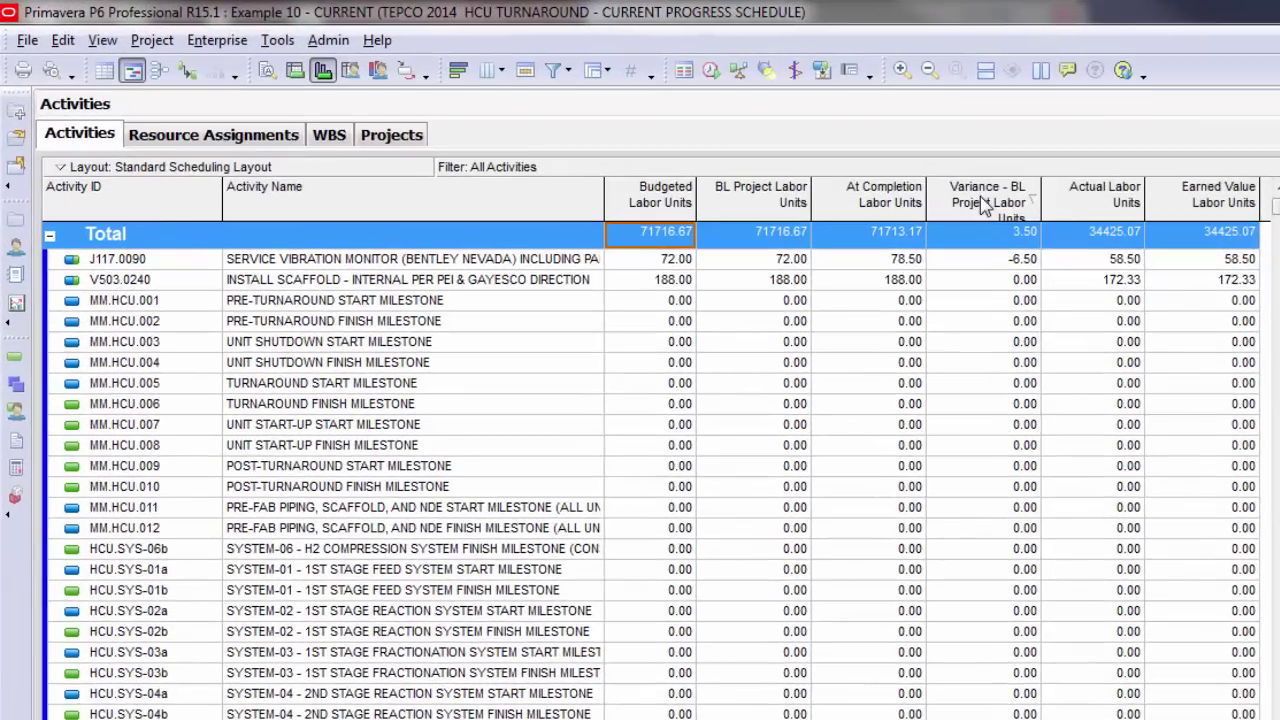
Step: Sort the activities by Variance - BL Project Labor Units in descending order and back to ascending to examine both extremes
left_click(1008, 203)
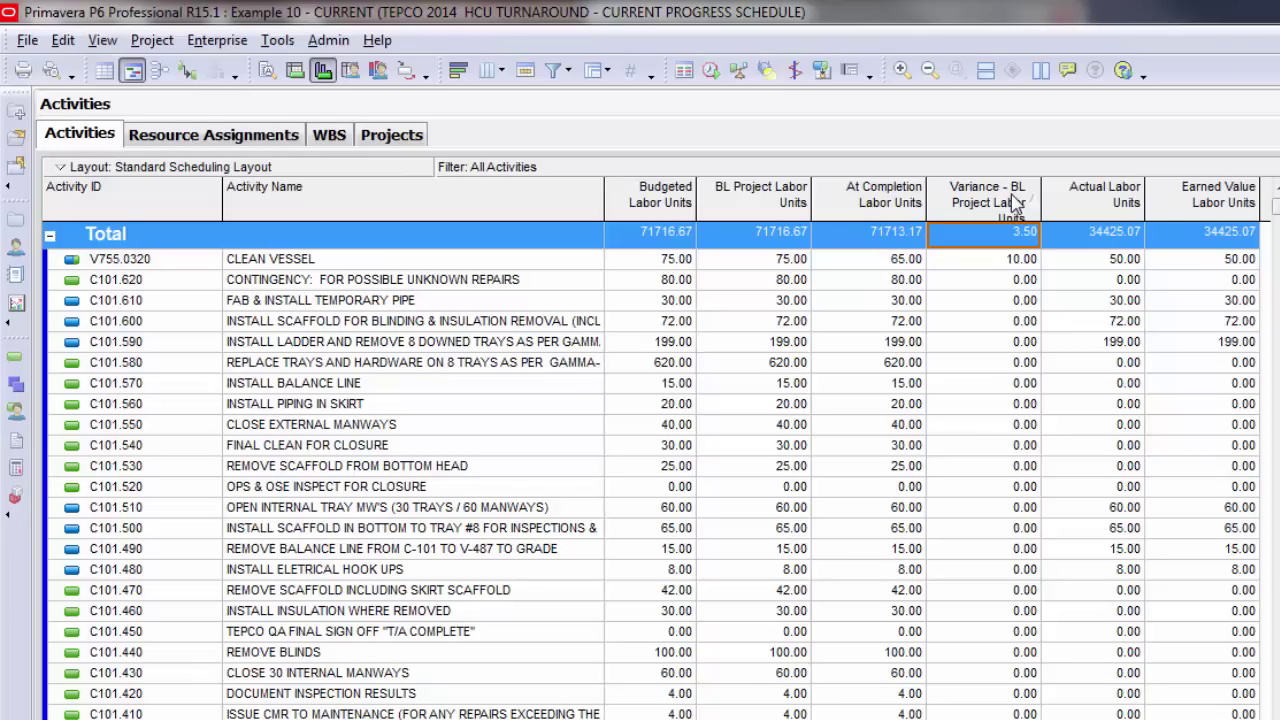
left_click(1017, 259)
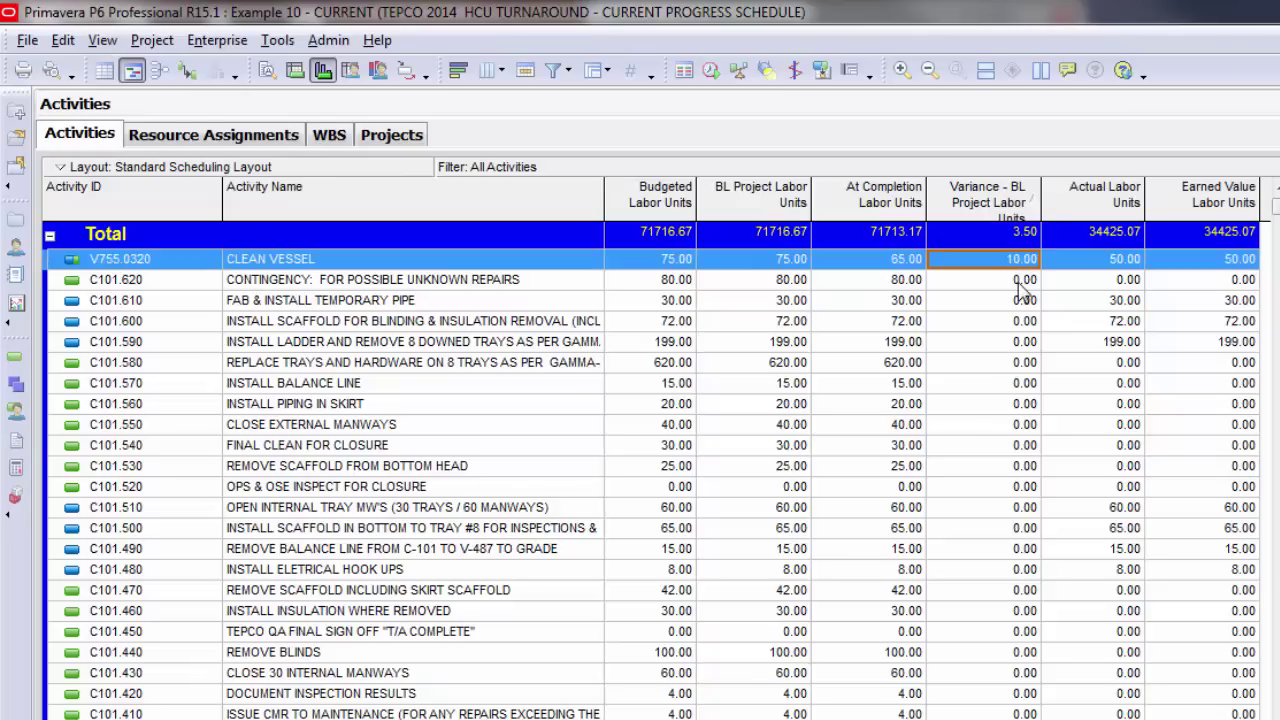
left_click(1010, 210)
left_click_drag(1274, 330, 1275, 210)
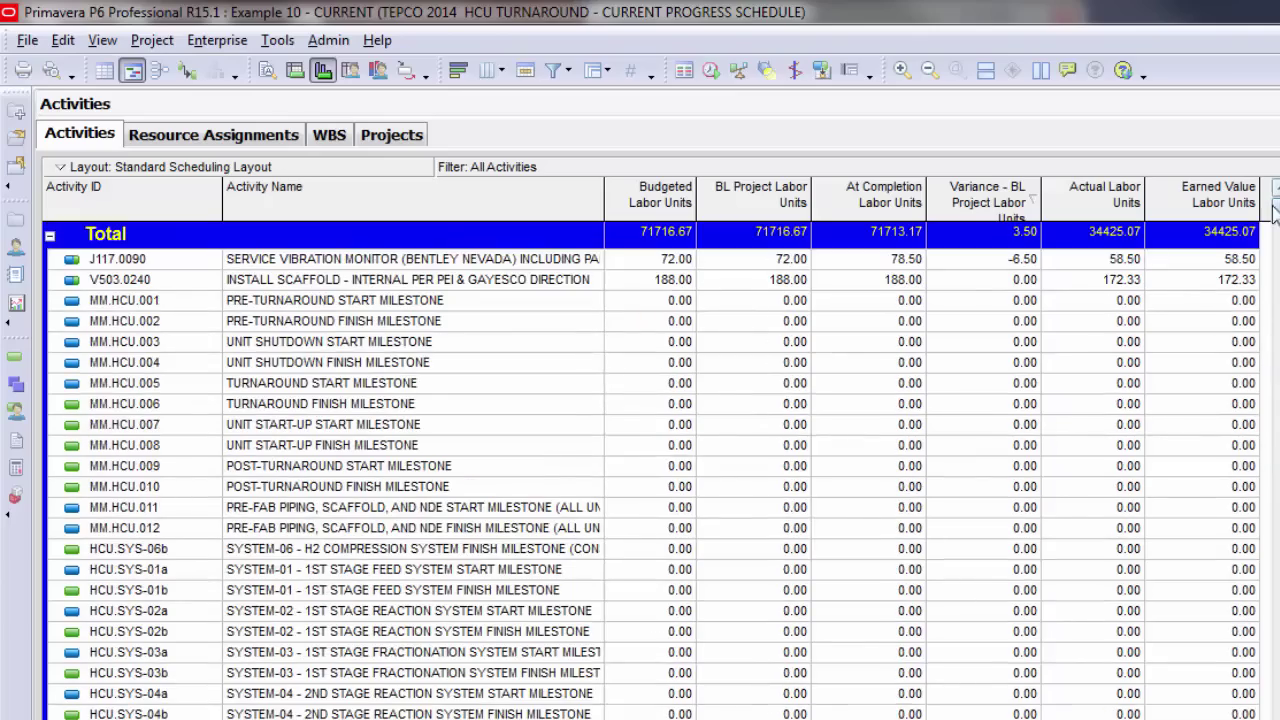
Step: Show the resource details of activity J117.0090 and enlarge the details area below the activity table
left_click(1015, 262)
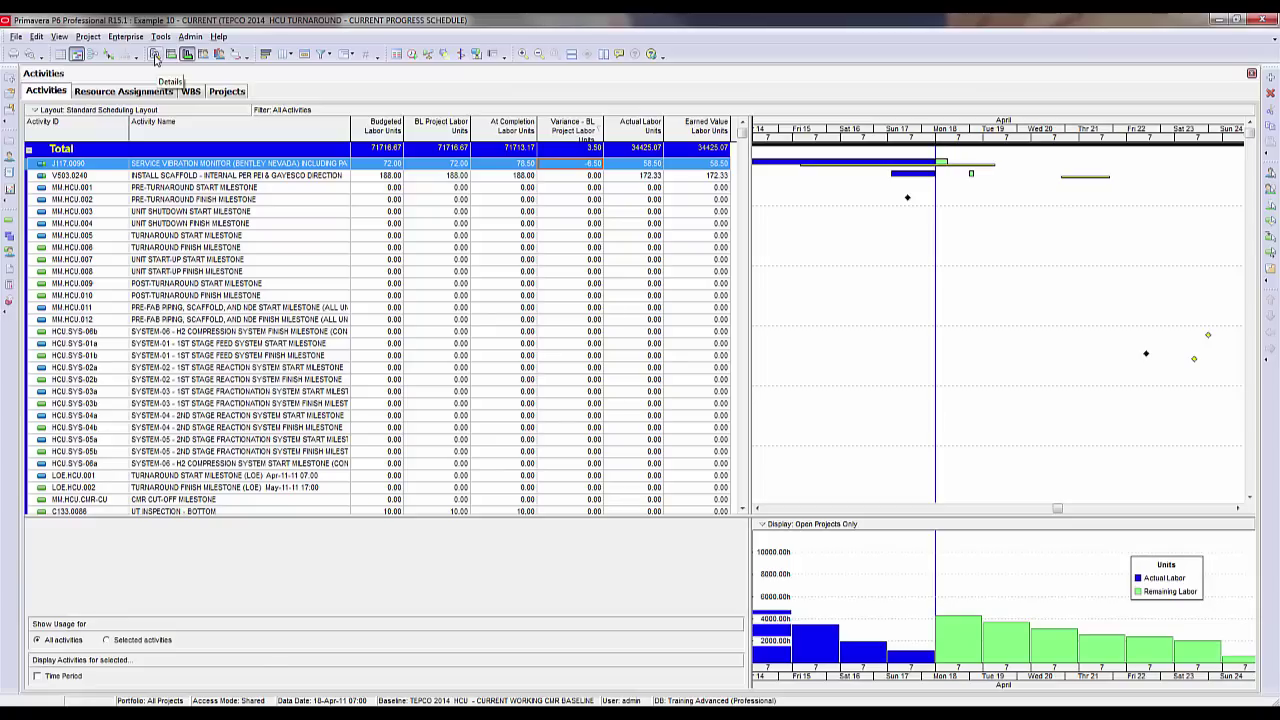
left_click(155, 55)
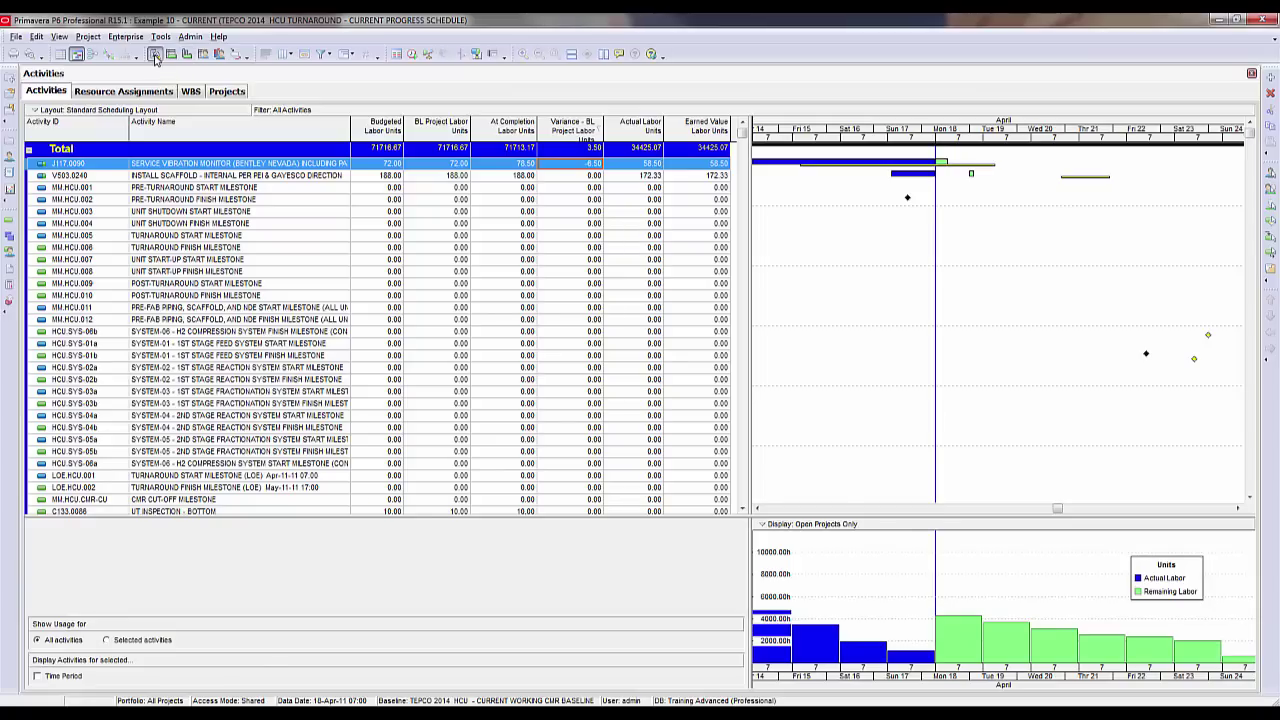
left_click_drag(320, 516, 349, 340)
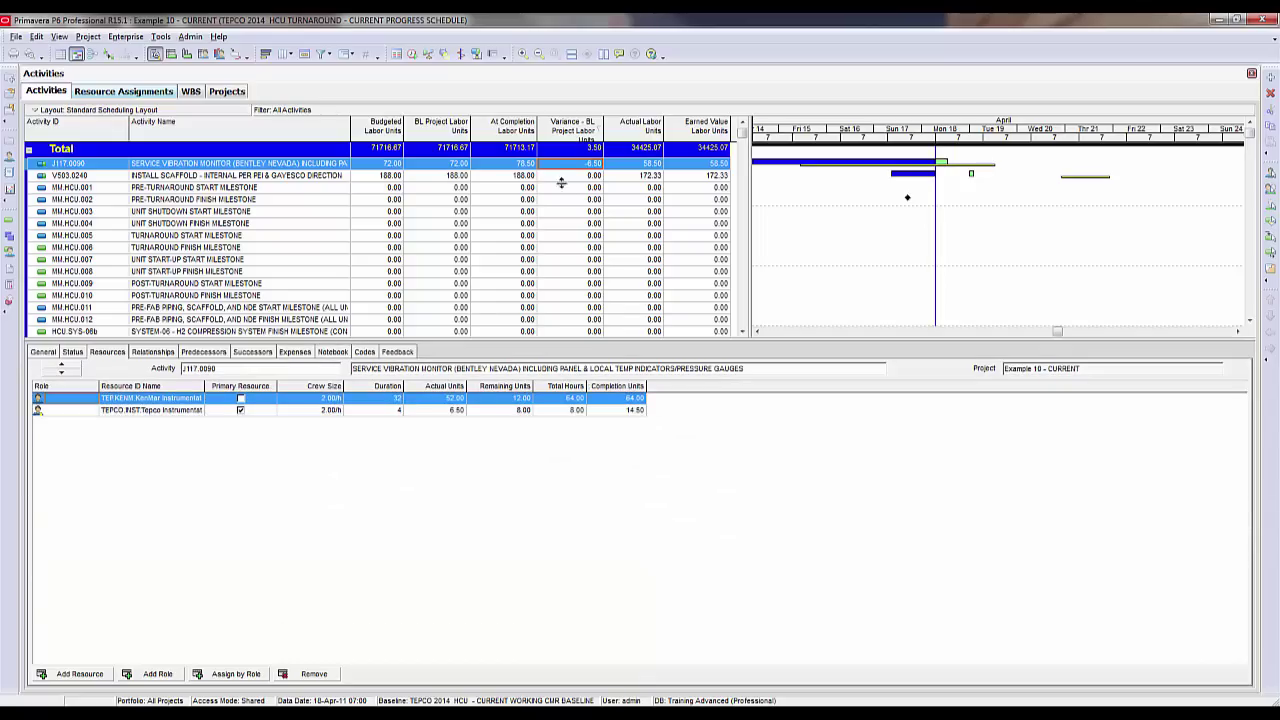
Step: Compare the total hours with the at-completion units of both resources assigned to activity J117.0090
left_click(518, 164)
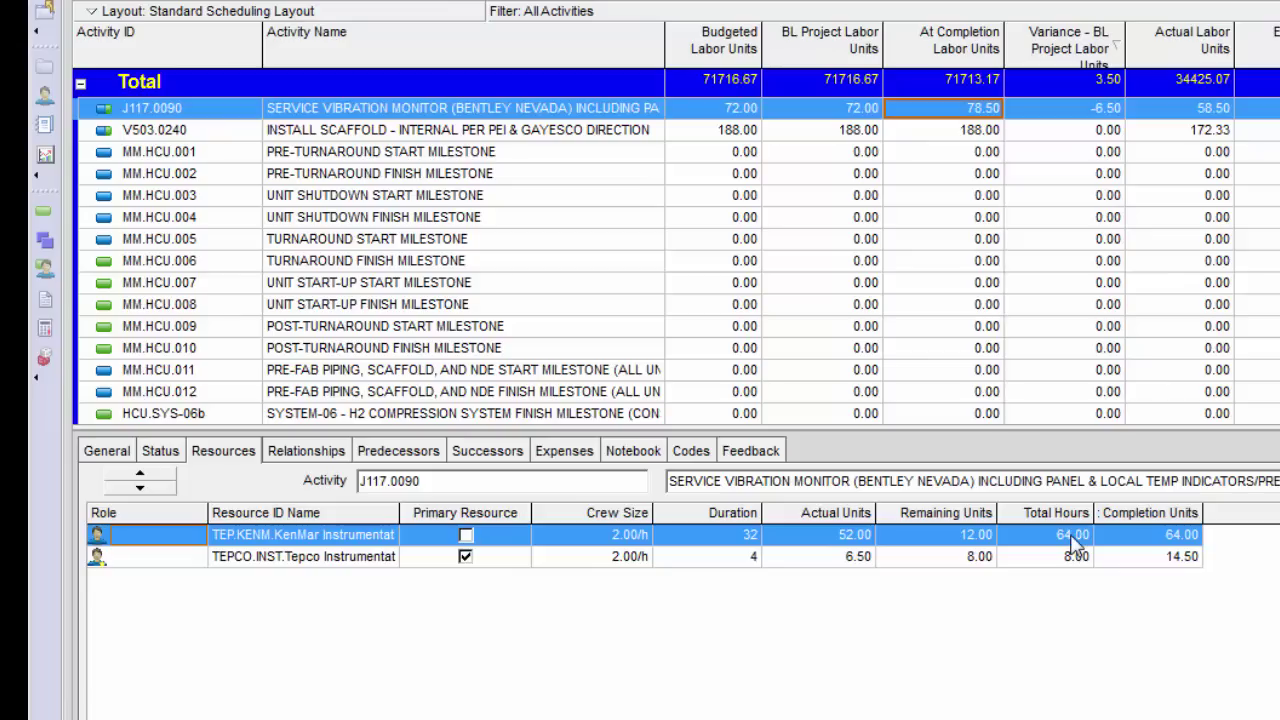
left_click(1074, 541)
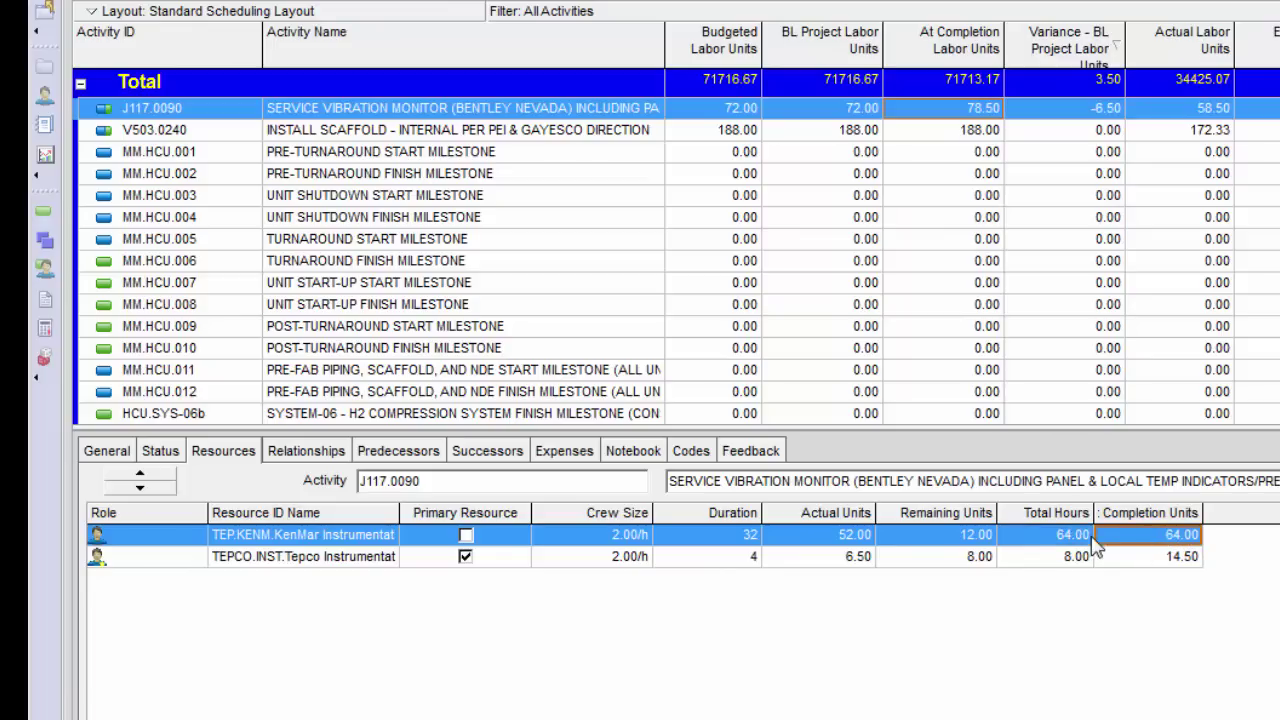
left_click(1083, 562)
left_click(1142, 558)
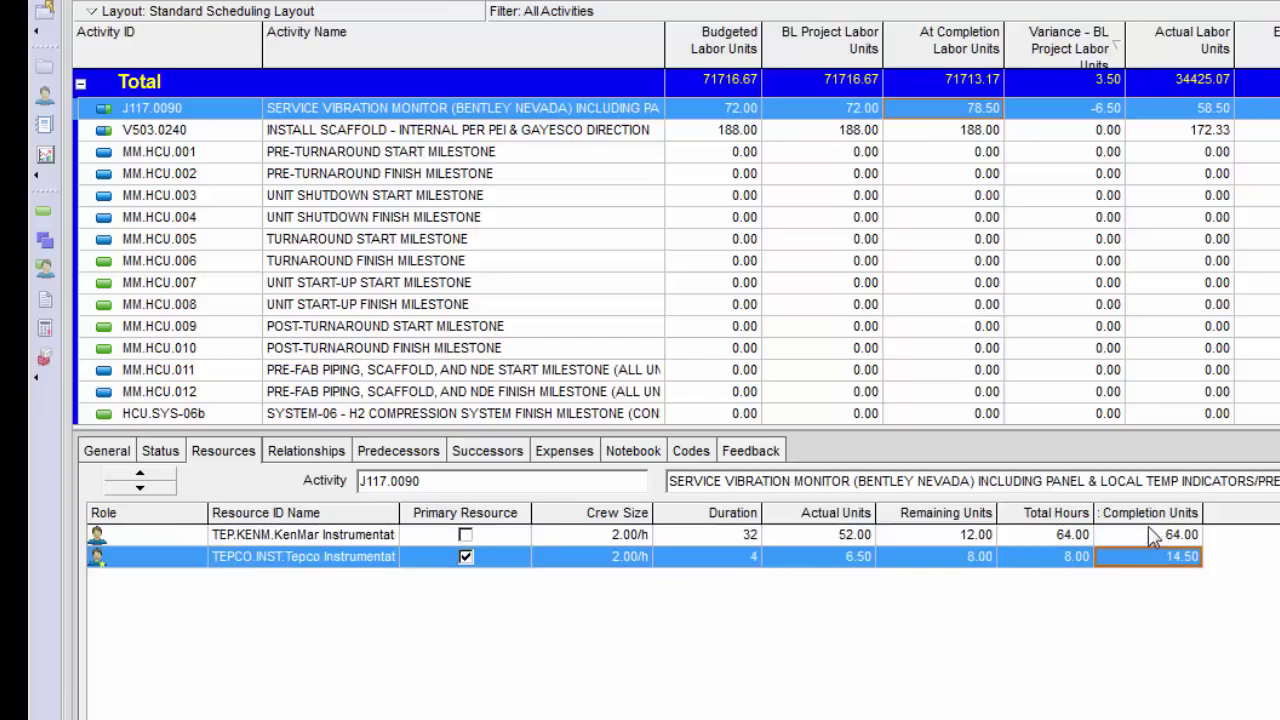
Step: Widen the At Completion Units column and set the TEPCO.INST resource's at-completion units to 8 on activity J117.0090
left_click_drag(1200, 512, 1248, 512)
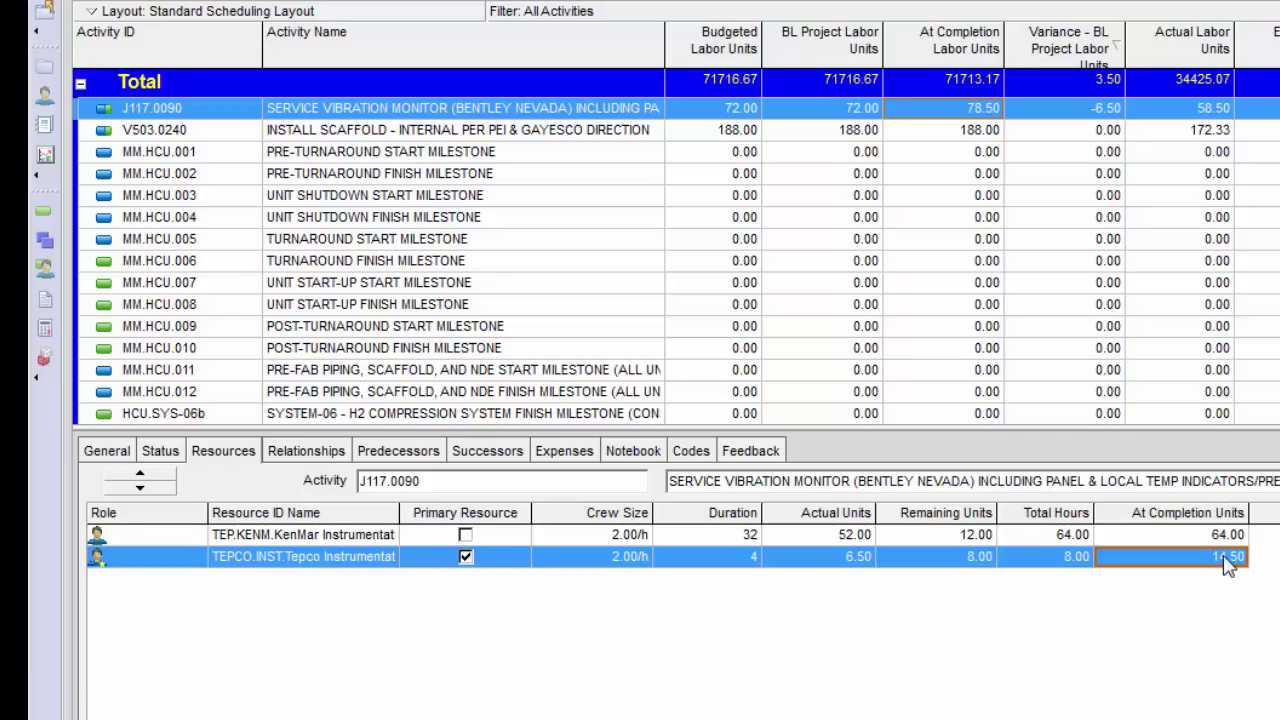
left_click(1058, 557)
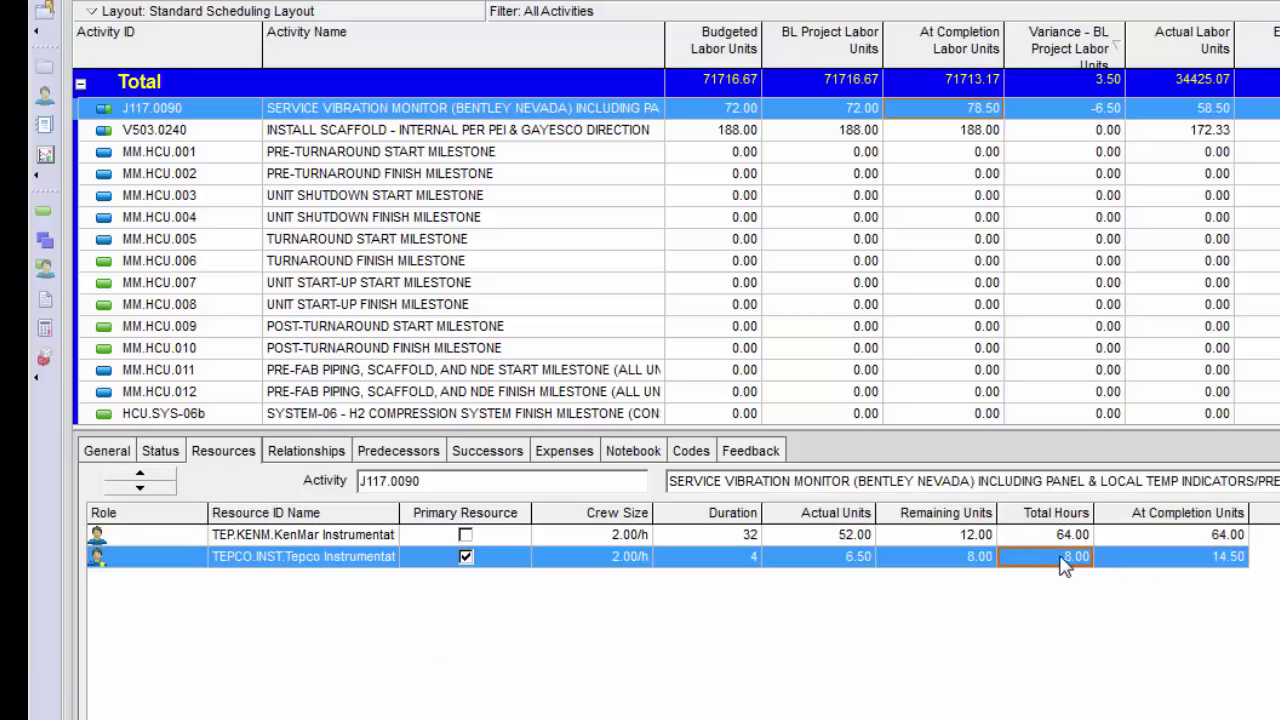
left_click(1140, 558)
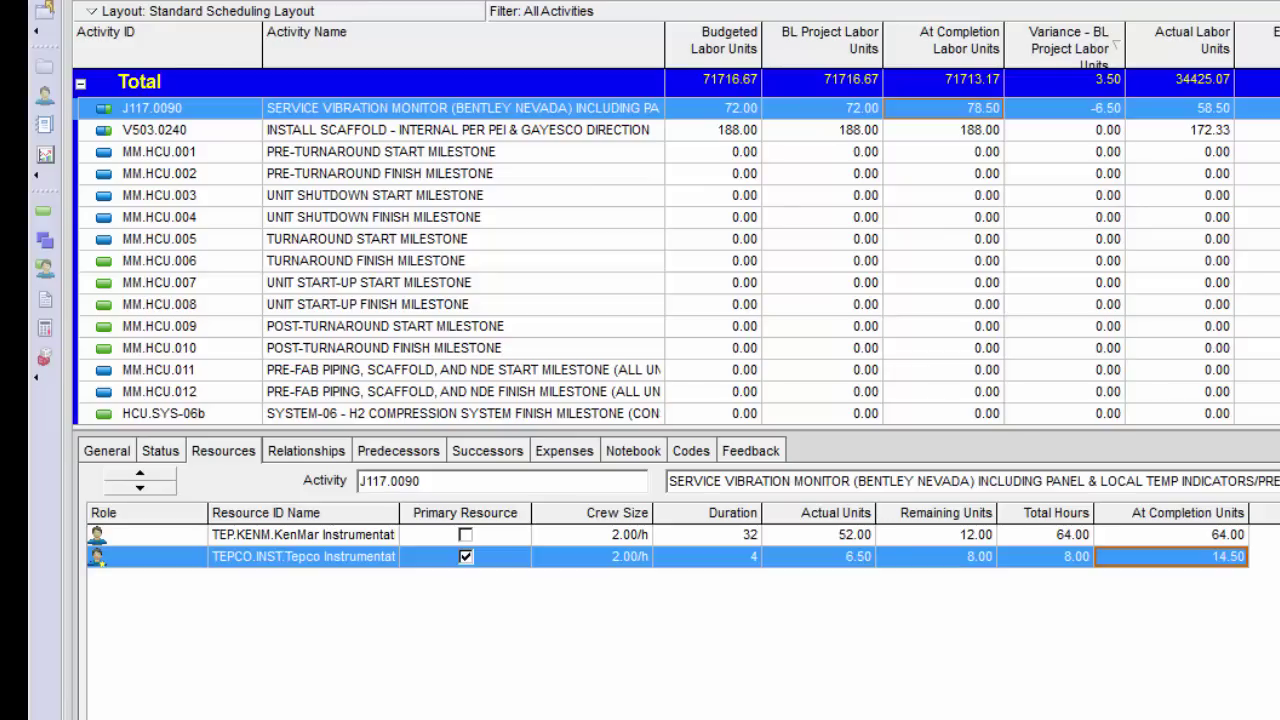
type("8")
key("Return")
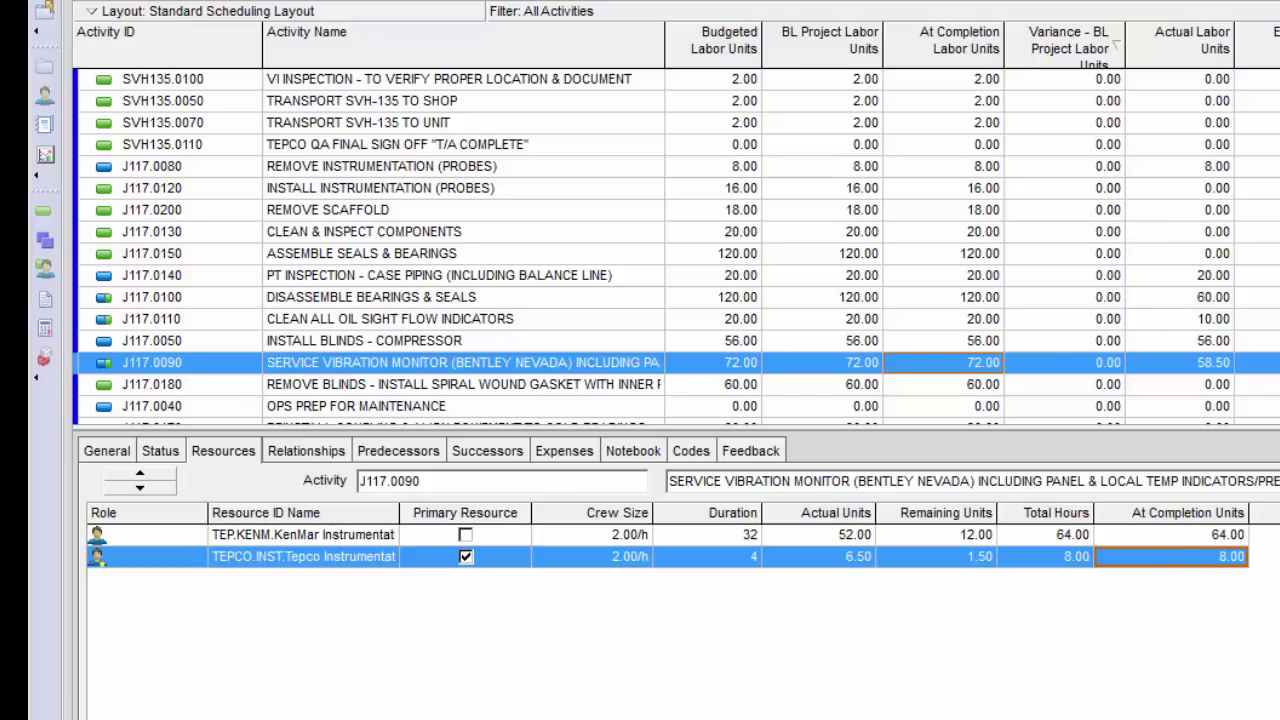
Step: Review the TEPCO.INST resource's total hours, remaining, actual and at-completion units on activity J117.0090
left_click(1048, 562)
left_click(982, 558)
left_click(852, 558)
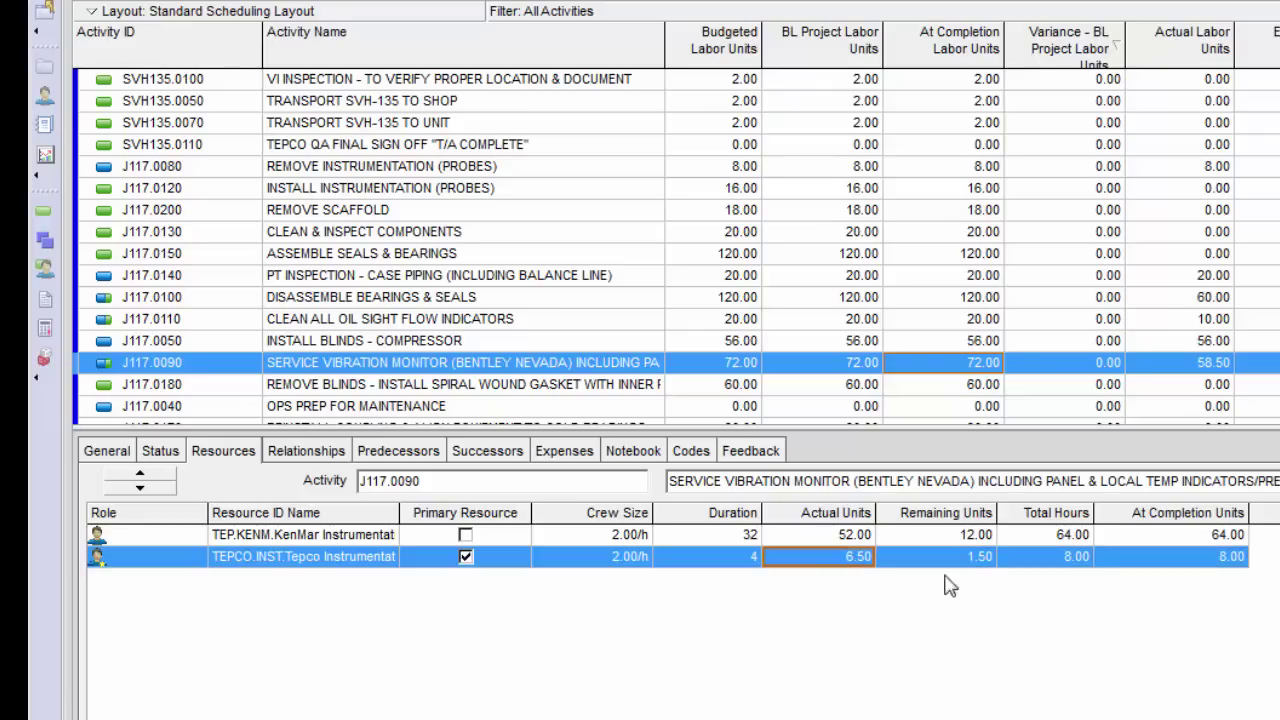
left_click(1082, 563)
left_click(1200, 563)
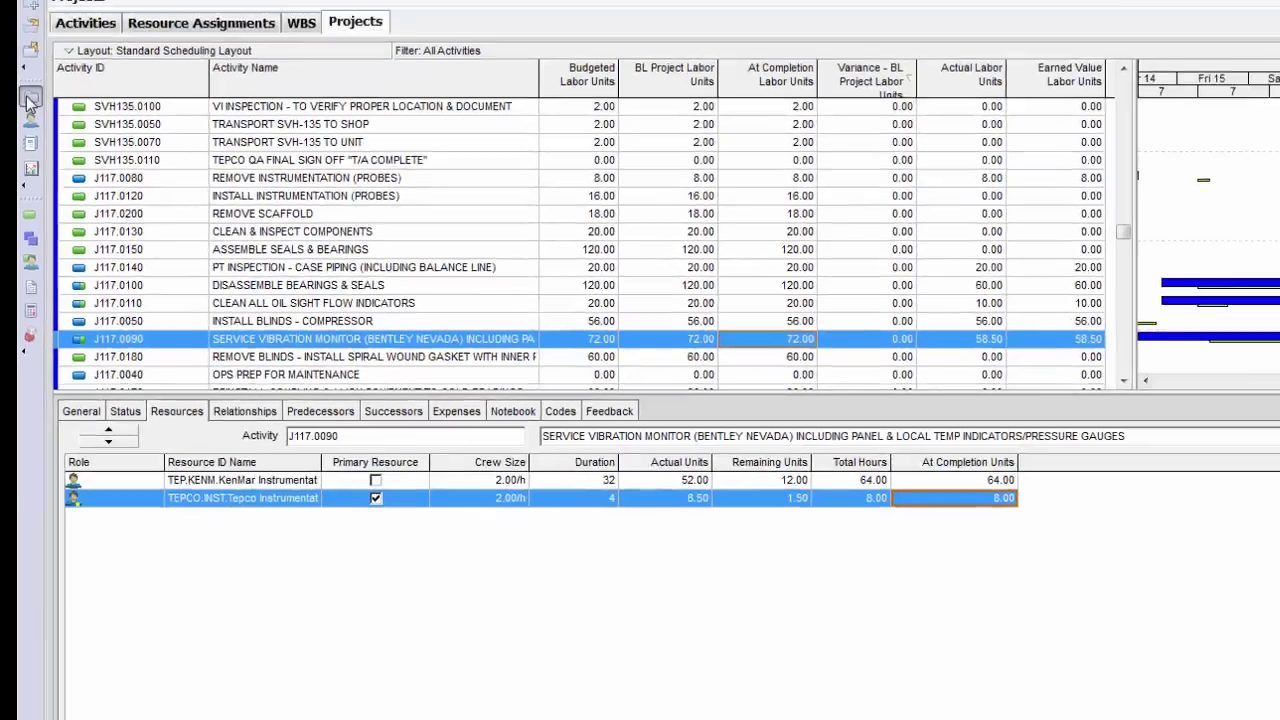
Step: In the project's calculation settings, disable and re-enable recalculating actual units and cost when duration % complete changes, and accept the recalculation
left_click(44, 72)
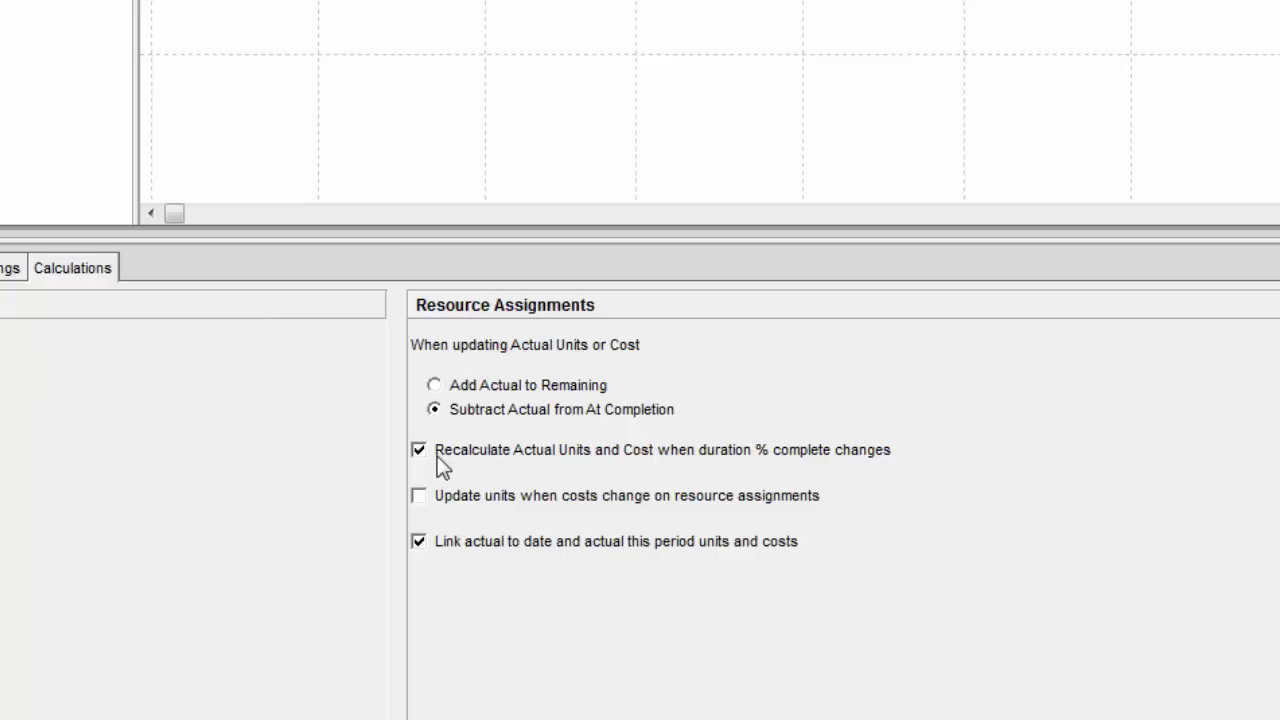
left_click(418, 449)
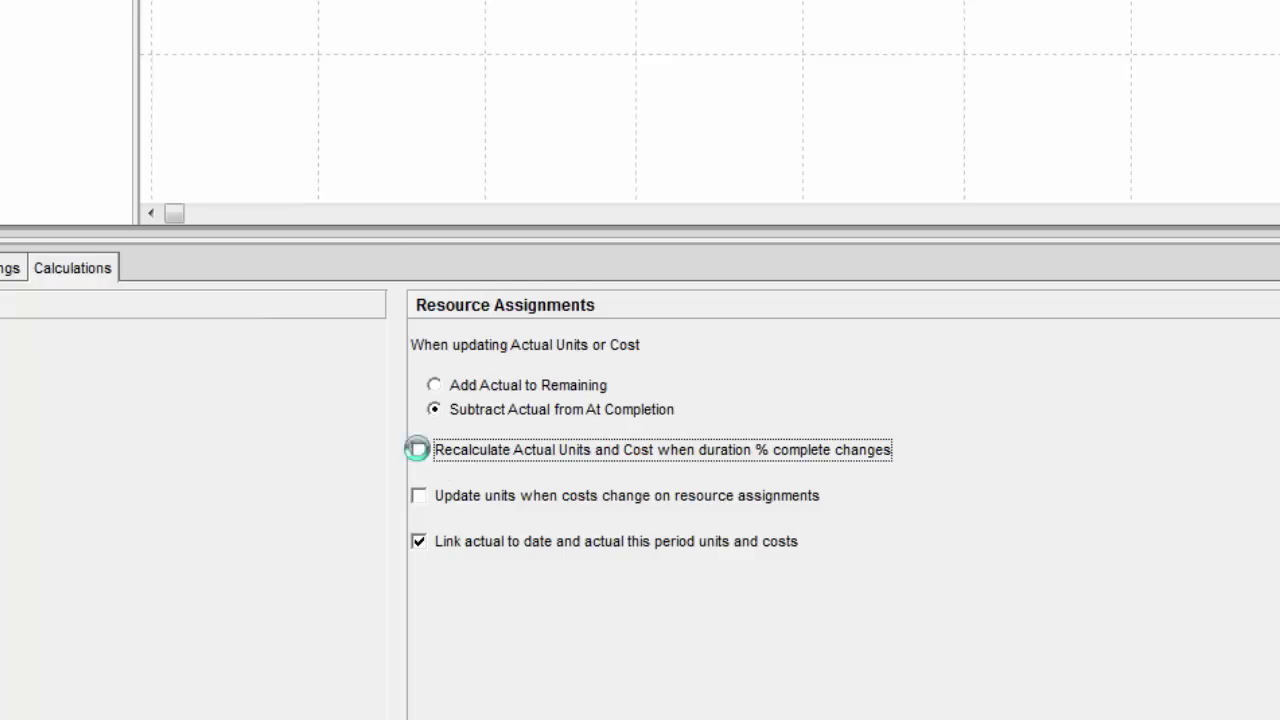
left_click(419, 450)
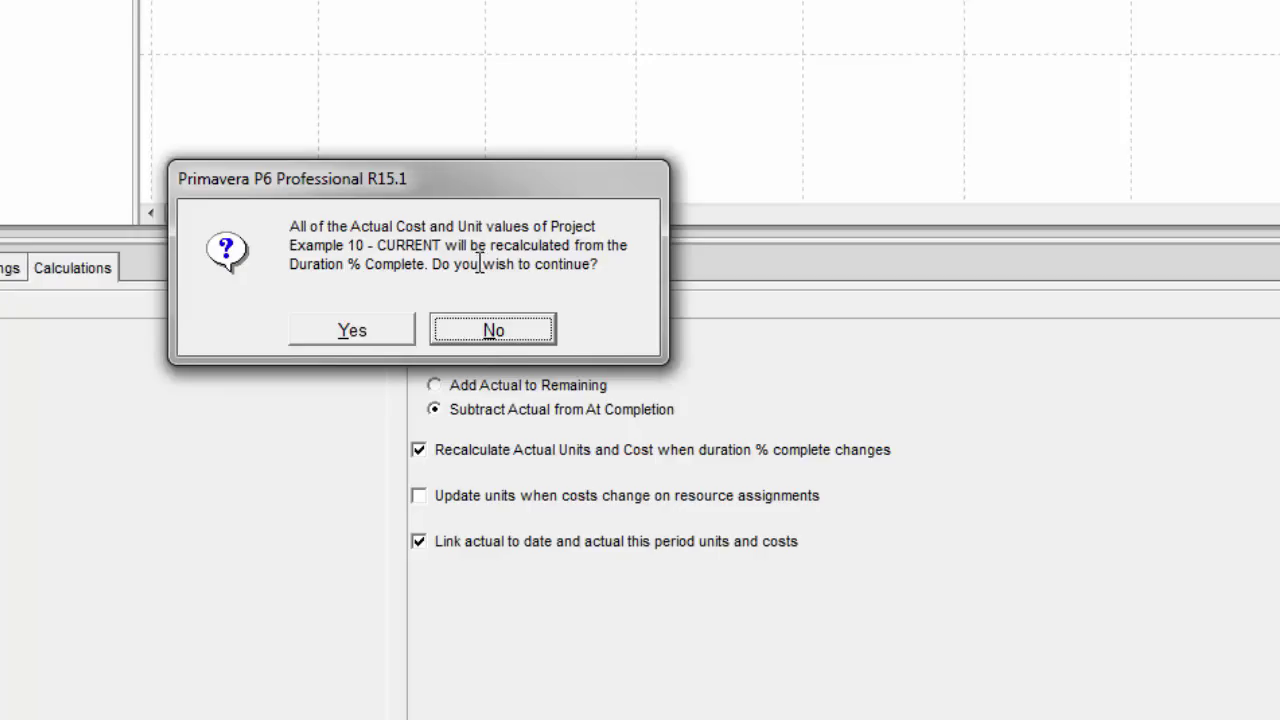
left_click(383, 326)
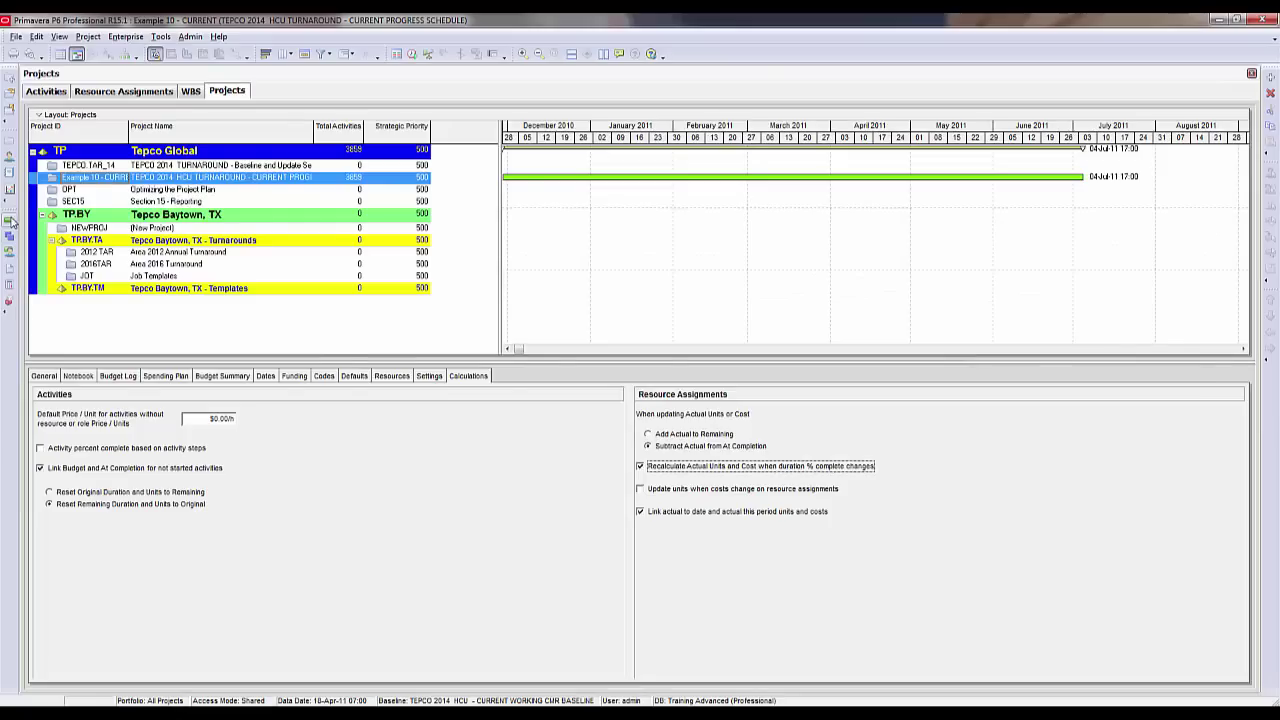
Step: Return to the activities and examine the labor unit variance of the Total row and activity V503.0240
left_click(9, 220)
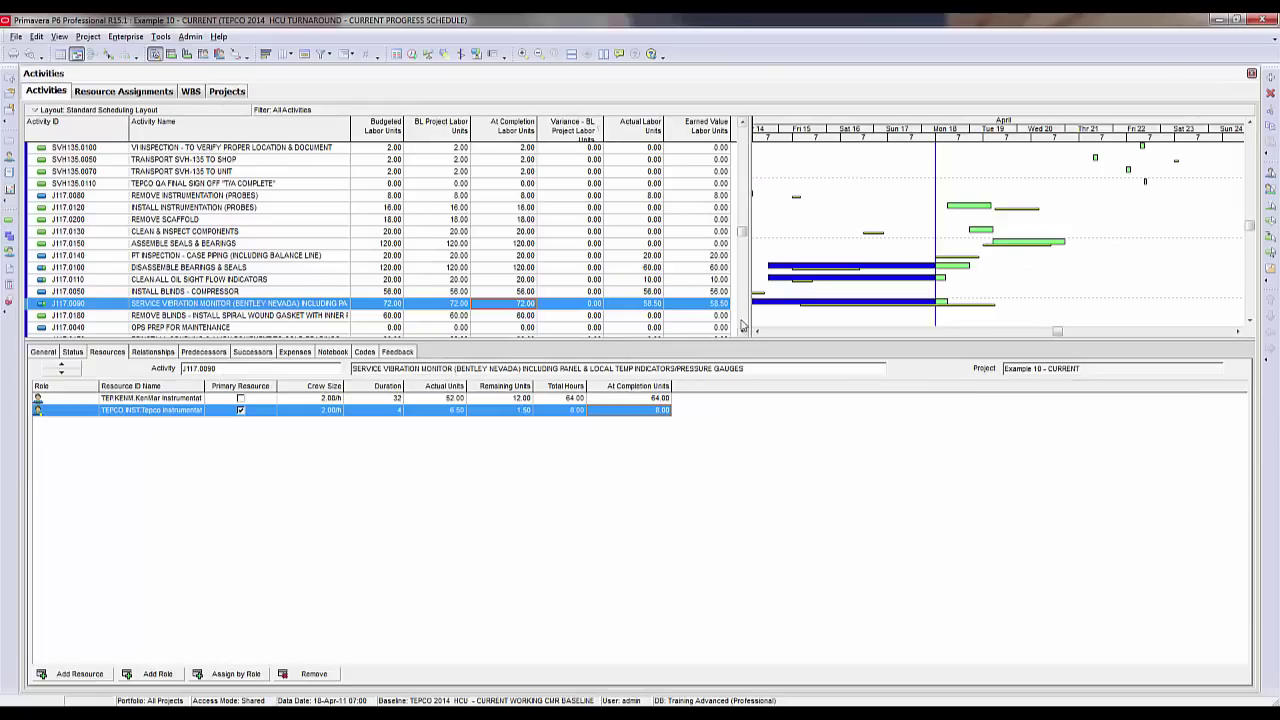
left_click(745, 208)
left_click(745, 208)
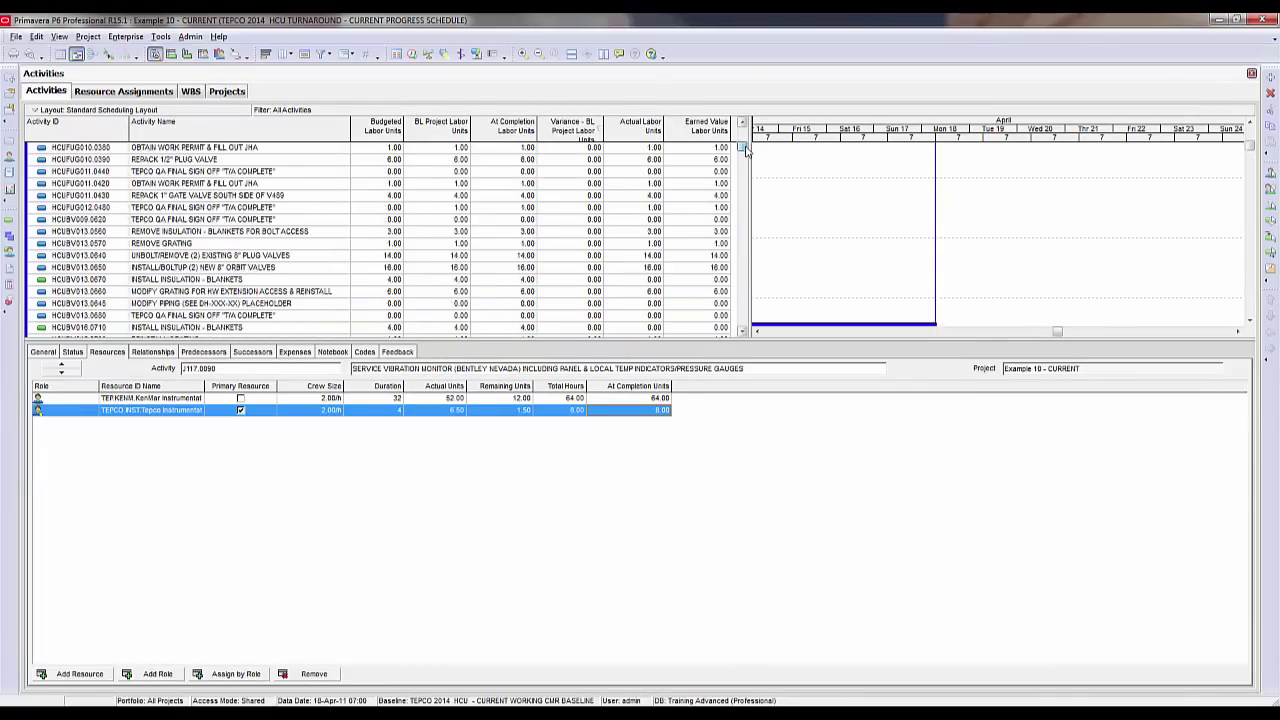
left_click(579, 166)
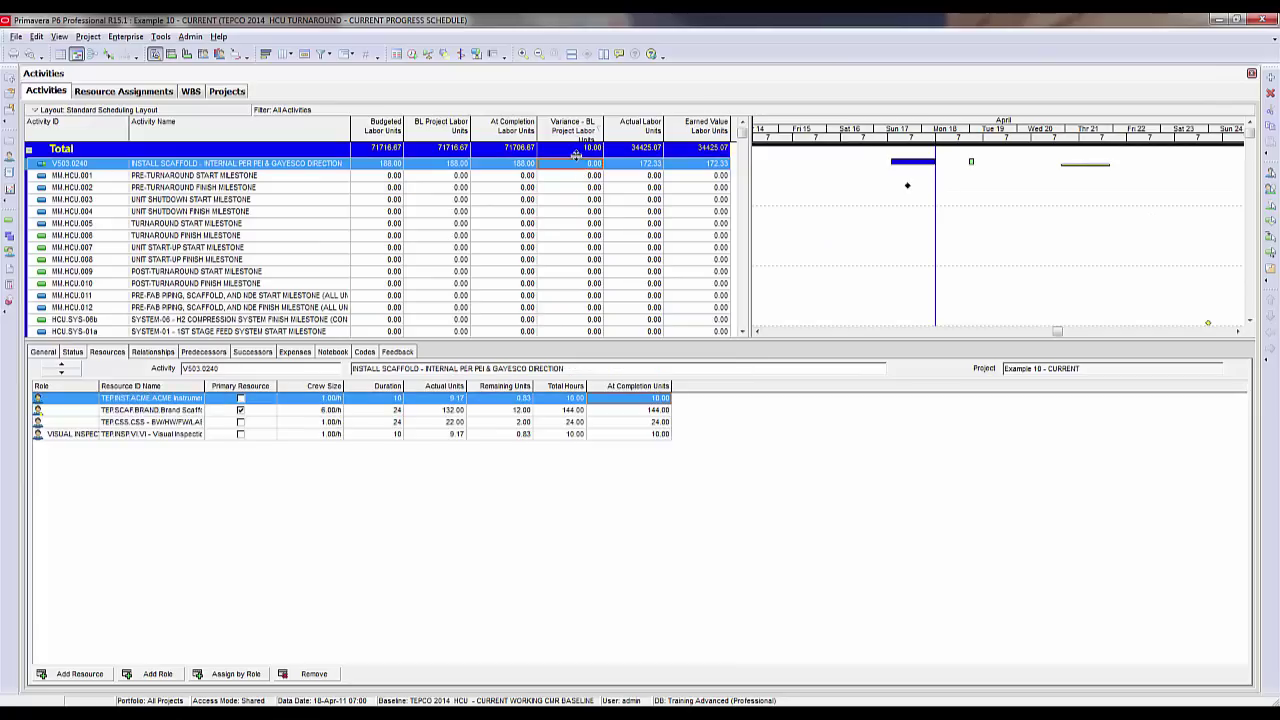
left_click(572, 150)
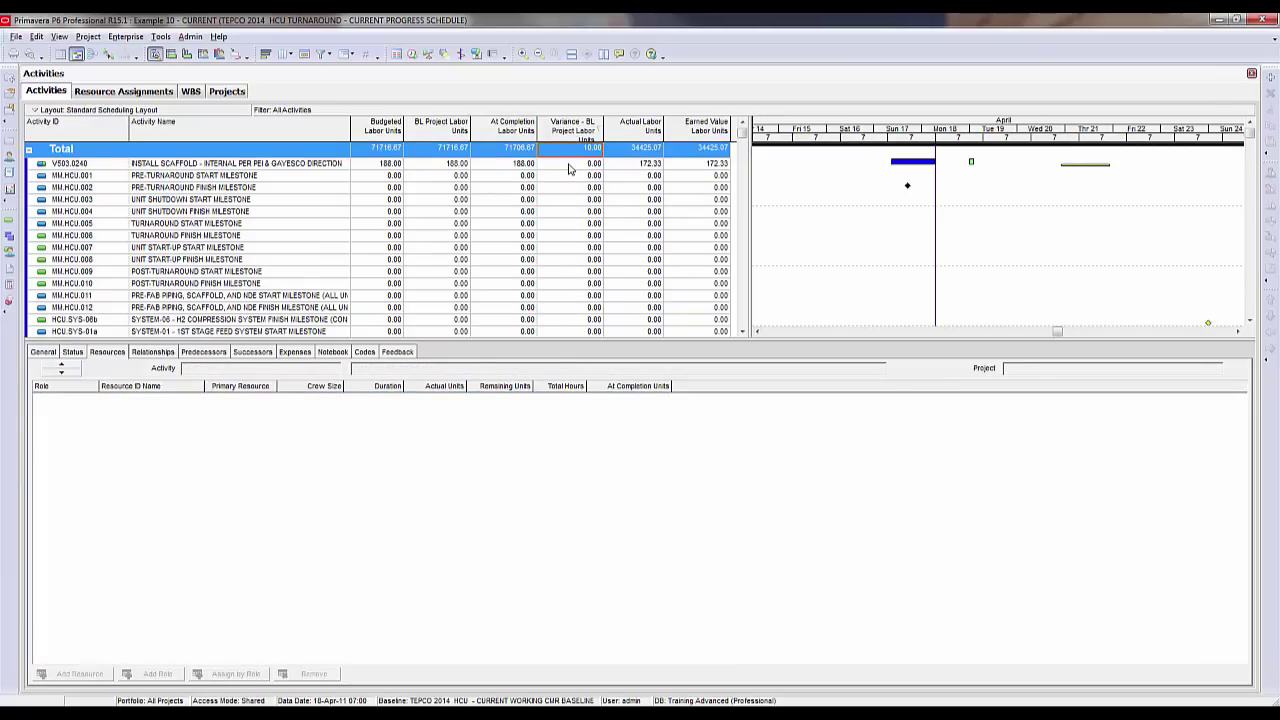
left_click(569, 166)
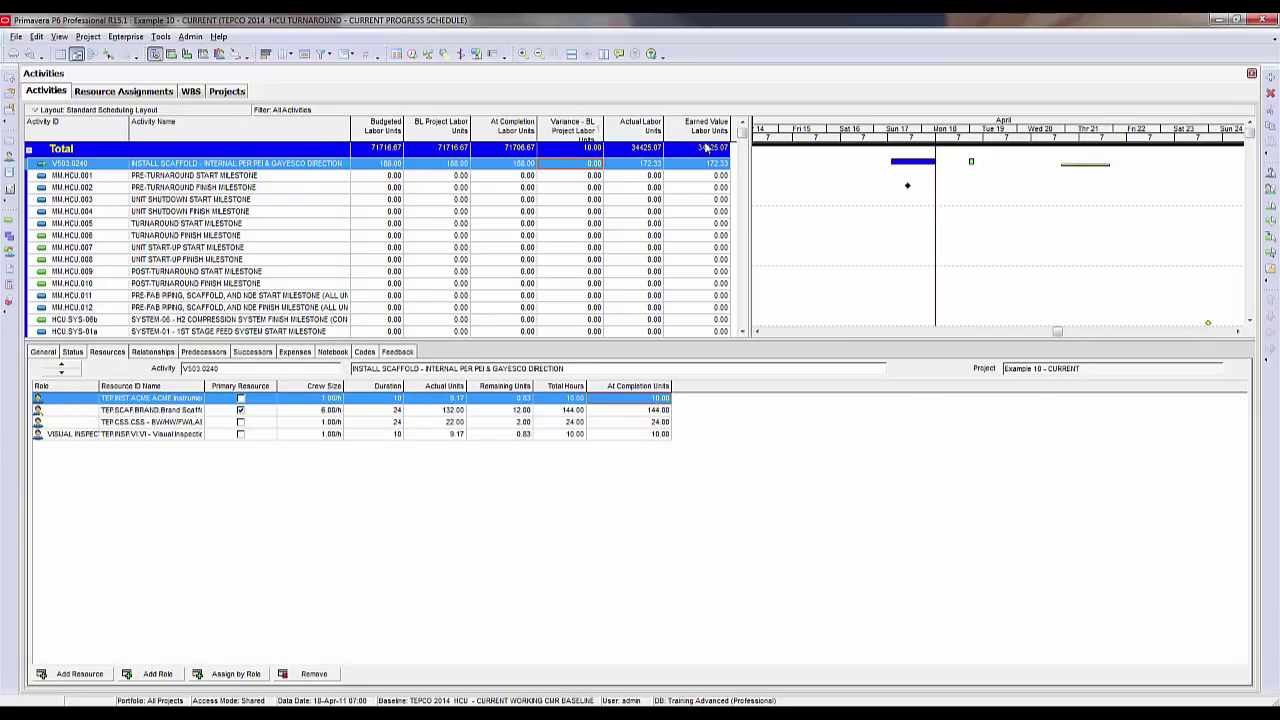
Step: On activity V755.0320 (CLEAN VESSEL), set the 70 BBL vacuum resource's at-completion units to 5
left_click(743, 163)
left_click_drag(743, 163, 749, 331)
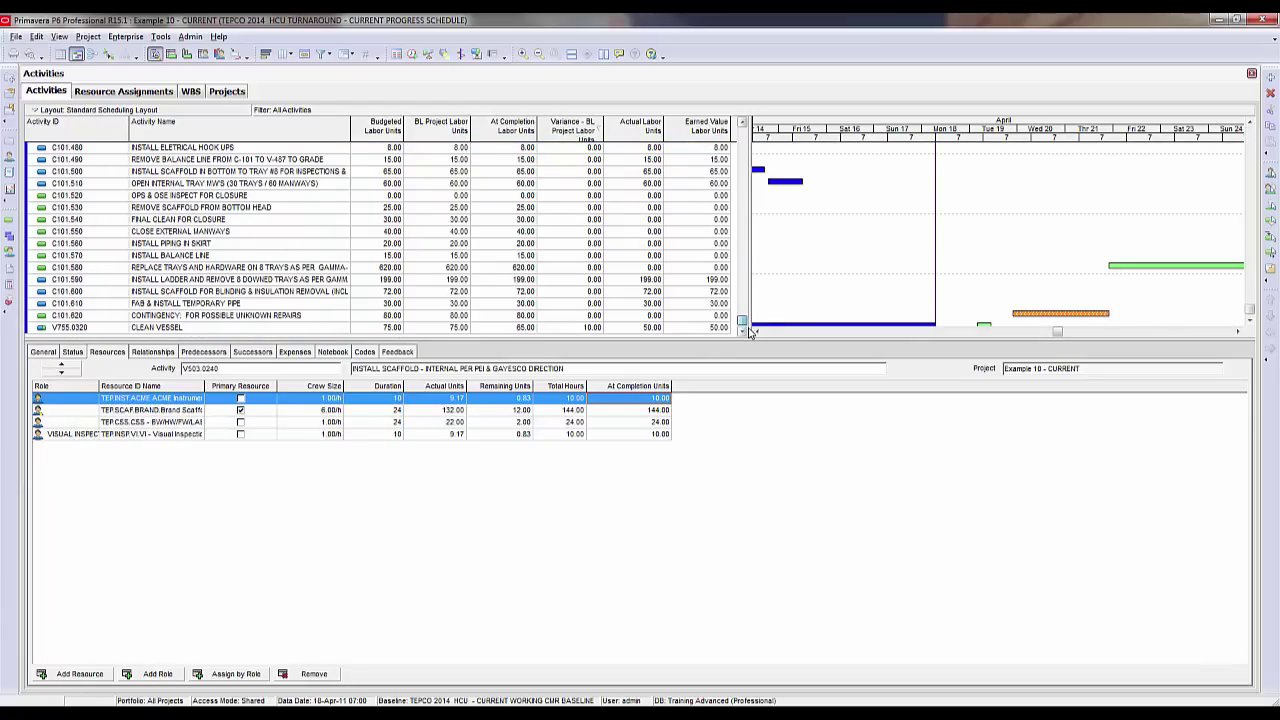
left_click(593, 330)
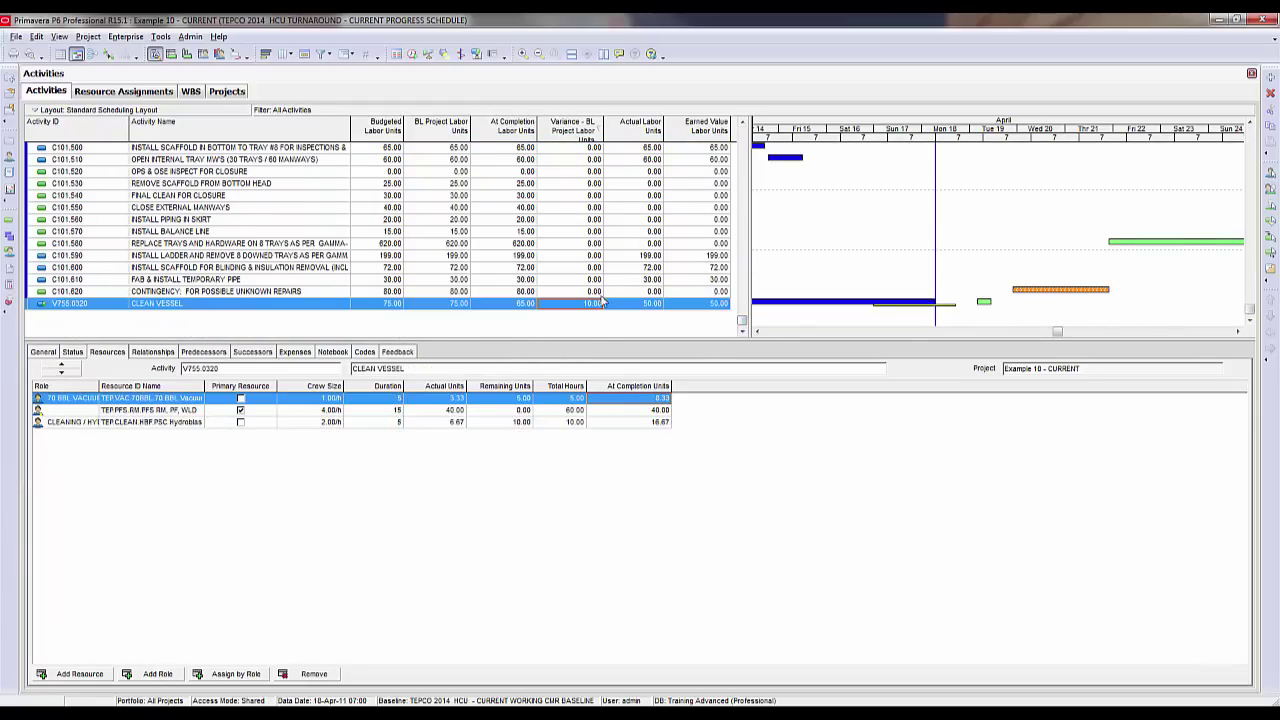
left_click(612, 309)
left_click(597, 310)
left_click(577, 402)
left_click(636, 399)
type("5")
key("Return")
Step: On activity V755.0320, set the at-completion units to 60 for the PFS RM resource and 10 for the PSC hydroblast resource
key("Down")
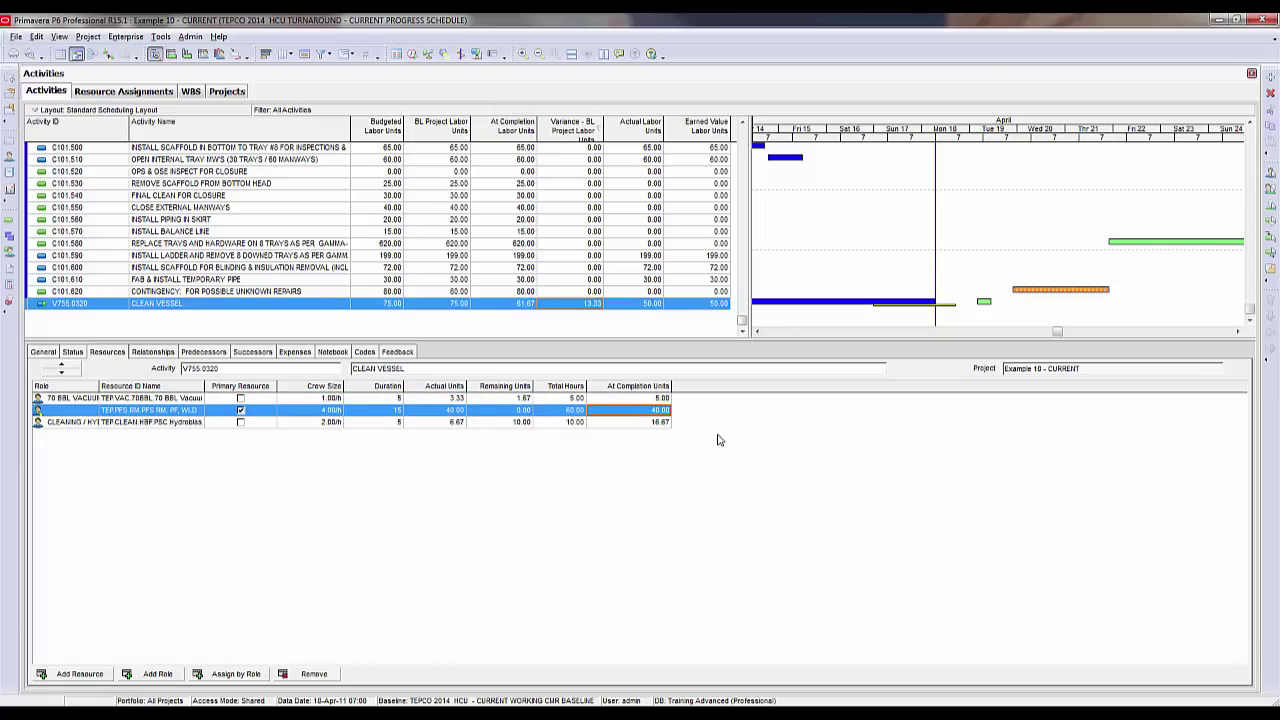
type("60")
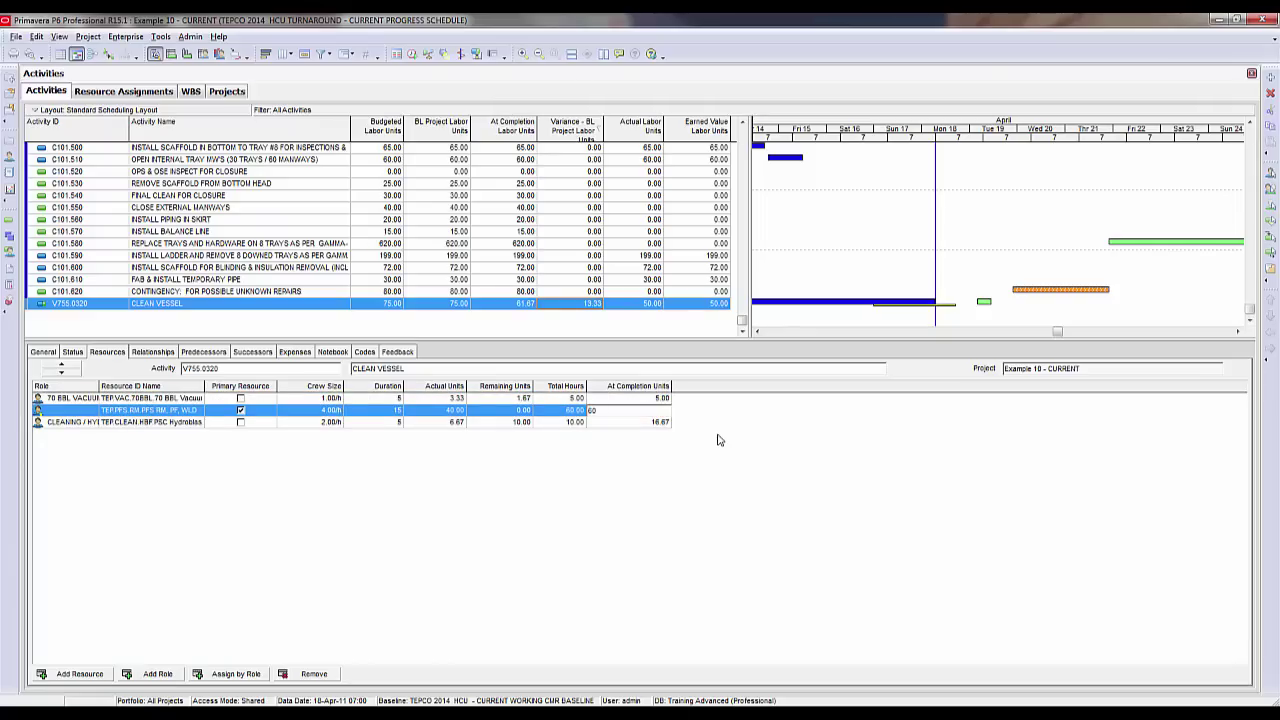
key("Return")
key("Down")
type("1")
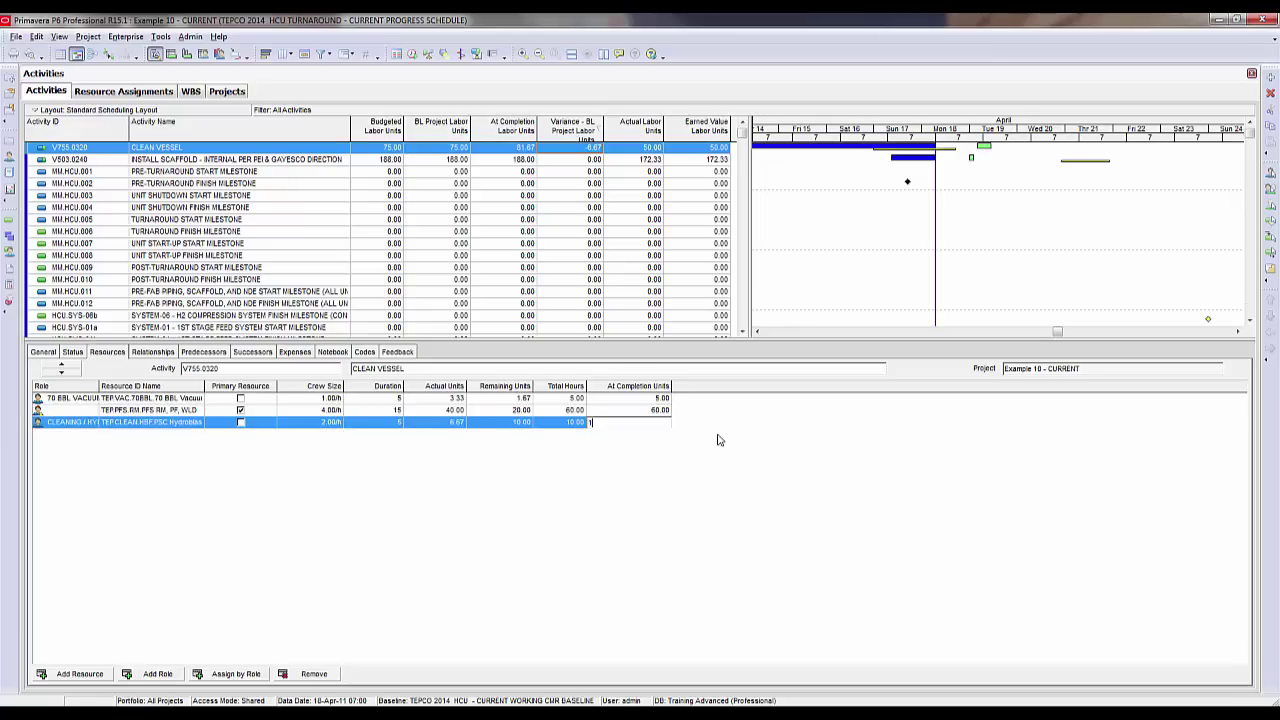
type("0")
key("Return")
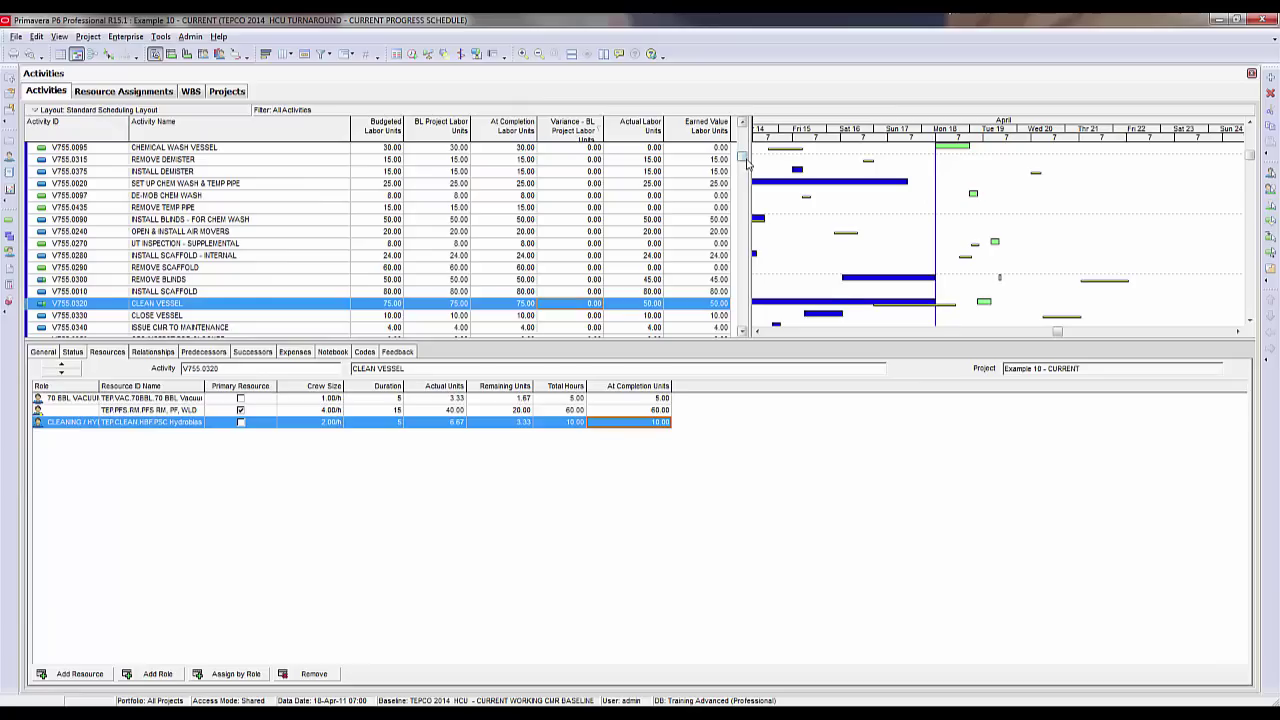
Step: Review the Total row's variance, budgeted, baseline and at-completion labor units, and look at the project's calculation settings
left_click_drag(746, 162, 745, 135)
left_click(591, 150)
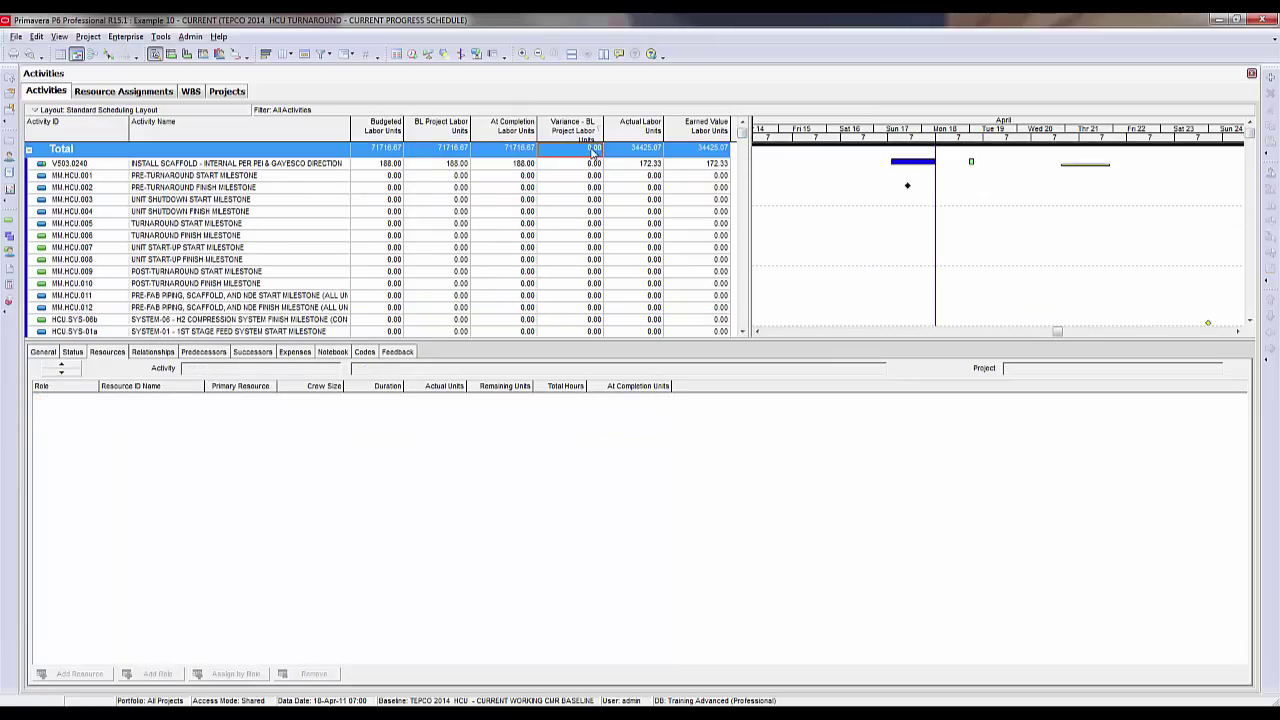
left_click(368, 150)
left_click(436, 151)
key("Right")
key("Right")
left_click(12, 144)
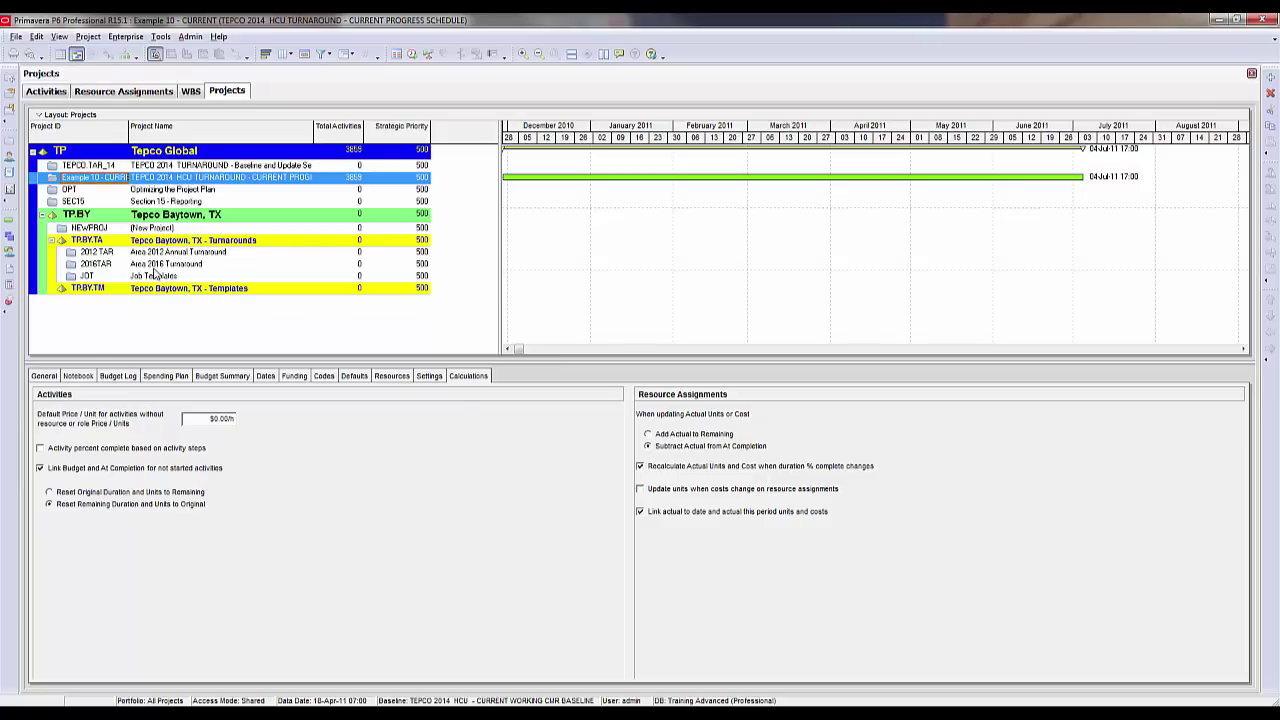
Step: Return to the activities and compare the Total row's actual and earned value labor units along with its baseline variance
left_click(12, 222)
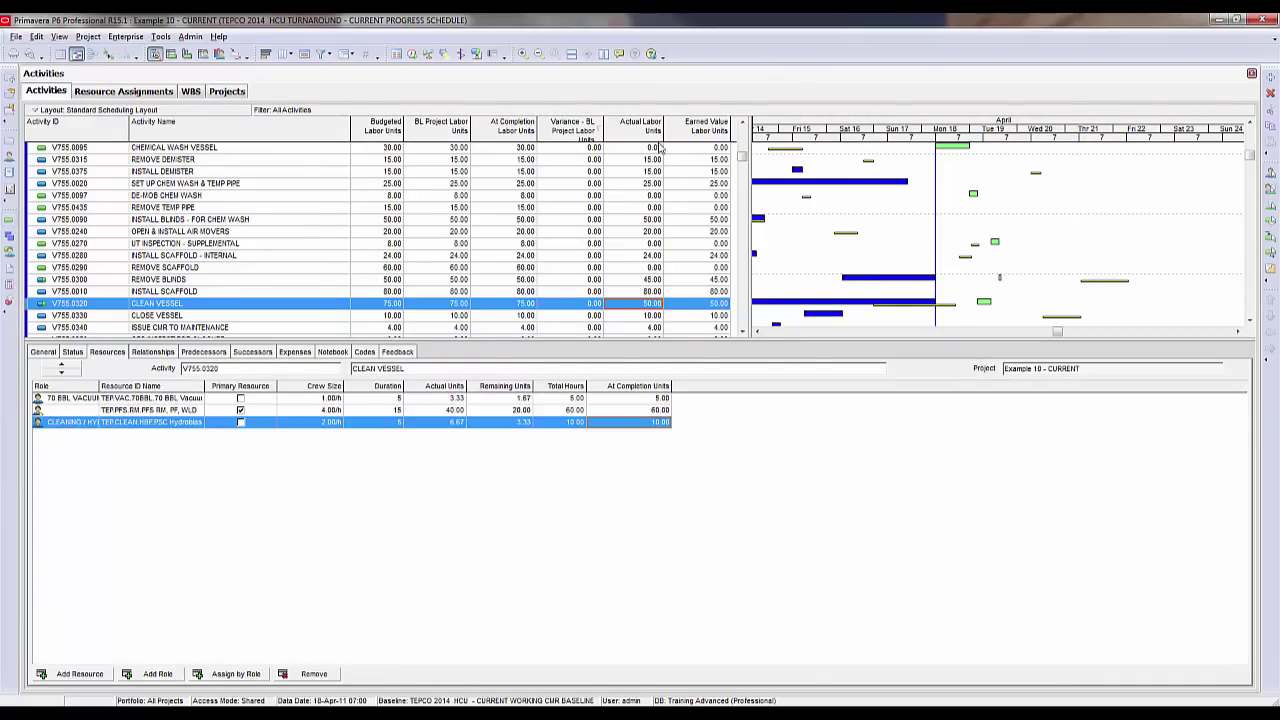
left_click(658, 148)
left_click_drag(742, 157, 741, 141)
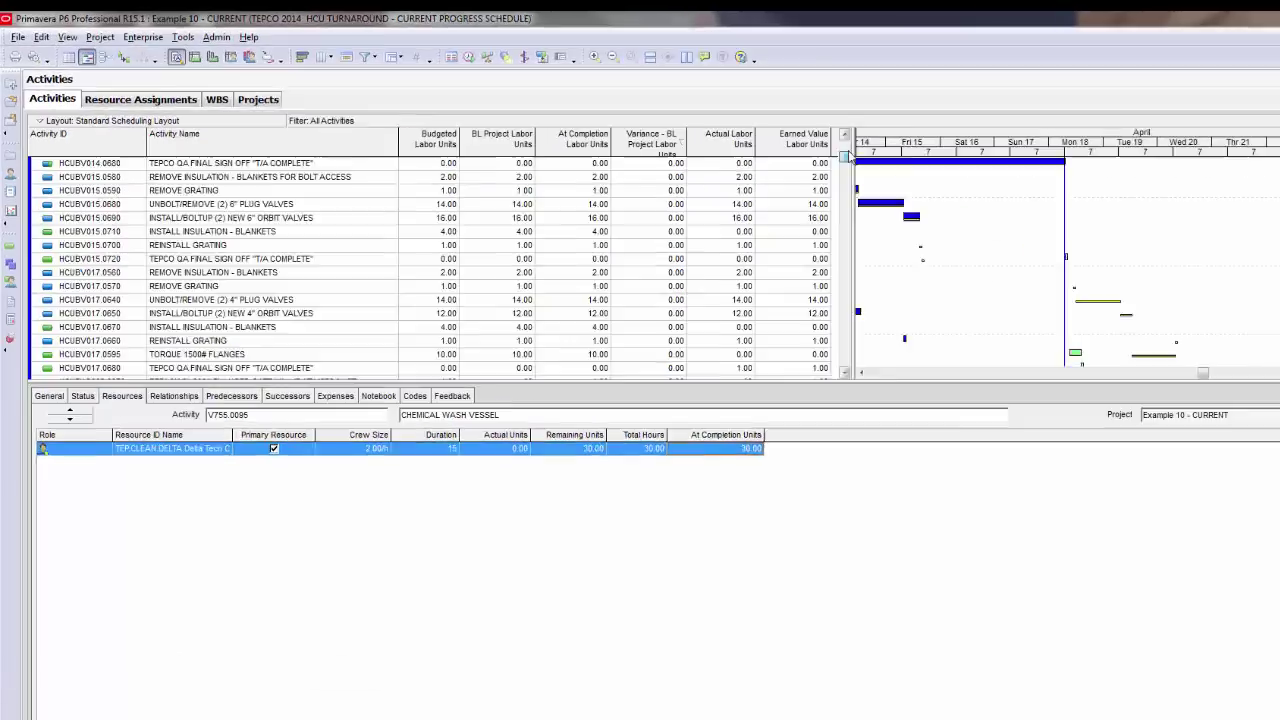
left_click_drag(845, 157, 845, 142)
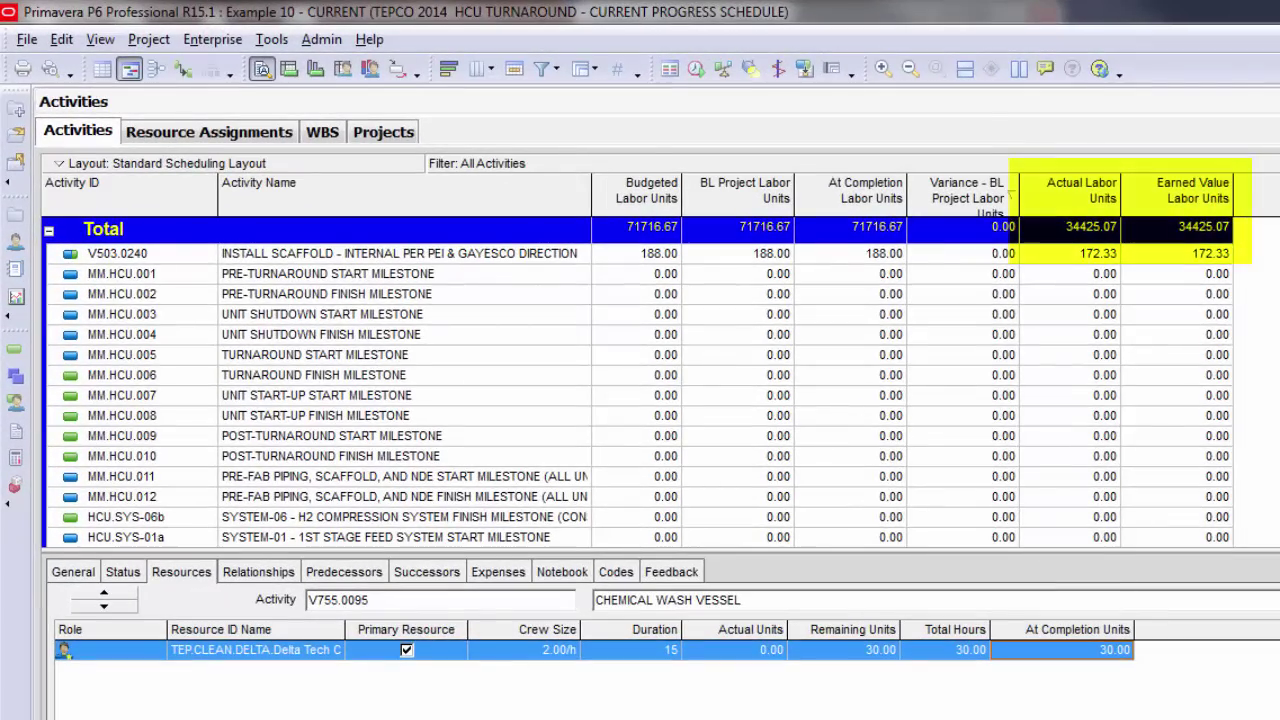
left_click(1200, 238)
left_click(1085, 232)
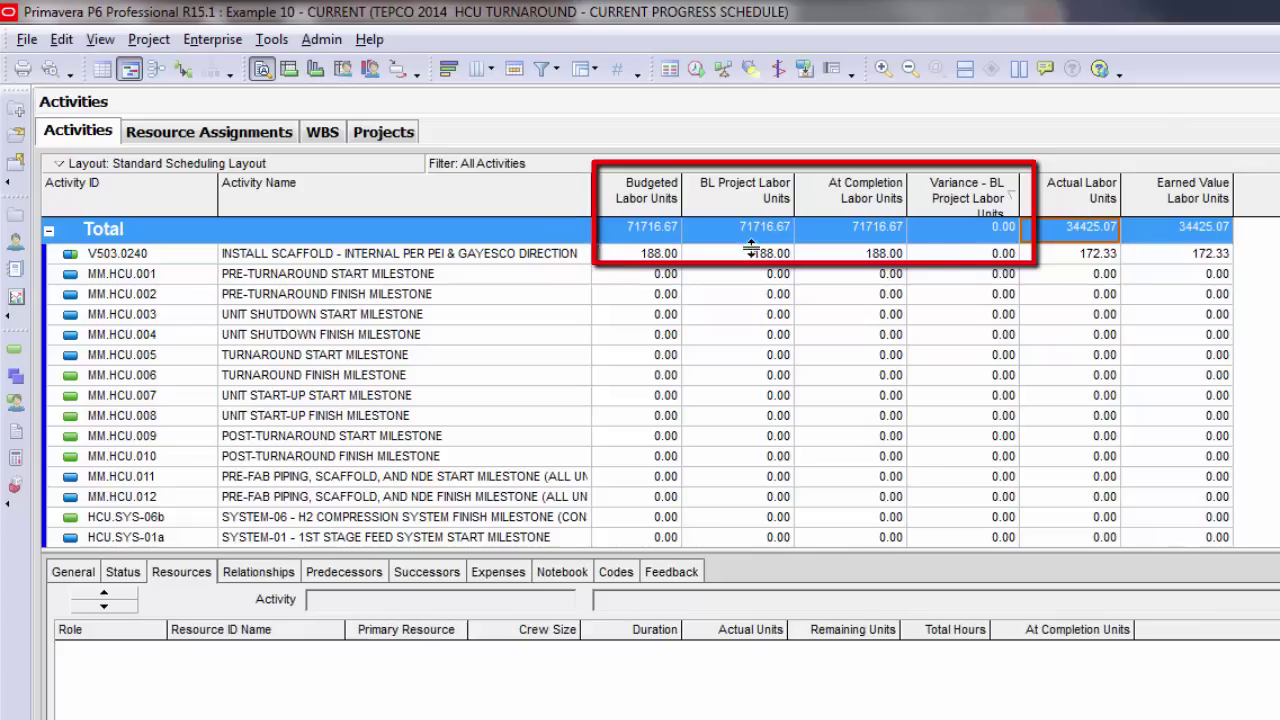
left_click(972, 238)
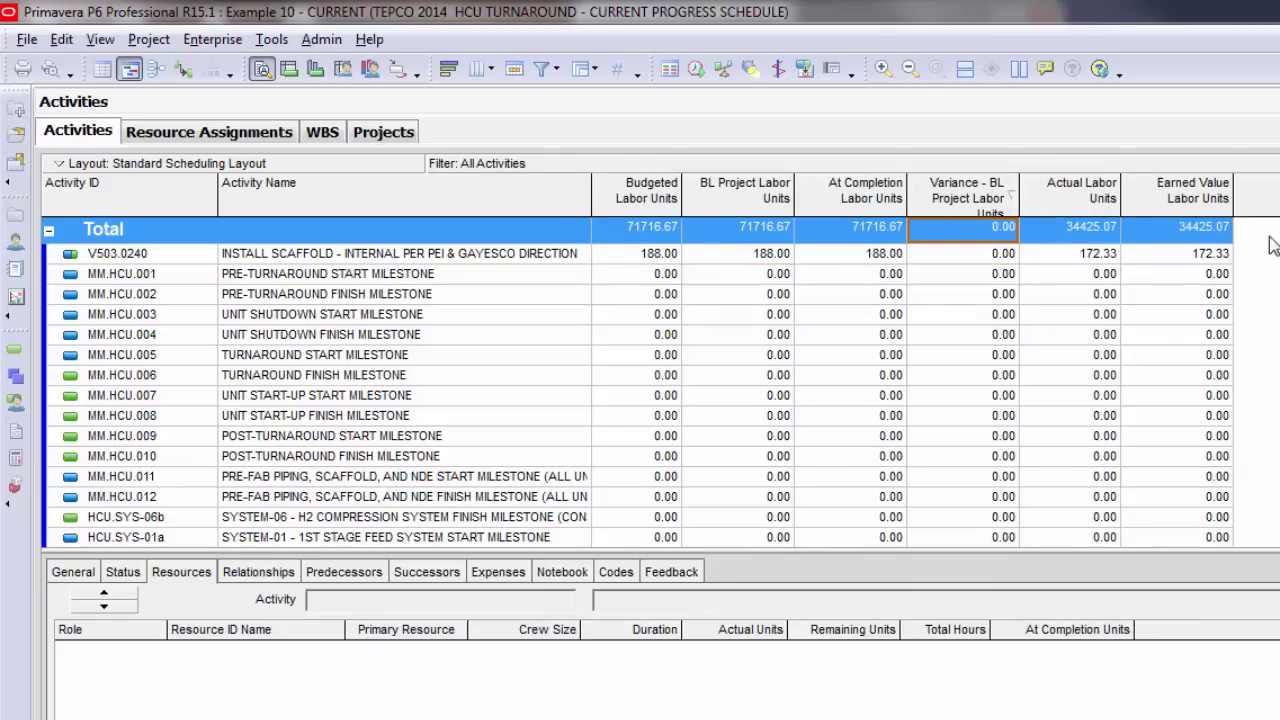
left_click(1062, 234)
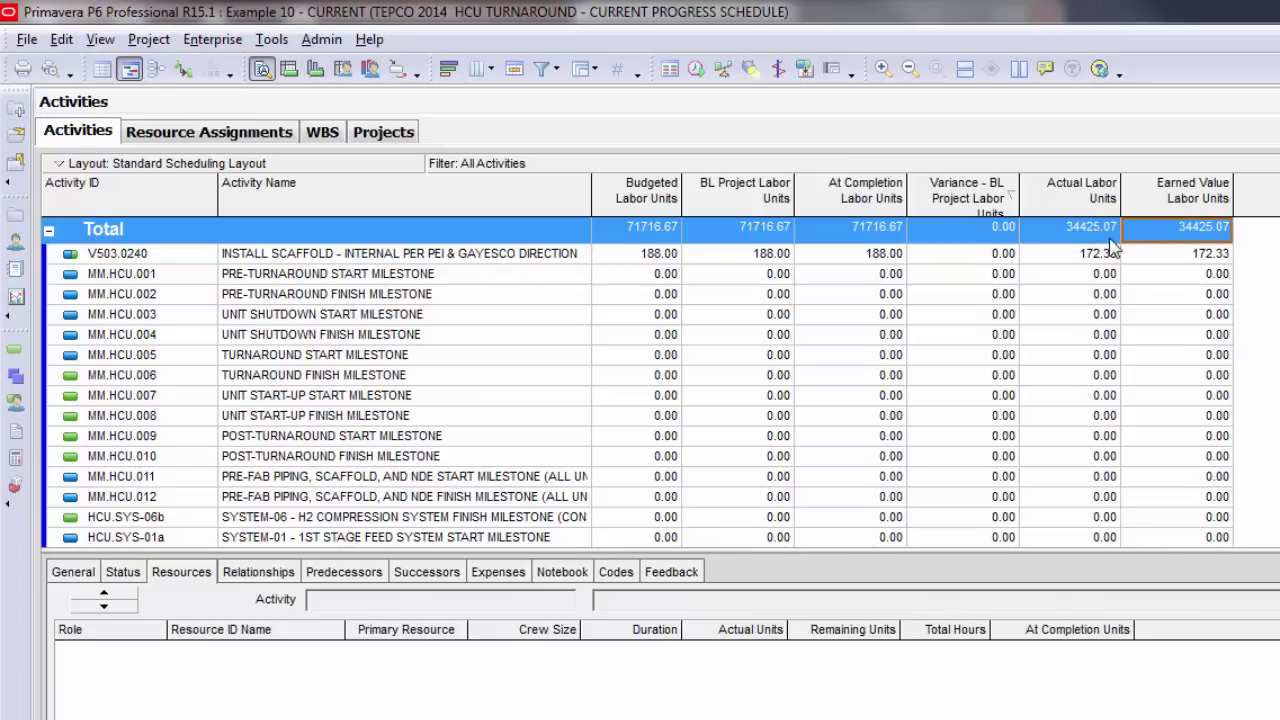
left_click(1192, 240)
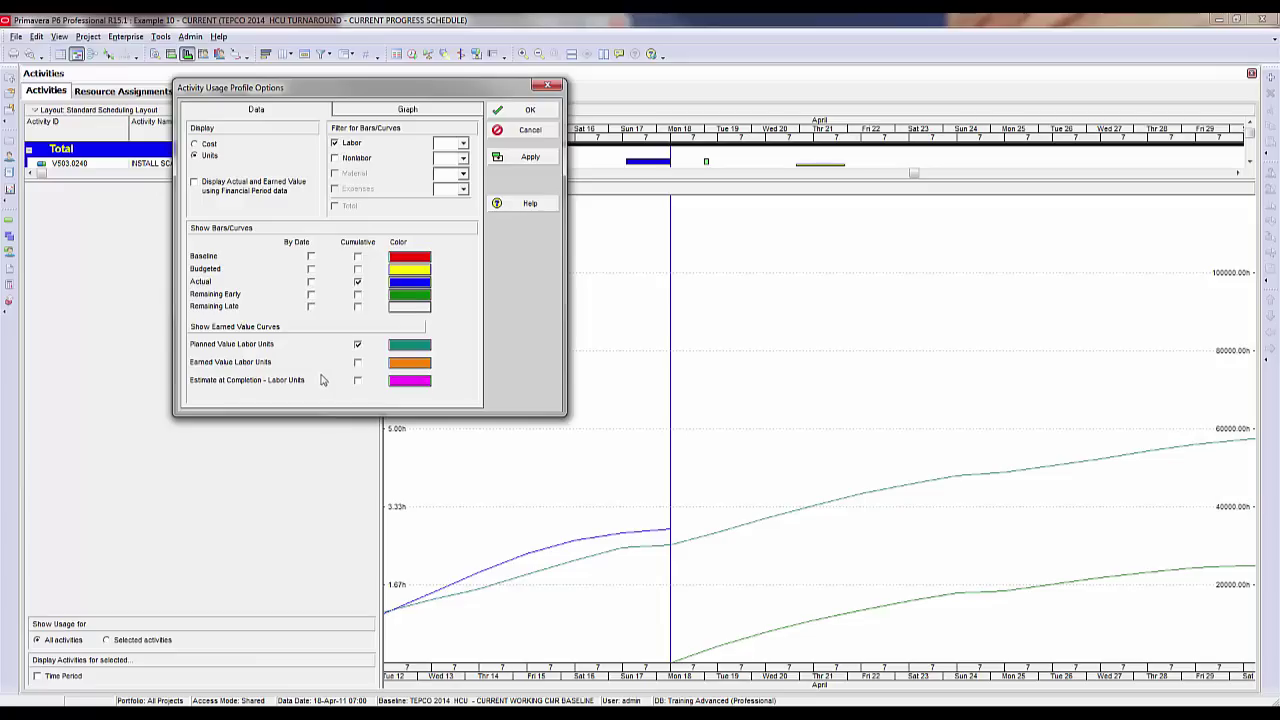
Step: Add the Estimate at Completion - Labor Units curve to the activity usage profile and compare it with the cumulative Actual curve hidden and shown
left_click(358, 381)
left_click(530, 157)
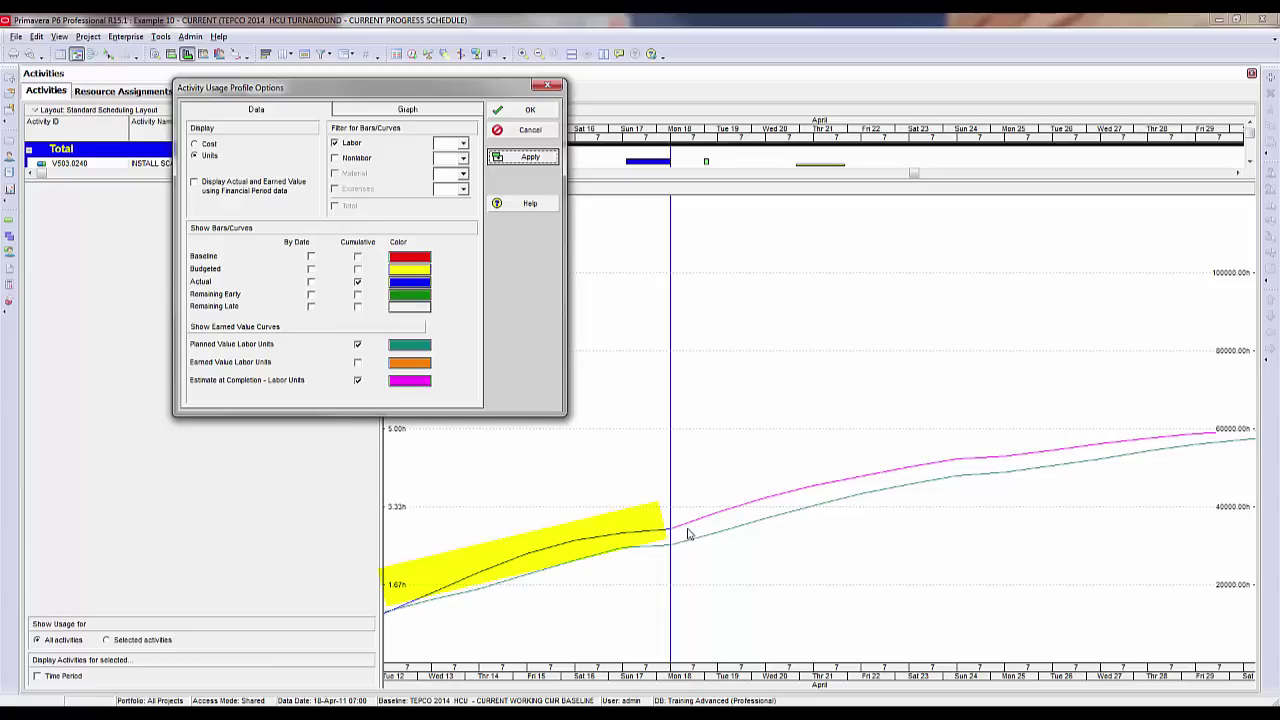
left_click(358, 284)
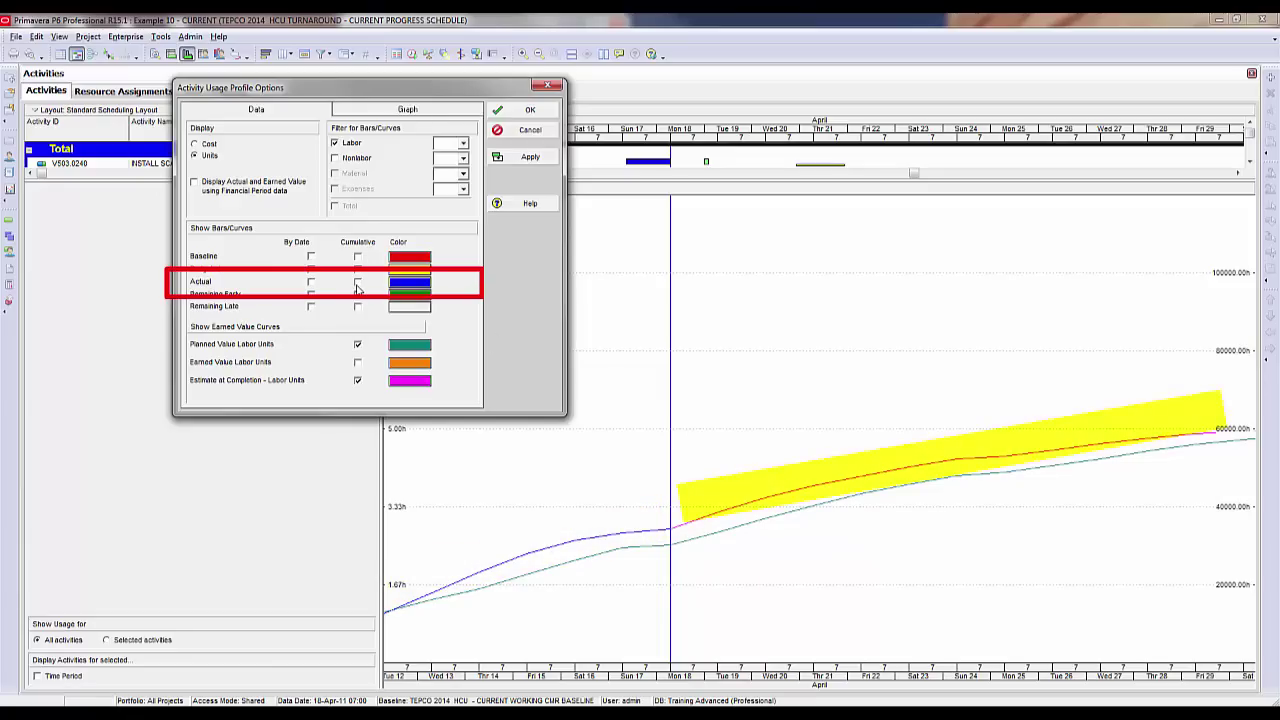
left_click(521, 161)
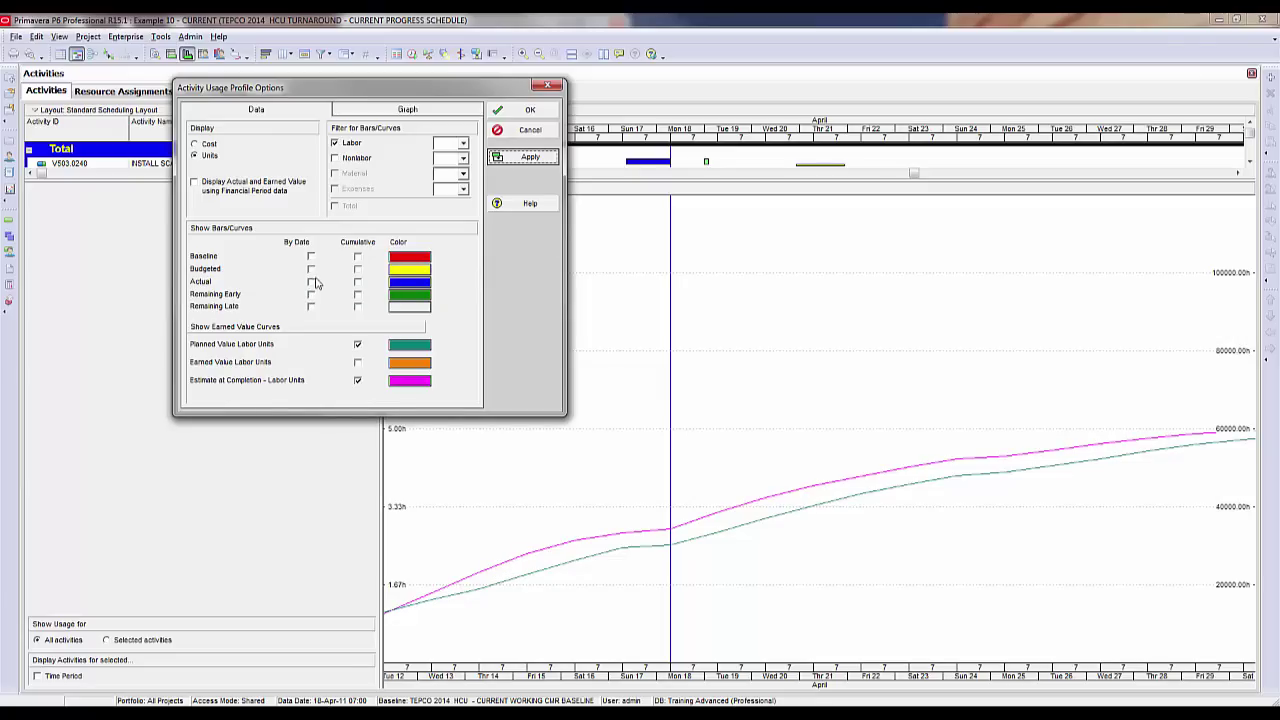
left_click(358, 285)
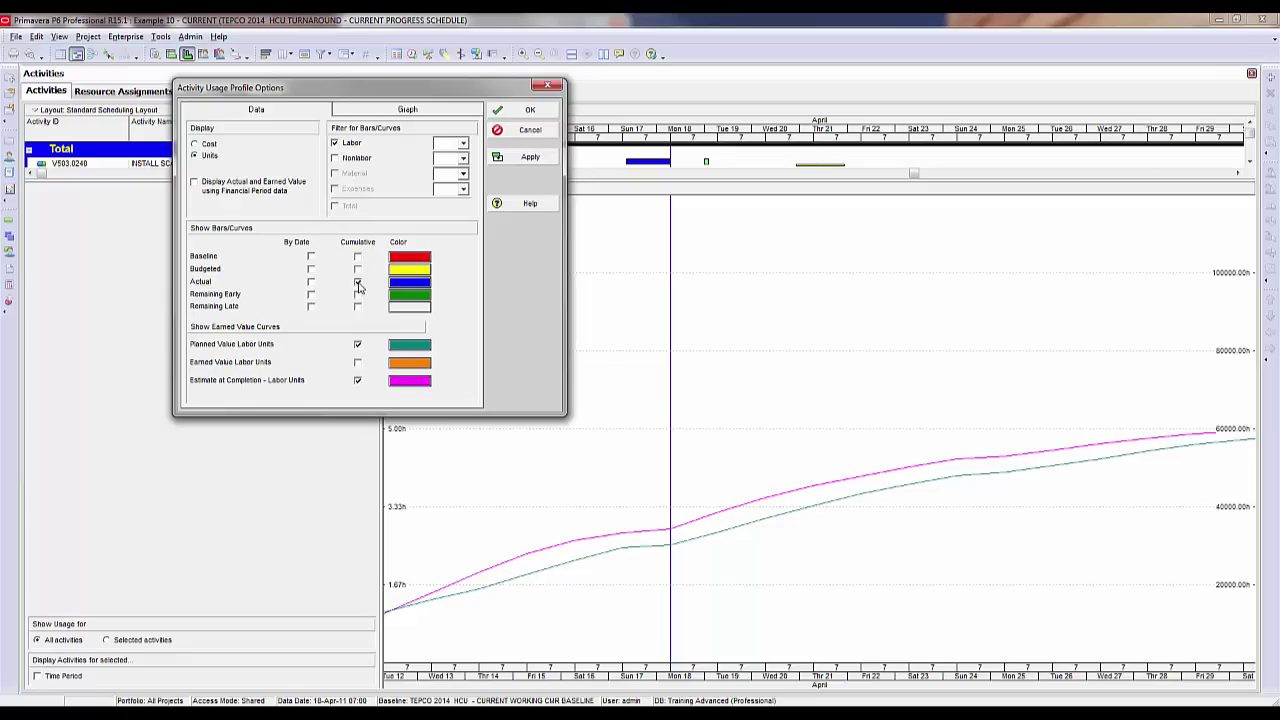
left_click(530, 158)
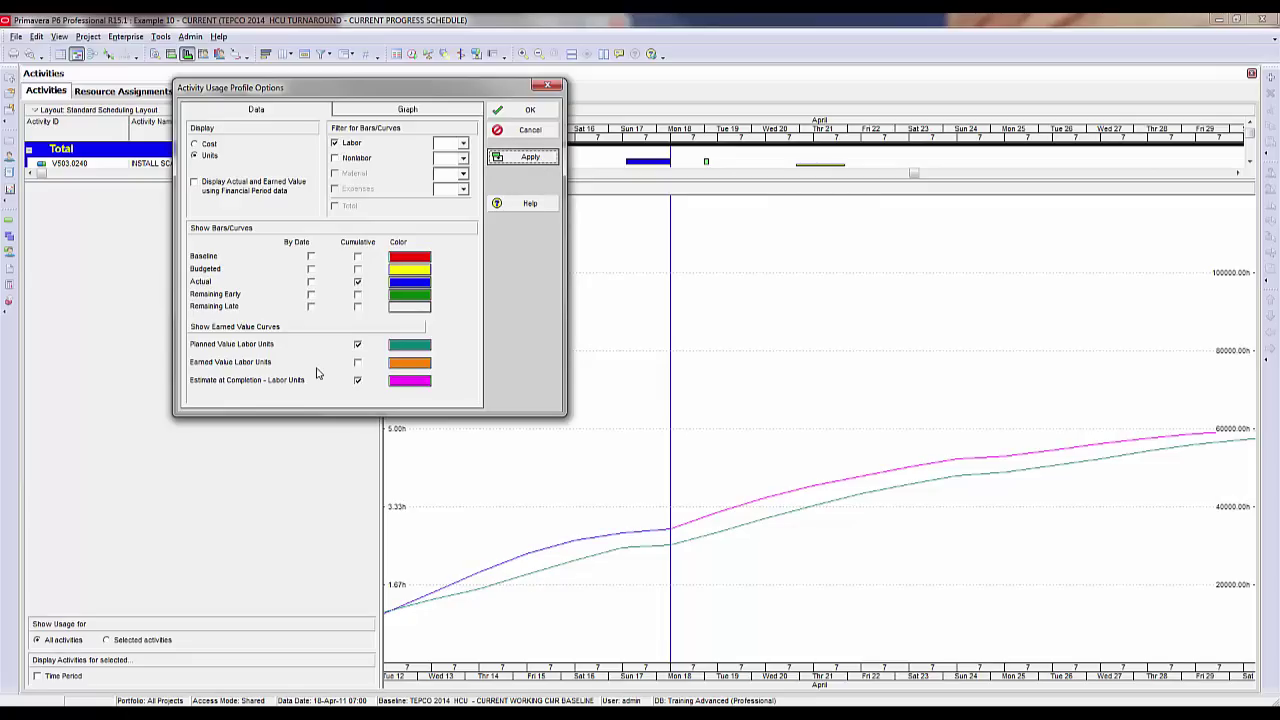
Step: Add the Earned Value Labor Units curve to the activity usage profile, keeping the cumulative Actual curve enabled
left_click(358, 363)
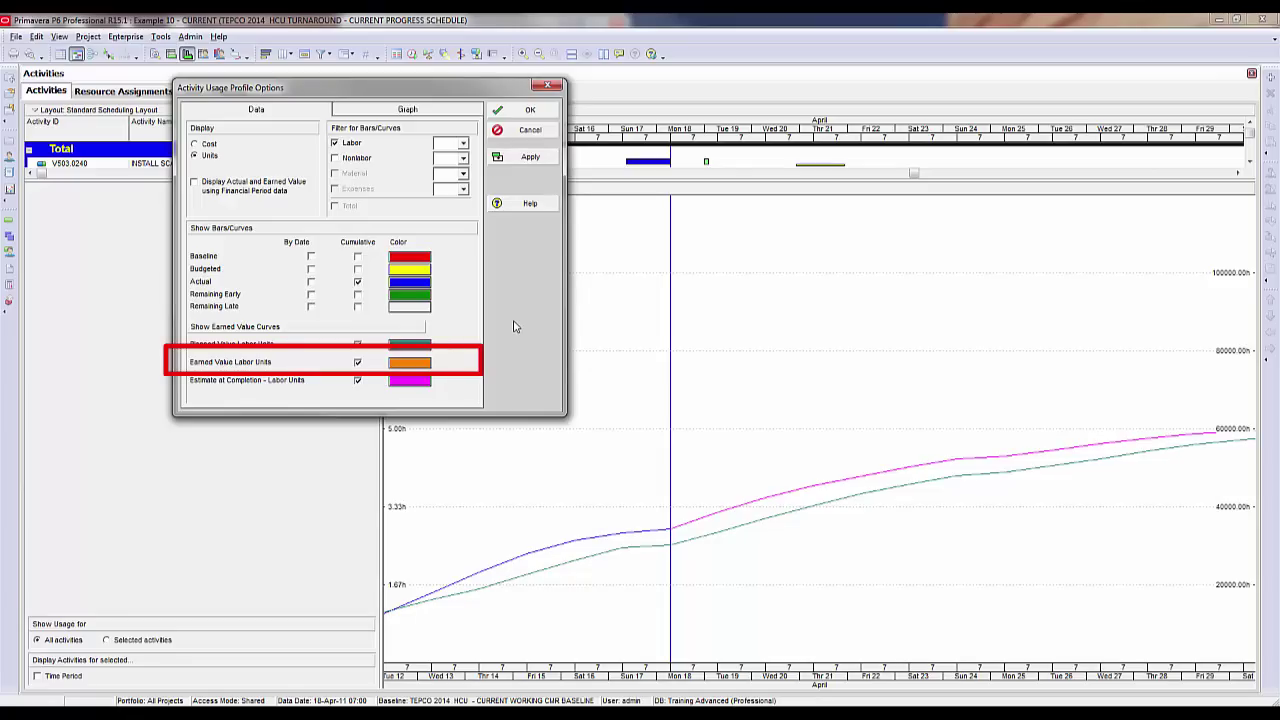
left_click(527, 158)
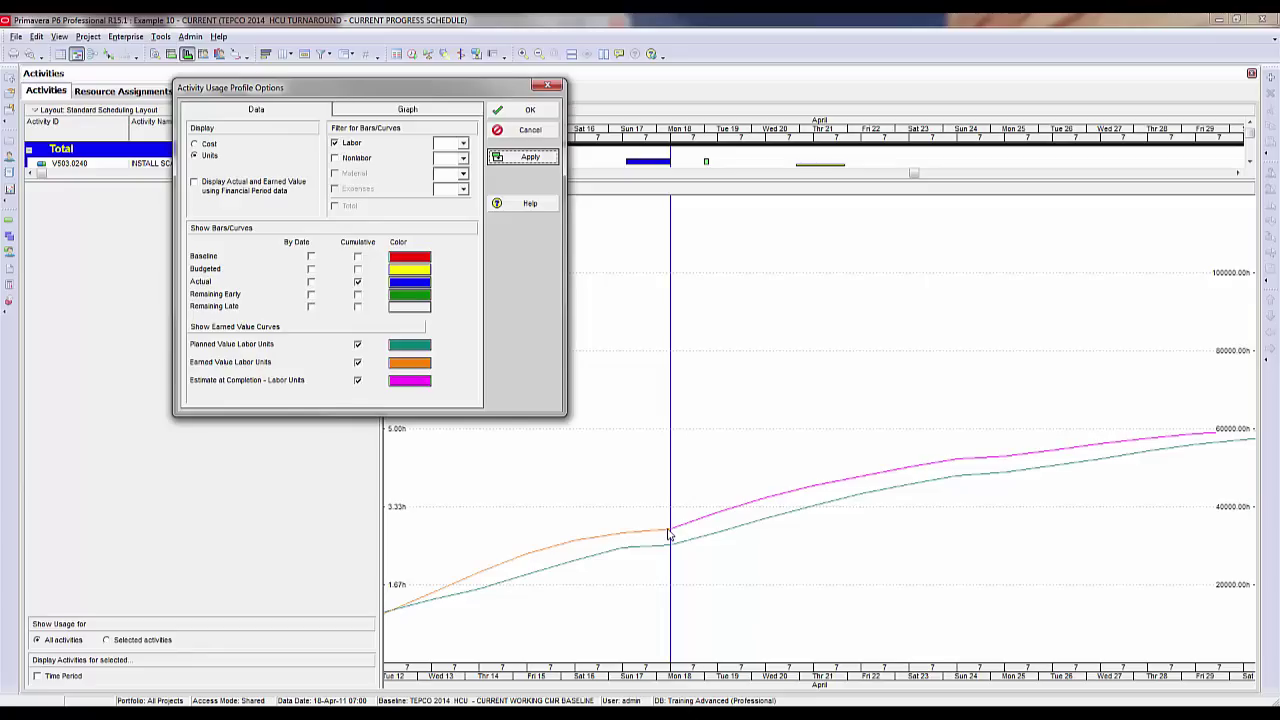
left_click(357, 283)
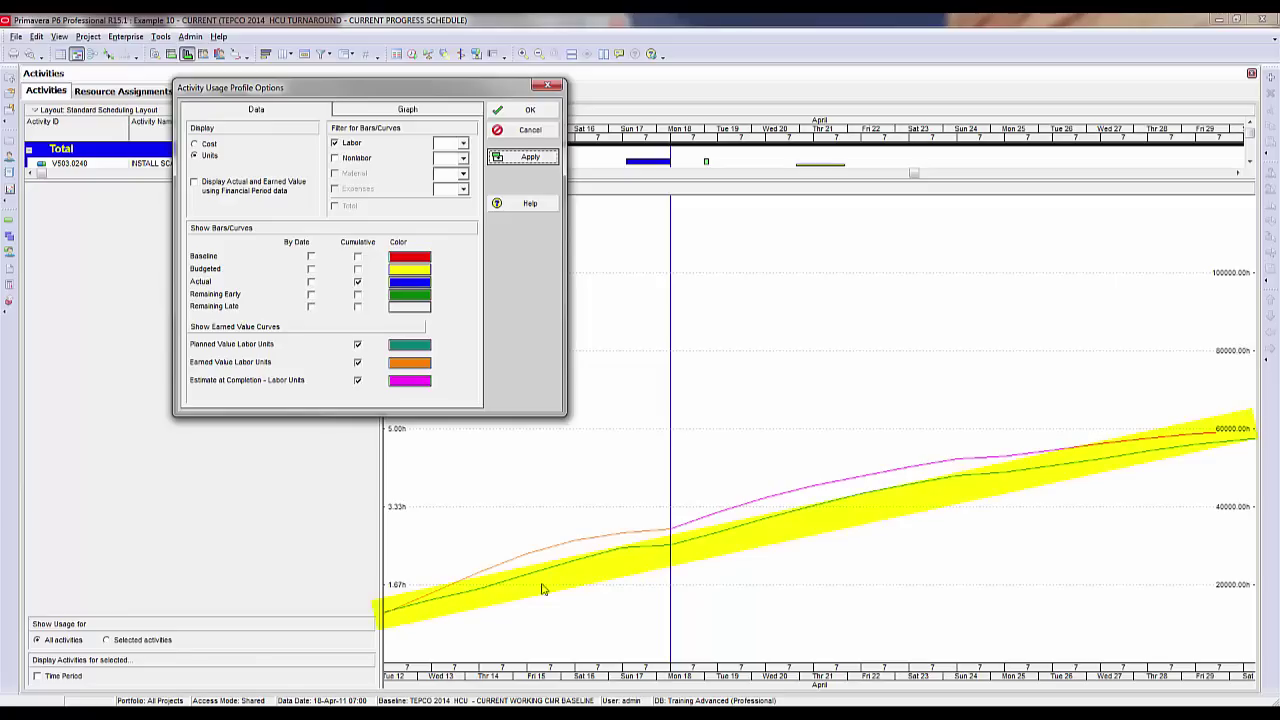
Step: Compare the cumulative Baseline and Planned Value Labor Units curves in the usage profile, showing Baseline in place of Planned Value
left_click(358, 259)
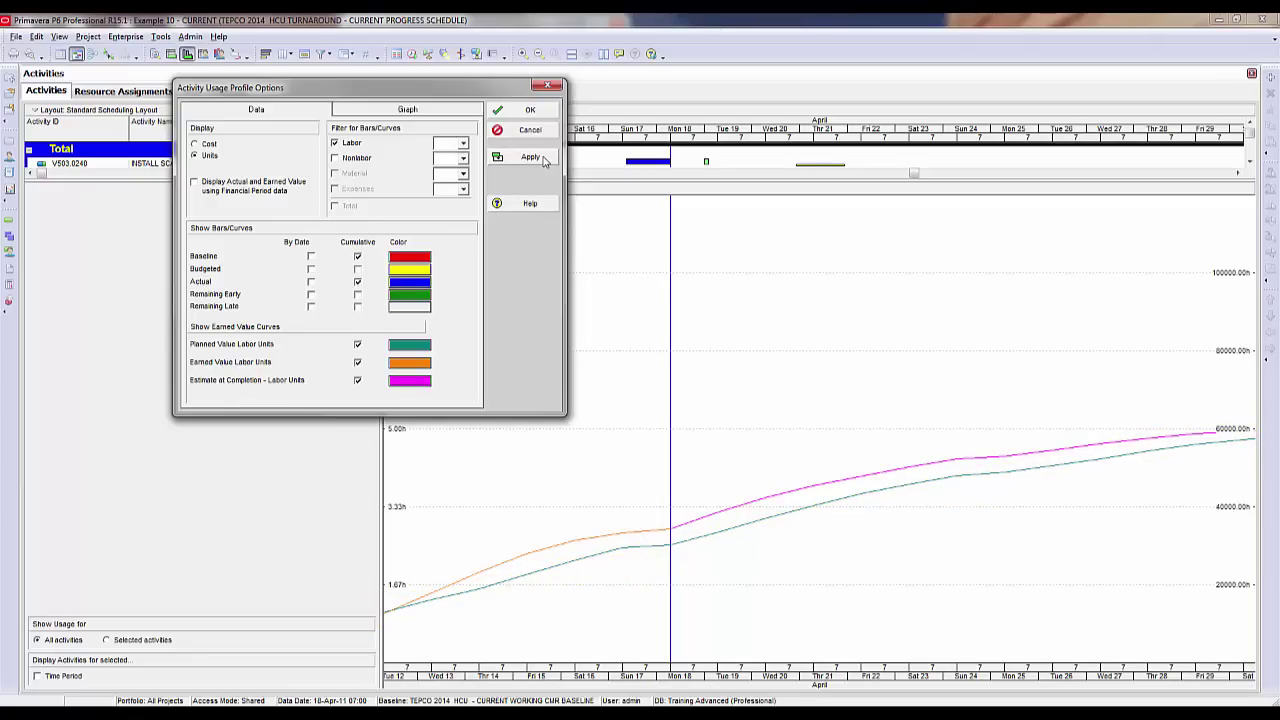
left_click(530, 157)
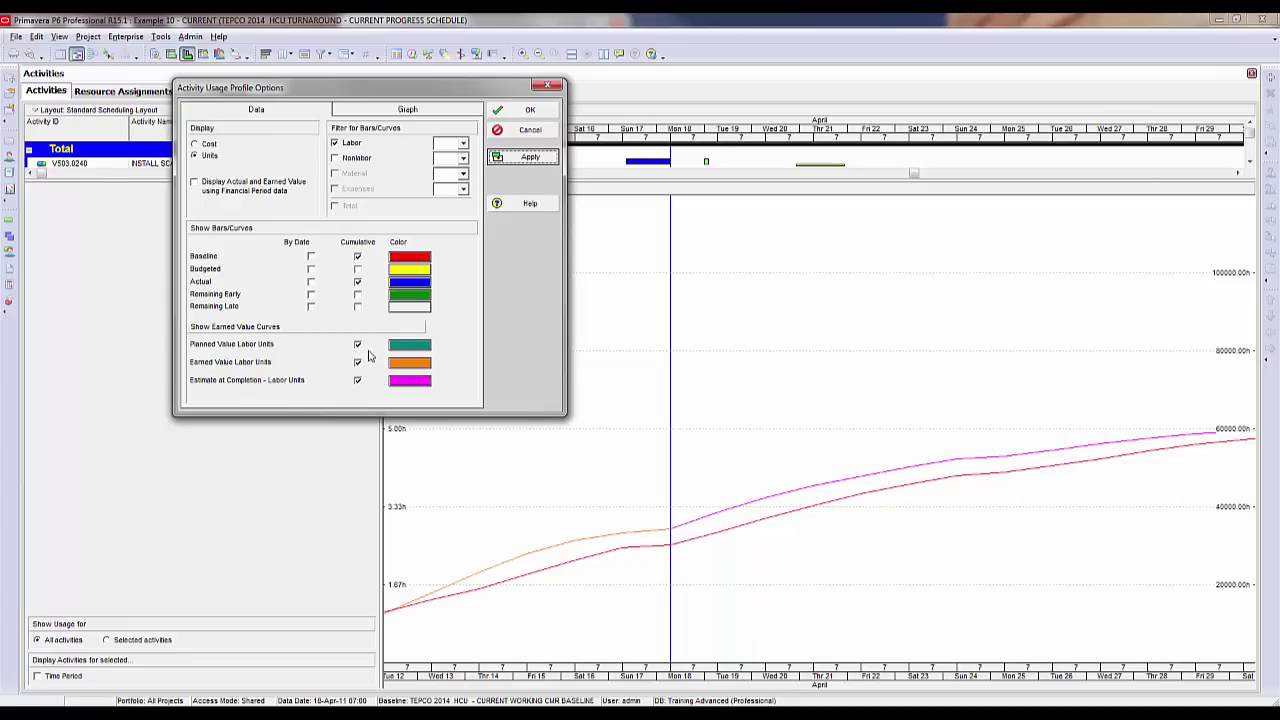
left_click(358, 258)
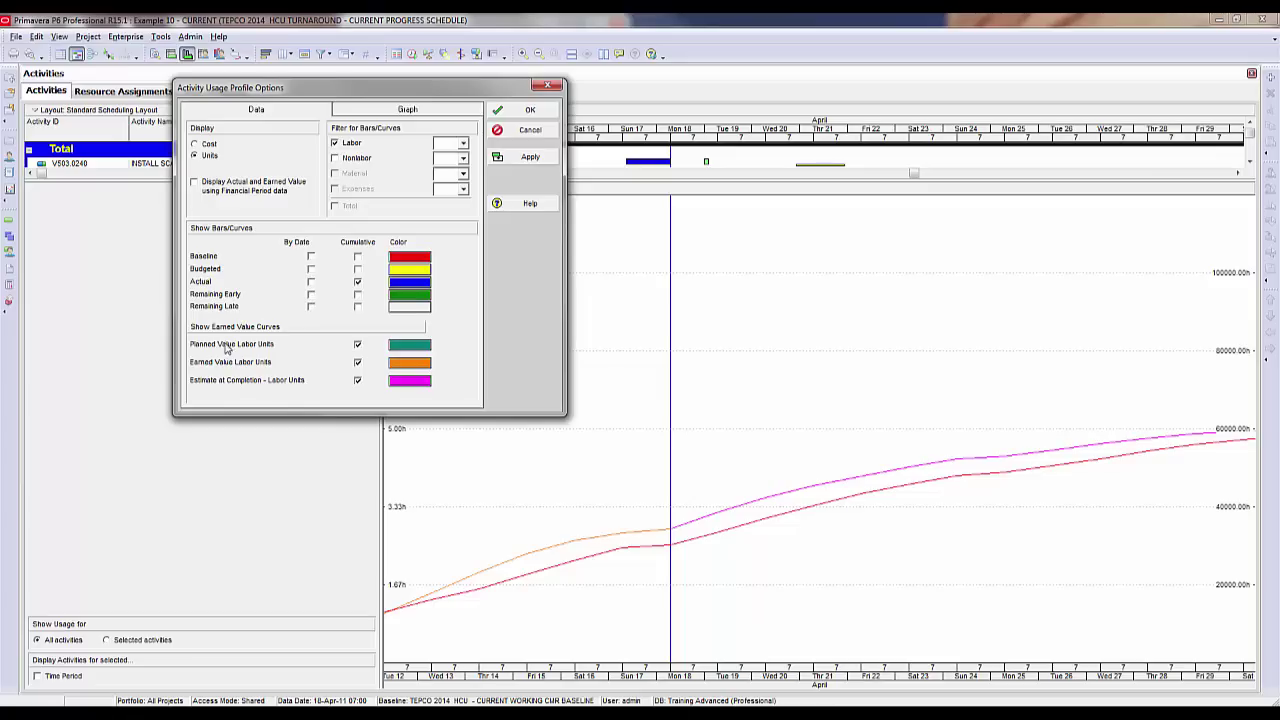
left_click(357, 344)
left_click(359, 258)
left_click(522, 162)
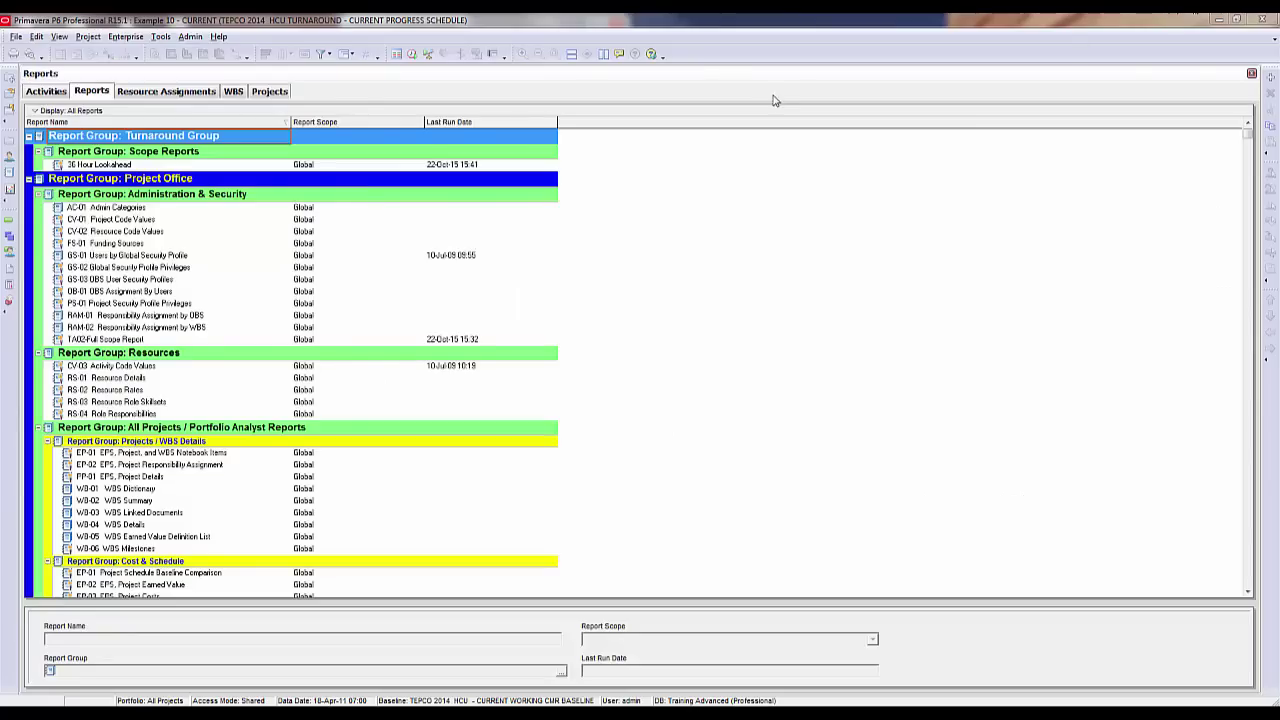
Step: Start a new report in the Report Wizard with Activities as the subject area and Time Distributed Data enabled
left_click(405, 138)
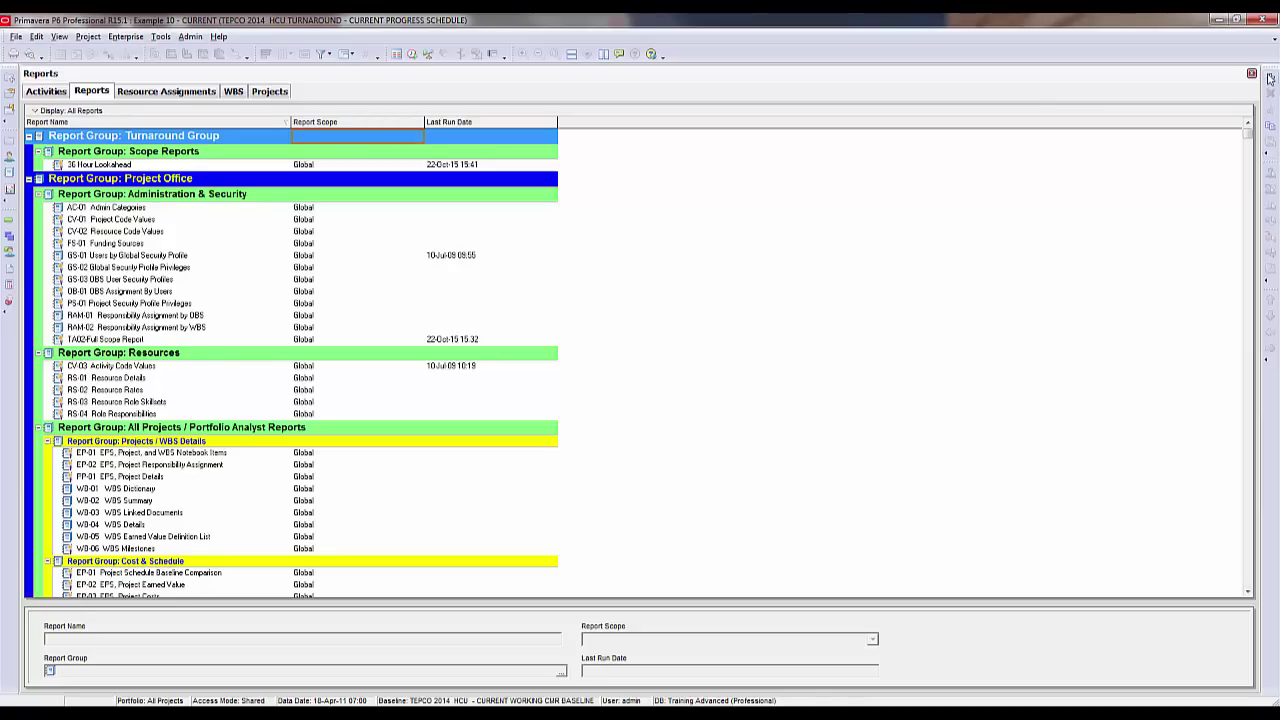
left_click(1270, 78)
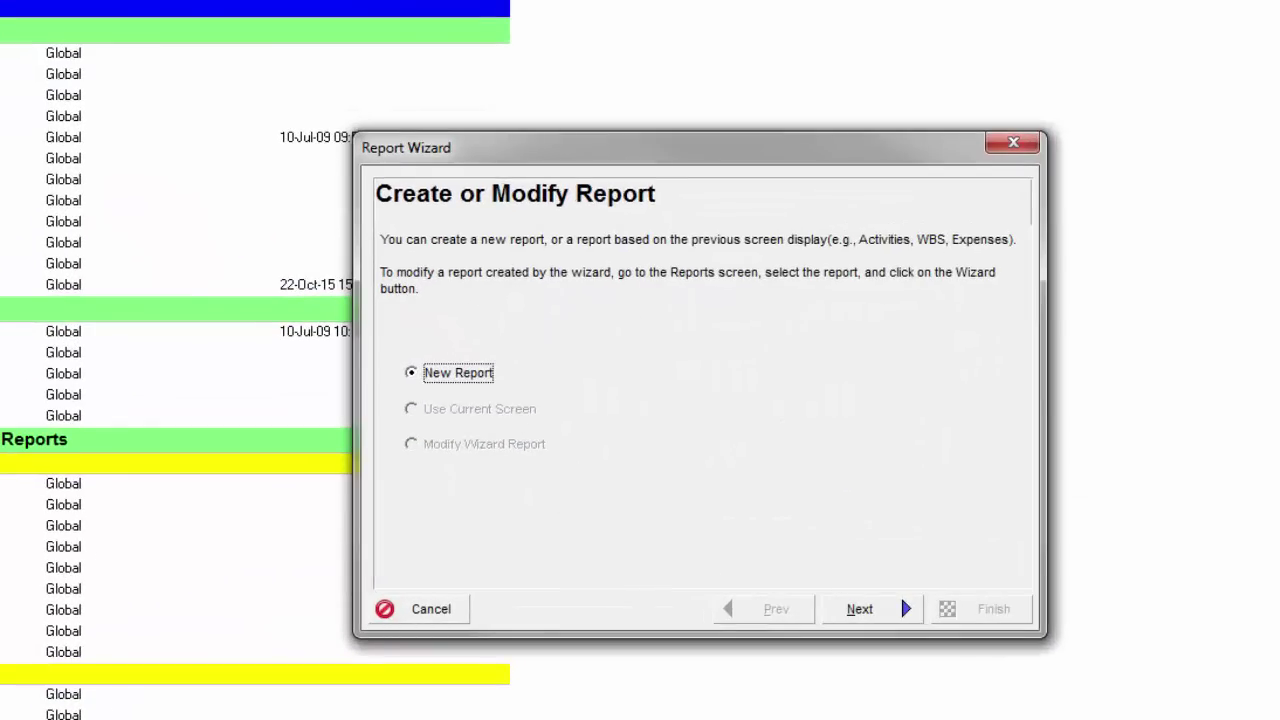
left_click(862, 609)
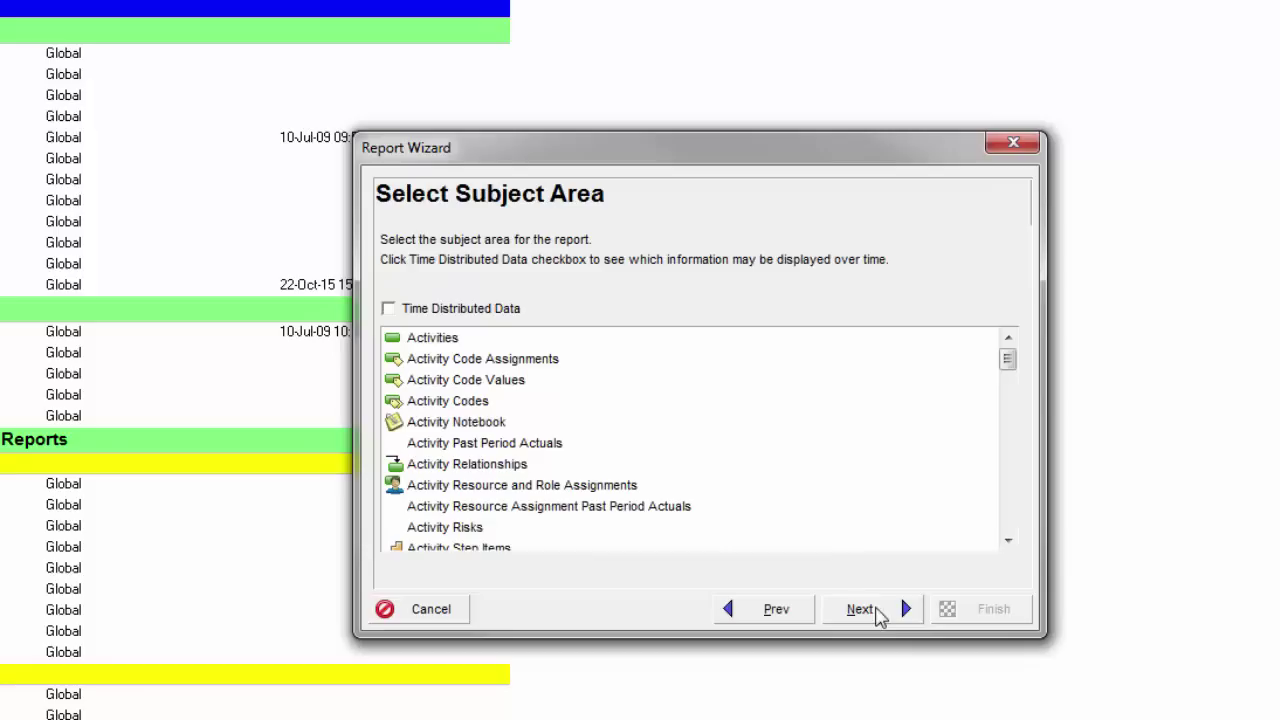
left_click(433, 340)
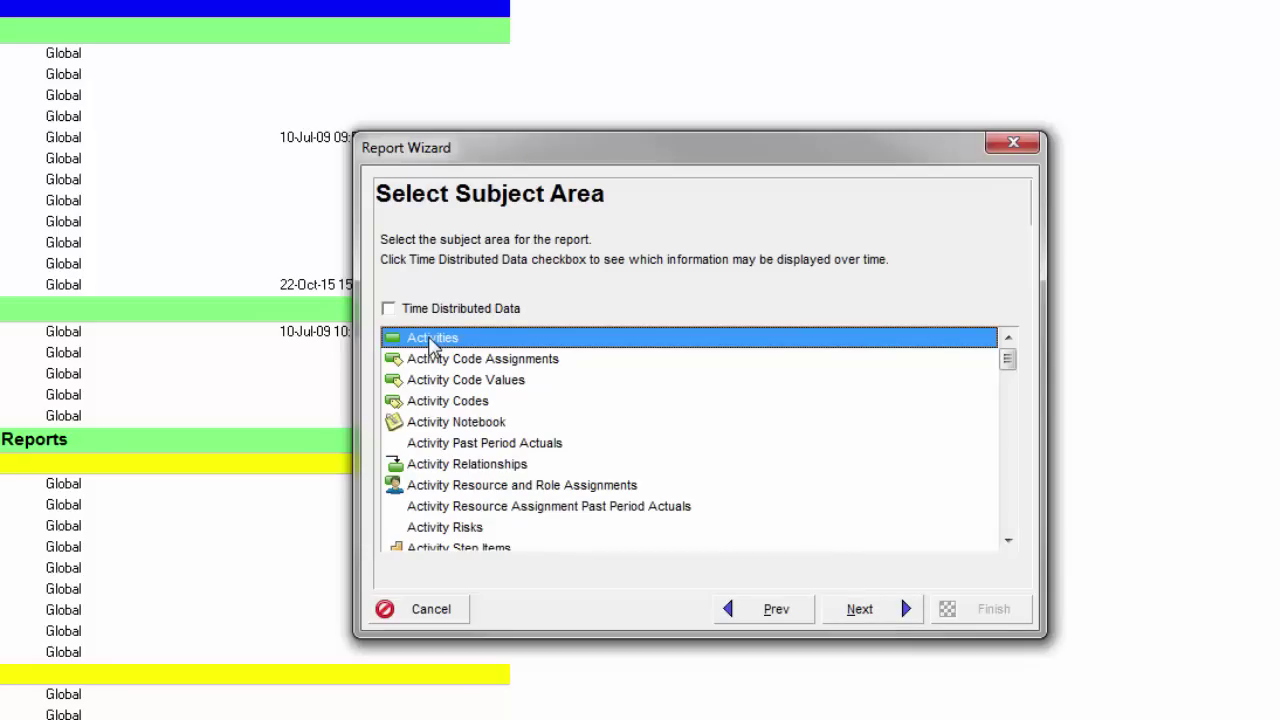
left_click(389, 309)
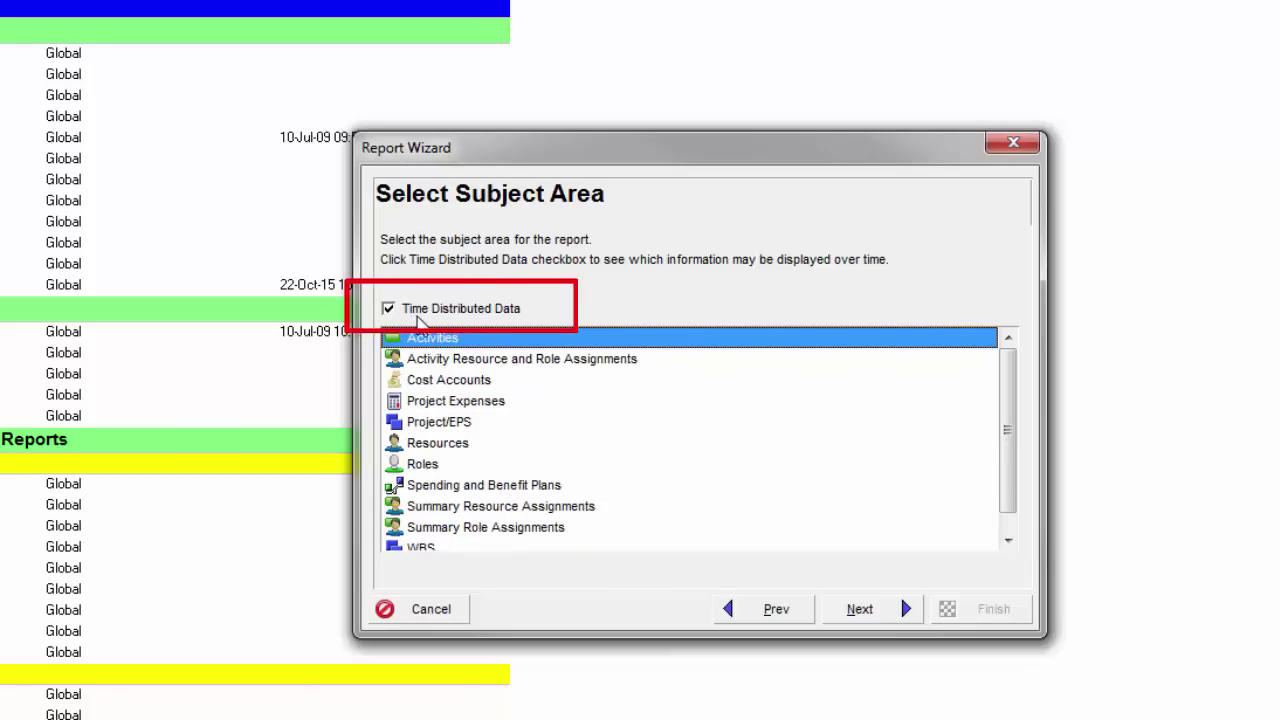
left_click(886, 606)
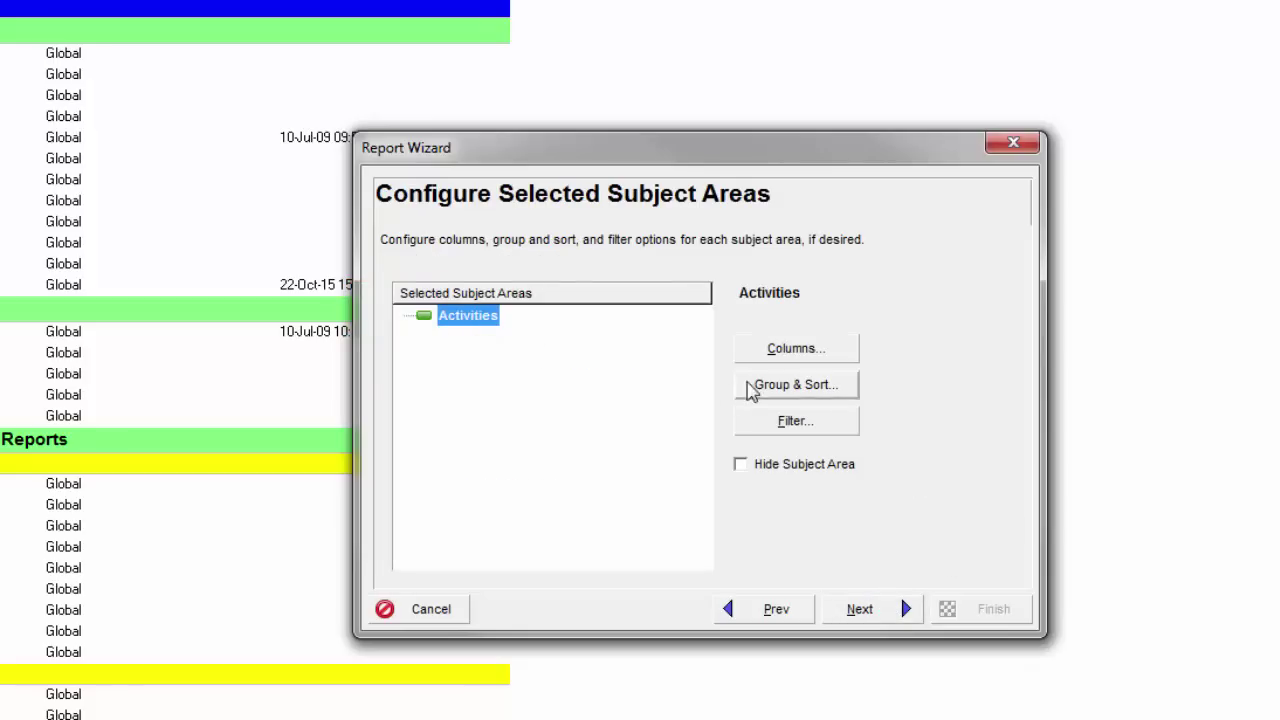
Step: Replace the report's Activity ID and Activity Status columns with Project Name
left_click(815, 352)
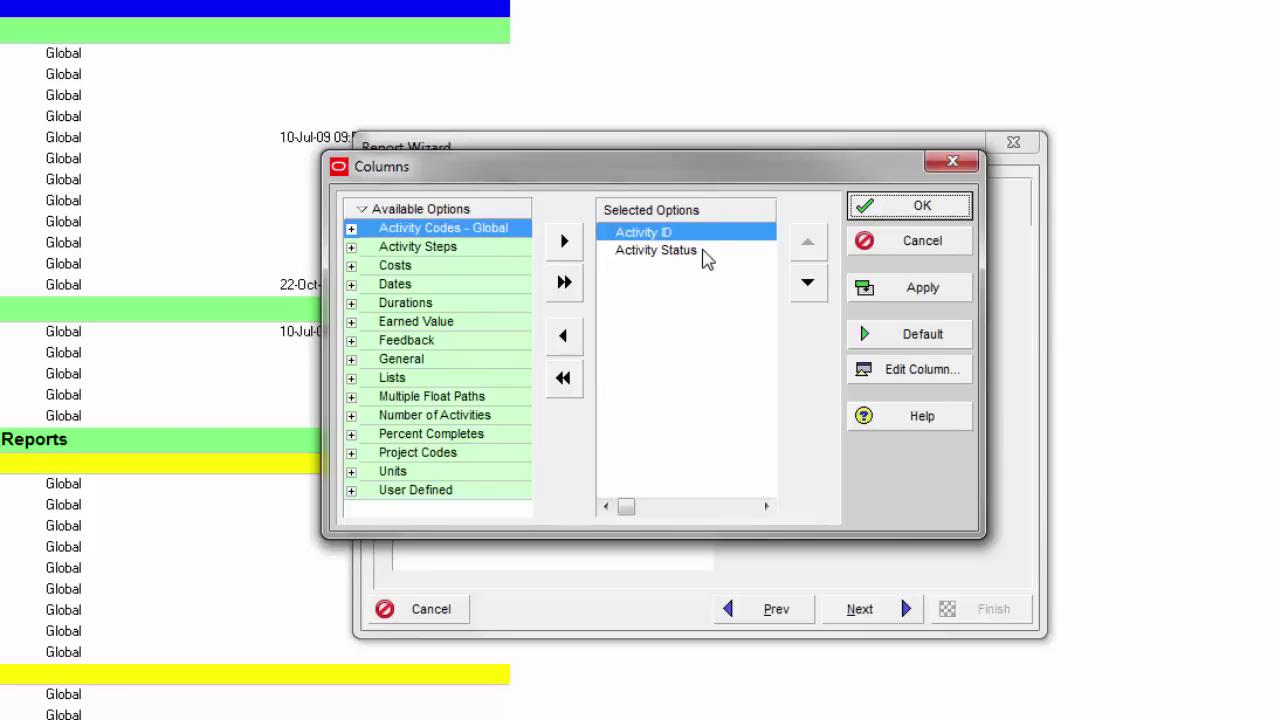
double_click(663, 232)
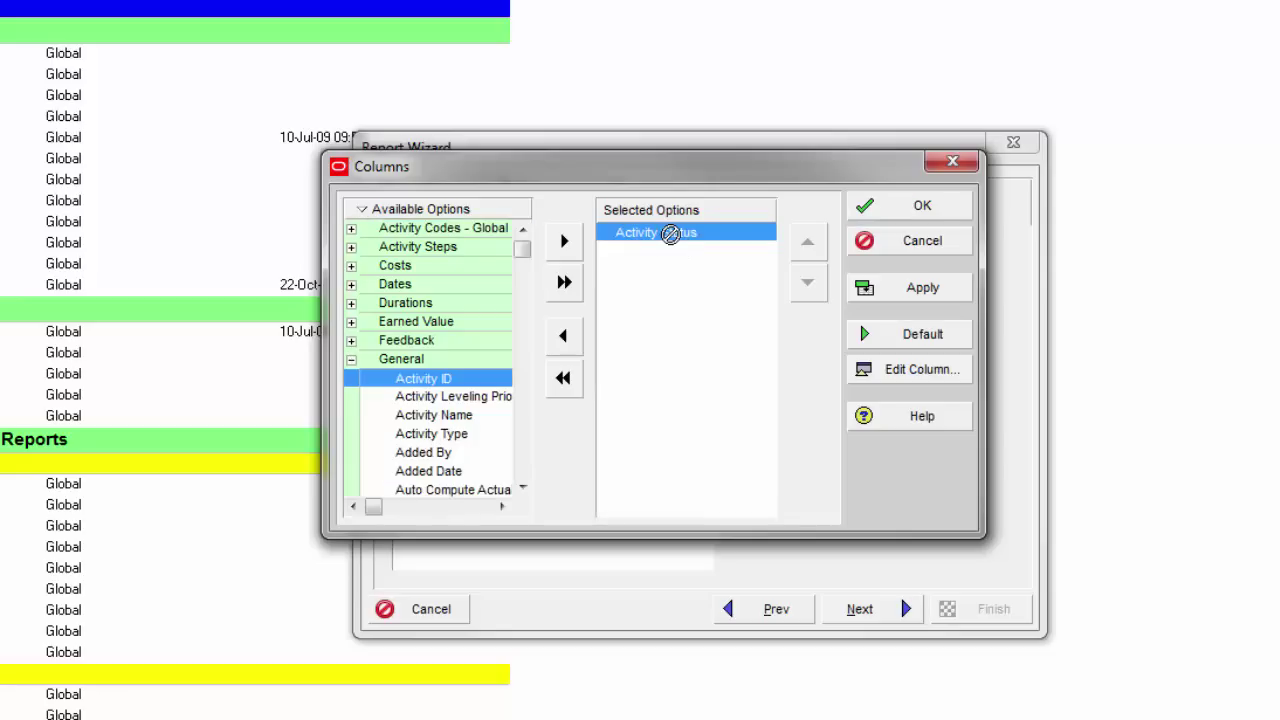
double_click(670, 232)
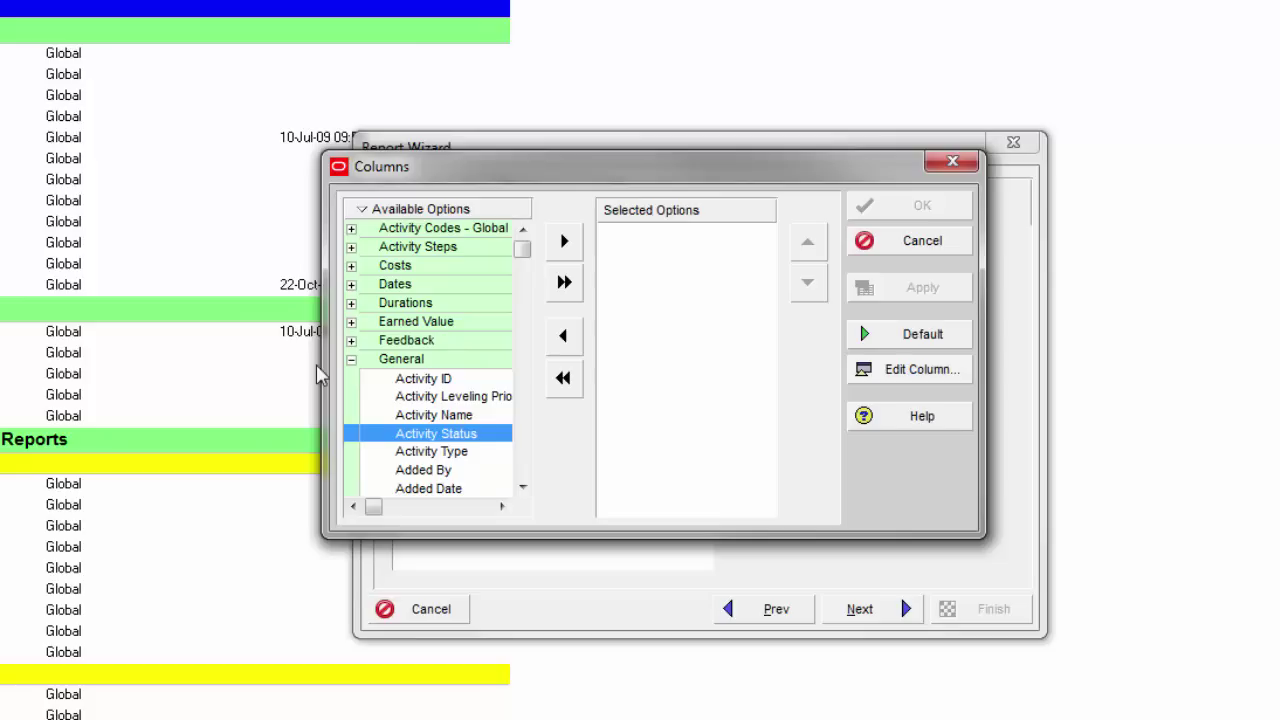
left_click_drag(323, 370, 130, 358)
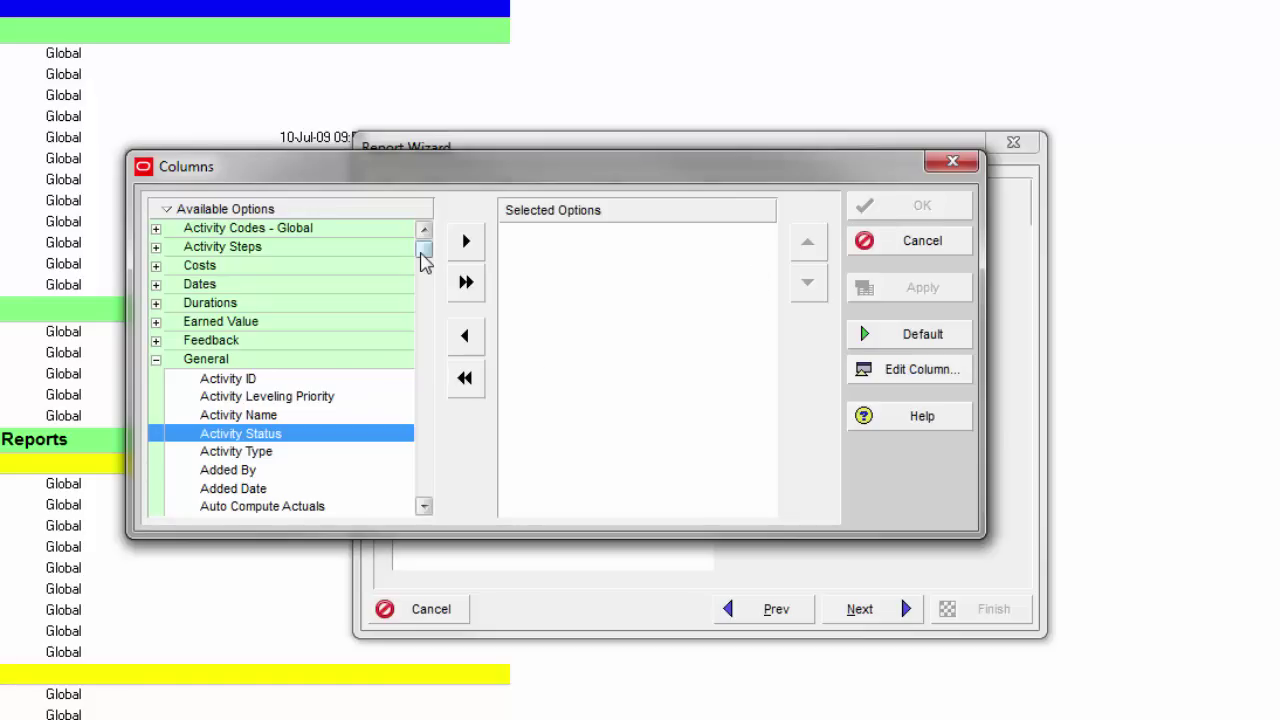
left_click_drag(428, 260, 345, 424)
left_click(238, 406)
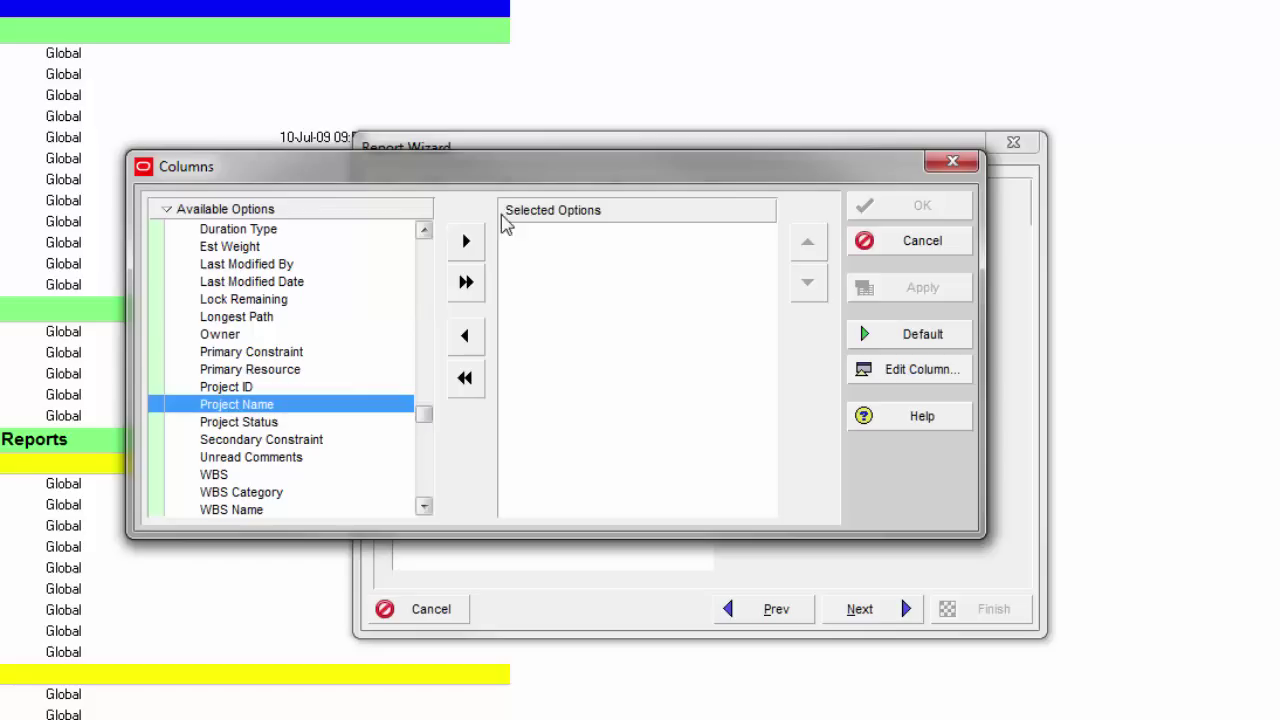
left_click(469, 244)
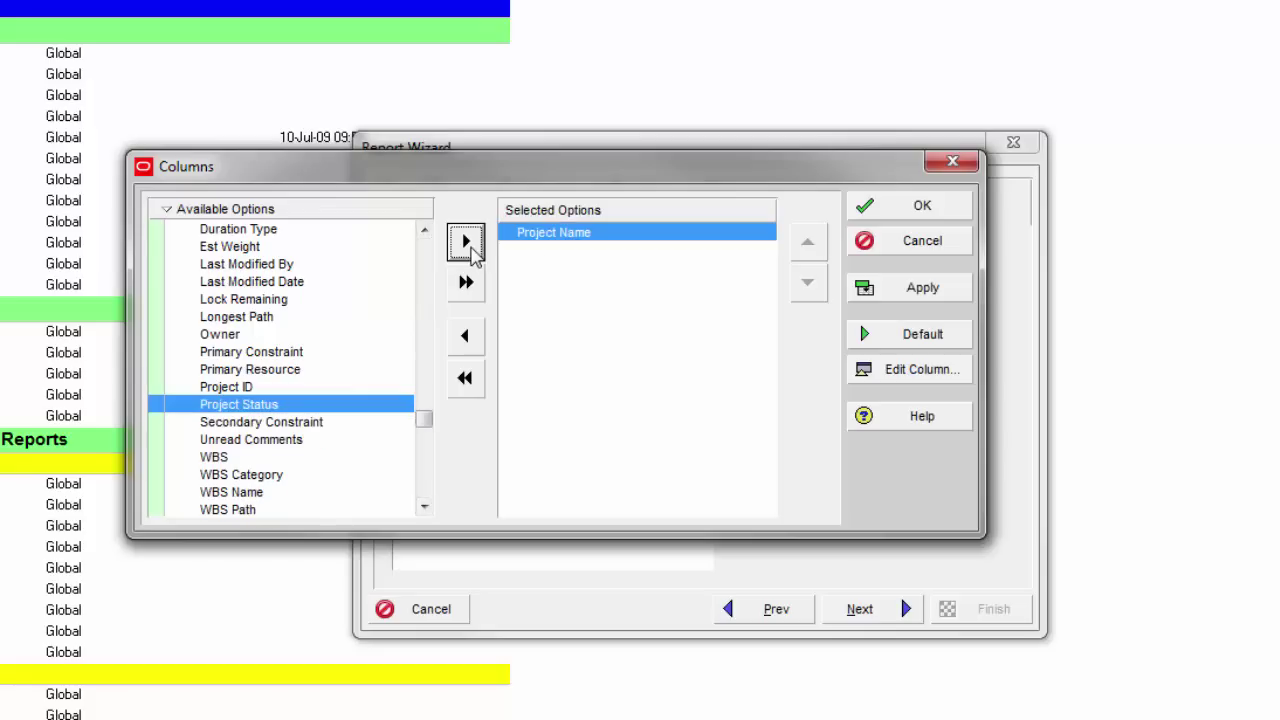
left_click(938, 214)
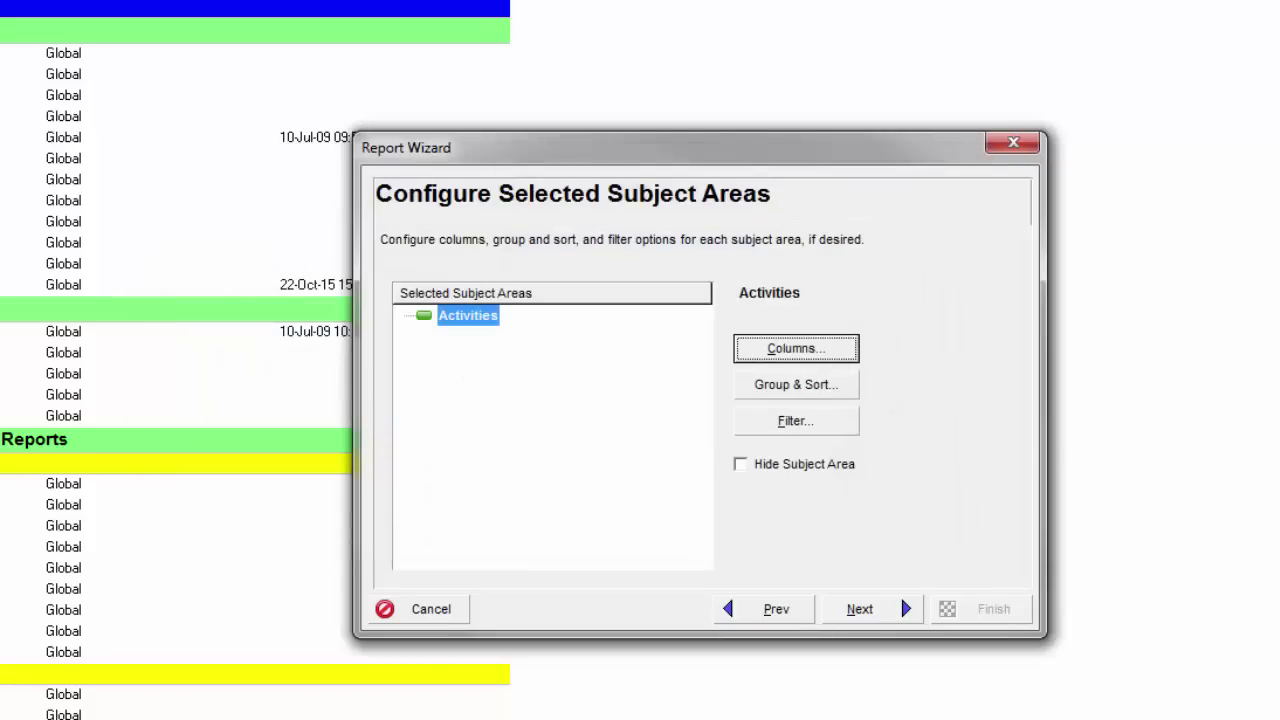
Step: Group the report's activities by Project, with grand totals off and group totals shown at Top
left_click(783, 386)
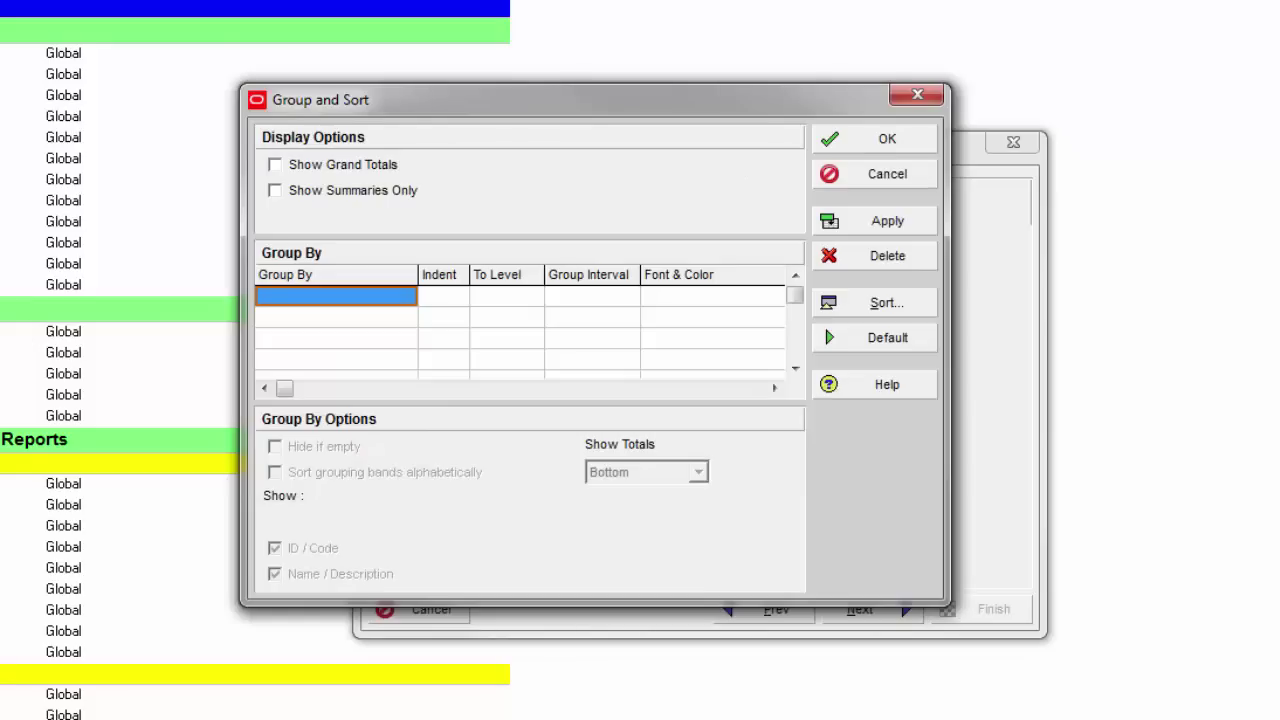
left_click(316, 168)
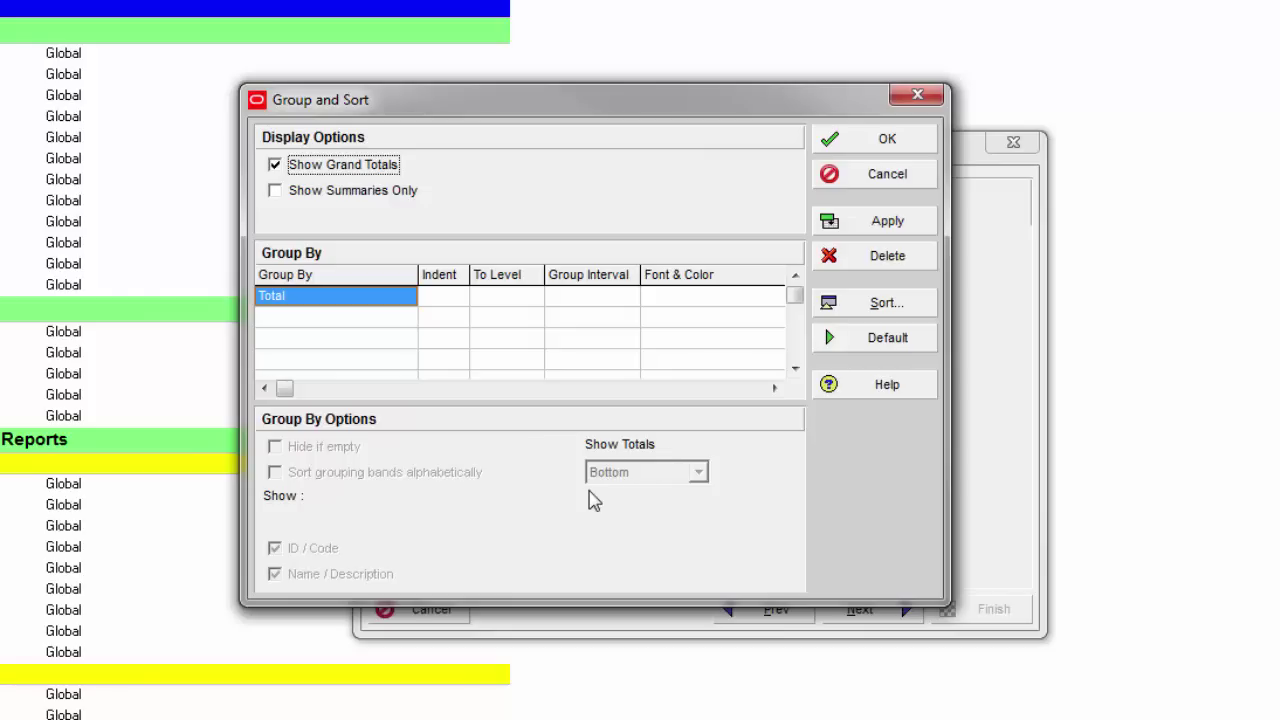
left_click(279, 172)
left_click(363, 303)
key("p")
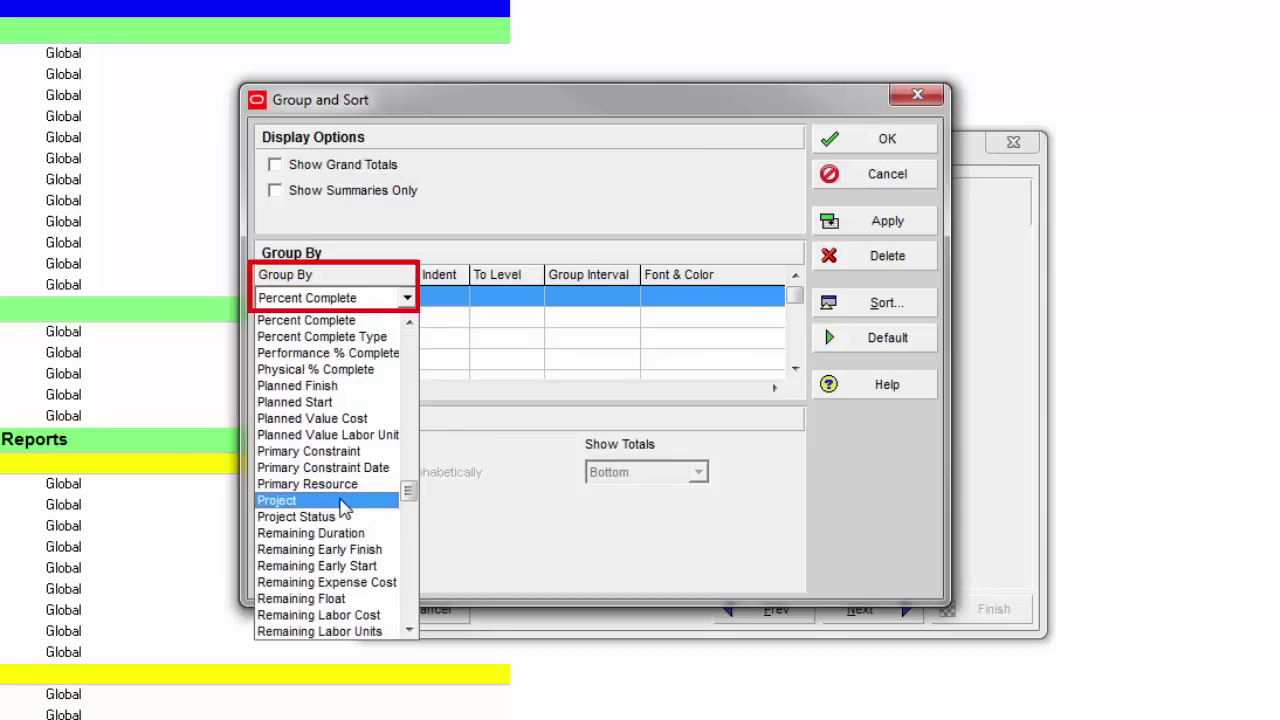
left_click(341, 504)
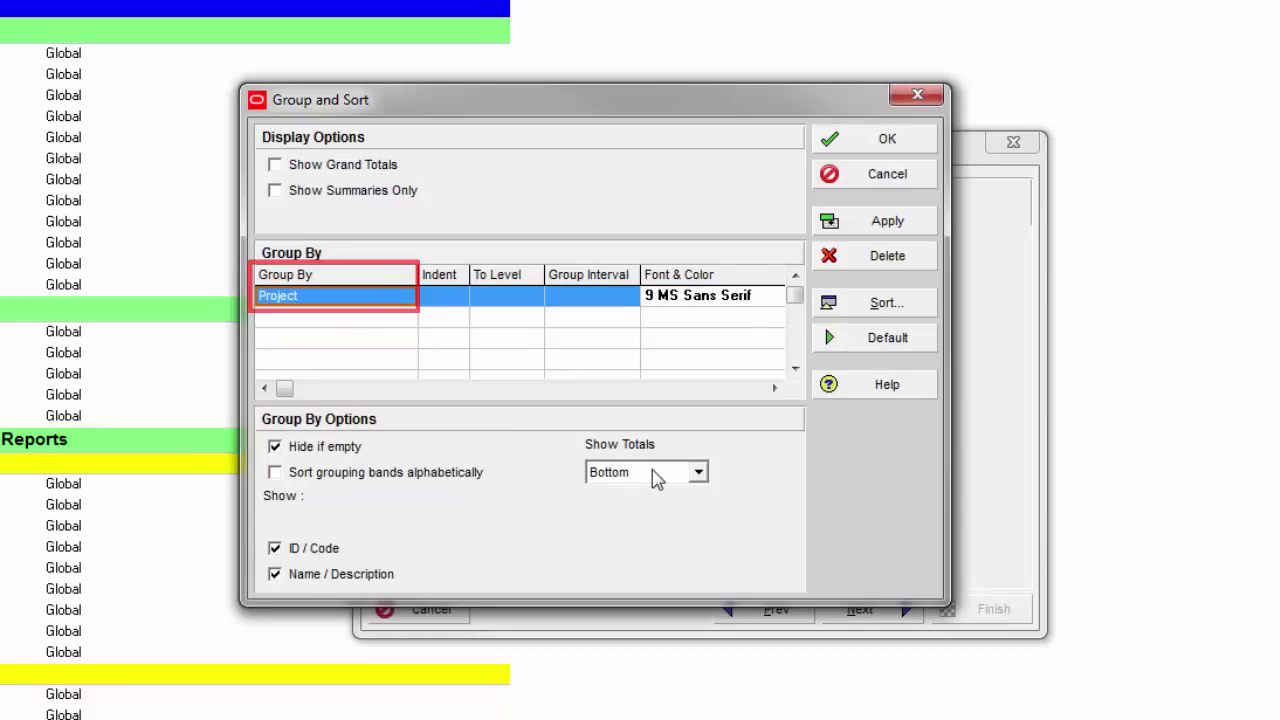
left_click(652, 472)
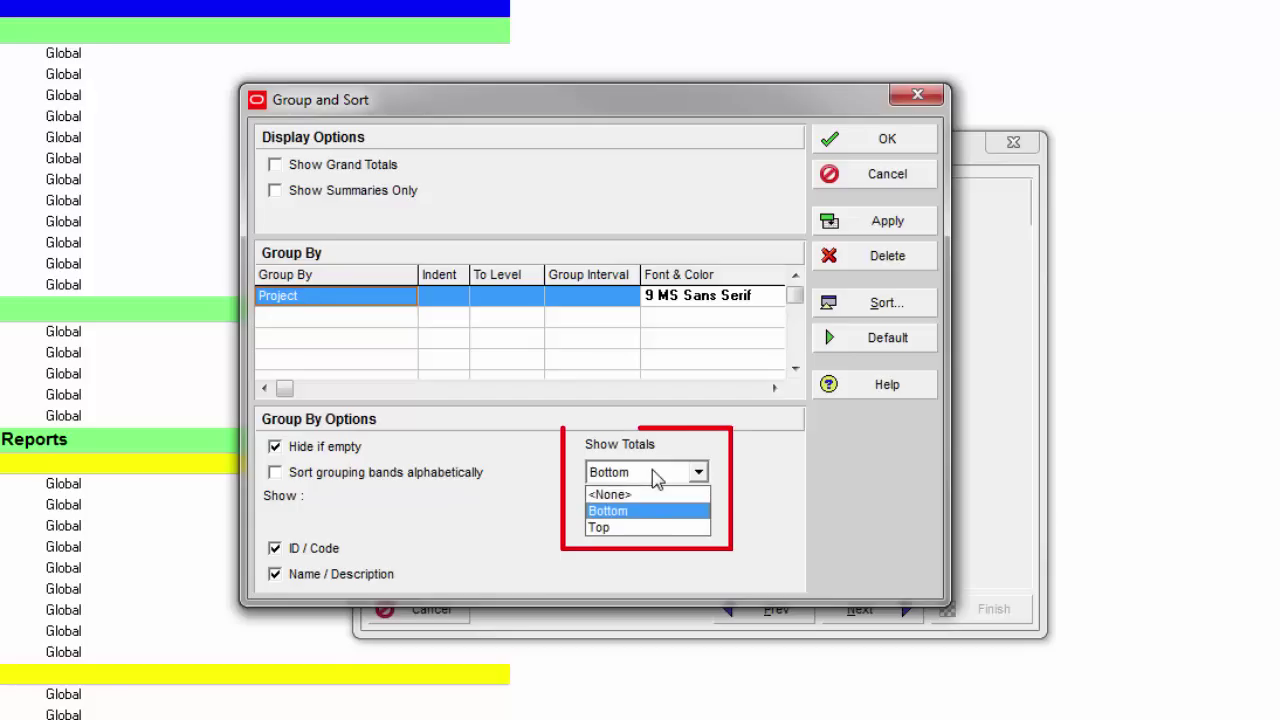
left_click(633, 529)
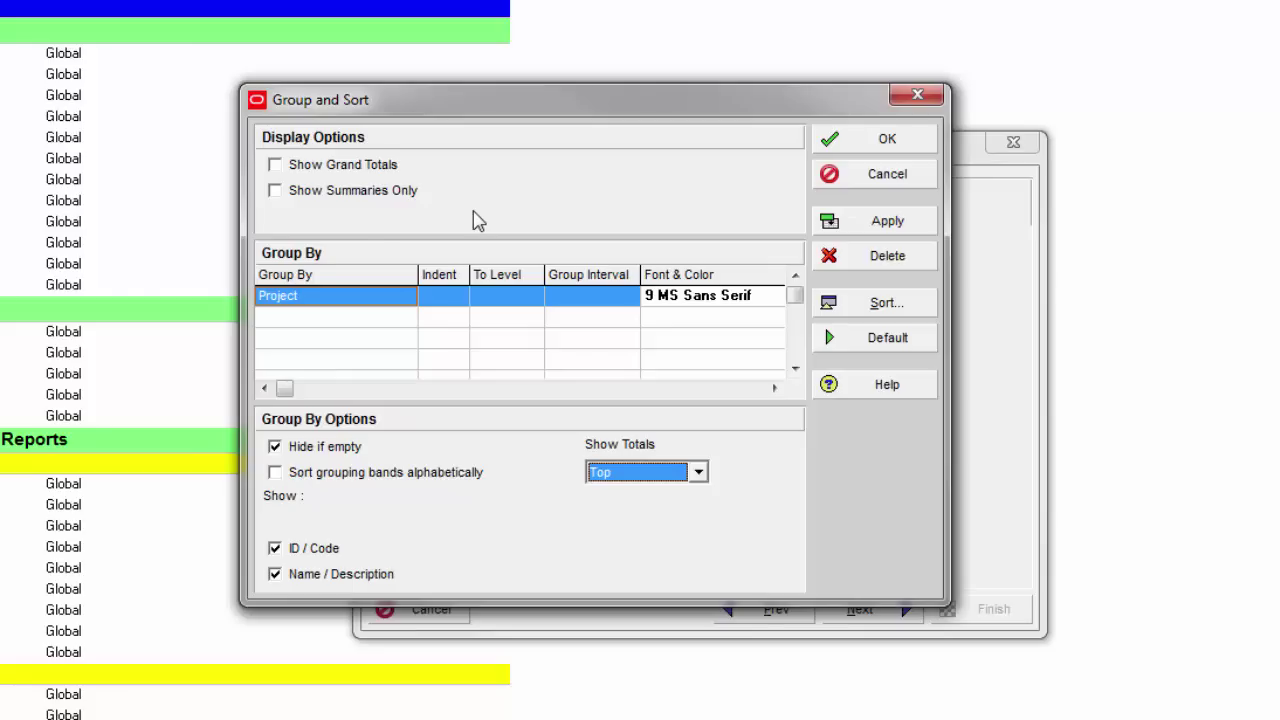
Step: Show summaries only with the ID / Code hidden in the Project grouping, and accept the report filter without criteria
left_click(276, 191)
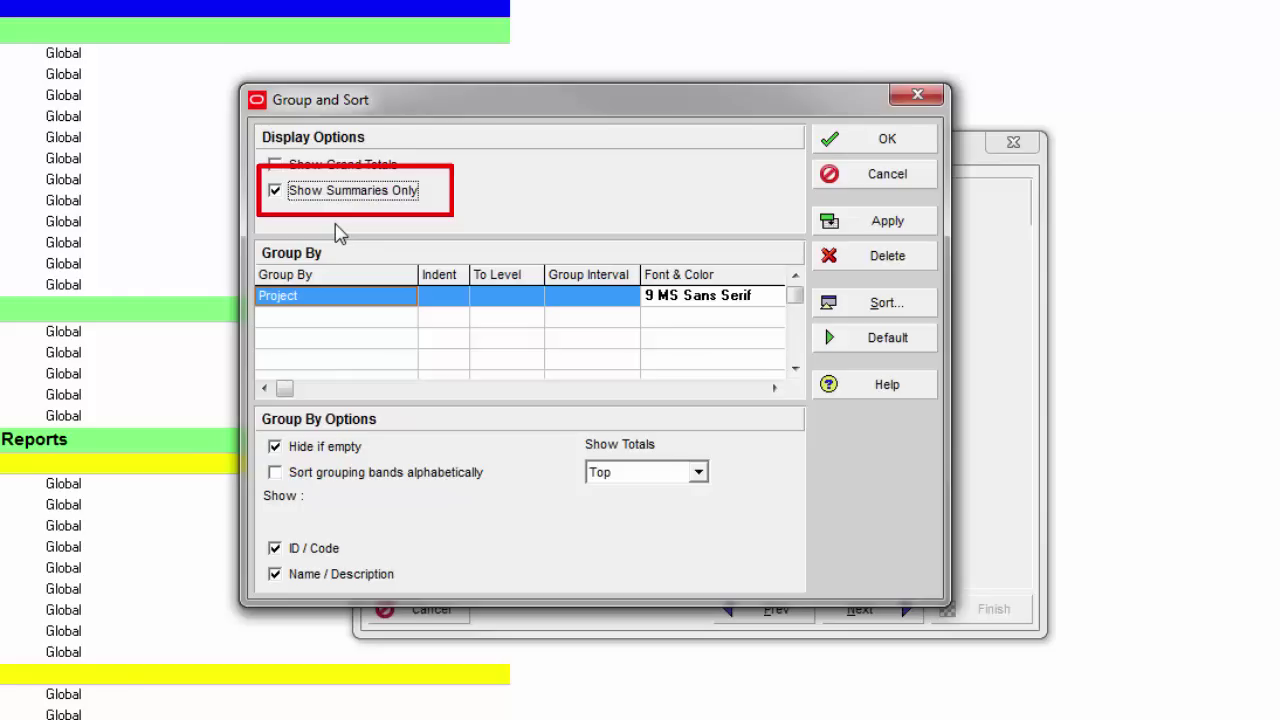
left_click(301, 553)
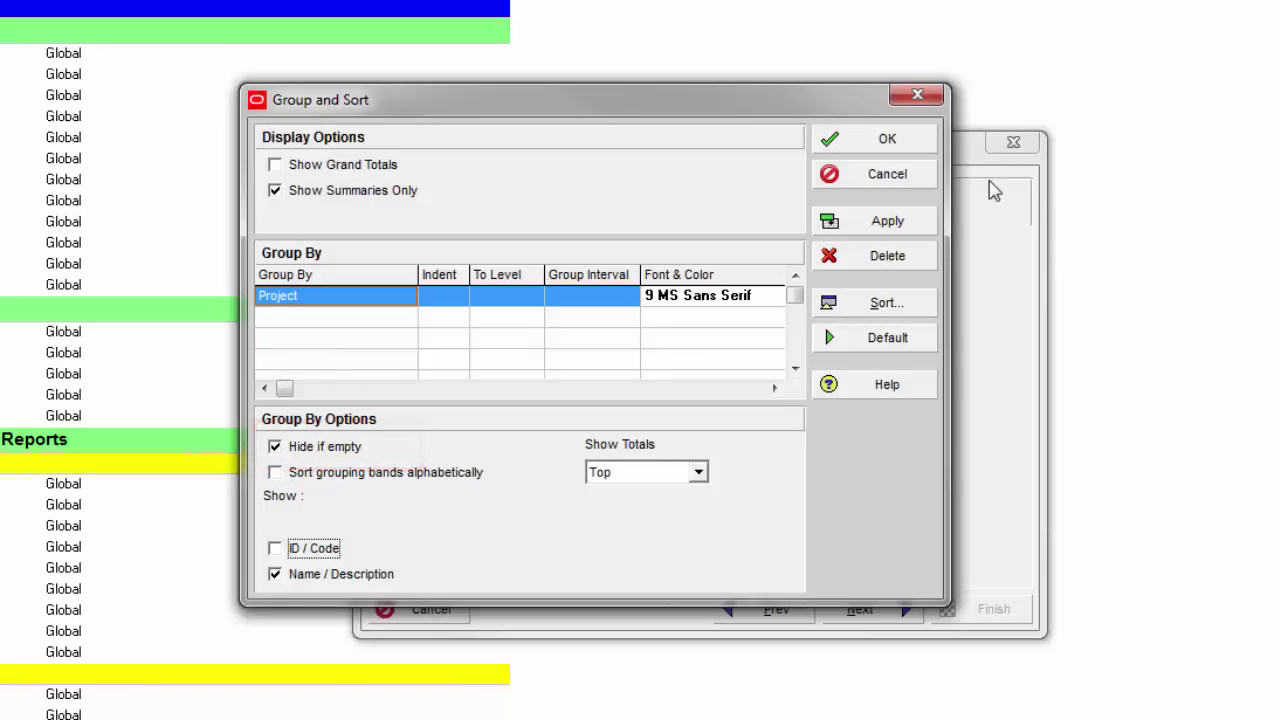
left_click(897, 147)
left_click(791, 428)
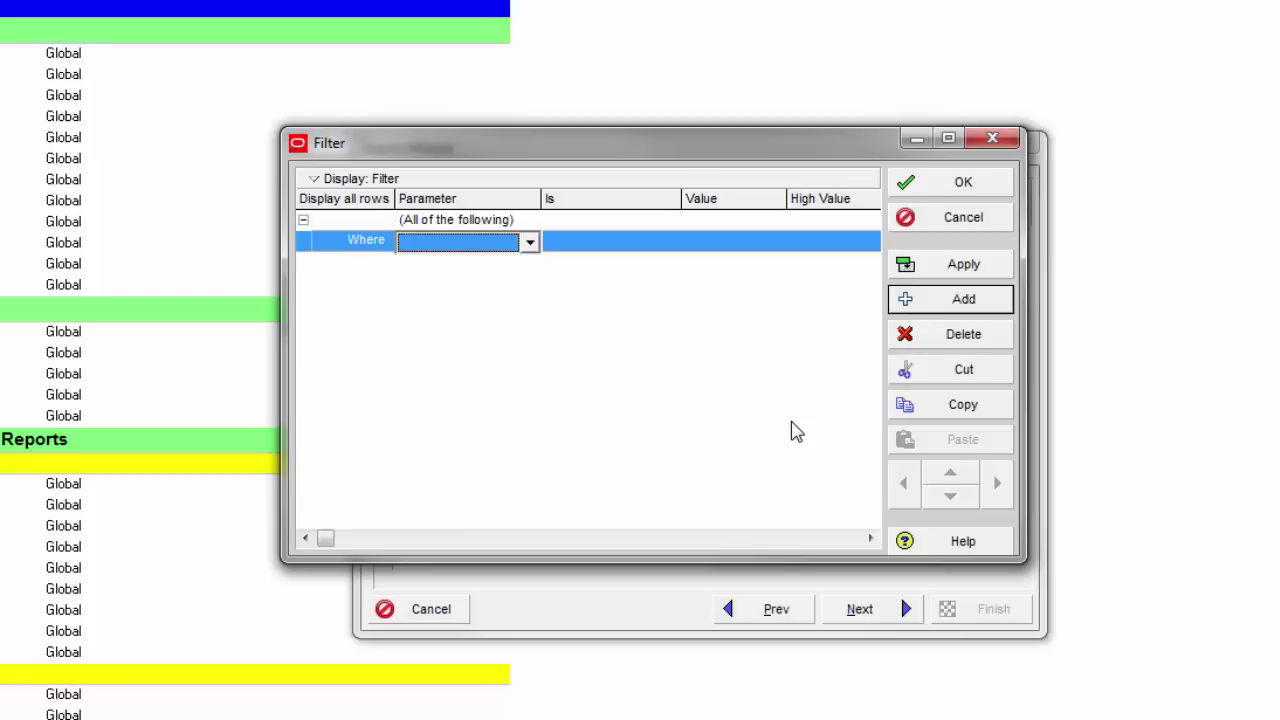
left_click(963, 187)
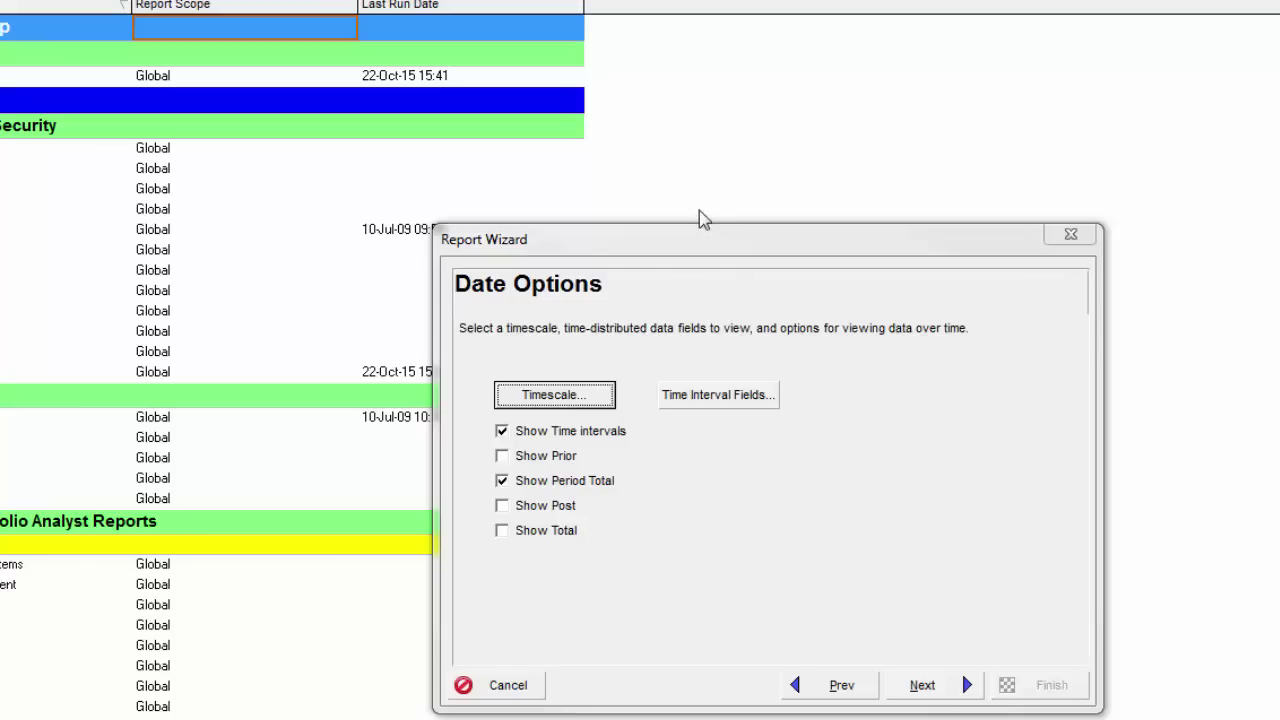
Step: Turn off Show Period Total in the date options and set the timescale's date interval to Shift
left_click(508, 484)
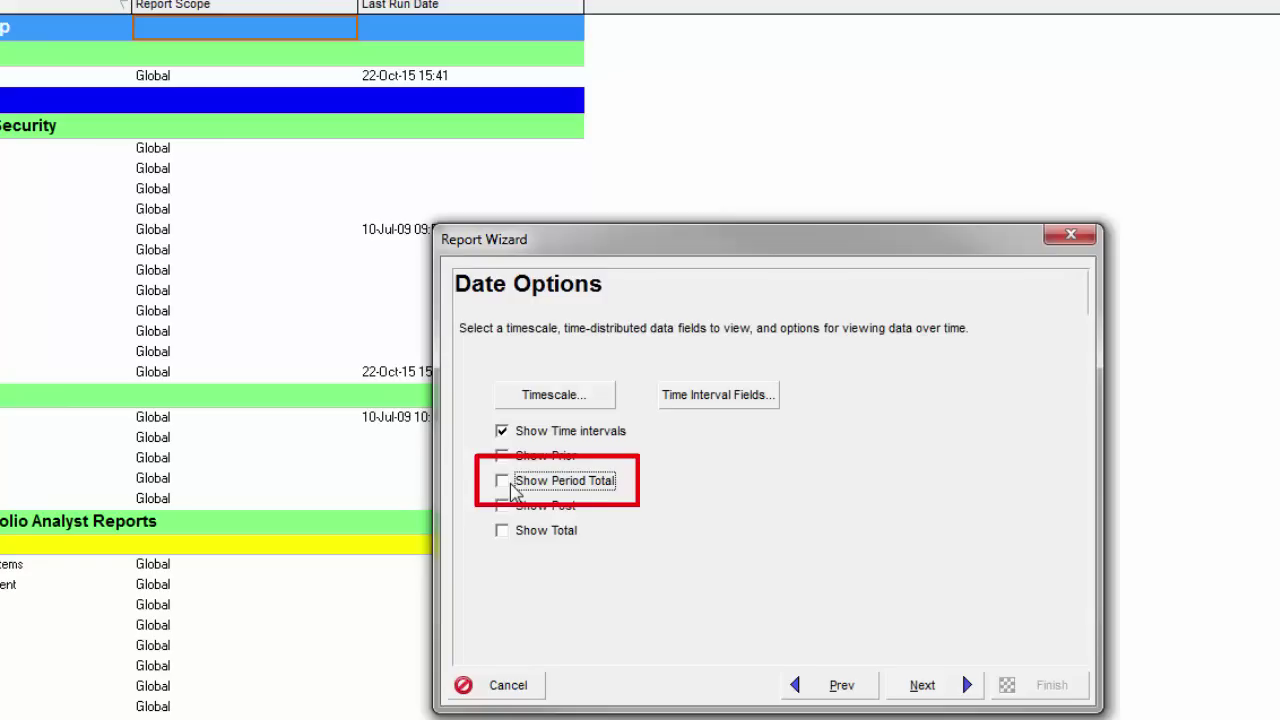
left_click(552, 395)
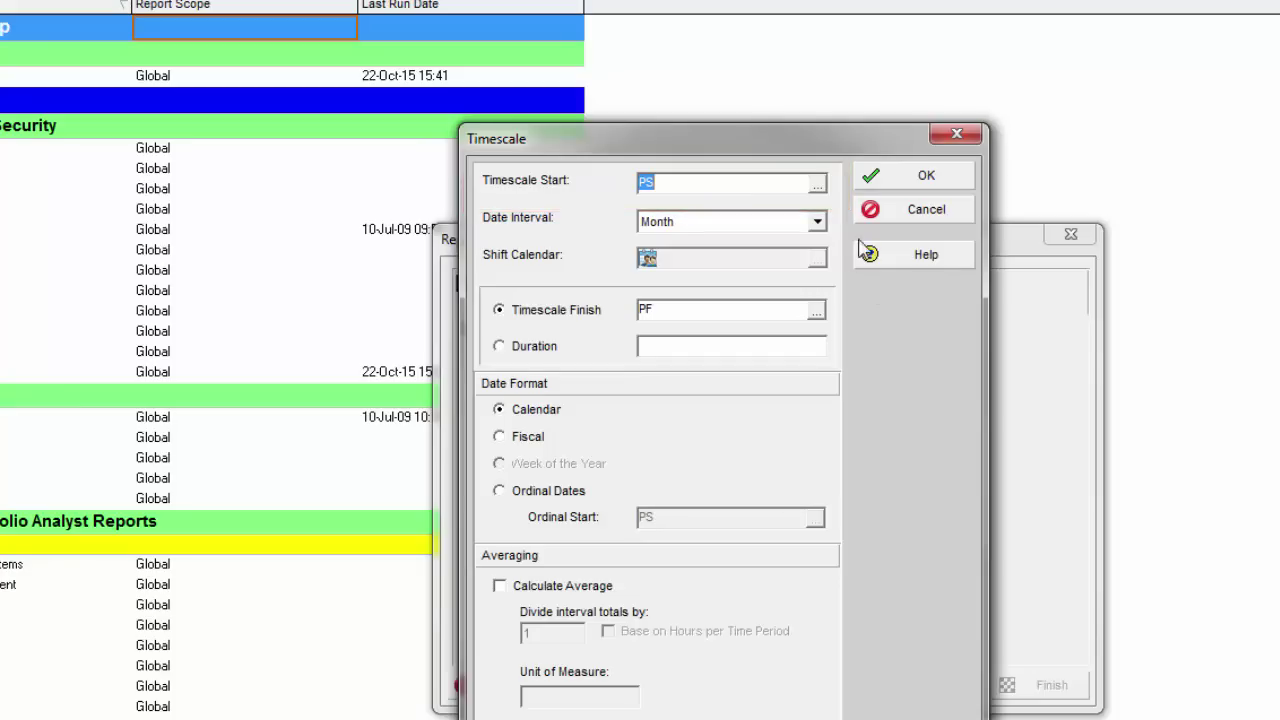
left_click(817, 222)
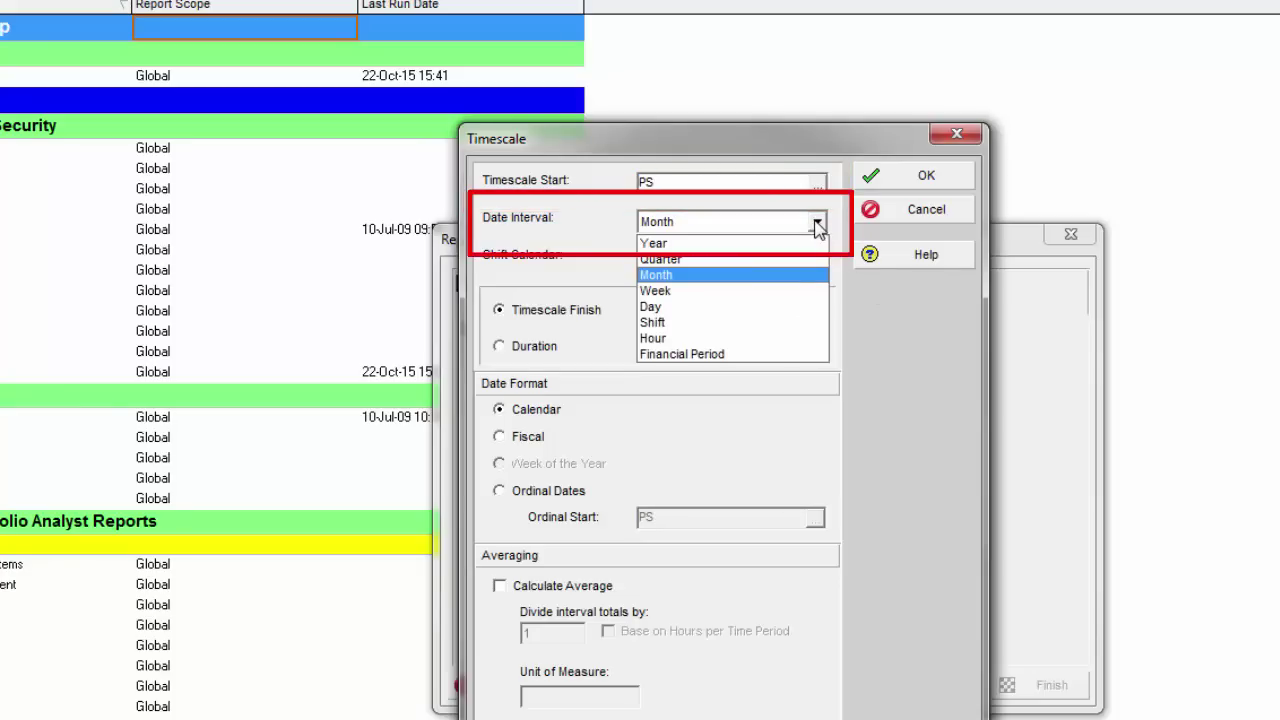
left_click(686, 322)
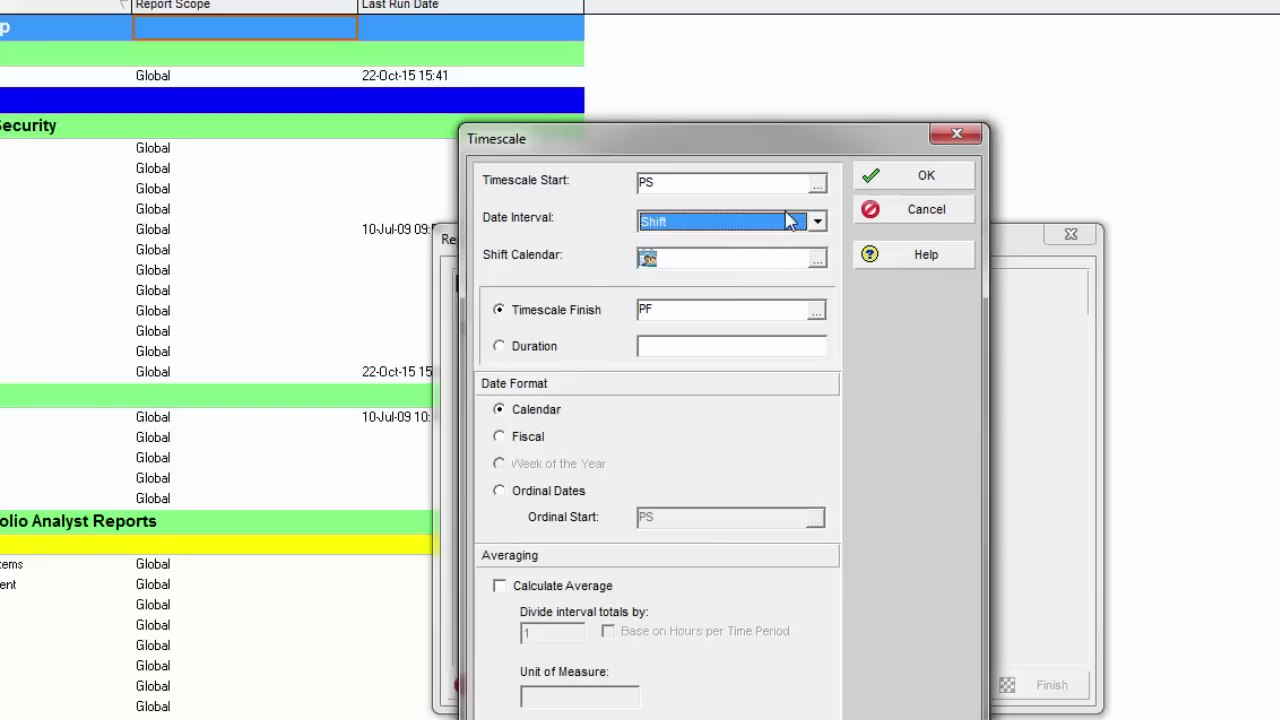
Step: Assign the 24 Hour - 7am to 7am shift calendar to the report's timescale
left_click(817, 259)
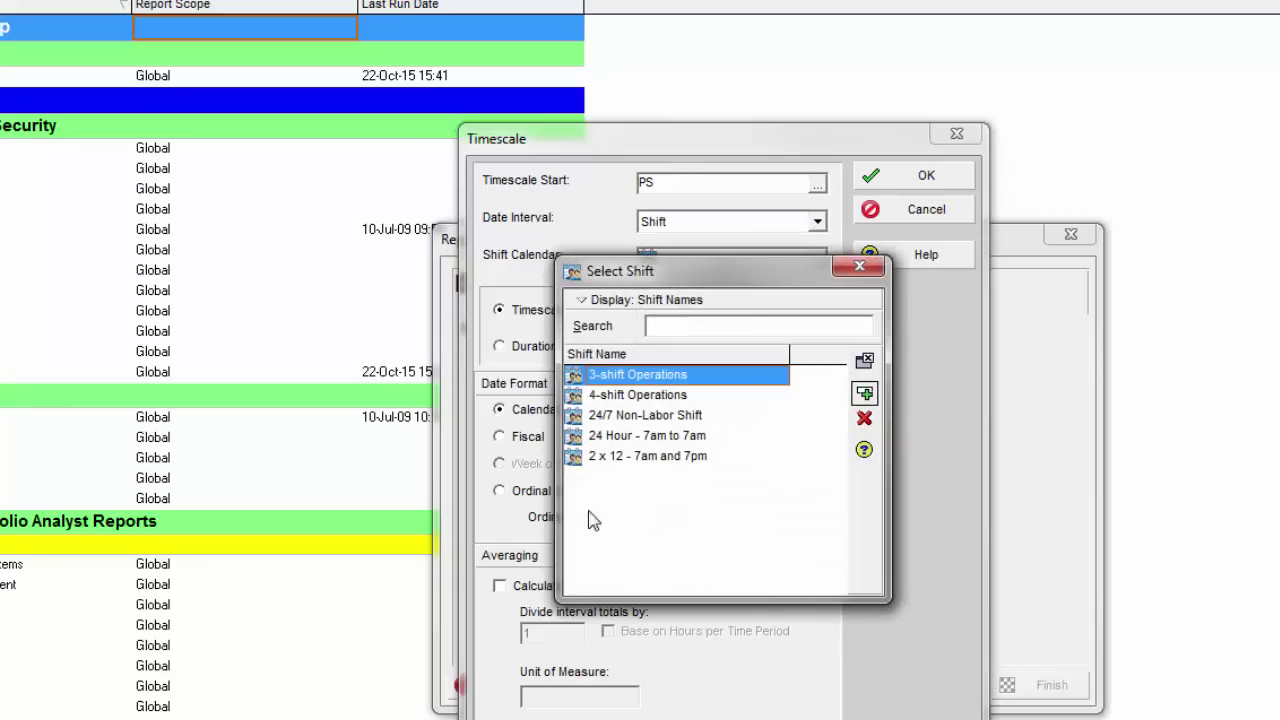
left_click(614, 440)
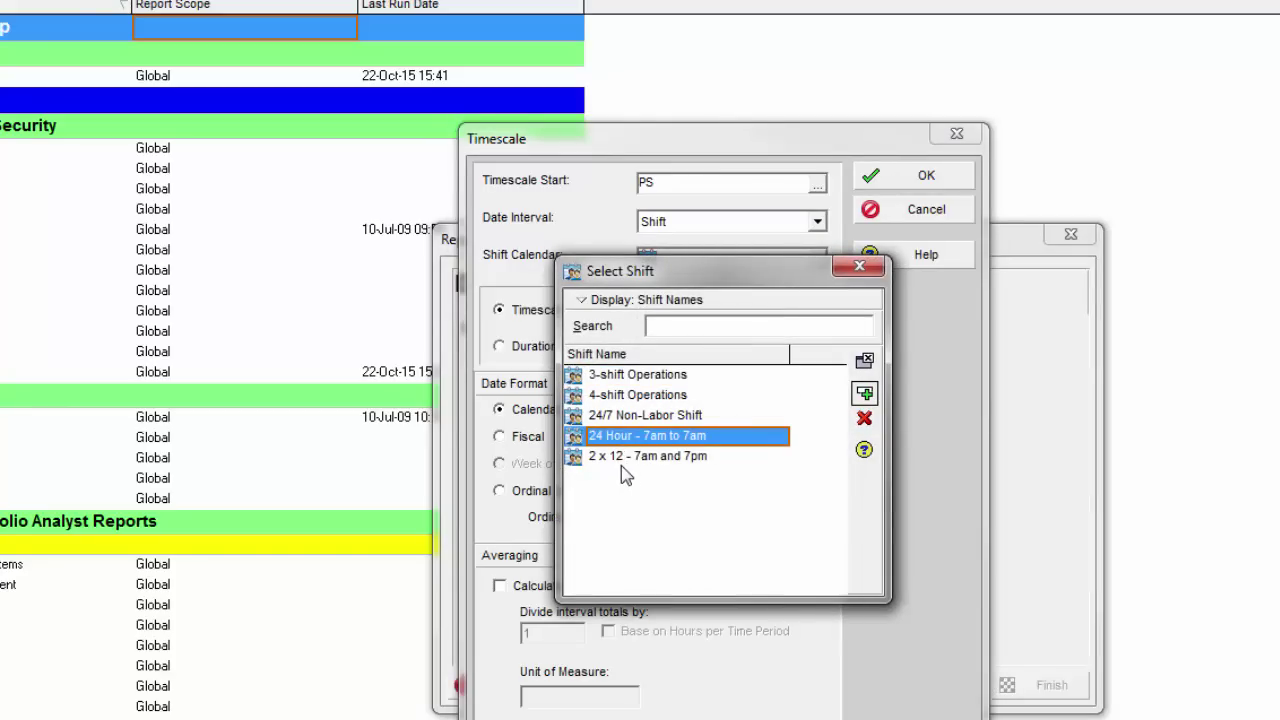
left_click(621, 458)
left_click(621, 438)
left_click(866, 394)
left_click(700, 312)
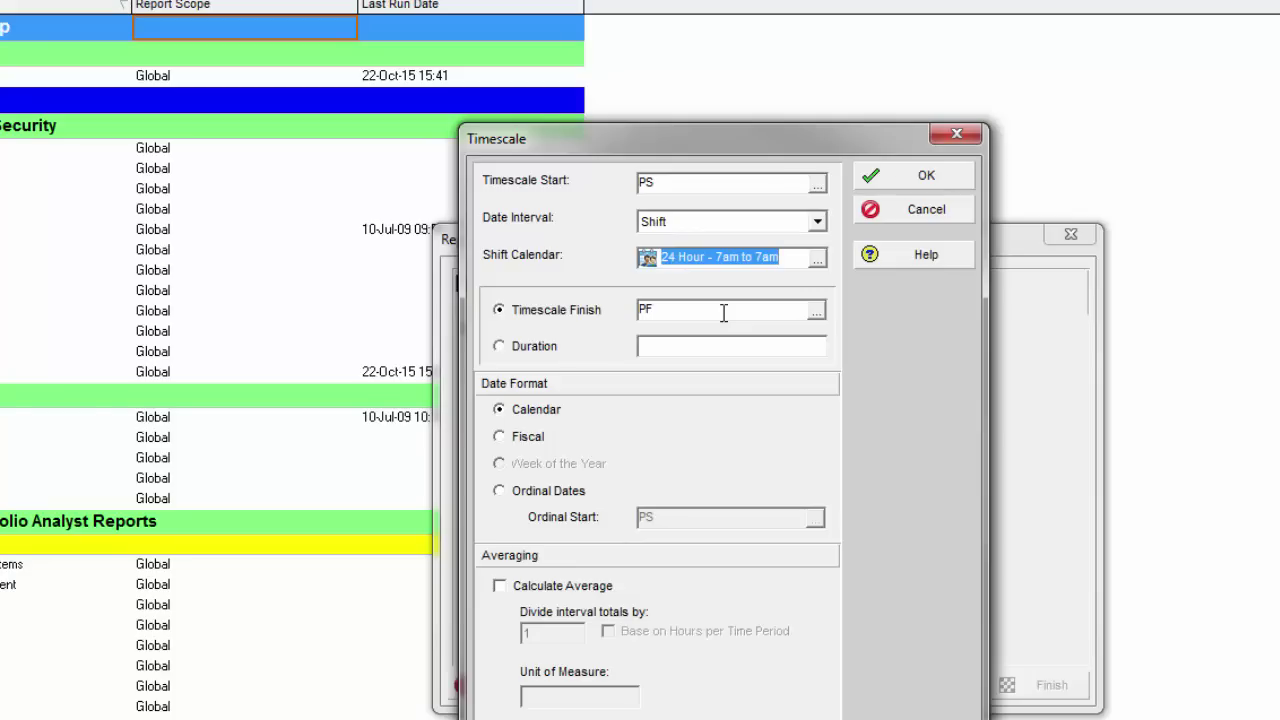
left_click(926, 178)
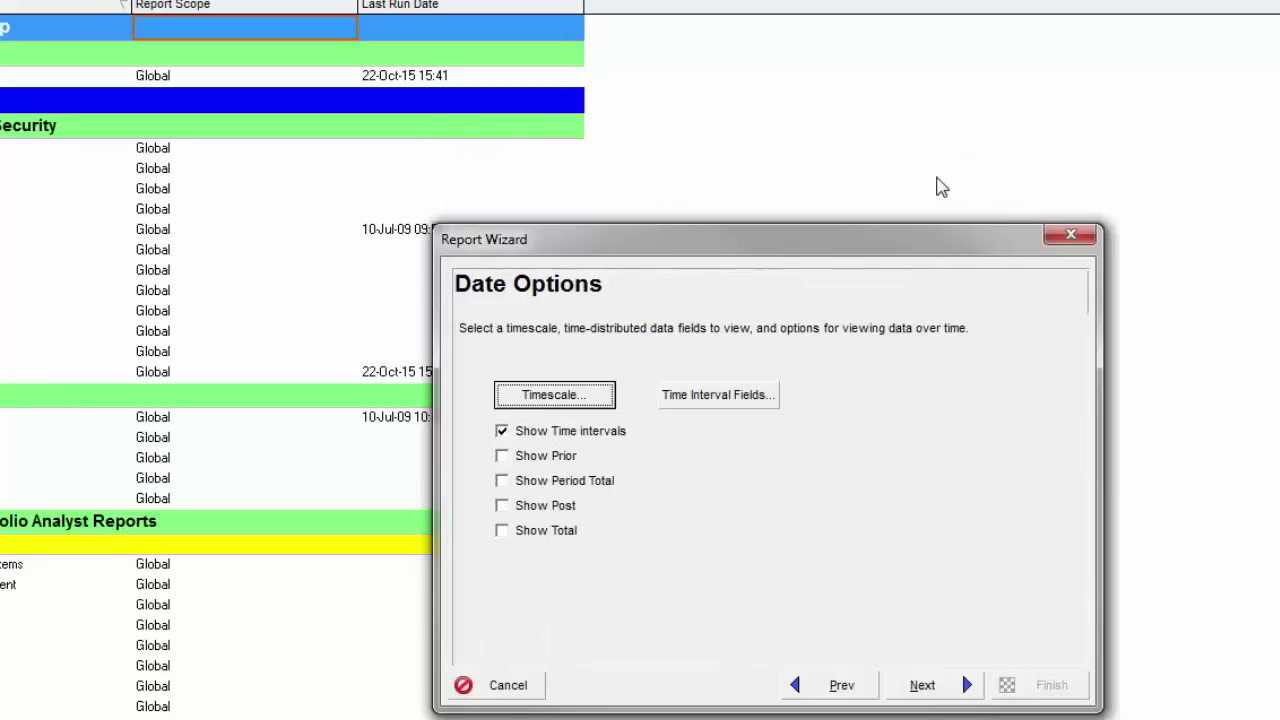
Step: Add the cumulative Cum BL1 Labor Units field to the report's time interval fields
left_click(743, 398)
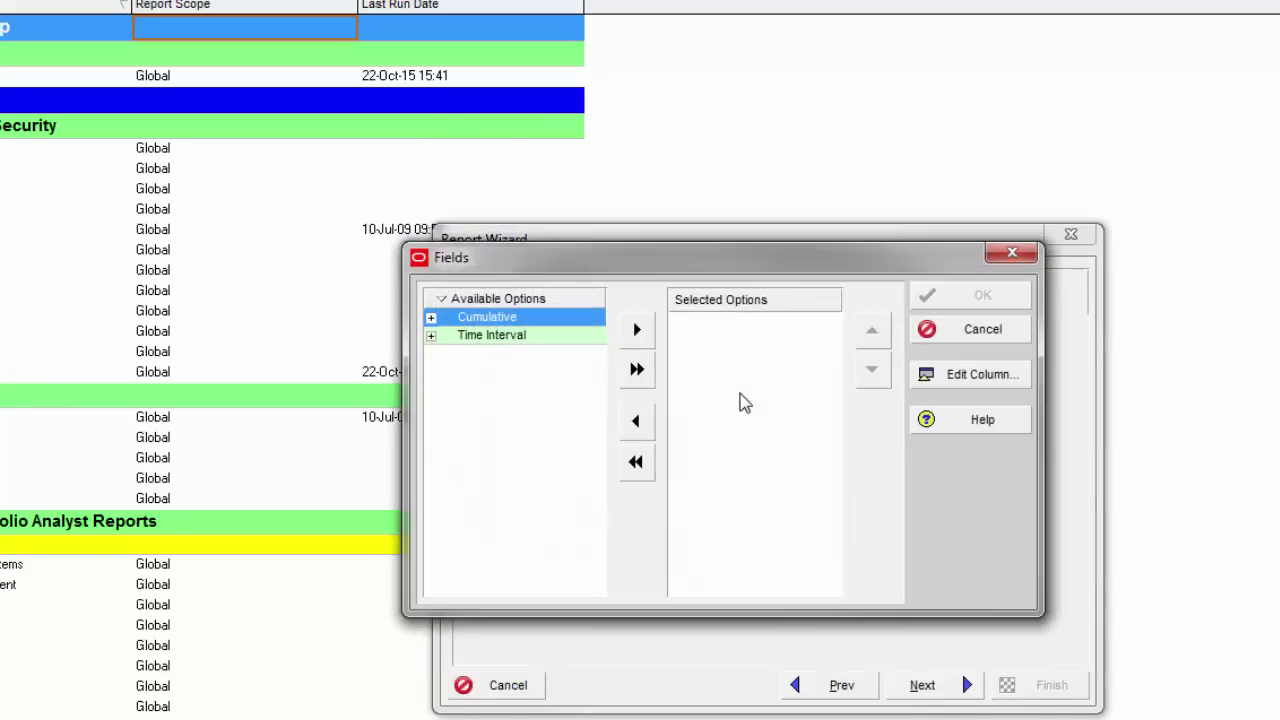
left_click(431, 318)
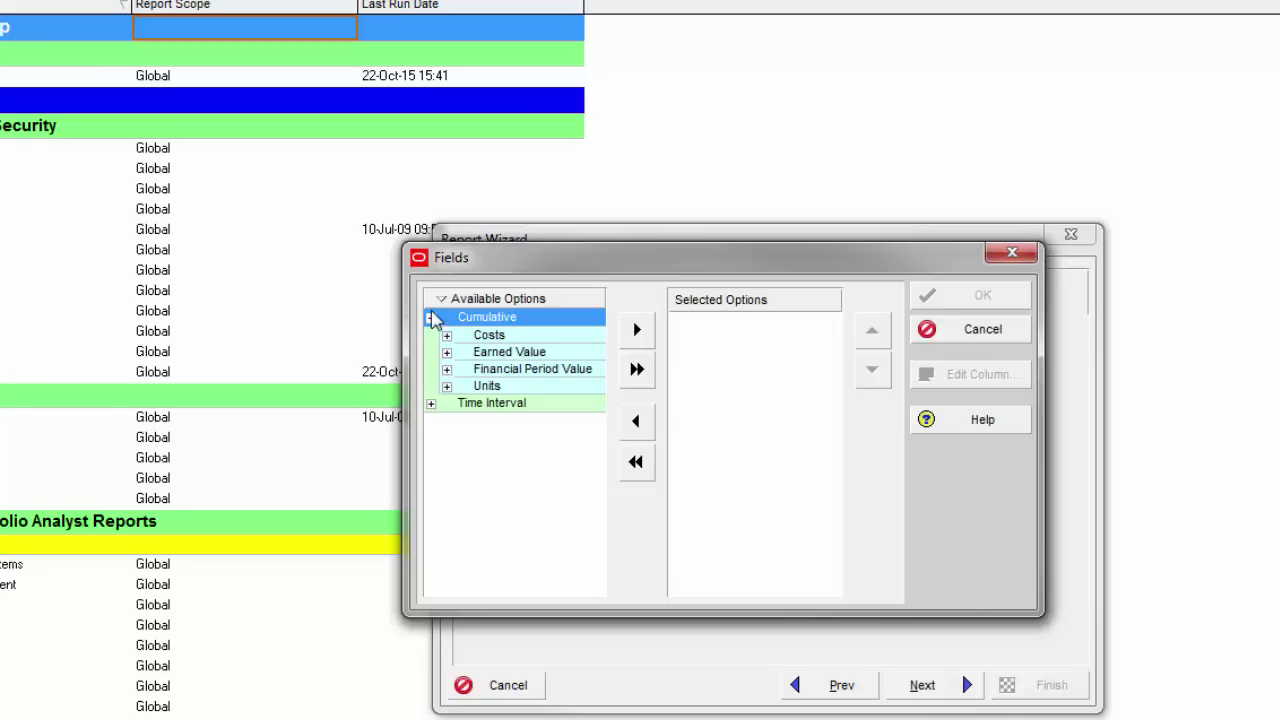
left_click(447, 387)
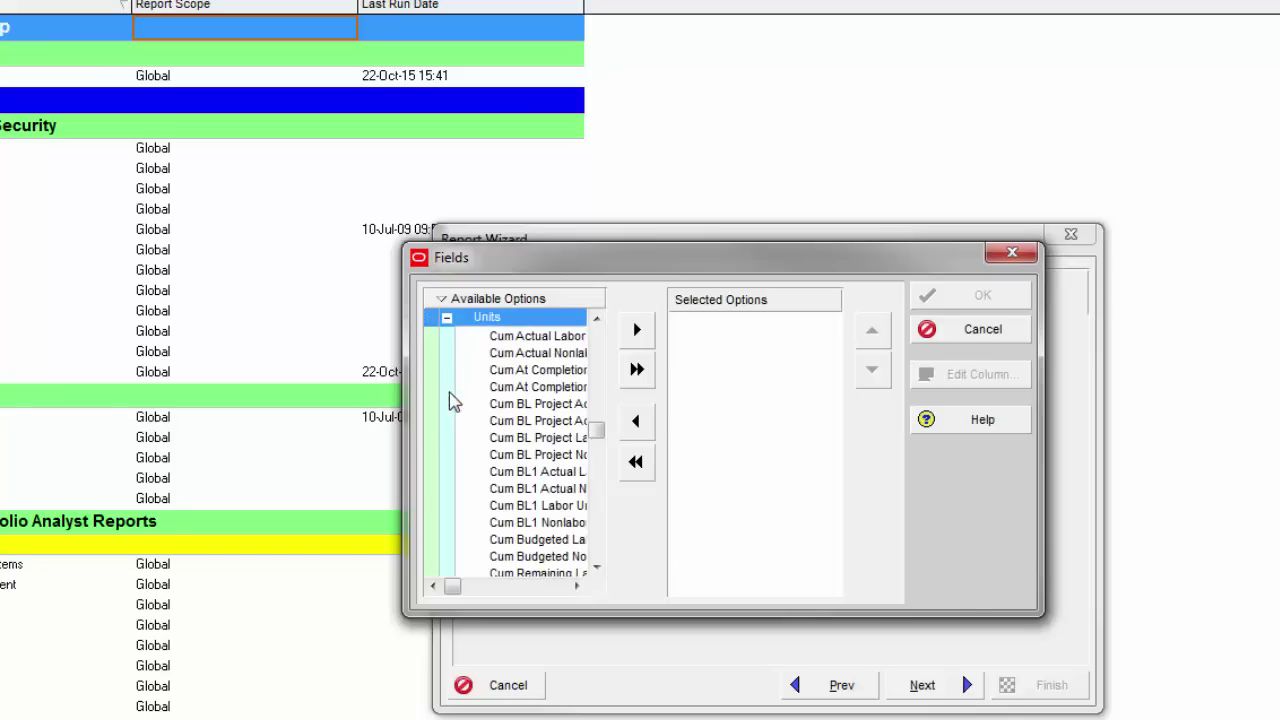
left_click_drag(405, 356, 37, 356)
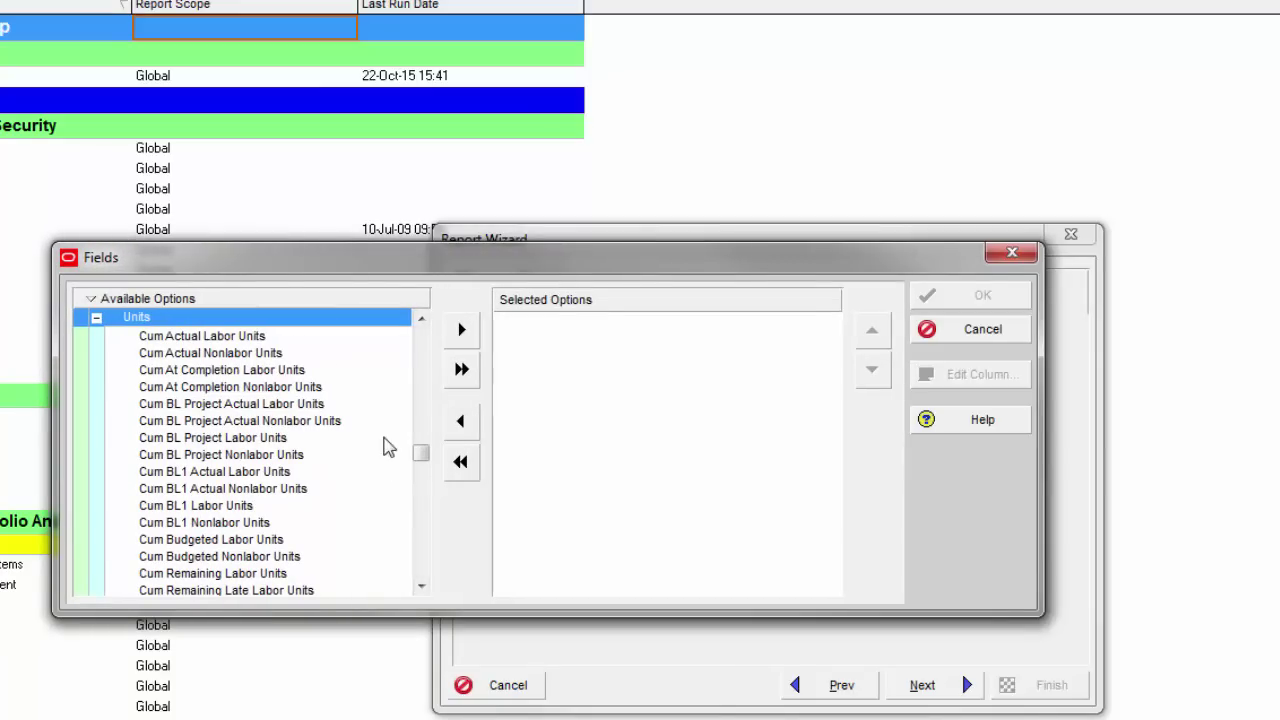
left_click(256, 507)
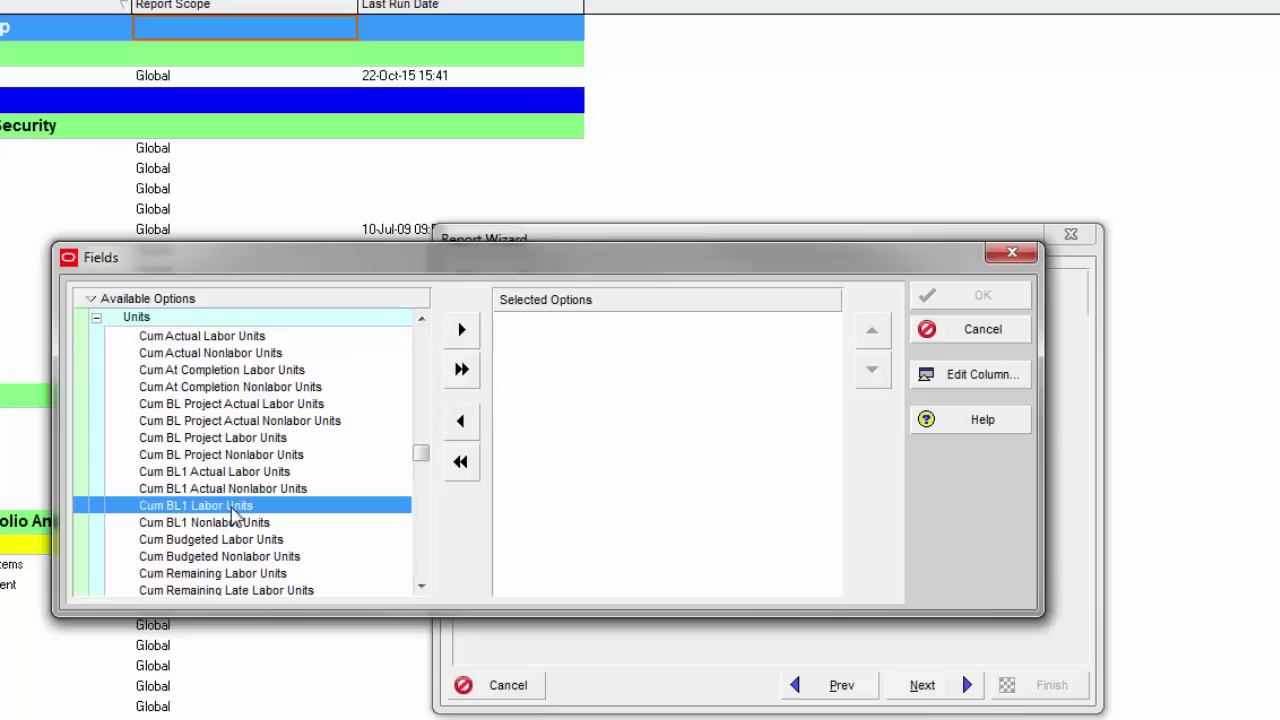
left_click(465, 331)
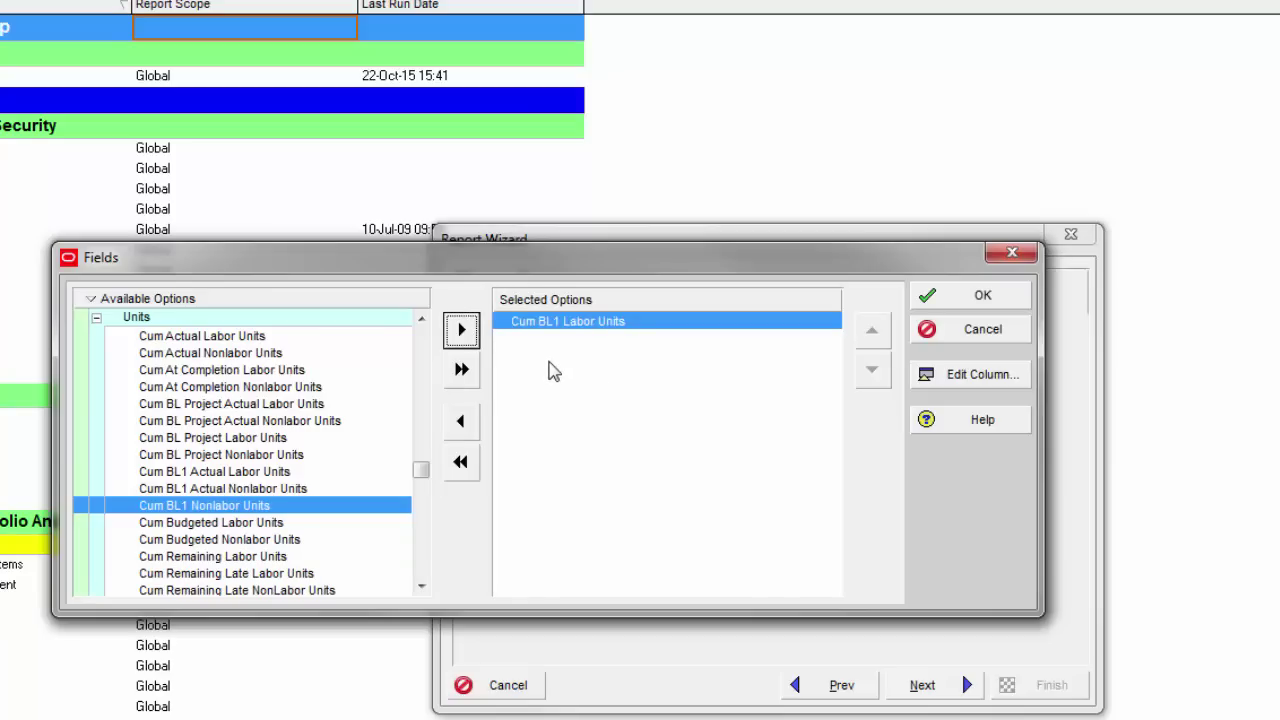
Step: Add the cumulative Cum BL Project Labor Units field to the report's time interval fields
left_click(220, 438)
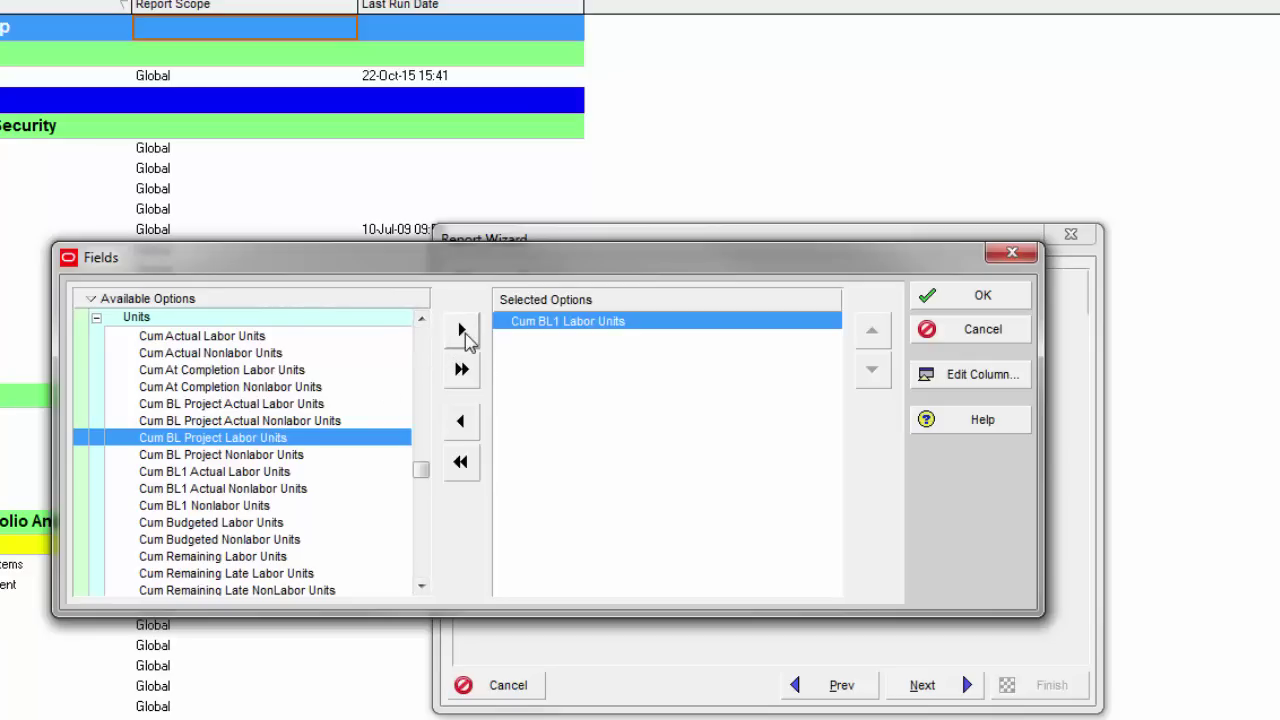
left_click(463, 331)
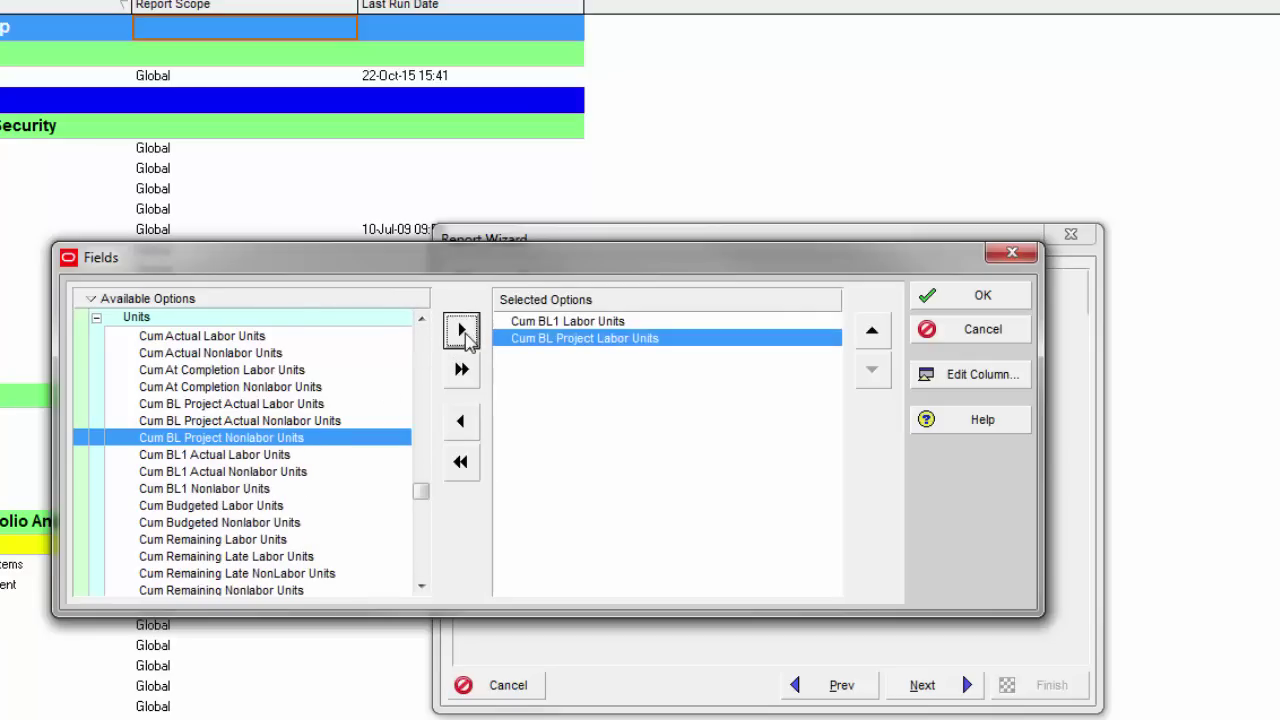
left_click(521, 325)
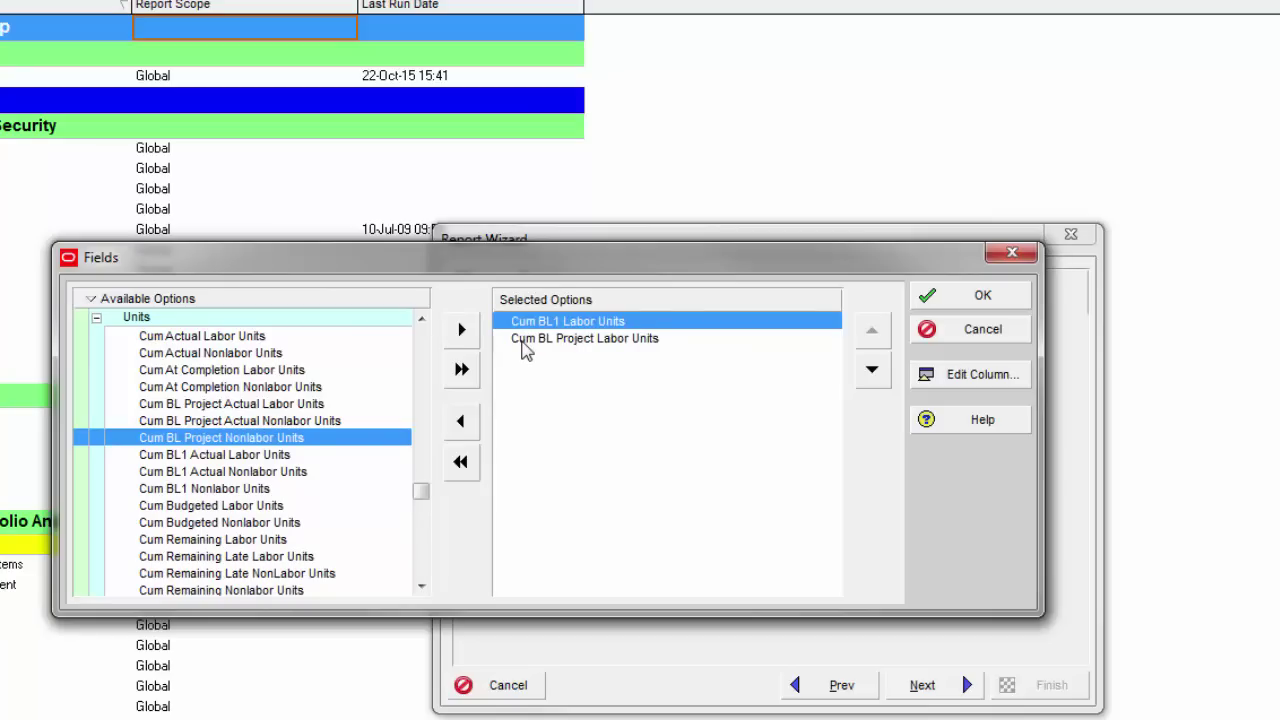
Step: Add the cumulative Cum At Completion Labor Units field and place it below Cum BL Project Labor Units in the selected fields
left_click(276, 471)
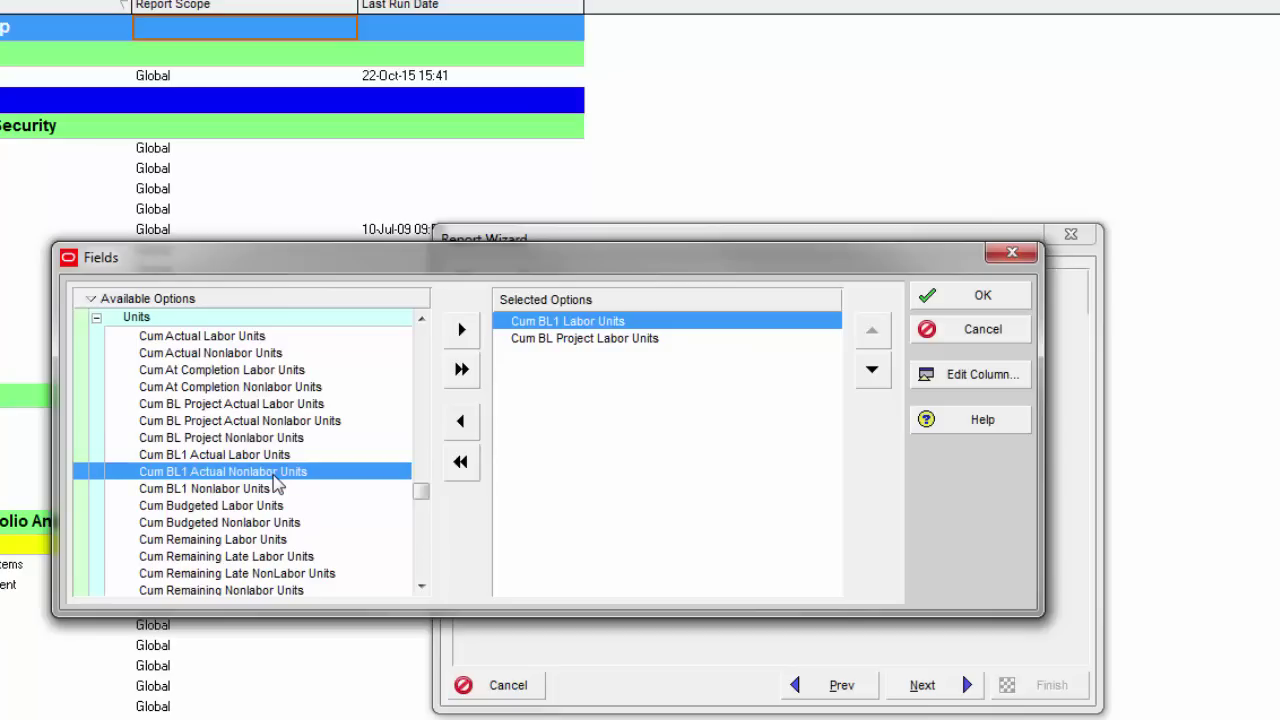
scroll(276, 472, "down", 1)
scroll(276, 471, "up", 1)
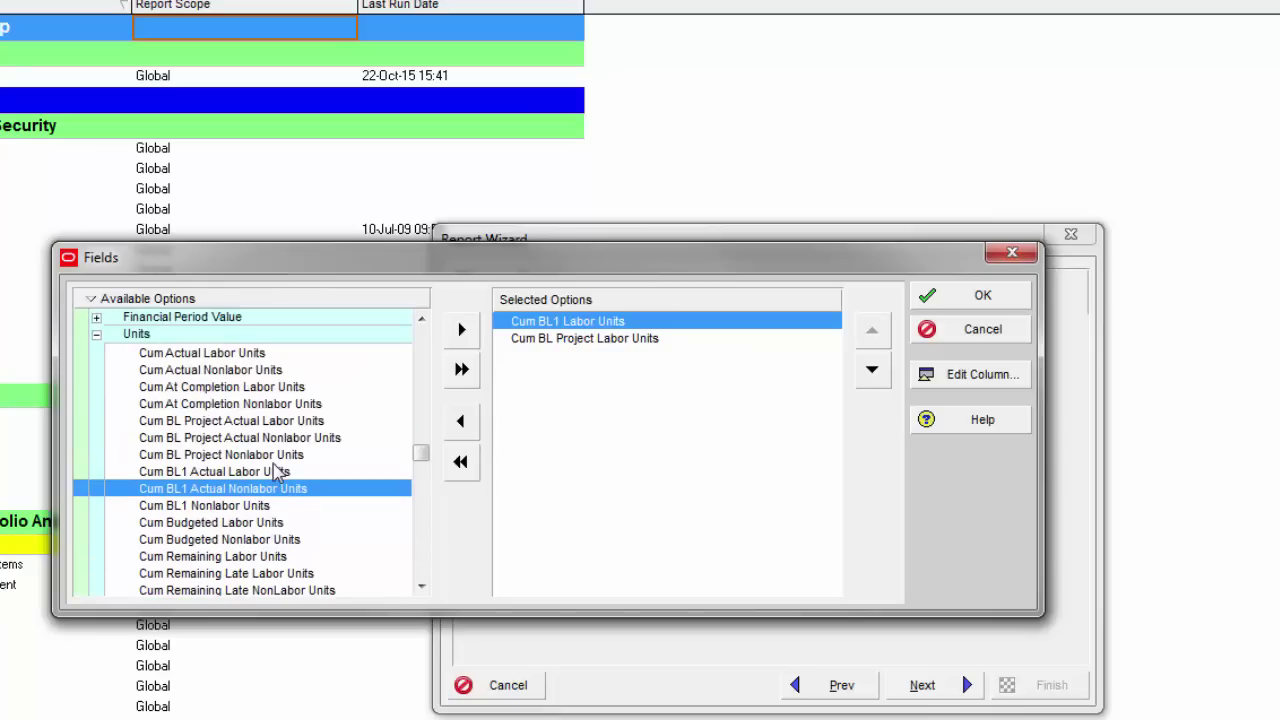
left_click(245, 389)
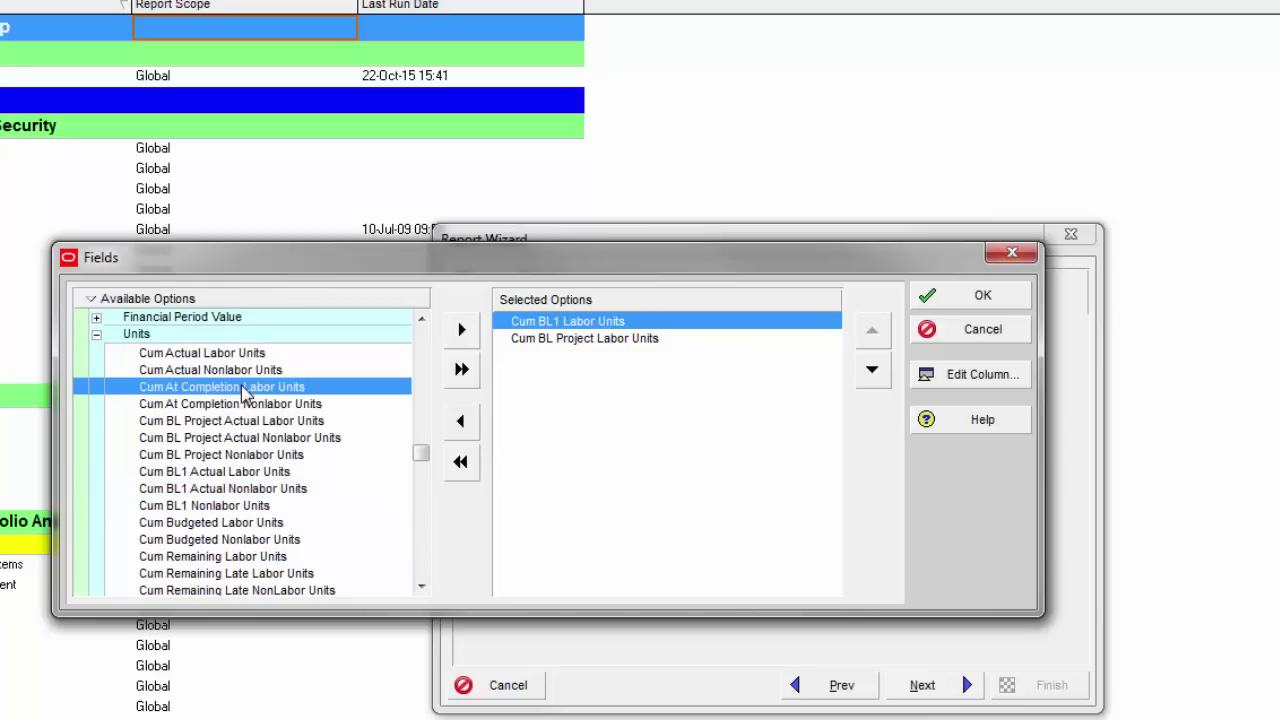
left_click(458, 333)
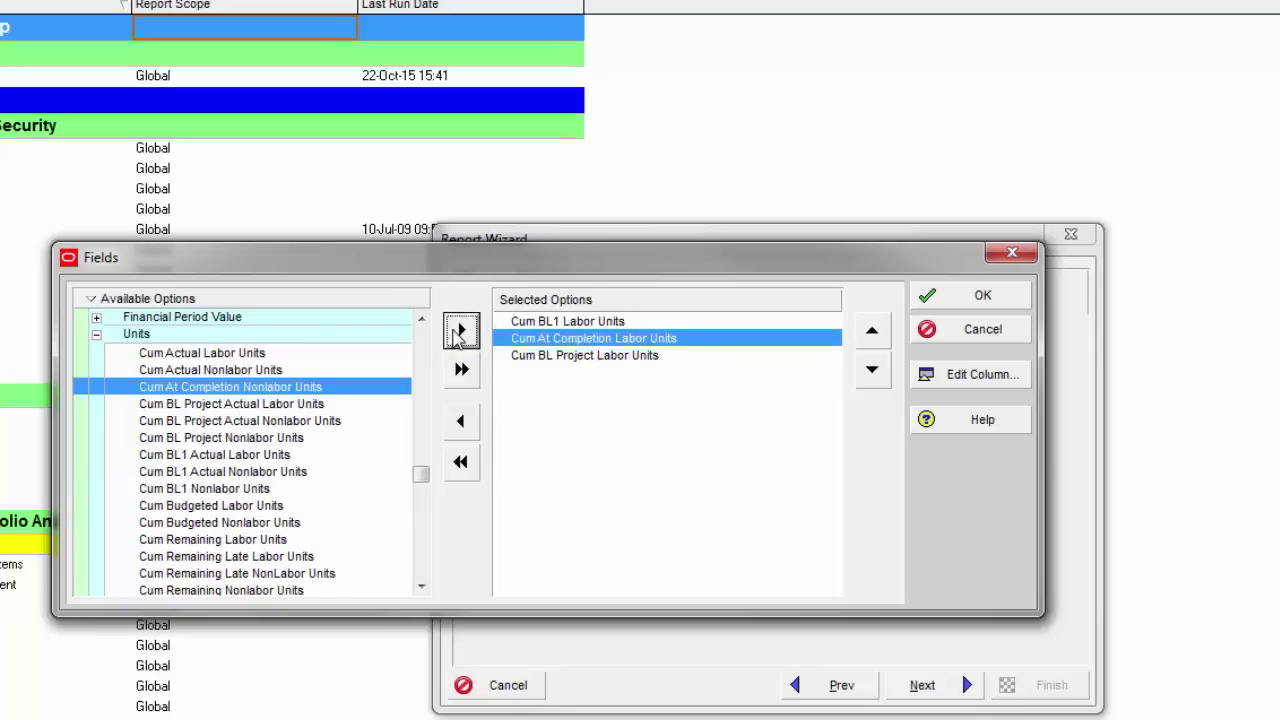
left_click(872, 372)
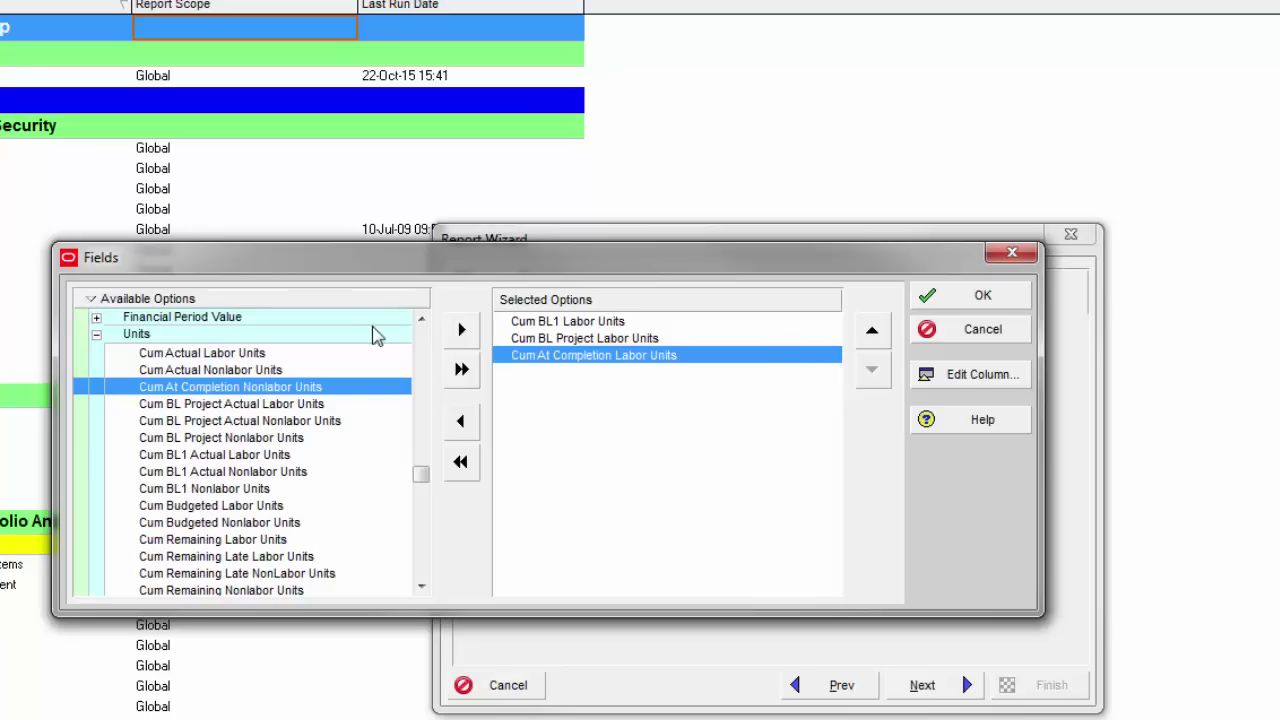
Step: Add Cum Earned Value Labor Units from the cumulative Earned Value group to the end of the selected fields
left_click(420, 570)
left_click_drag(420, 570, 421, 382)
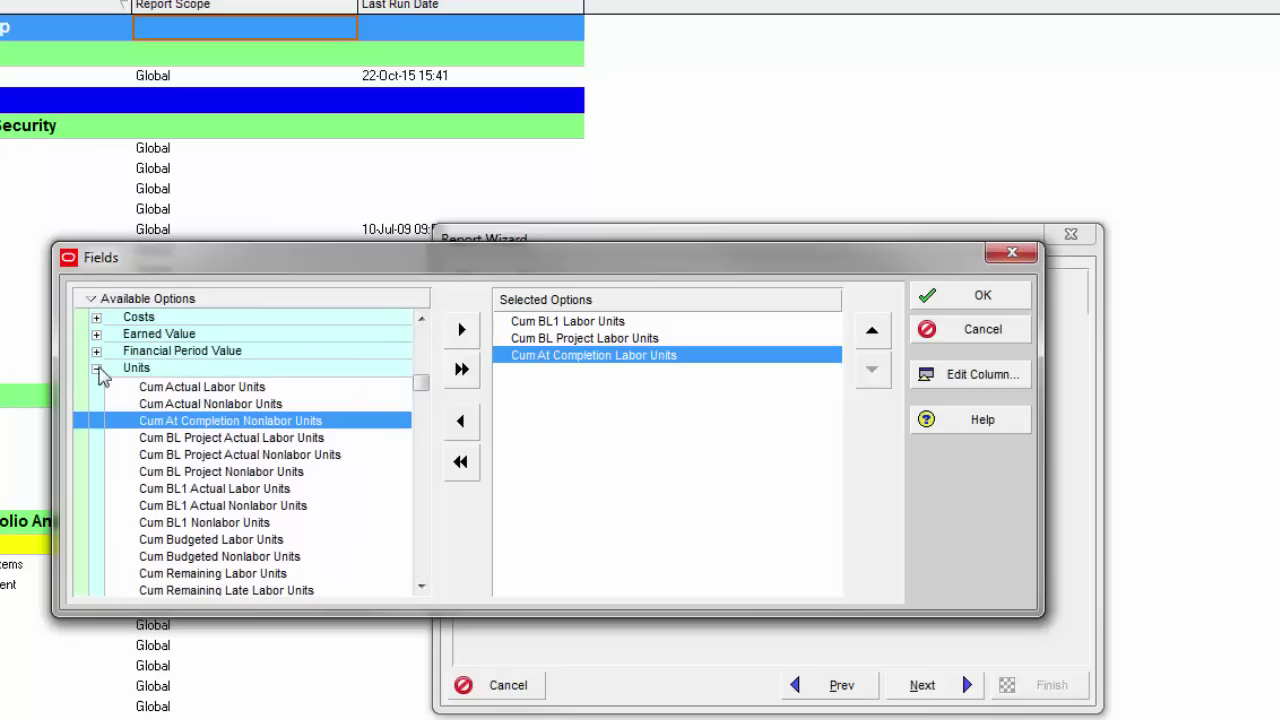
left_click(101, 371)
left_click(97, 369)
left_click(142, 354)
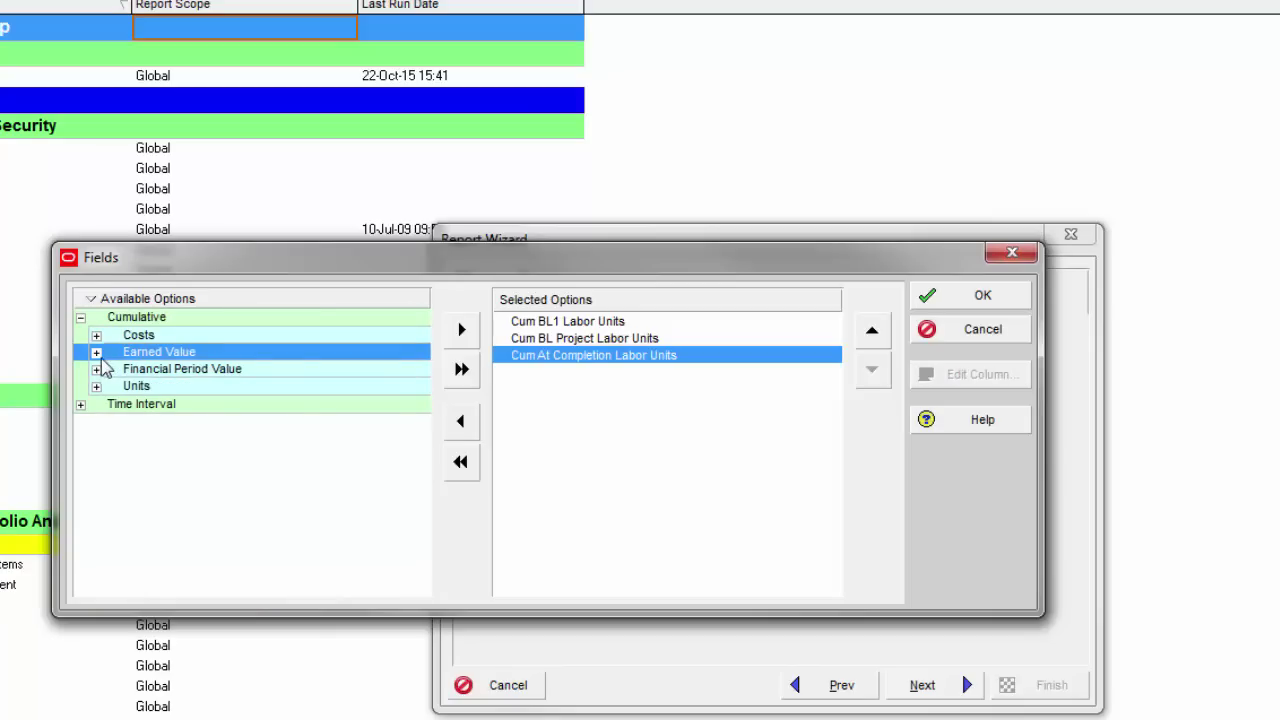
left_click(96, 352)
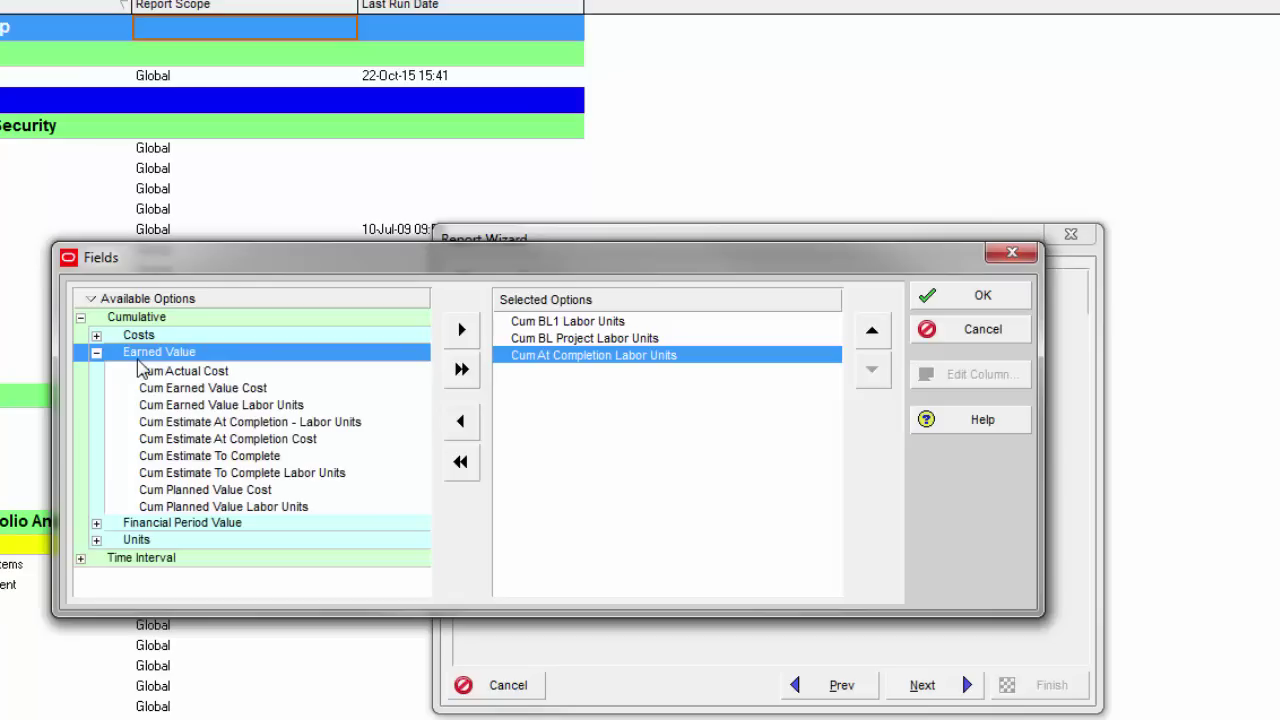
left_click(271, 407)
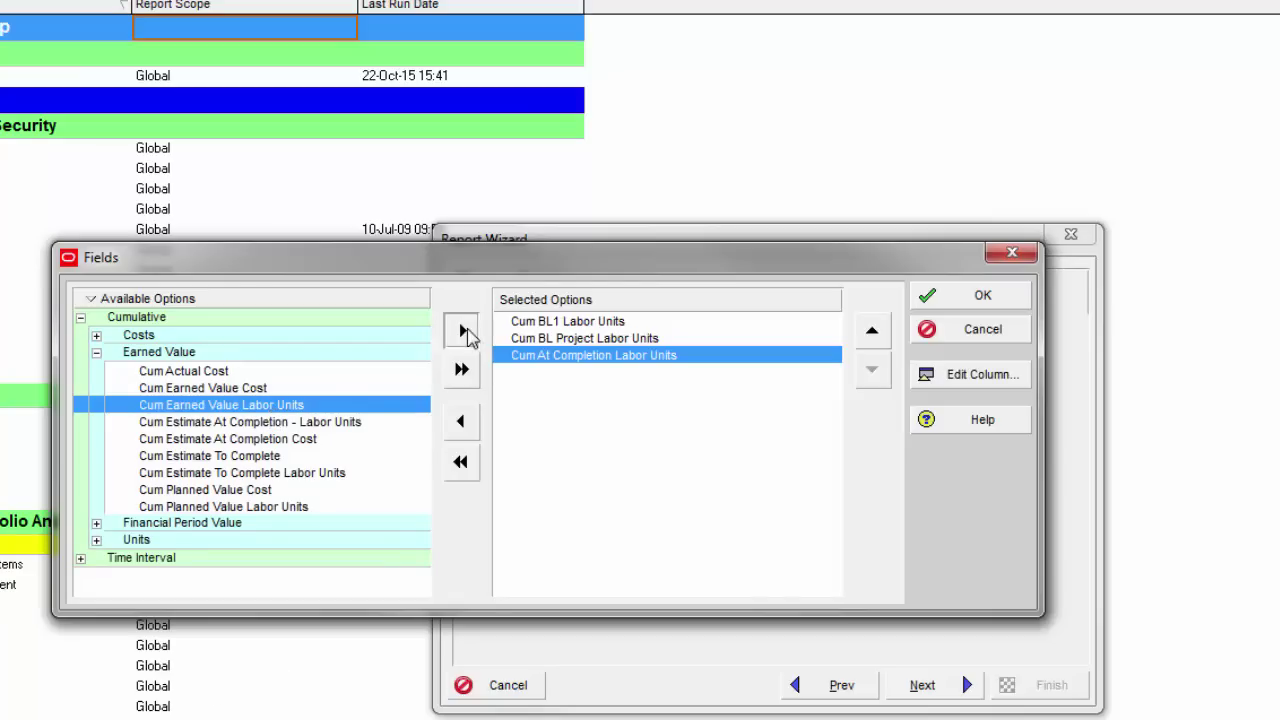
left_click(462, 330)
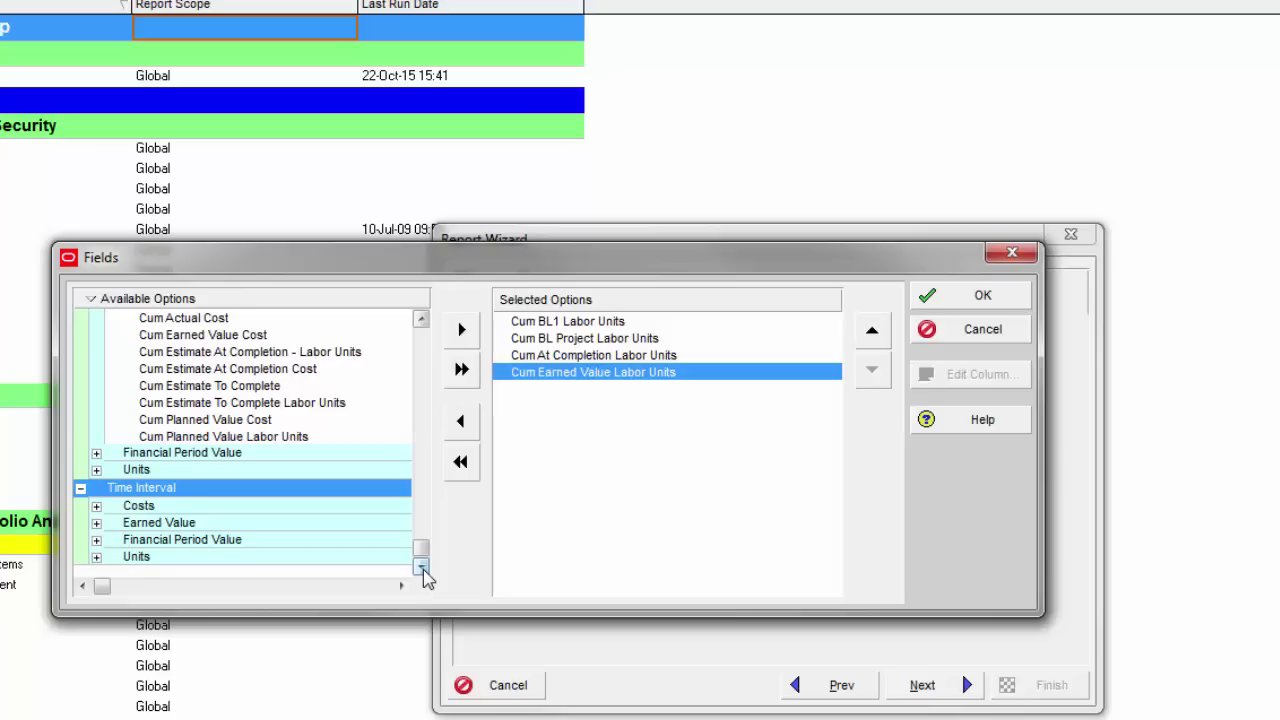
Step: Add the non-cumulative BL Project Labor Units field from the Time Interval units to the selected fields
left_click(97, 556)
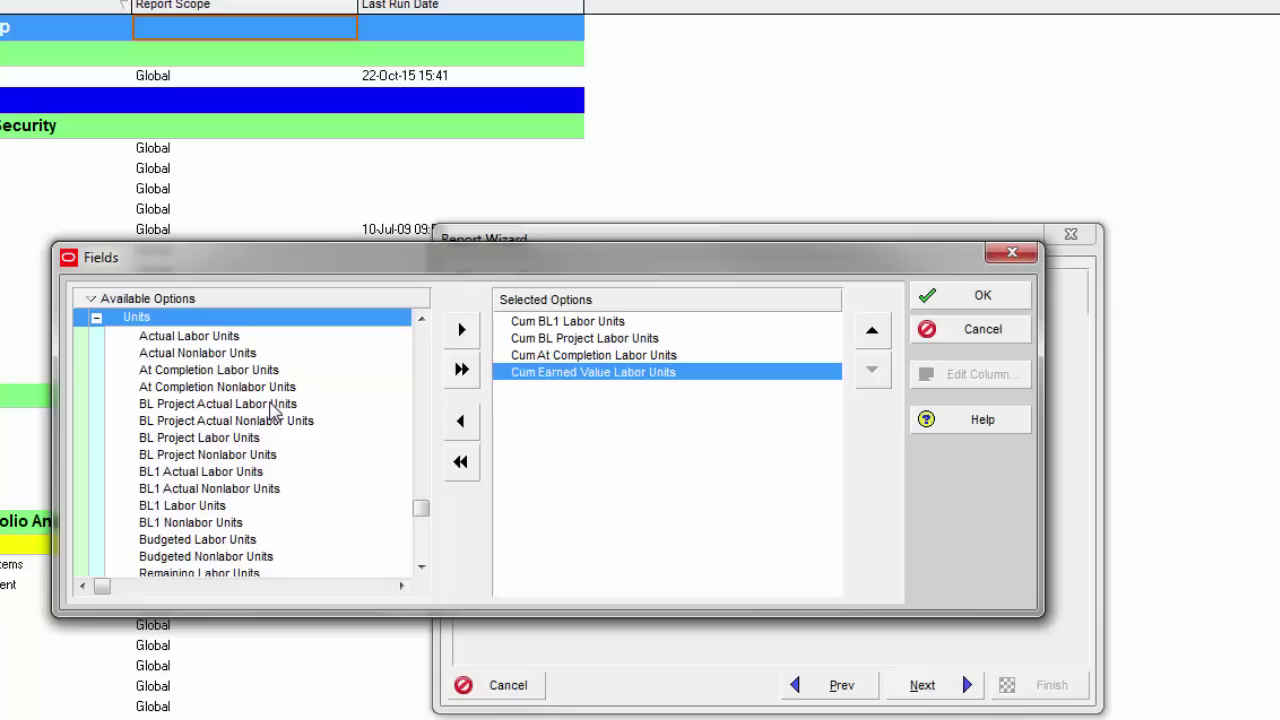
left_click(236, 441)
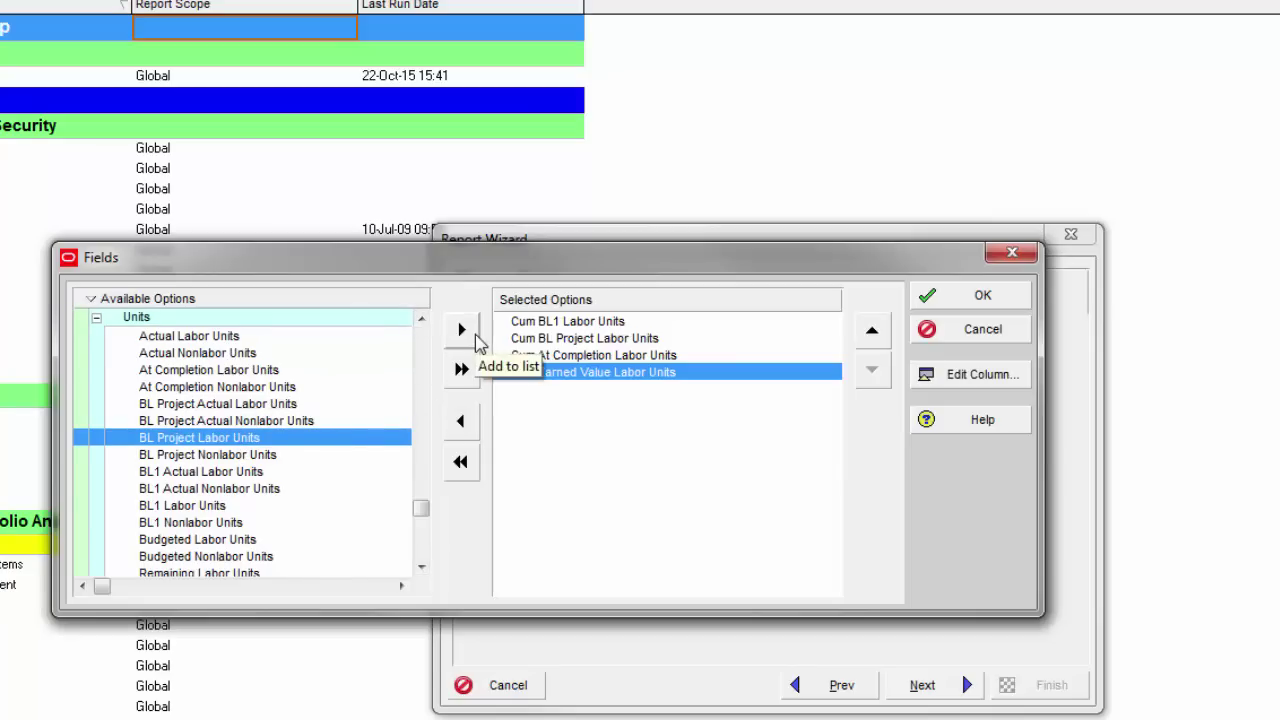
left_click(464, 333)
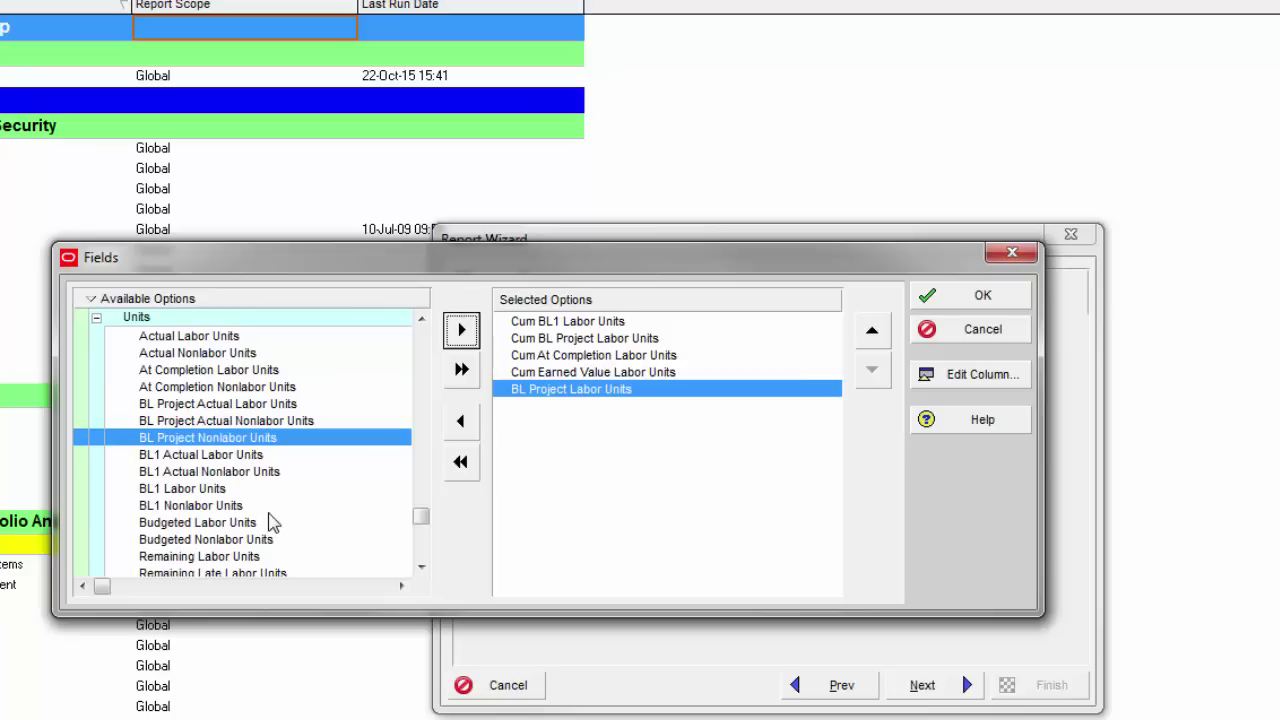
Step: Add the Remaining Labor Units field from the Time Interval units below BL Project Labor Units
left_click(422, 568)
left_click(422, 568)
left_click(422, 568)
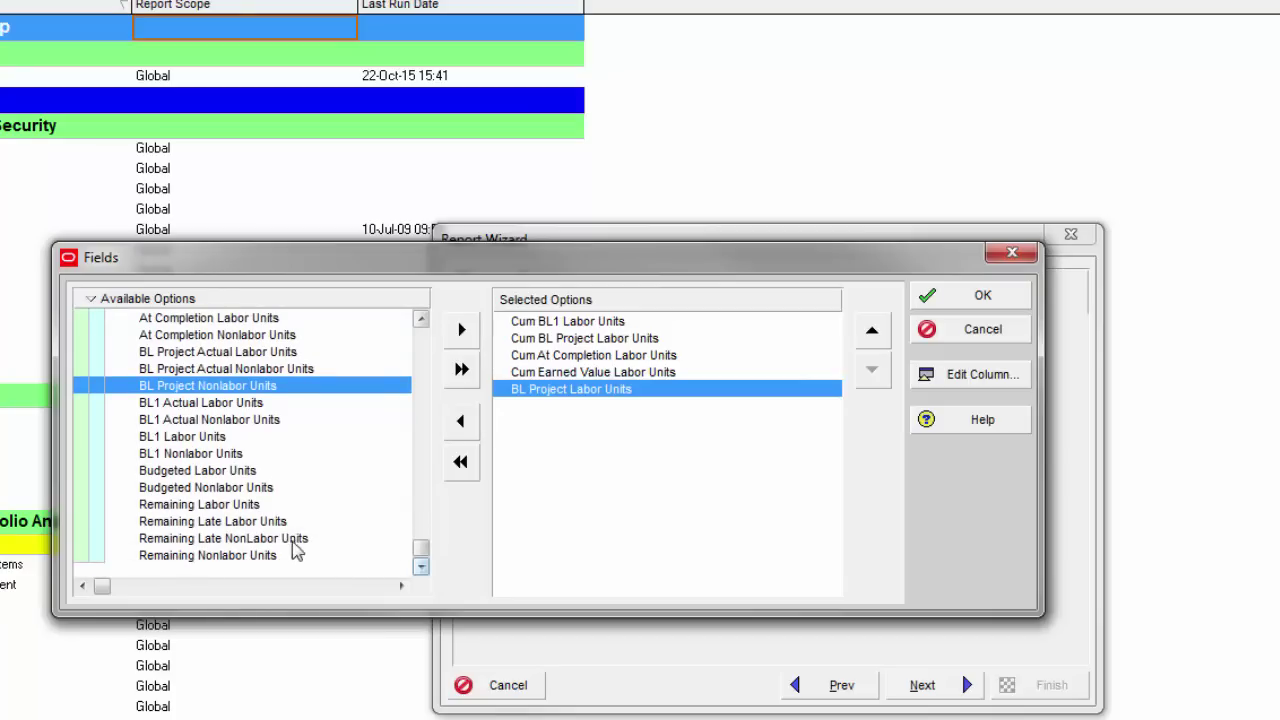
left_click(195, 505)
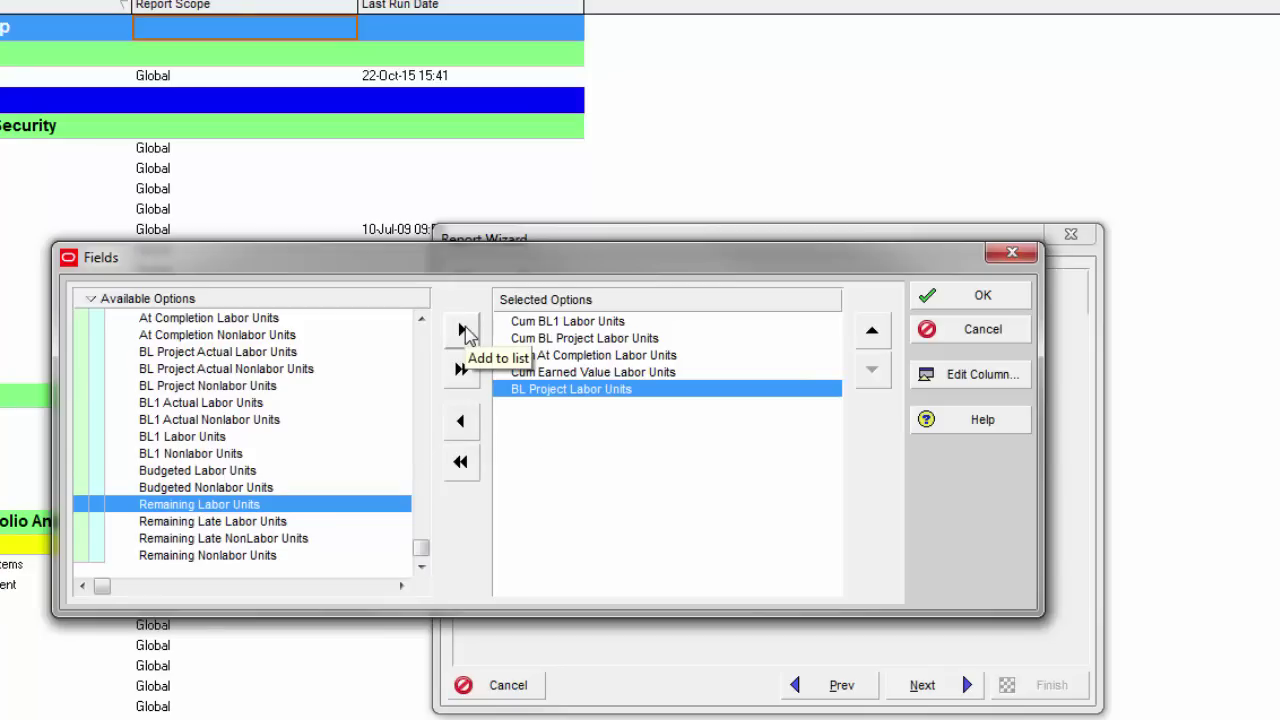
left_click(463, 331)
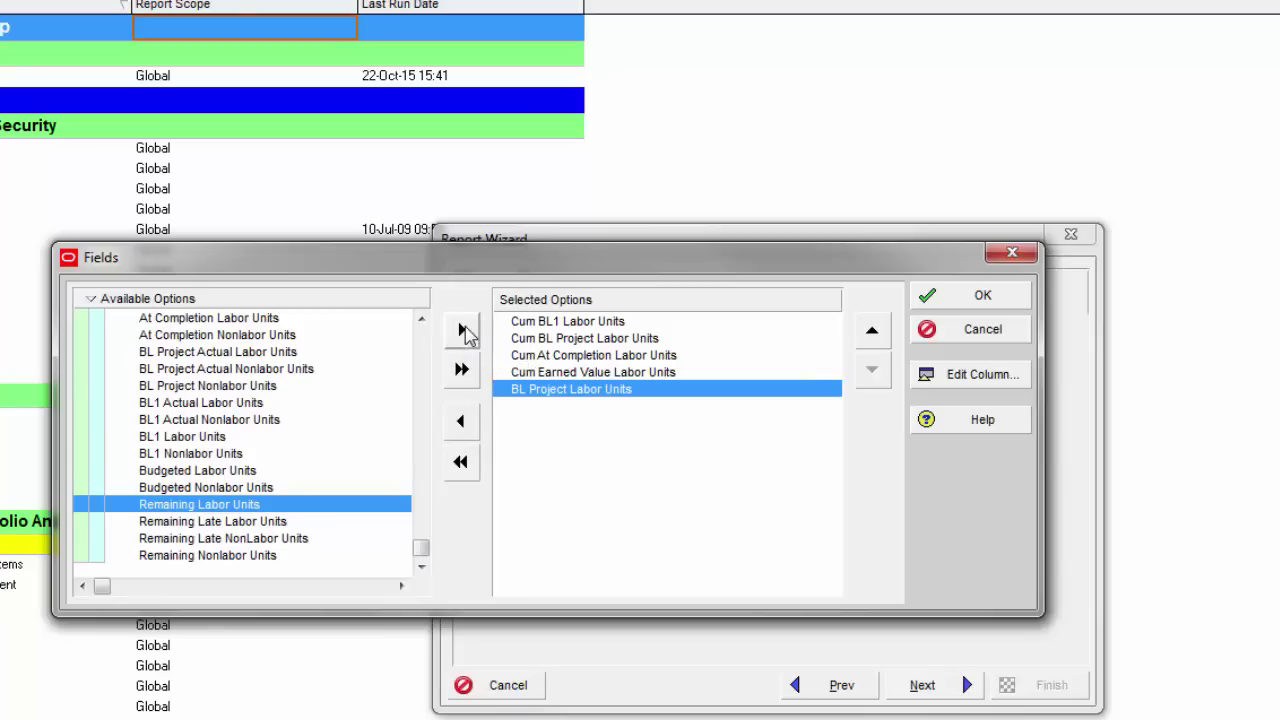
left_click(580, 392)
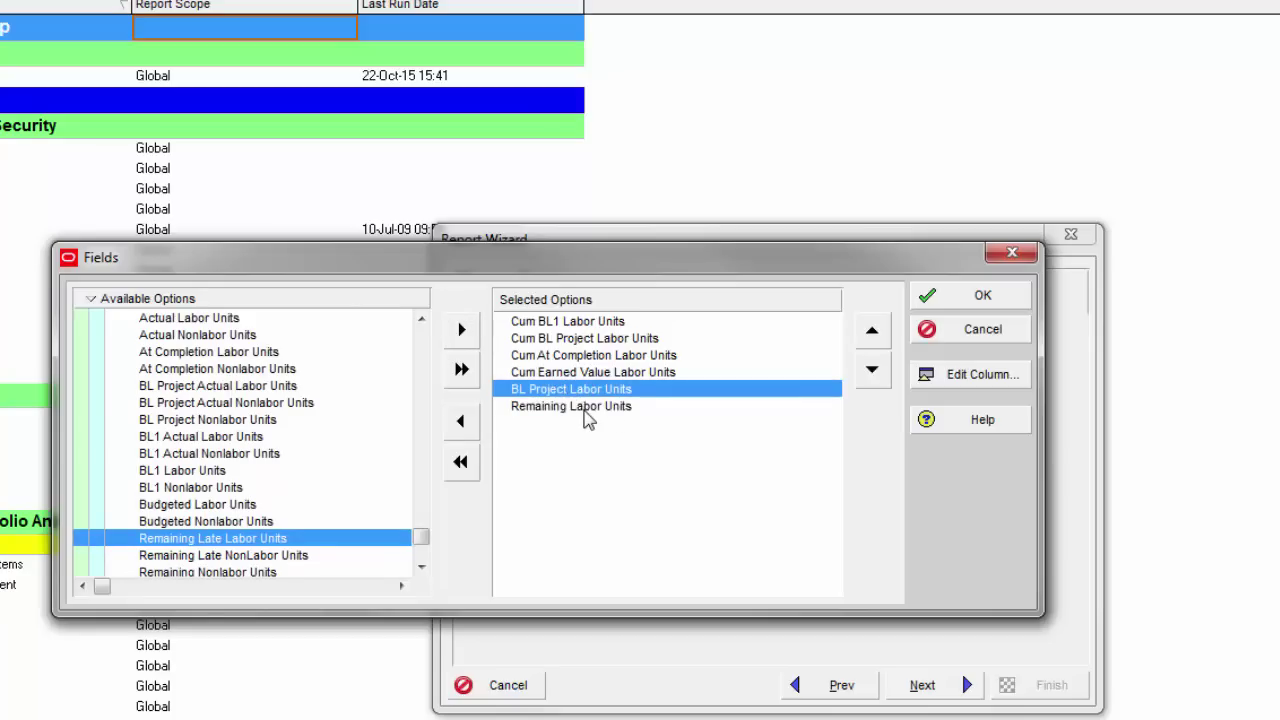
left_click(585, 410)
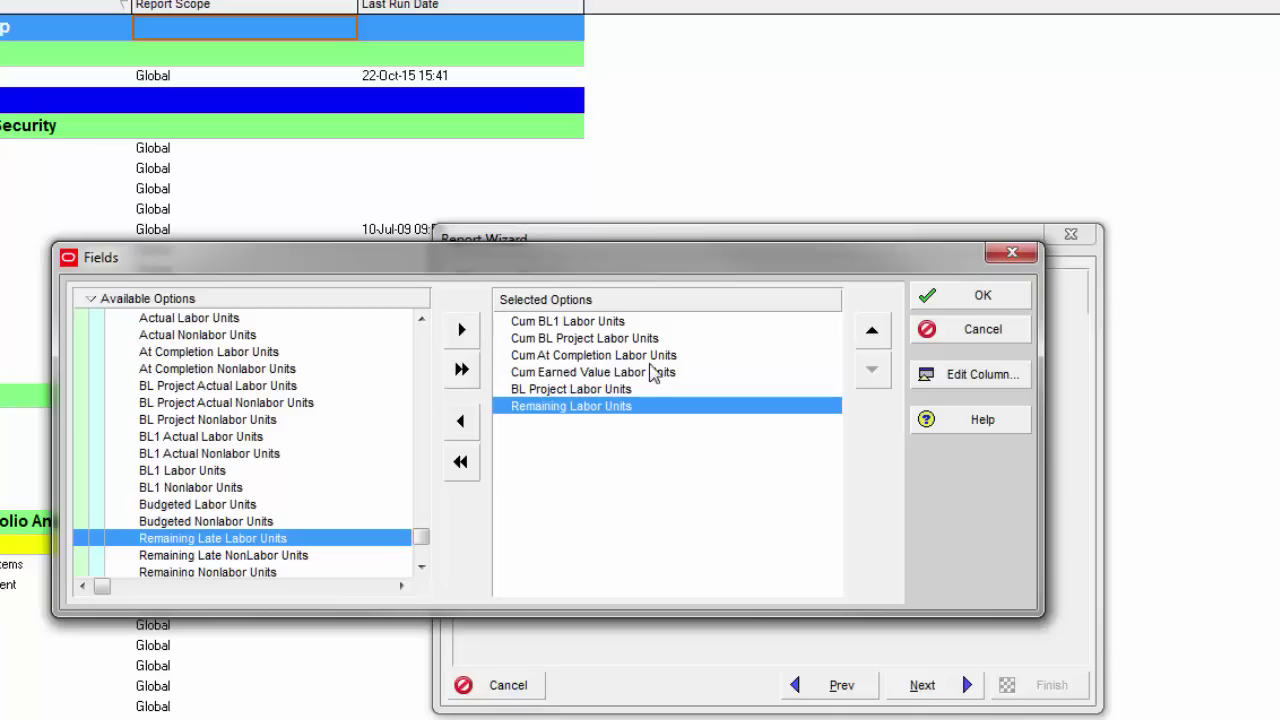
left_click(640, 393)
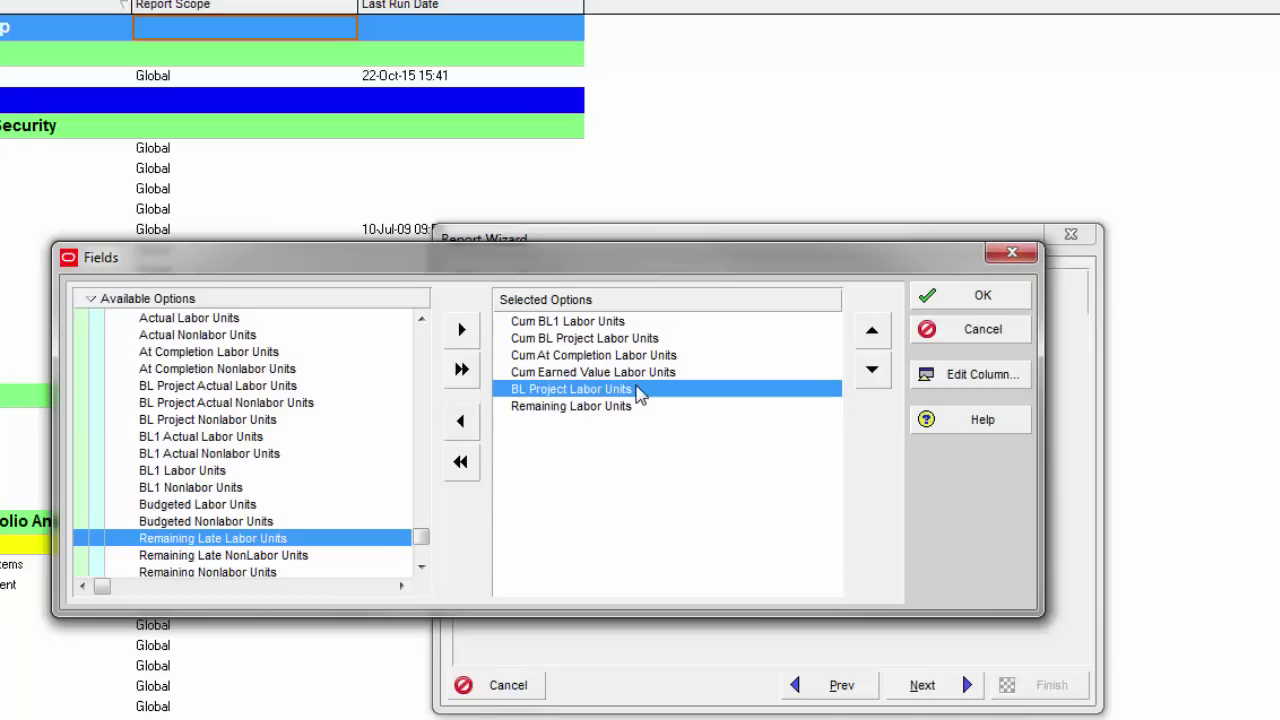
left_click(630, 408)
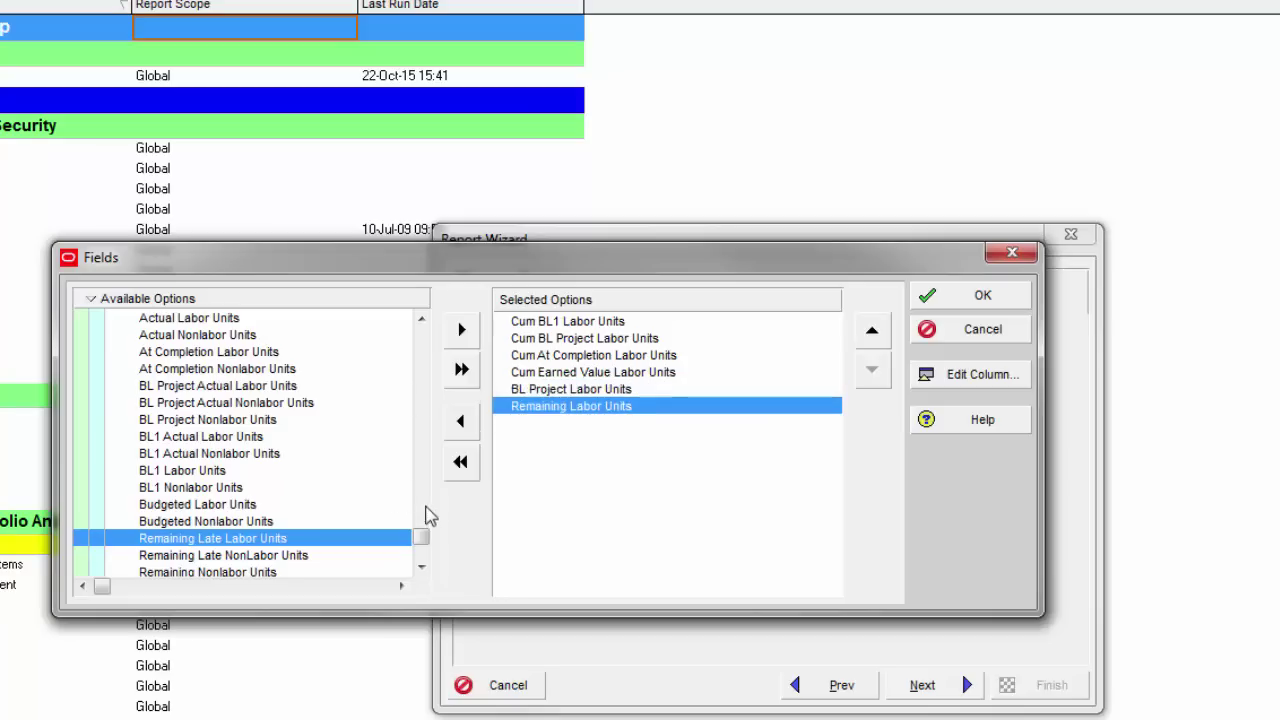
Step: Add Earned Value Labor Units from the Time Interval Earned Value group to the selected fields
left_click_drag(425, 540, 350, 458)
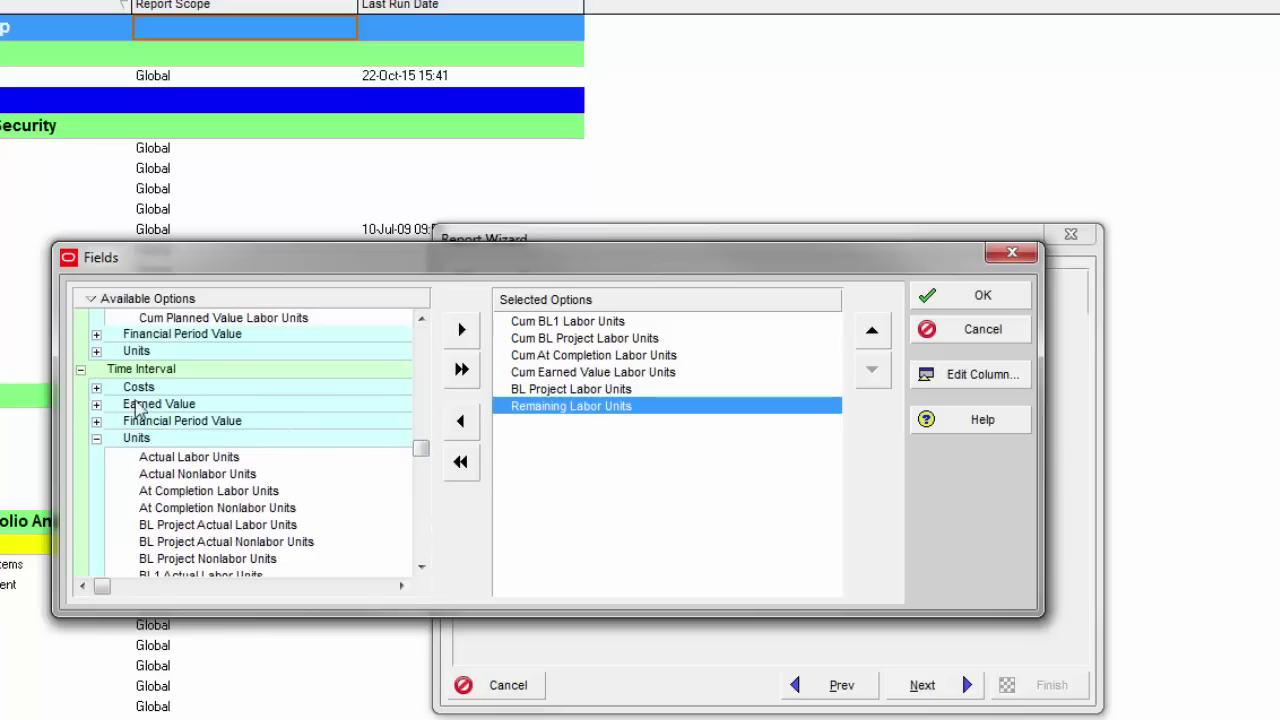
left_click(96, 404)
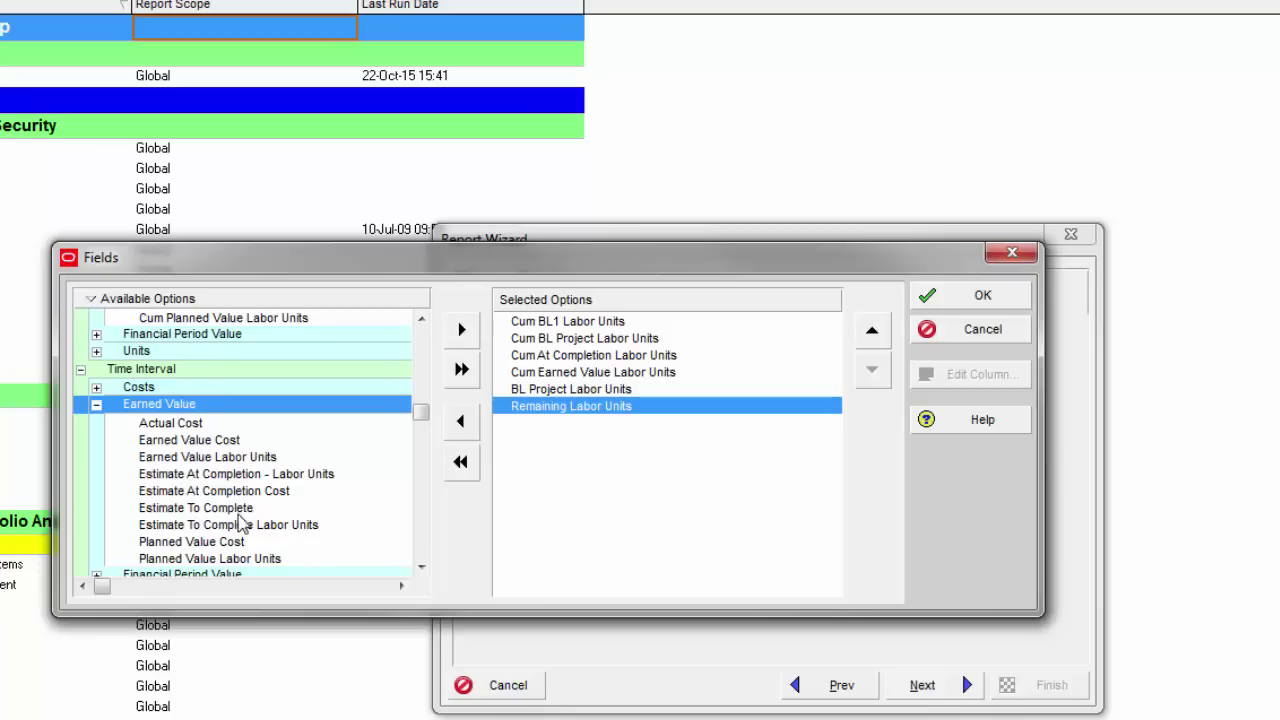
left_click(228, 457)
left_click(461, 334)
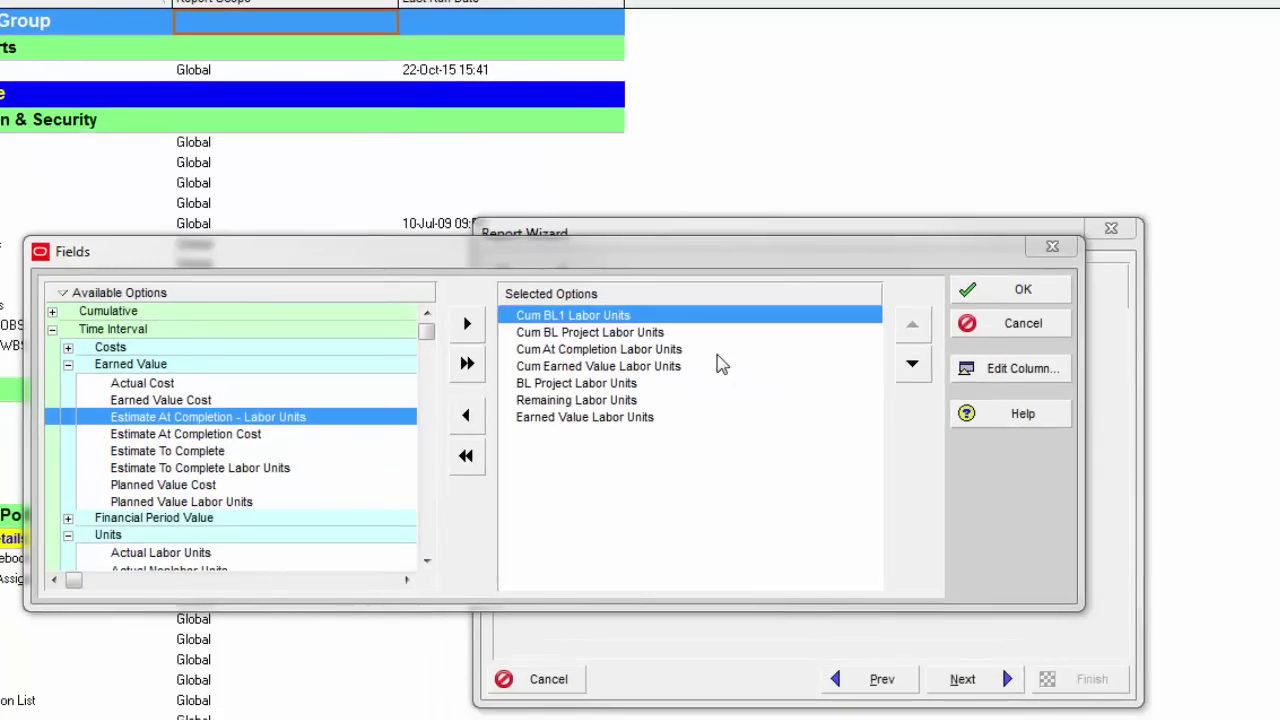
Step: Change the column title of the Cum BL1 Labor Units field to Original Baseline
left_click_drag(589, 317, 593, 321)
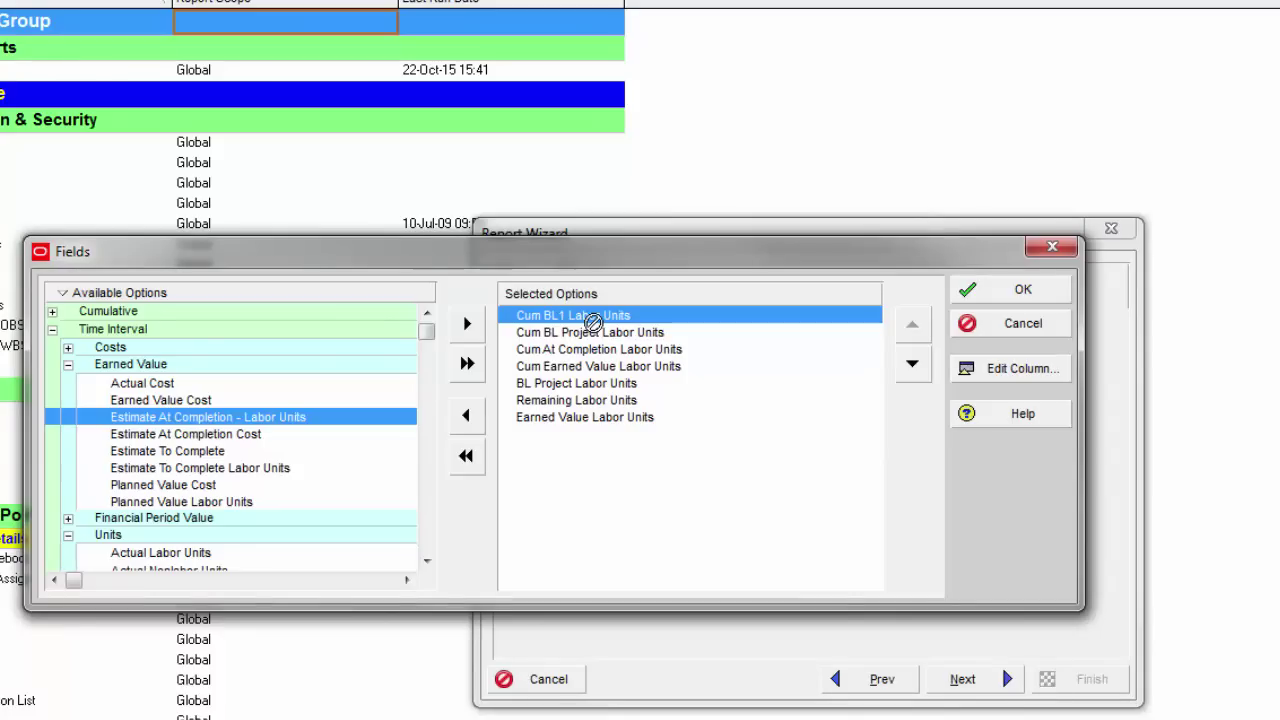
left_click_drag(593, 321, 593, 321)
left_click_drag(593, 321, 590, 321)
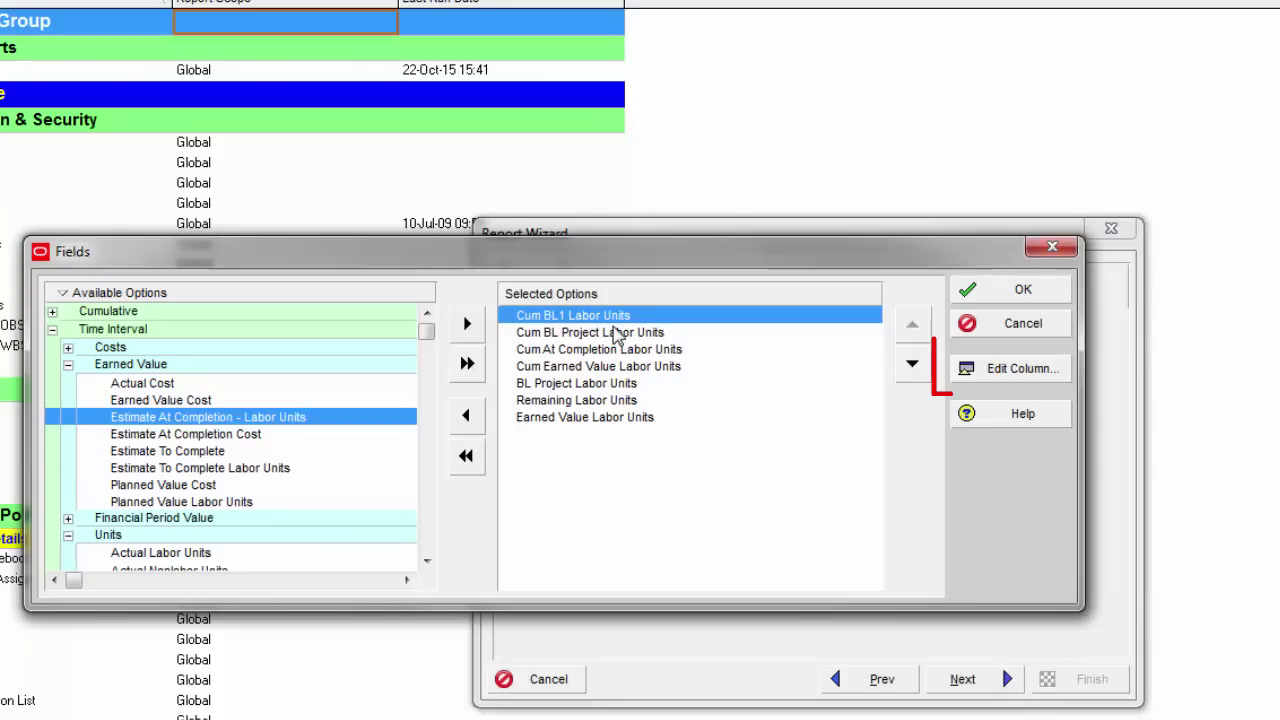
left_click(1045, 378)
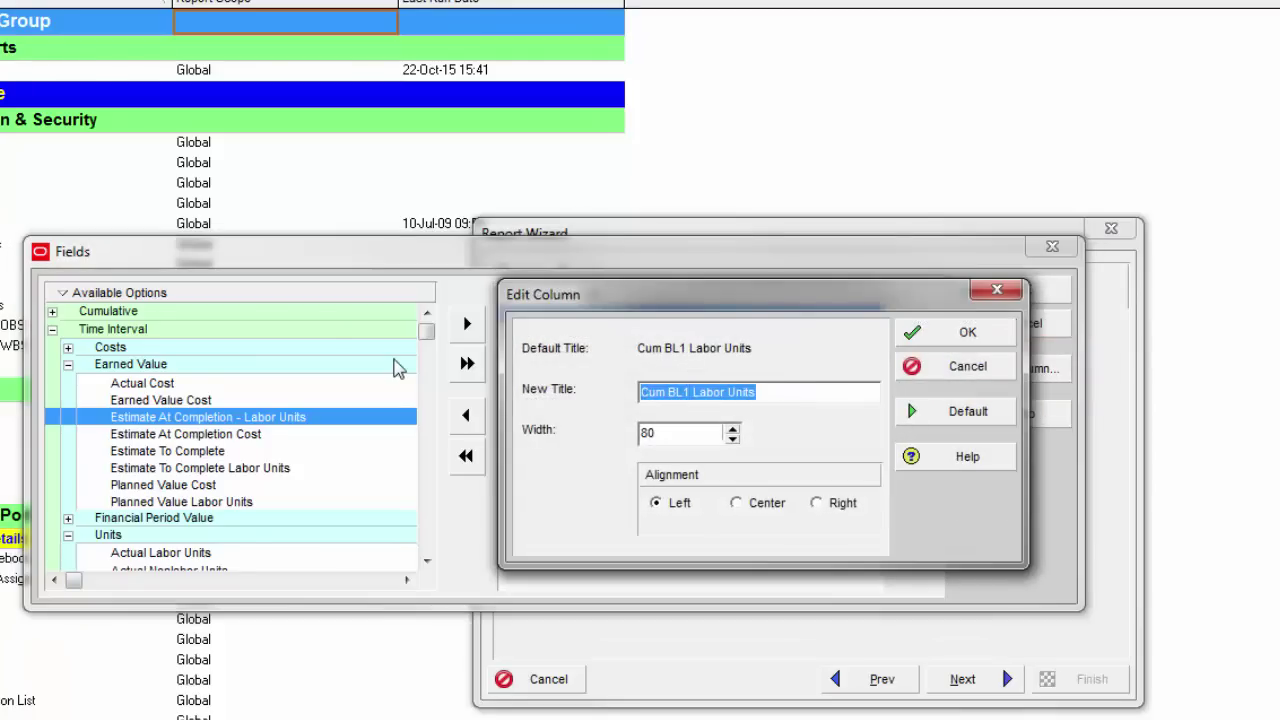
type("Or")
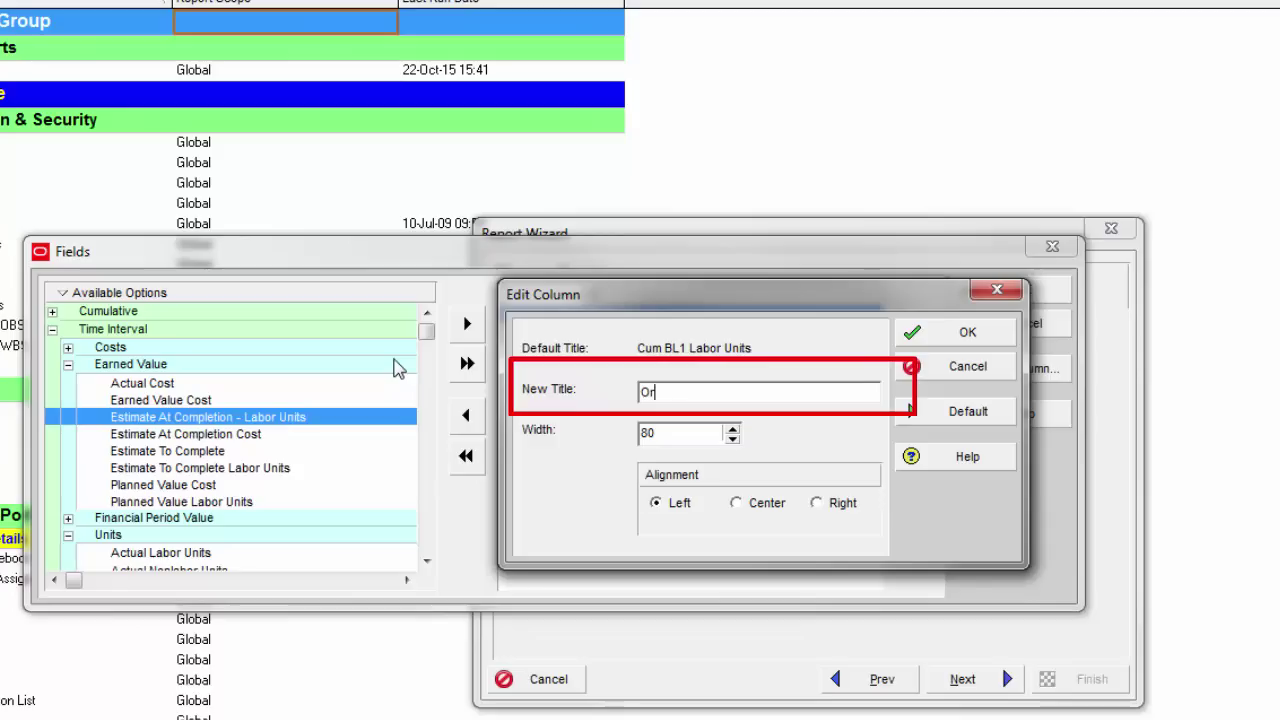
type("iginal B")
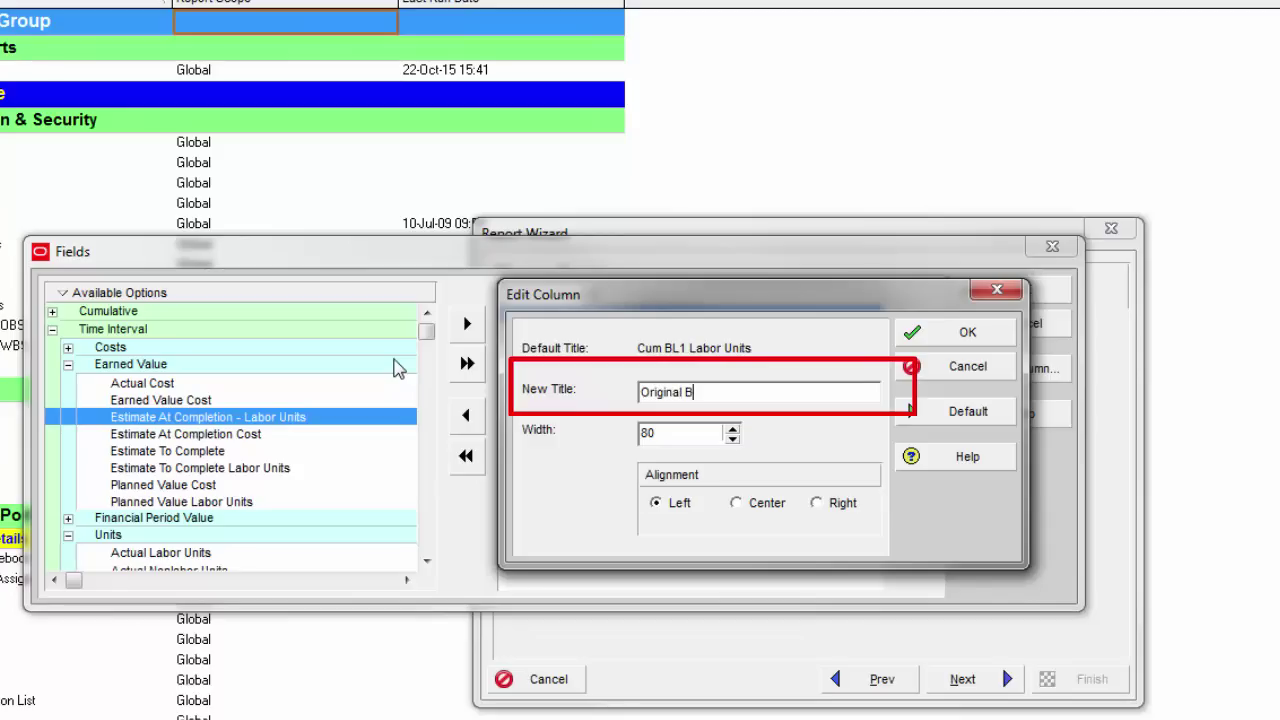
type("aseline")
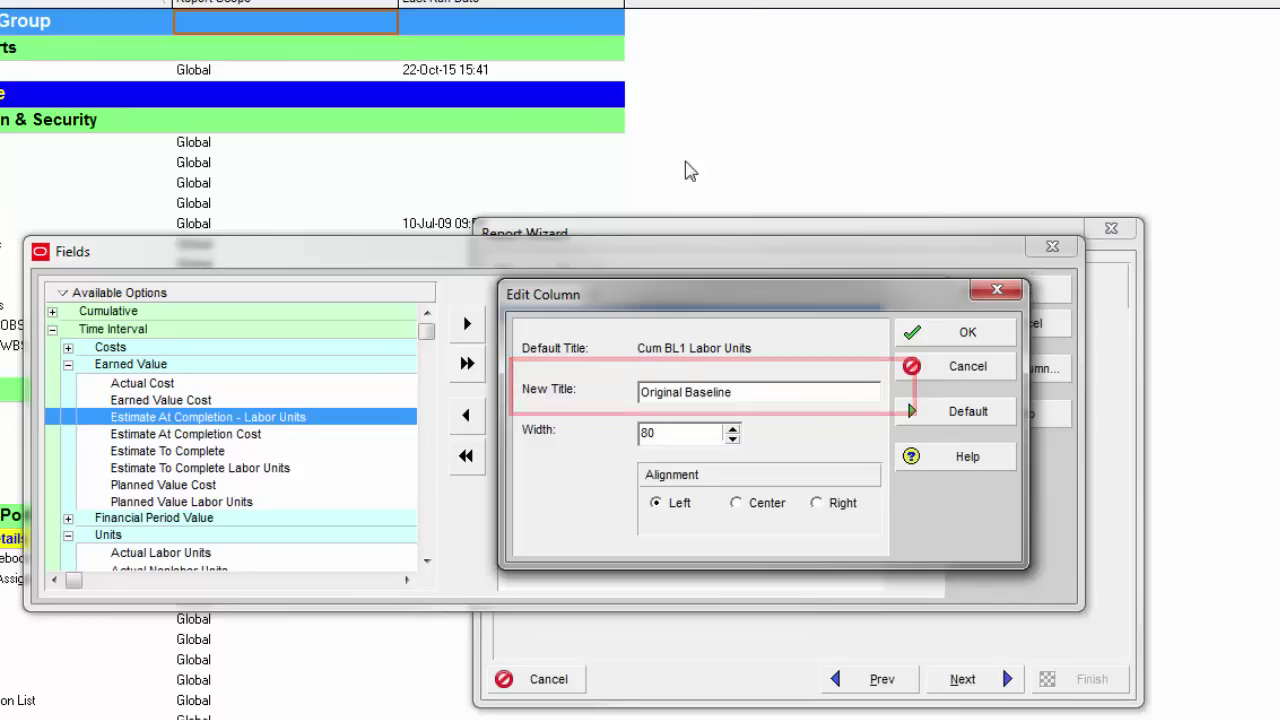
left_click(906, 330)
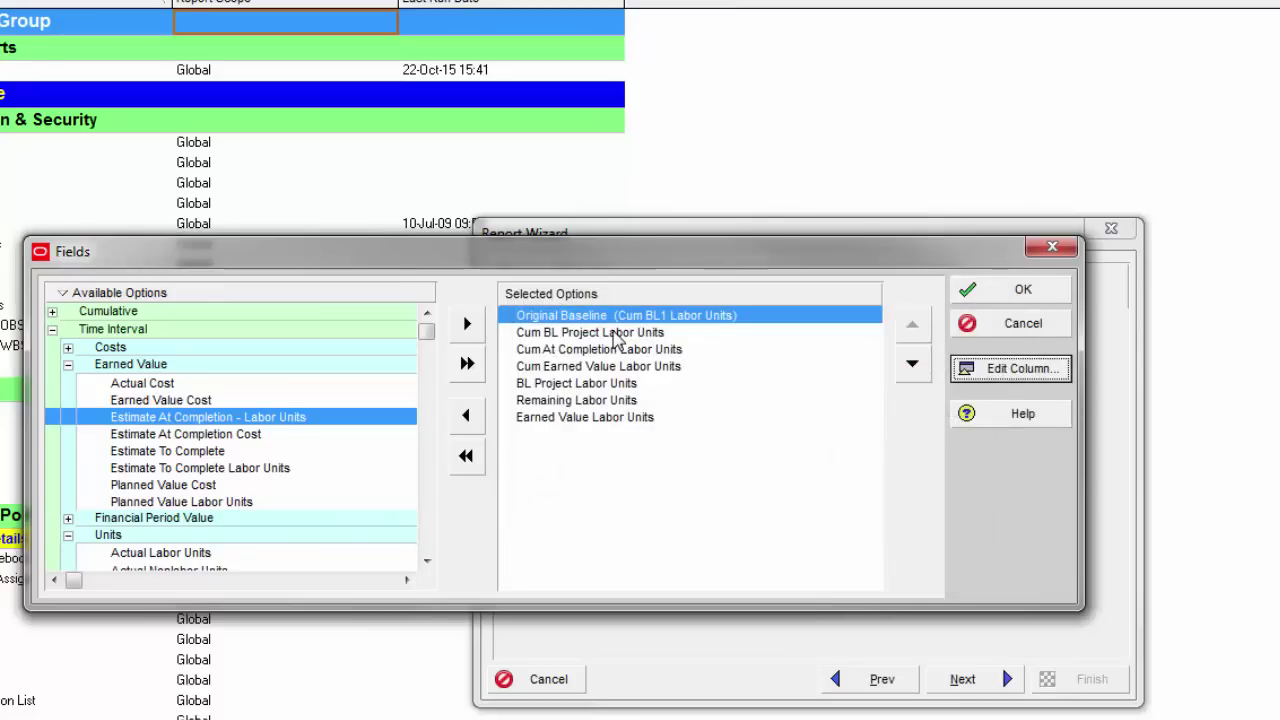
Step: Change the column title of the Cum BL Project Labor Units field to Change Baseline
left_click(614, 334)
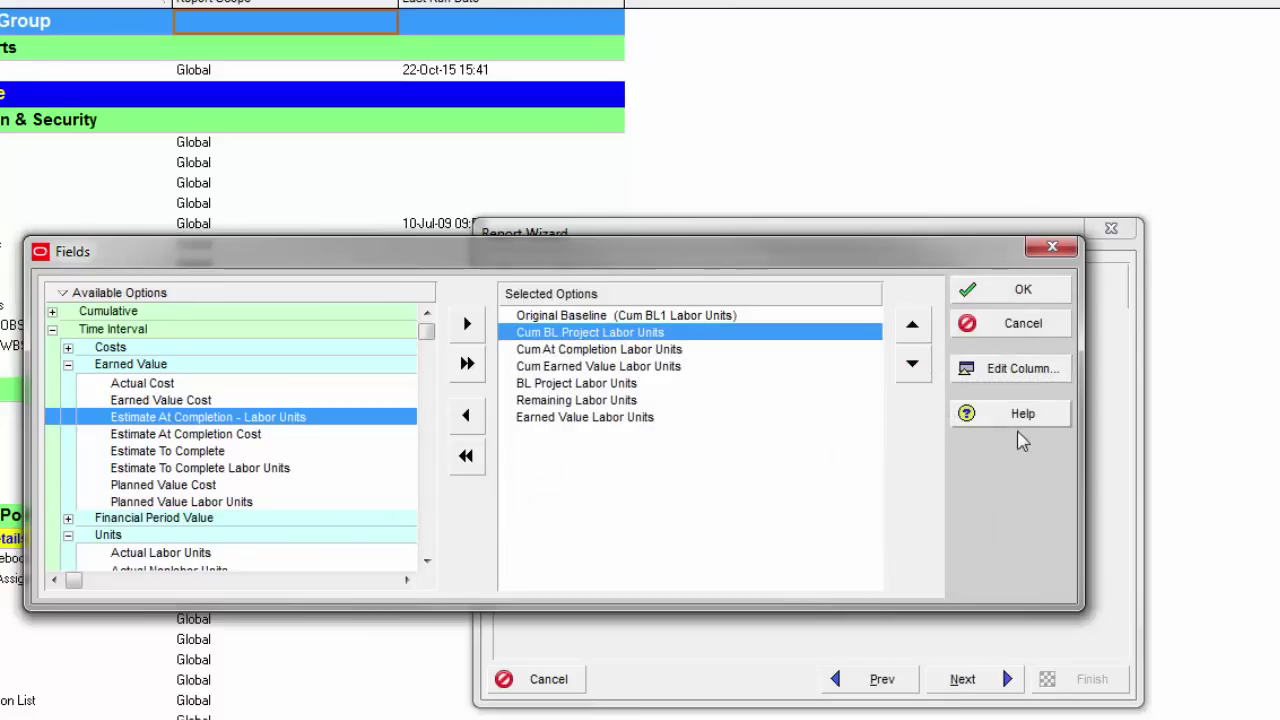
left_click(1038, 375)
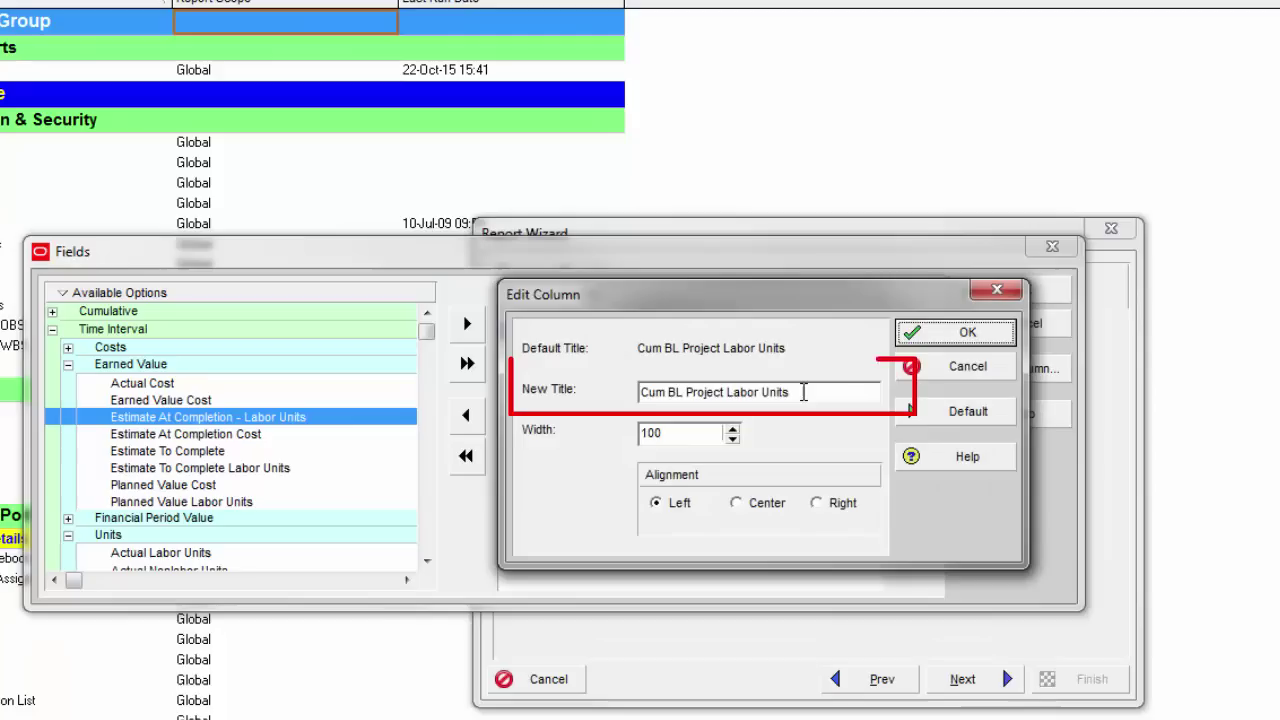
key("shift+Home")
type("C")
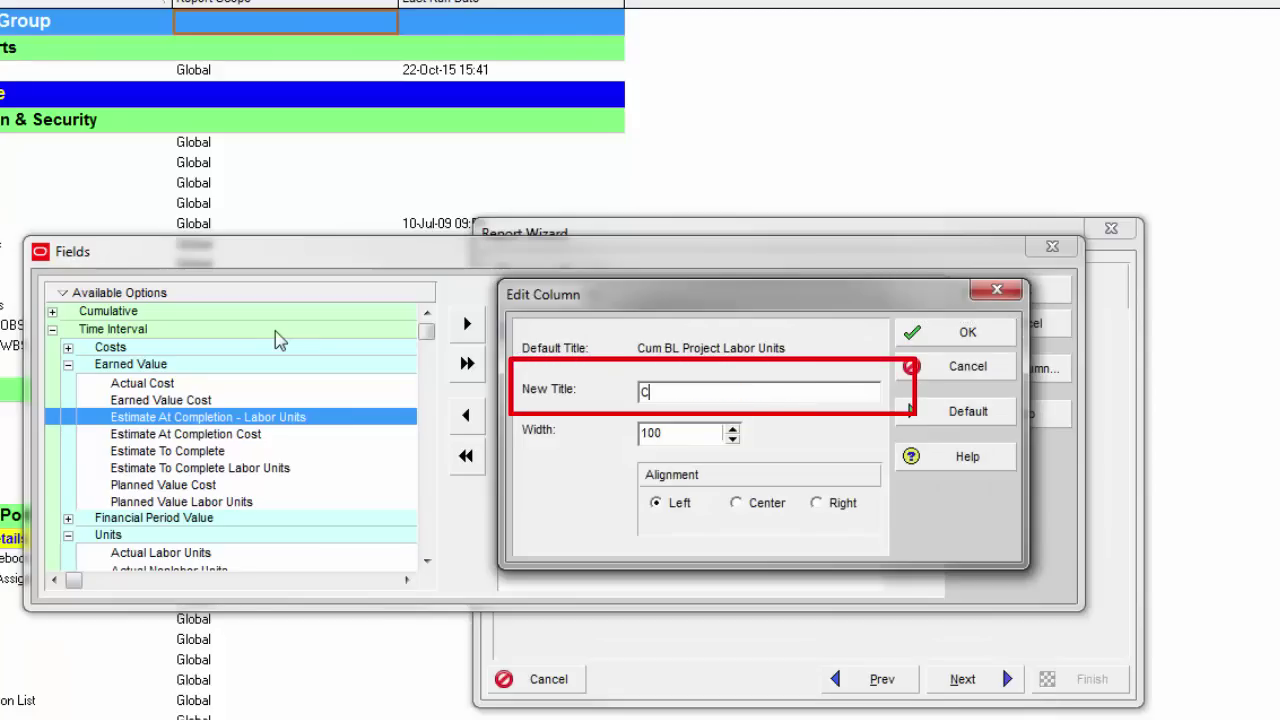
type("hange Baseline")
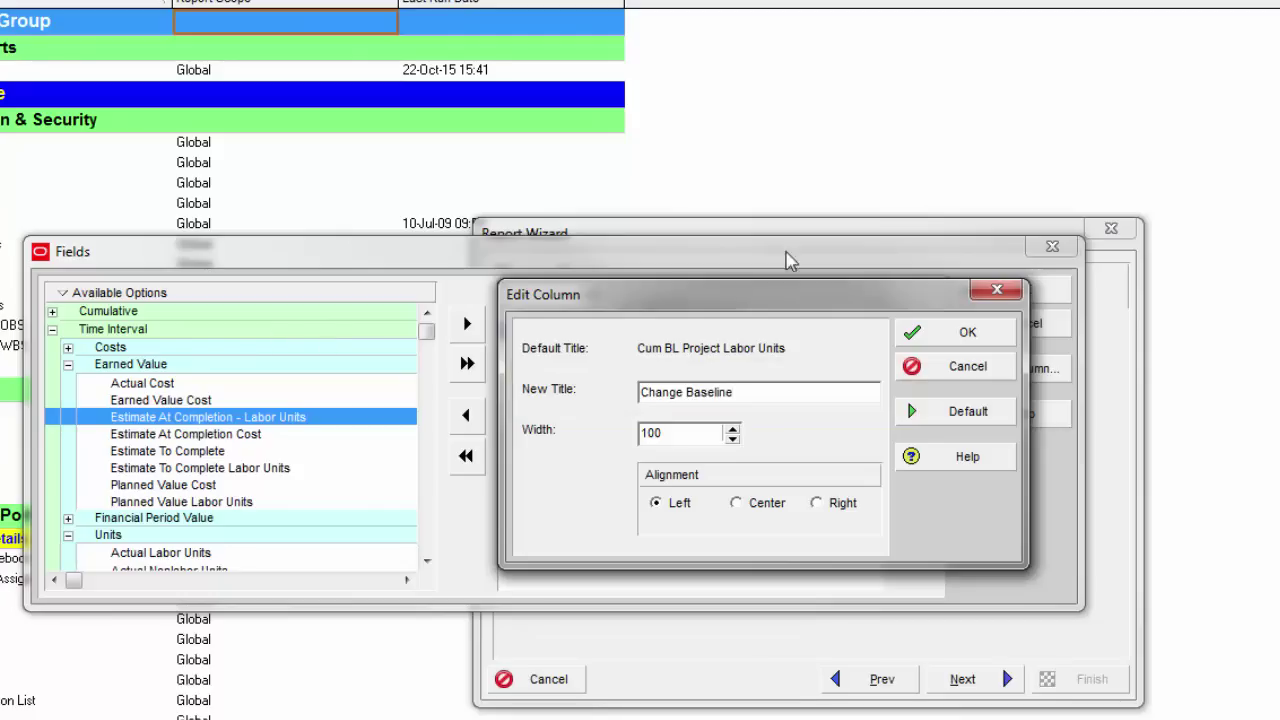
left_click(970, 333)
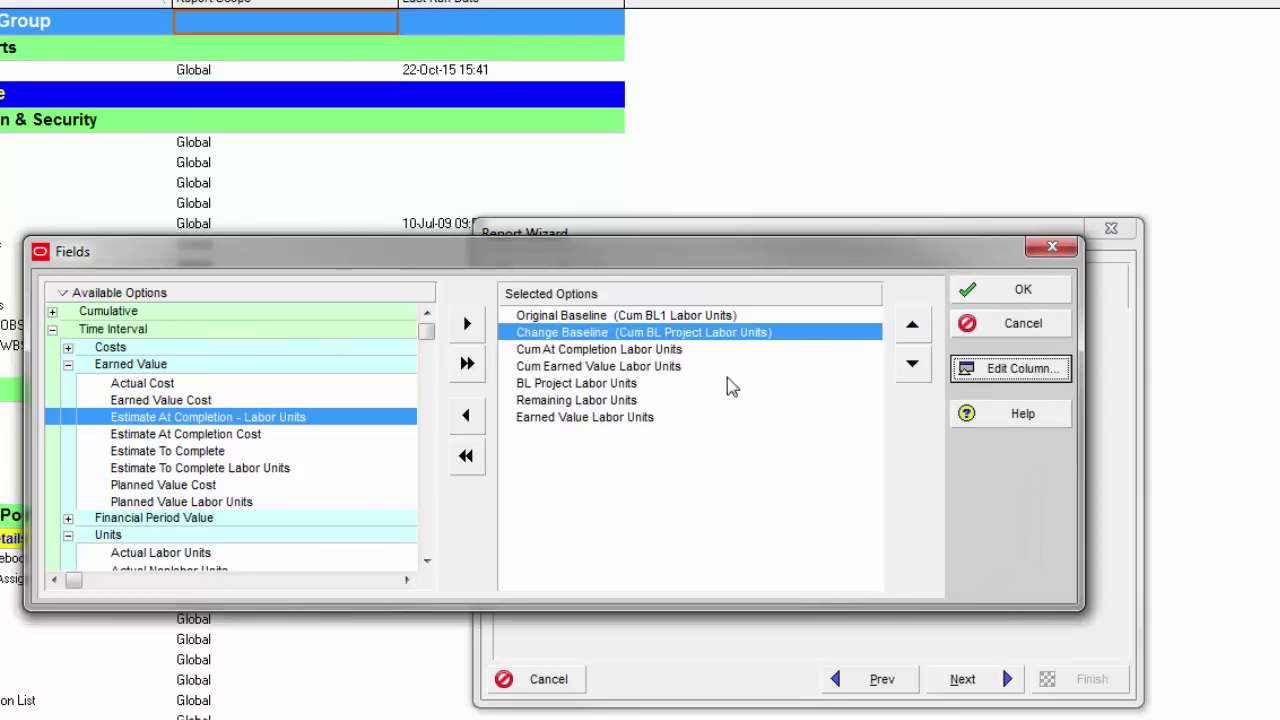
Step: Change the column title of the Cum At Completion Labor Units field to Current Remaining
left_click(665, 350)
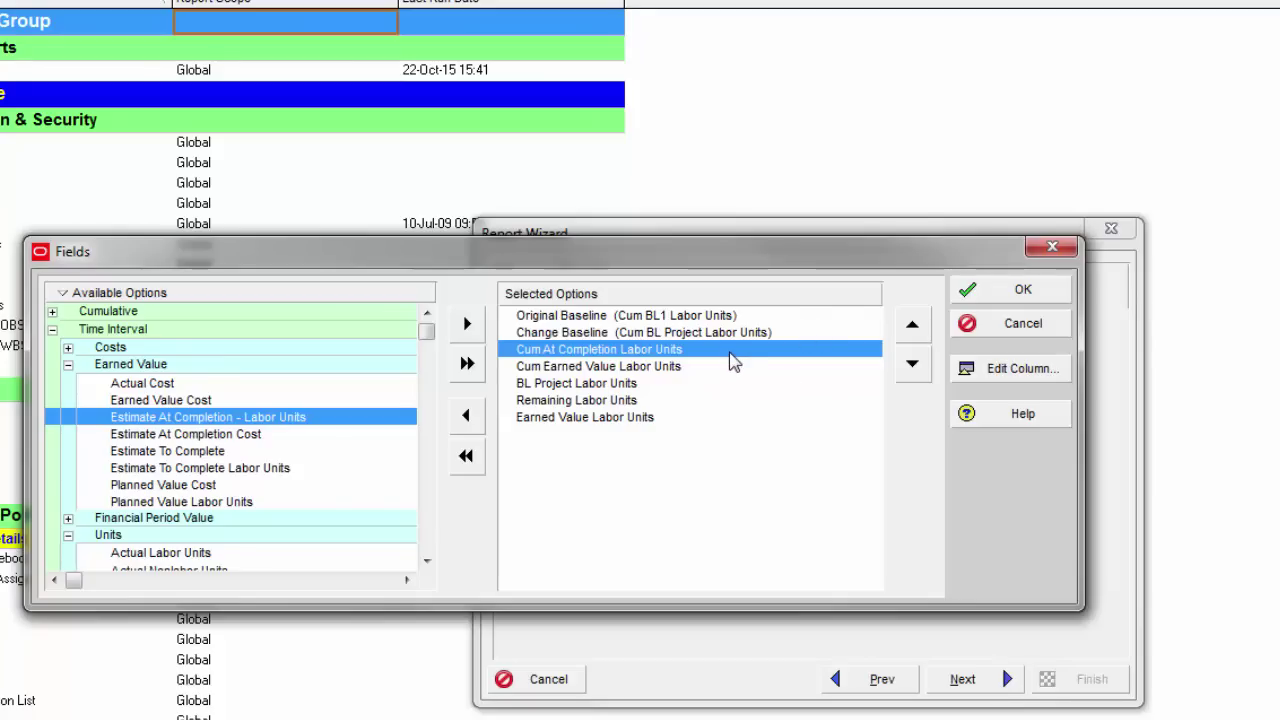
left_click(1020, 372)
left_click_drag(855, 400, 140, 306)
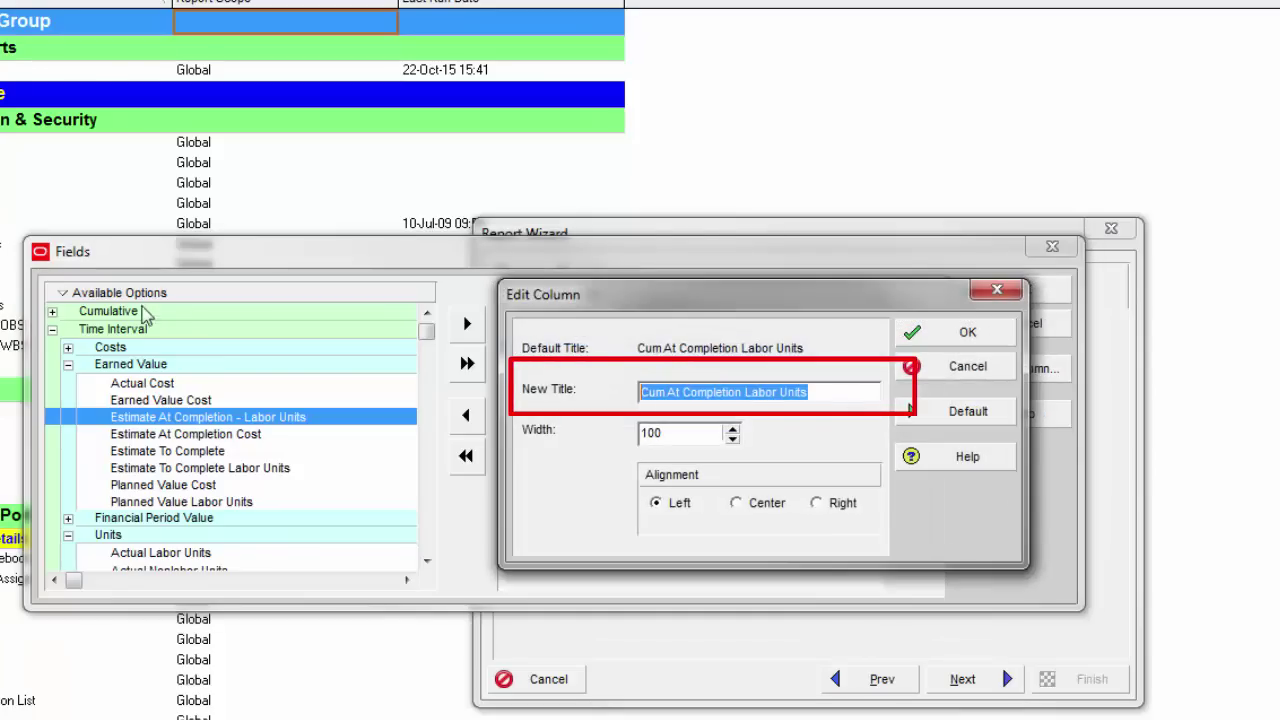
type("Curr")
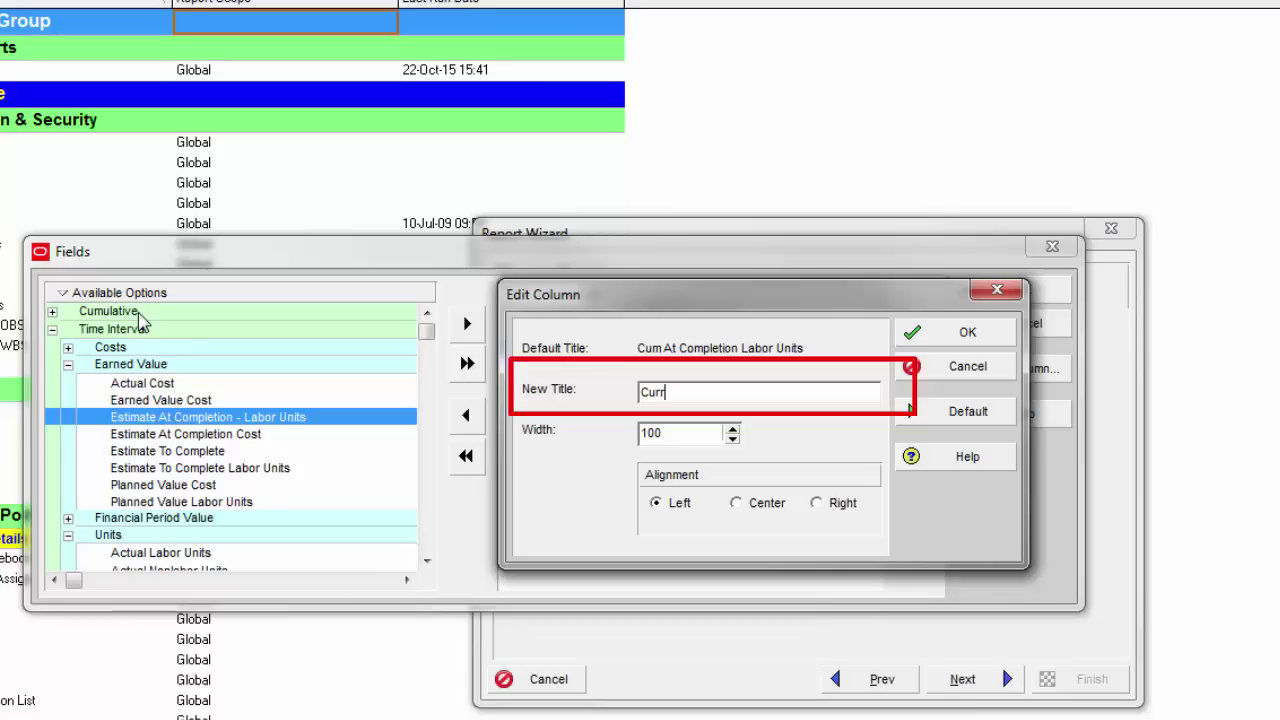
type("ent Remaining")
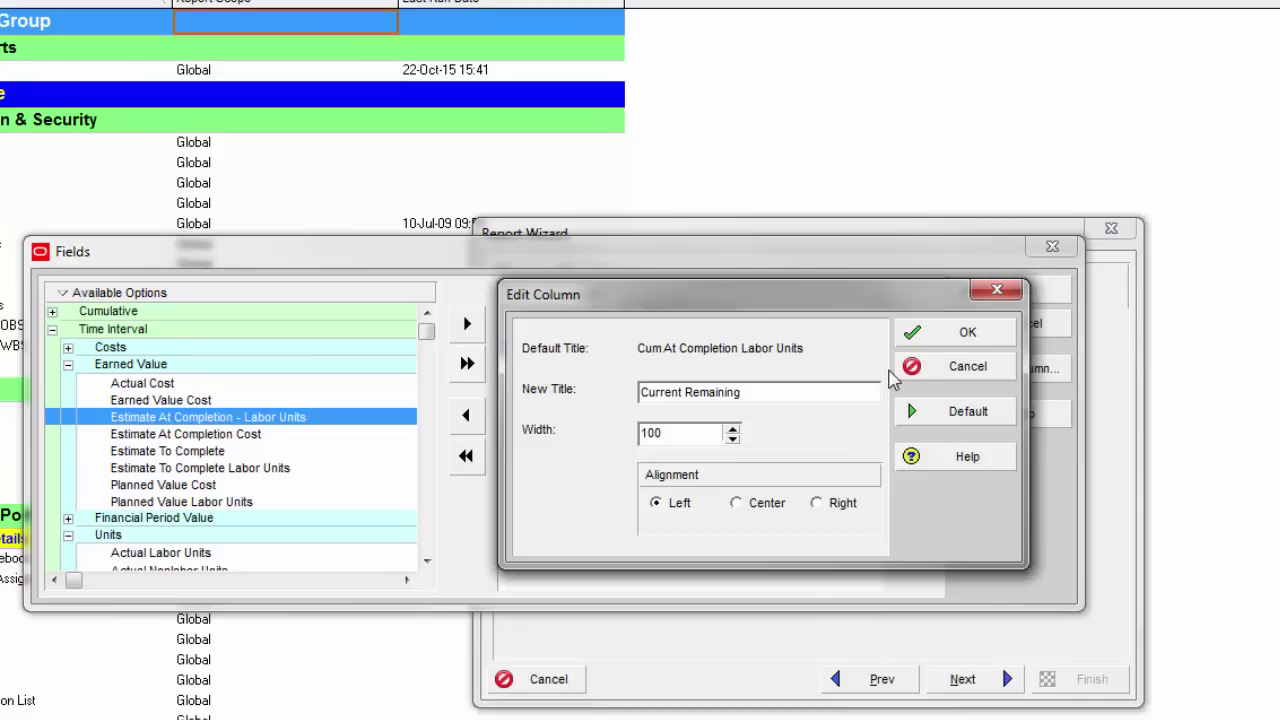
left_click(975, 335)
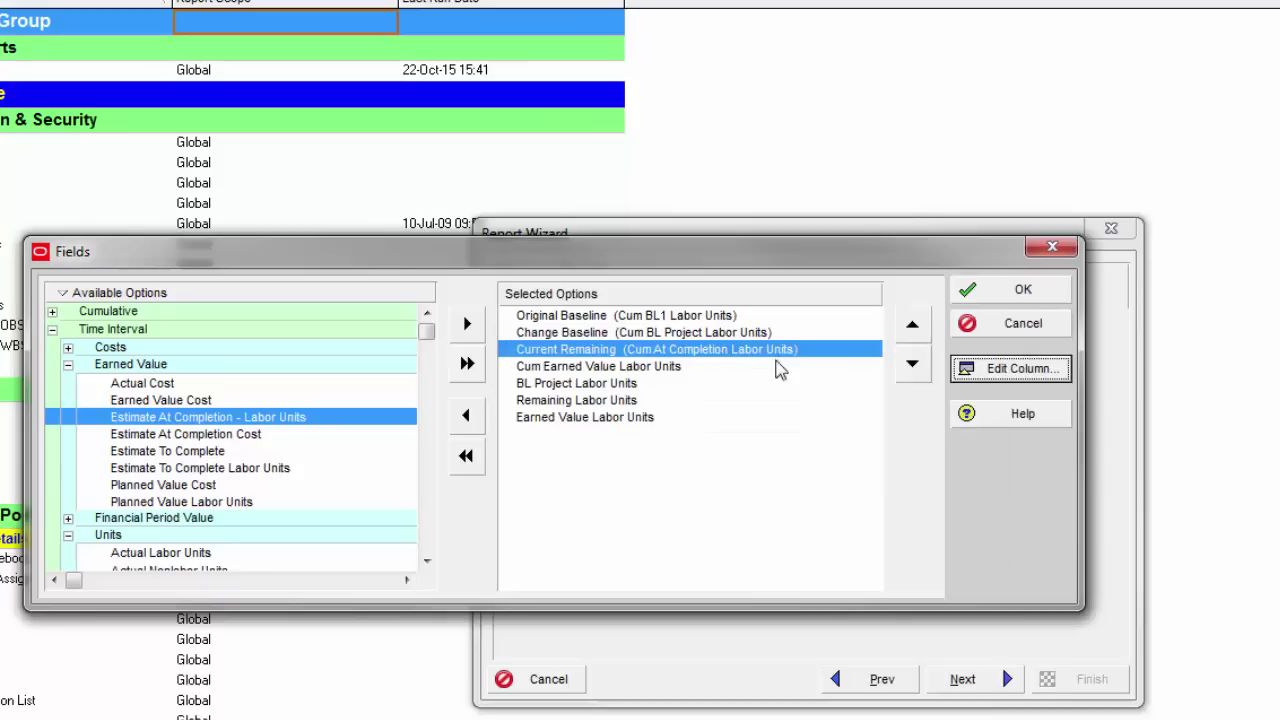
Step: Change the column title of the Cum Earned Value Labor Units field to Current Earned
left_click(680, 370)
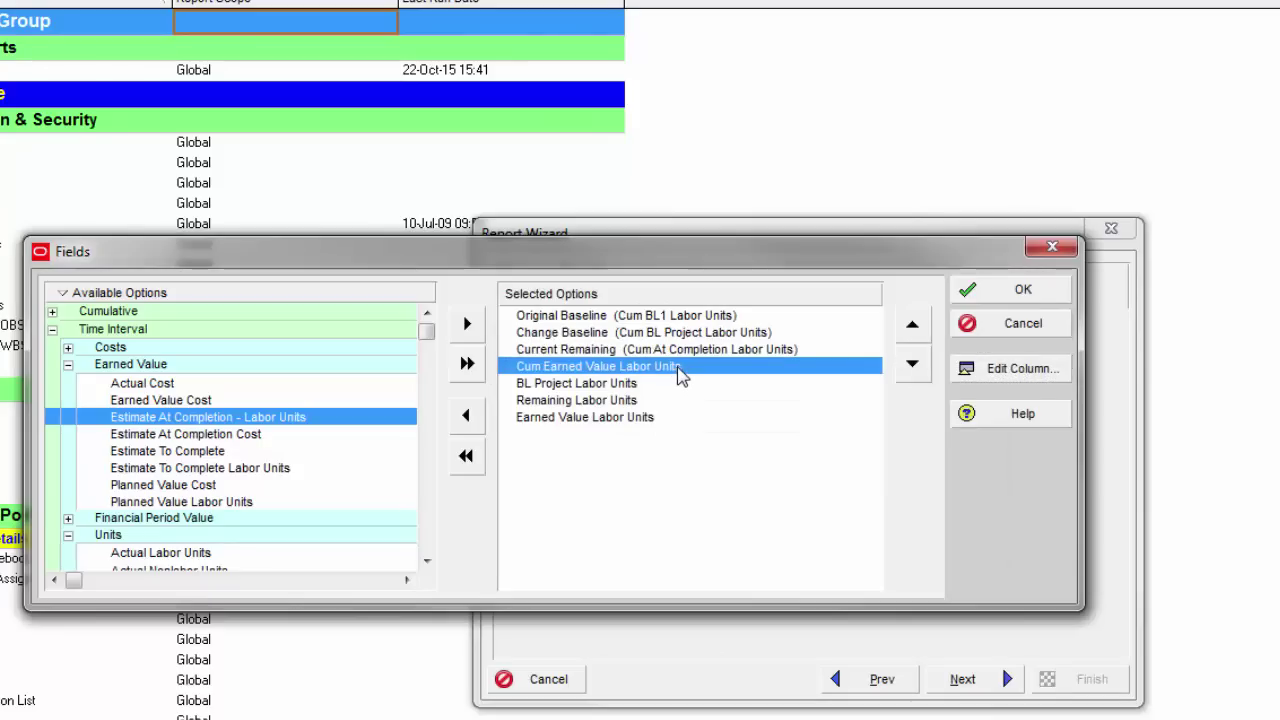
left_click(1022, 370)
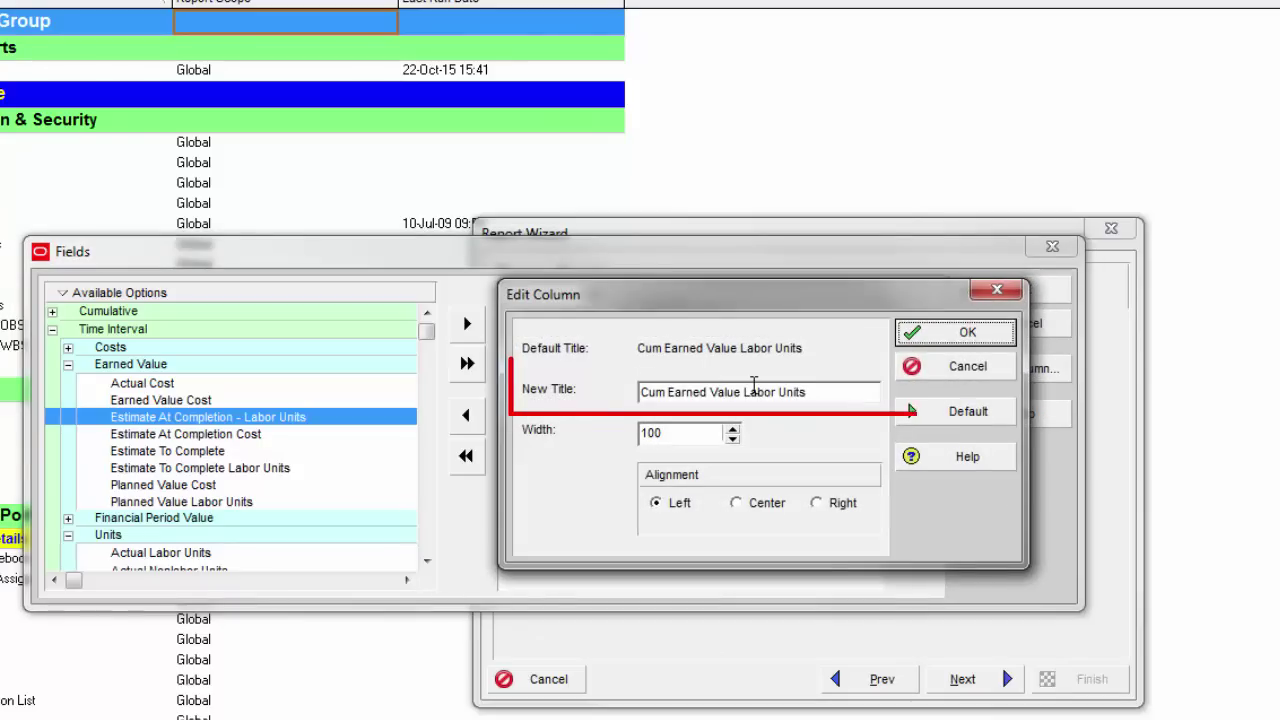
left_click_drag(843, 394, 276, 347)
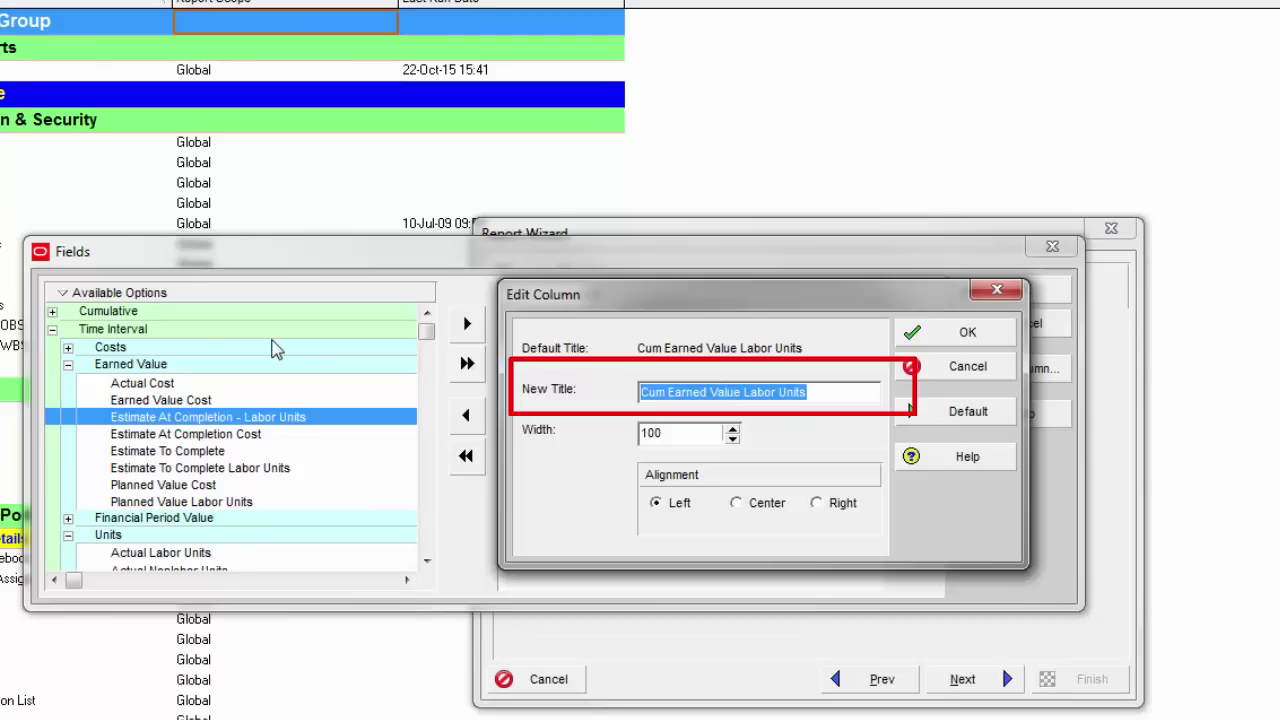
type("Current Earned")
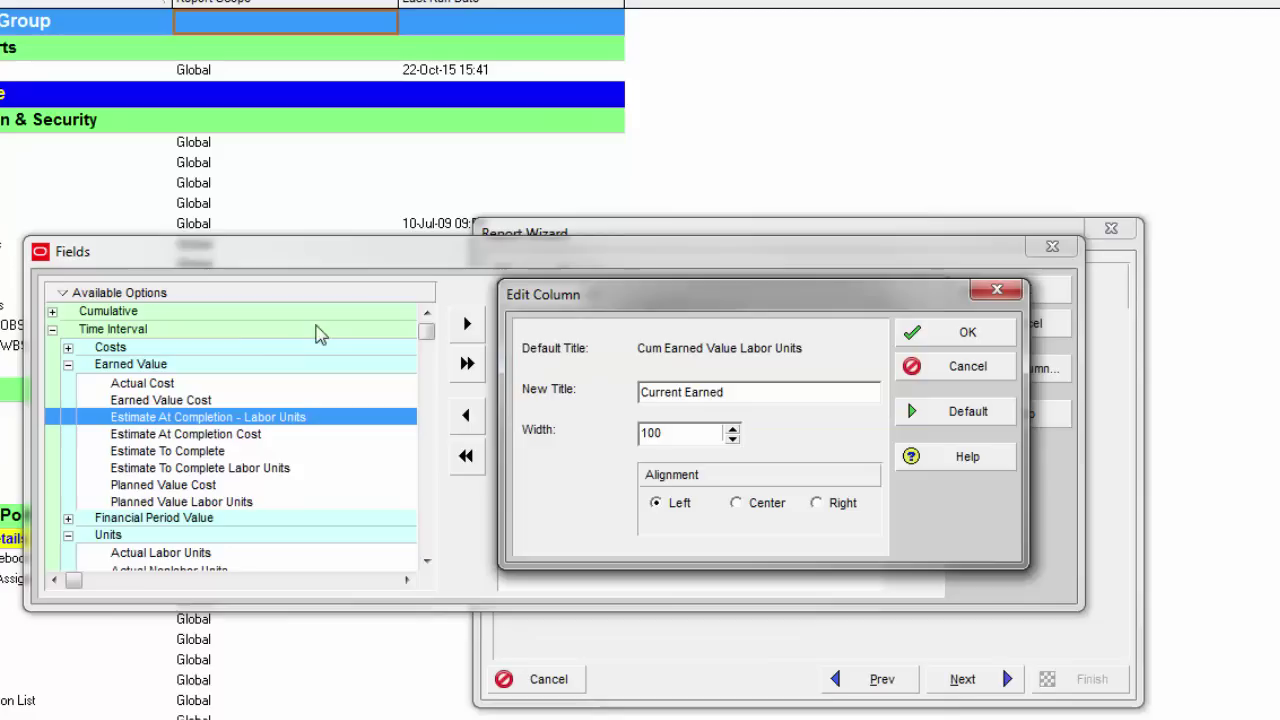
left_click(1003, 333)
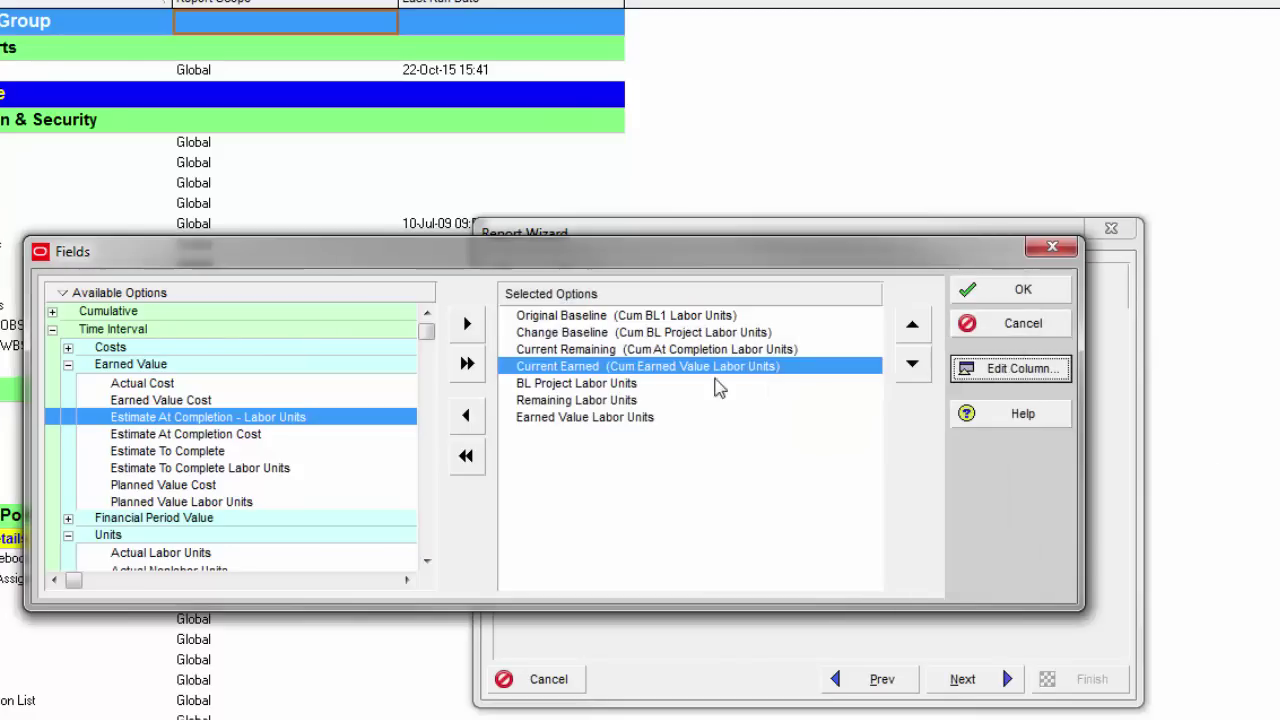
Step: Change the column title of the non-cumulative BL Project Labor Units field to Change Baseline Daily
left_click(567, 385)
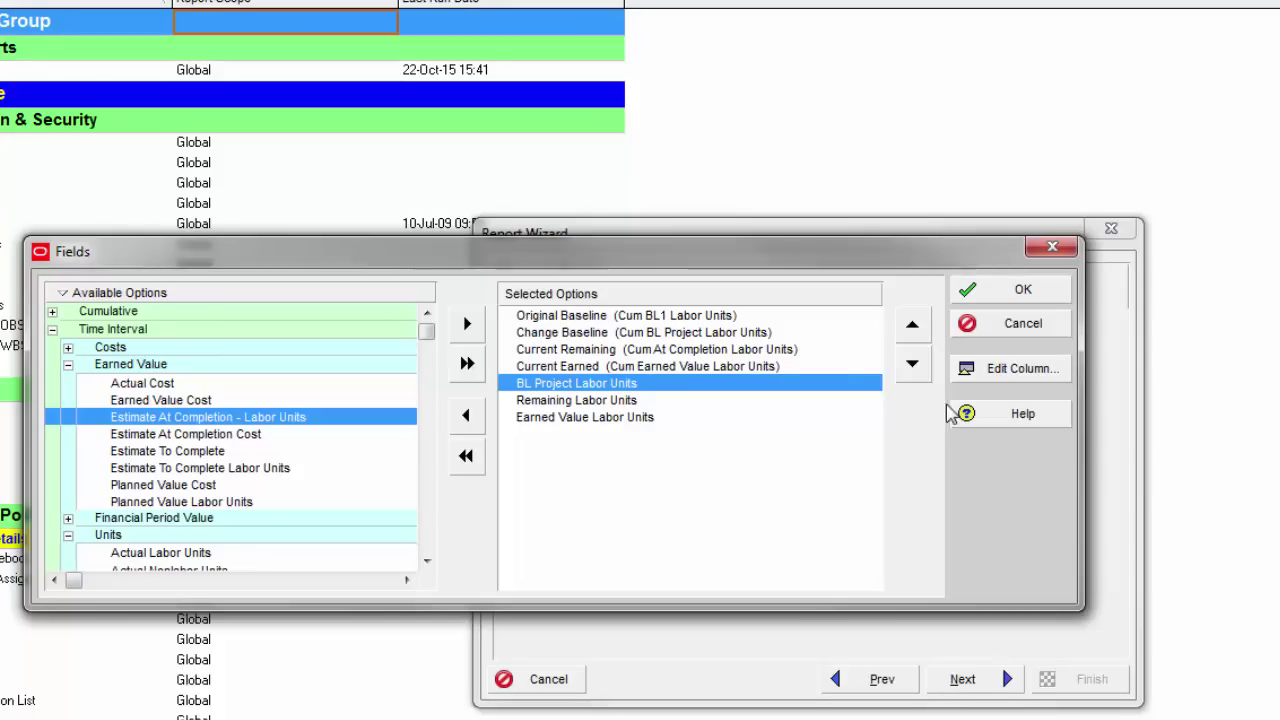
left_click(1030, 370)
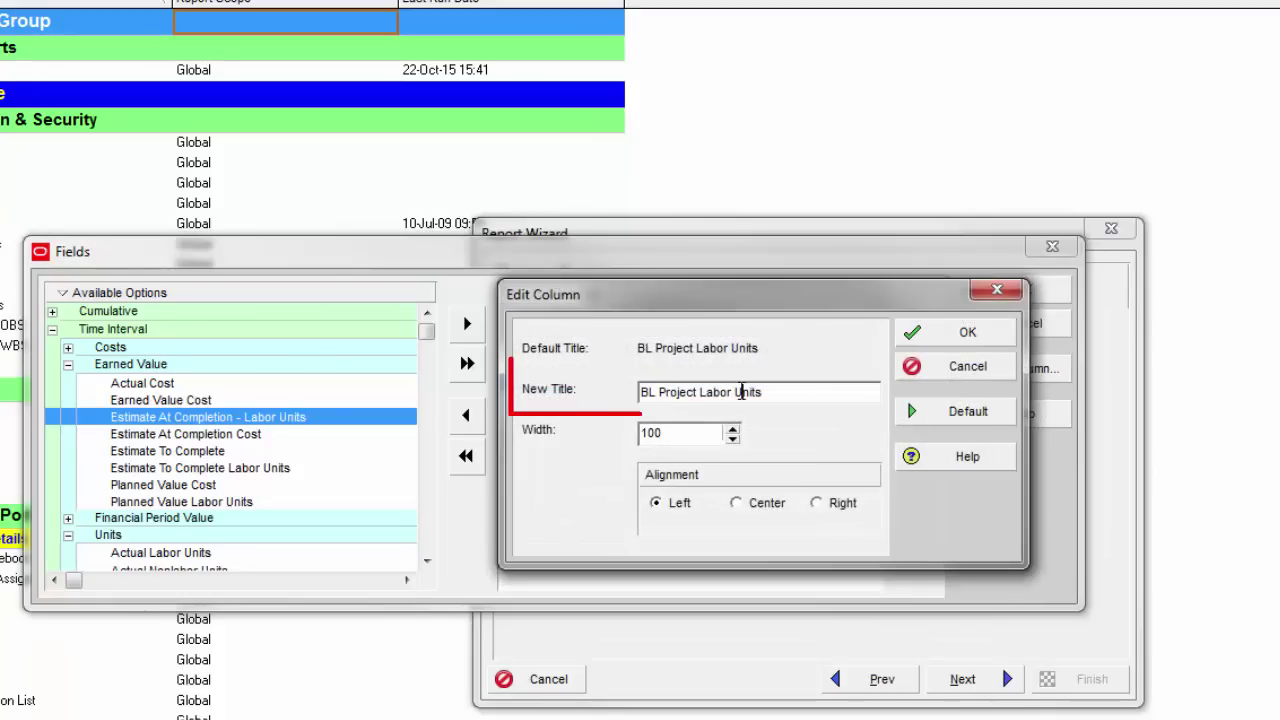
left_click_drag(820, 391, 228, 318)
type("Ch")
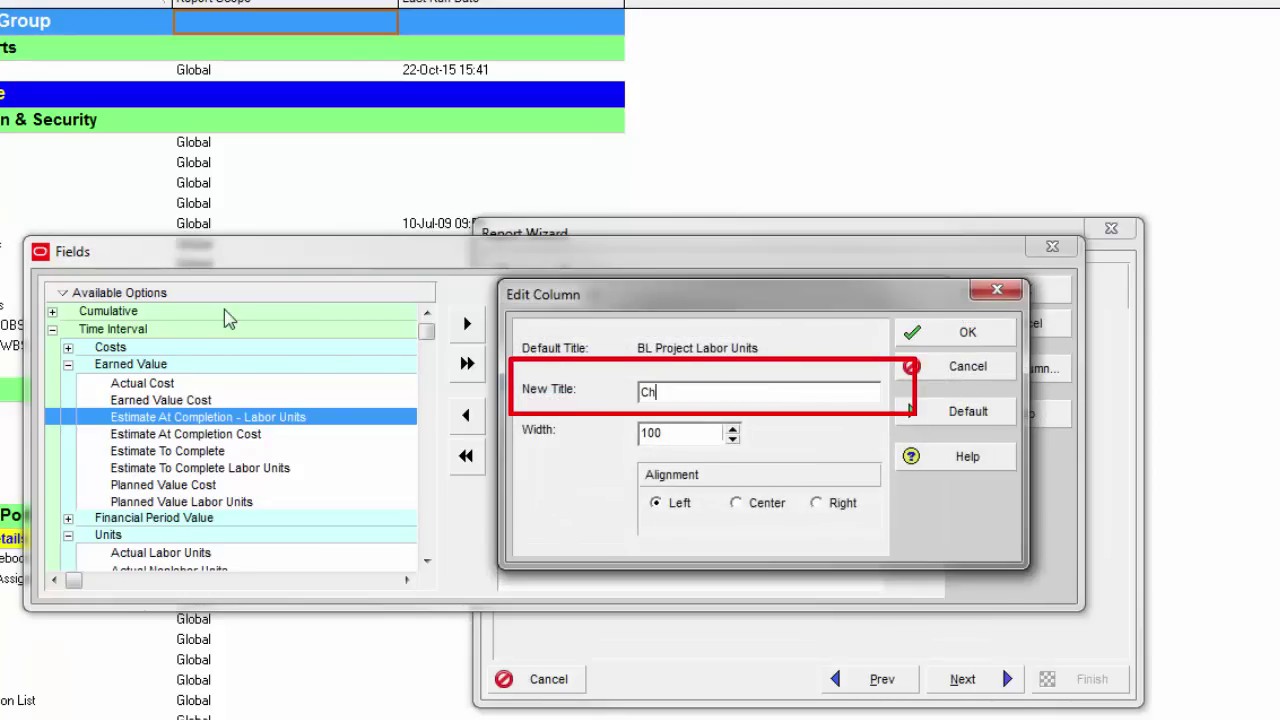
type("ange Baseline Daily")
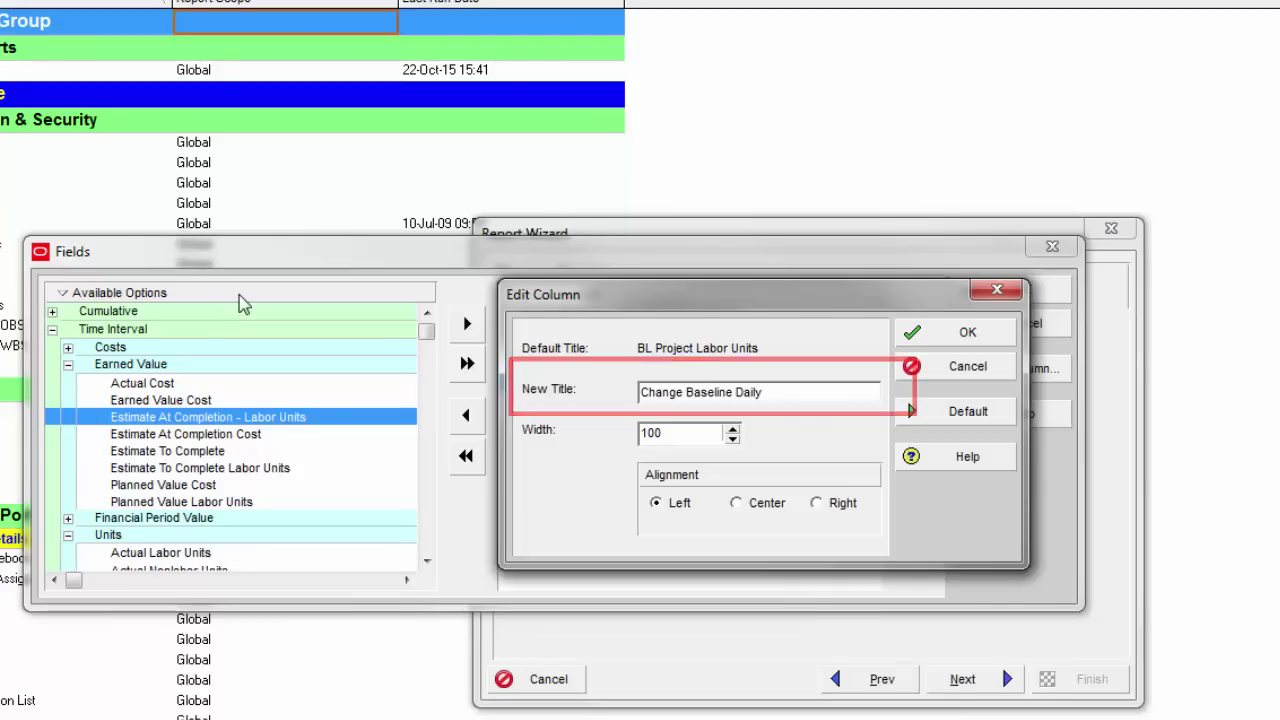
left_click(990, 332)
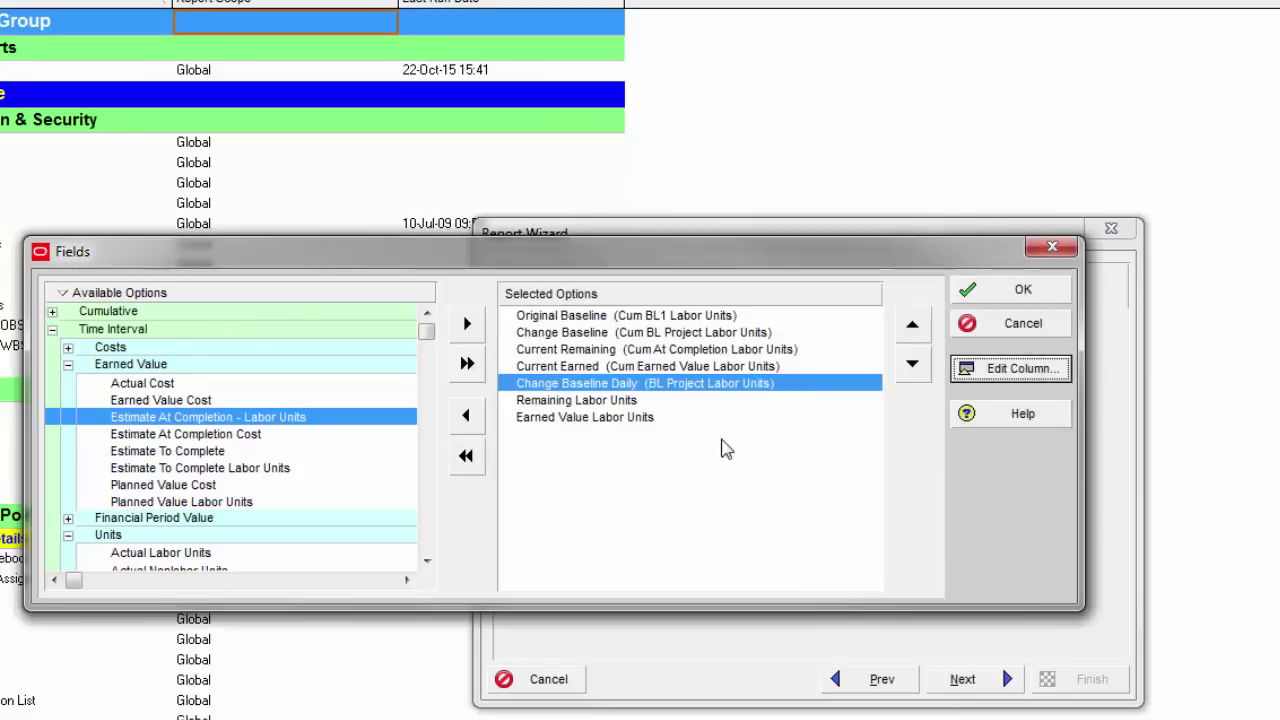
Step: Change the column title of the Remaining Labor Units field to Remaining Daily
left_click(623, 401)
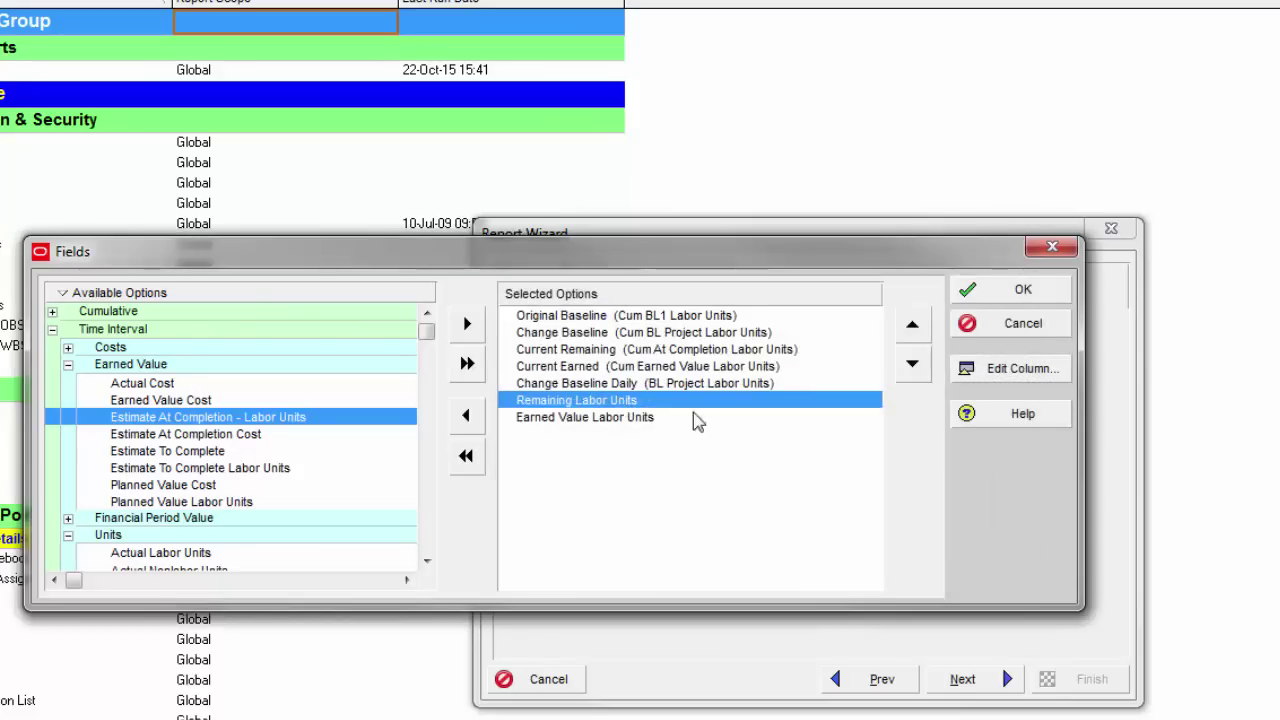
left_click(1053, 372)
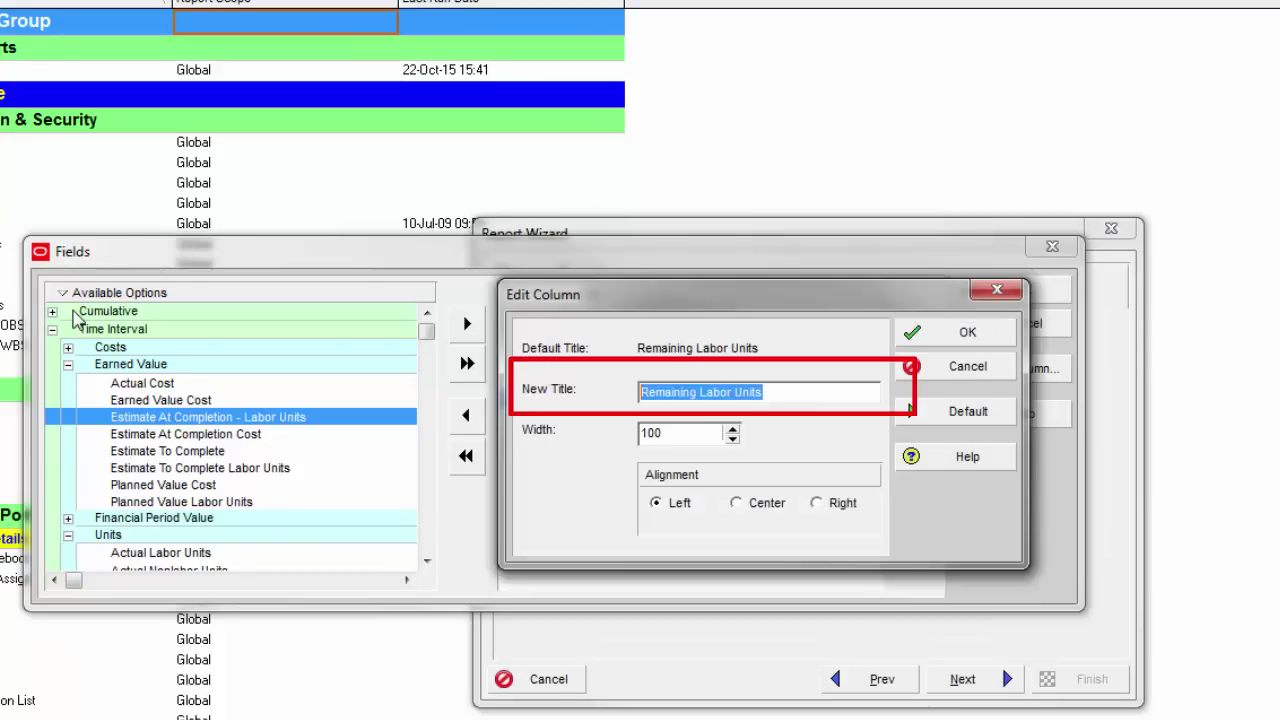
type("Reamin")
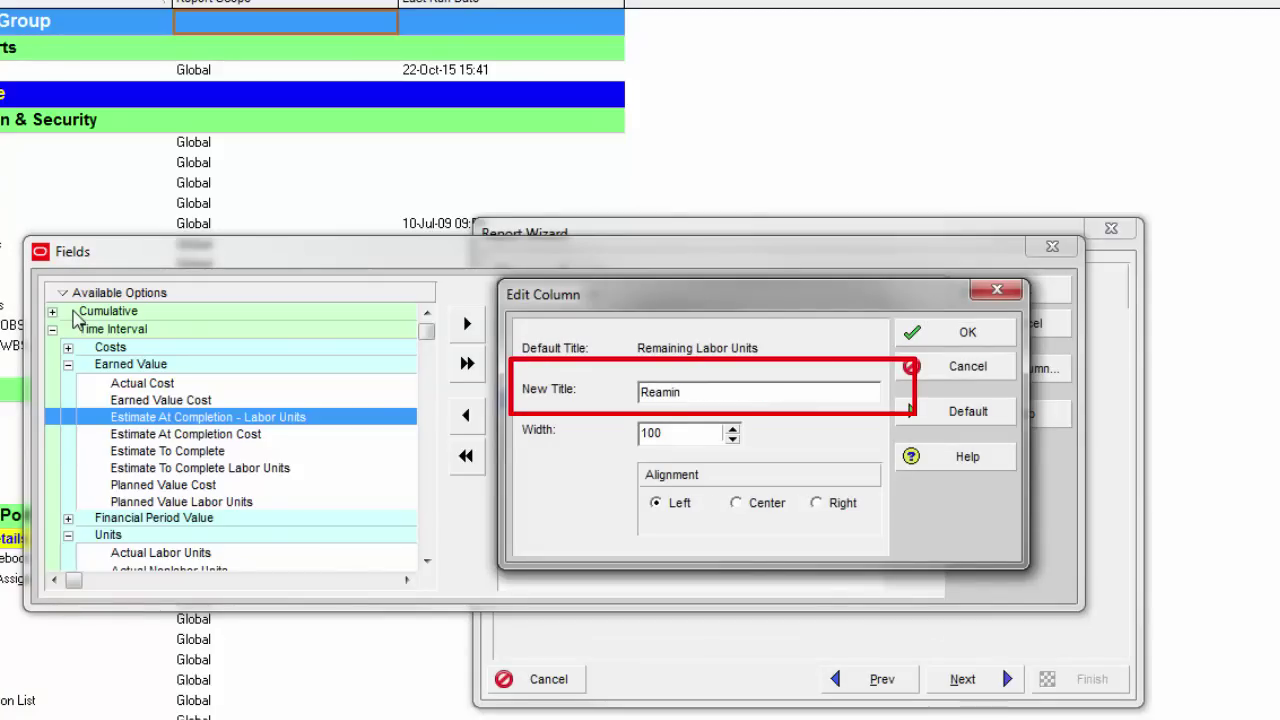
key("BackSpace")
key("BackSpace")
key("BackSpace")
type("maining Daily")
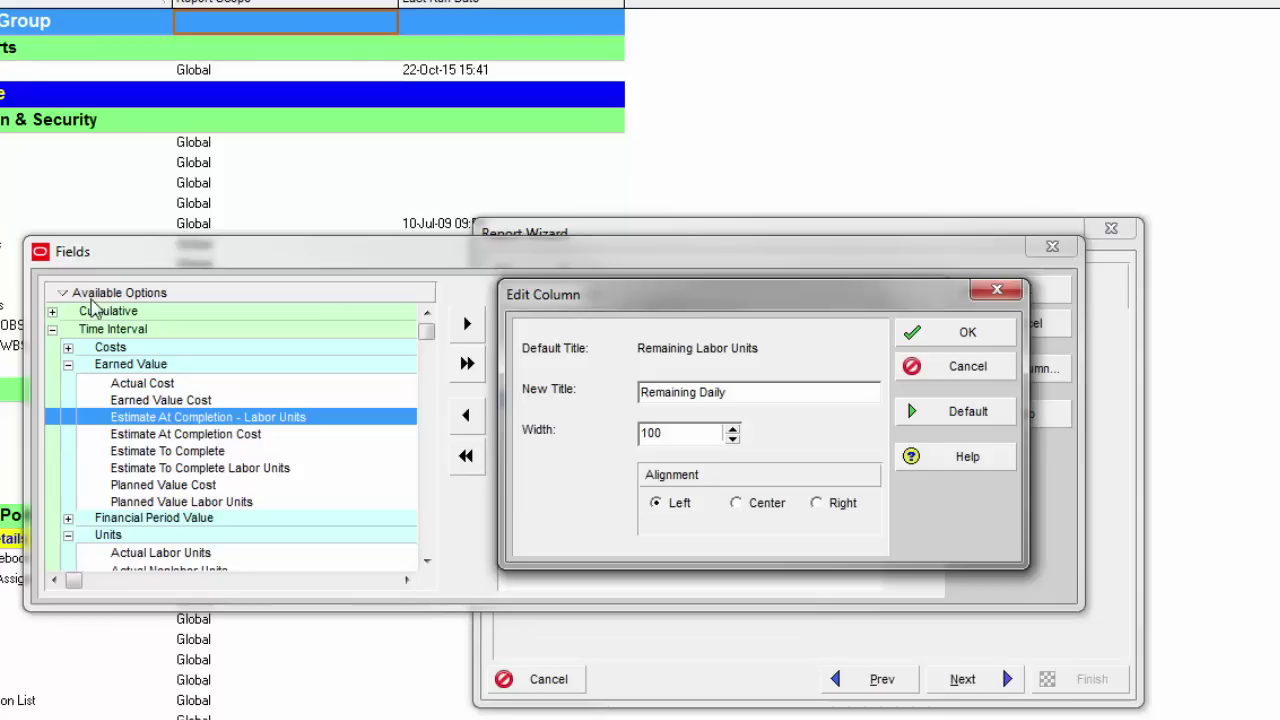
left_click(962, 332)
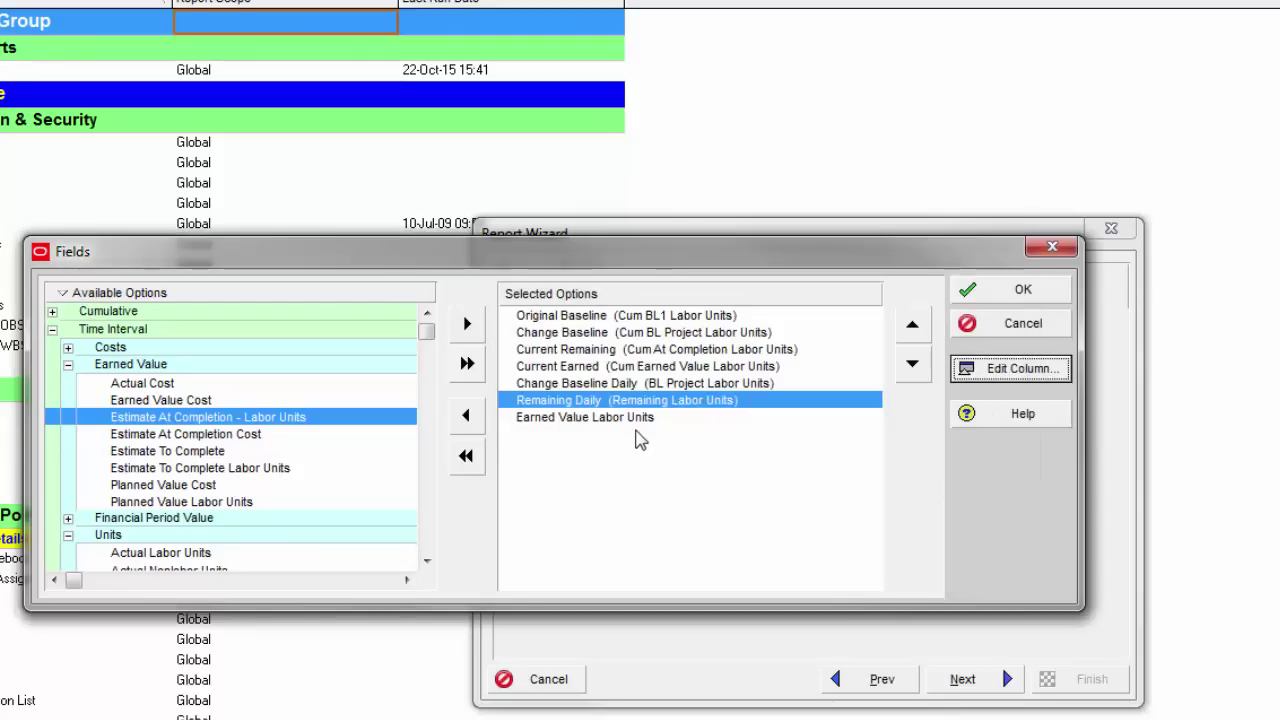
Step: Change the column title of the non-cumulative Earned Value Labor Units field to Earned Daily and accept the time interval field selection
left_click(628, 420)
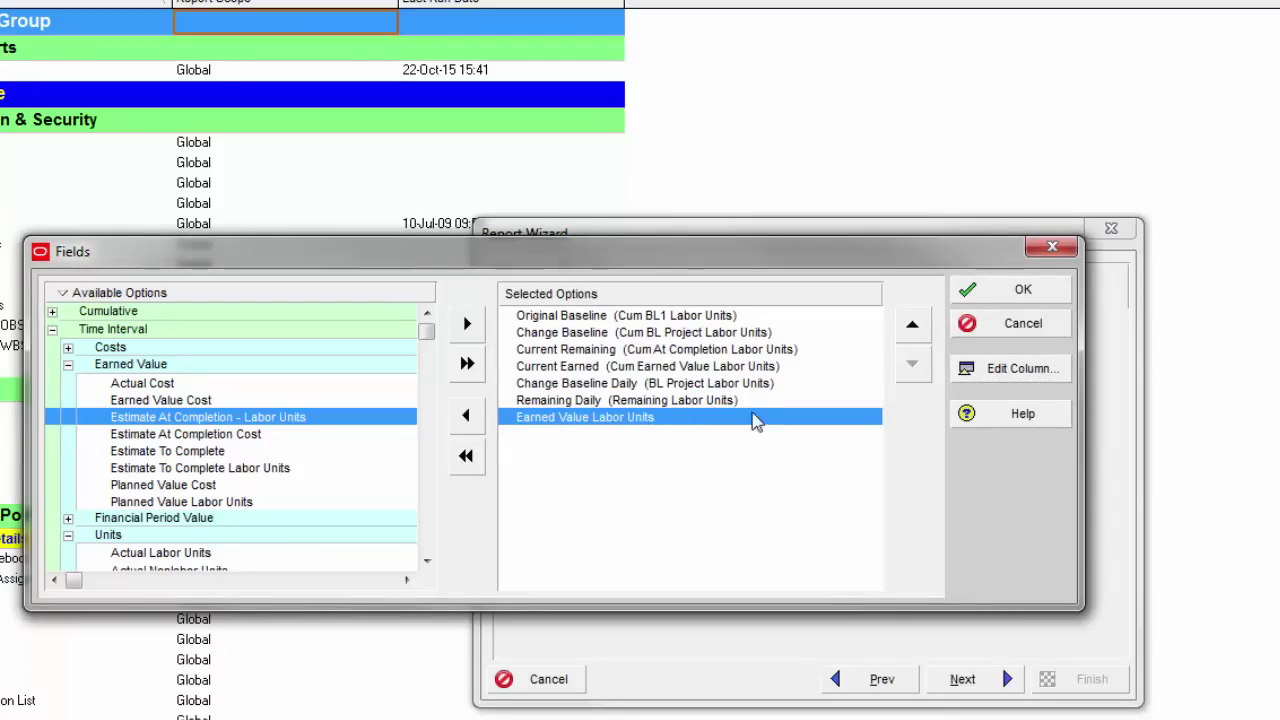
left_click(1017, 368)
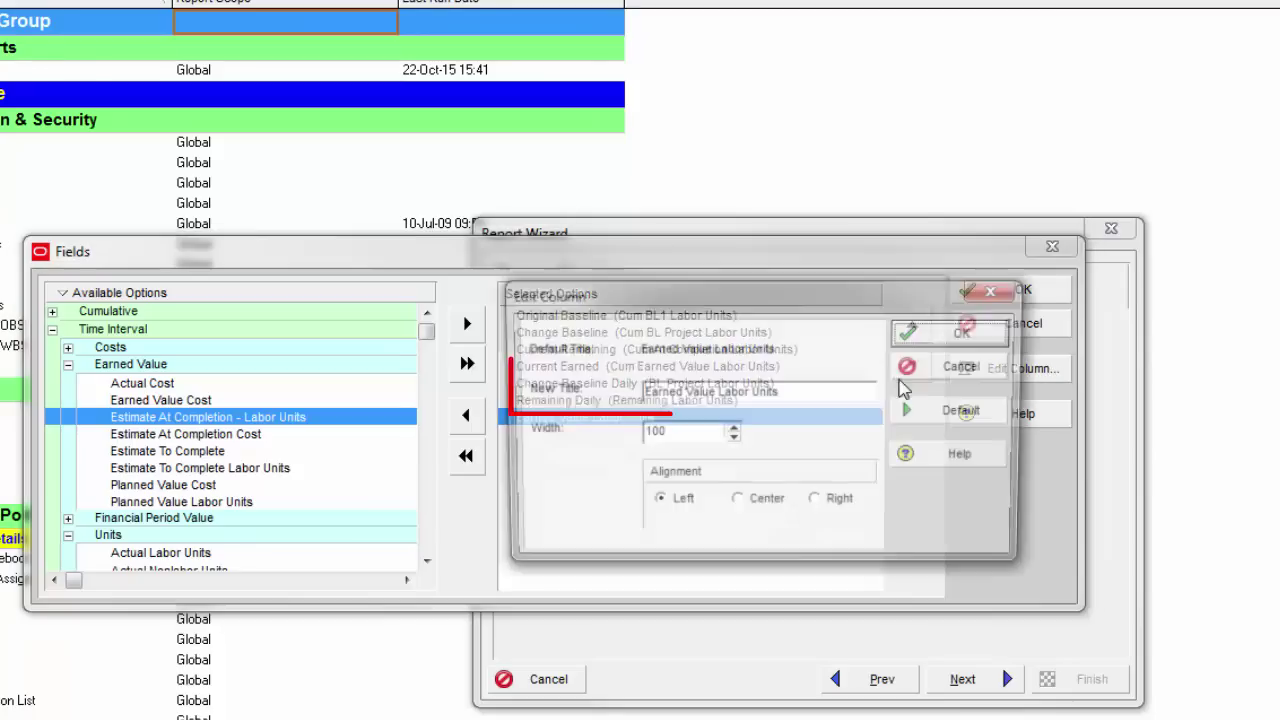
left_click_drag(825, 394, 228, 325)
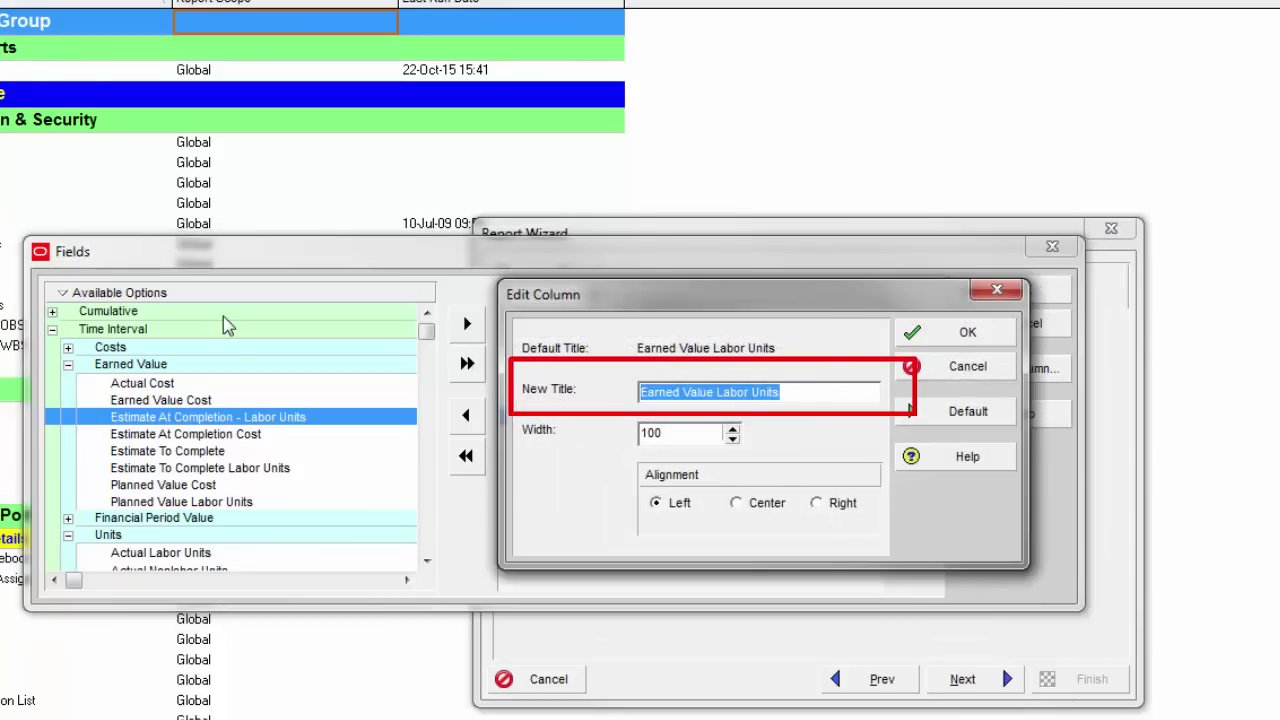
type("Earned Daily")
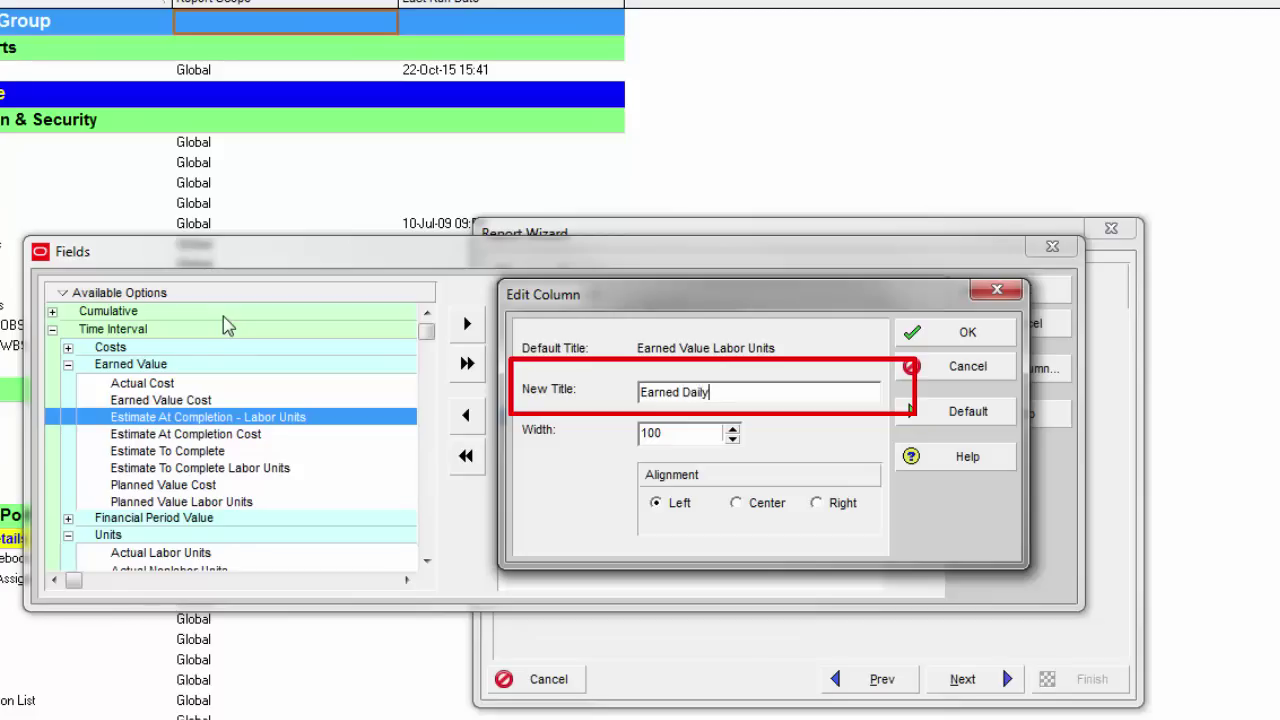
left_click(968, 332)
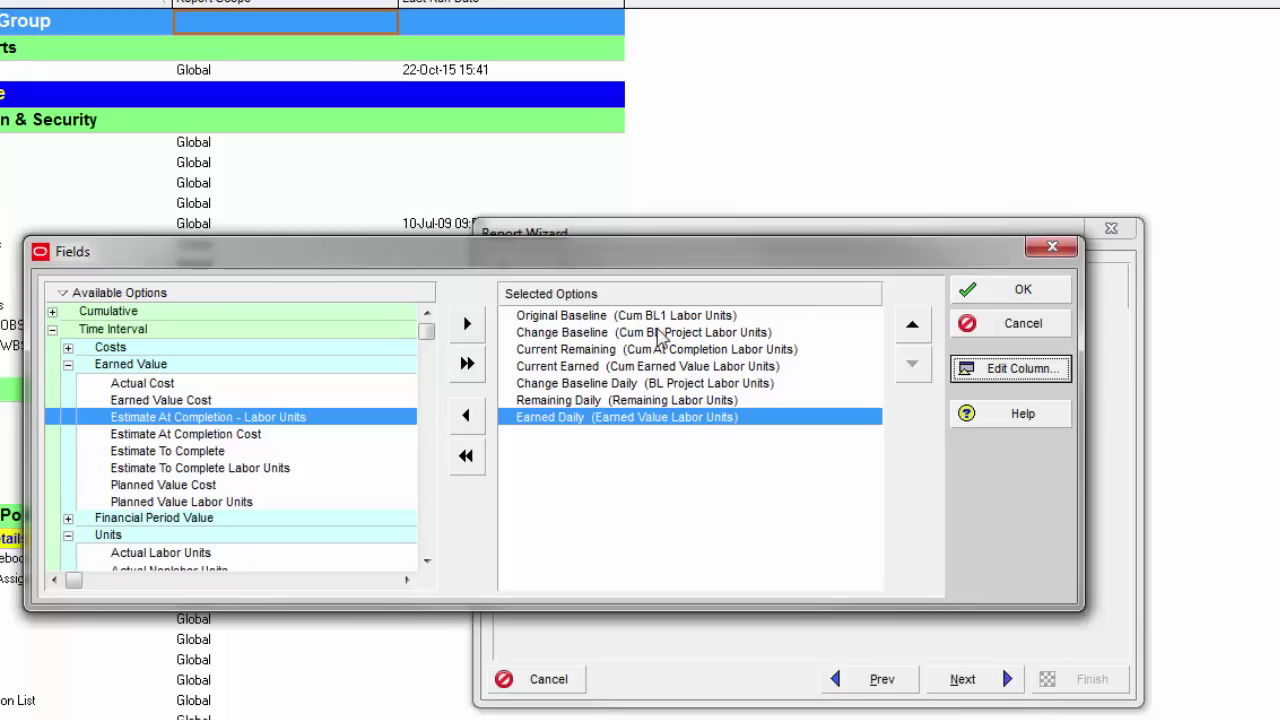
left_click(1003, 298)
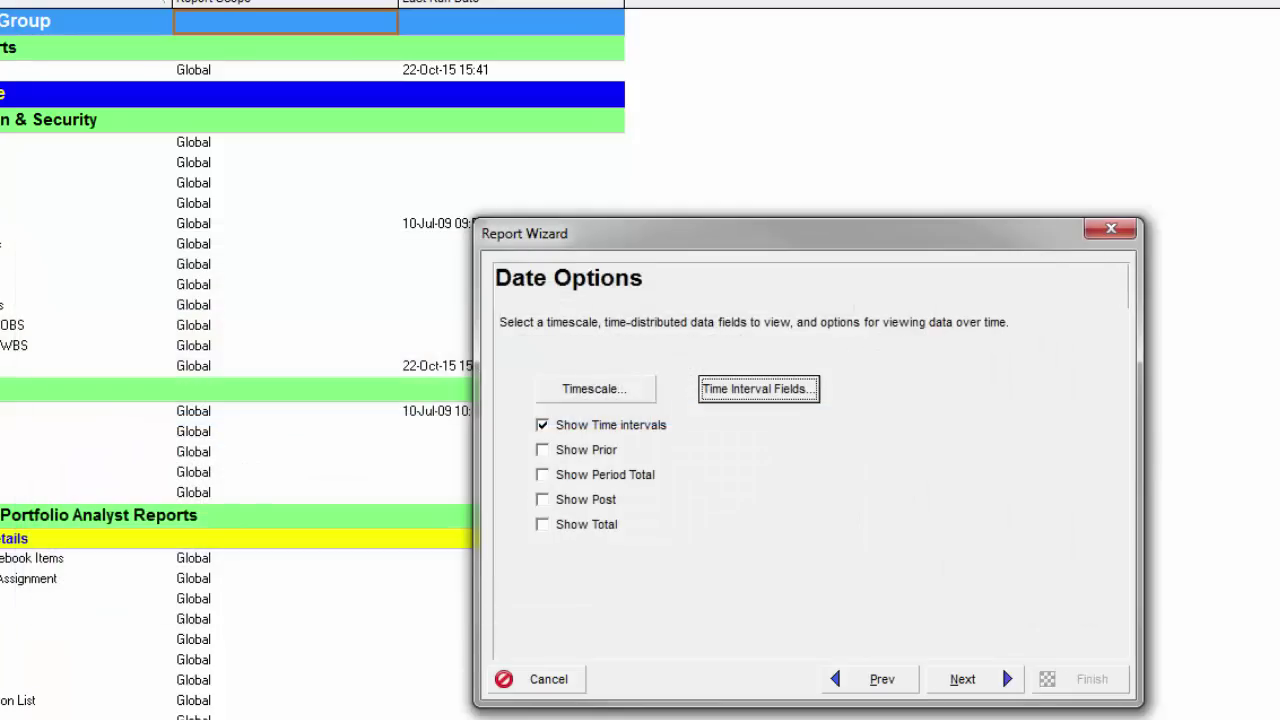
Step: Continue past the date options and title the report TA-01 - S-Curve Data
left_click(962, 679)
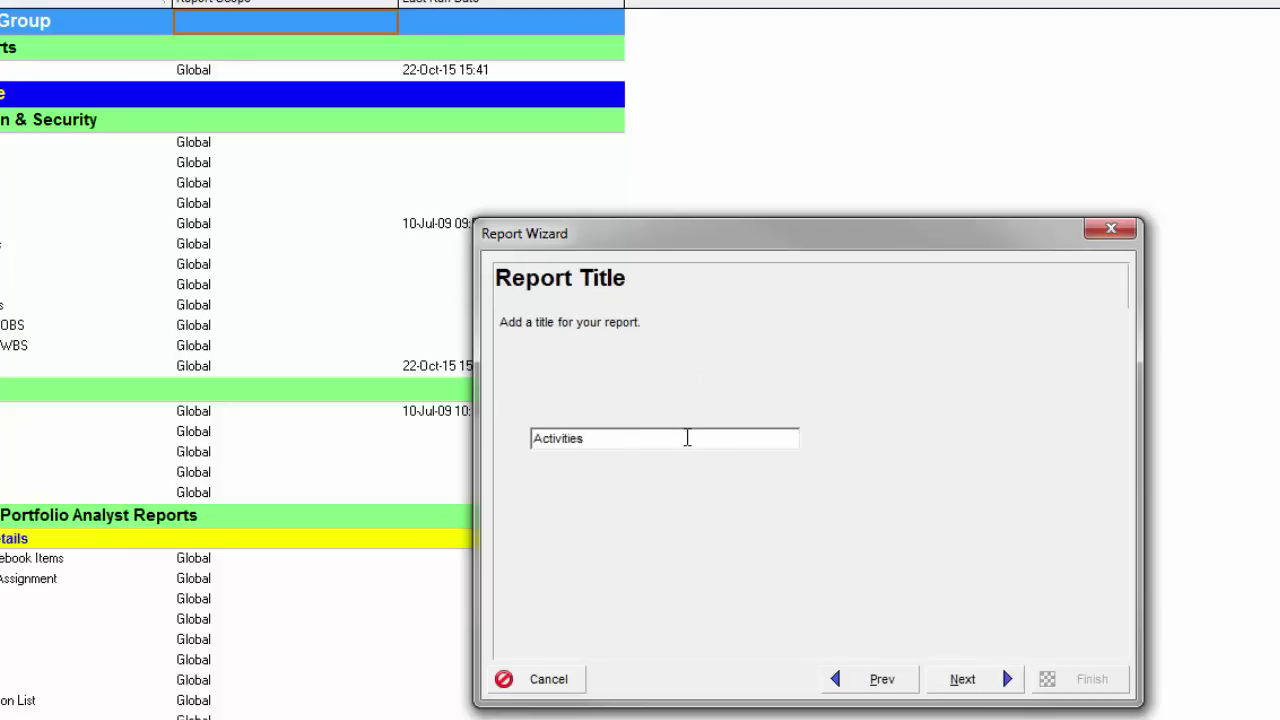
left_click_drag(686, 437, 306, 428)
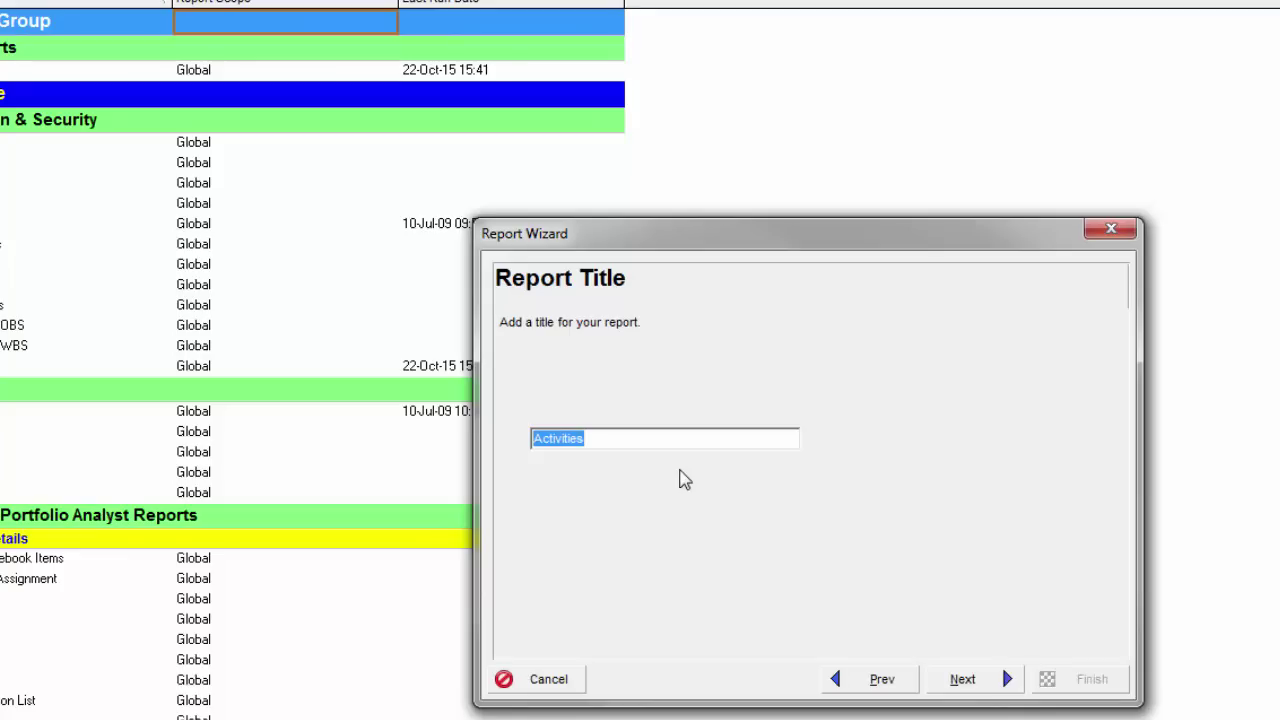
type("TA")
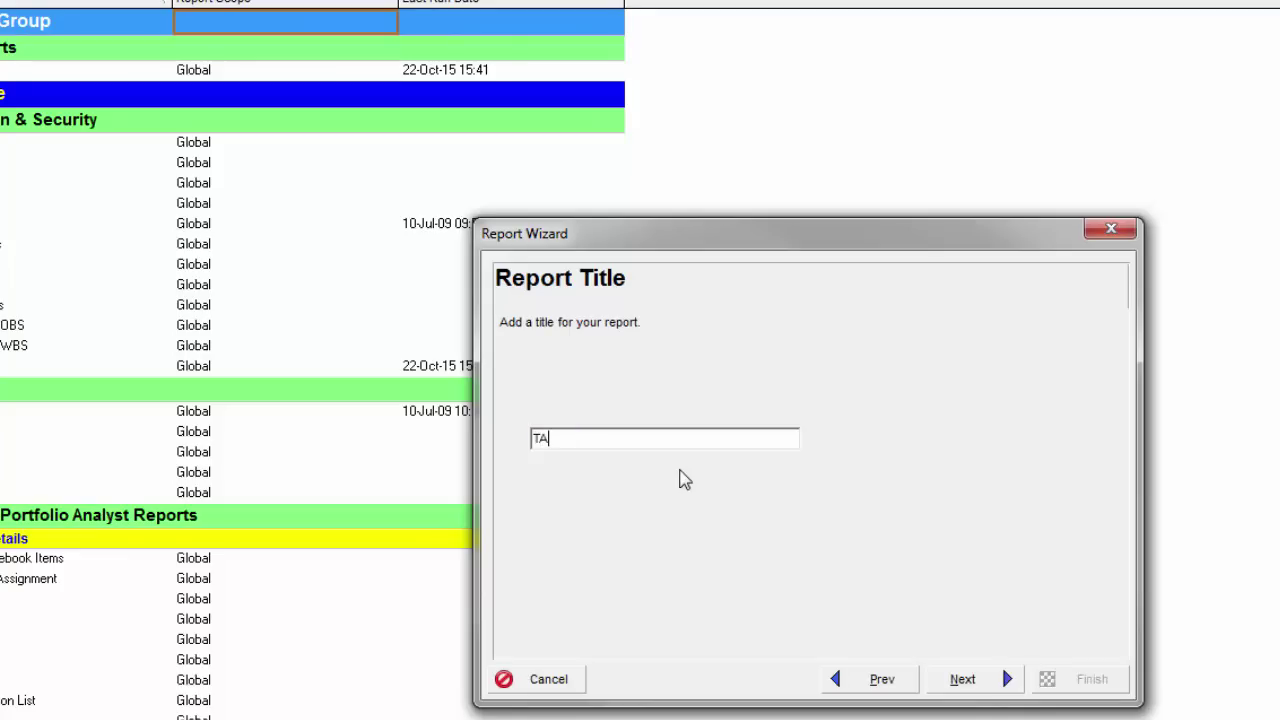
type("-01 - S-Curve Data")
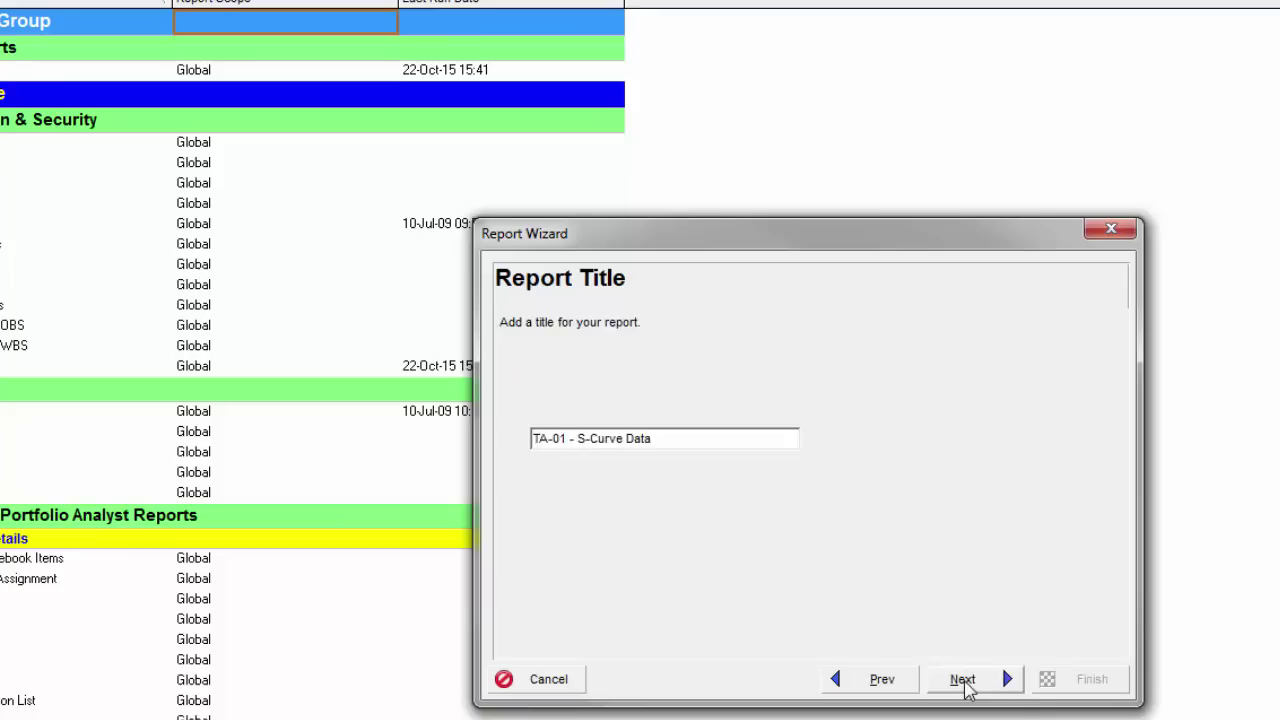
Step: Generate the TA-01 - S-Curve Data report and run it to a print preview to examine the time-distributed values
left_click(962, 680)
left_click(680, 426)
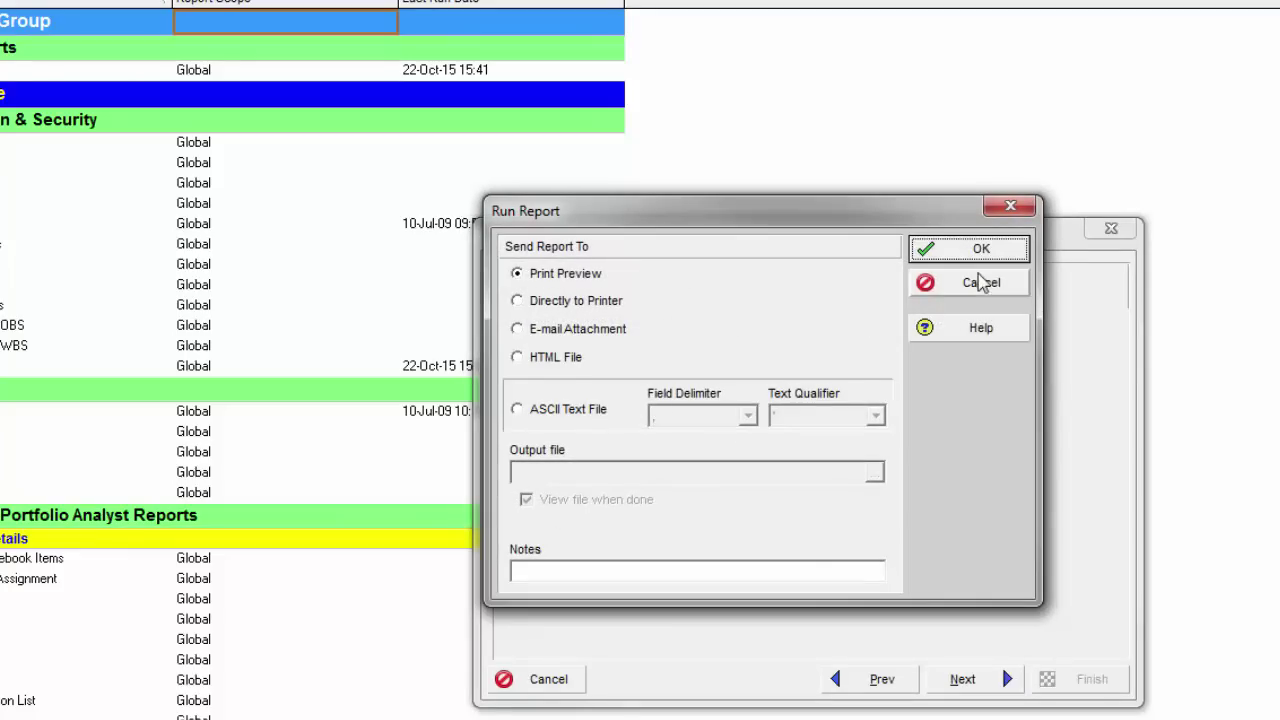
left_click(978, 250)
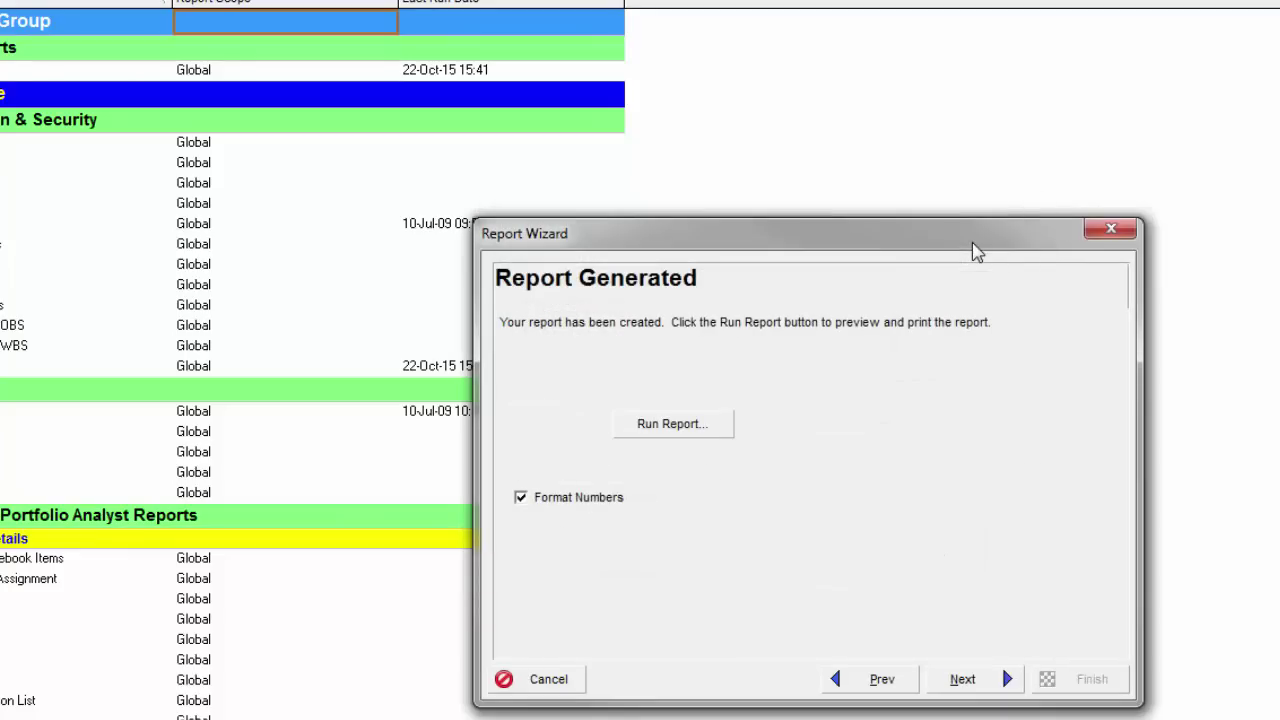
left_click(679, 277)
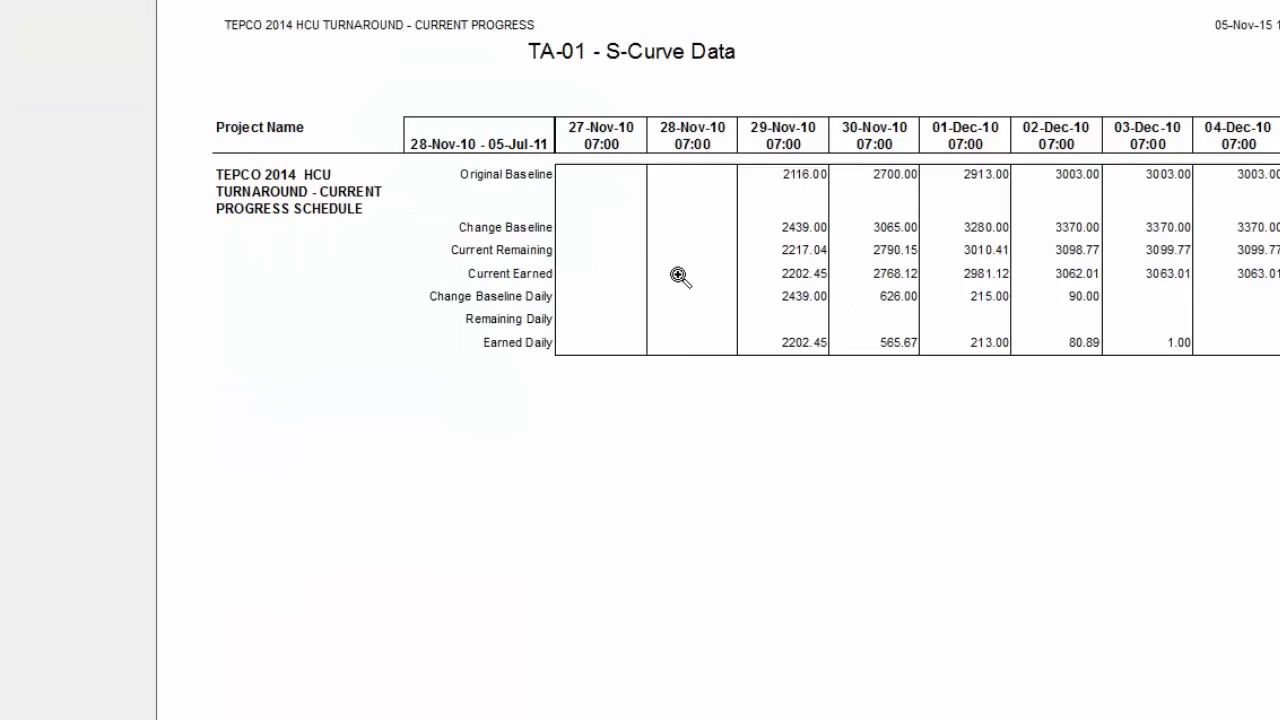
left_click(679, 277)
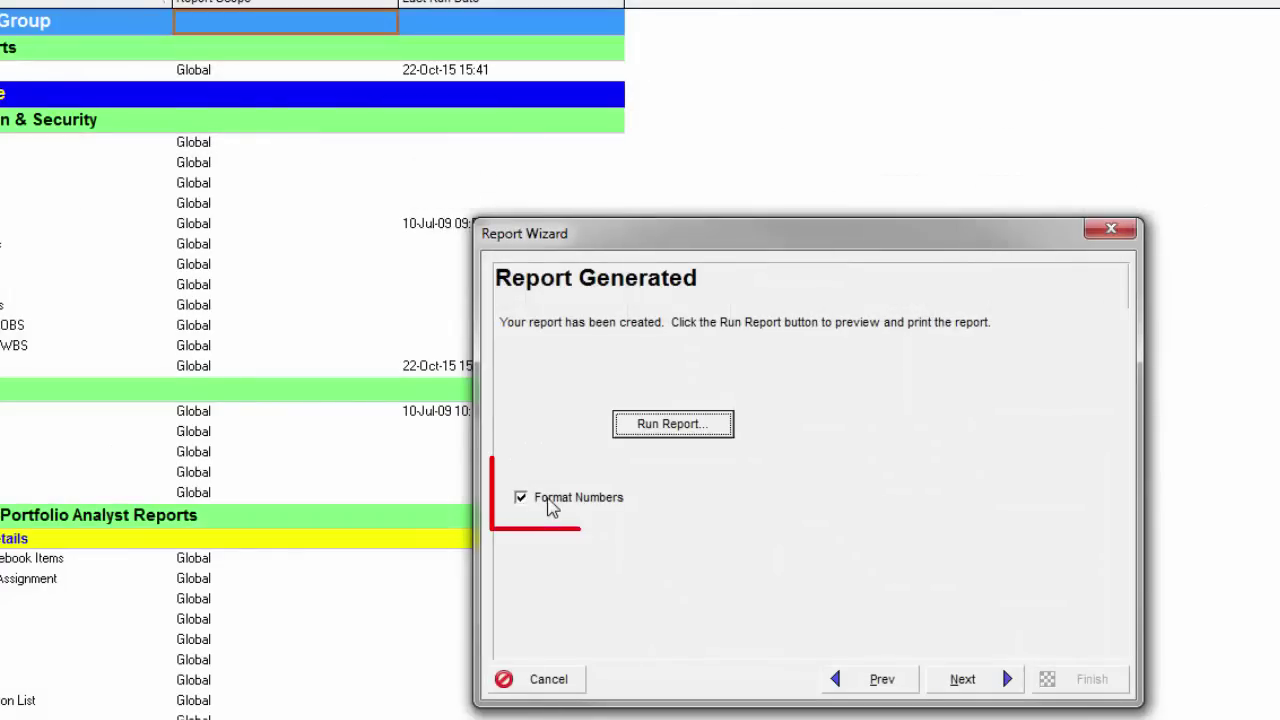
Step: Turn off Format Numbers for the generated report, save it and finish the report wizard
left_click(552, 505)
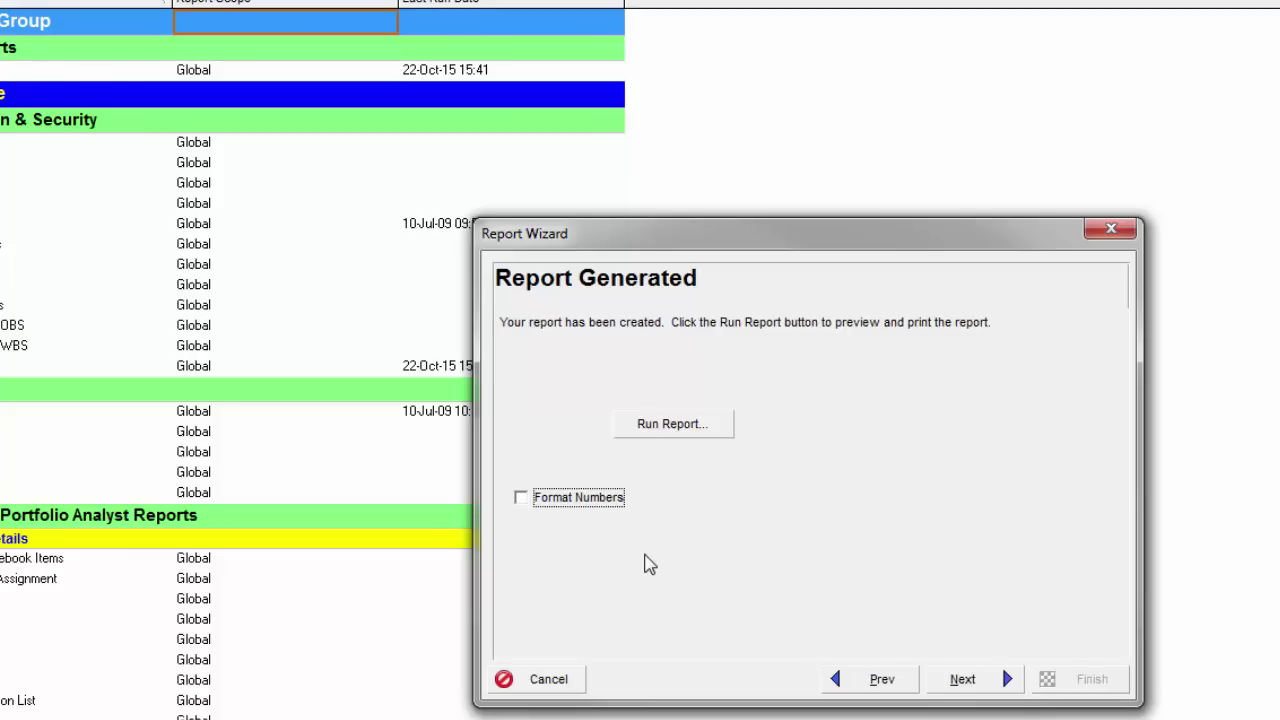
left_click(962, 679)
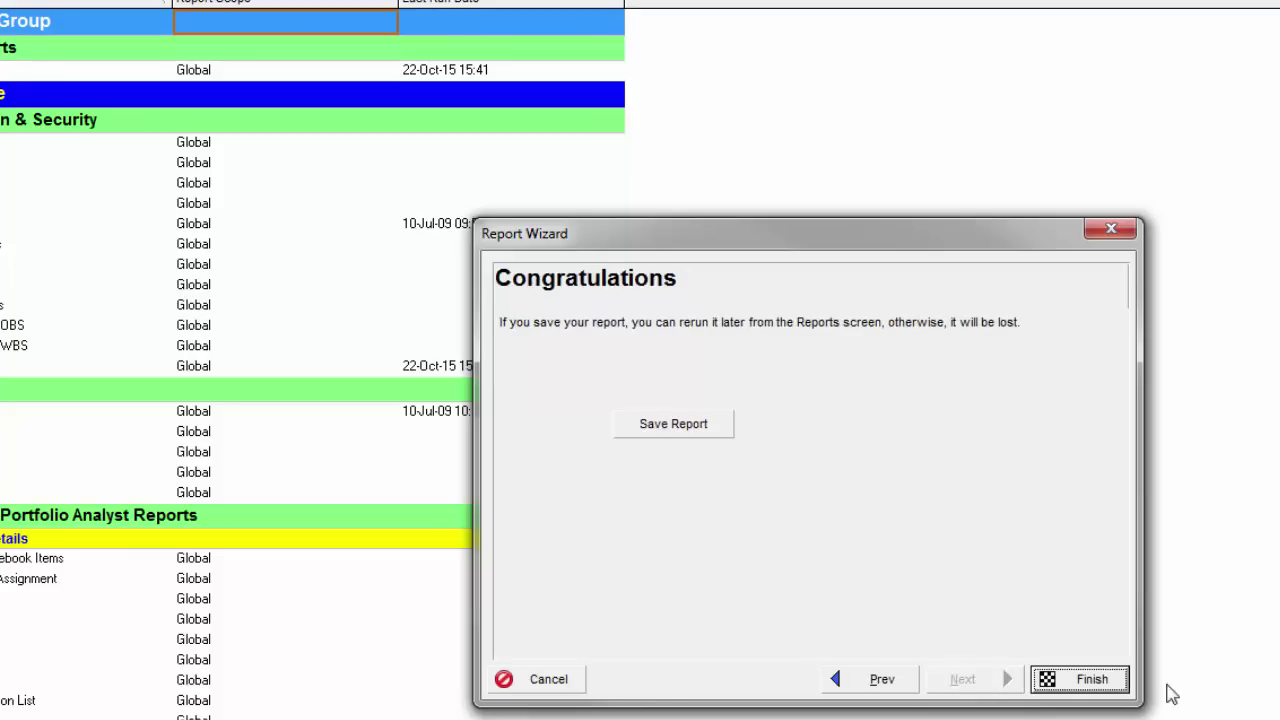
left_click(668, 428)
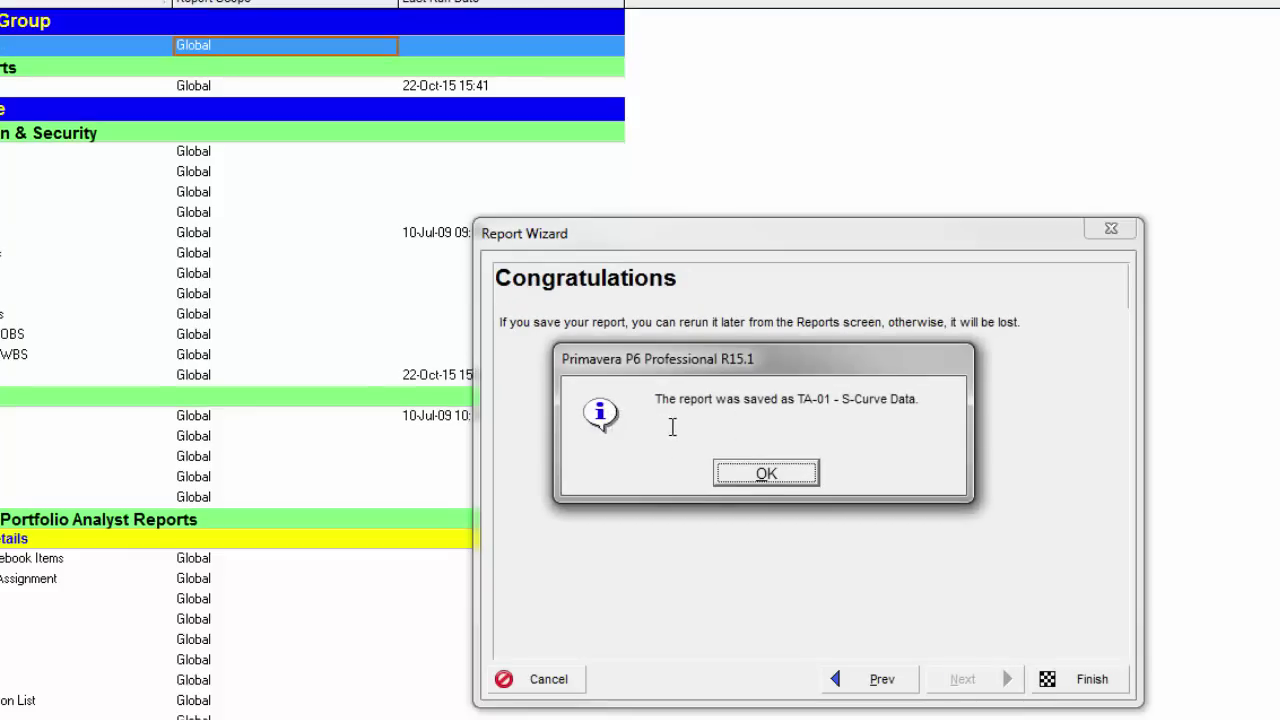
left_click(766, 474)
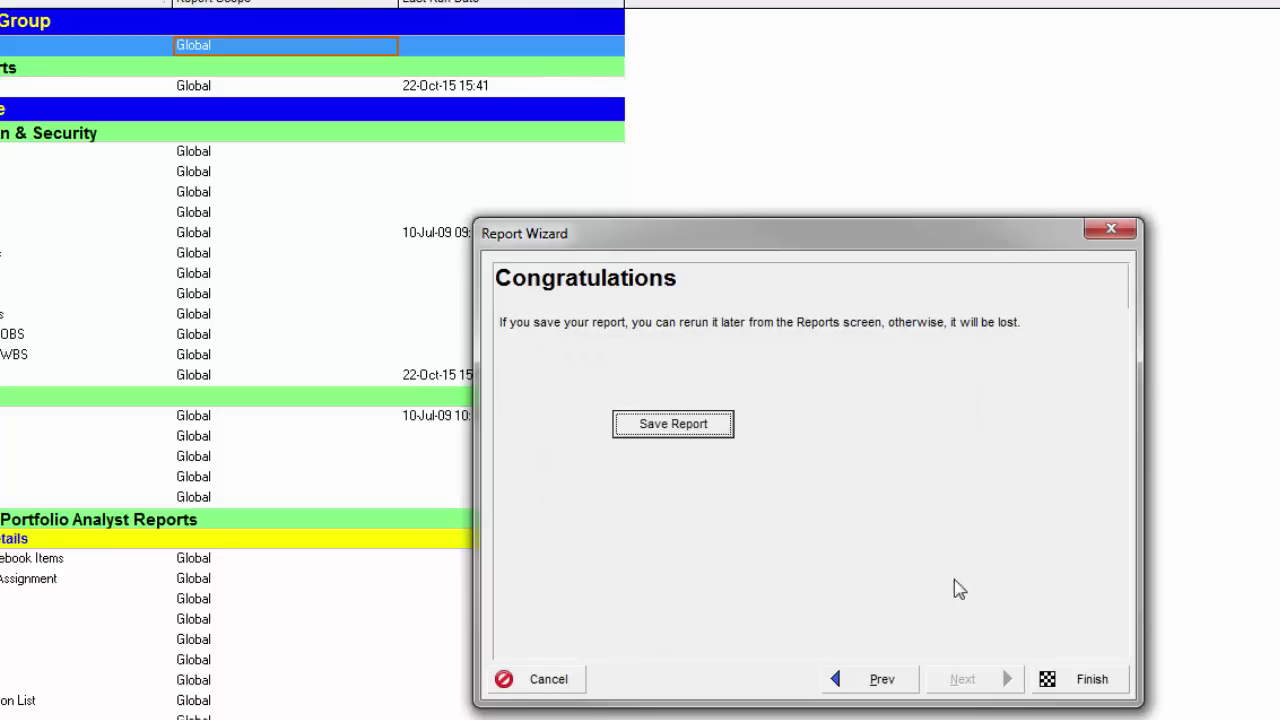
left_click(1079, 682)
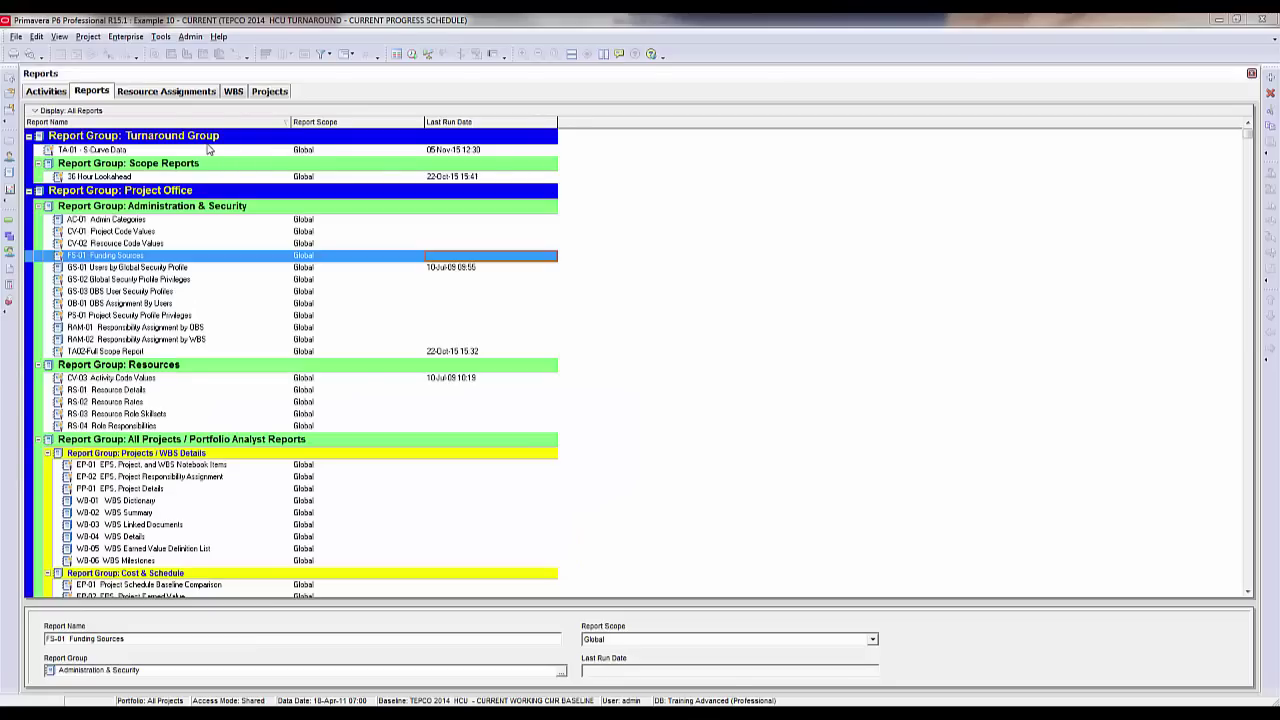
Step: Run the TA-01 - S-Curve Data report to the comma-delimited ASCII text file TA-01 - S-Curve Data.csv, overwriting the existing file
left_click(208, 151)
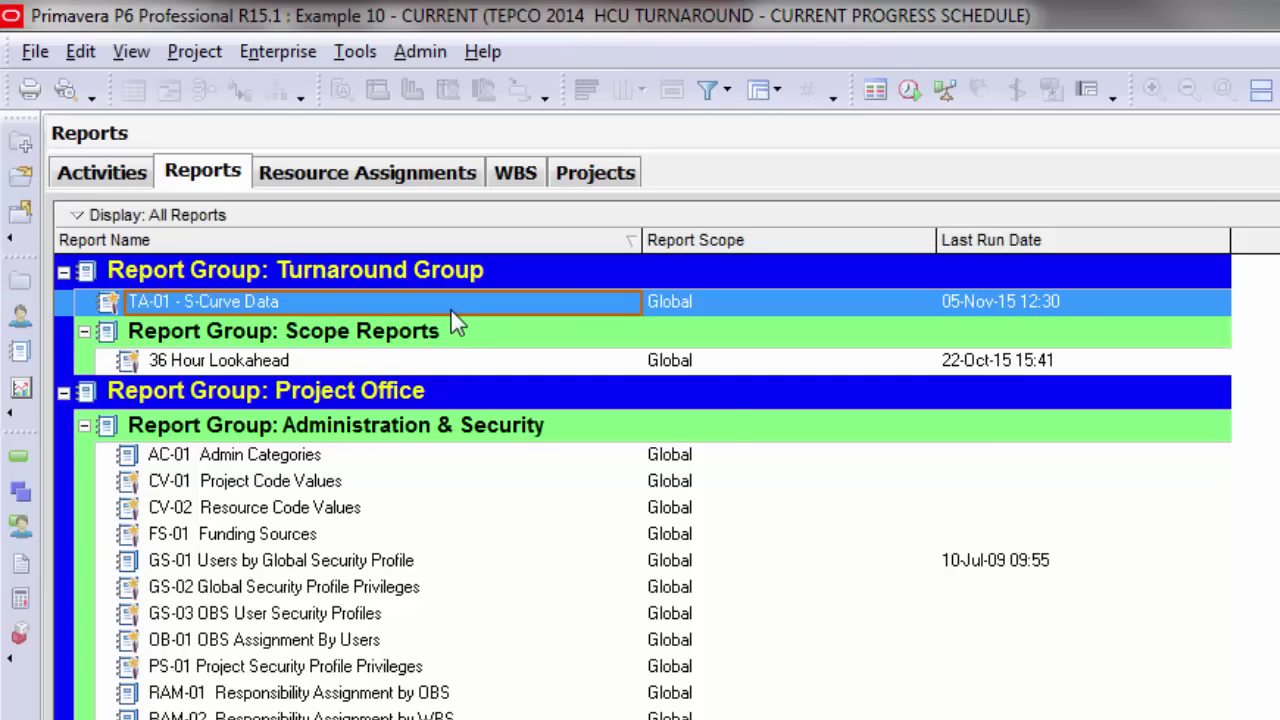
right_click(456, 304)
mouse_move(642, 335)
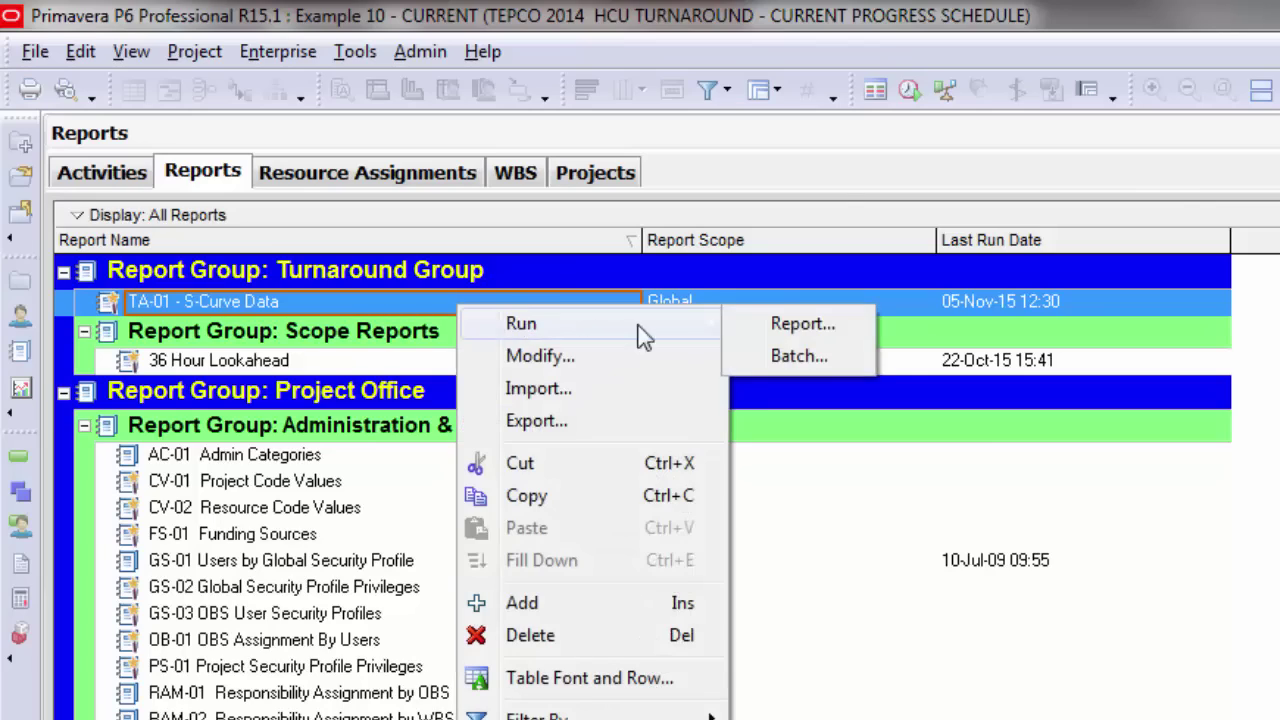
left_click(805, 333)
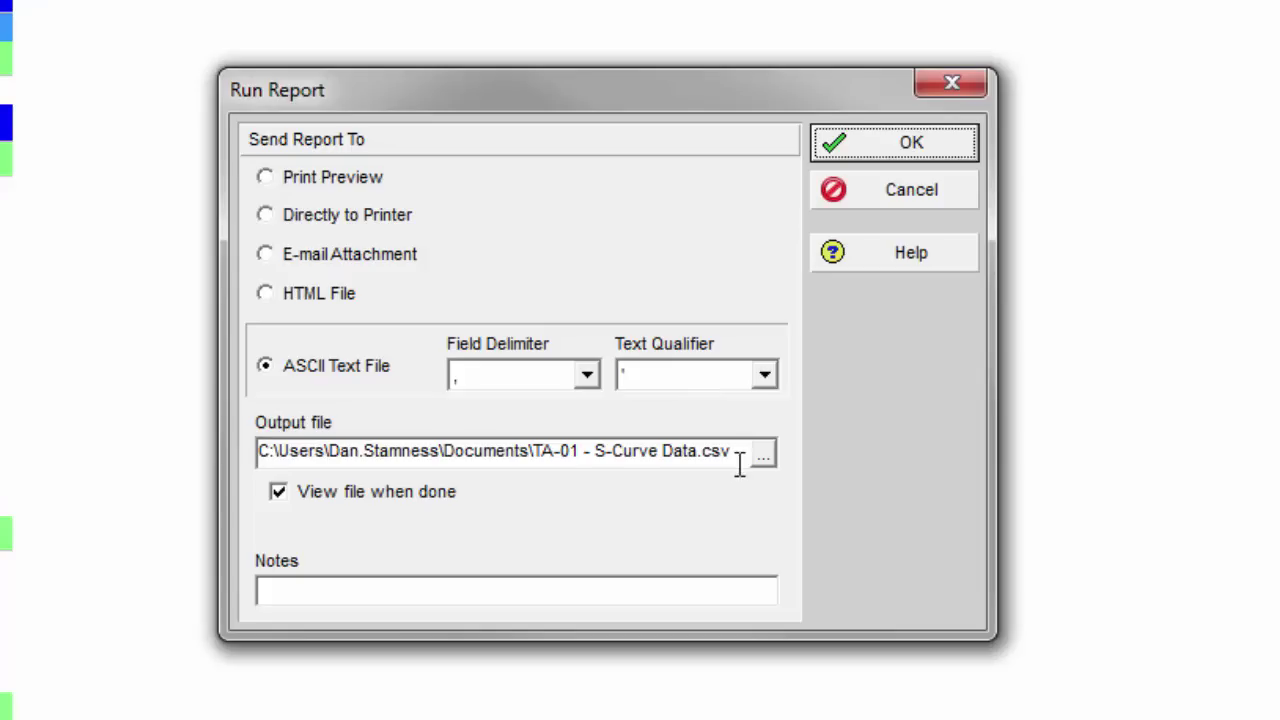
left_click(712, 452)
left_click_drag(708, 453, 786, 463)
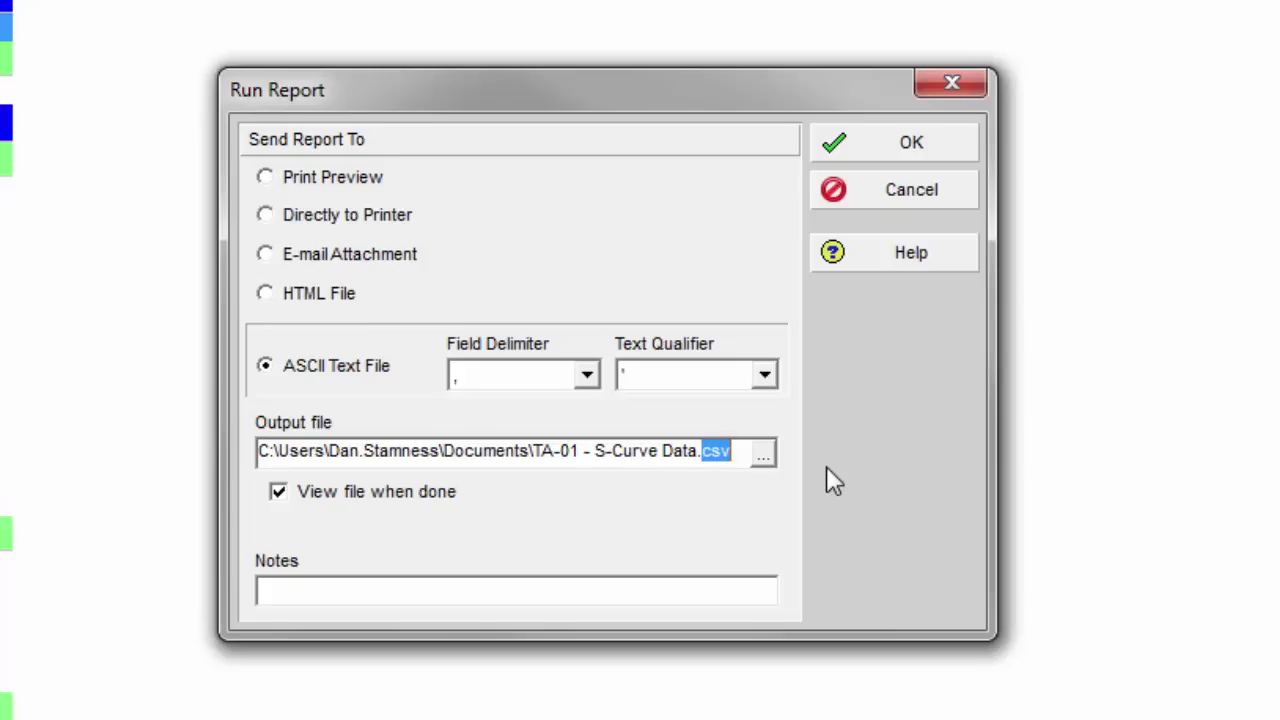
left_click(703, 458)
left_click_drag(703, 458, 754, 455)
left_click(708, 452)
double_click(708, 452)
left_click(913, 145)
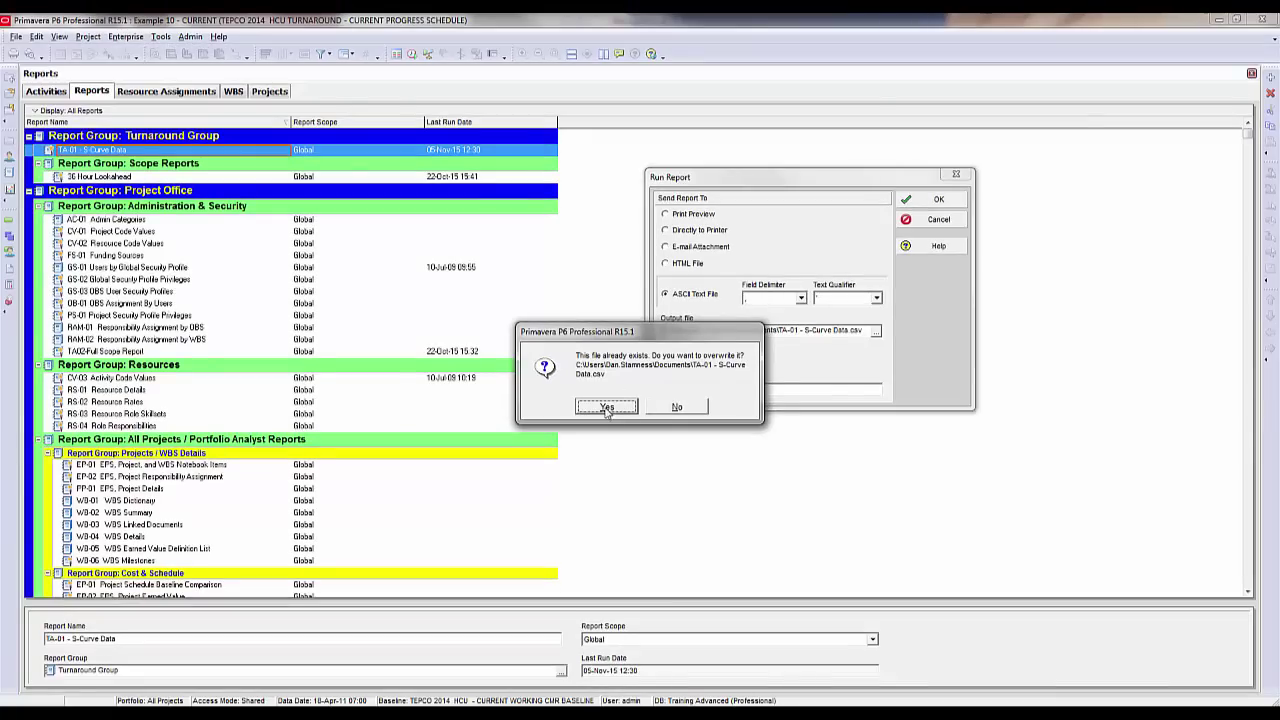
left_click(607, 407)
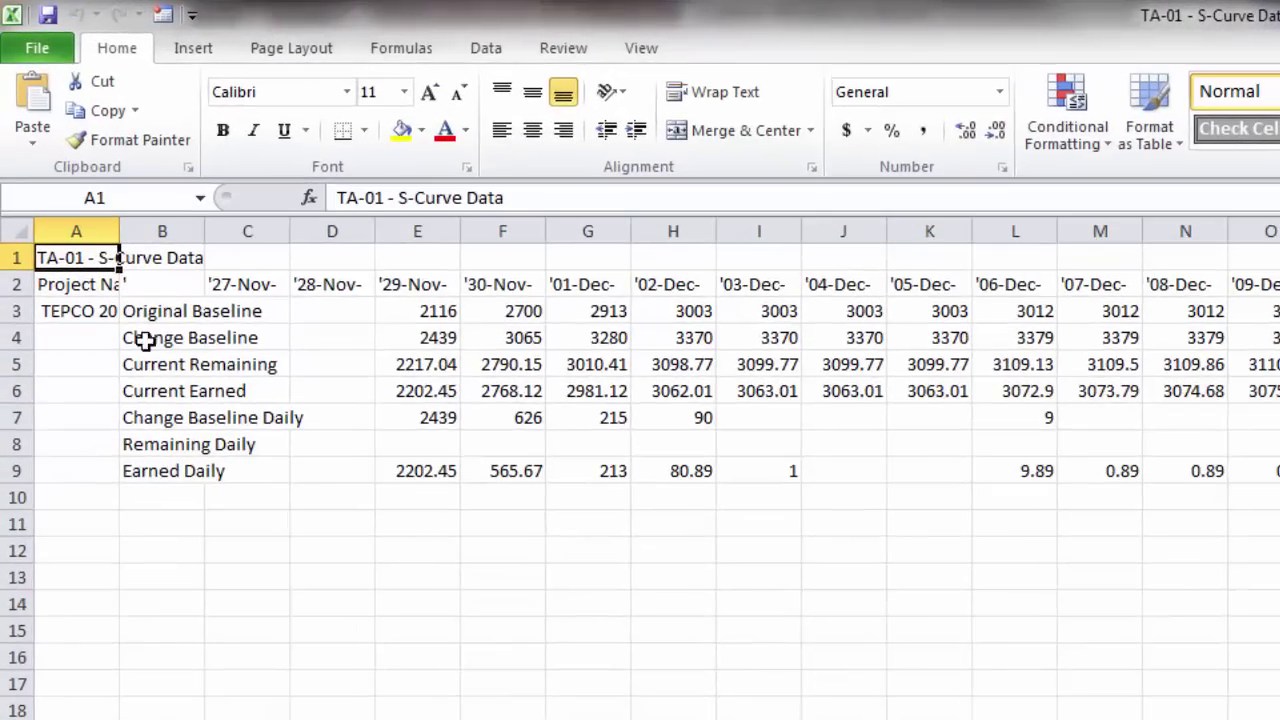
Step: In the exported CSV in Excel, fit all column widths of the sheet to their contents
left_click(18, 231)
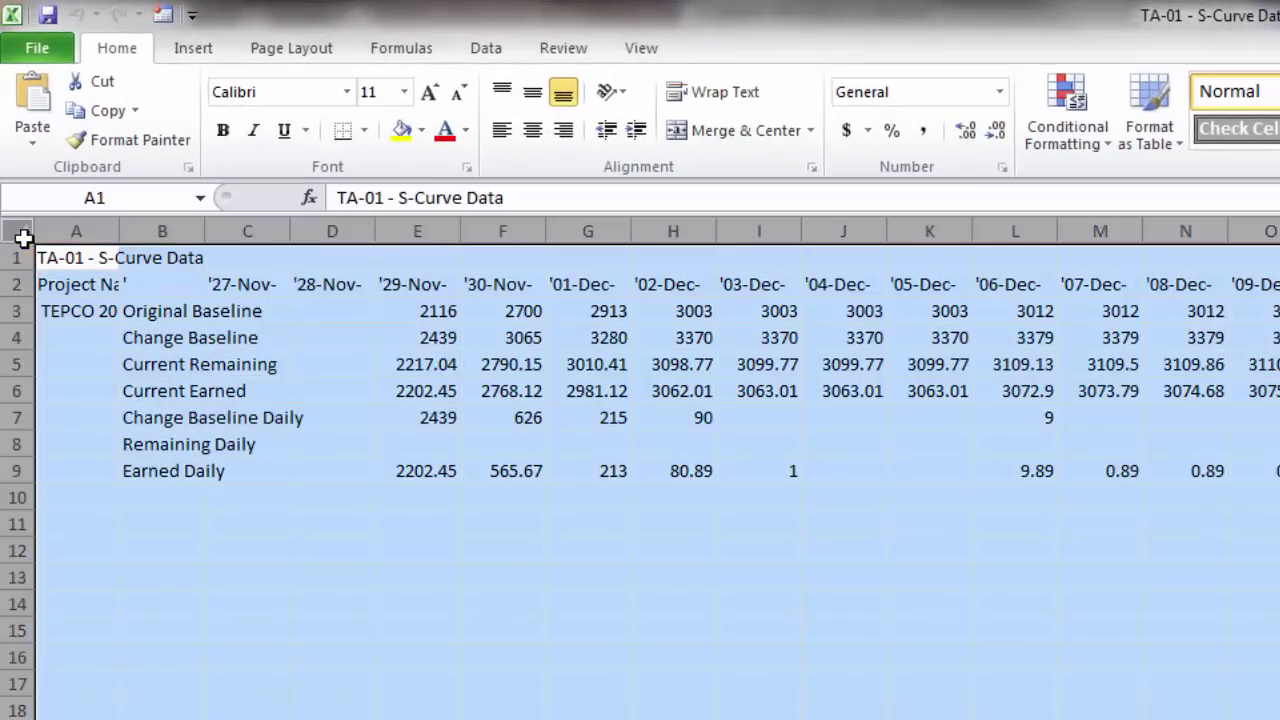
double_click(205, 231)
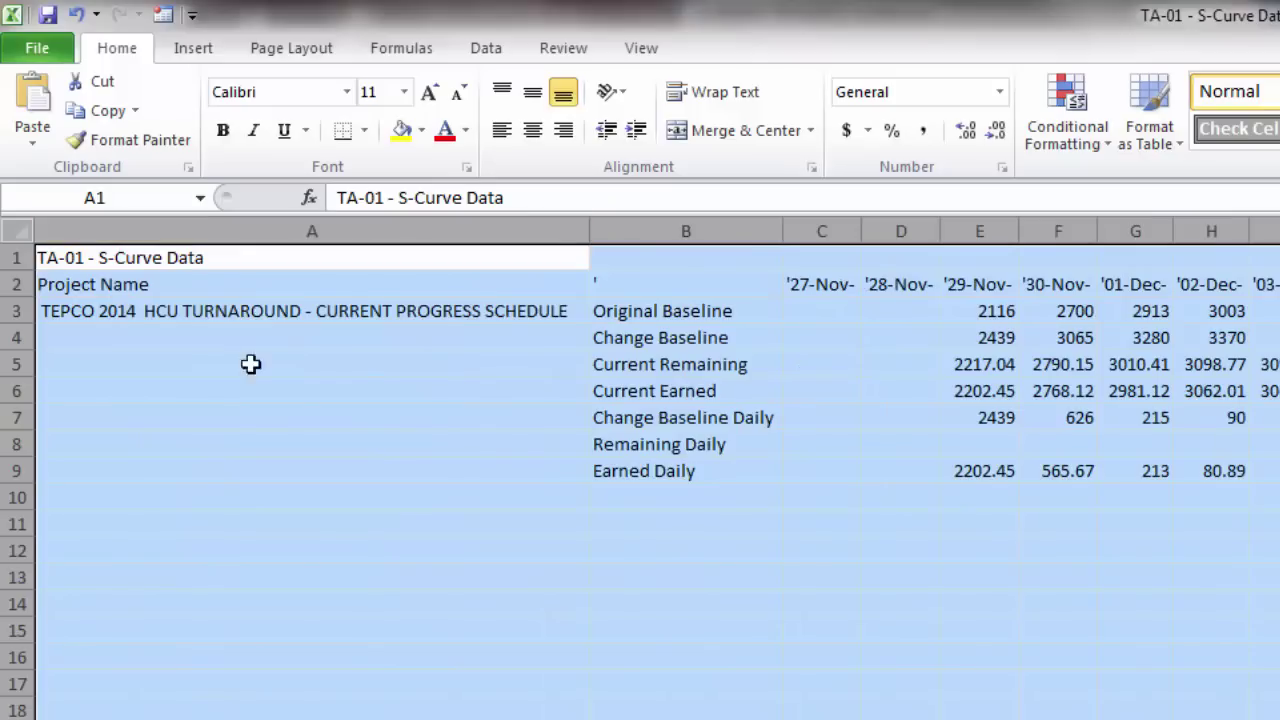
left_click(624, 405)
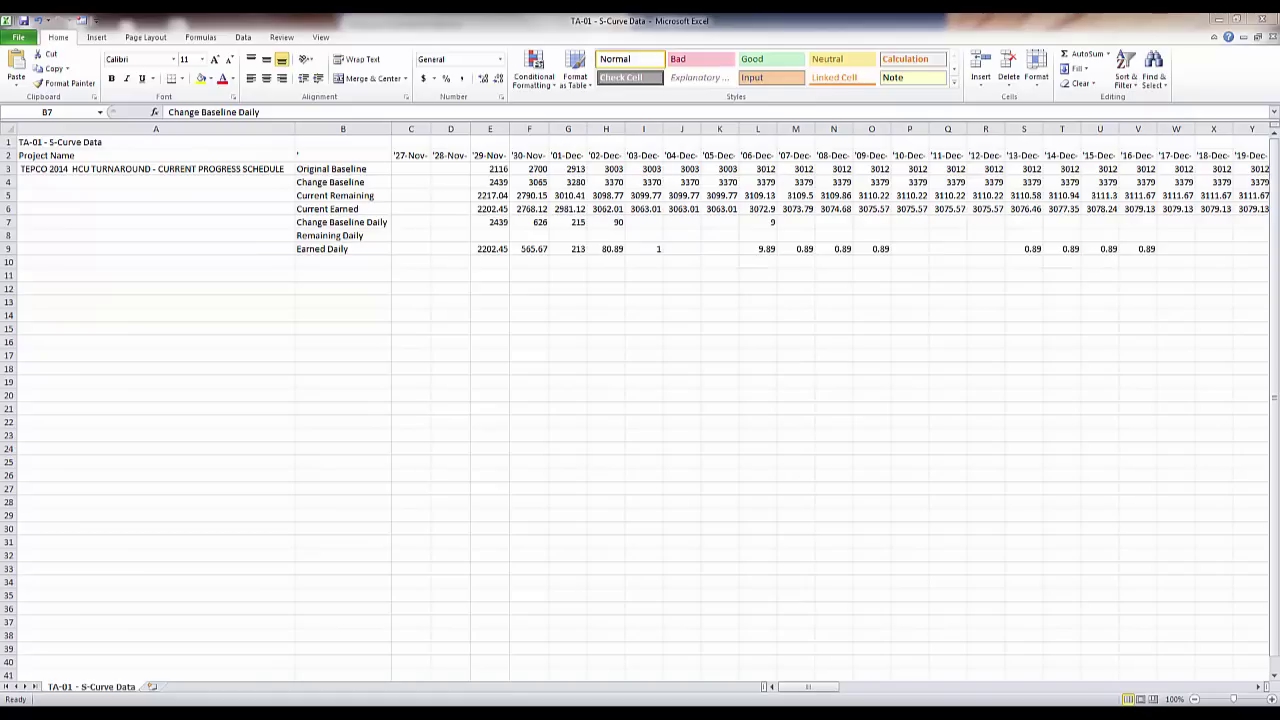
Step: Circle the date-range header on the report capture in Snipping Tool and select the corresponding header cell B2 in the Excel sheet
left_click_drag(876, 417, 658, 285)
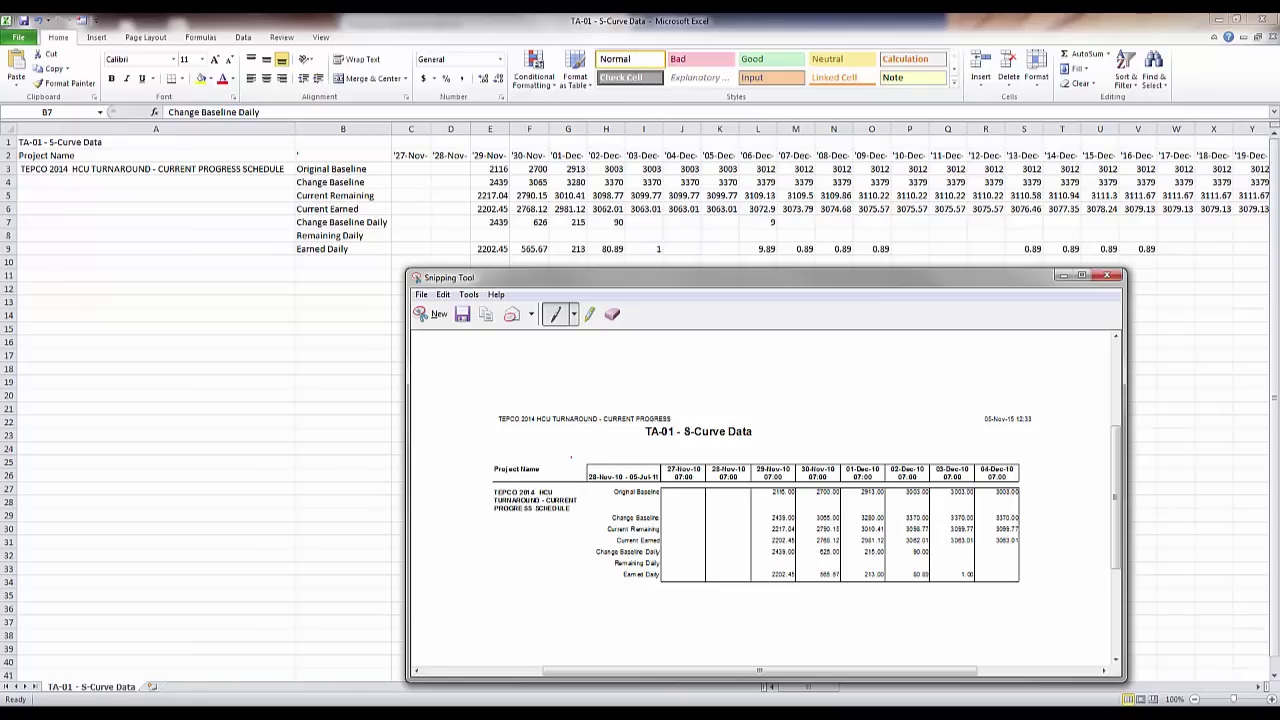
mouse_move(571, 456)
left_mouse_down()
mouse_move(672, 462)
mouse_move(608, 491)
left_mouse_up()
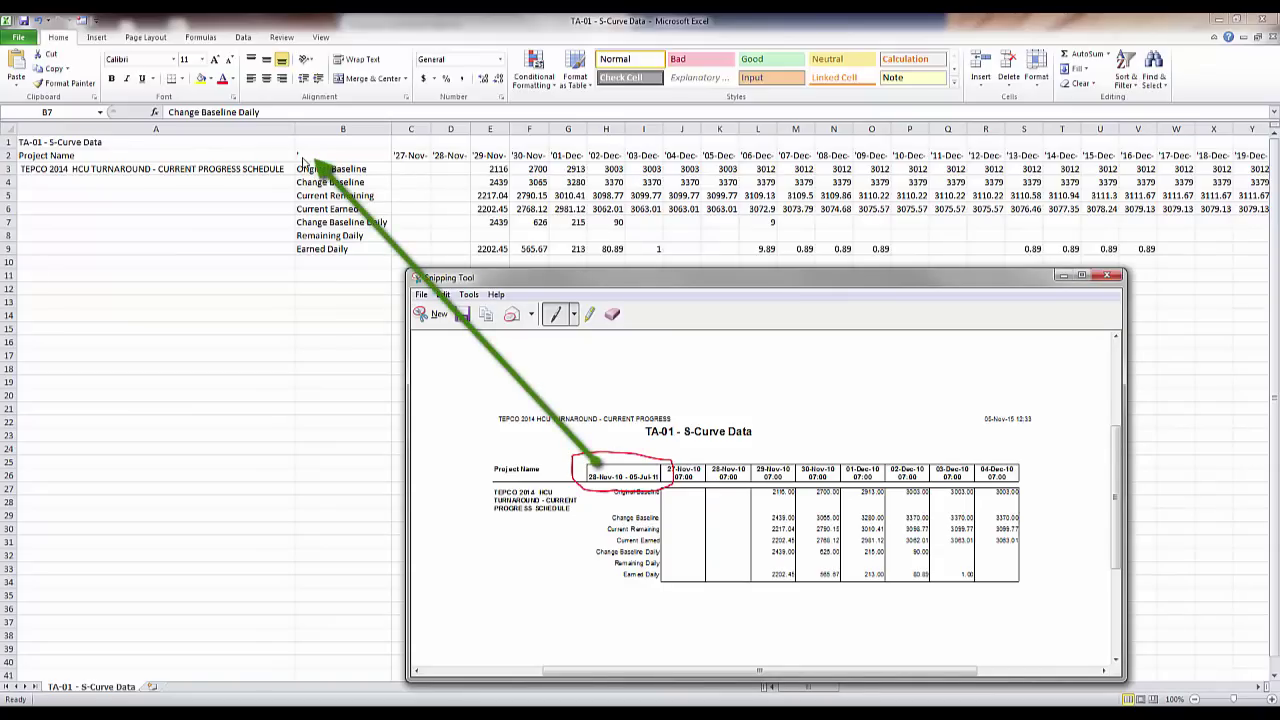
key("alt+Tab")
left_click(306, 157)
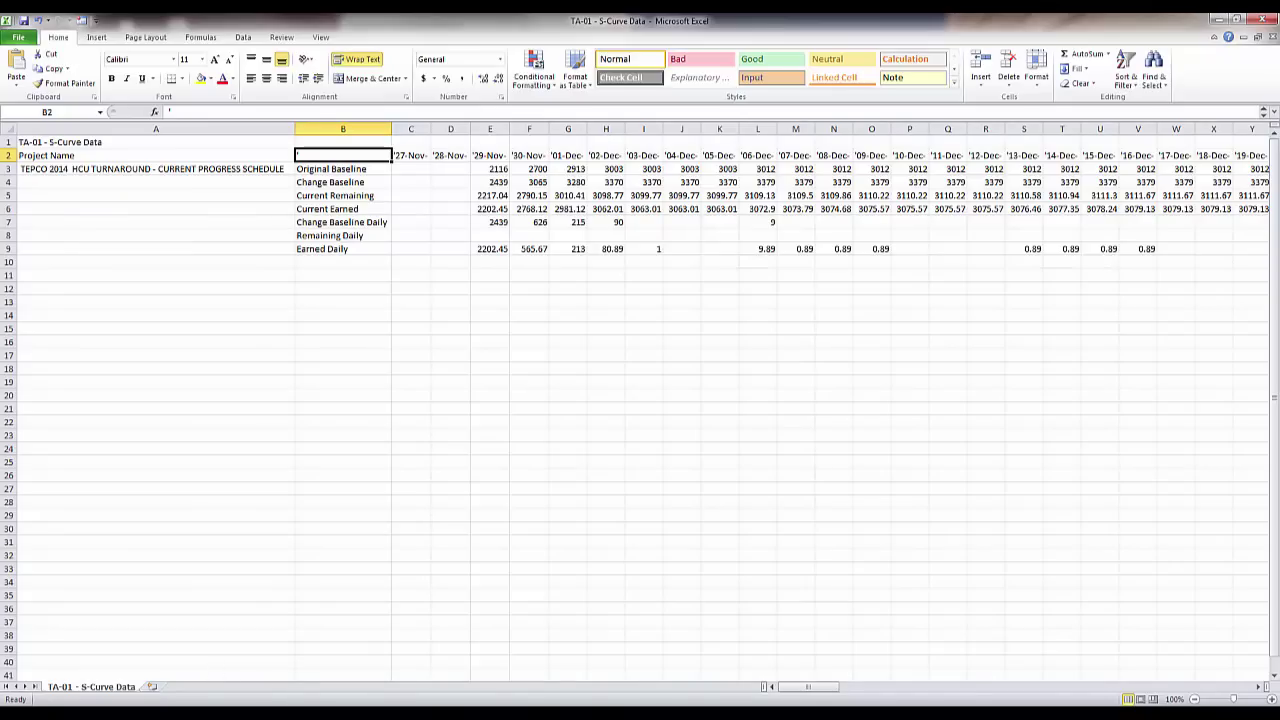
mouse_move(555, 714)
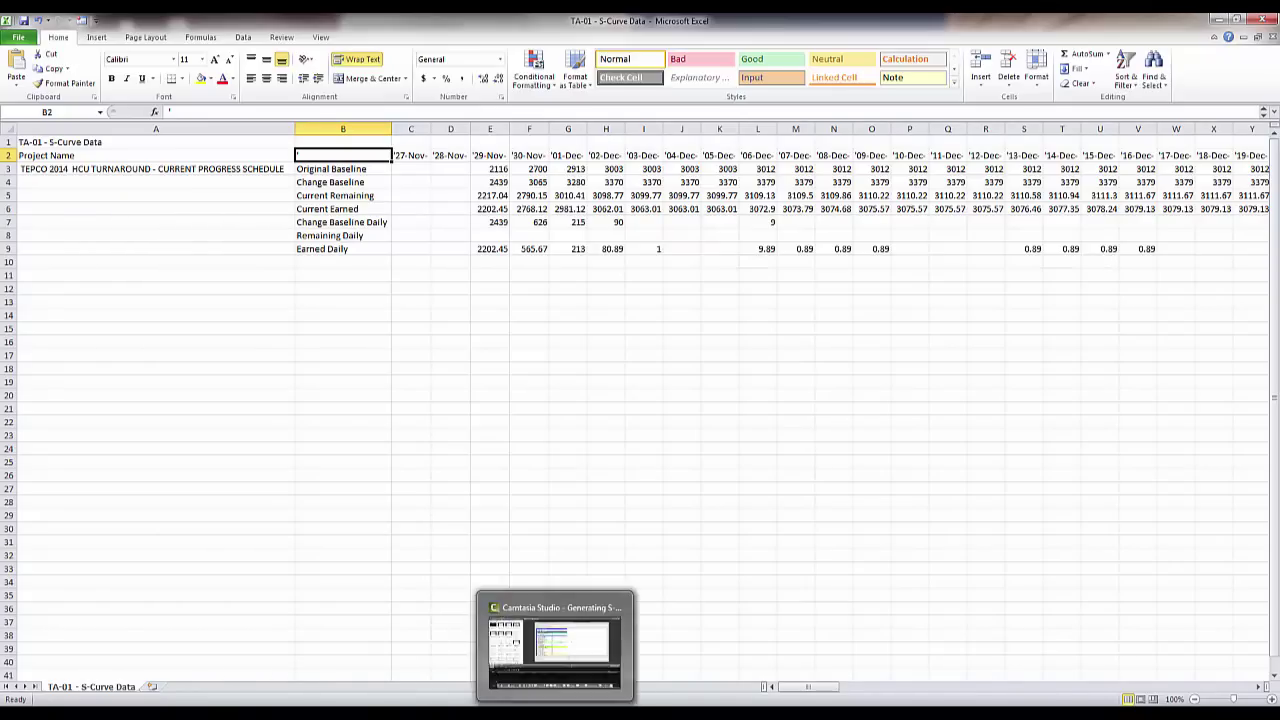
Step: Bring up the Snipping Tool capture of the report and examine the circled date-range heading against cell B2 of the exported sheet
left_click(307, 714)
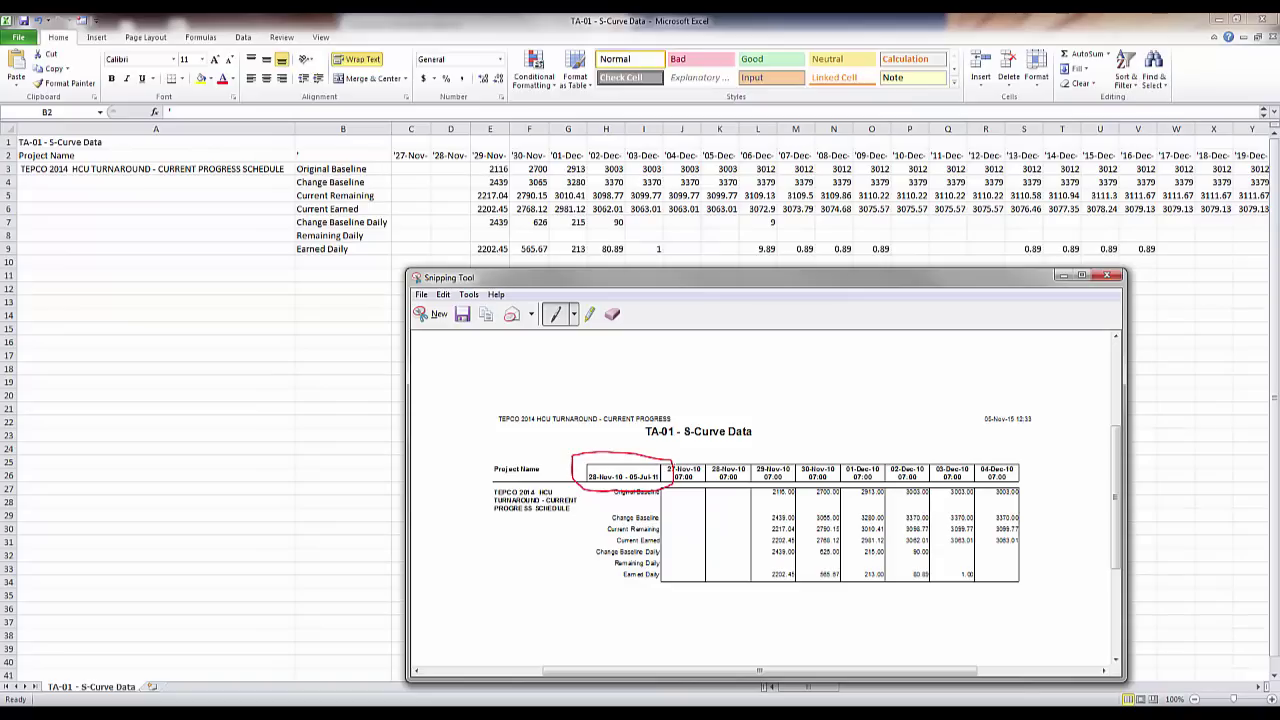
left_click(370, 159)
left_click(406, 157)
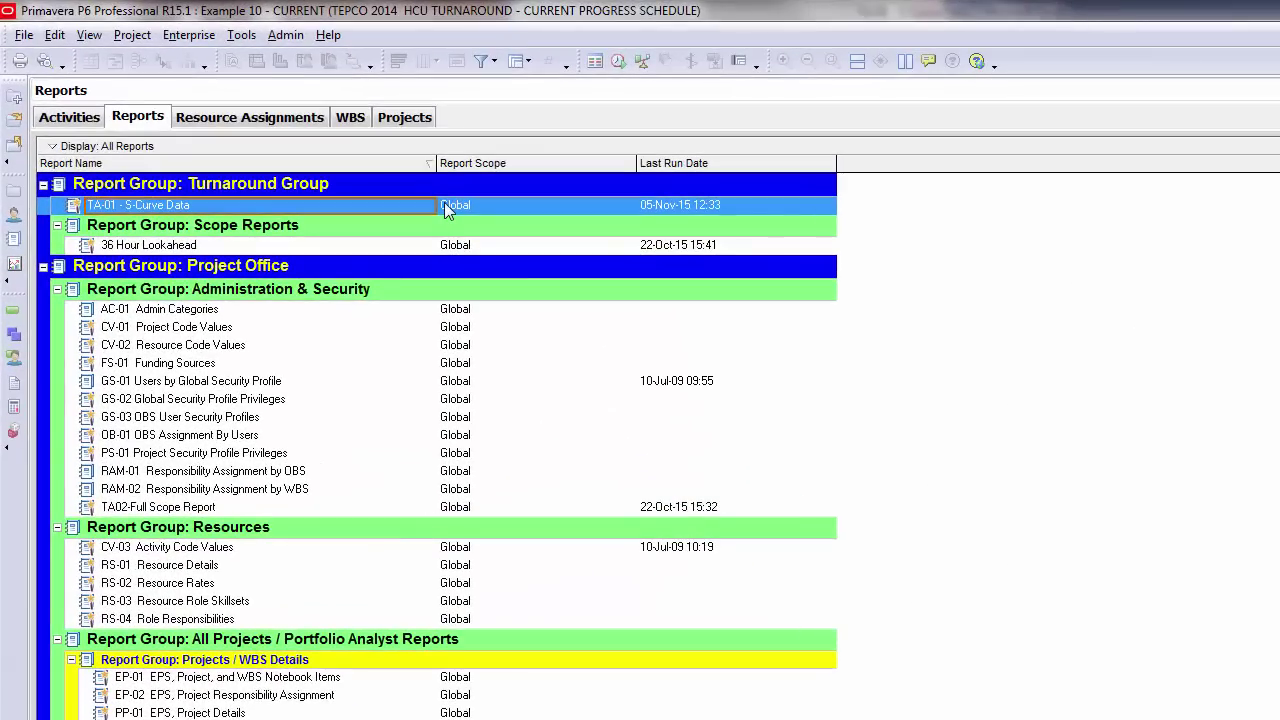
Step: In Primavera P6, open the TA-01 - S-Curve Data report for modification in the Report Editor and enlarge the editor window to show the whole layout
left_click(296, 149)
right_click(445, 204)
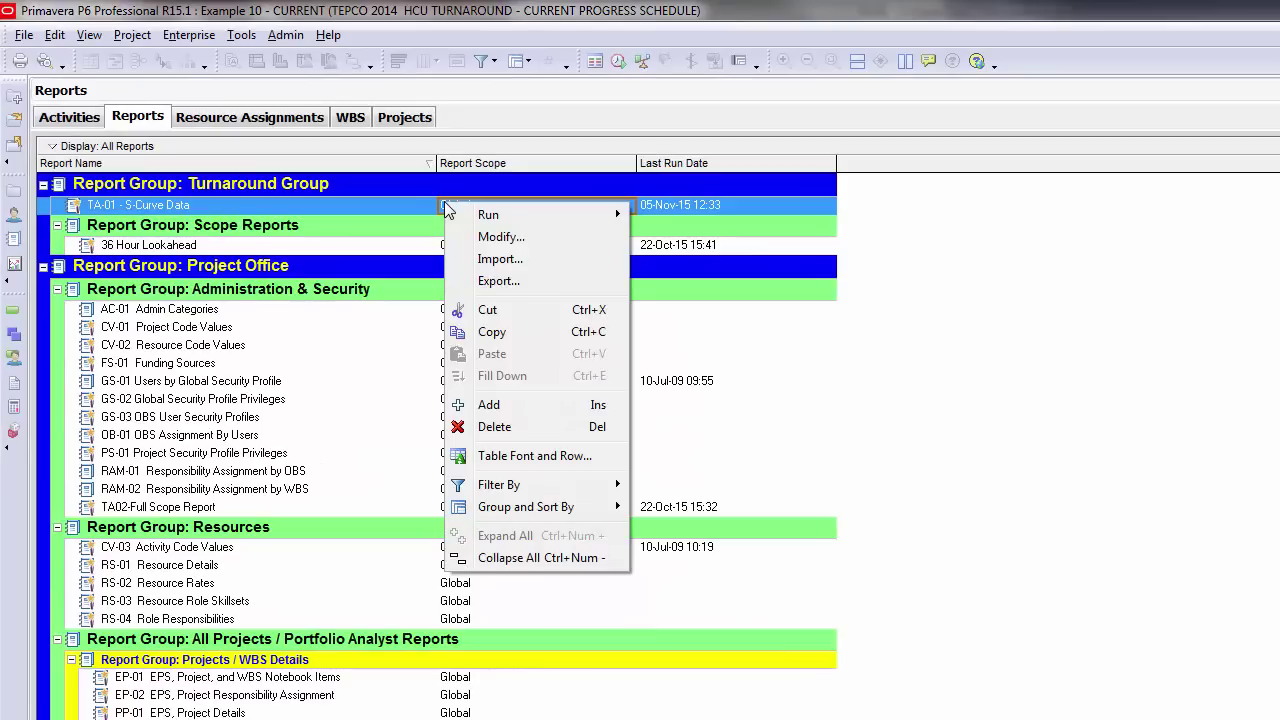
left_click(500, 237)
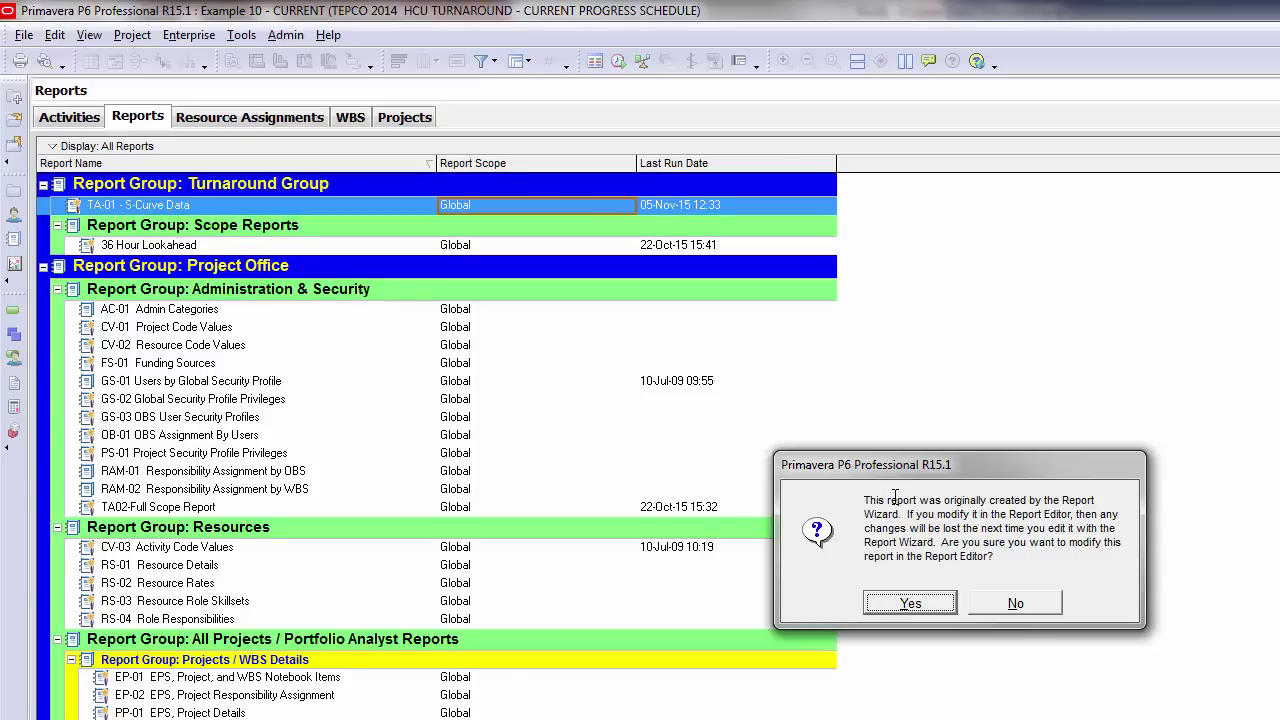
left_click(910, 604)
left_click_drag(1088, 288, 629, 35)
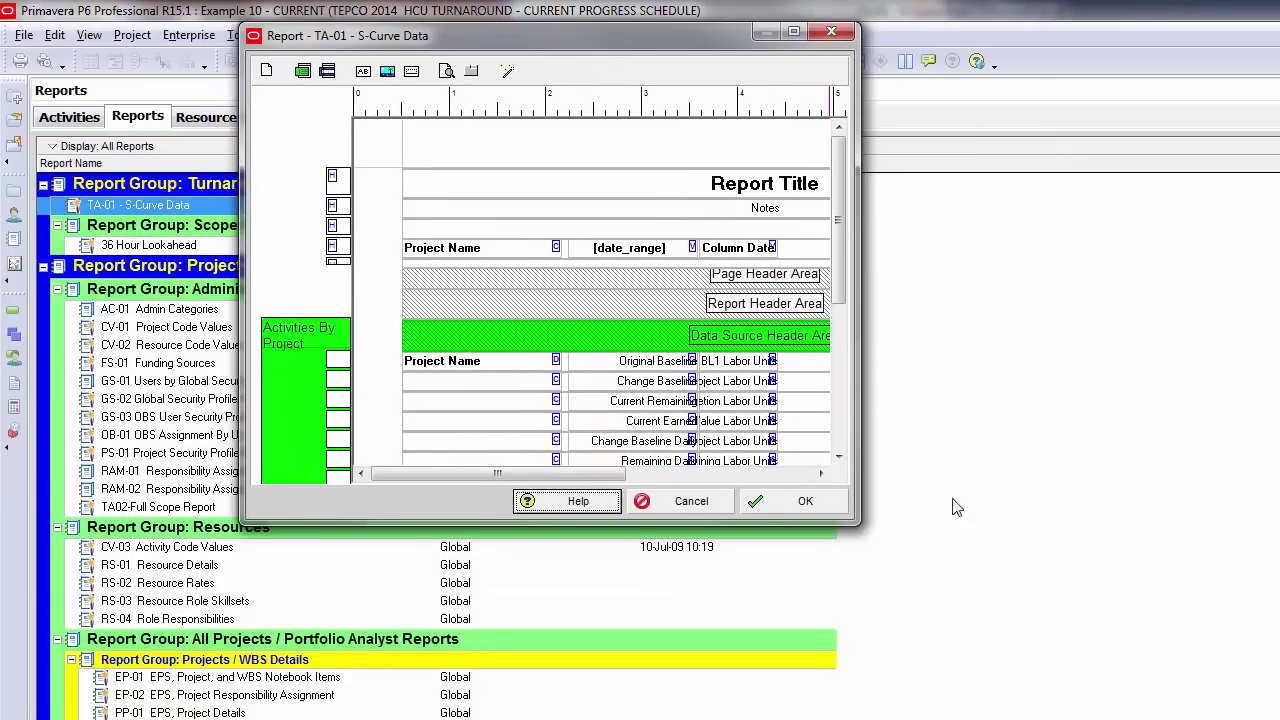
left_click_drag(857, 522, 1279, 719)
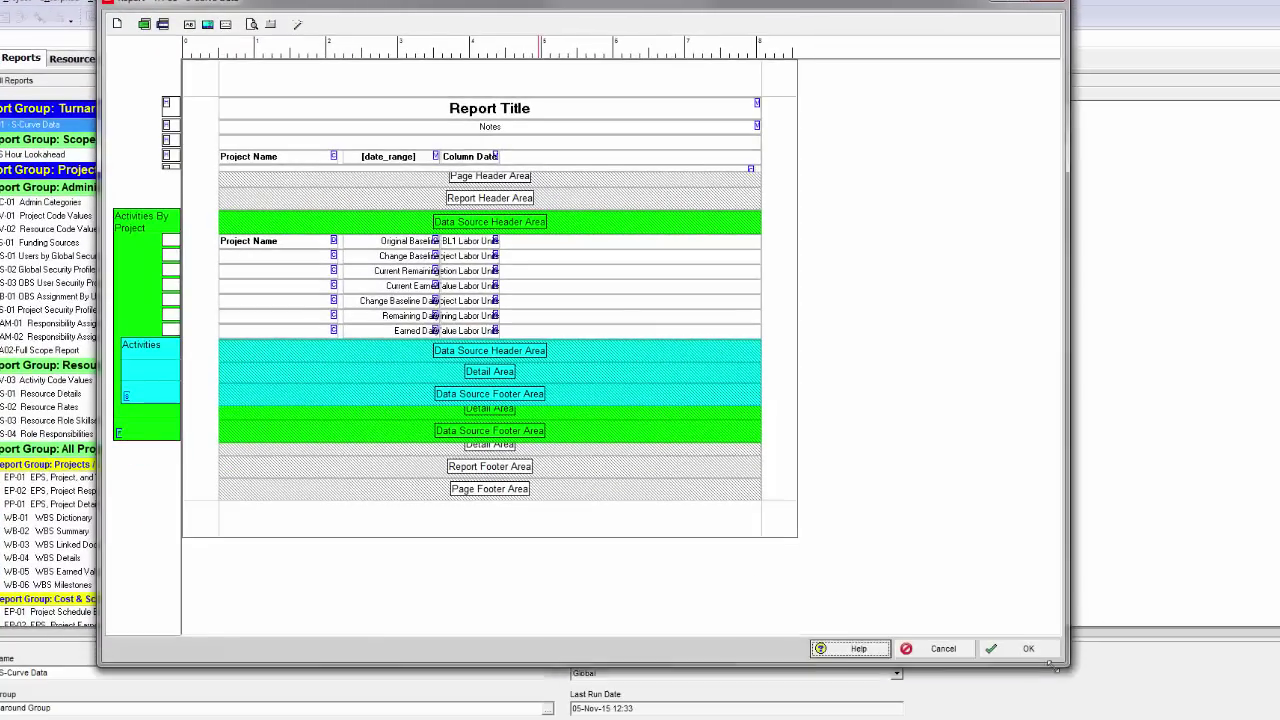
left_click_drag(1052, 662, 1004, 670)
left_click_drag(378, 6, 498, 8)
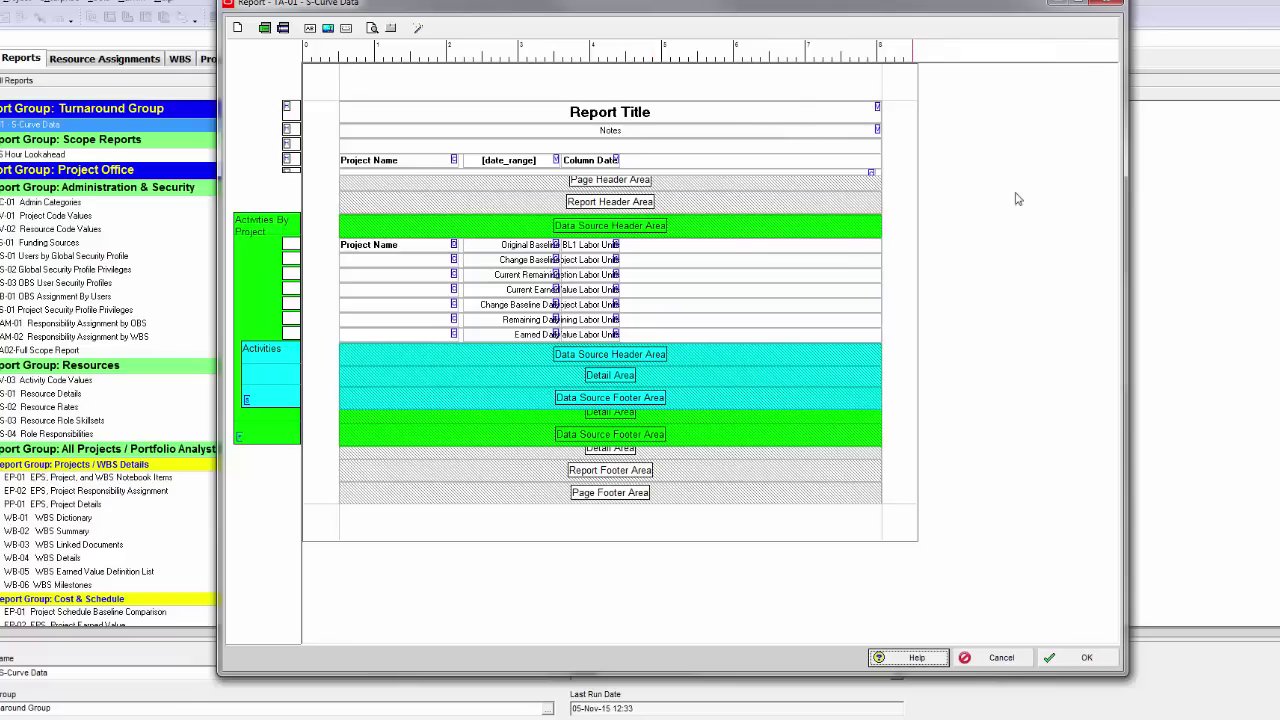
Step: Delete the Report Title and Notes components from the report's page header
left_click(523, 123)
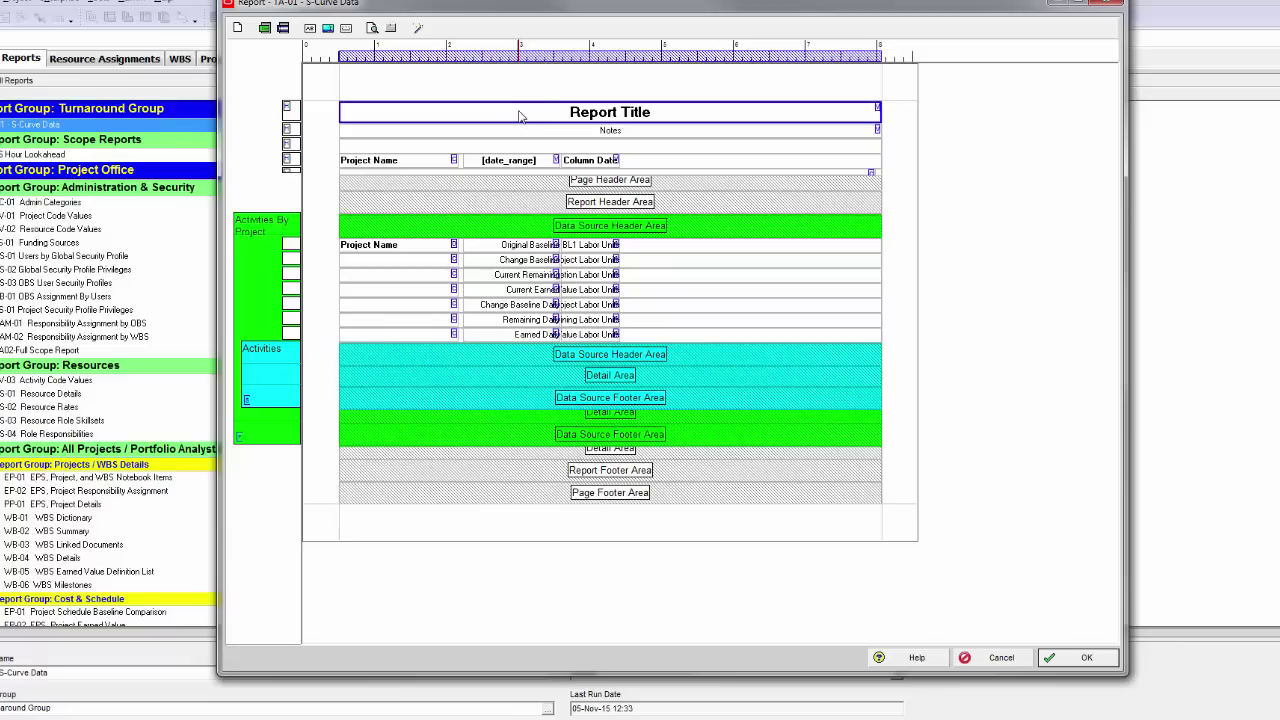
key("Delete")
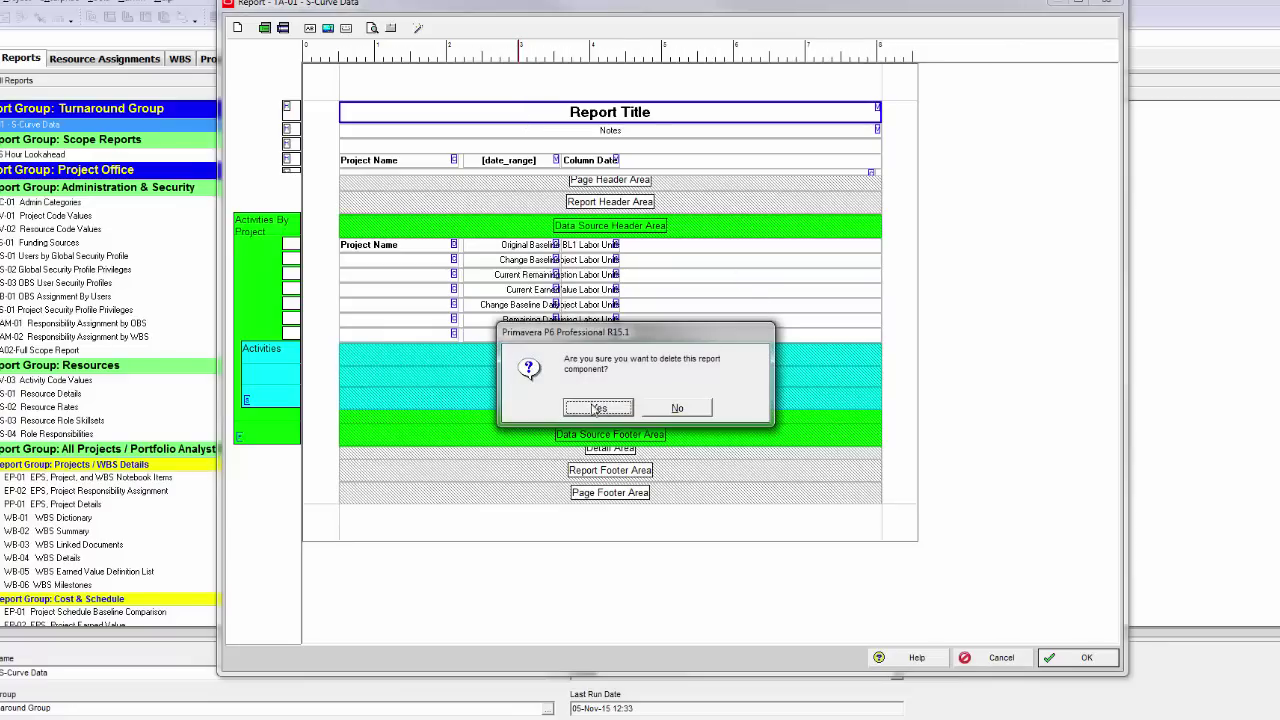
left_click(598, 408)
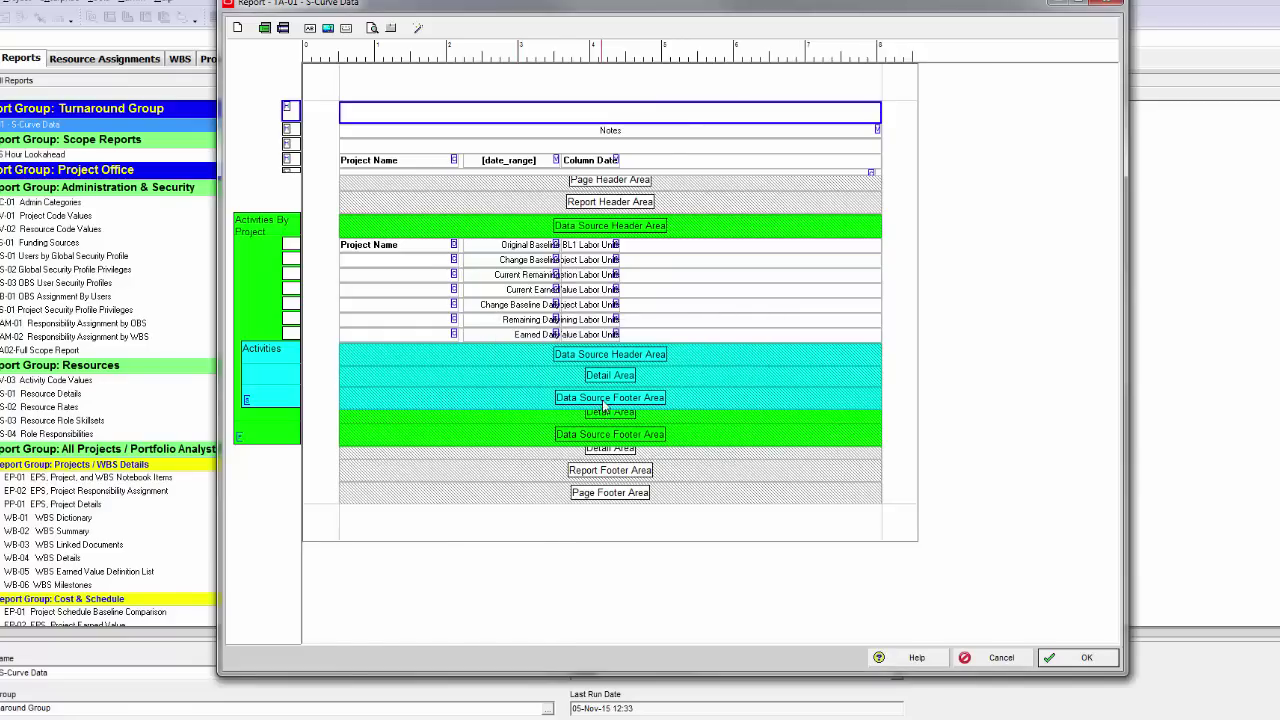
left_click(659, 134)
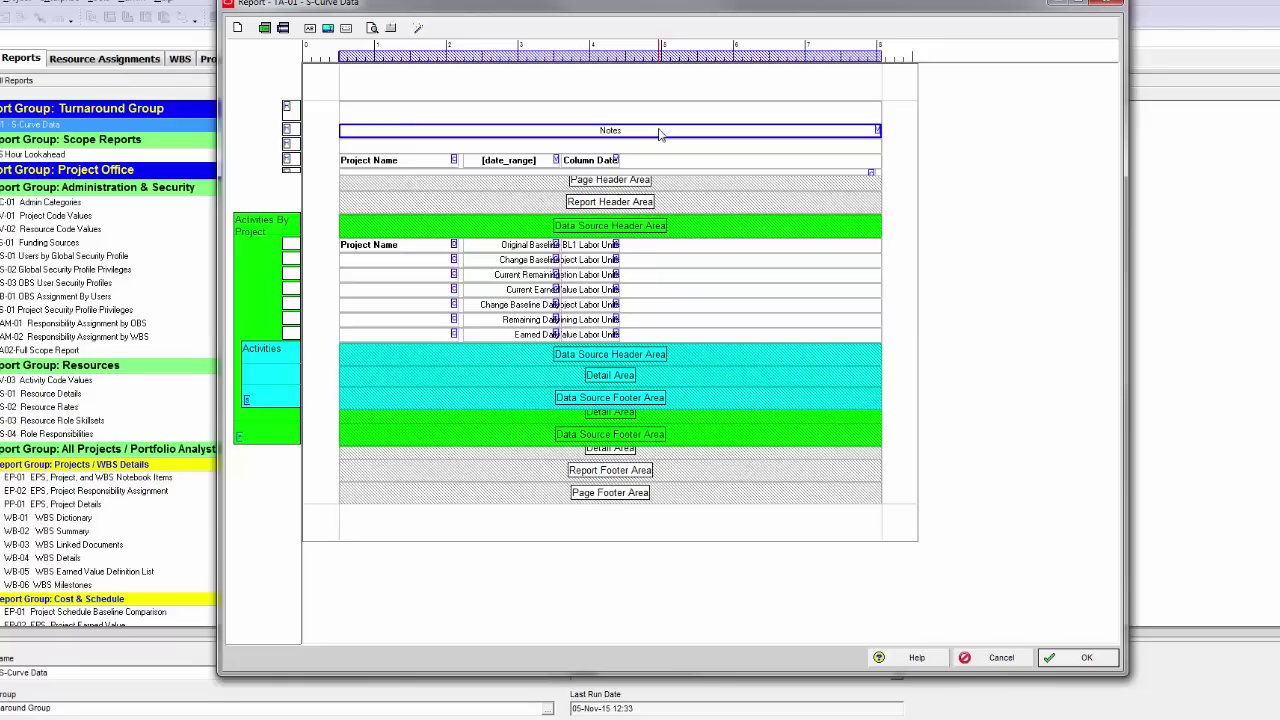
key("Delete")
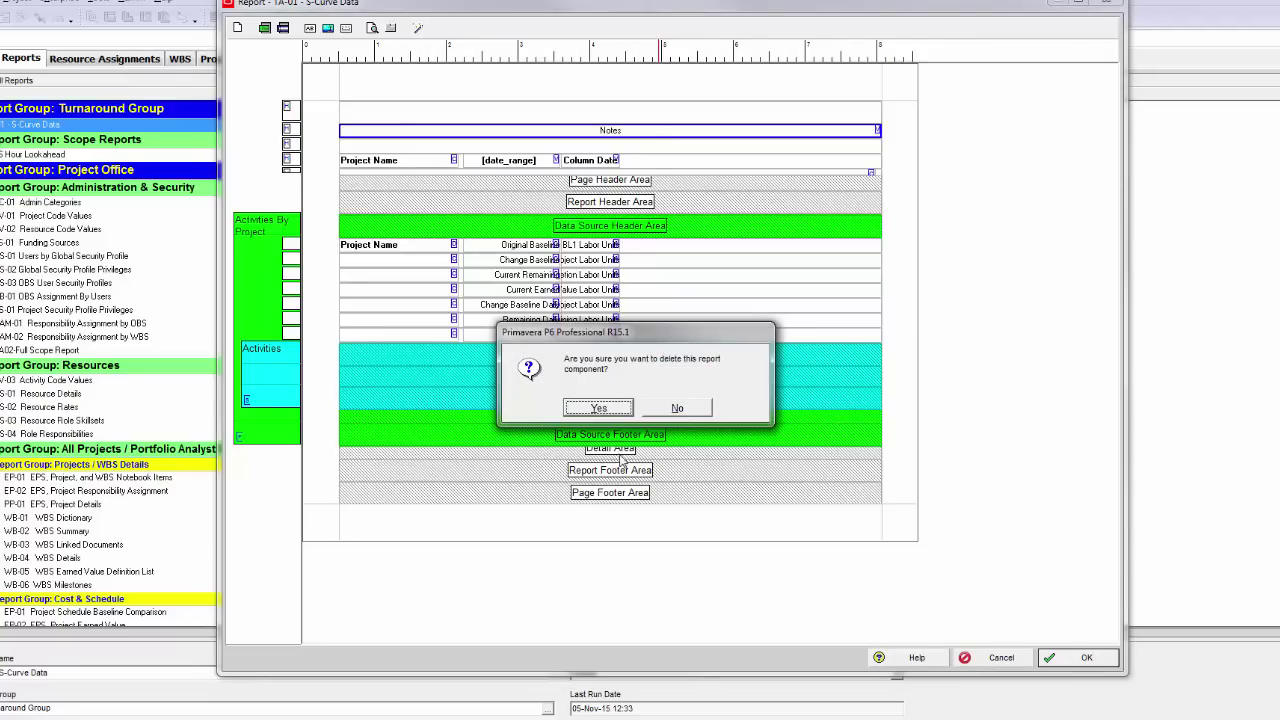
key("Return")
Step: Preview the report to check the header row's date-range cell, then return to the layout
left_click(508, 160)
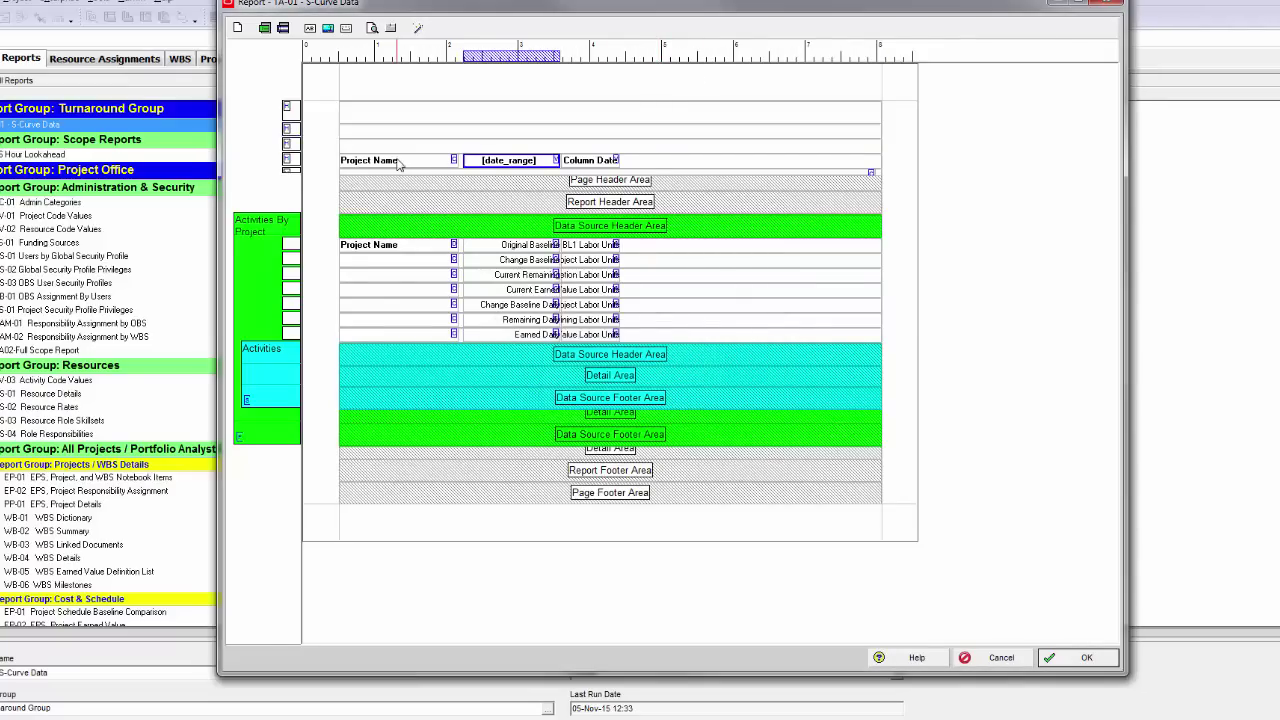
left_click(400, 161)
left_click(519, 166)
left_click(372, 28)
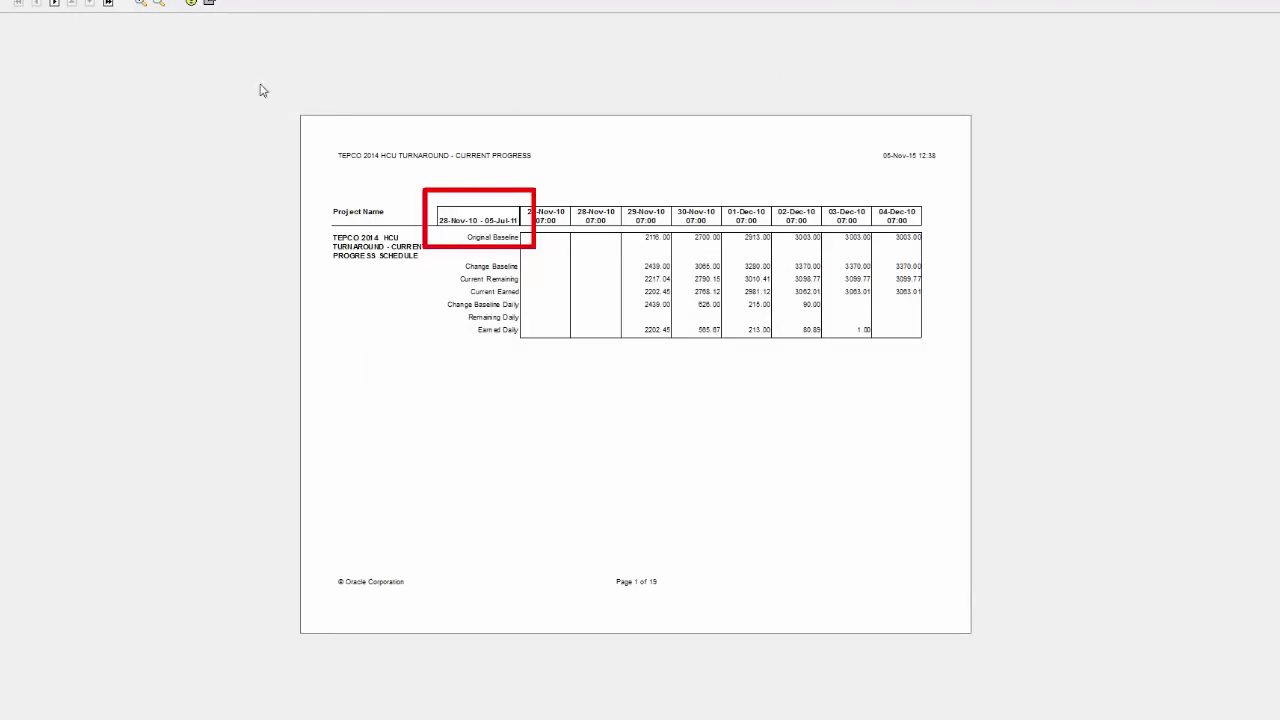
left_click(210, 3)
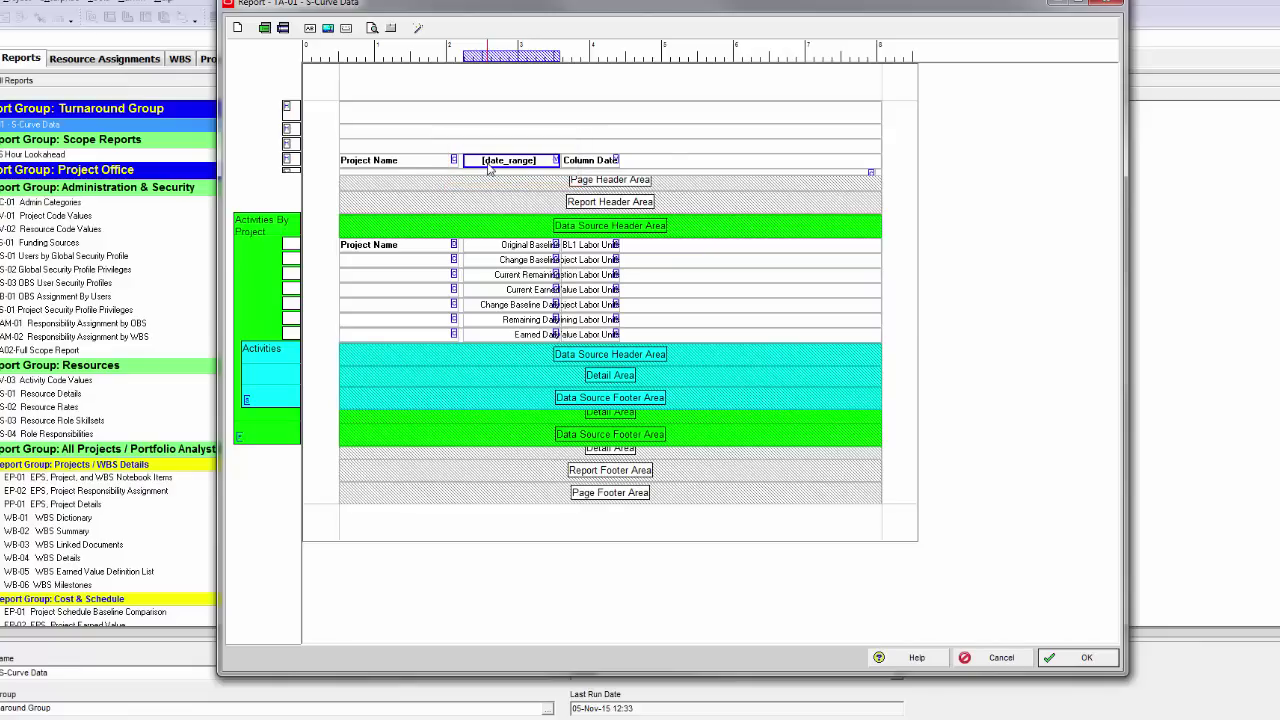
Step: Change the [date_range] header cell to Custom Text containing "-", preview the report, and save the layout
left_click(590, 162)
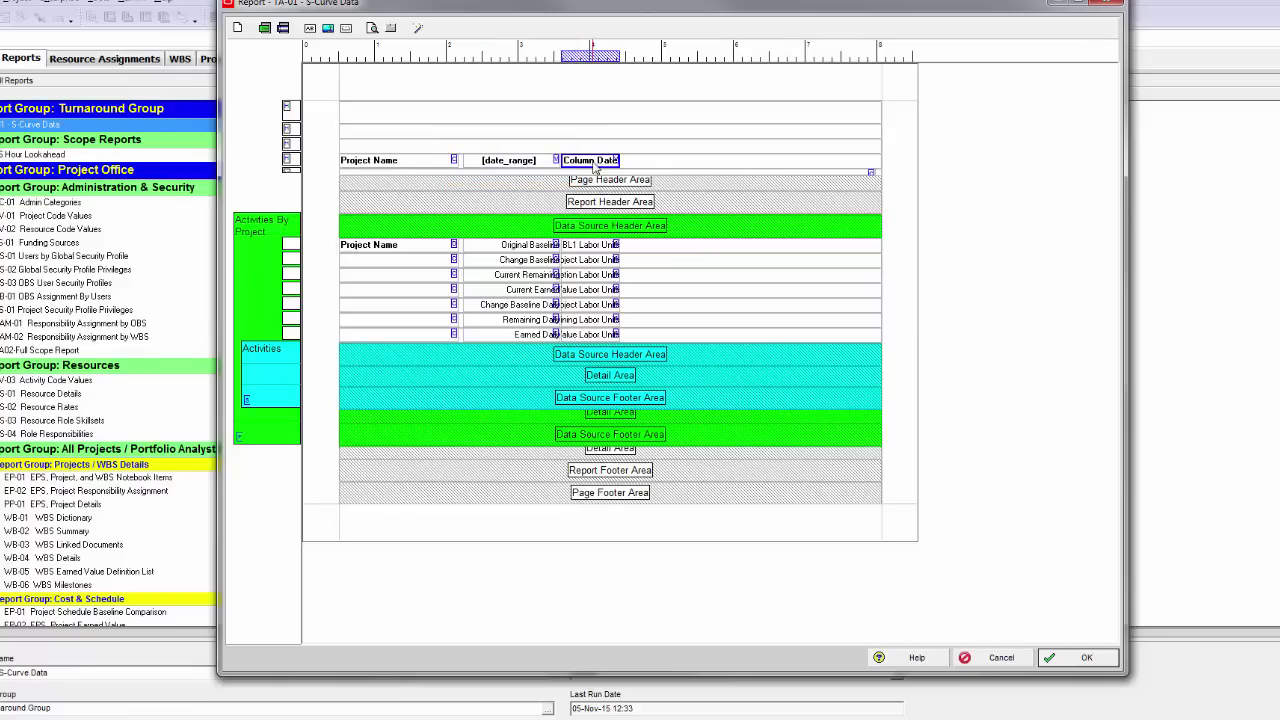
left_click(517, 165)
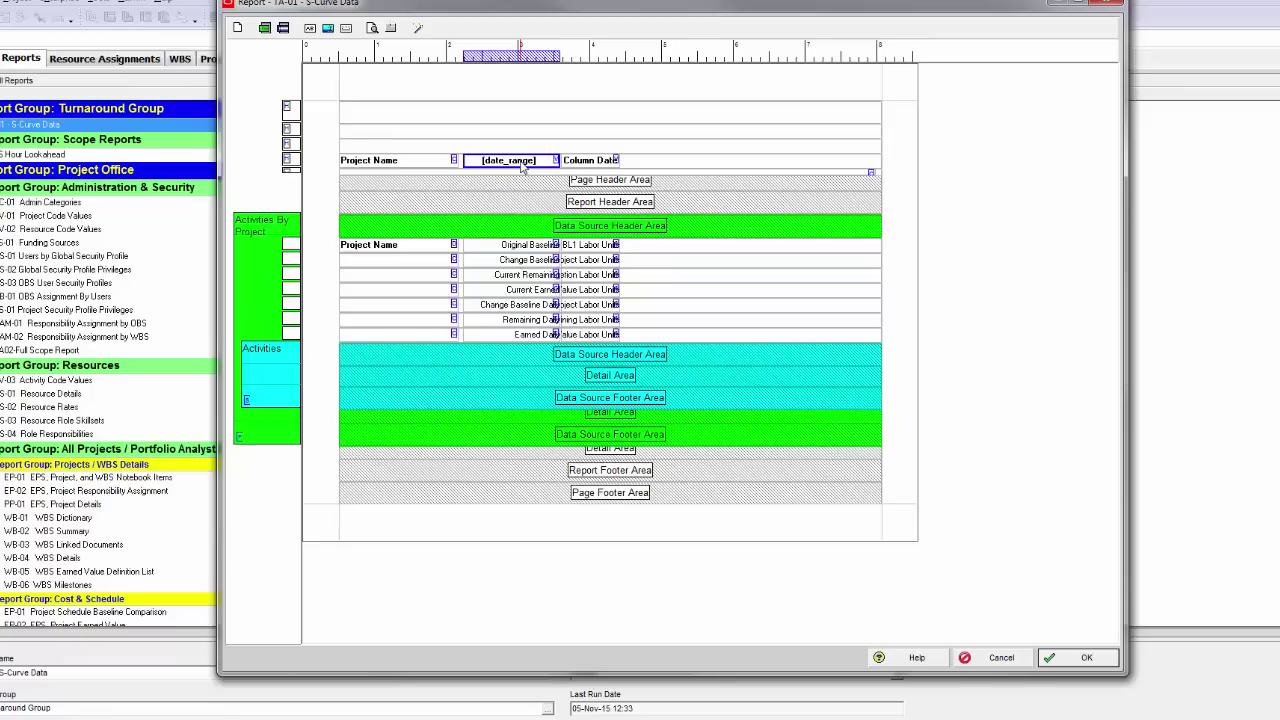
double_click(521, 167)
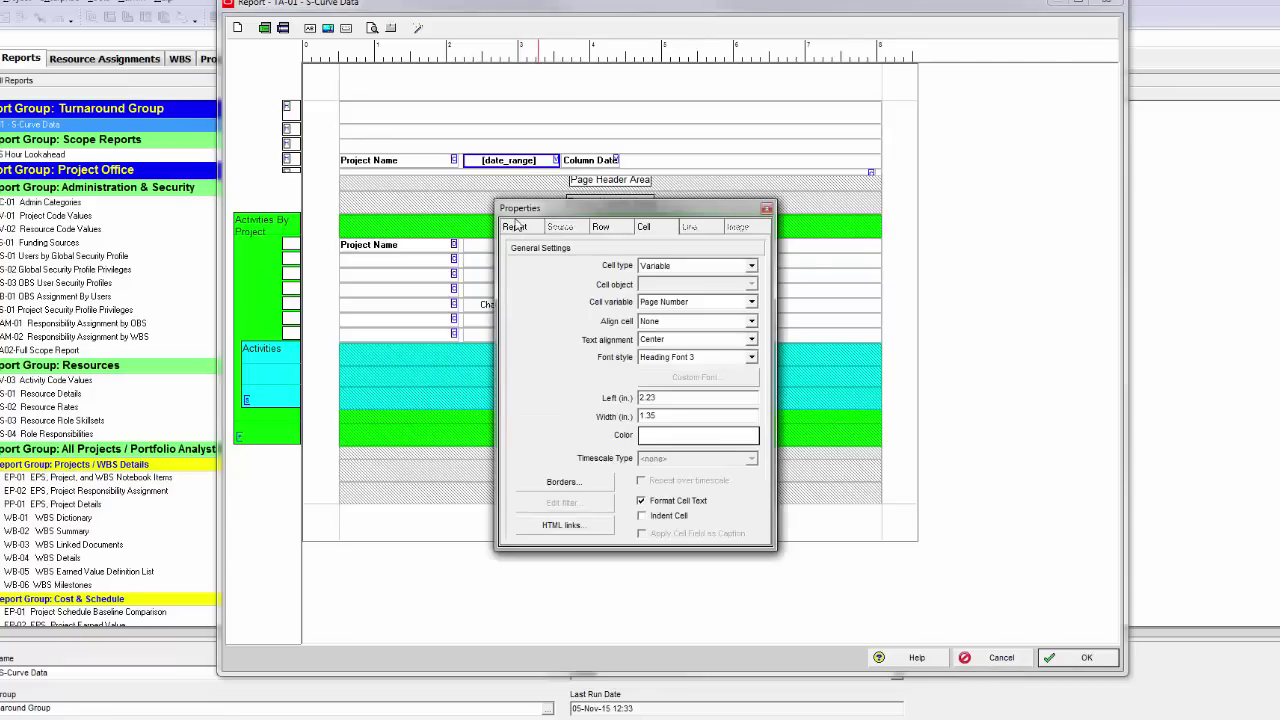
left_click(700, 267)
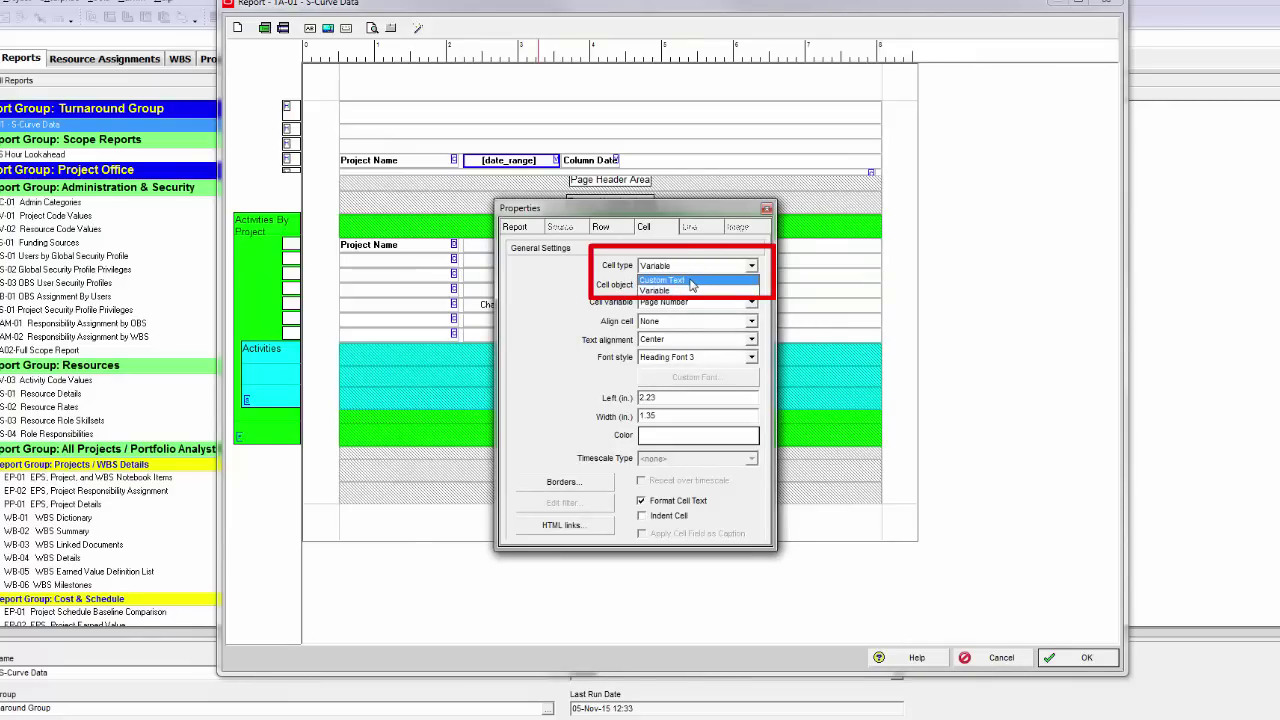
left_click(690, 284)
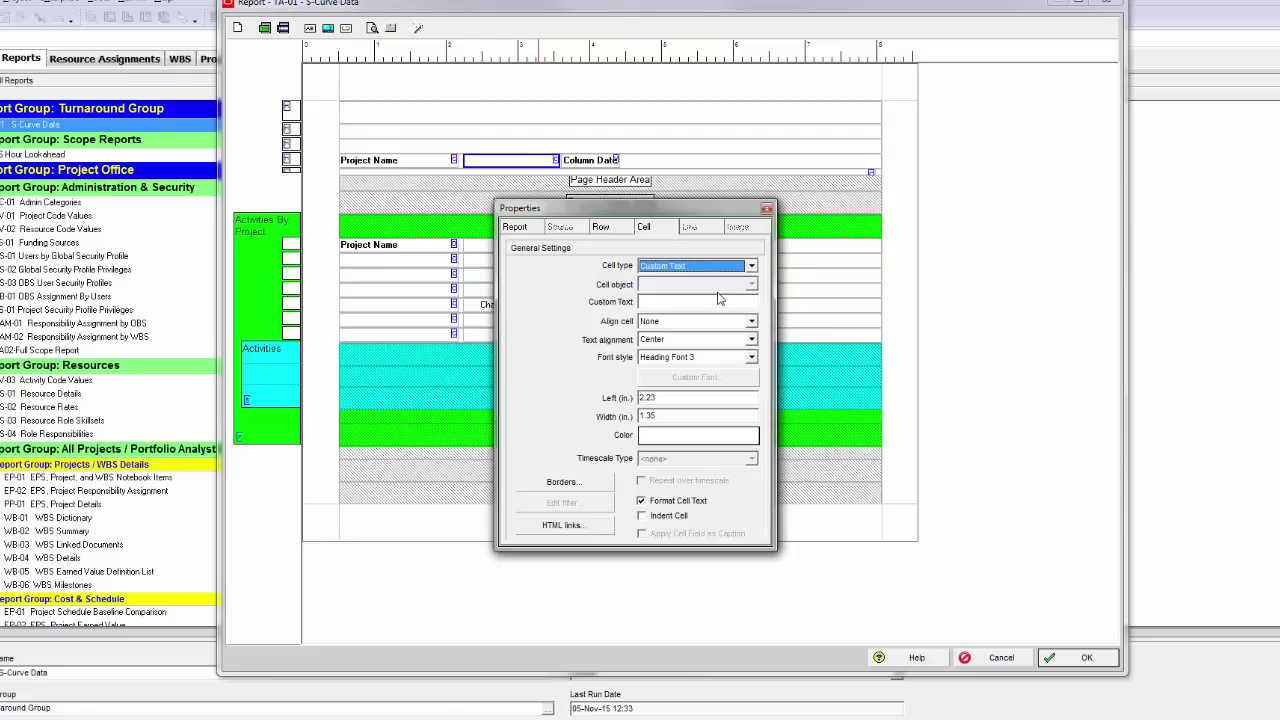
left_click(666, 301)
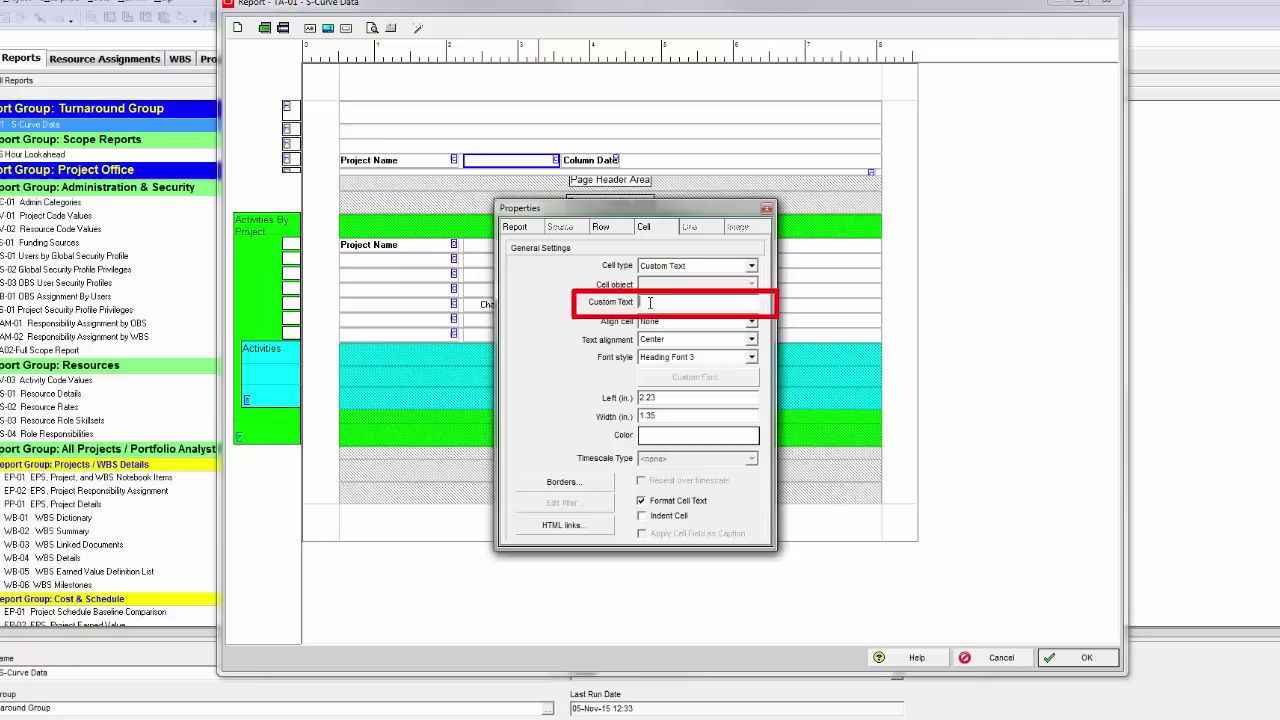
type("-")
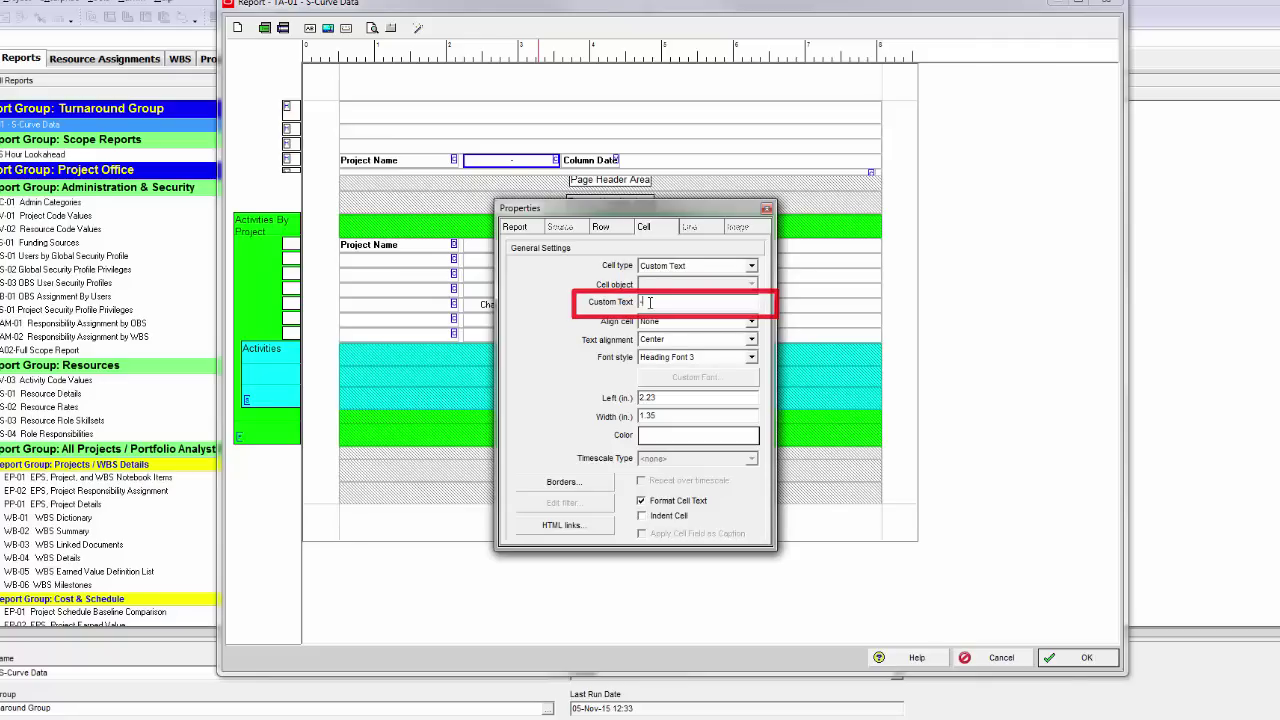
left_click(766, 208)
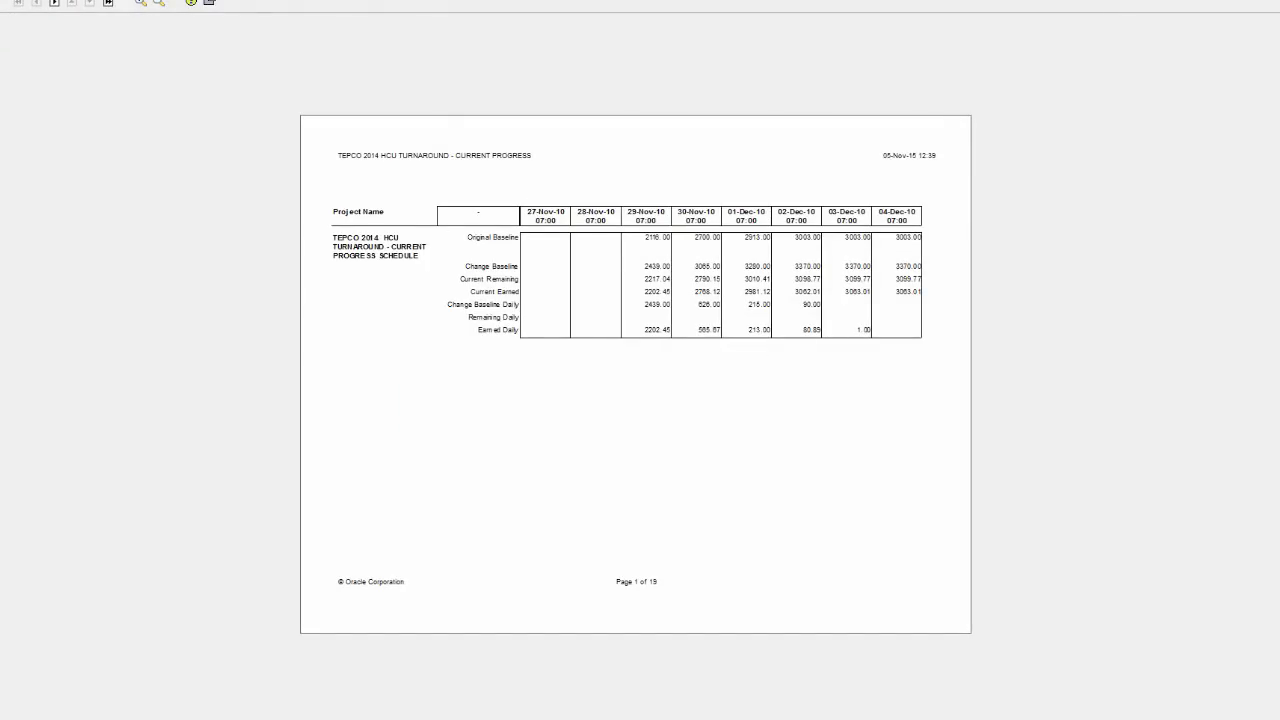
left_click(213, 3)
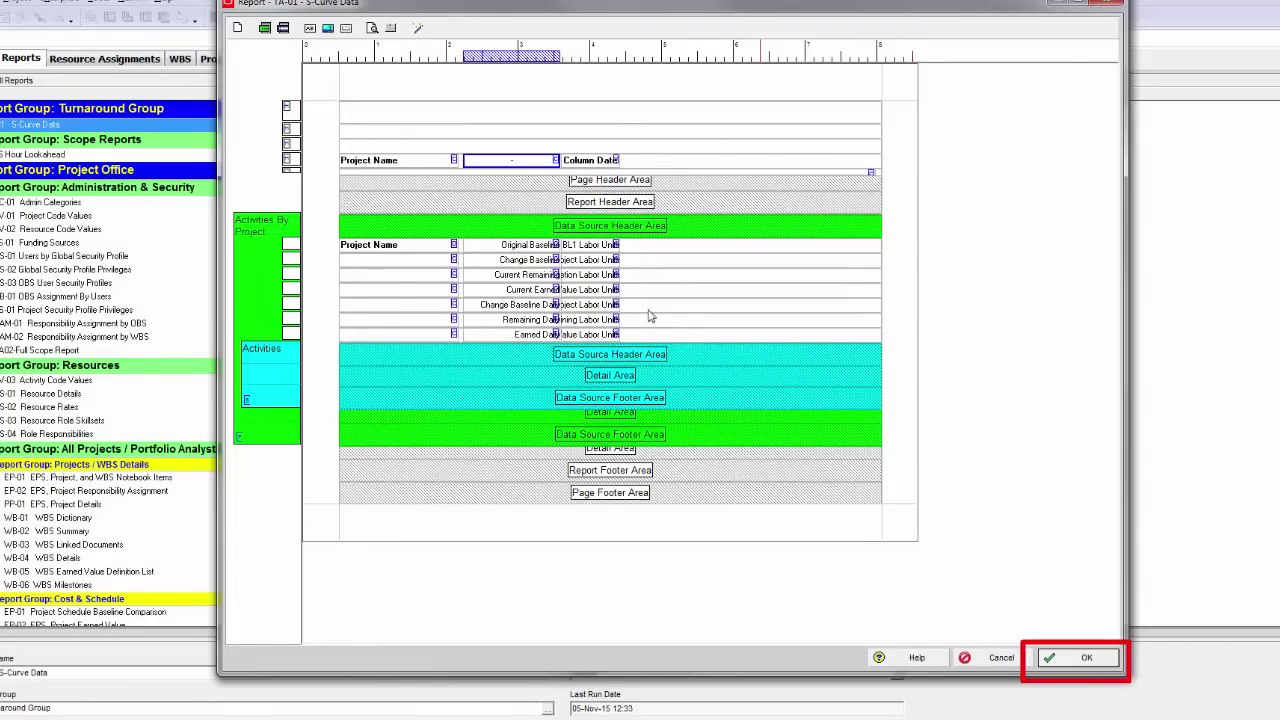
left_click(1105, 668)
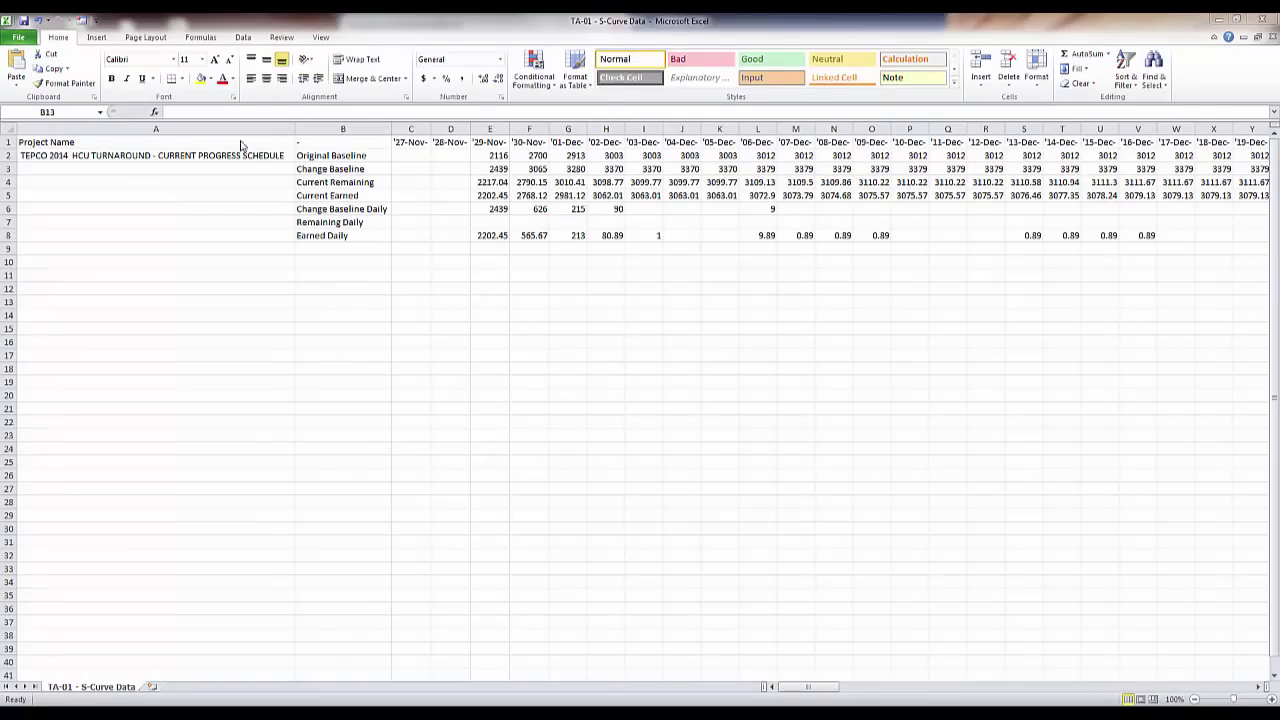
Step: In the exported Excel sheet, insert a plain 2-D line chart from rows 1 to 8, column B through the last date column
left_click(96, 143)
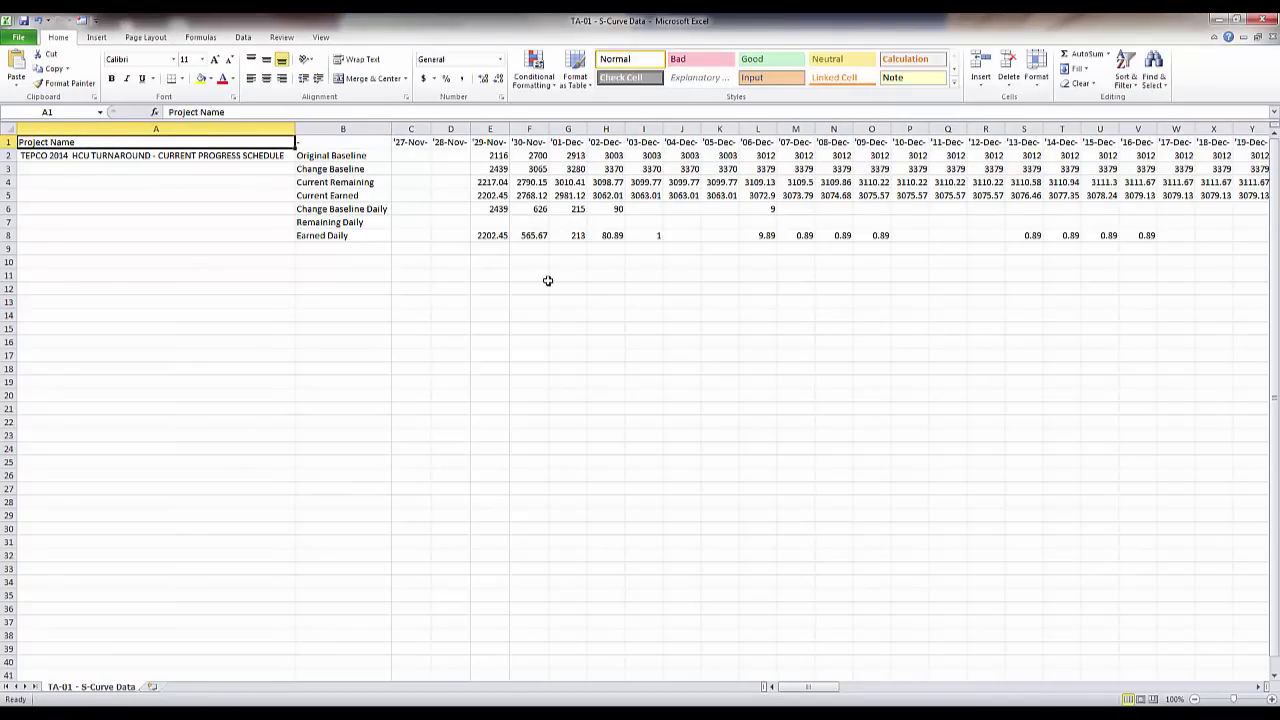
left_click_drag(335, 143, 341, 231)
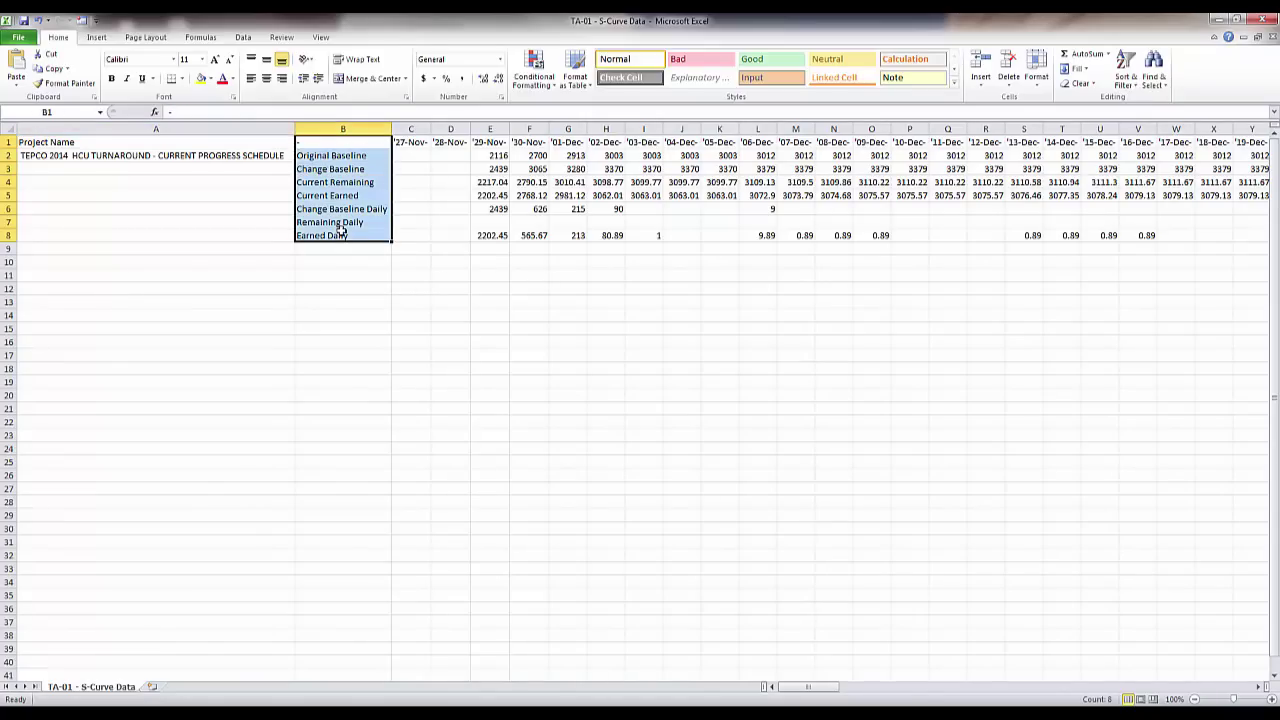
key("ctrl+shift+Right")
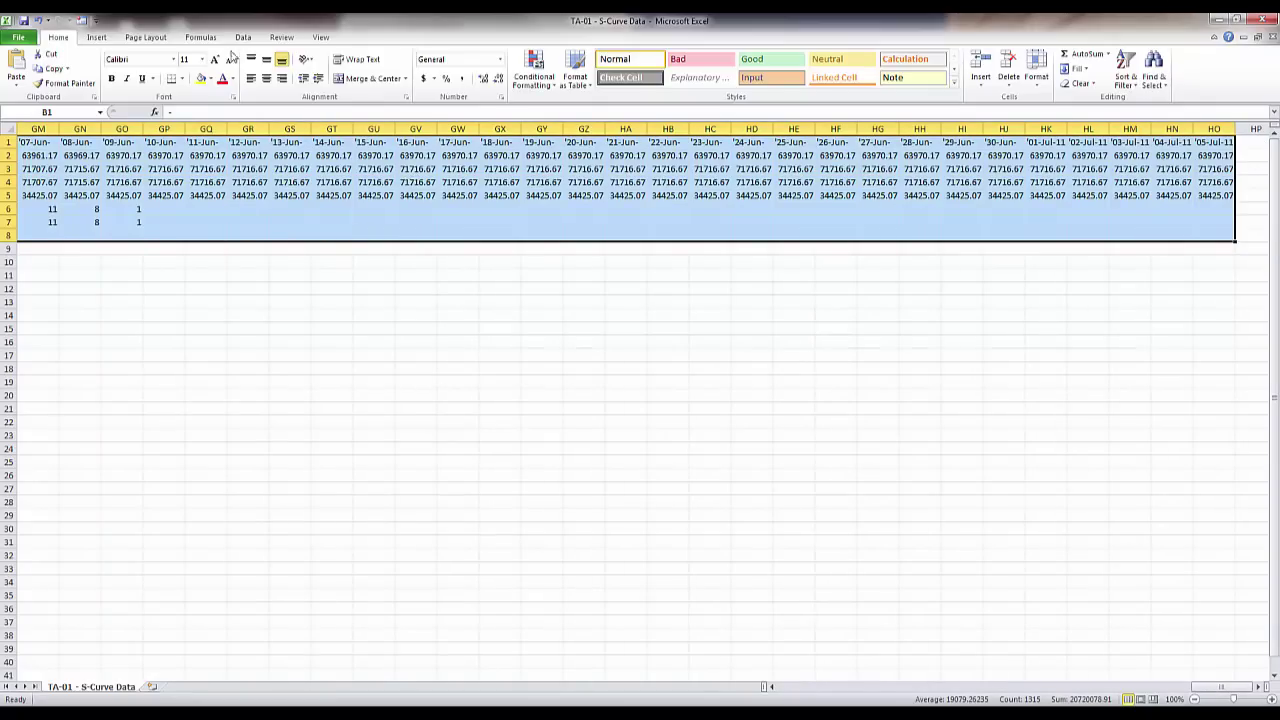
left_click(97, 37)
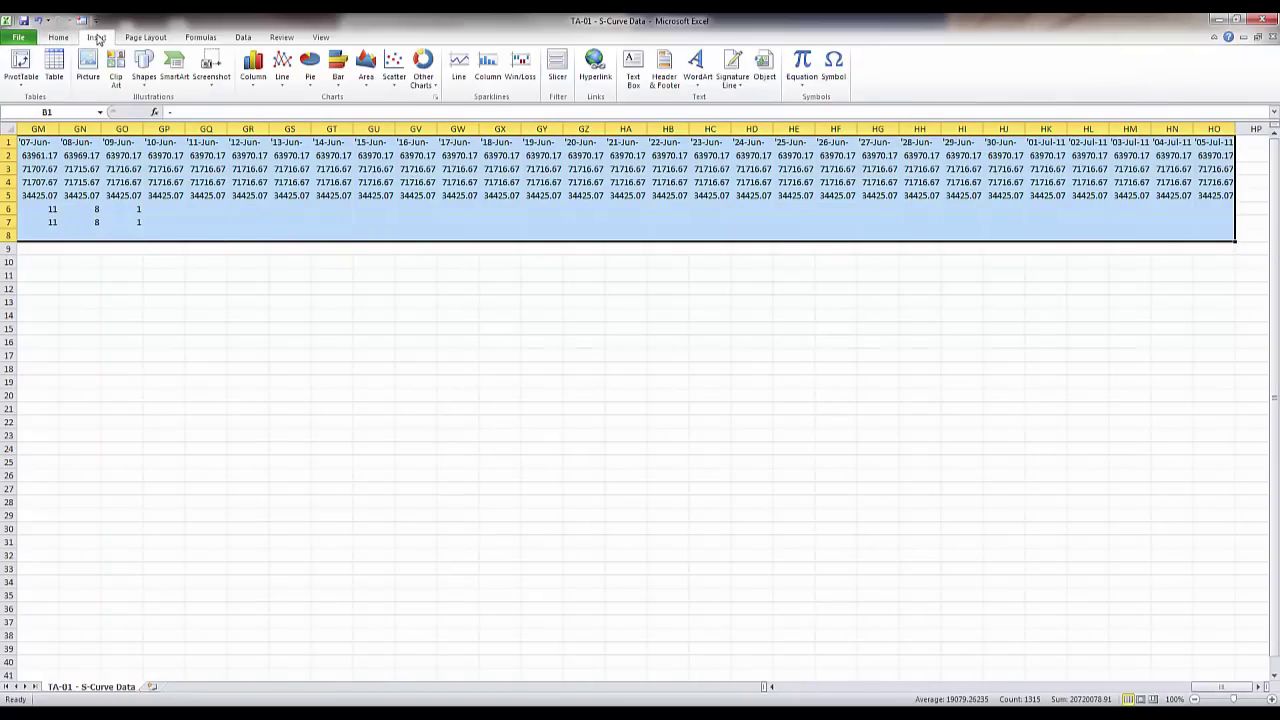
left_click(282, 76)
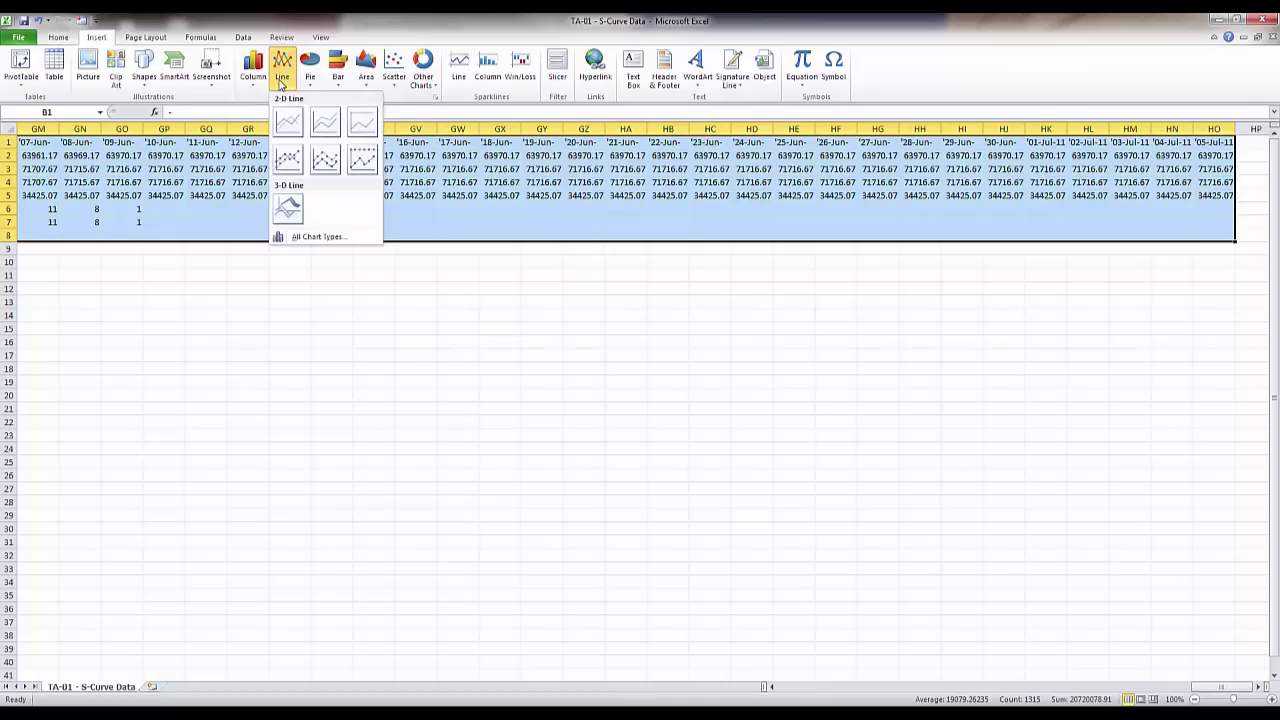
left_click(287, 122)
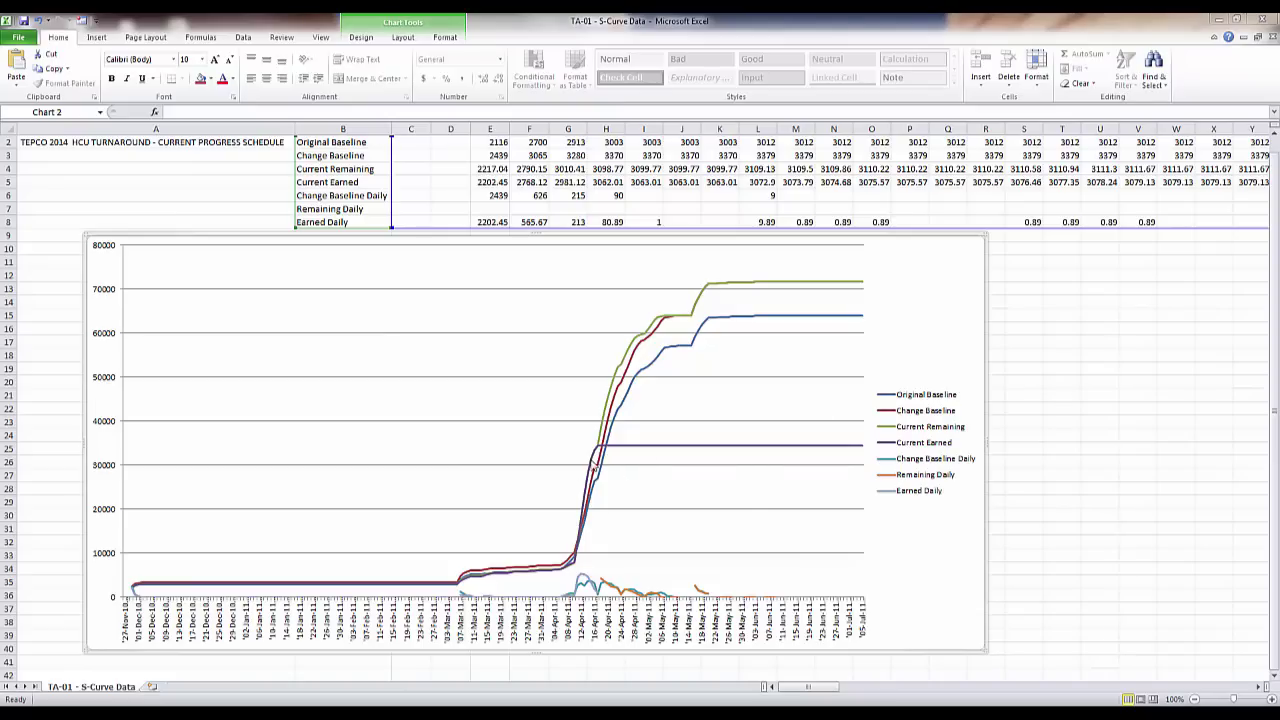
Step: Clear the Current Earned values in row 5 from cell EO5 through the last date column, and return to the line chart
mouse_move(599, 453)
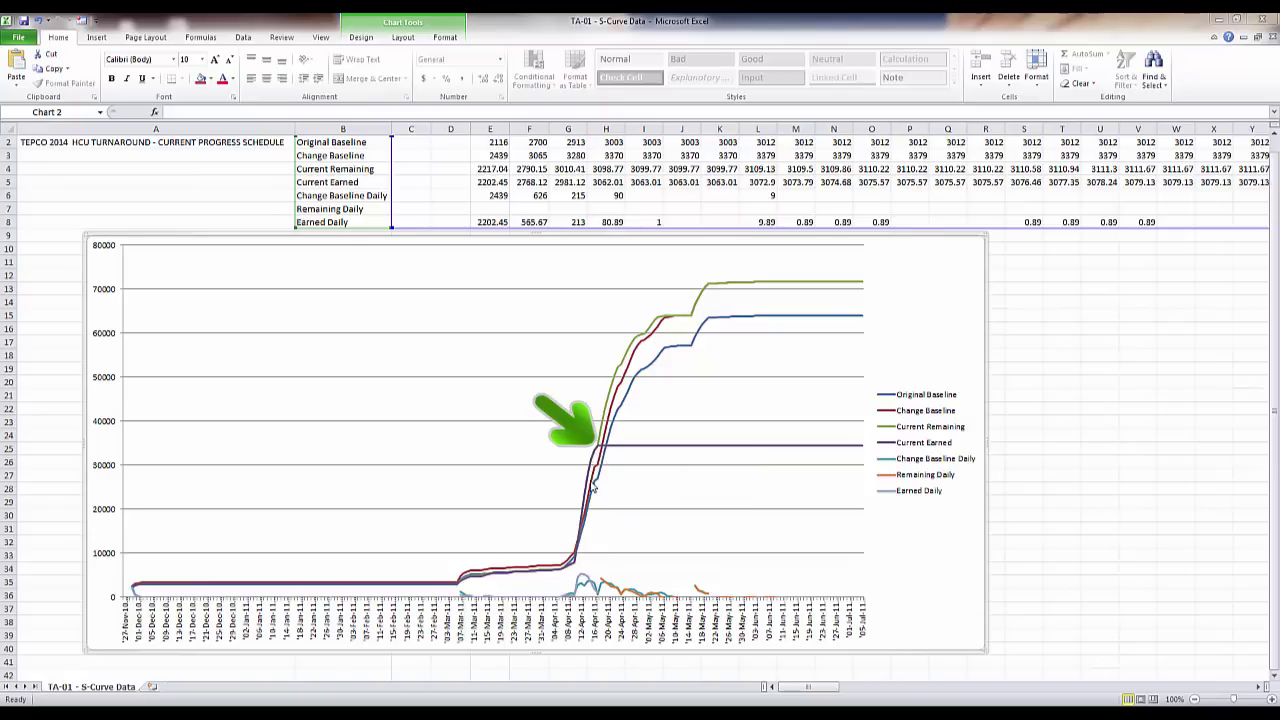
mouse_move(583, 510)
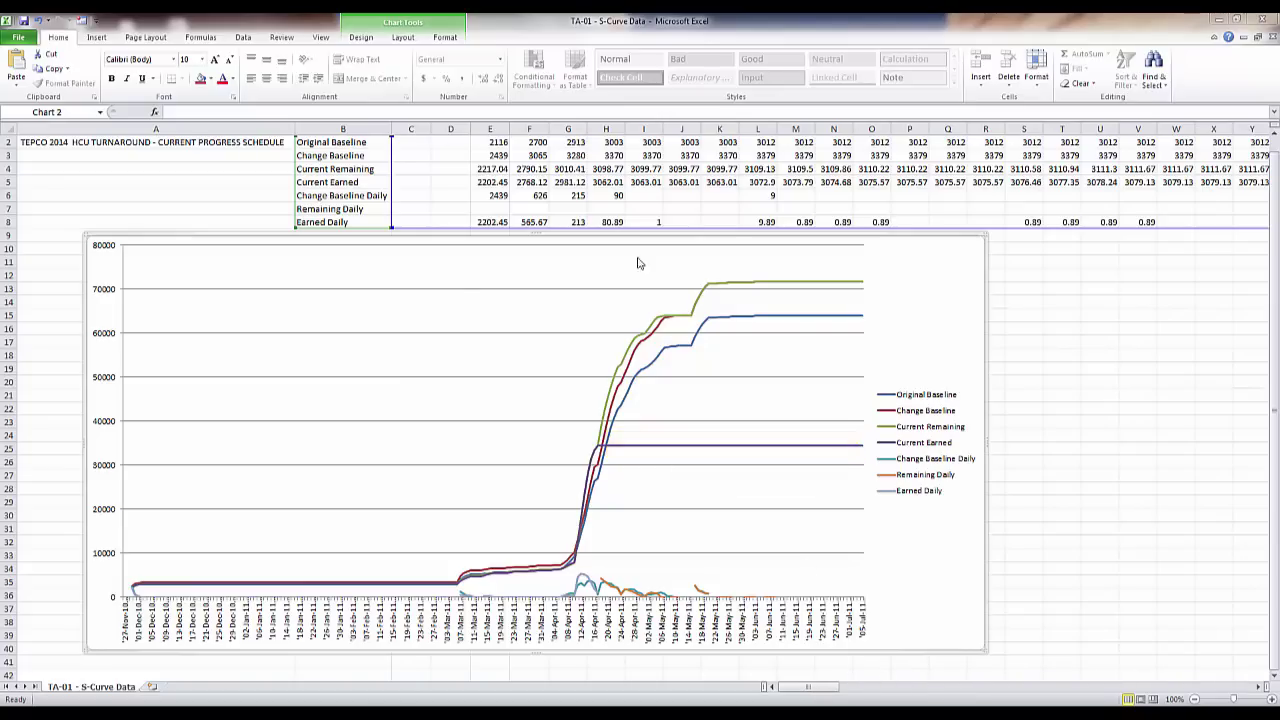
left_click(305, 187)
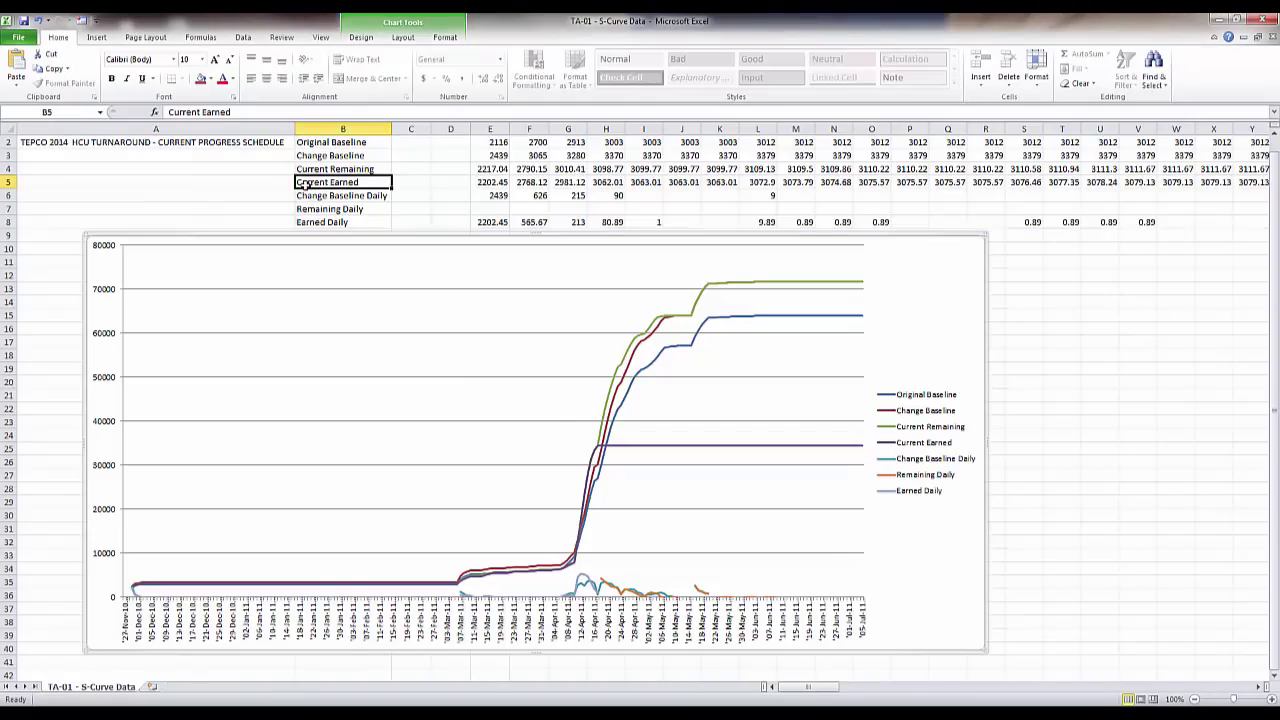
left_click(9, 182)
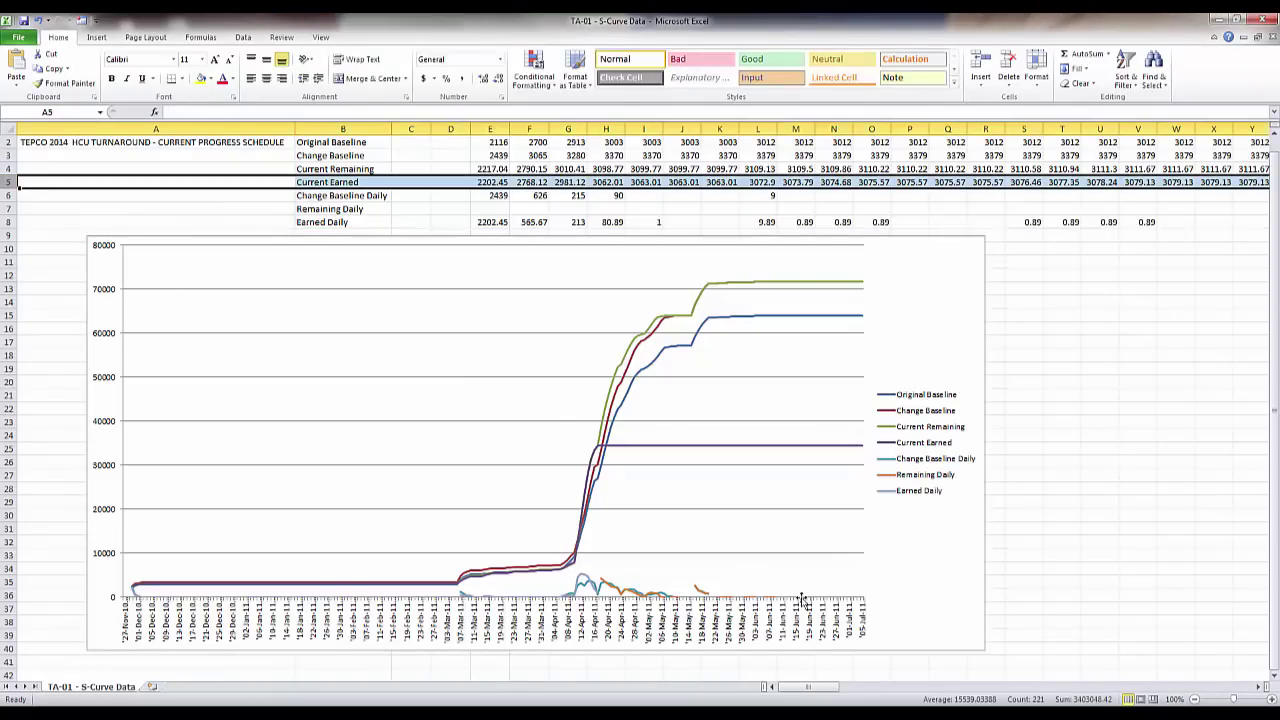
left_click_drag(814, 690, 1088, 688)
left_click(430, 182)
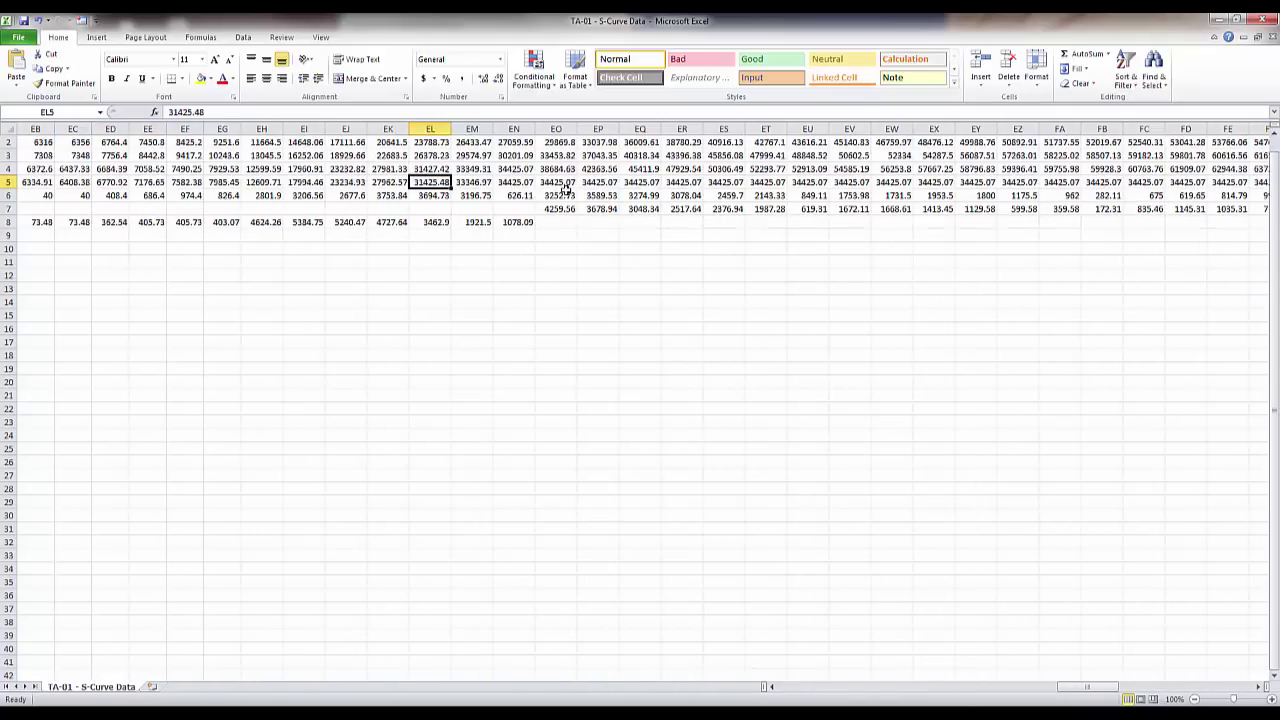
left_click(546, 183)
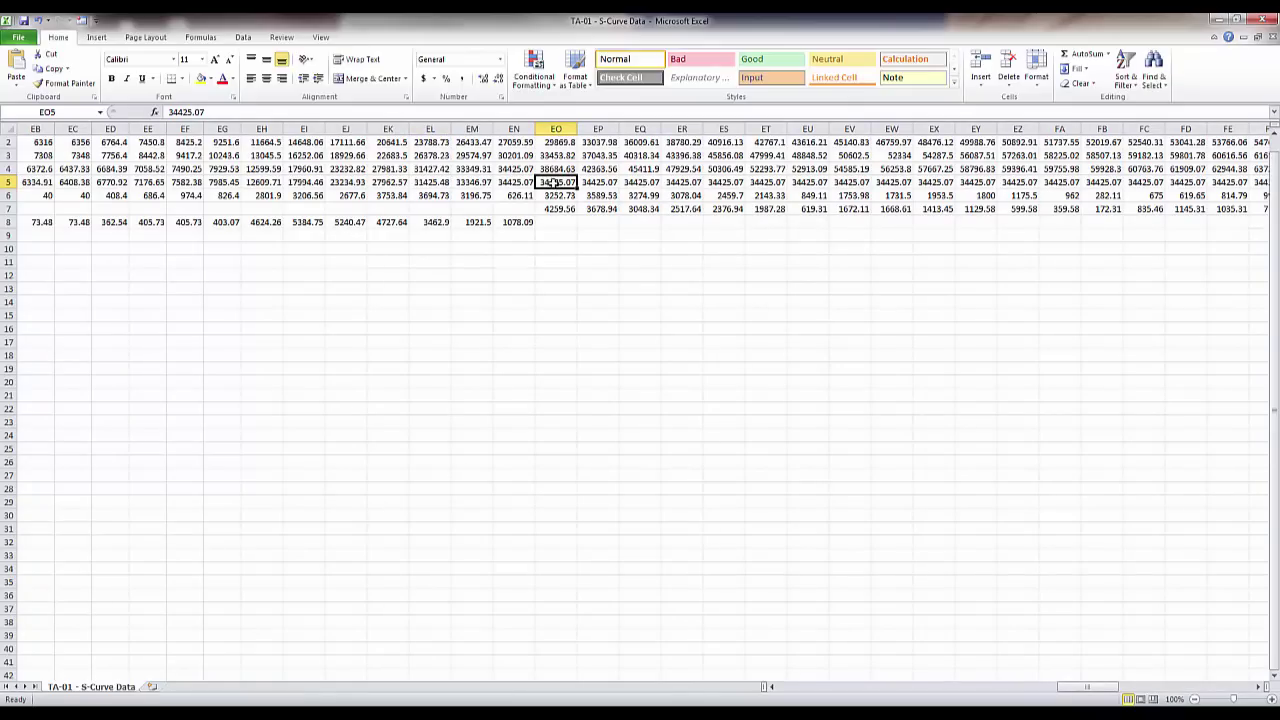
key("ctrl+shift+Right")
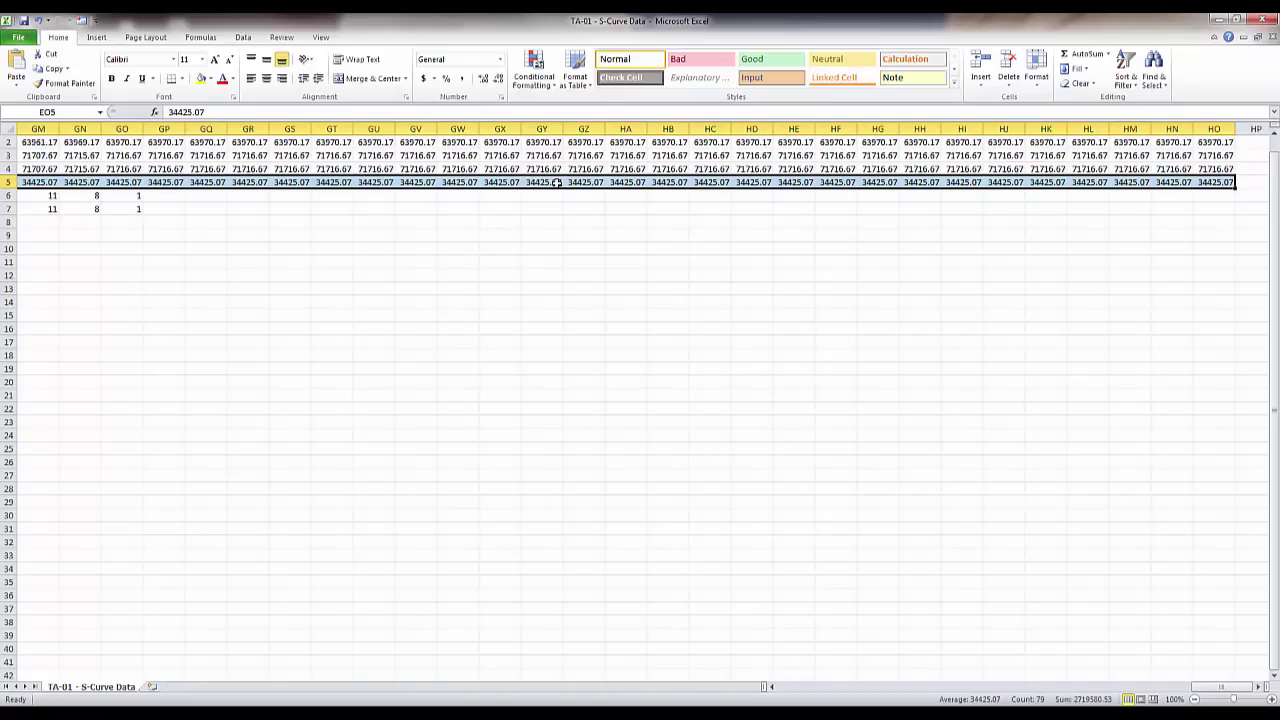
key("Delete")
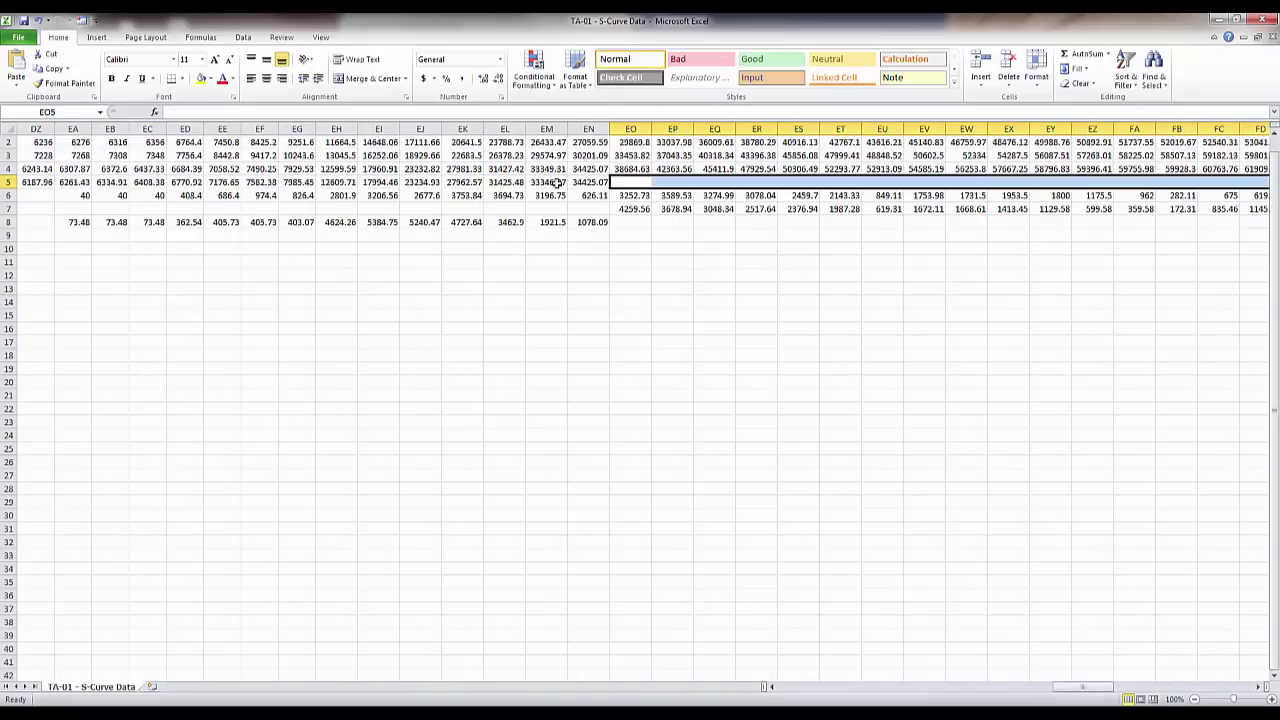
left_click(523, 399)
left_click_drag(1088, 686, 775, 698)
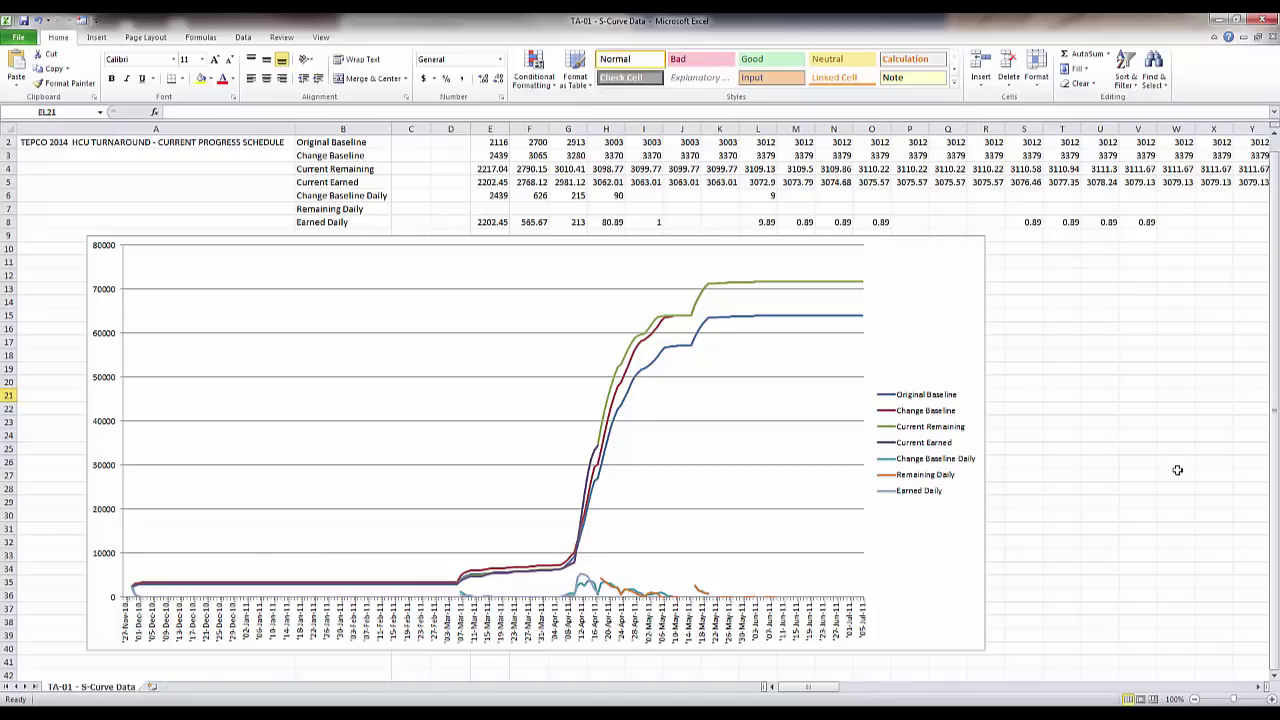
Step: Switch to Primavera P6 and open the TA-01 - S-Curve Data report for modification in a maximized editor
key("alt+Tab")
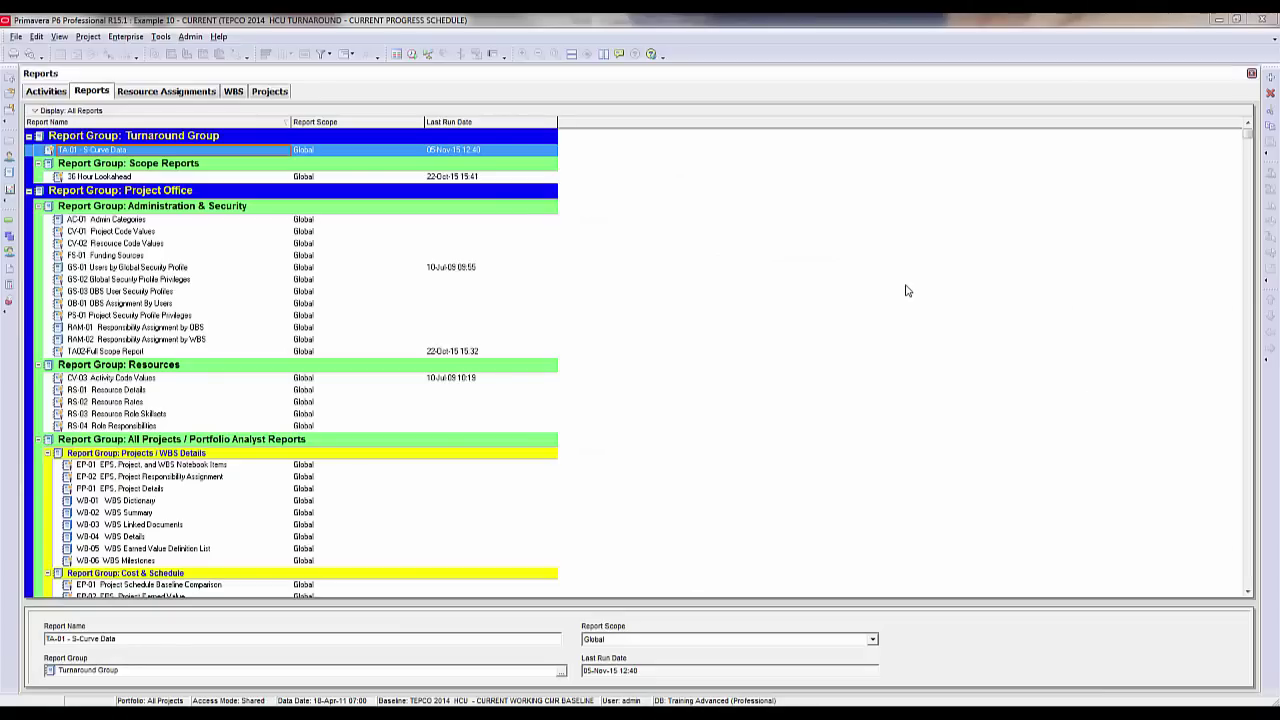
left_click(326, 153)
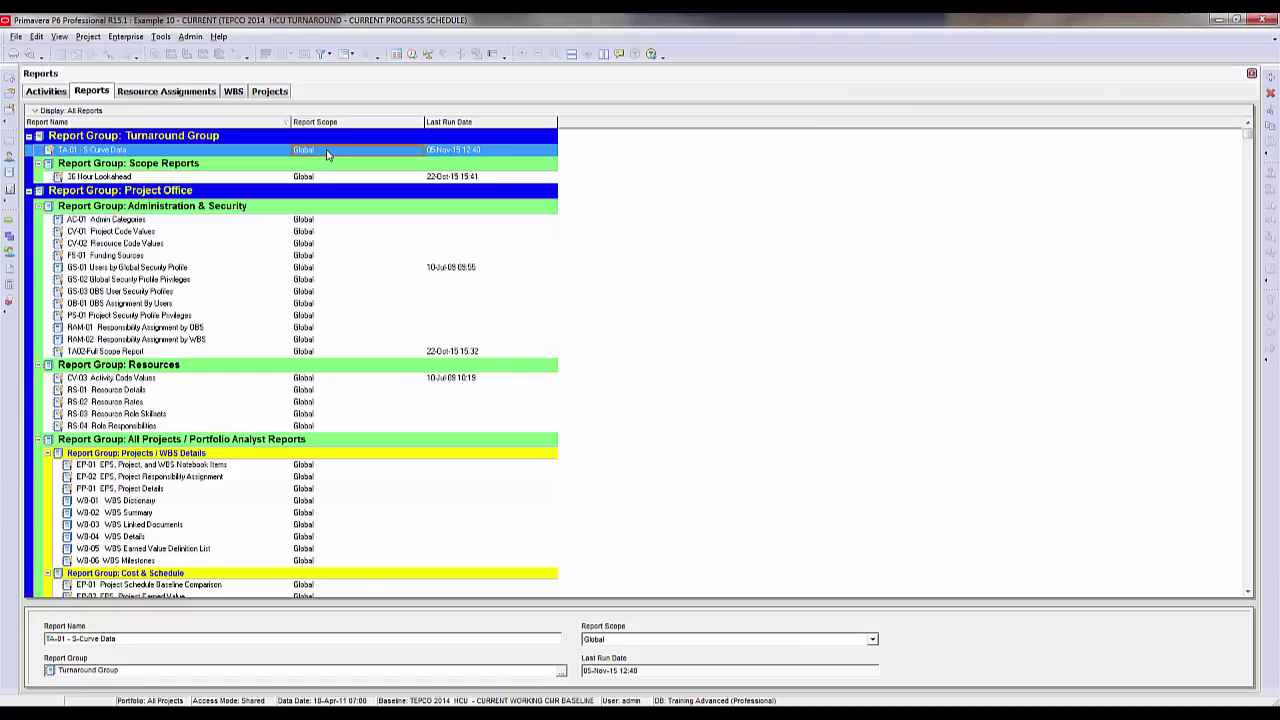
right_click(326, 154)
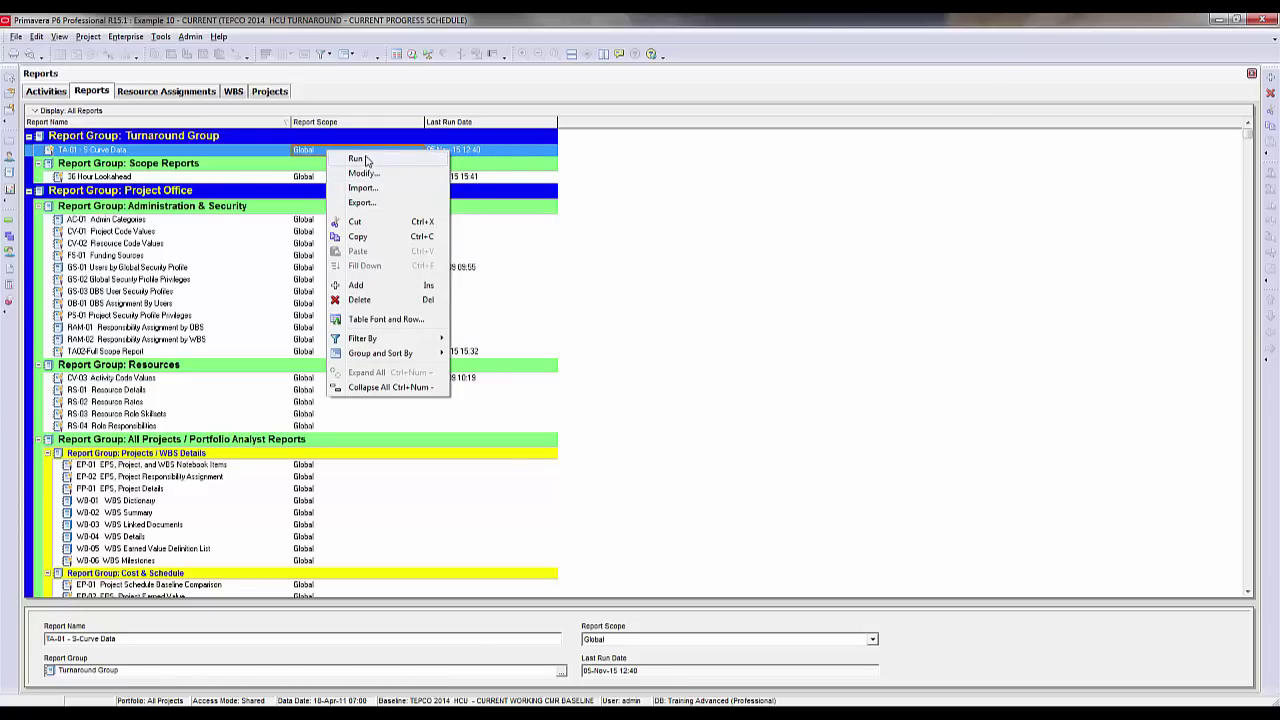
mouse_move(370, 162)
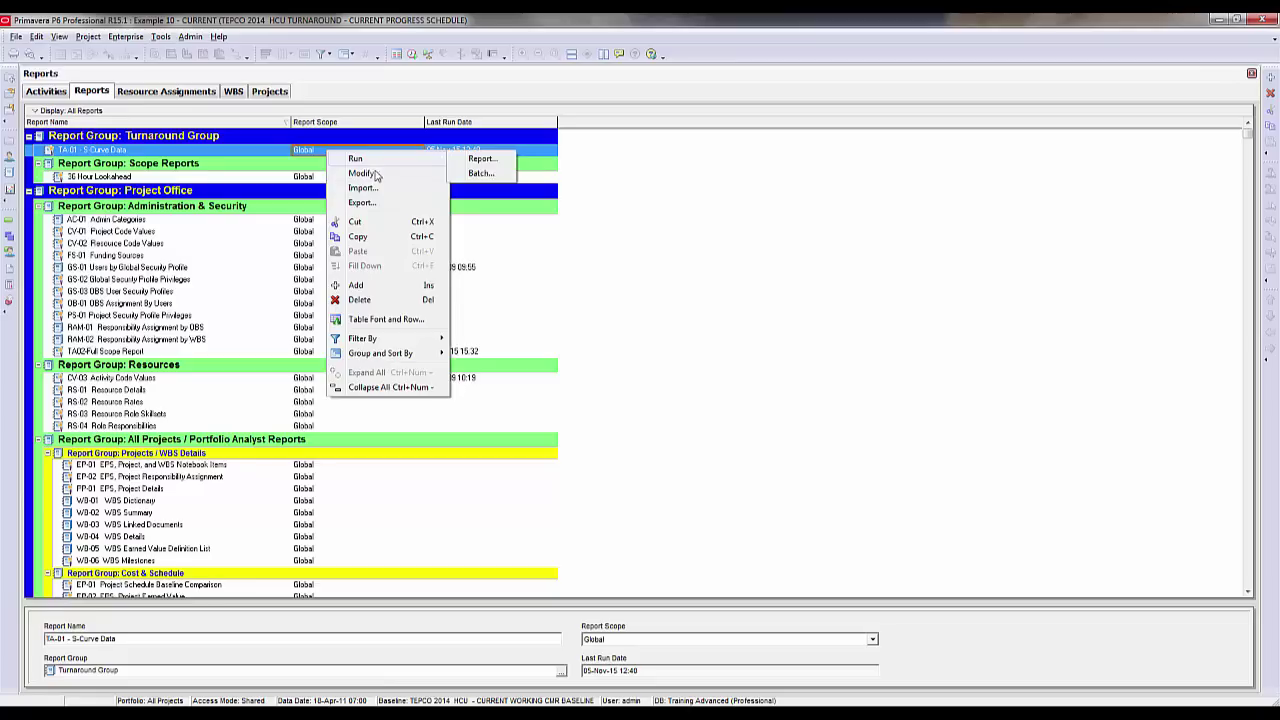
left_click(362, 174)
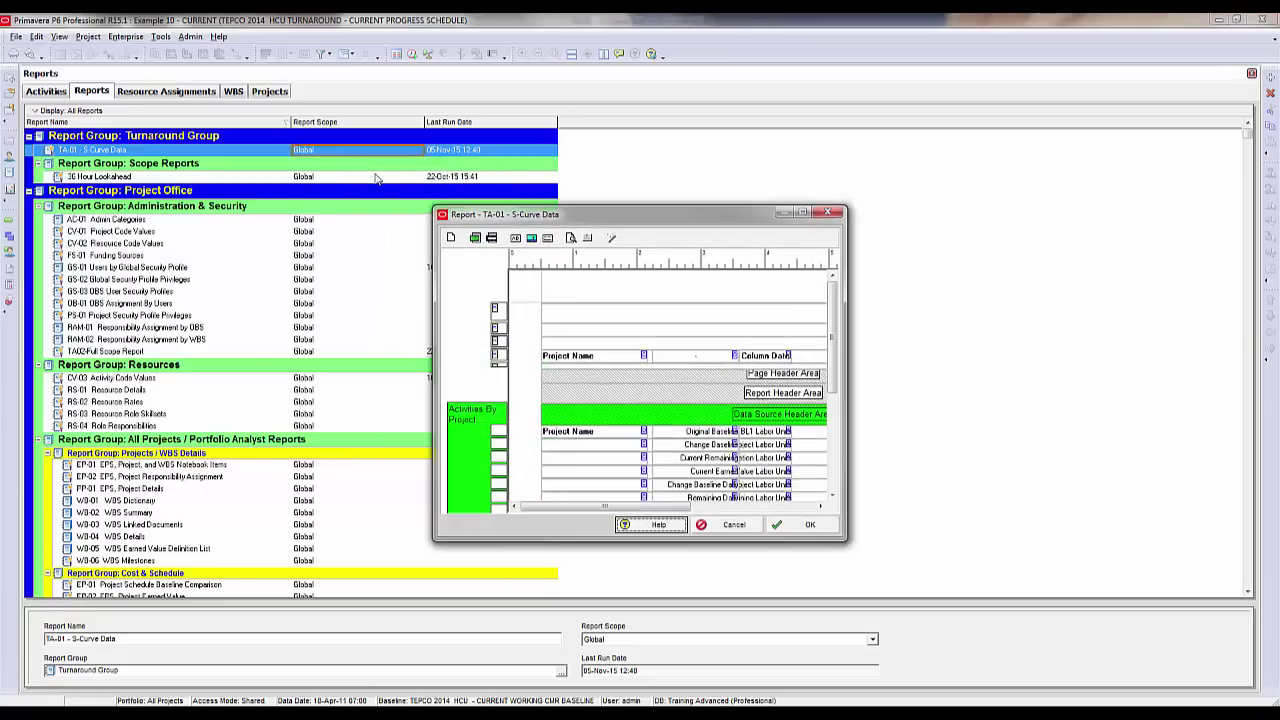
left_click(803, 213)
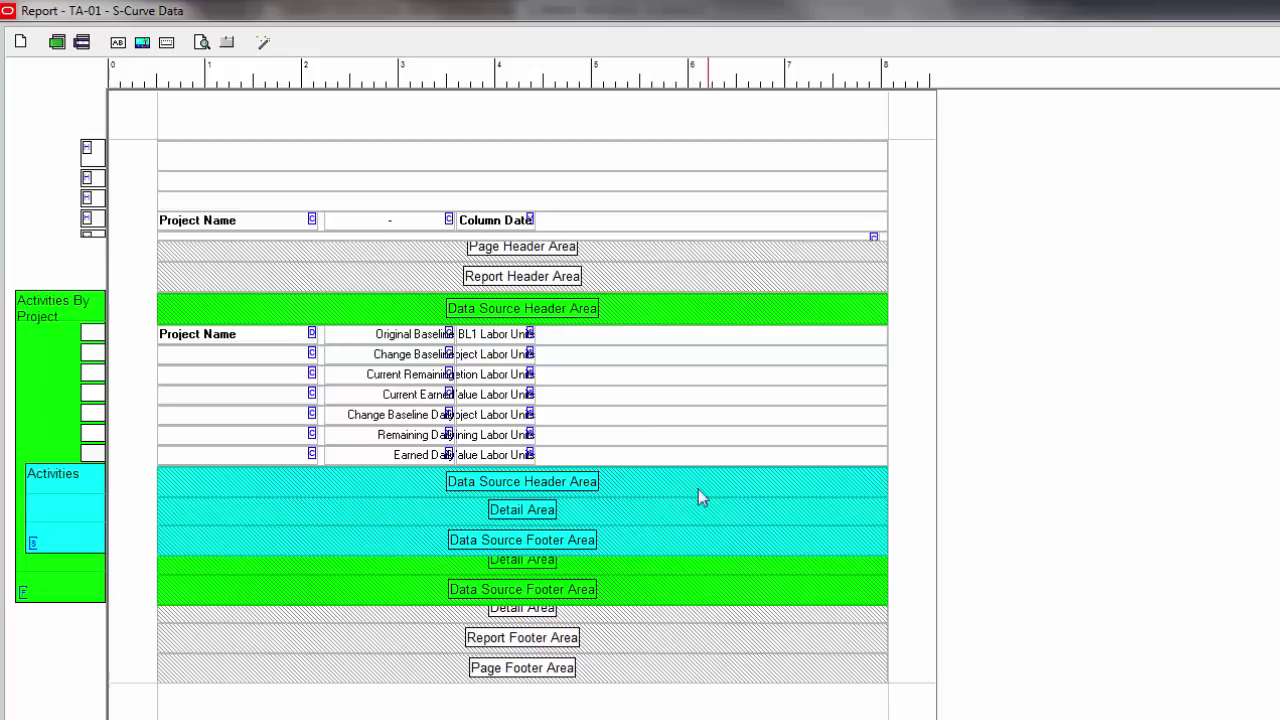
Step: Delete the Current Earned and Earned Daily rows from the report layout and close the report editor
left_click(601, 399)
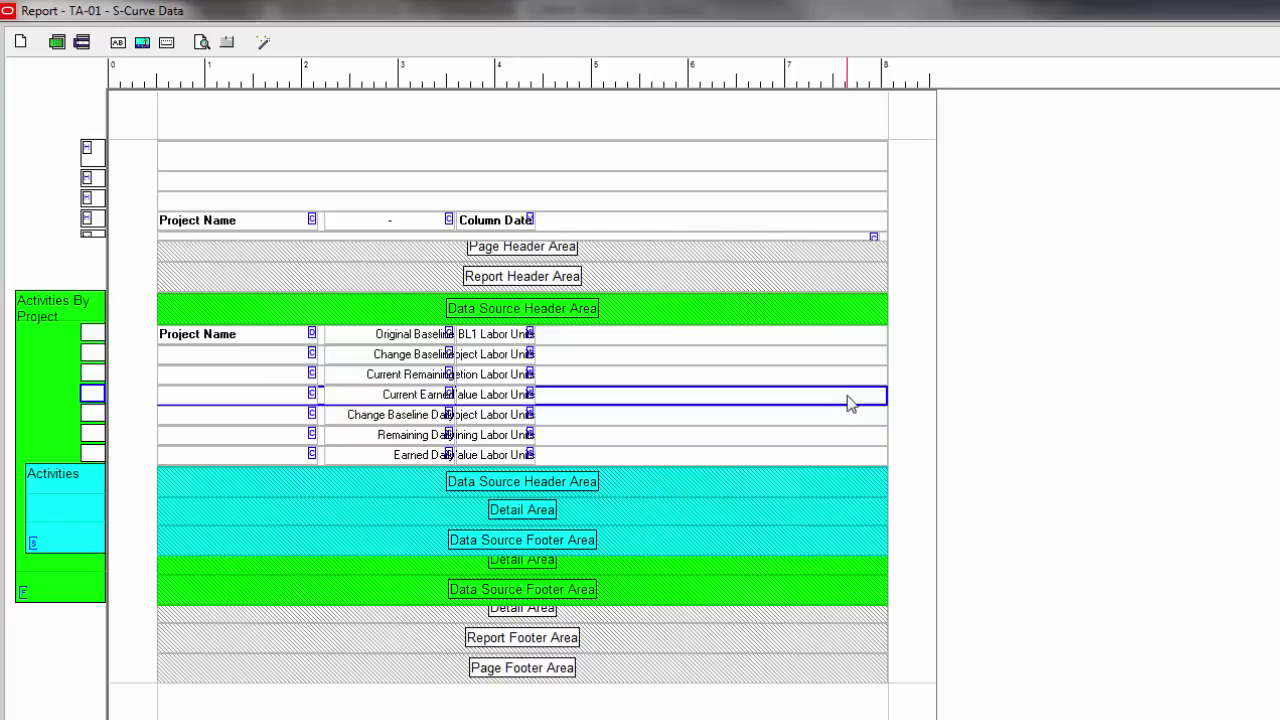
key("Delete")
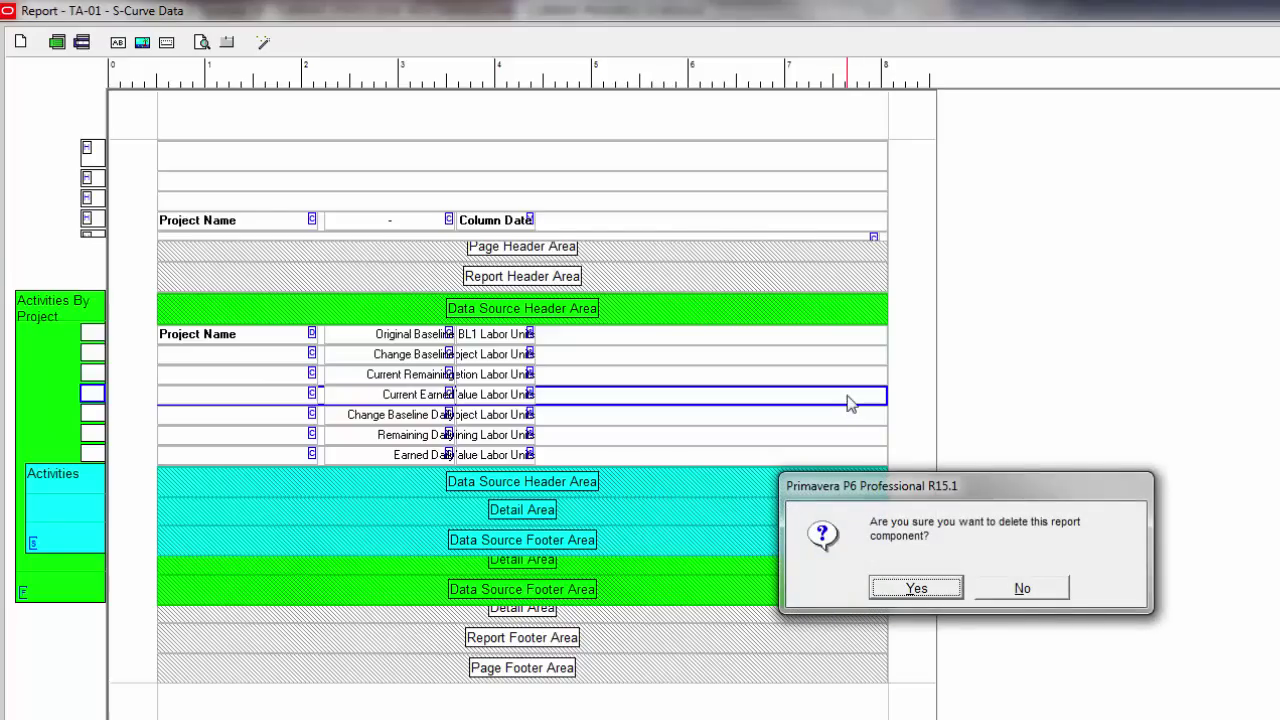
left_click(915, 588)
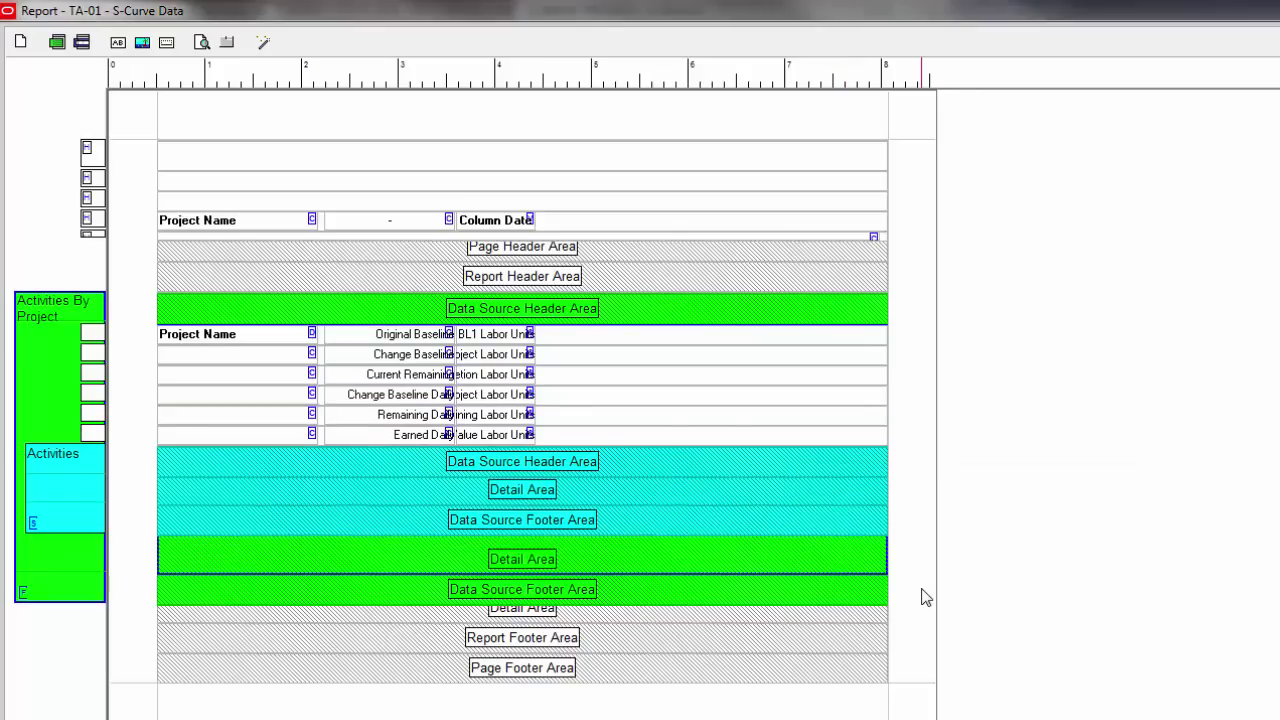
left_click(391, 436)
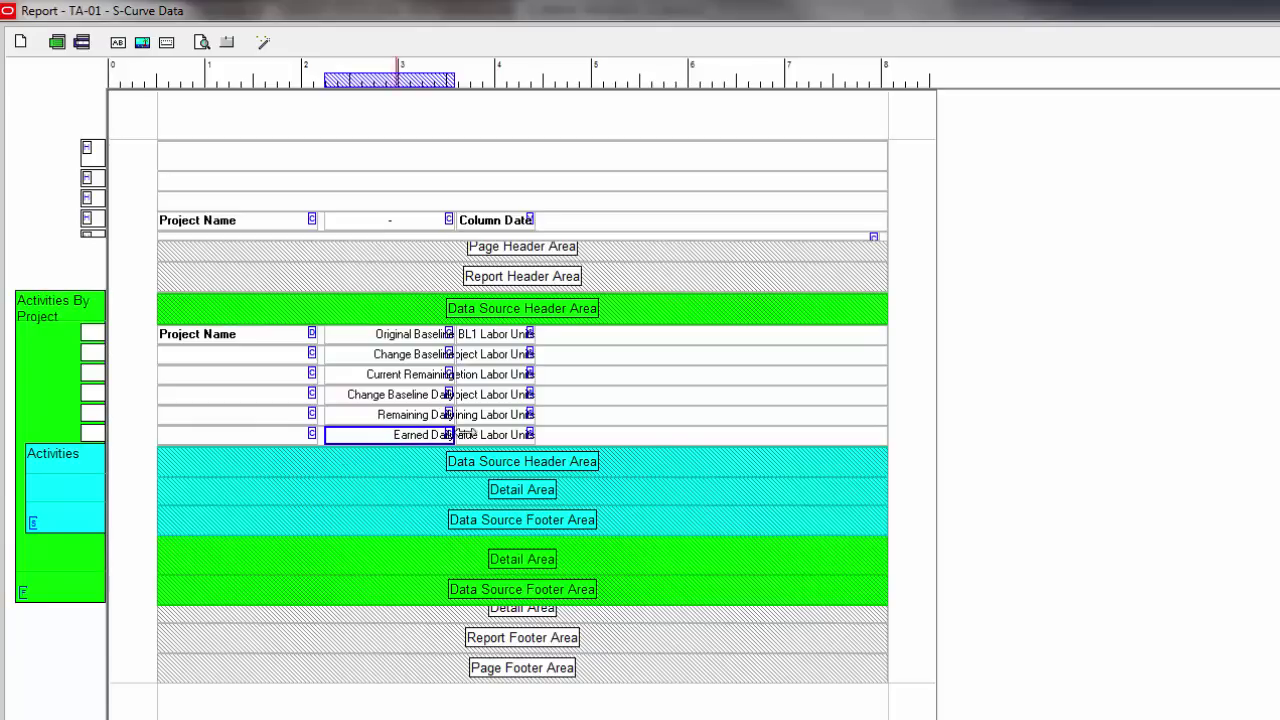
left_click(657, 444)
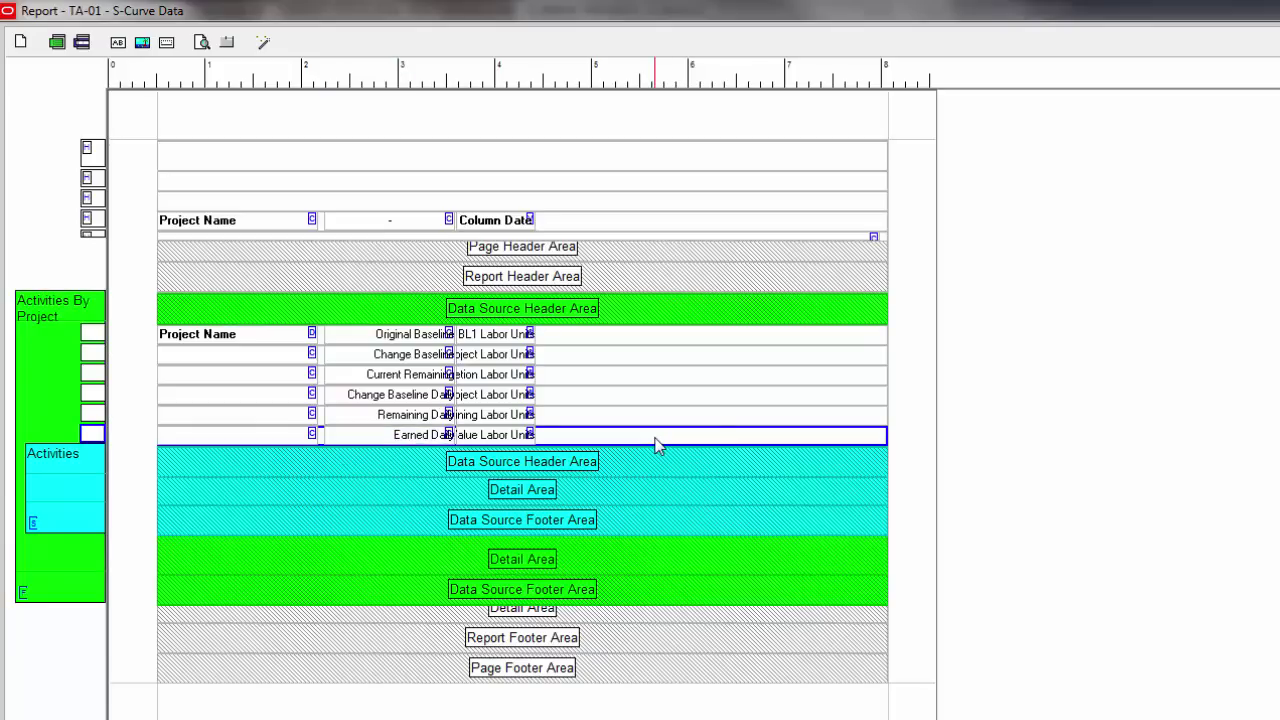
key("Delete")
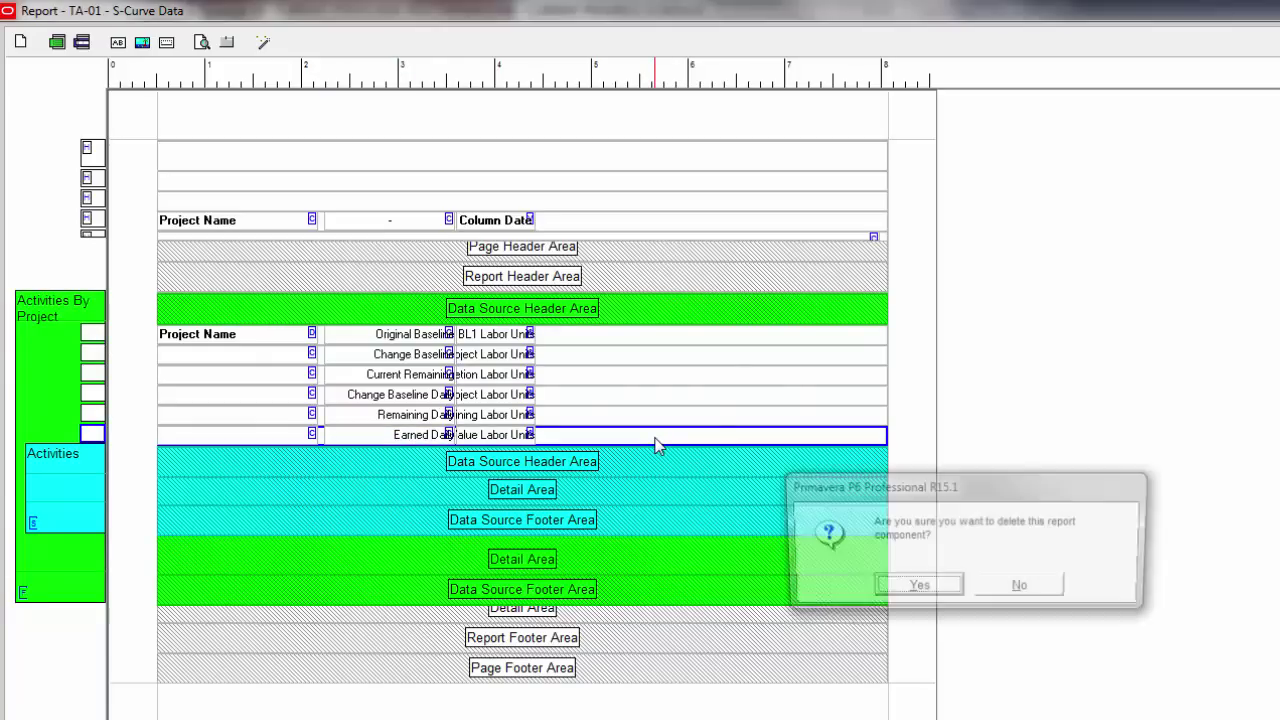
left_click(905, 582)
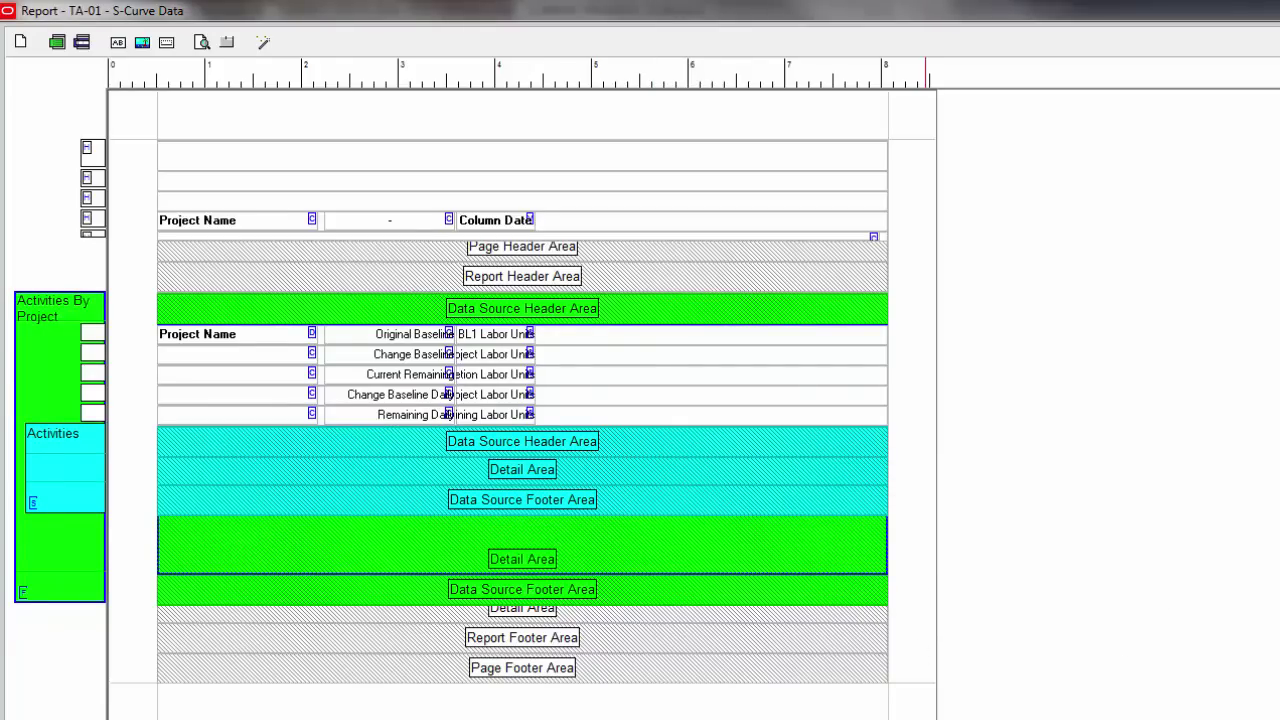
key("alt+F4")
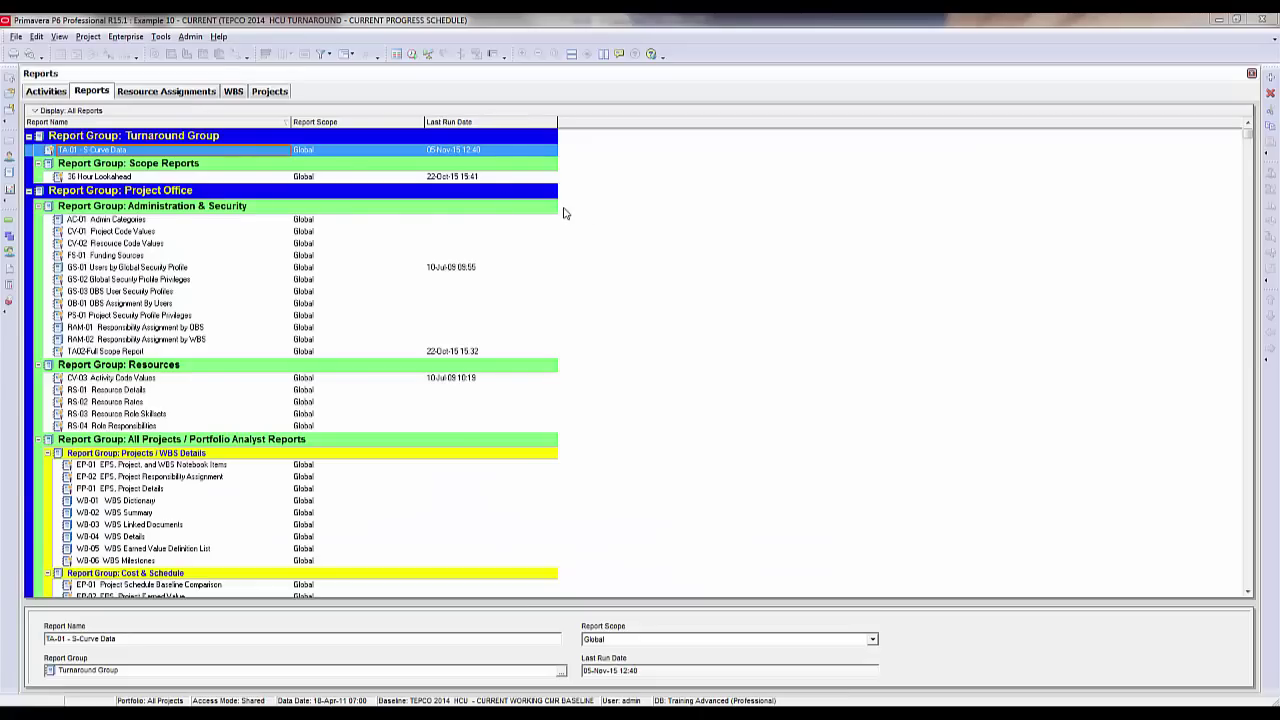
Step: Start a new report in the Report Wizard using Time Distributed Data with Activities as the subject area
left_click(325, 151)
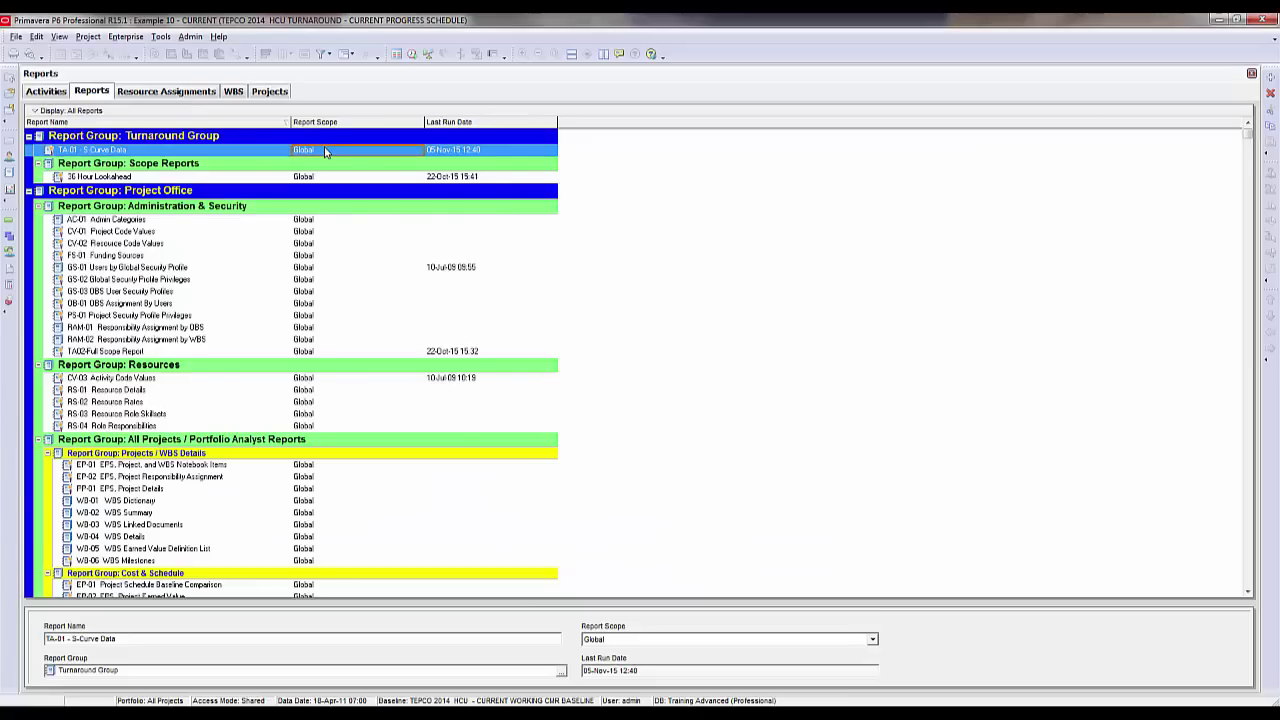
left_click(261, 156)
left_click(1270, 78)
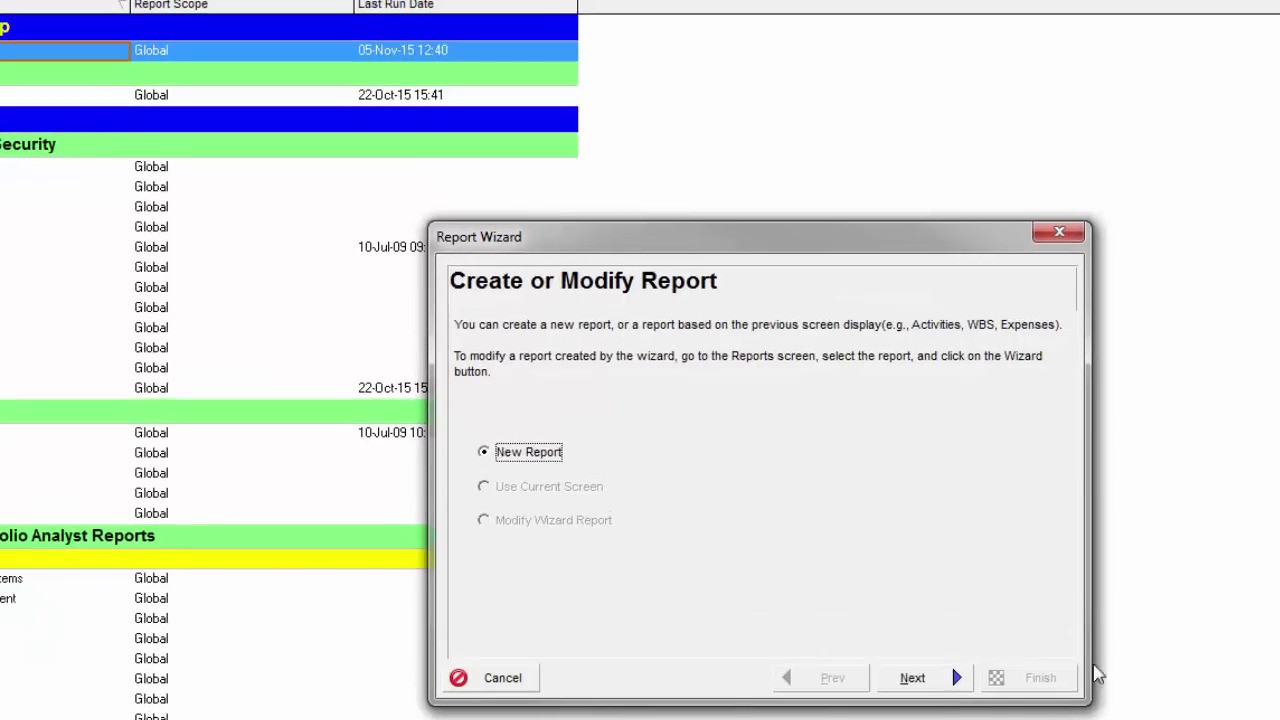
left_click(957, 677)
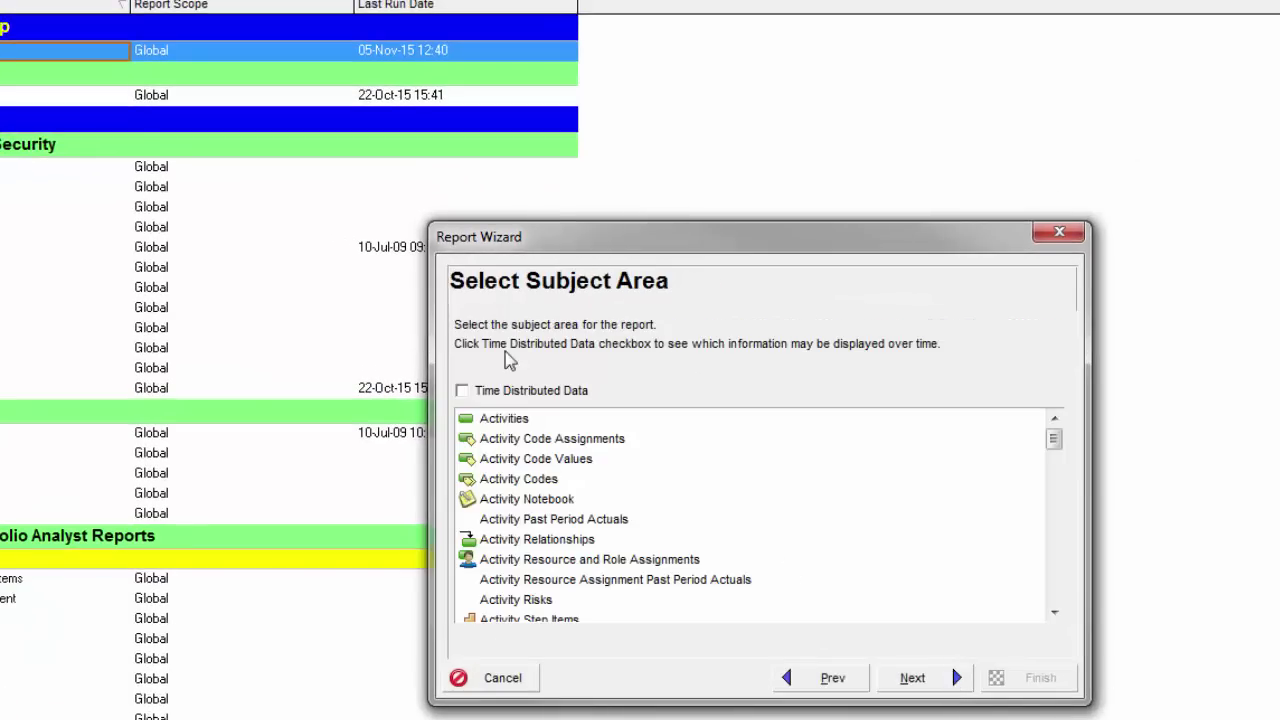
left_click(505, 392)
left_click(516, 424)
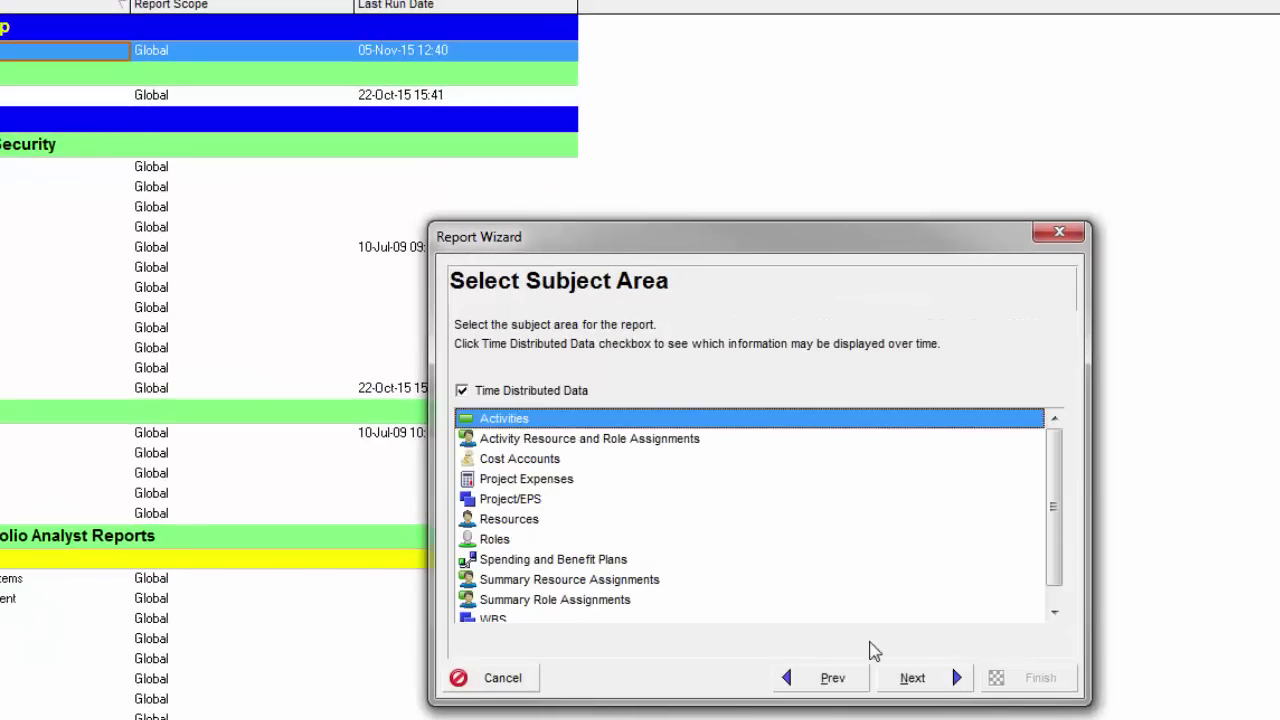
left_click(905, 679)
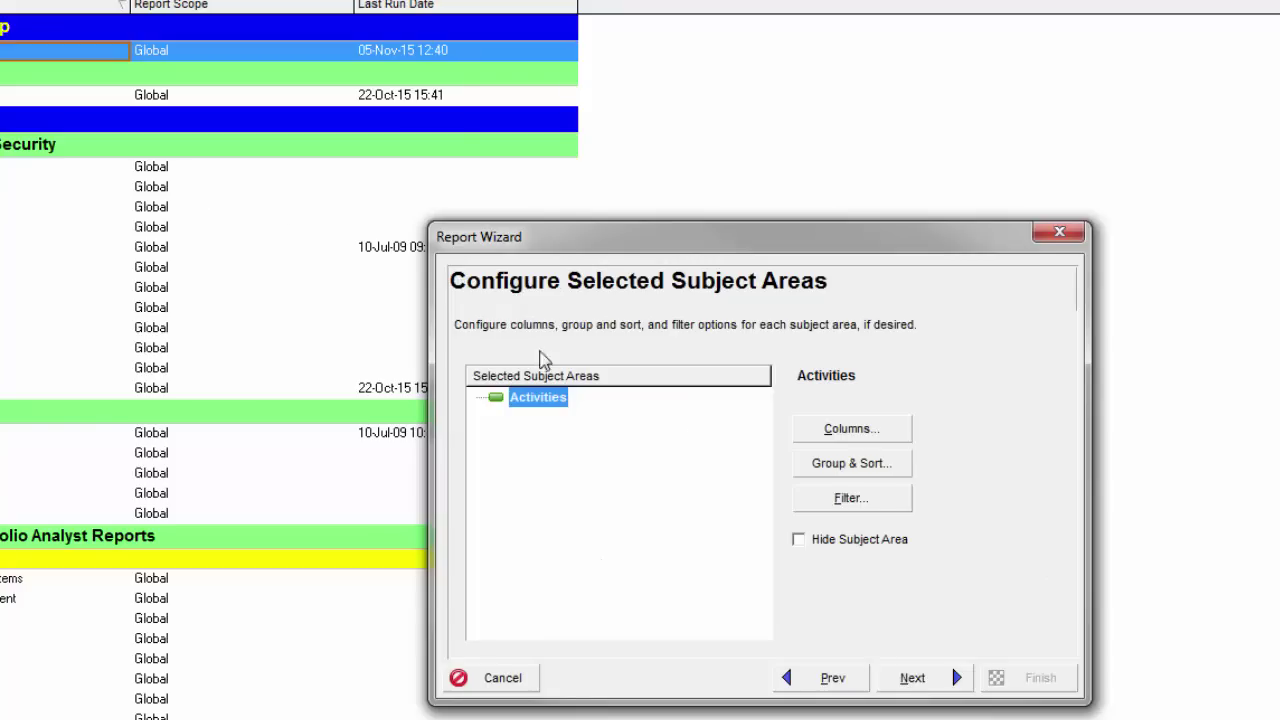
Step: Replace the Activity ID and Activity Status columns of the Activities subject area with Project Name
left_click(872, 437)
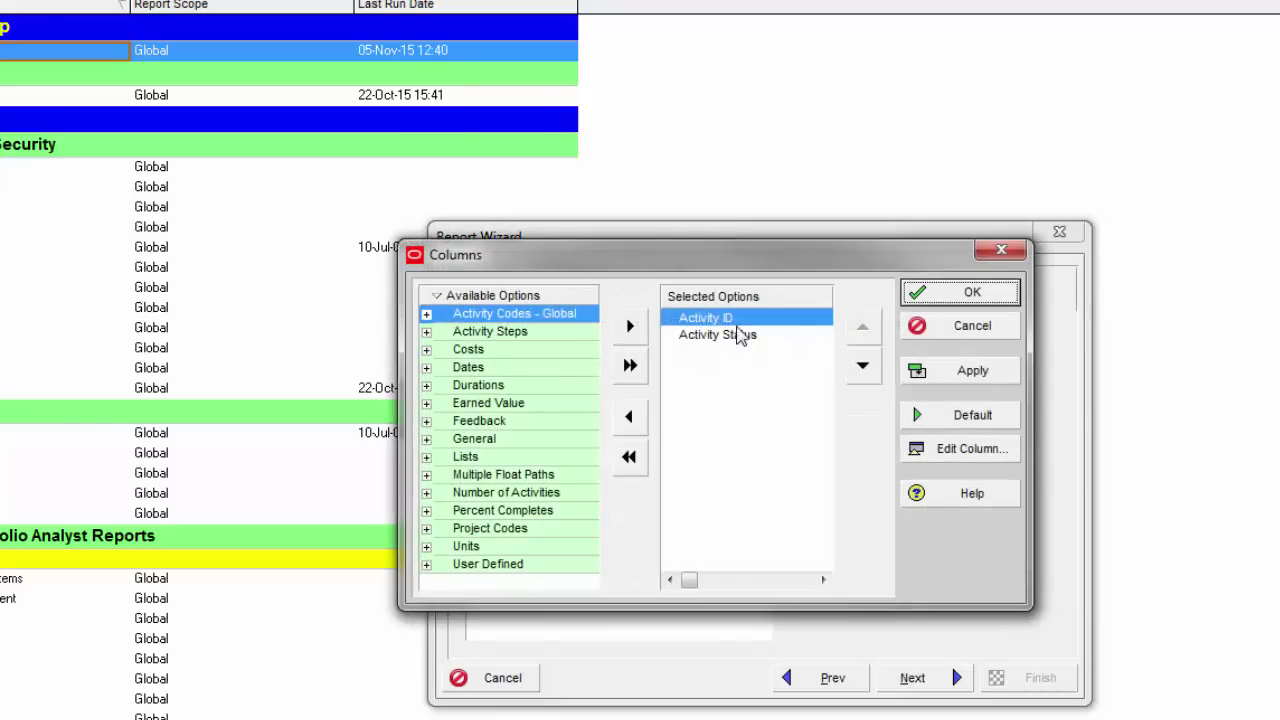
double_click(728, 318)
double_click(729, 320)
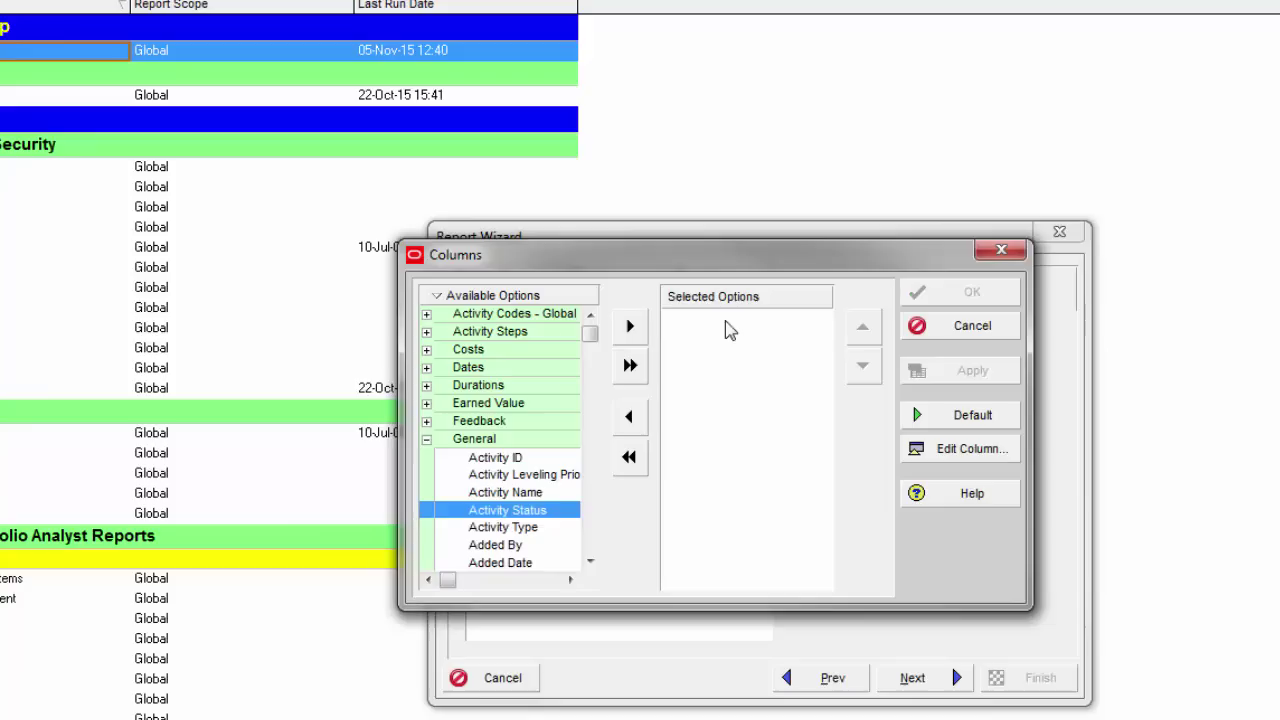
left_click(522, 440)
scroll(522, 450, "down", 3)
scroll(522, 458, "down", 4)
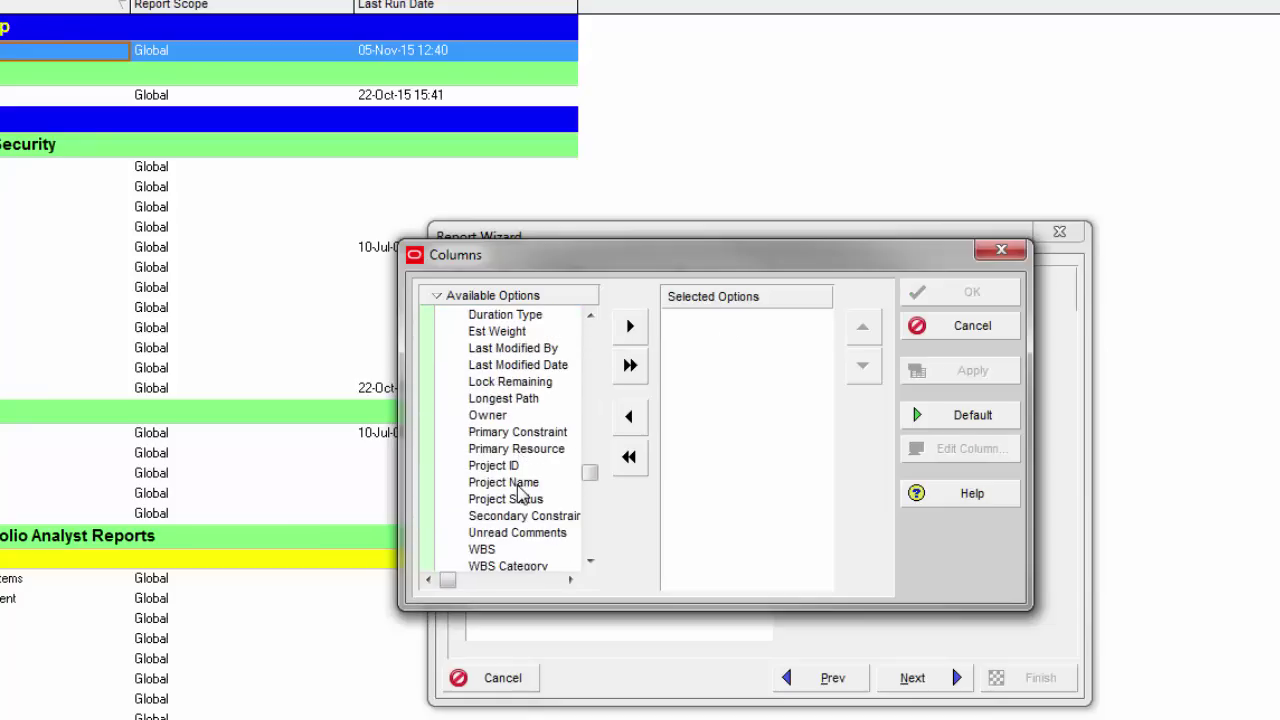
double_click(521, 484)
left_click(968, 291)
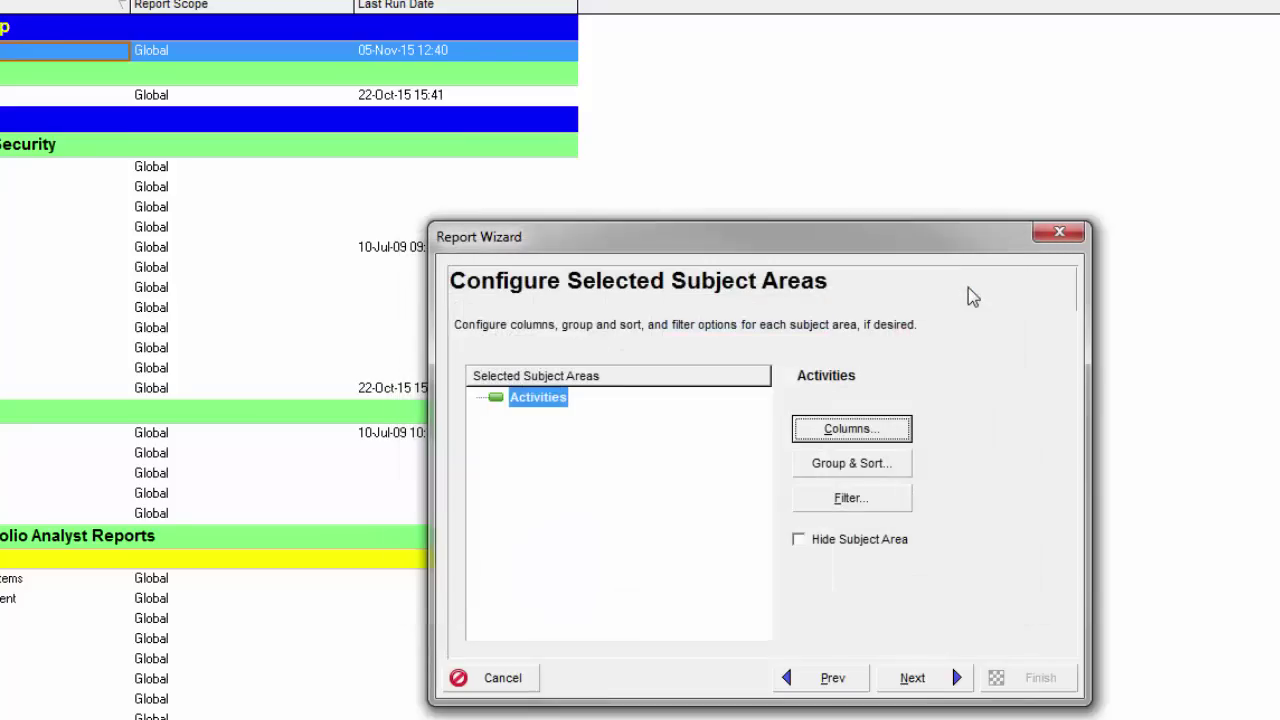
Step: Group the Activities subject area by Project, showing summaries only, with totals at the top and ID / Code hidden
left_click(845, 466)
left_click(401, 283)
left_click(452, 380)
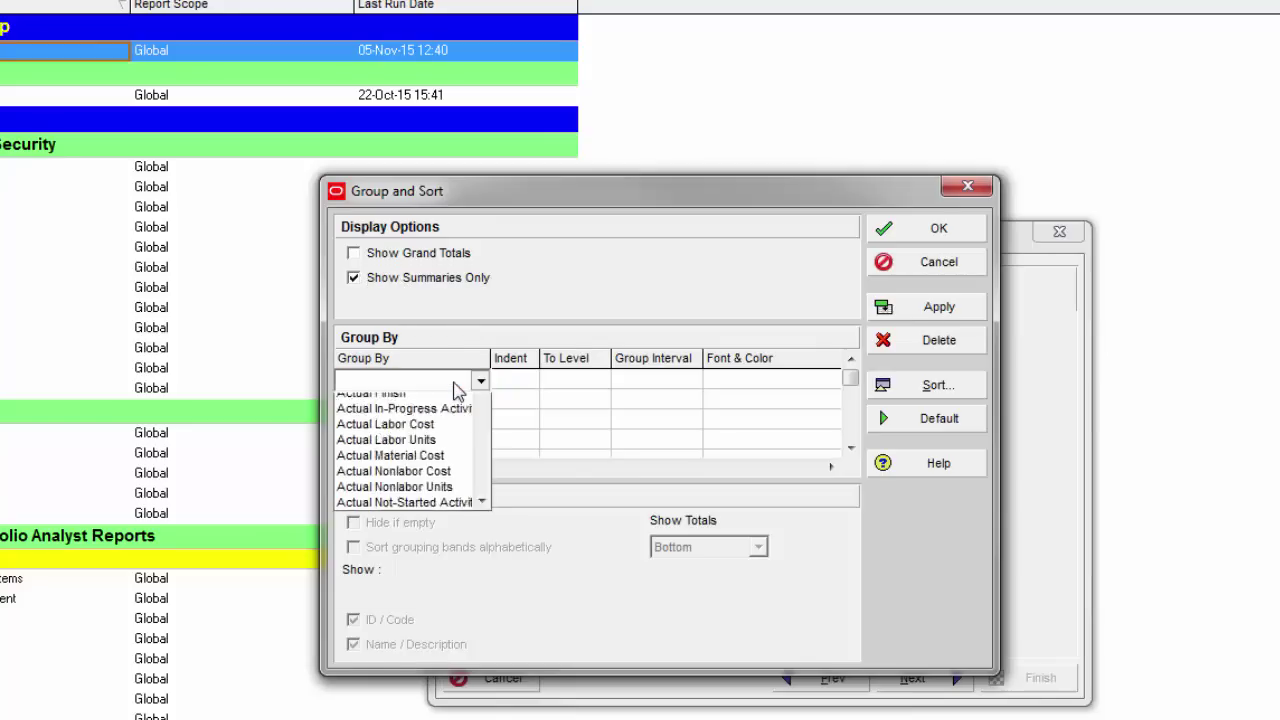
key("p")
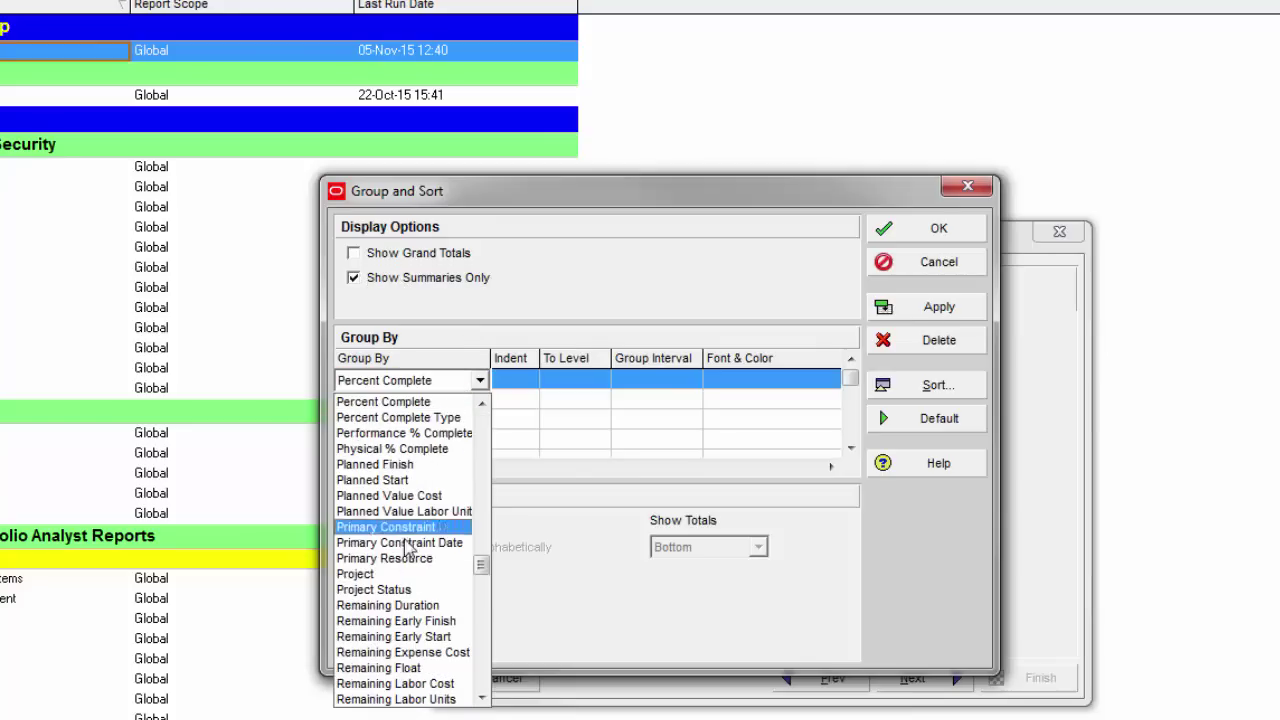
left_click(407, 574)
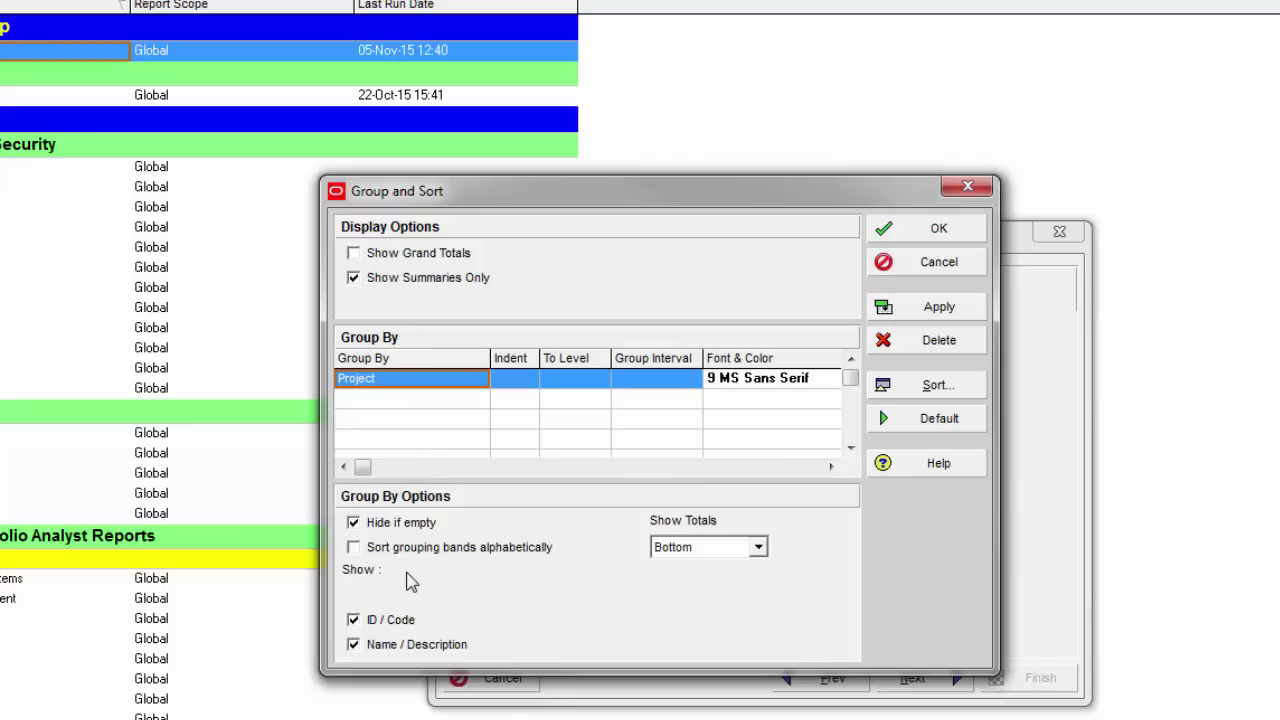
left_click(740, 549)
left_click(706, 600)
left_click(369, 622)
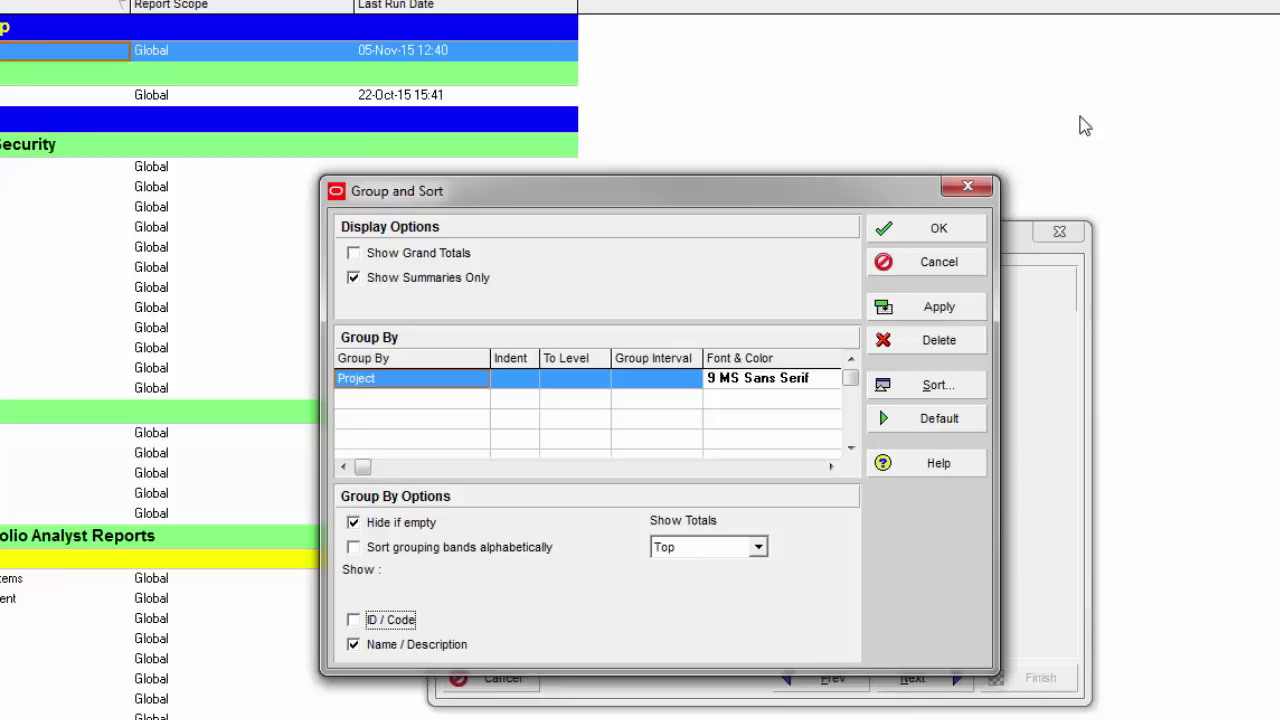
left_click(936, 230)
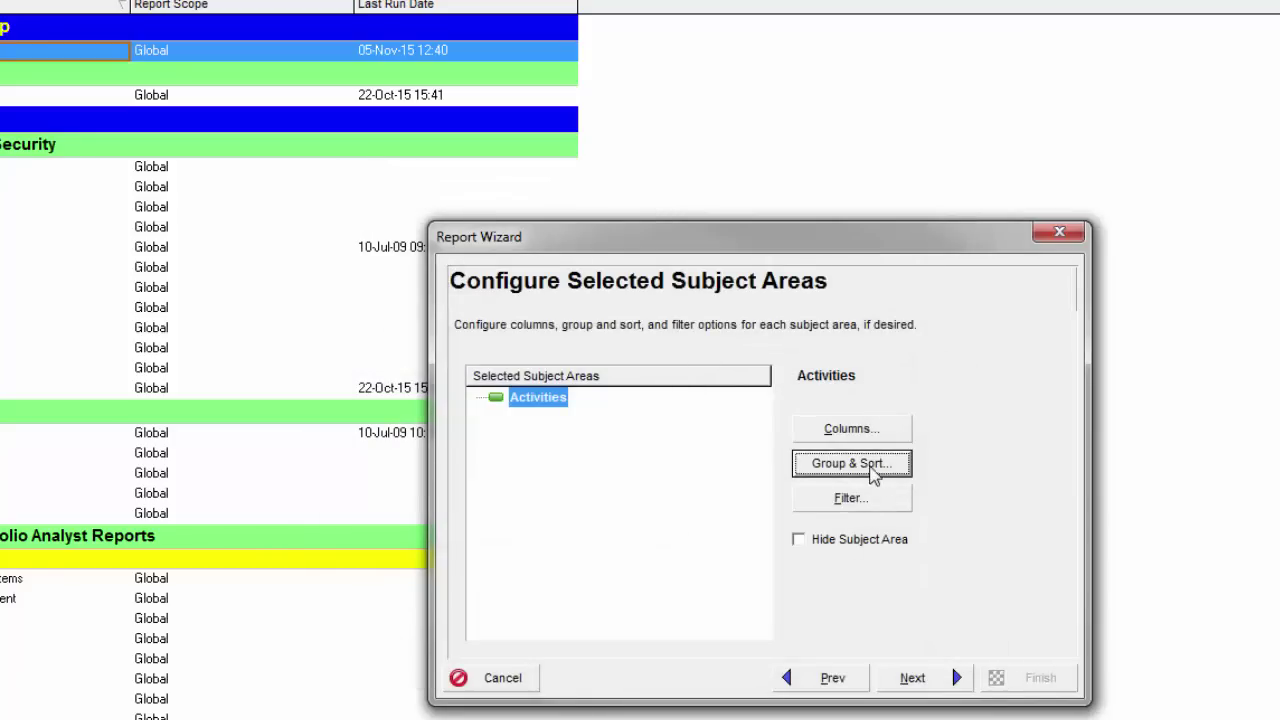
Step: Set the report timescale to a Shift interval with the 24 Hour - 7am to 7am calendar, and turn off Show Period Total
left_click(935, 678)
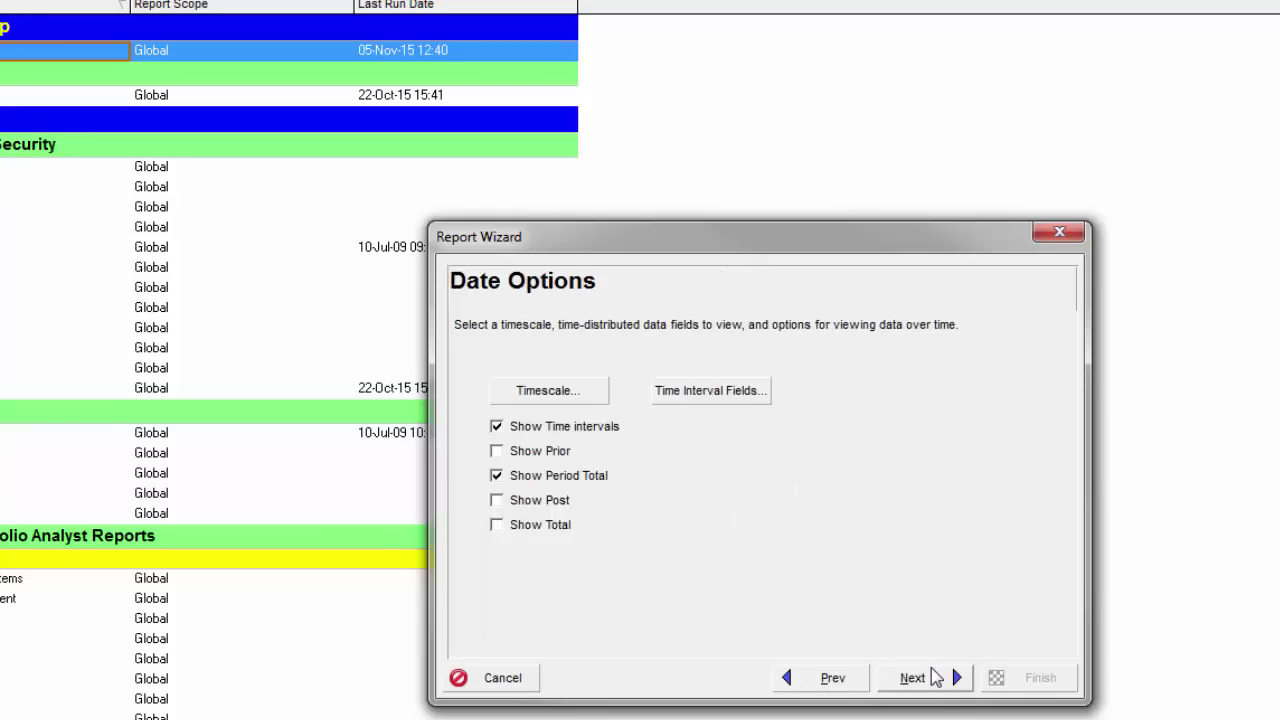
left_click(565, 392)
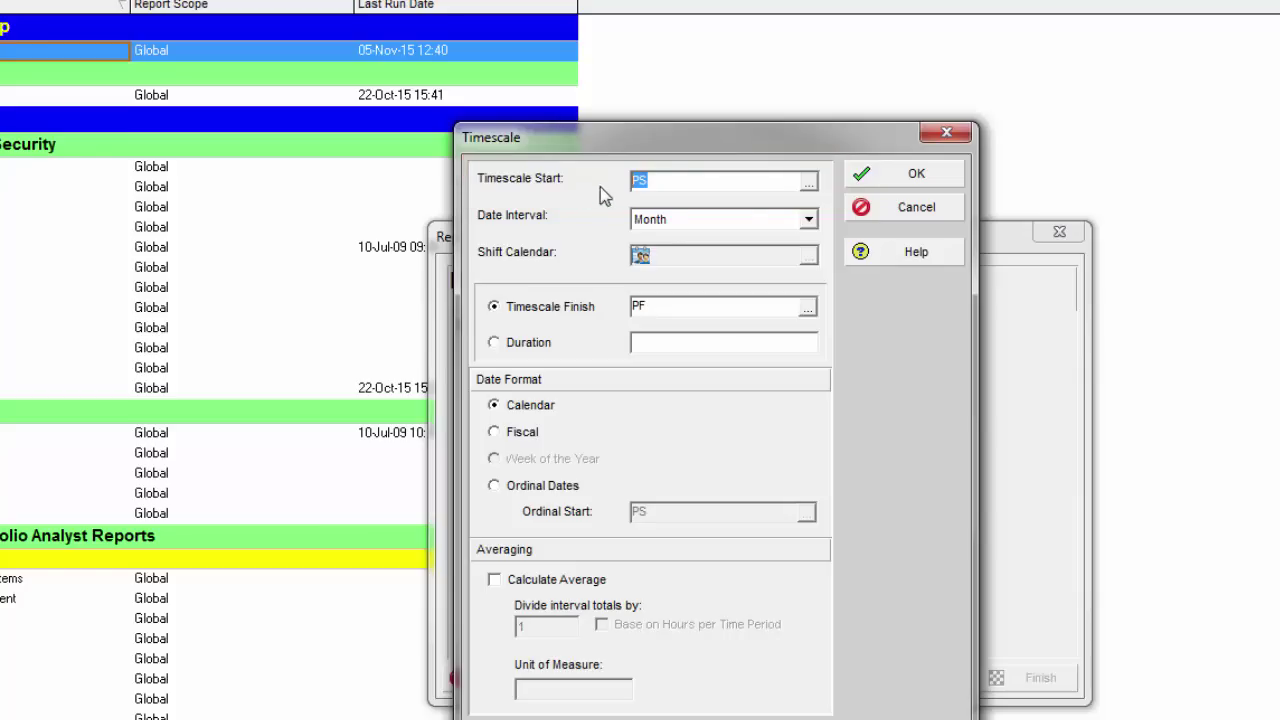
left_click(761, 220)
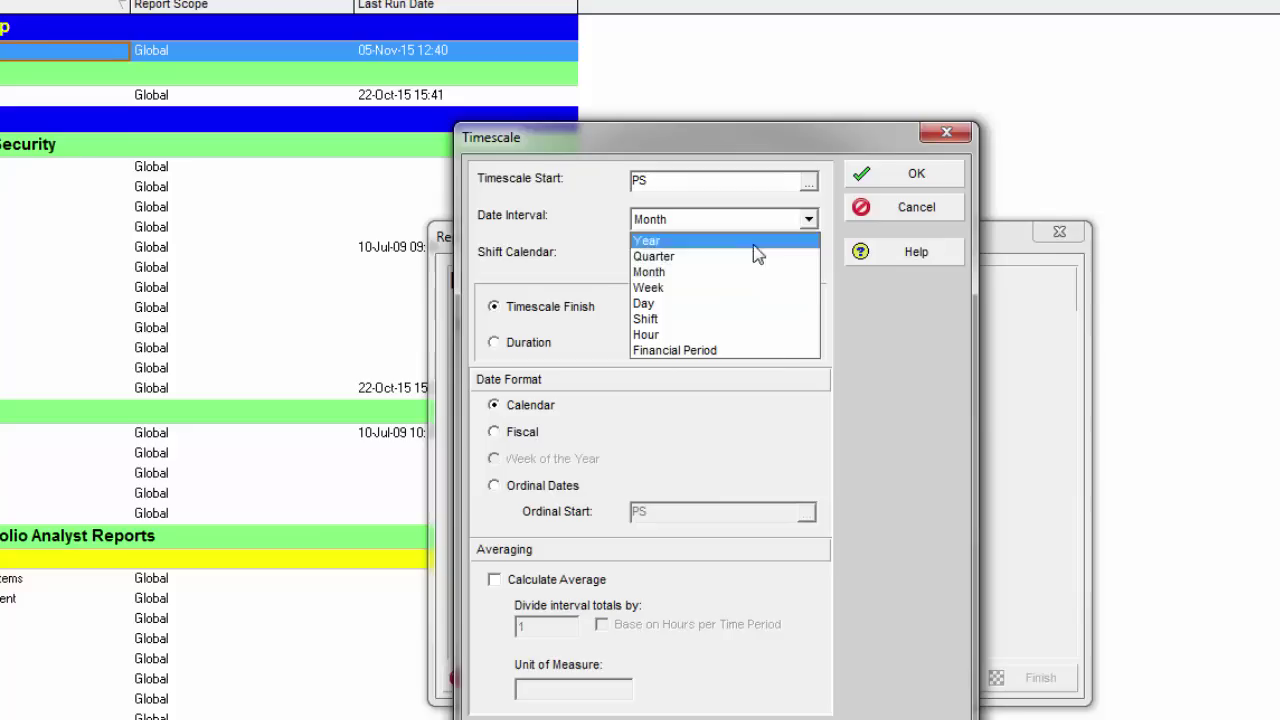
left_click(715, 320)
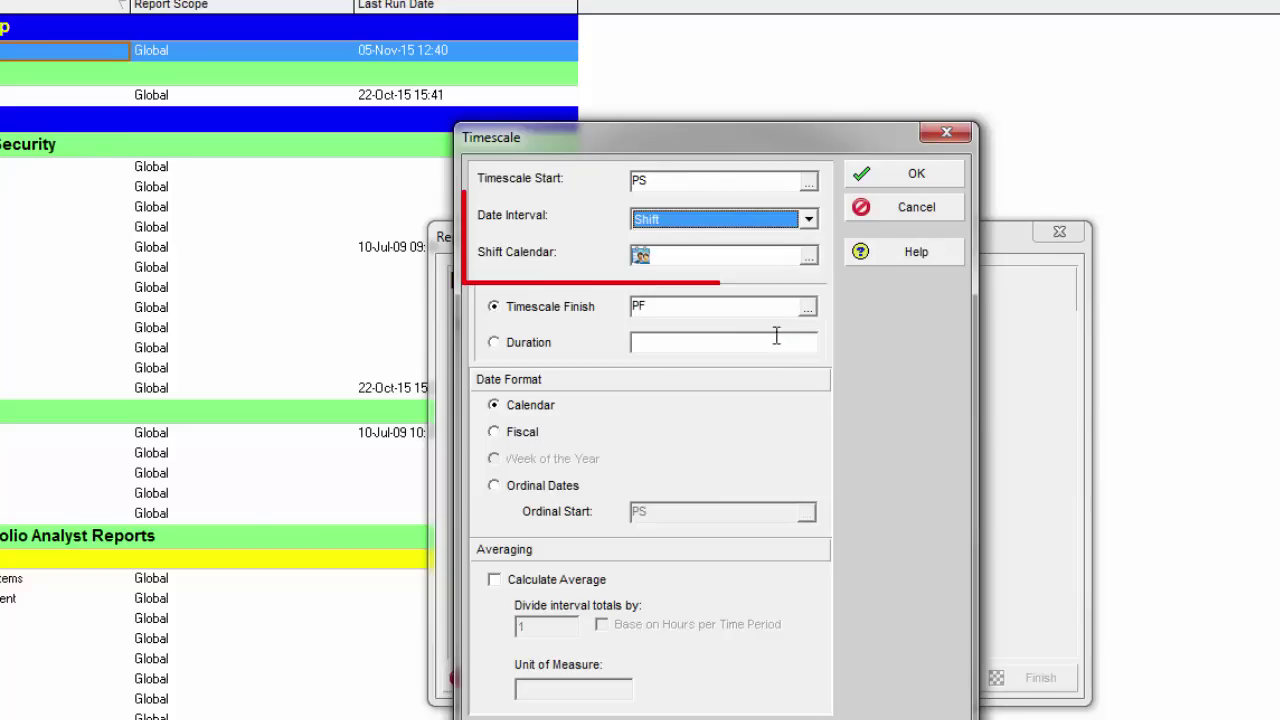
left_click(807, 257)
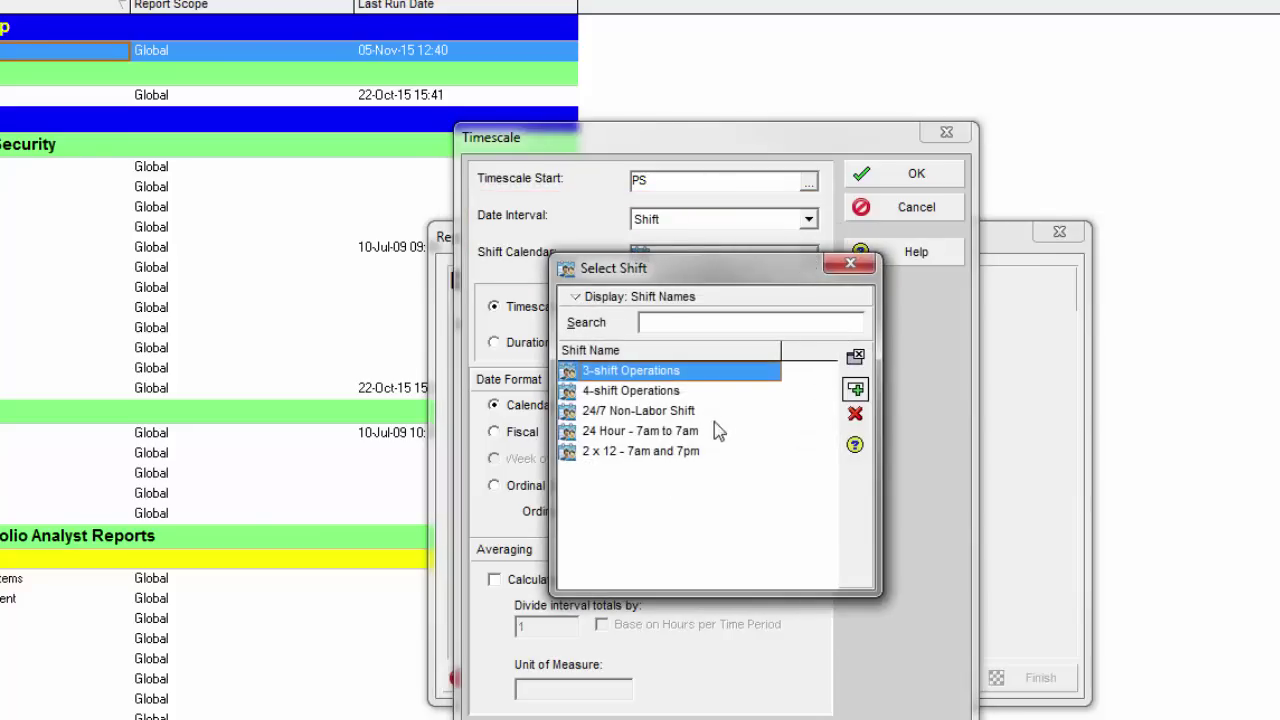
left_click(625, 431)
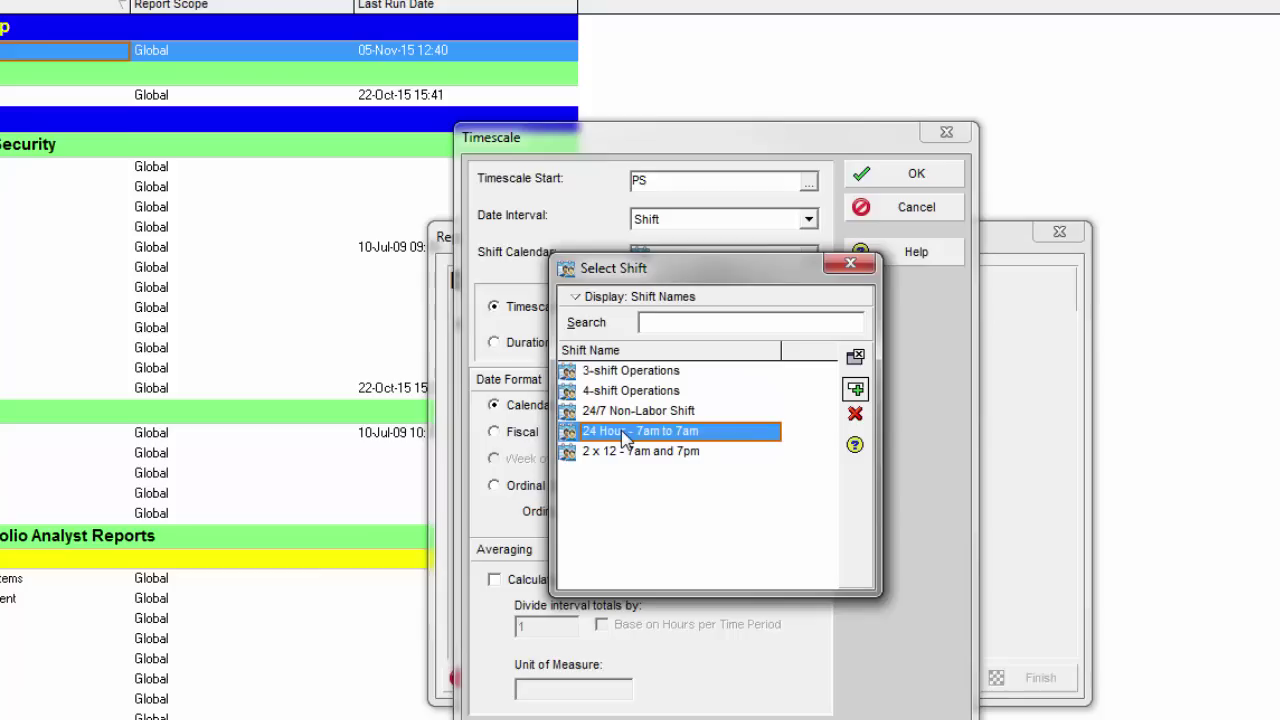
left_click(855, 389)
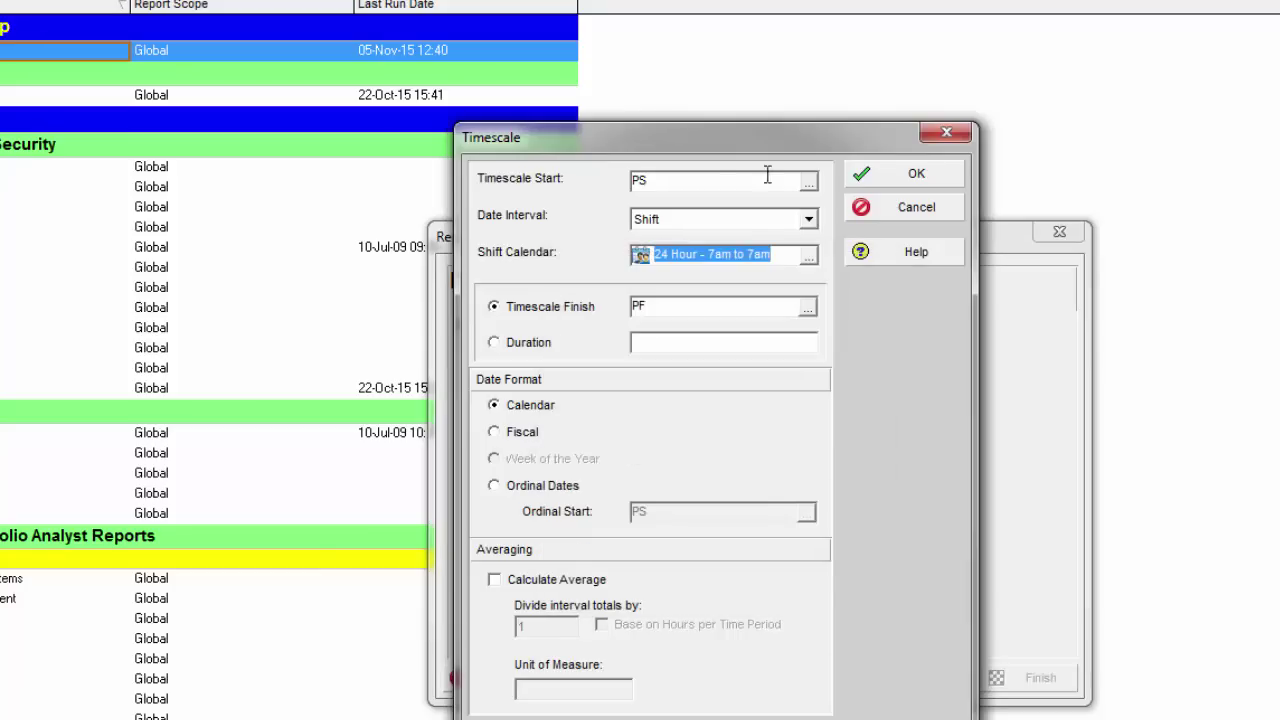
left_click(918, 176)
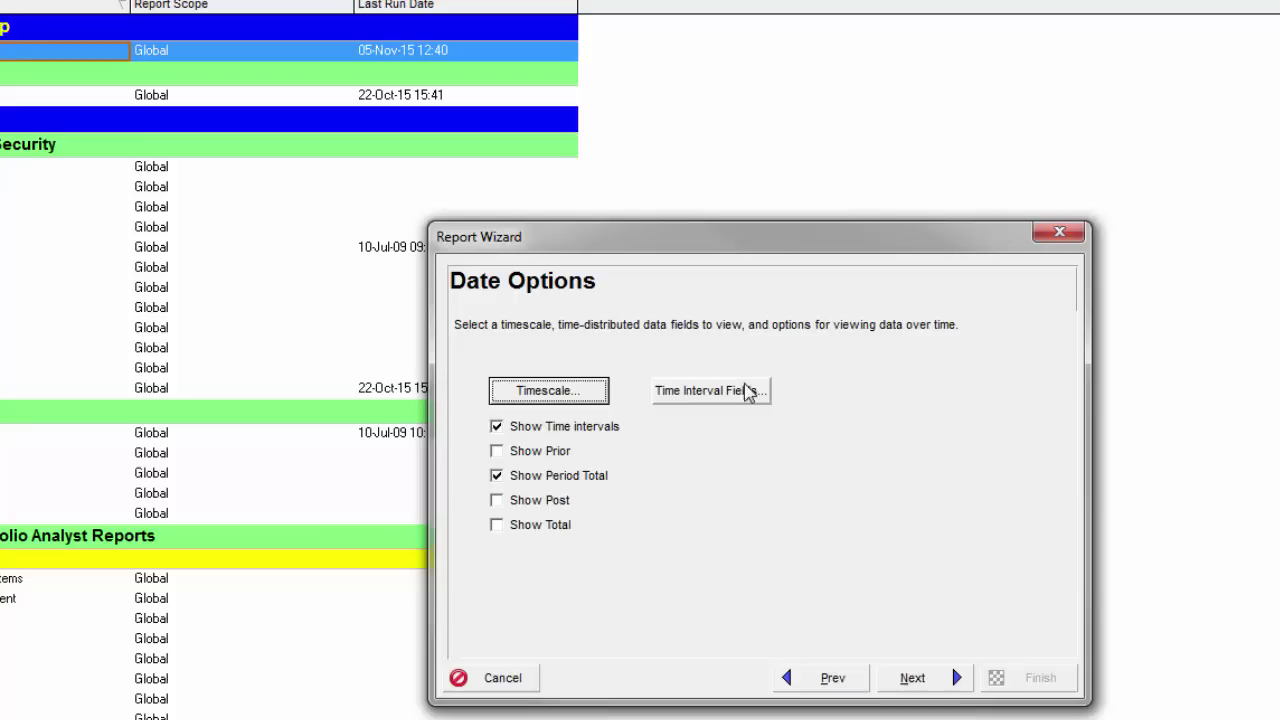
left_click(521, 482)
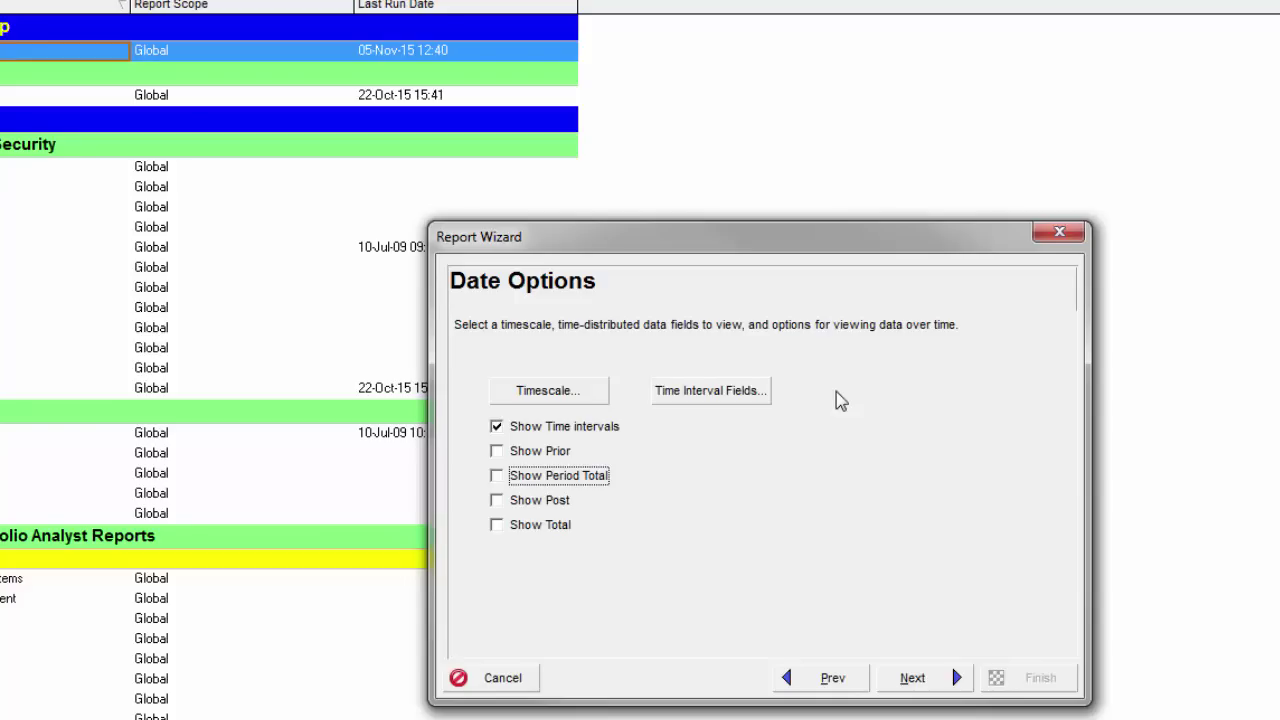
Step: Add the cumulative earned value field Cum Earned Value Labor Units to the report's time interval fields
left_click(668, 398)
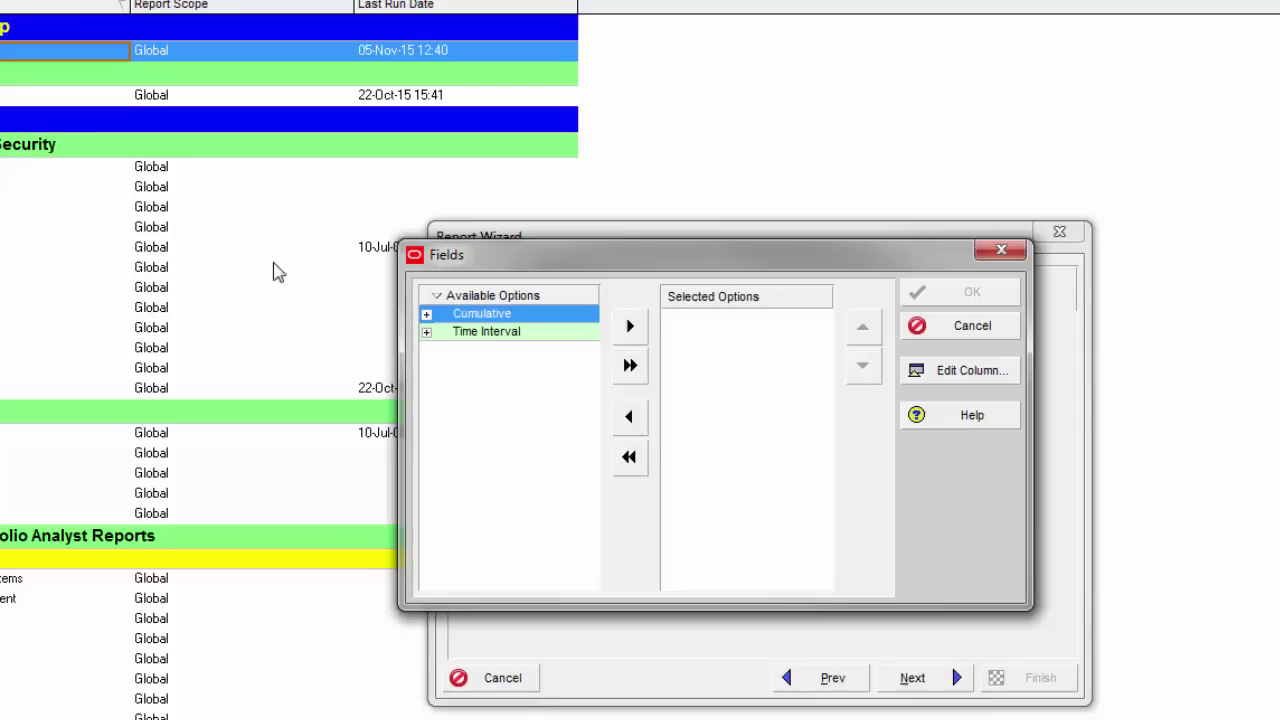
left_click(426, 314)
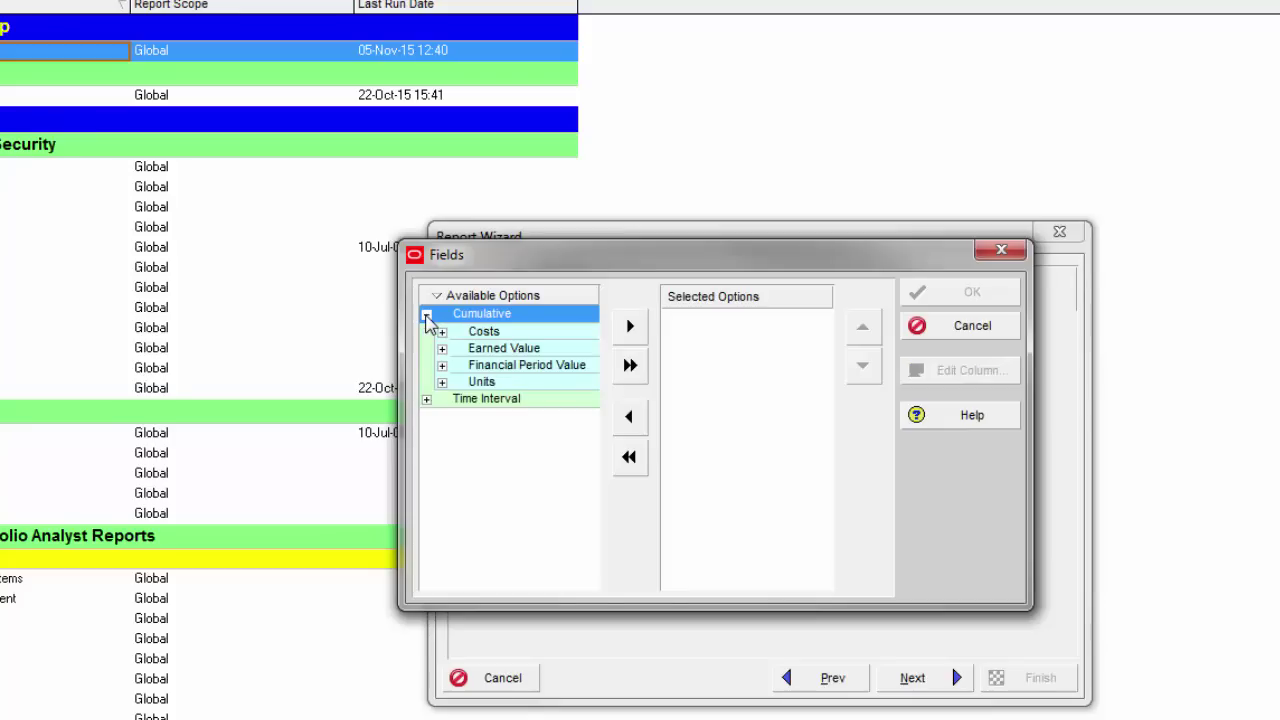
left_click(441, 349)
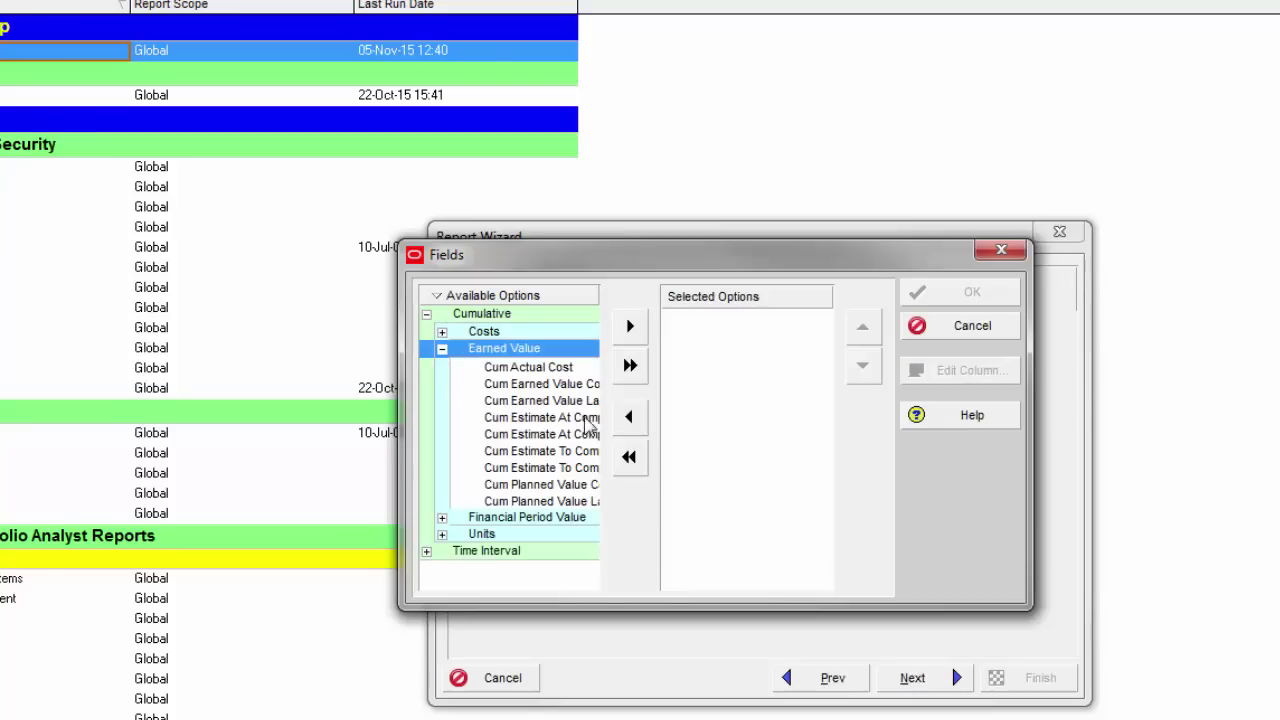
left_click(507, 400)
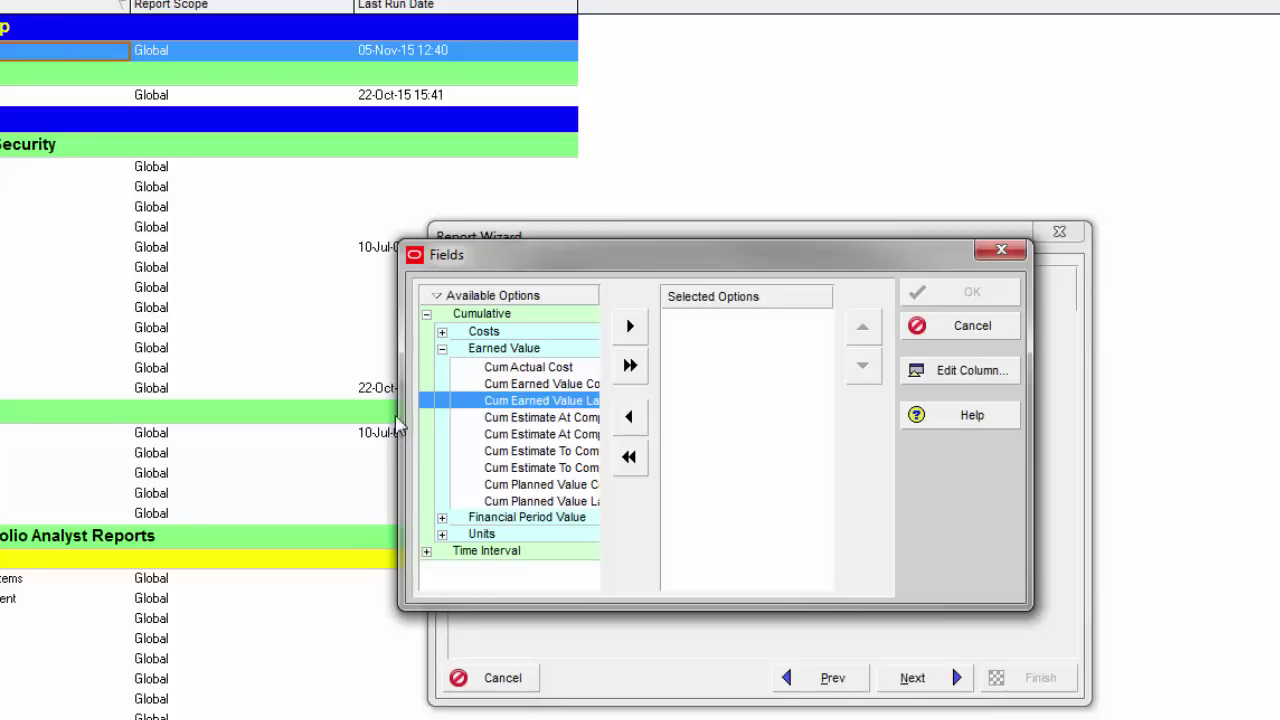
left_click_drag(397, 425, 197, 400)
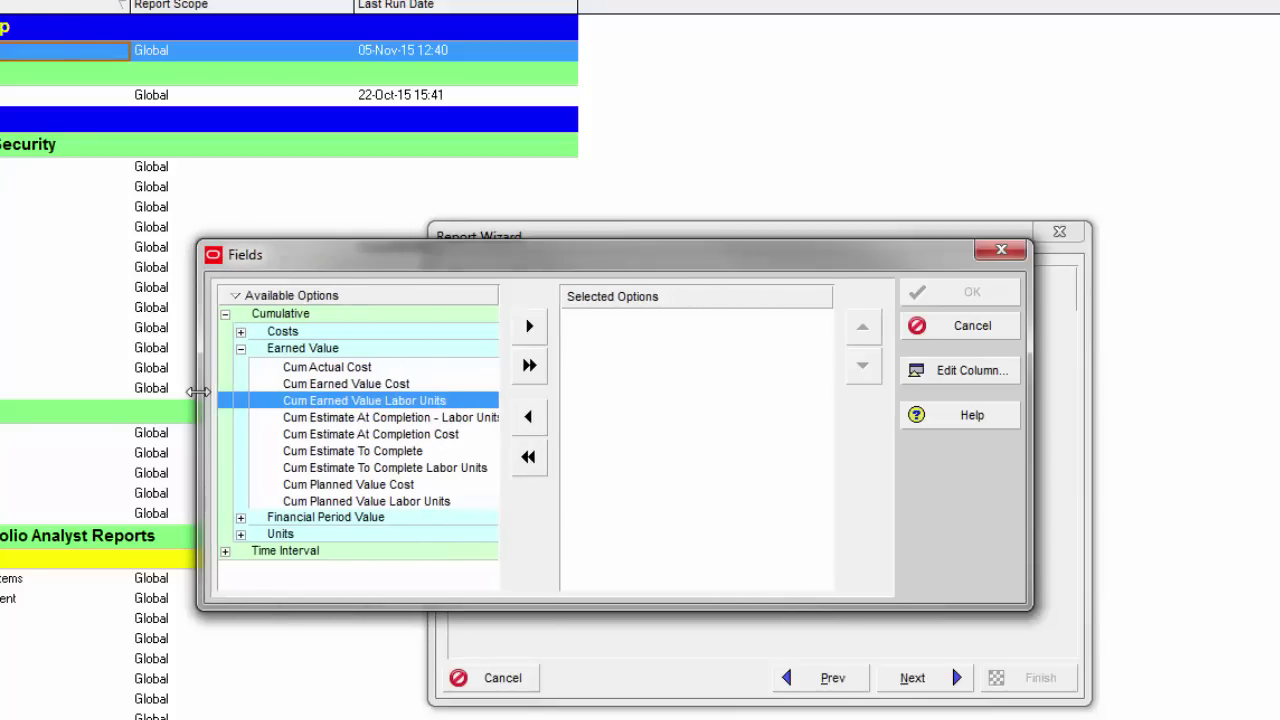
left_click(527, 332)
Step: Add Earned Value Labor Units from the Time Interval earned value group to the selected fields
left_click(279, 518)
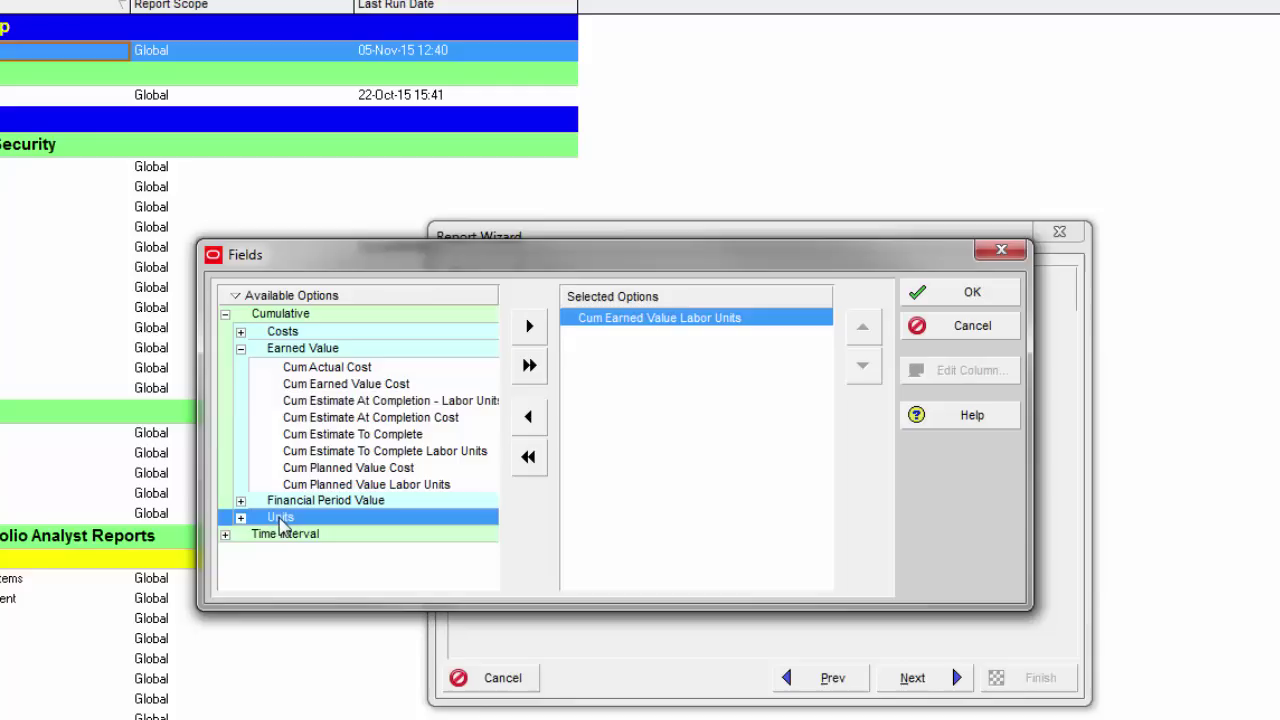
left_click(226, 535)
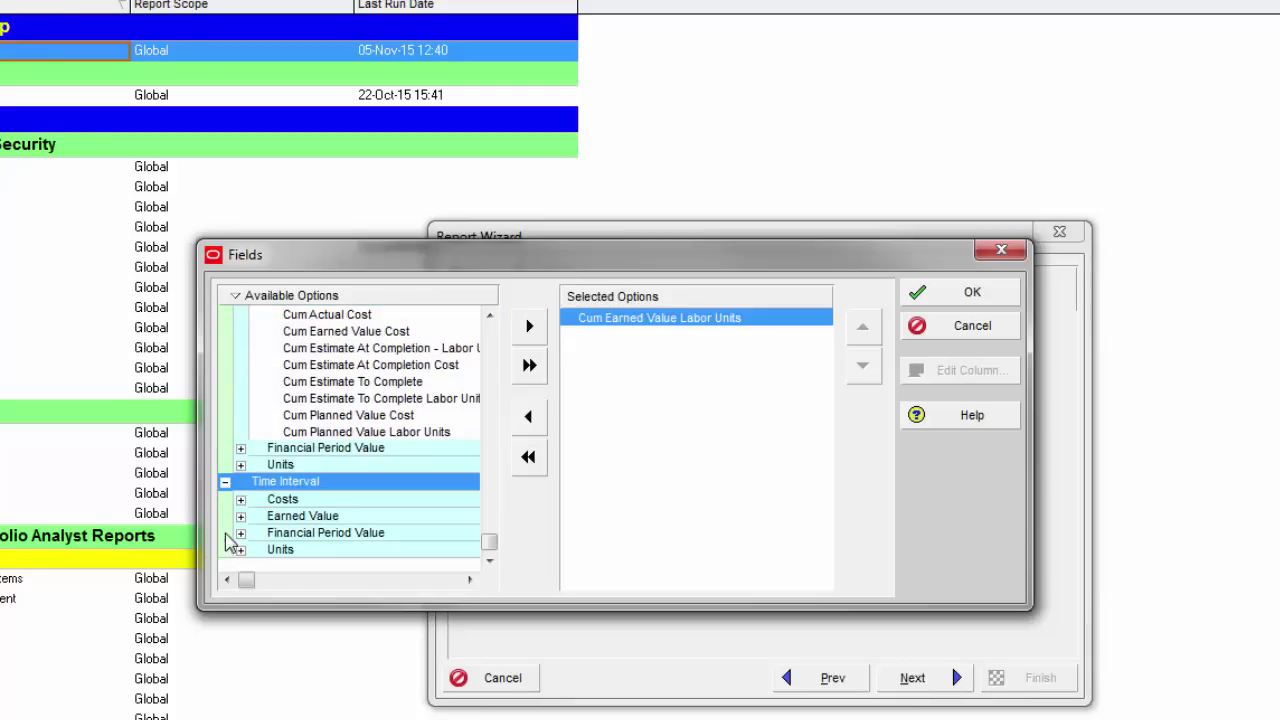
left_click(270, 516)
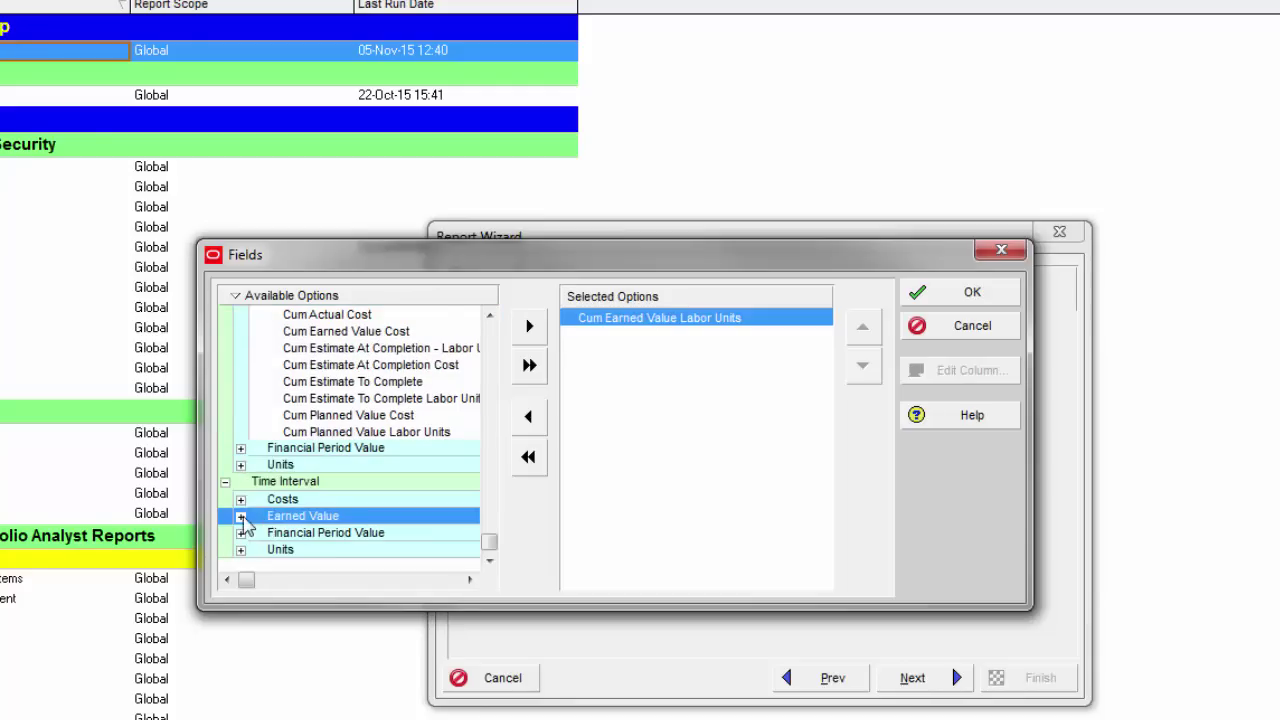
left_click(241, 516)
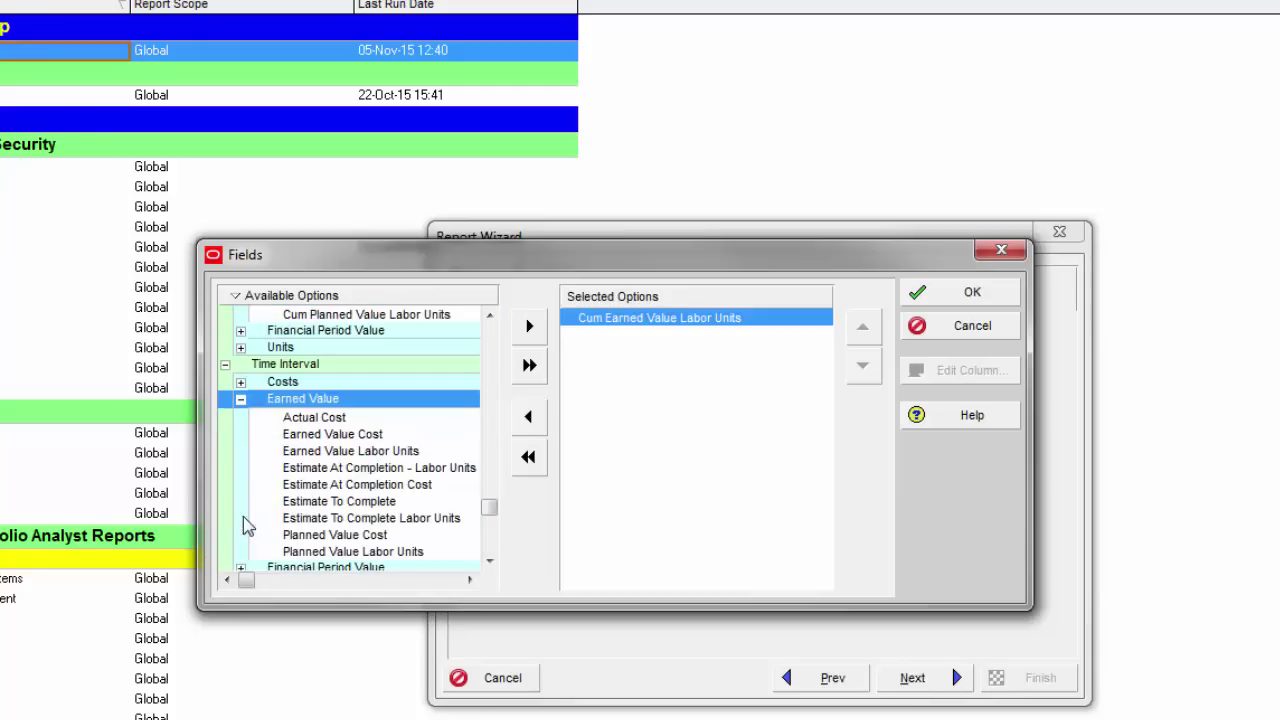
double_click(388, 451)
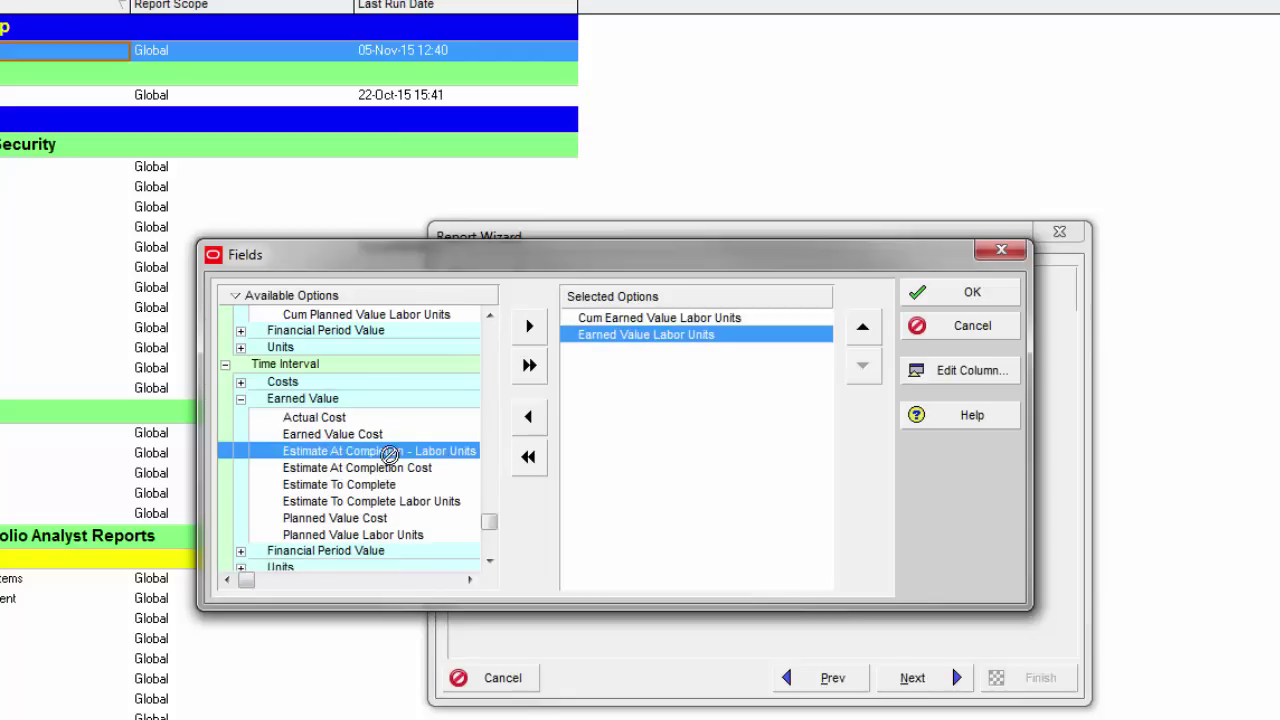
Step: Retitle the Cum Earned Value Labor Units column as Current Earned
left_click(676, 318)
left_click(975, 370)
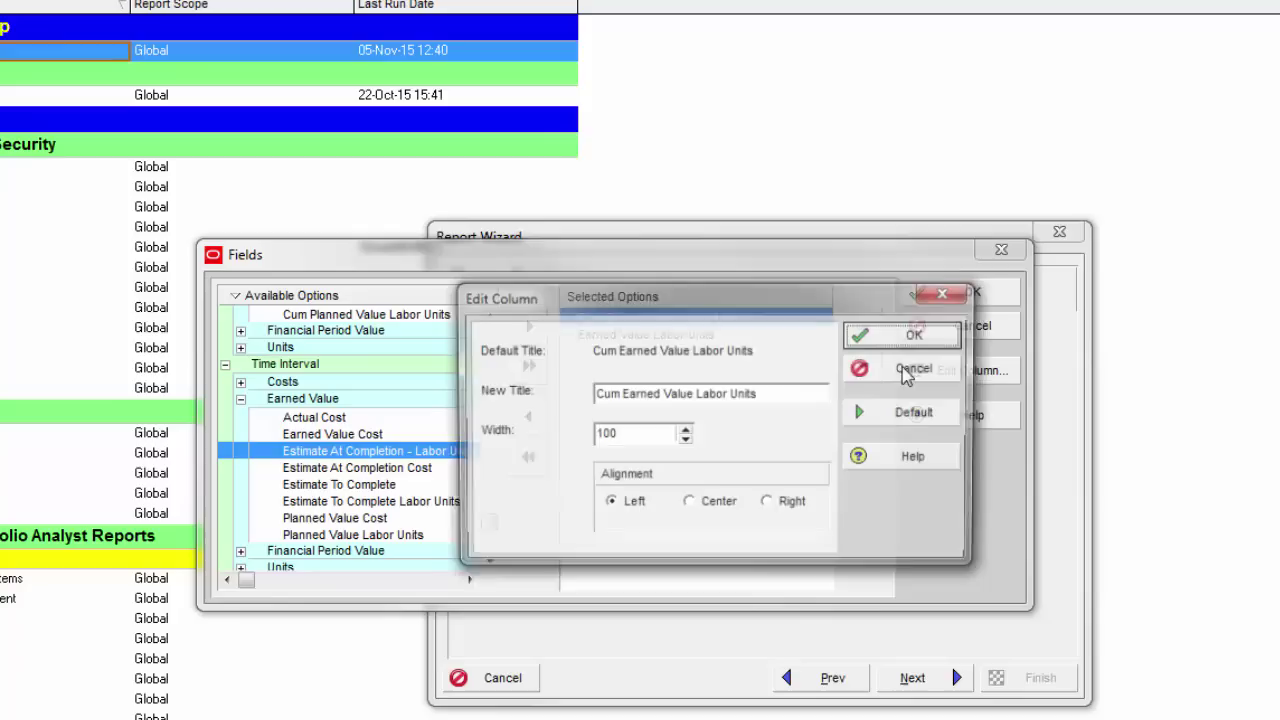
left_click_drag(786, 391, 183, 405)
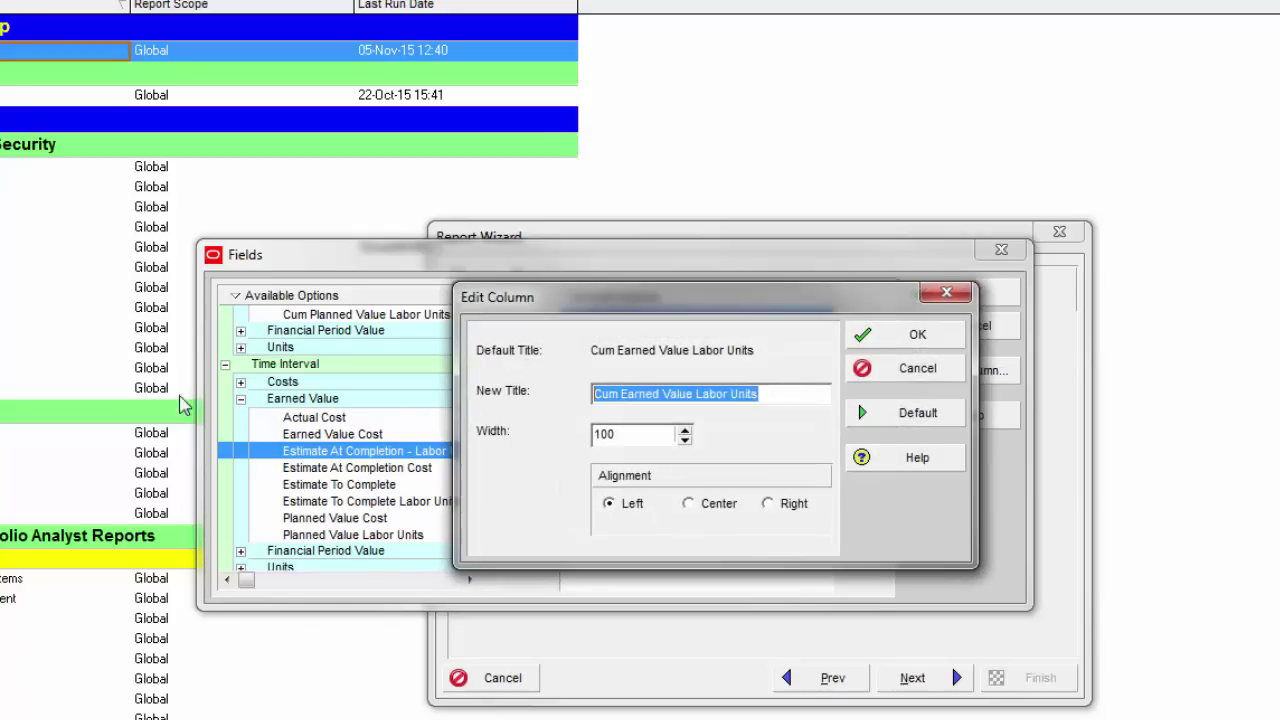
type("Current Earned")
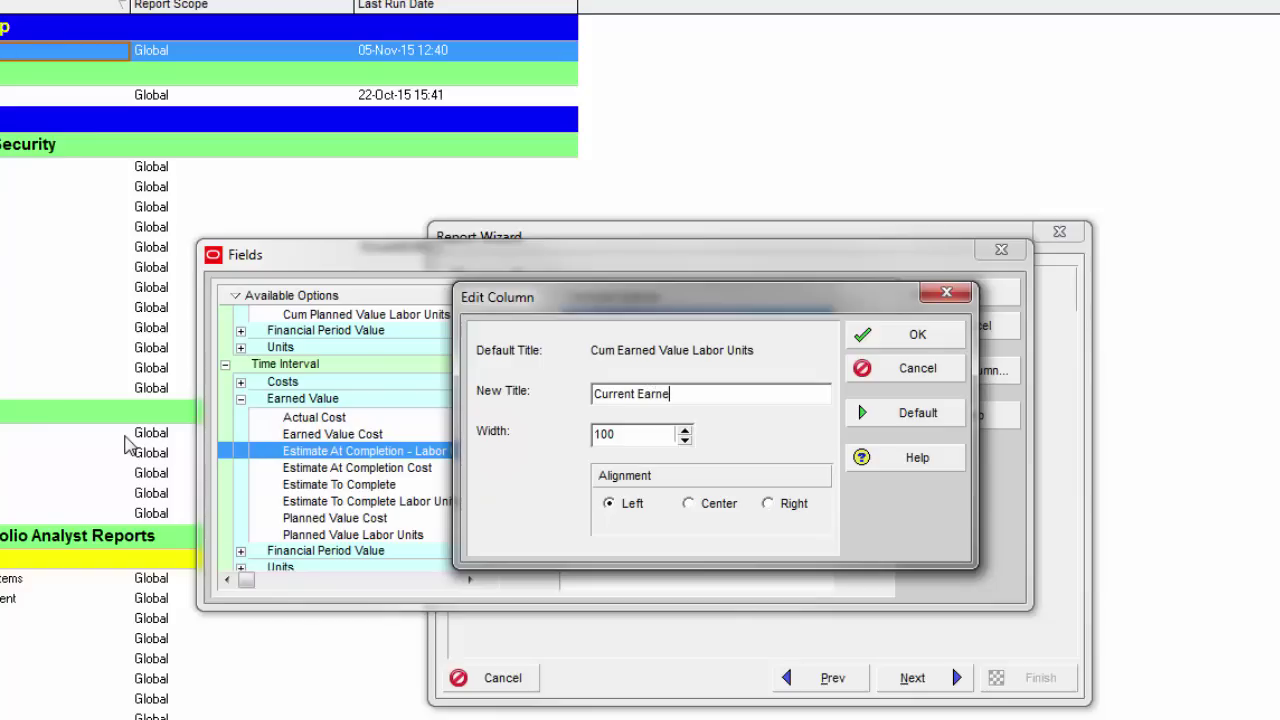
left_click(900, 336)
Step: Retitle the Earned Value Labor Units column as Earned Daily and accept the field selection
left_click(650, 334)
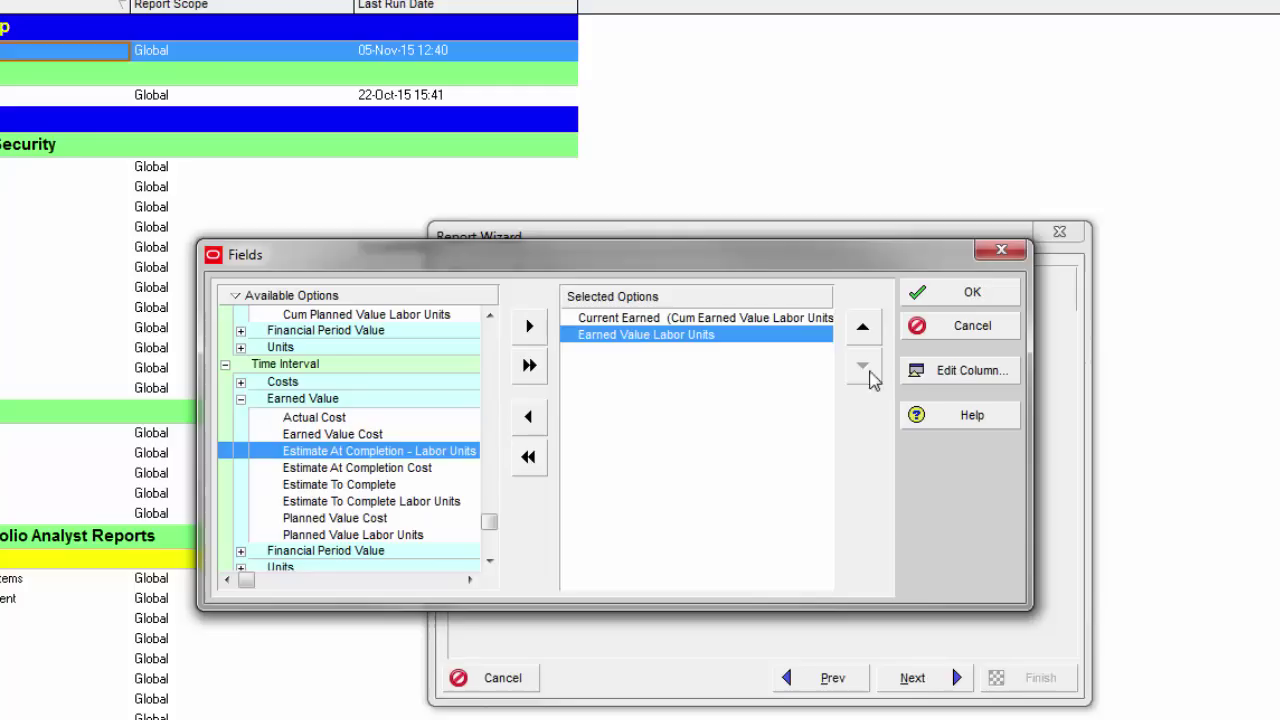
left_click(958, 372)
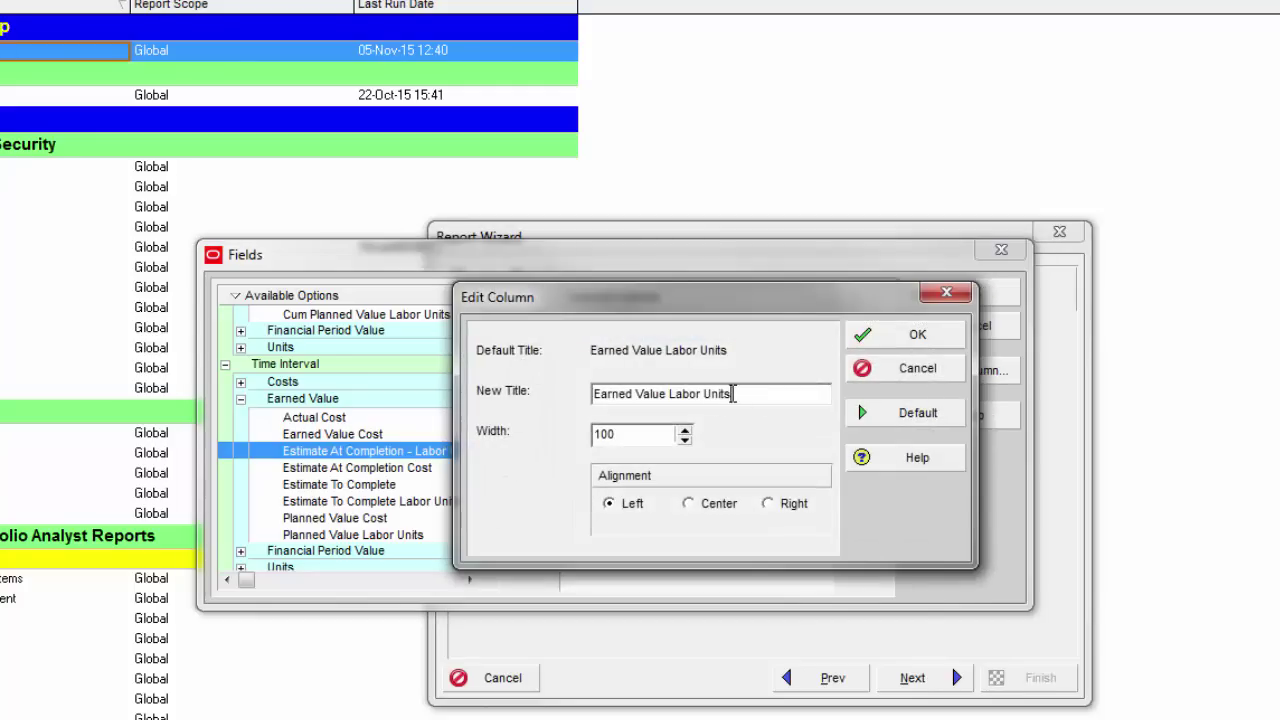
left_click_drag(731, 394, 220, 362)
type("E")
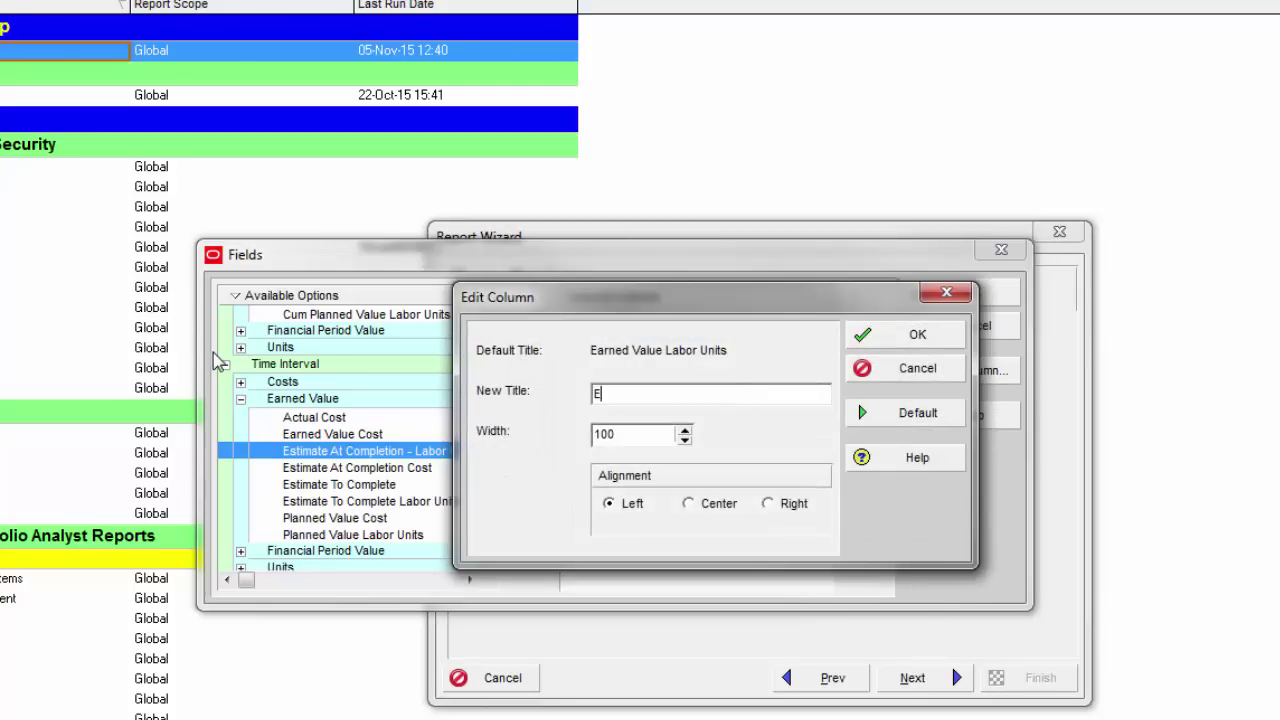
type("arned Daily")
left_click(935, 334)
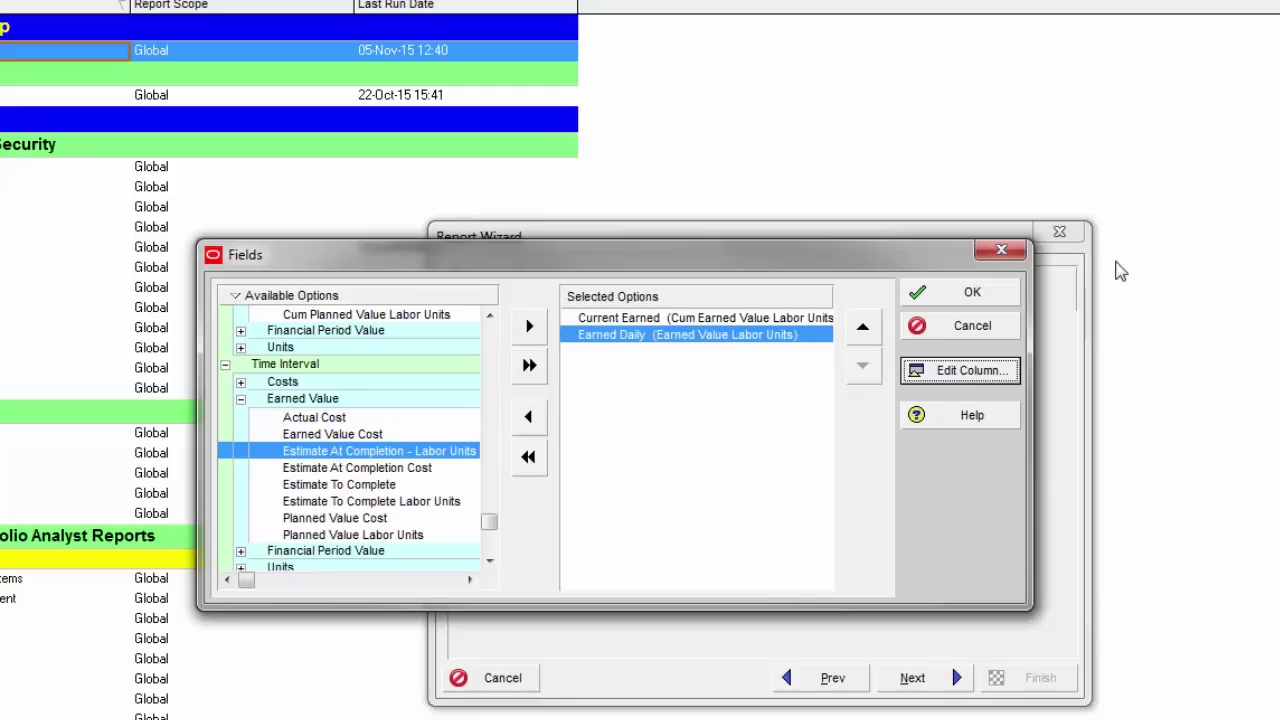
left_click(1001, 291)
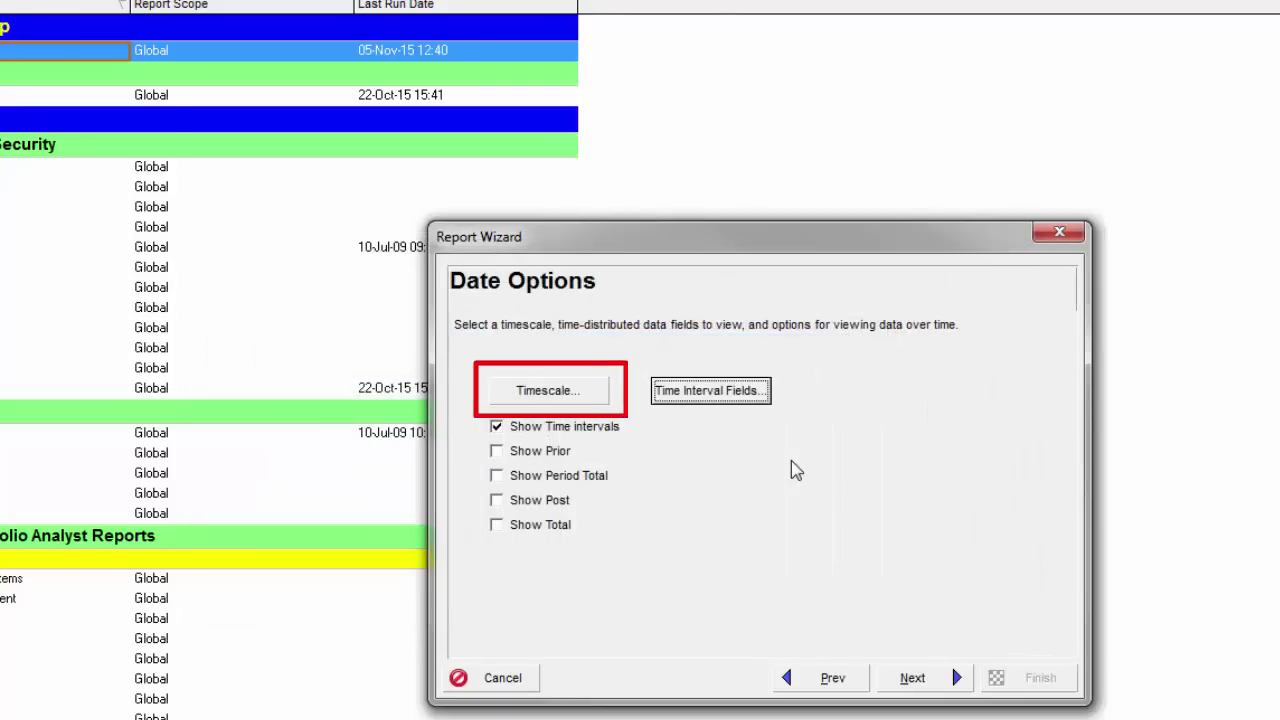
Step: Set the report's timescale finish to DD - Earliest Data Date and accept the timescale settings
left_click(530, 392)
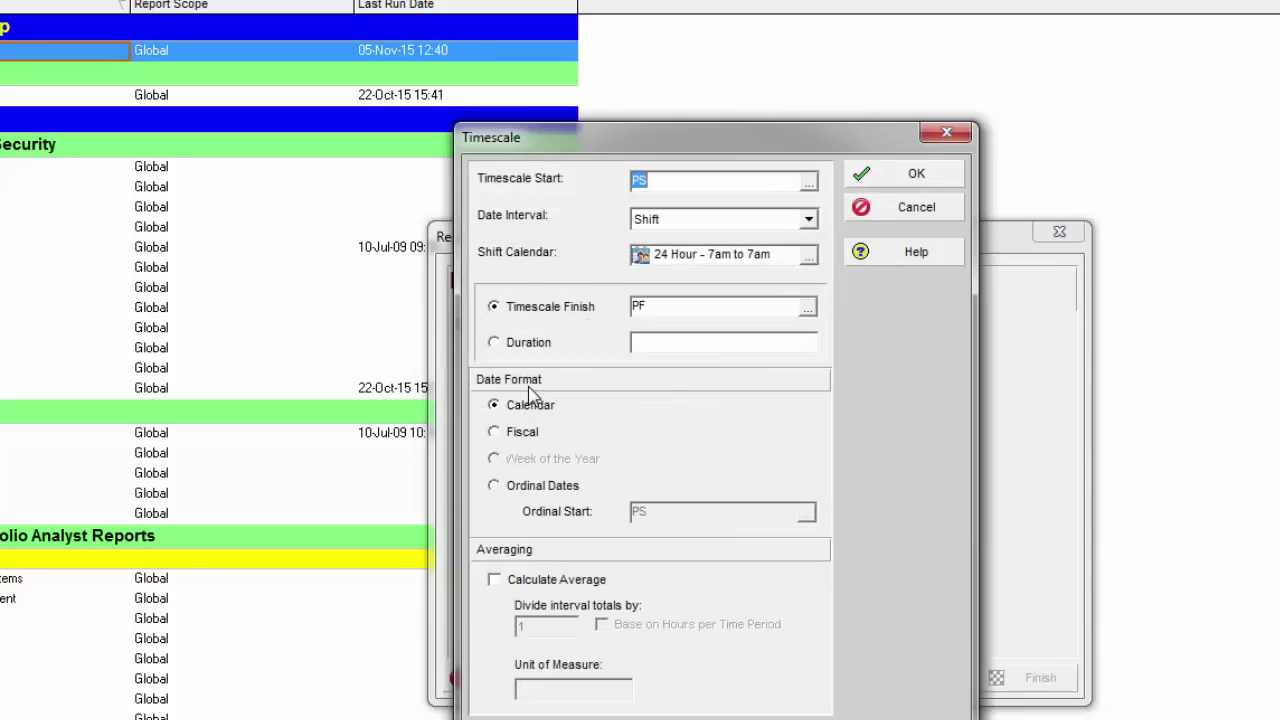
left_click(691, 311)
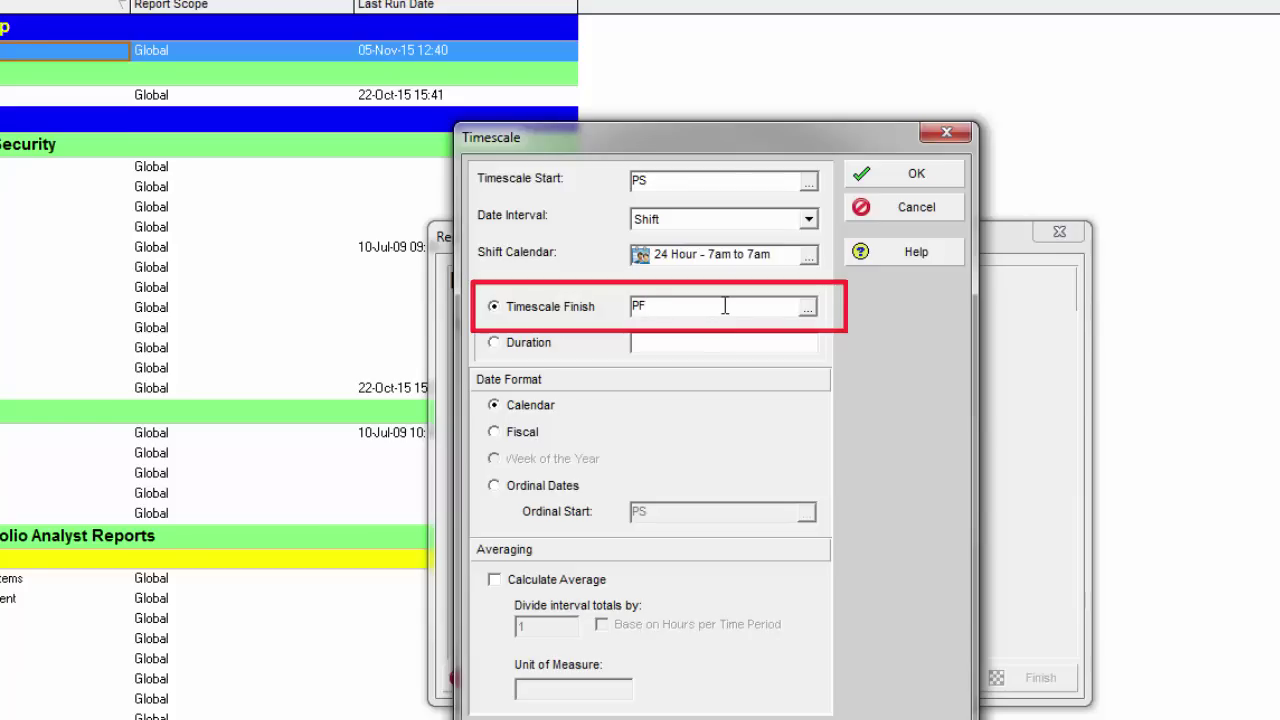
left_click(810, 308)
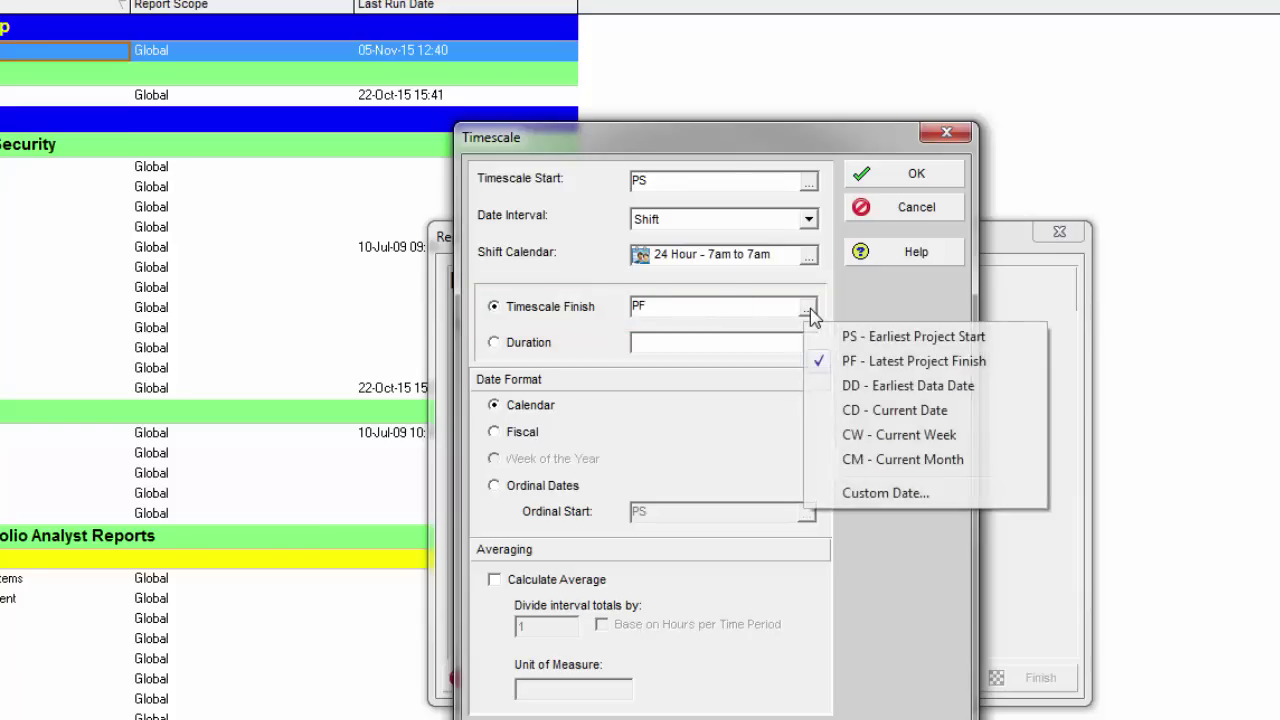
left_click(862, 390)
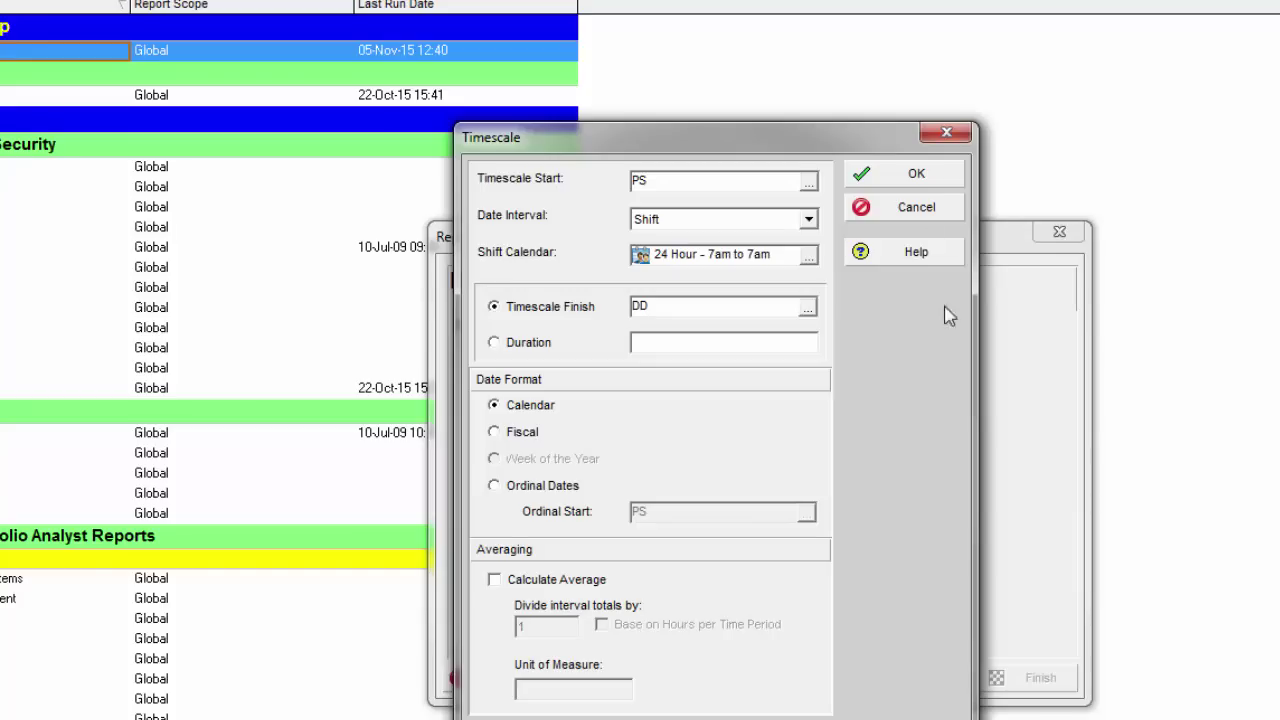
left_click(928, 178)
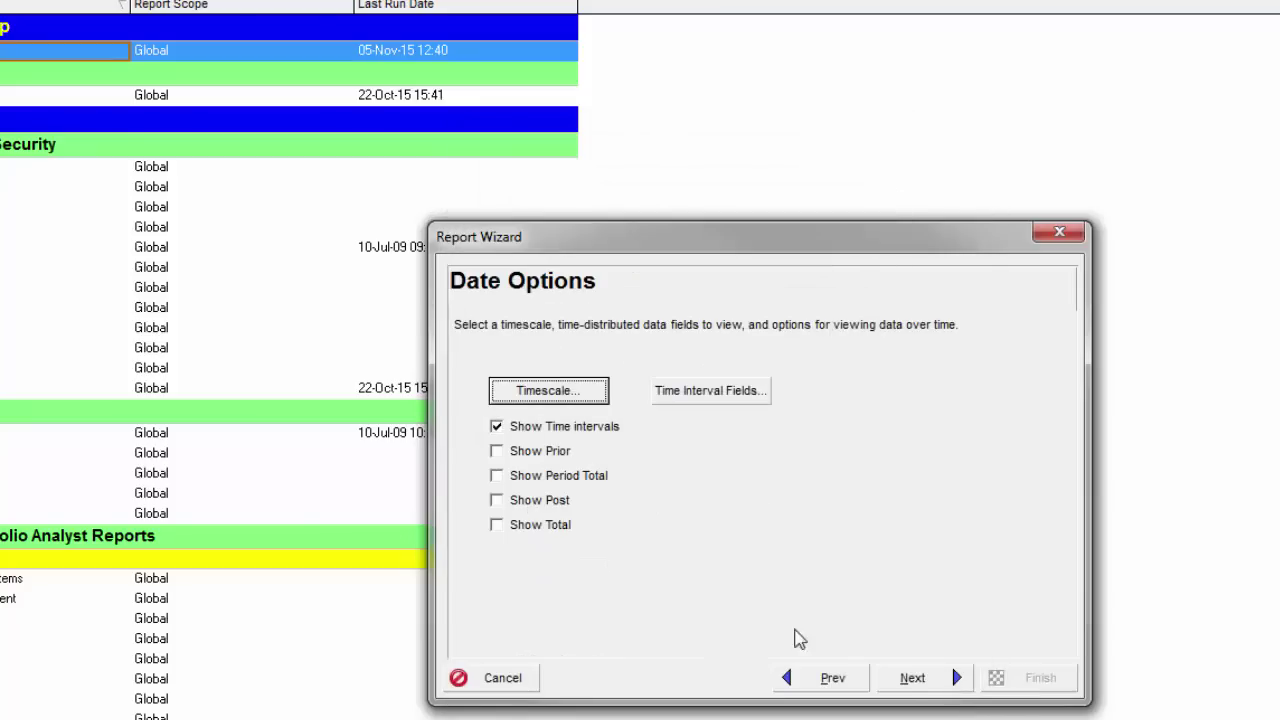
Step: Title the report TA-02 - Earned Hours and run it to a print preview
left_click(930, 680)
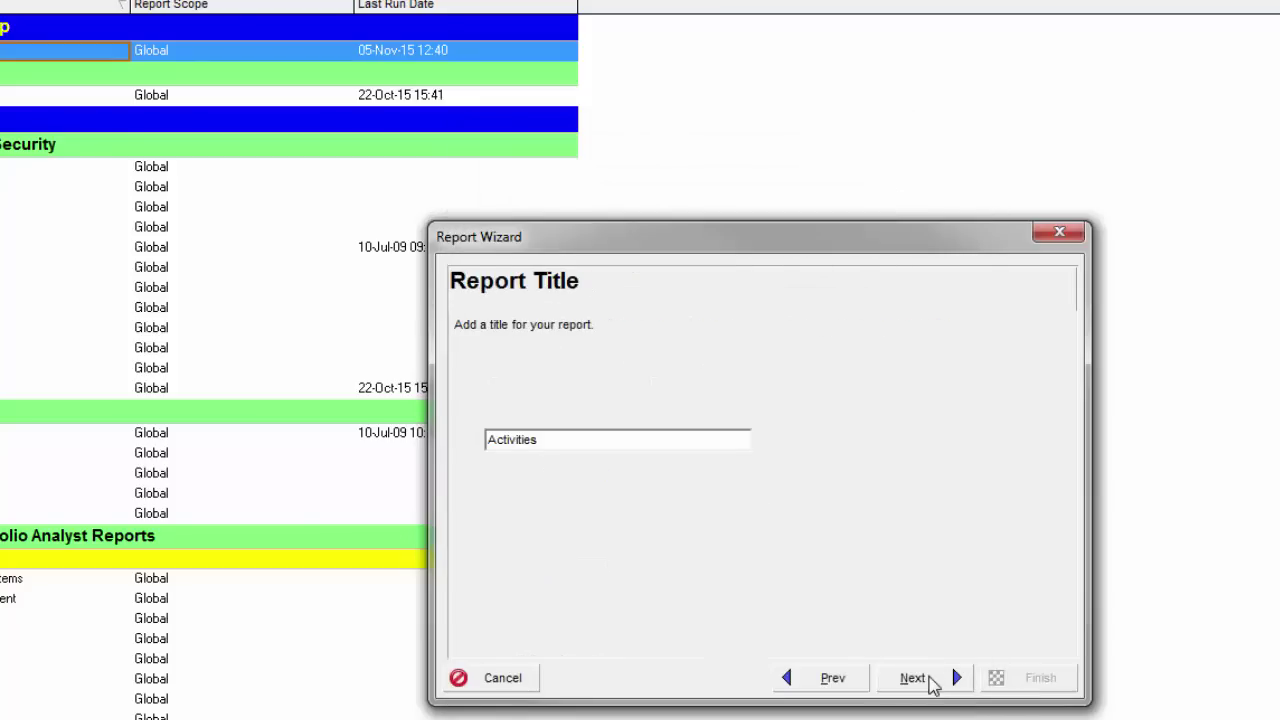
double_click(570, 441)
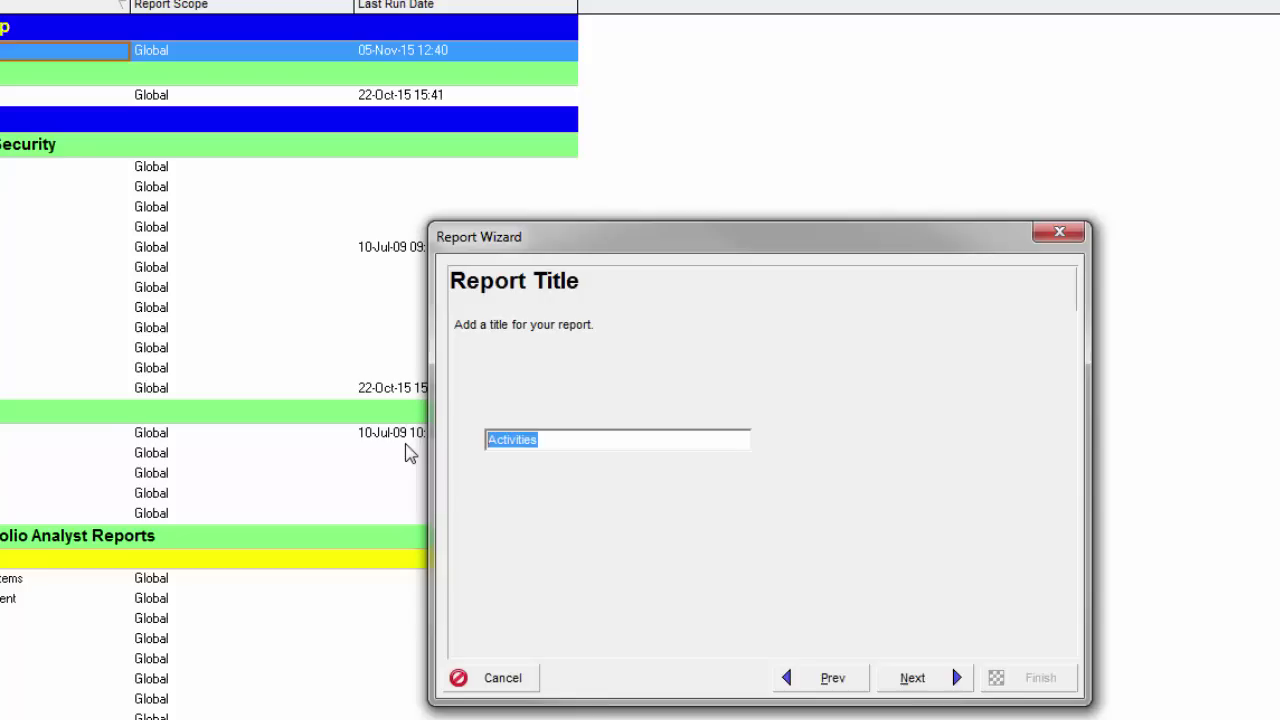
type("TA-02 - Earned Ho")
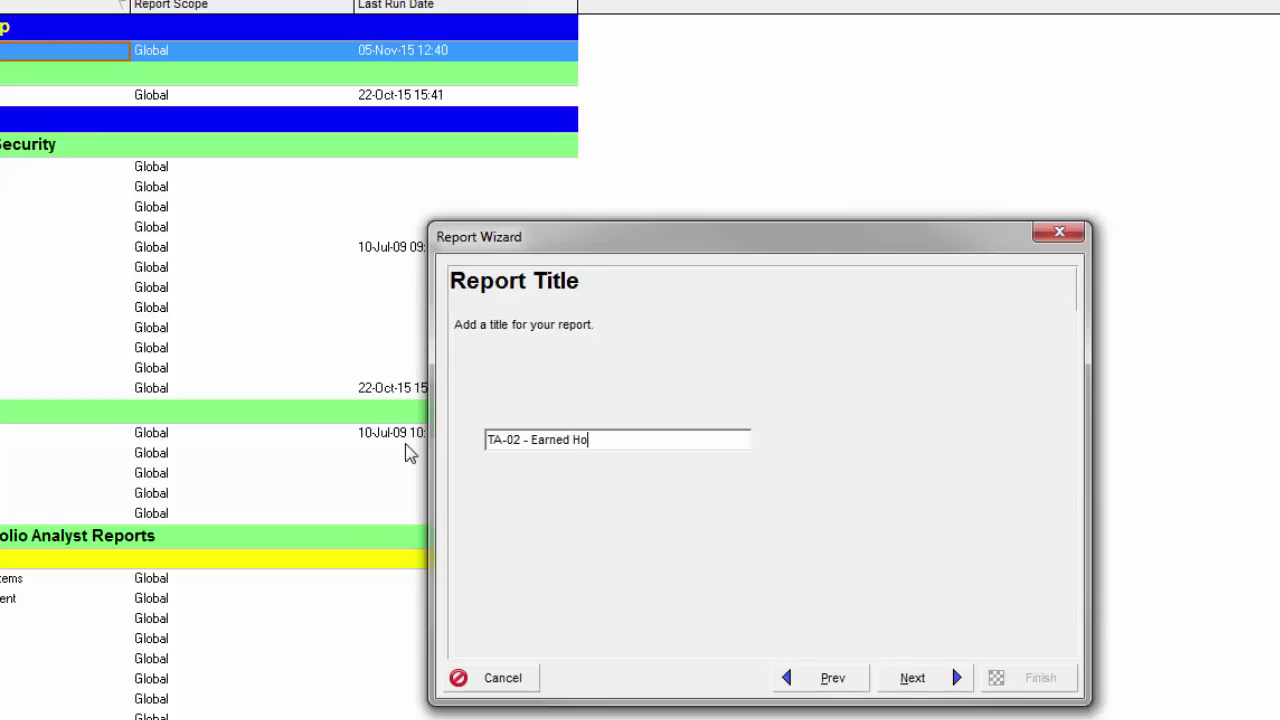
left_click(918, 676)
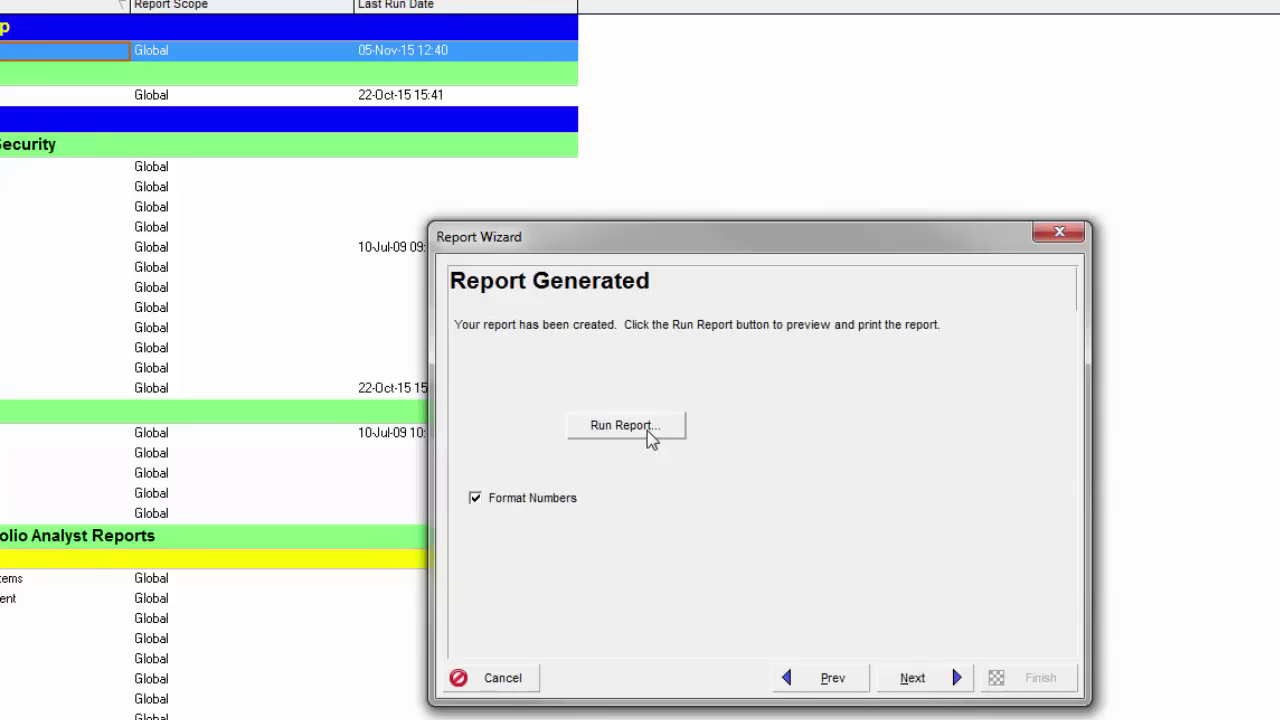
left_click(647, 430)
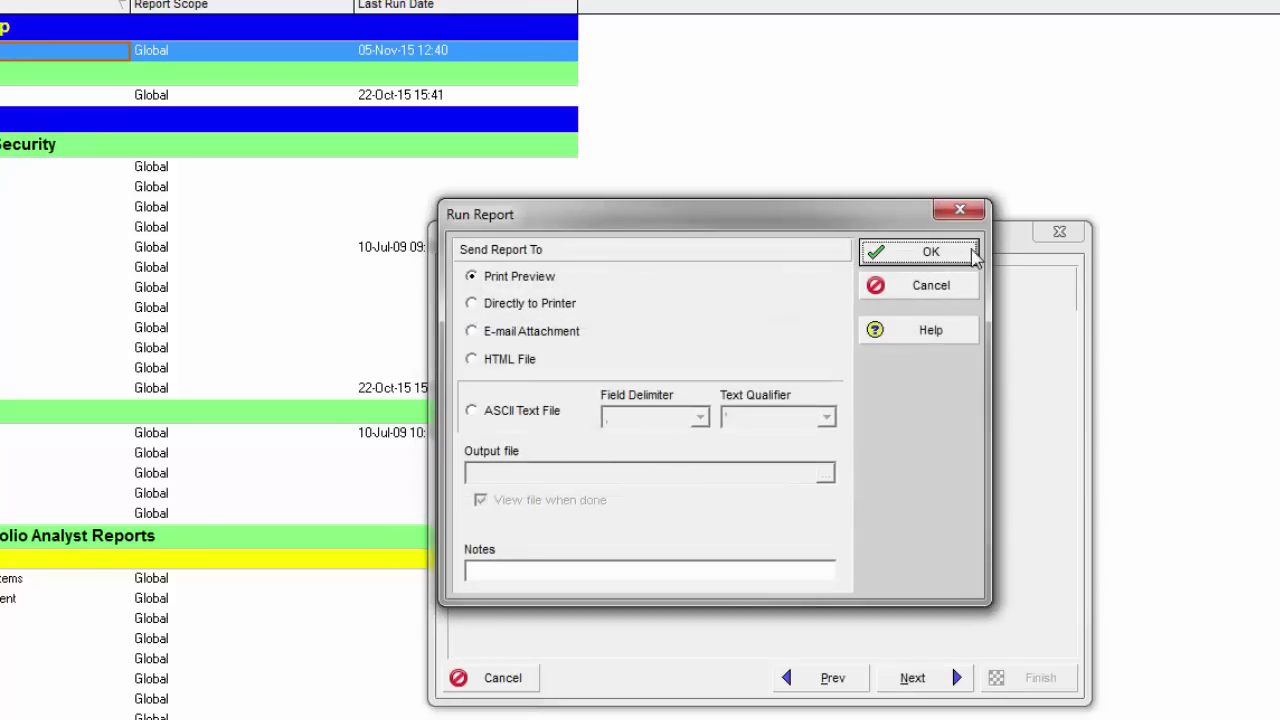
left_click(972, 250)
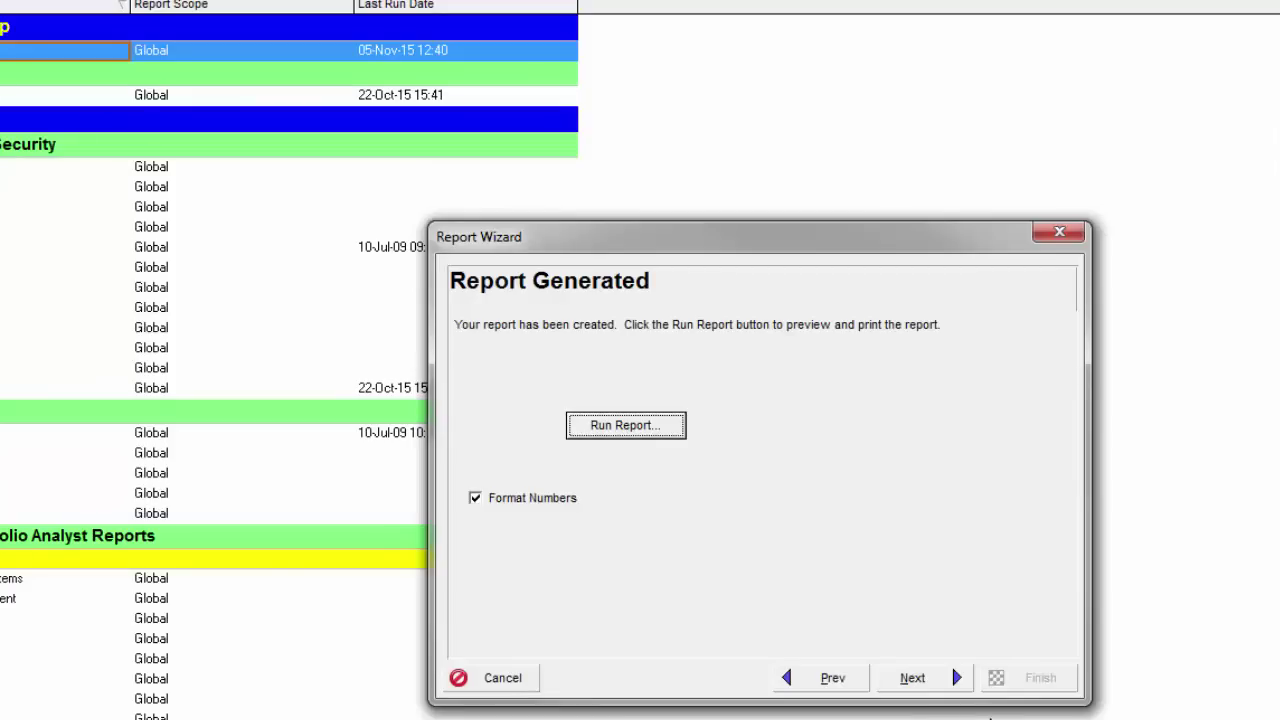
Step: Save the new earned hours report and finish the Report Wizard
left_click(928, 680)
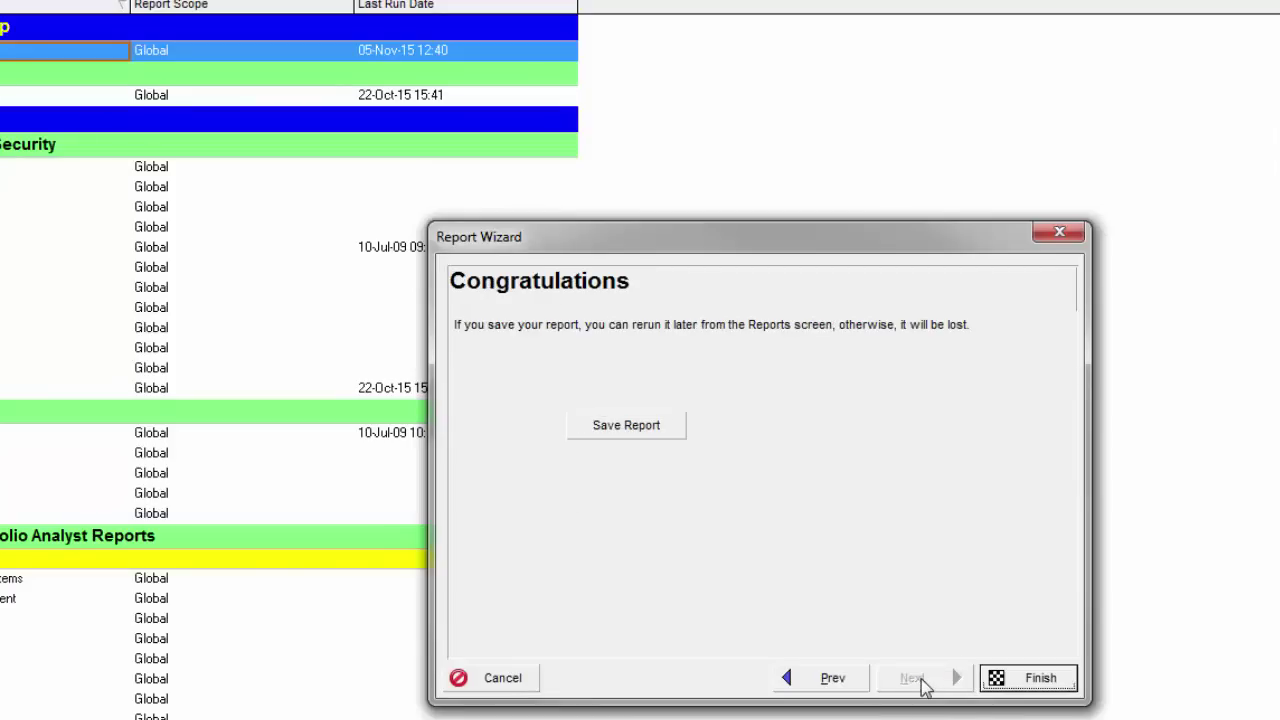
left_click(655, 427)
left_click(748, 484)
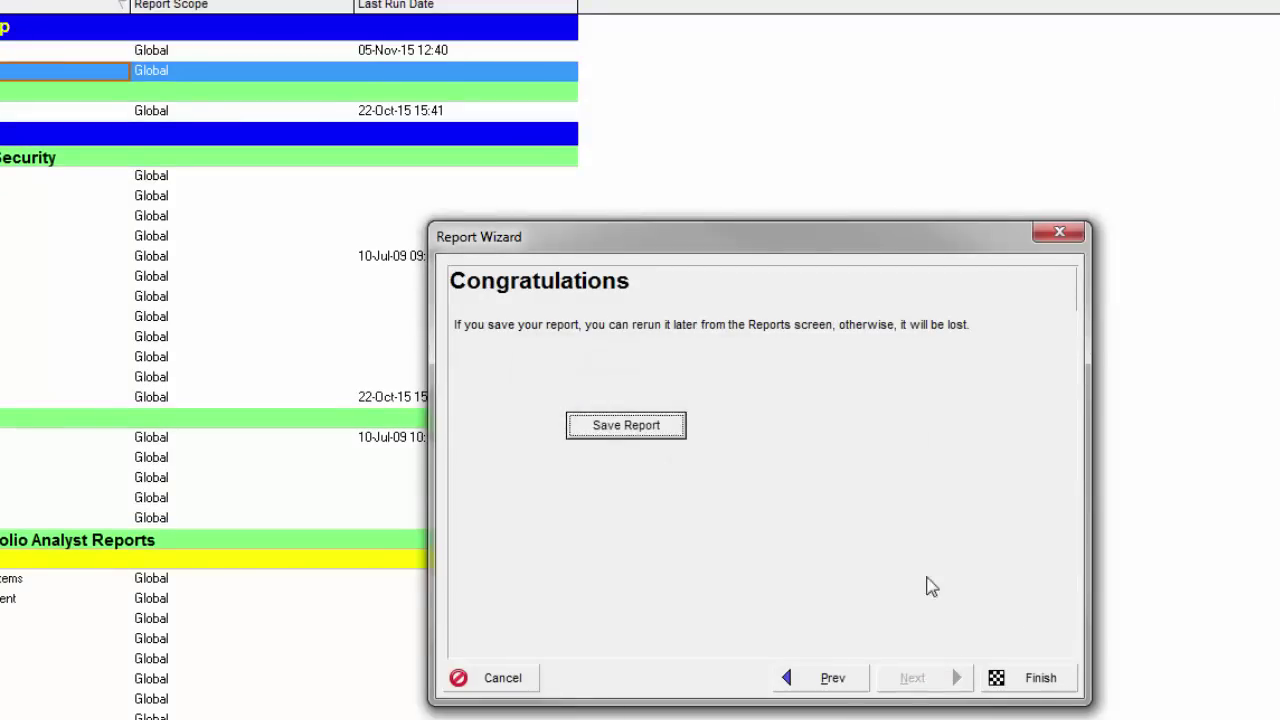
left_click(1044, 678)
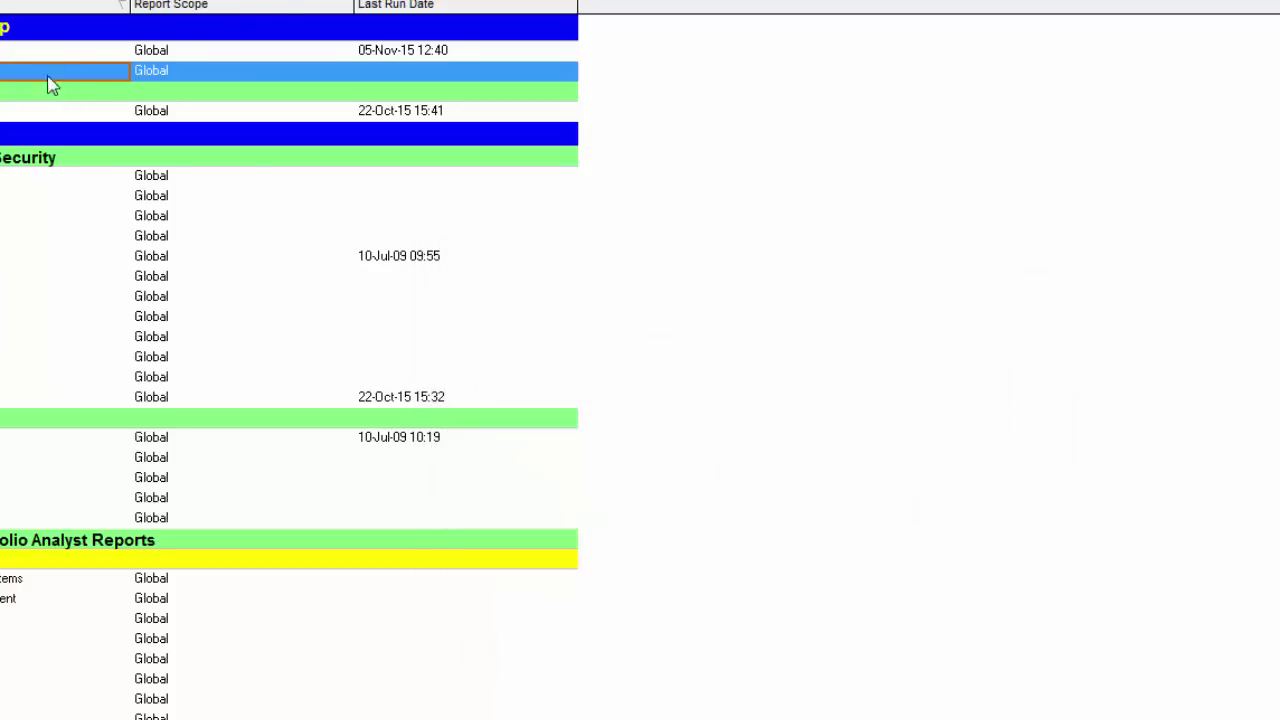
Step: Open the new earned hours report for modification in the Report Editor and enlarge the editor window to show the full page layout
left_click(140, 74)
right_click(140, 74)
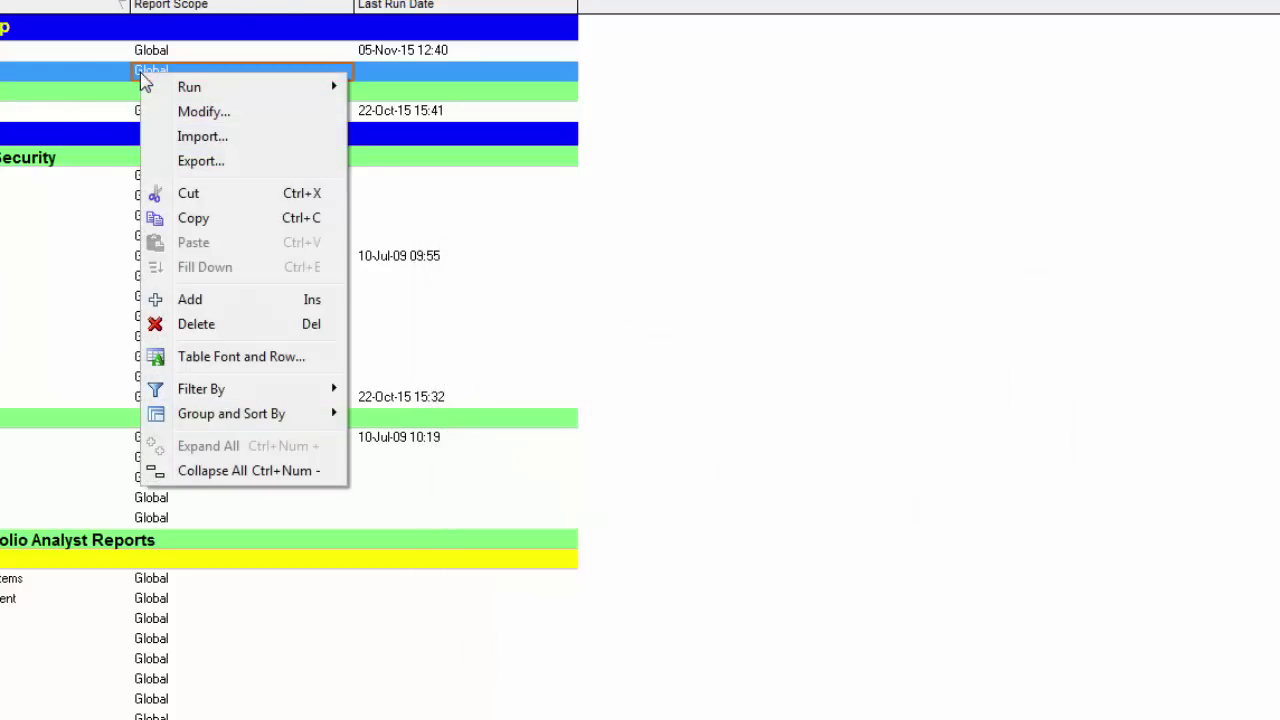
left_click(217, 115)
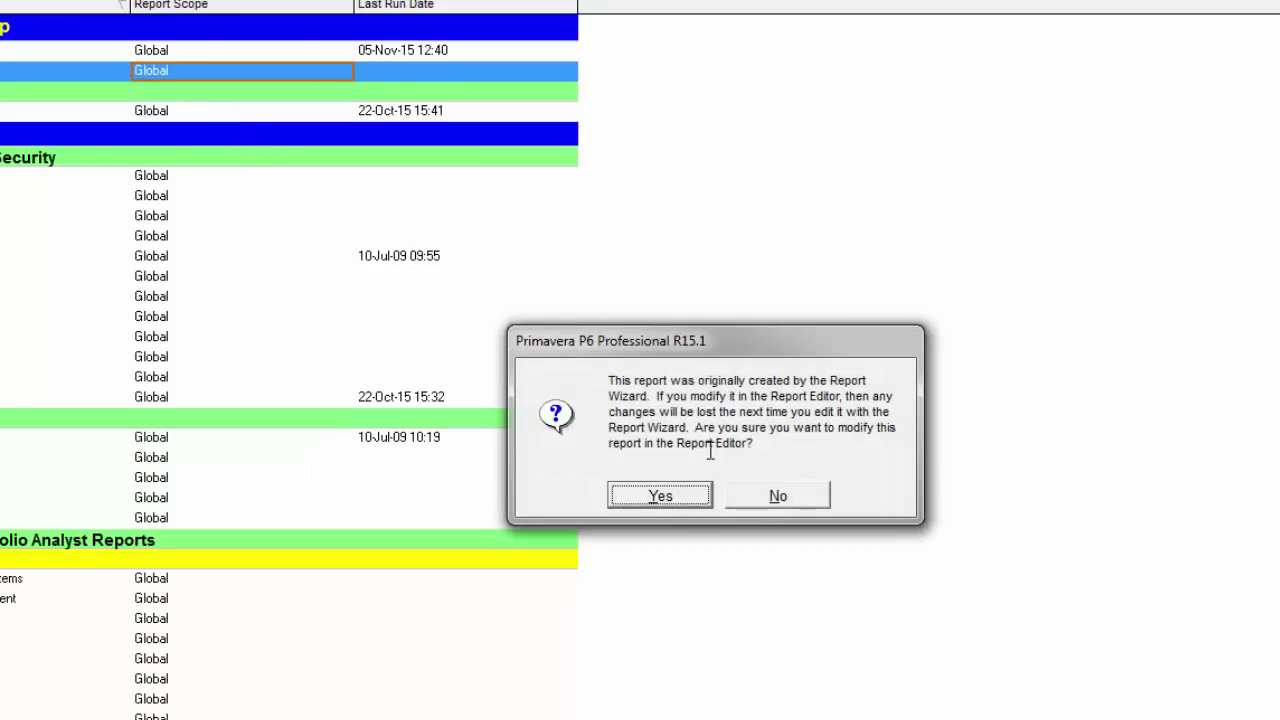
left_click(652, 503)
left_click_drag(869, 145, 512, 0)
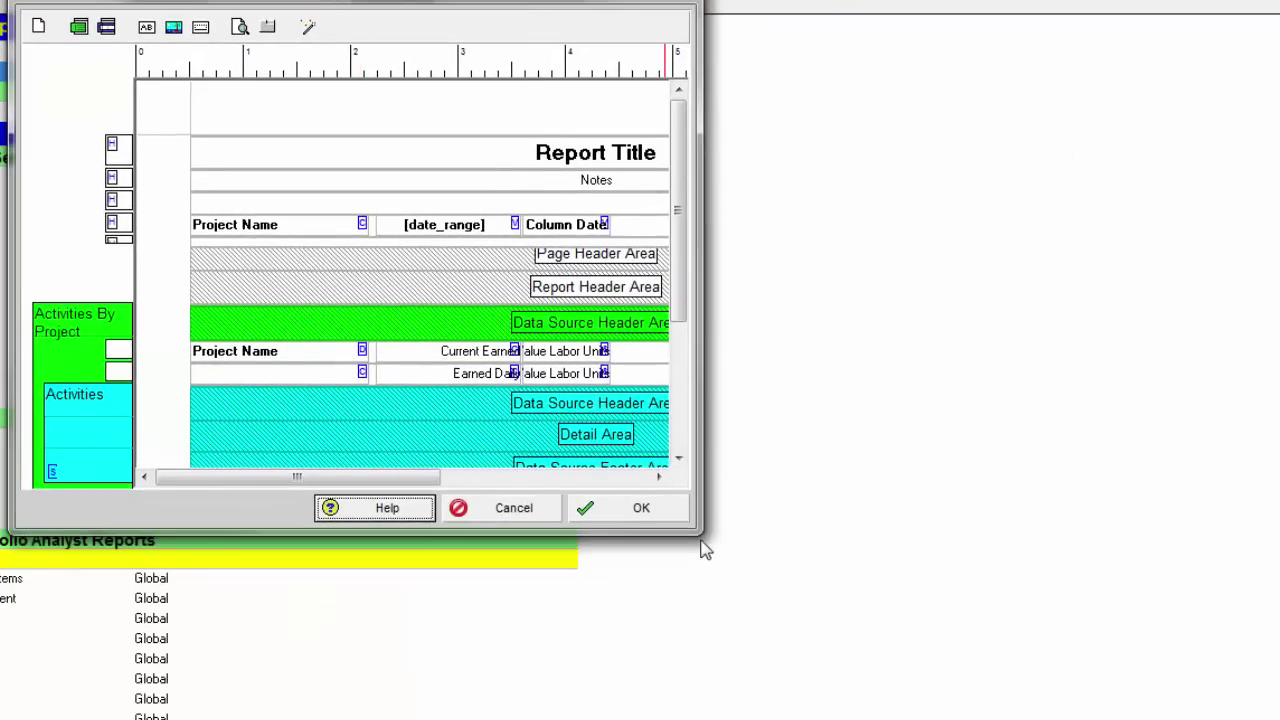
left_click_drag(697, 533, 1120, 719)
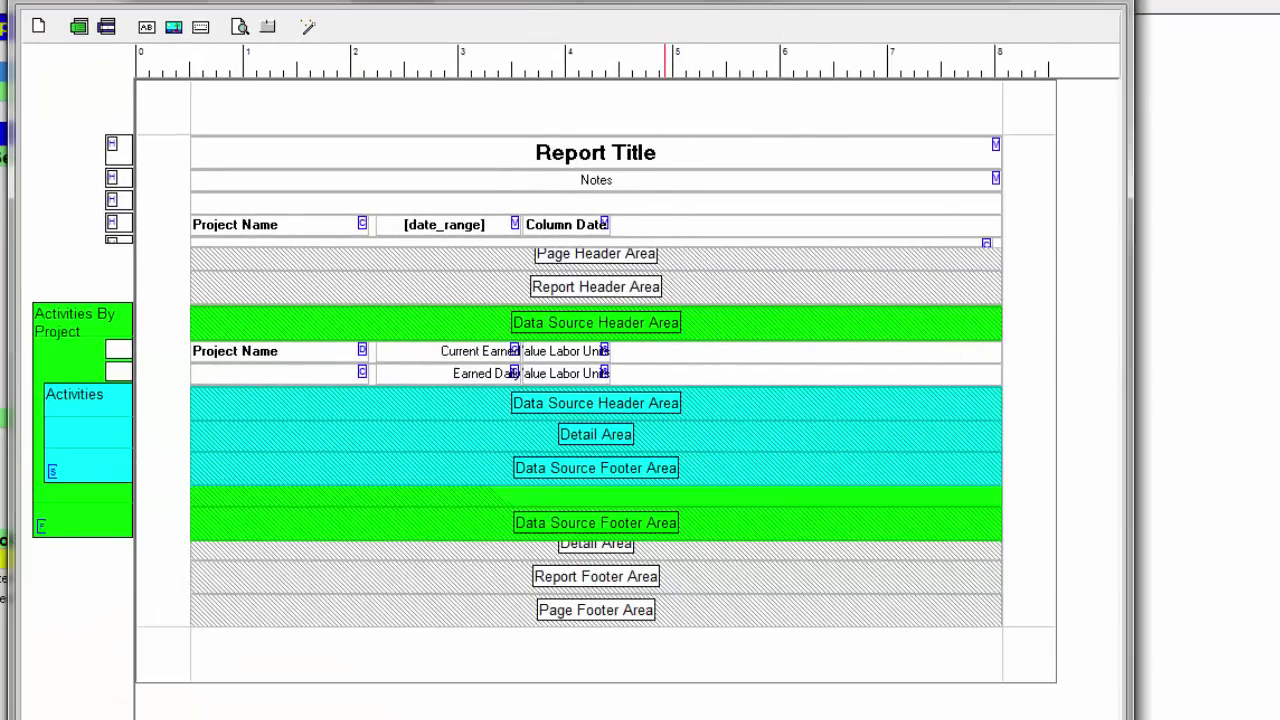
Step: Delete the Report Title and Notes cells from the report's page header
left_click(880, 168)
key("Delete")
key("Return")
left_click(793, 185)
key("Delete")
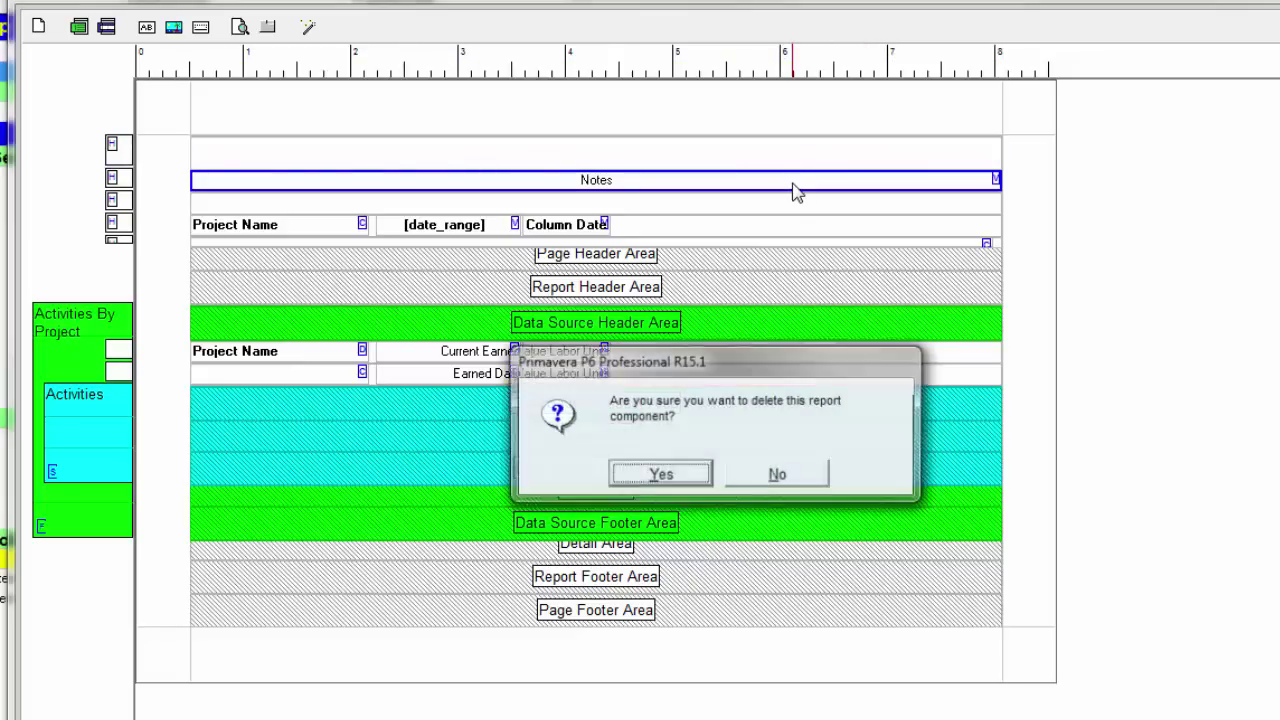
key("Return")
Step: Change the [date_range] header cell to custom text "-" and preview the modified report
double_click(481, 232)
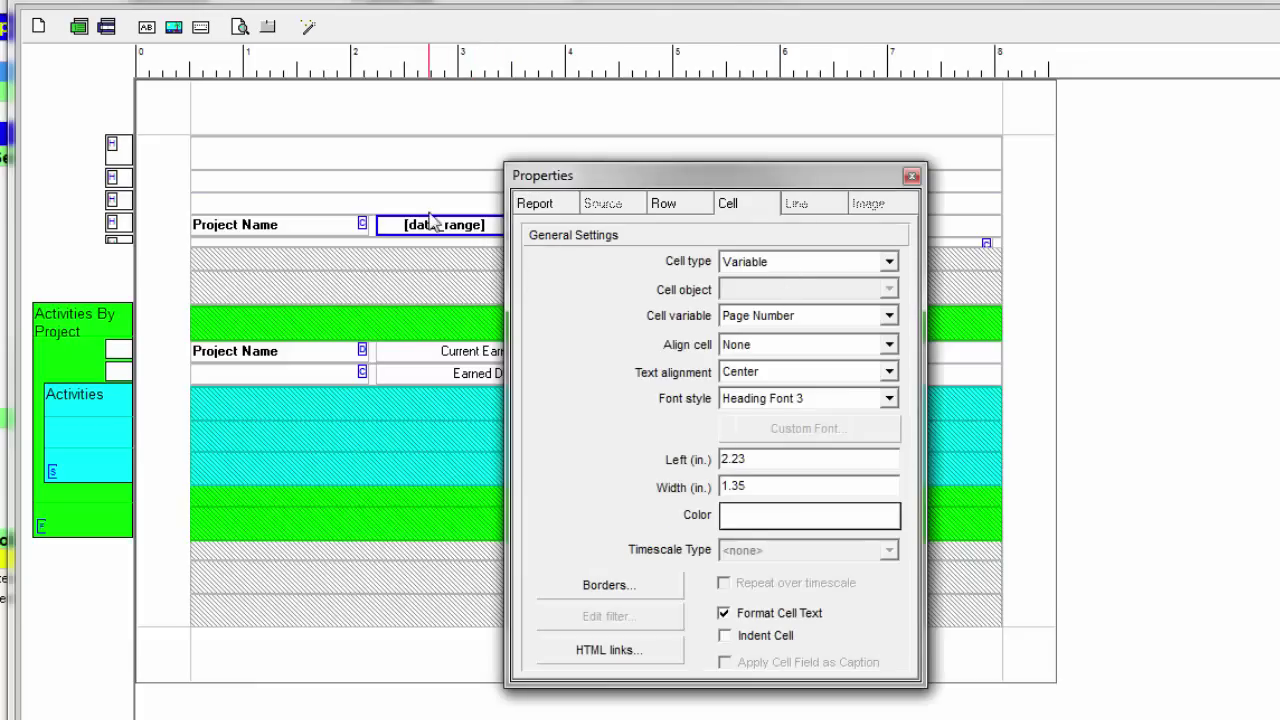
left_click(786, 264)
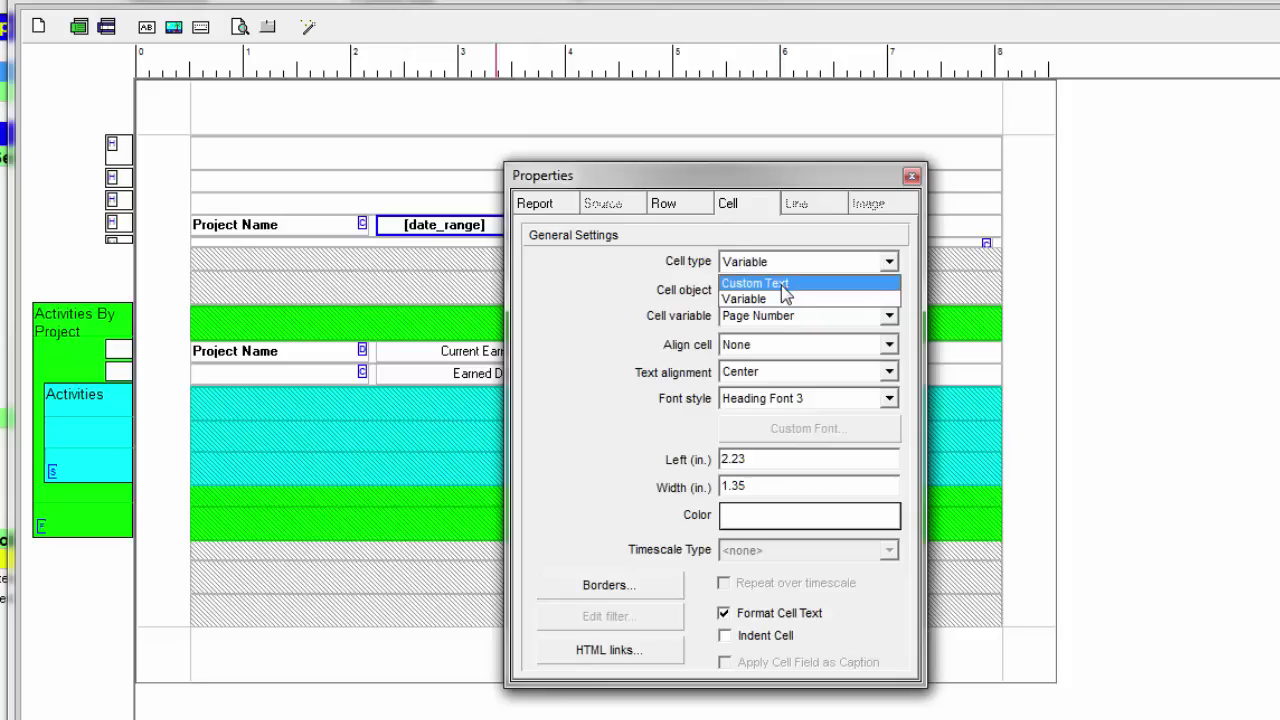
left_click(784, 286)
left_click(760, 318)
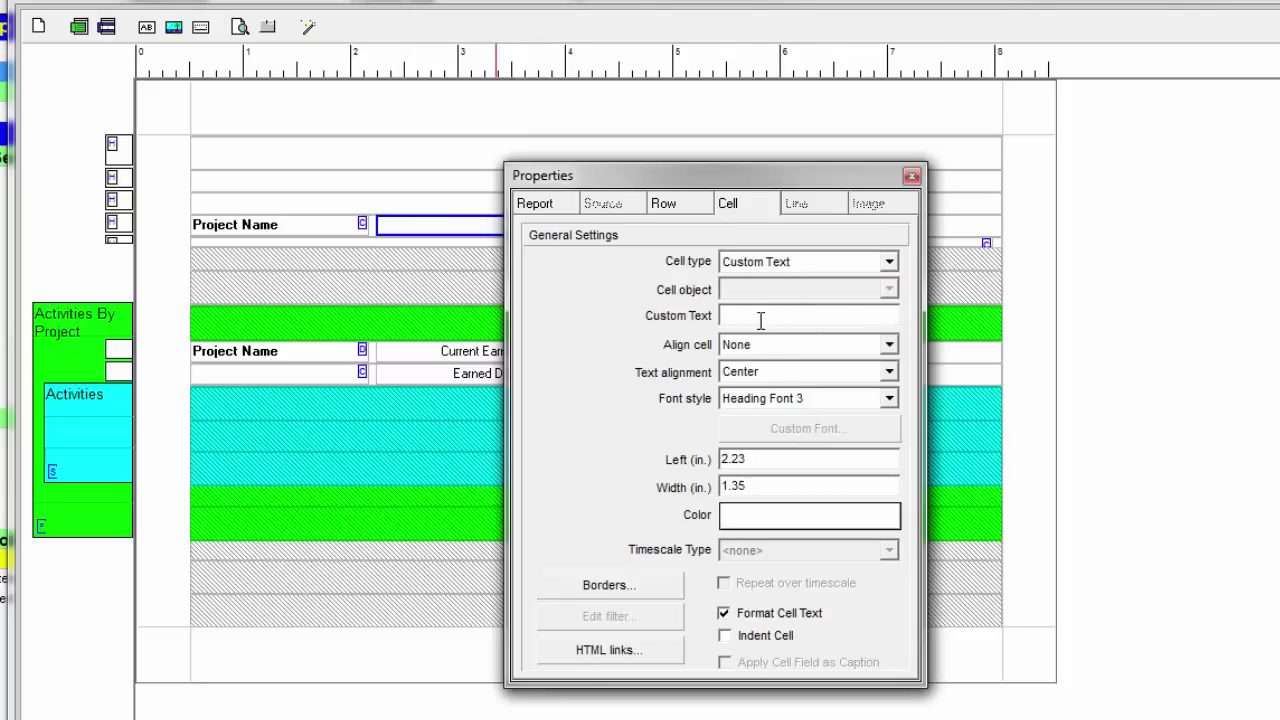
left_click(911, 176)
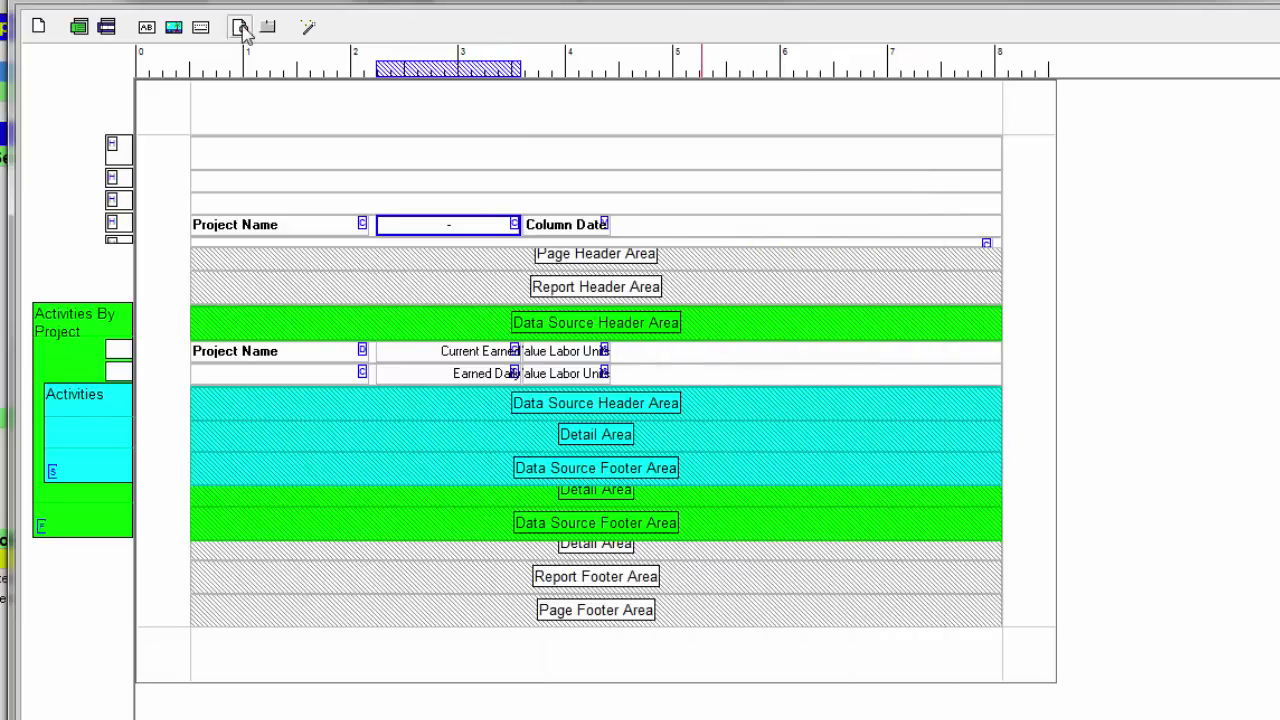
left_click(239, 26)
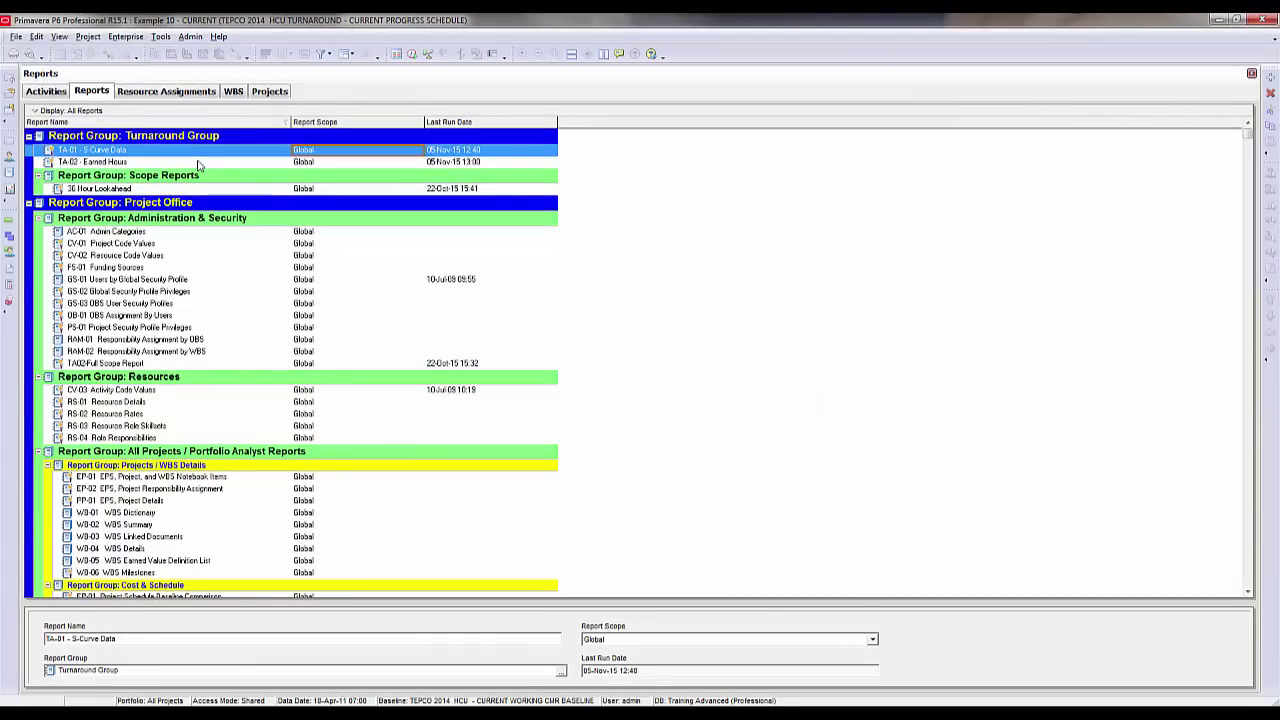
Step: Run the TA-01 - S-Curve Data report to its ASCII text CSV file and view the output in Excel
left_click(198, 163)
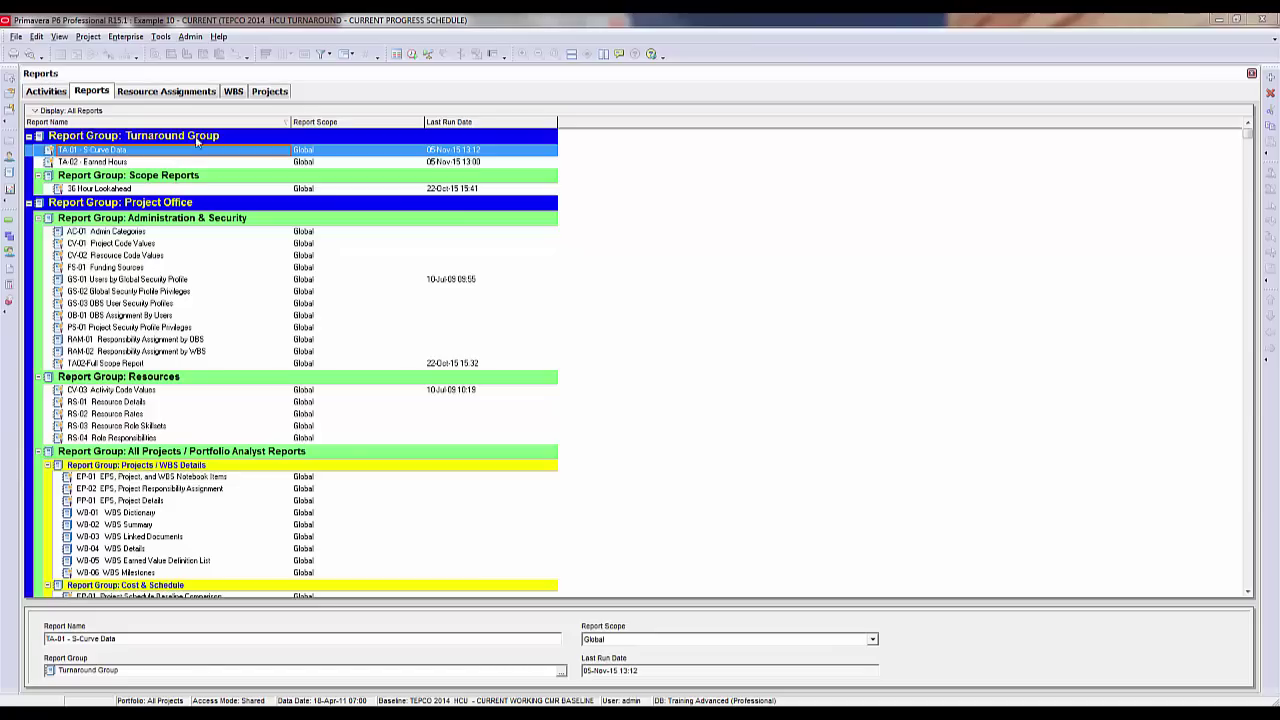
left_click(184, 163)
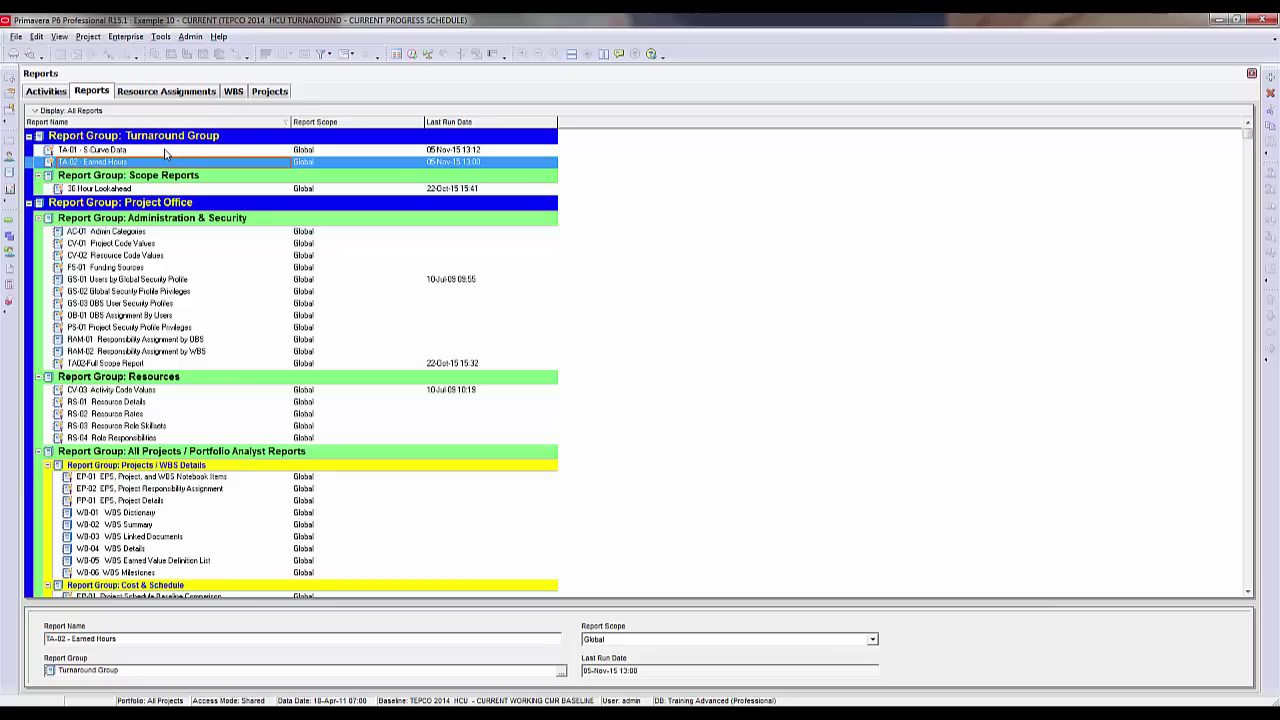
left_click(166, 153)
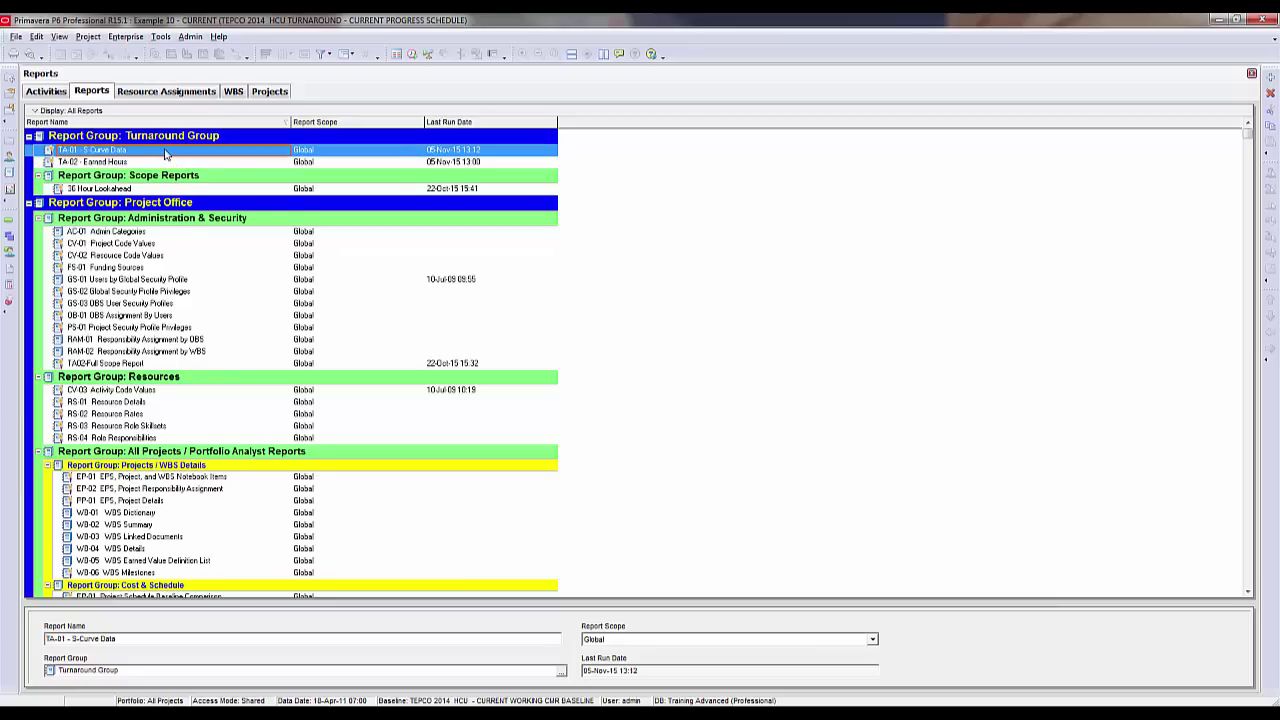
right_click(166, 153)
mouse_move(200, 158)
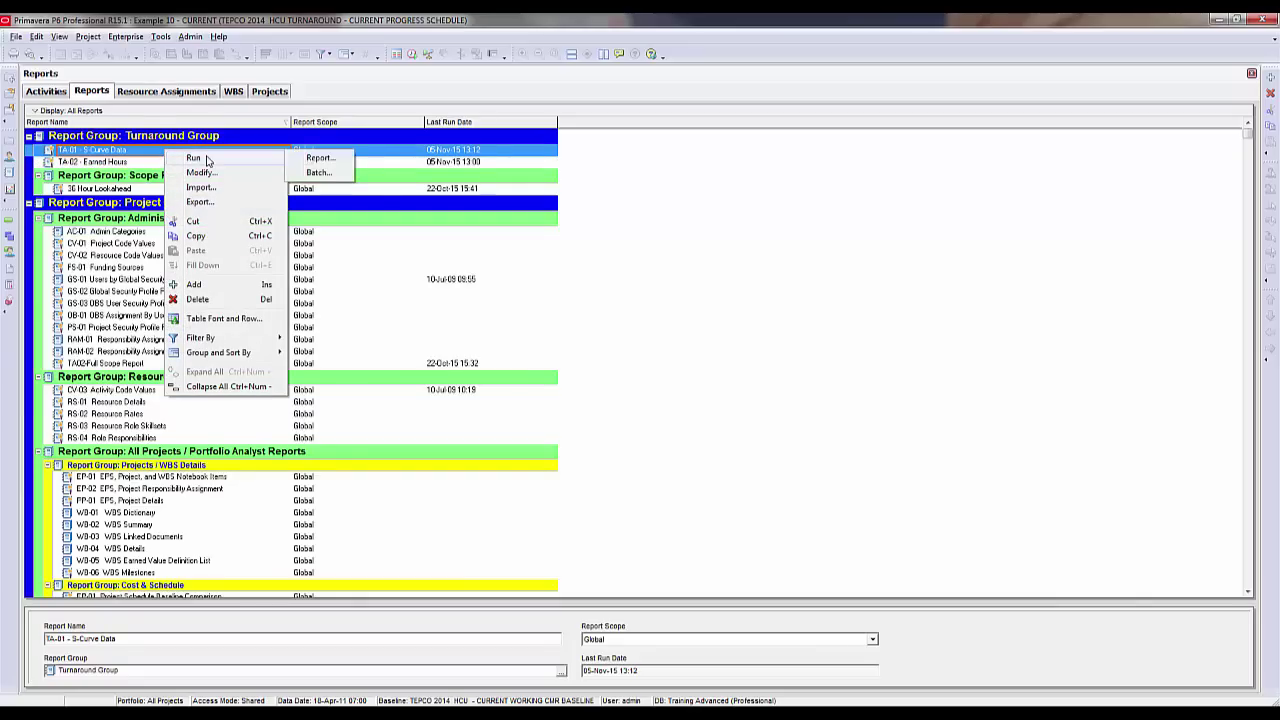
left_click(333, 160)
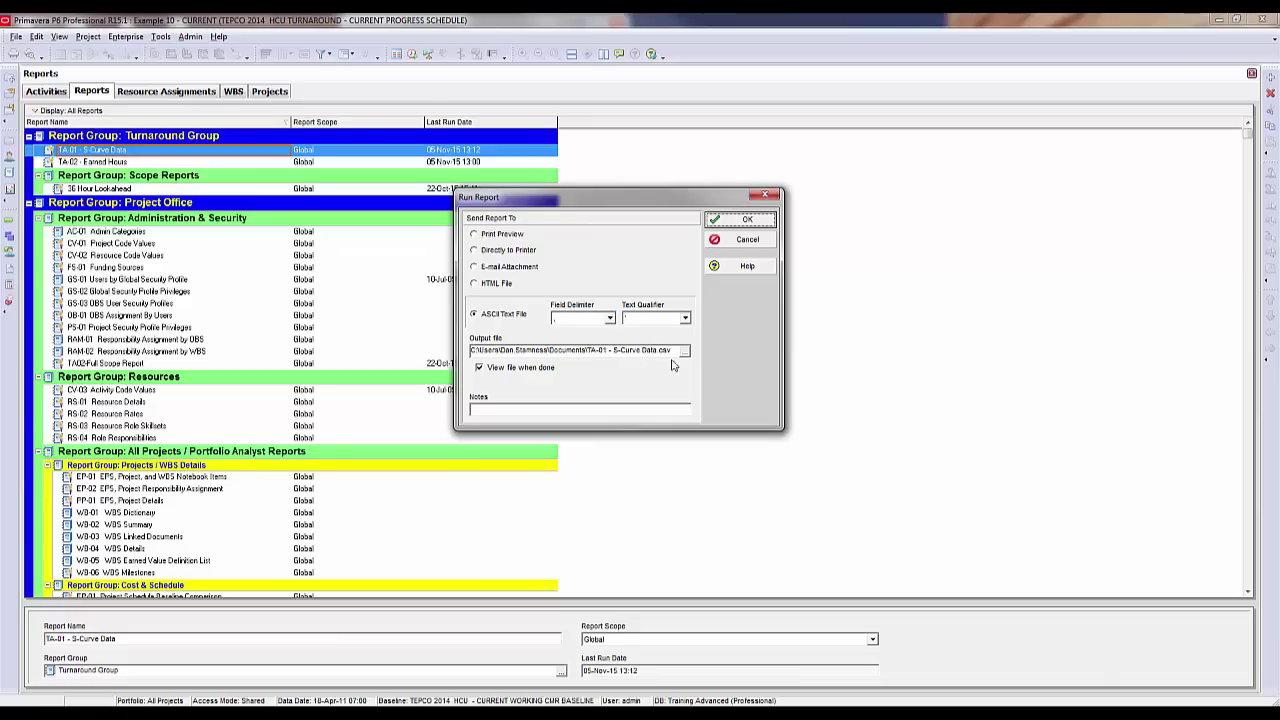
left_click(751, 222)
left_click(607, 407)
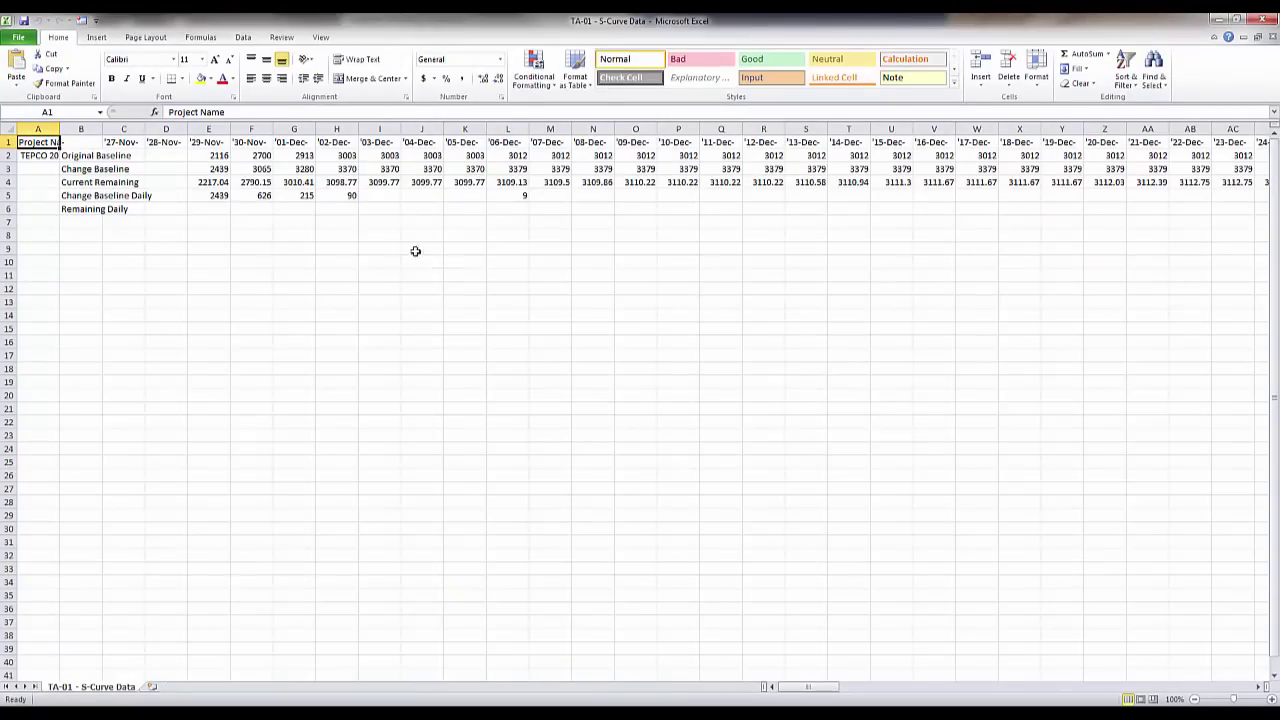
left_click(308, 262)
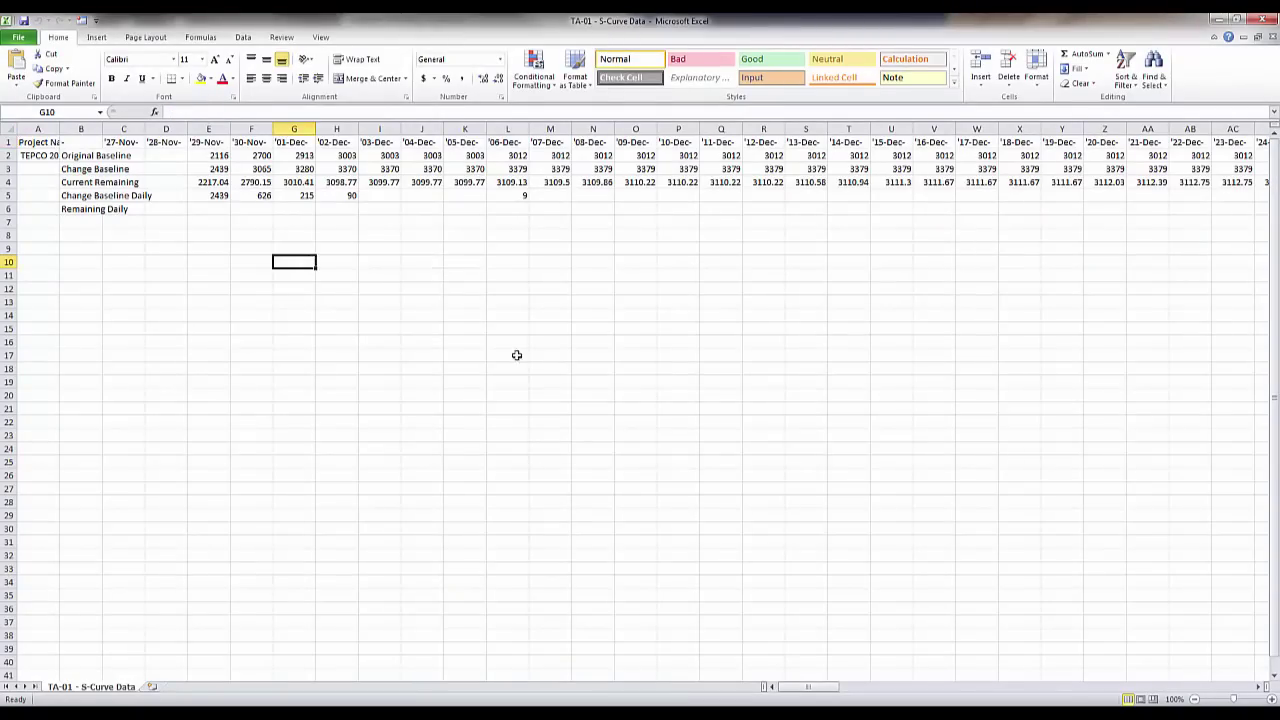
Step: Switch to Primavera P6, run the TA-02 - Earned Hours report to its ASCII text CSV file and view the output in Excel
key("alt+Tab")
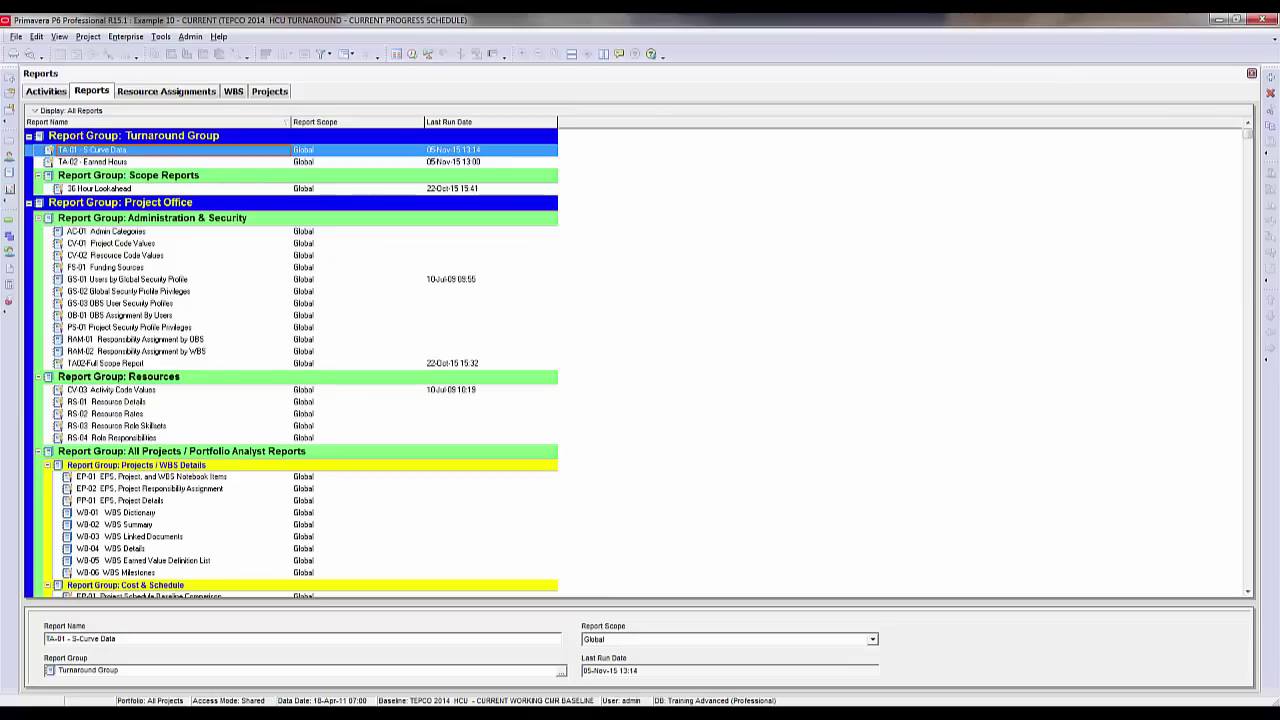
left_click(170, 162)
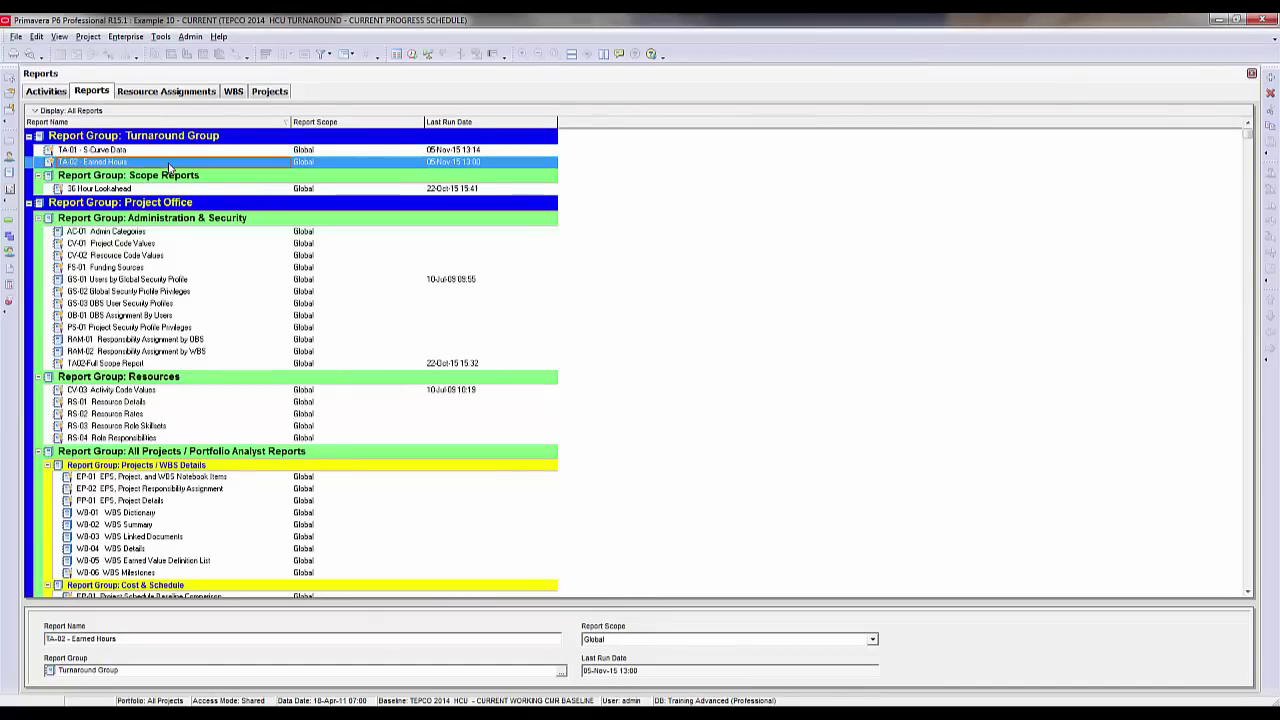
right_click(170, 167)
mouse_move(267, 178)
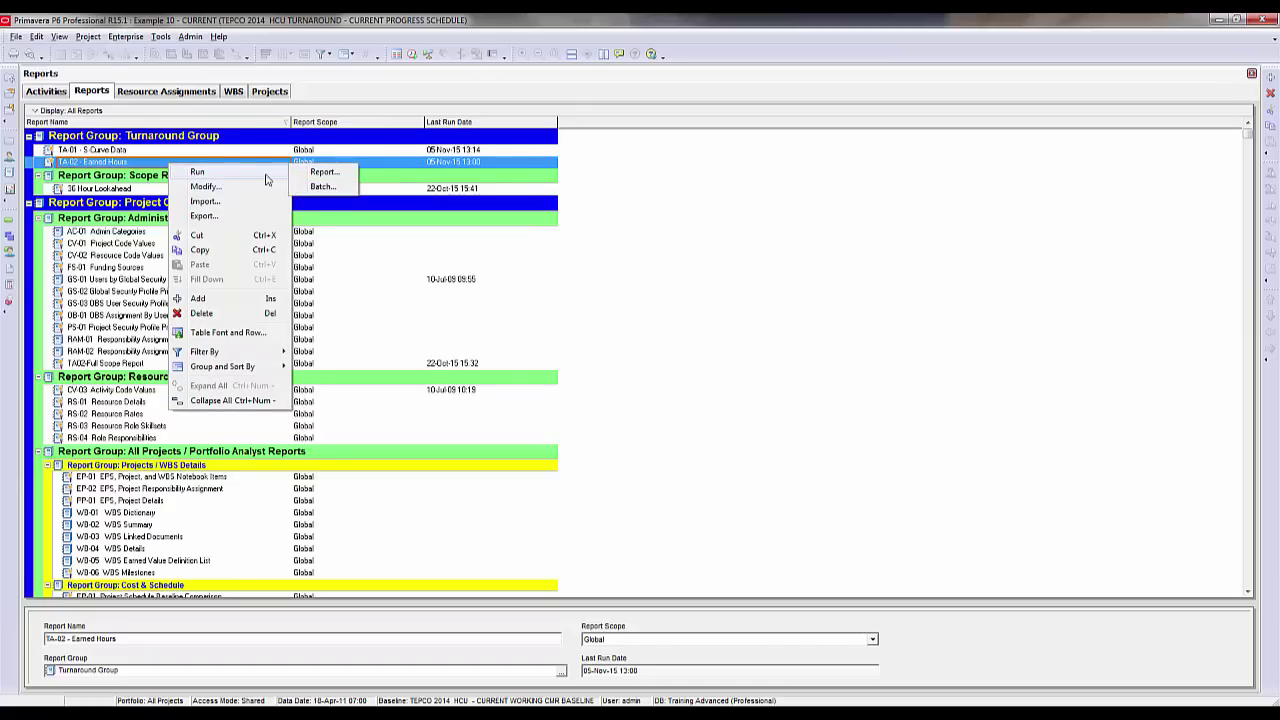
left_click(324, 172)
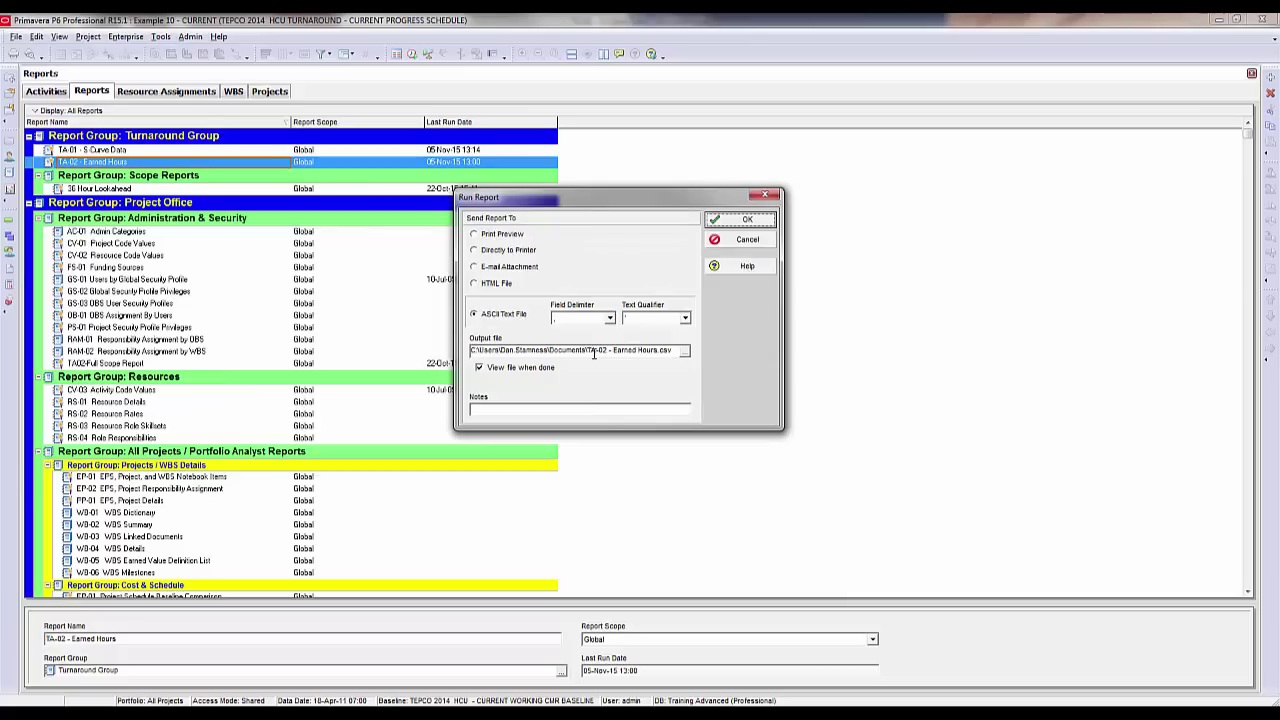
left_click_drag(590, 350, 638, 356)
left_click(649, 355)
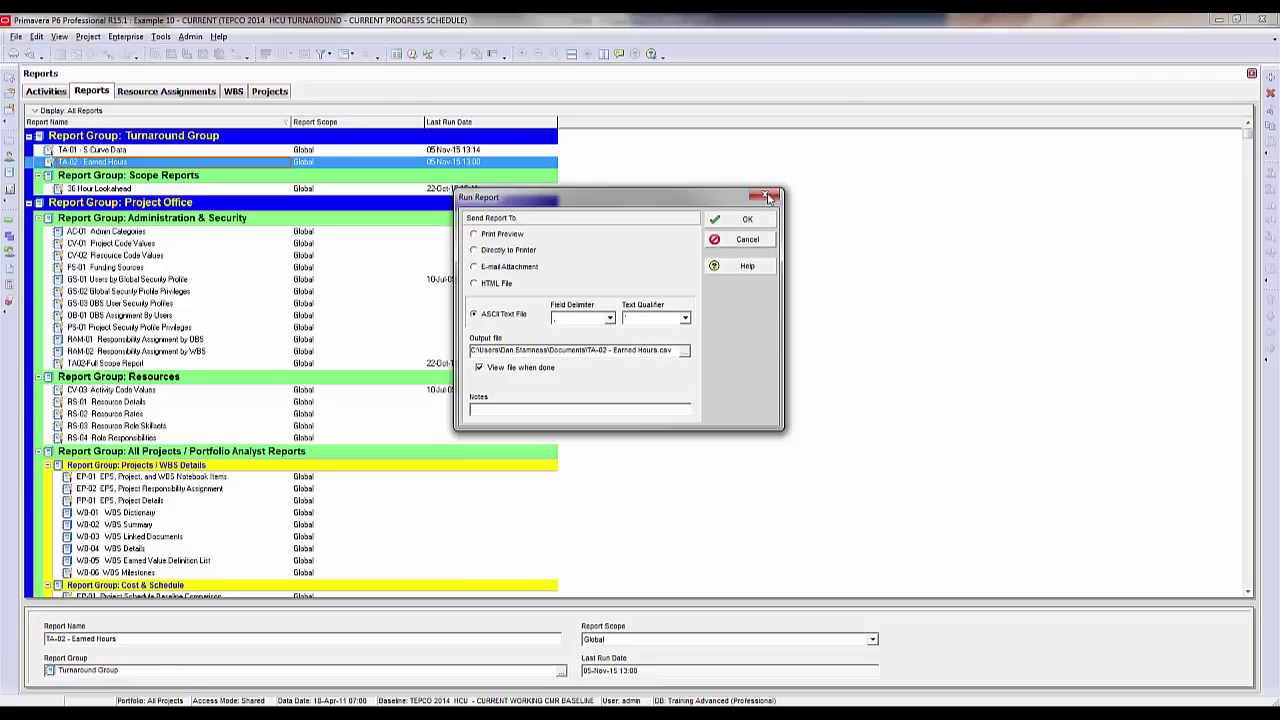
left_click(756, 220)
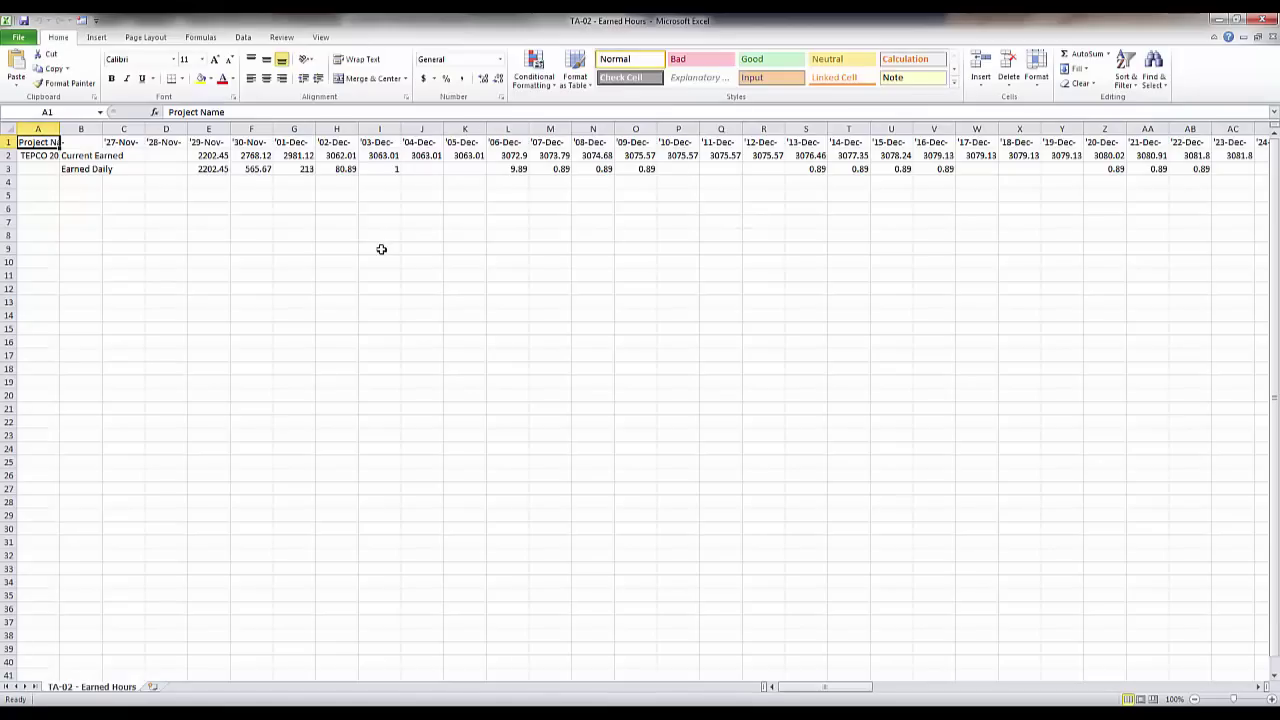
left_click(381, 249)
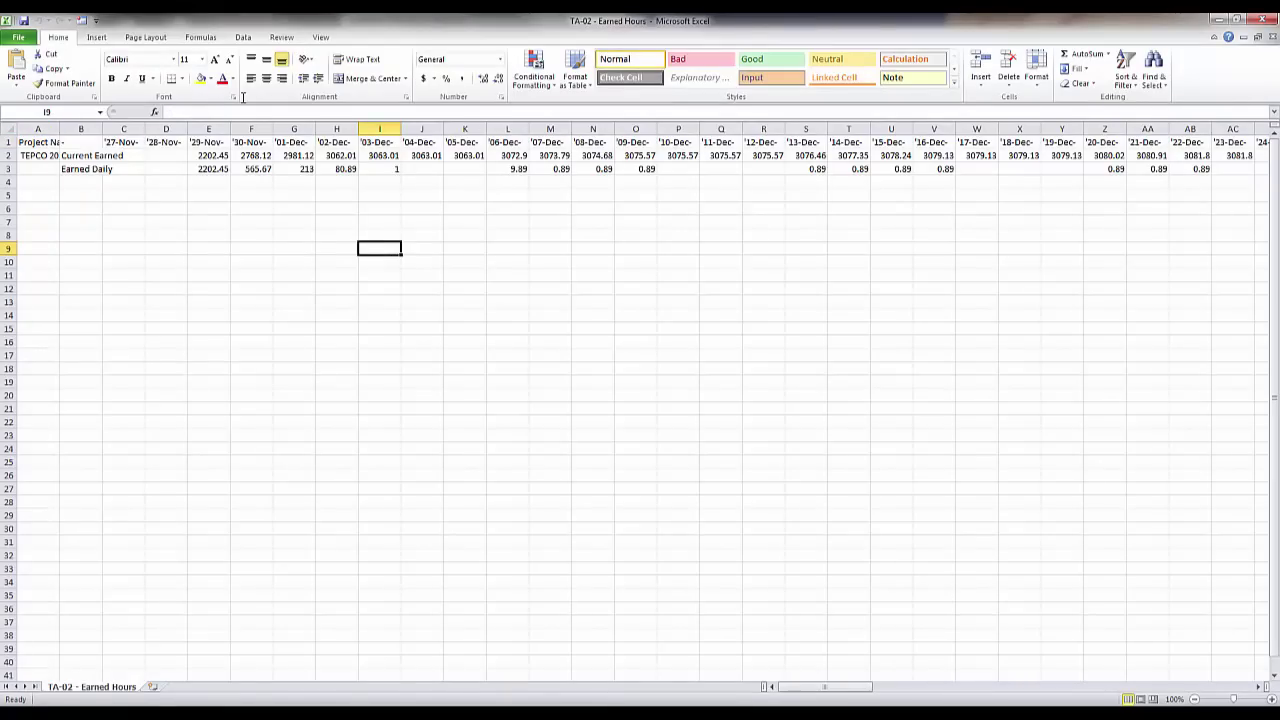
Step: Create a new blank workbook in Excel
left_click(19, 38)
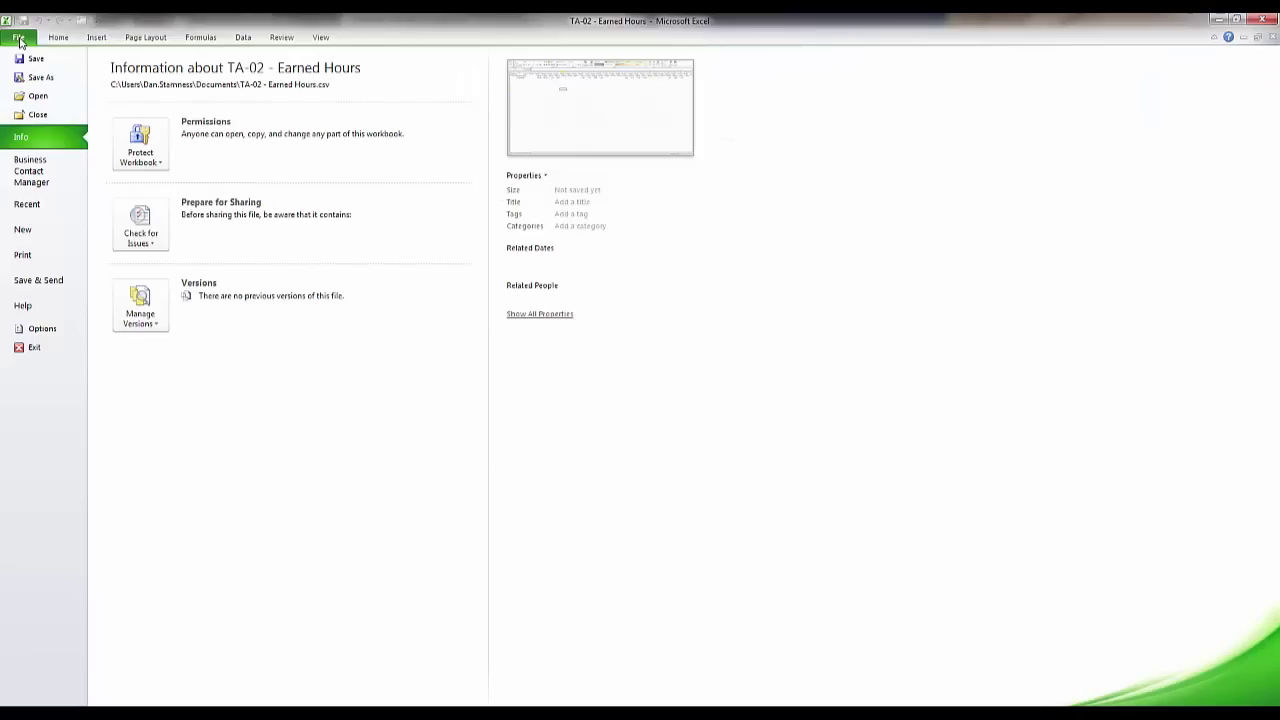
left_click(33, 232)
double_click(140, 128)
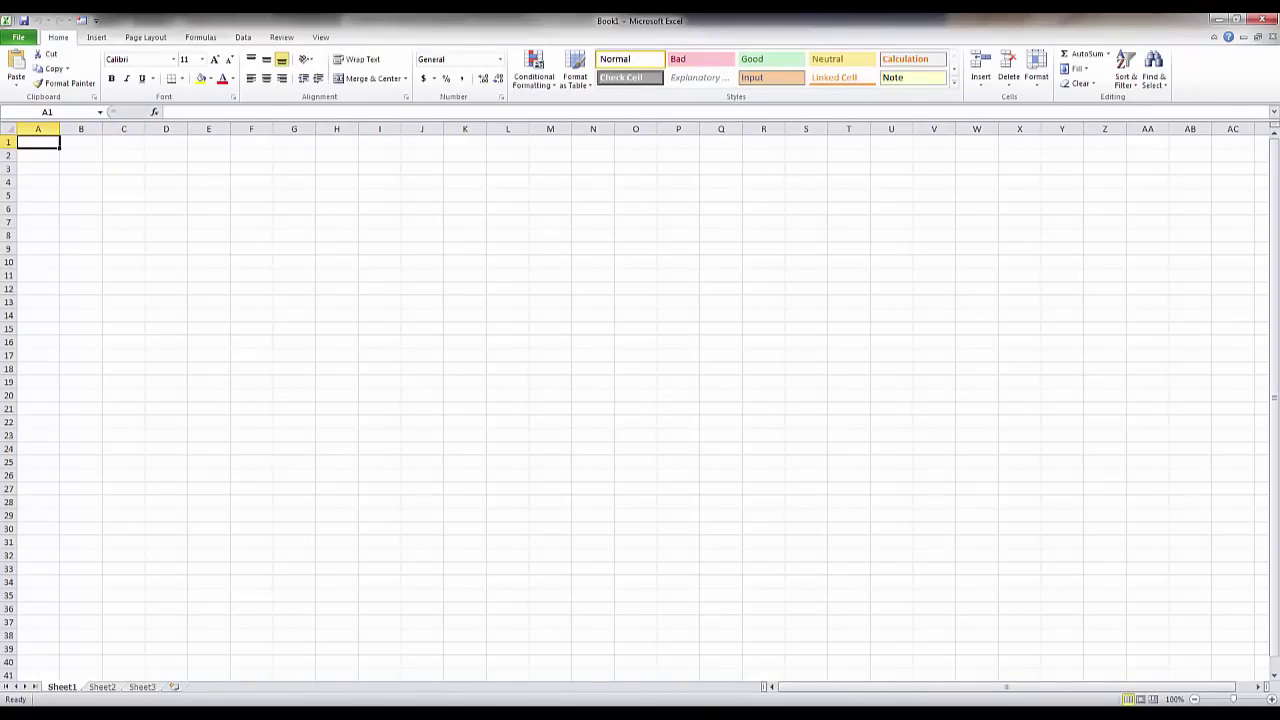
Step: Copy rows 1 to 6 of the TA-01 - S-Curve Data file into Book1, starting at cell A1 of Sheet1
mouse_move(230, 714)
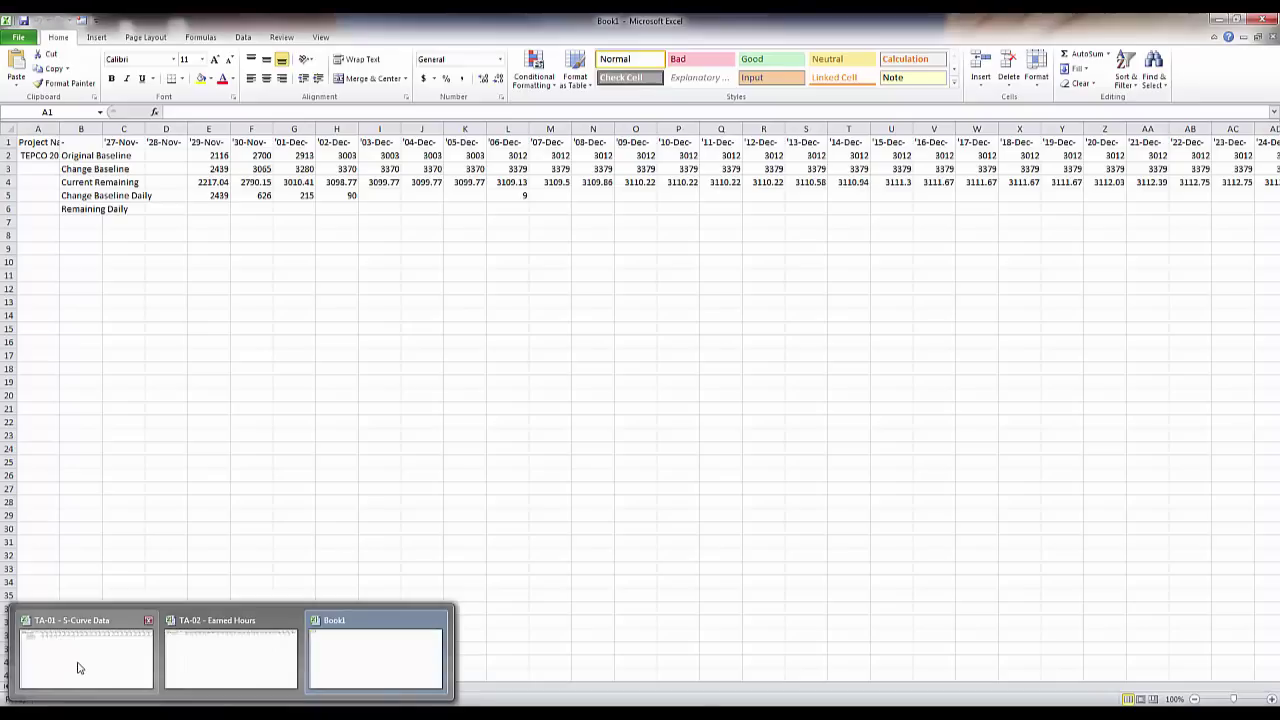
left_click(77, 662)
left_click_drag(8, 142, 8, 208)
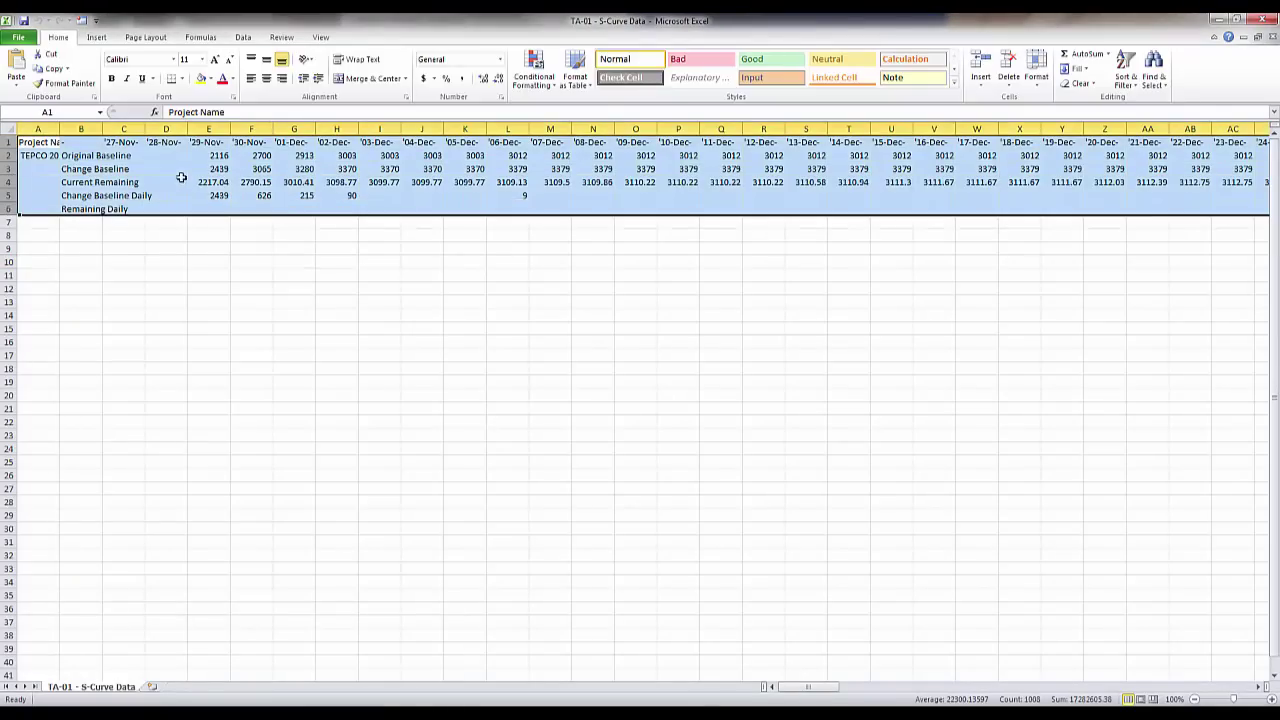
key("ctrl+c")
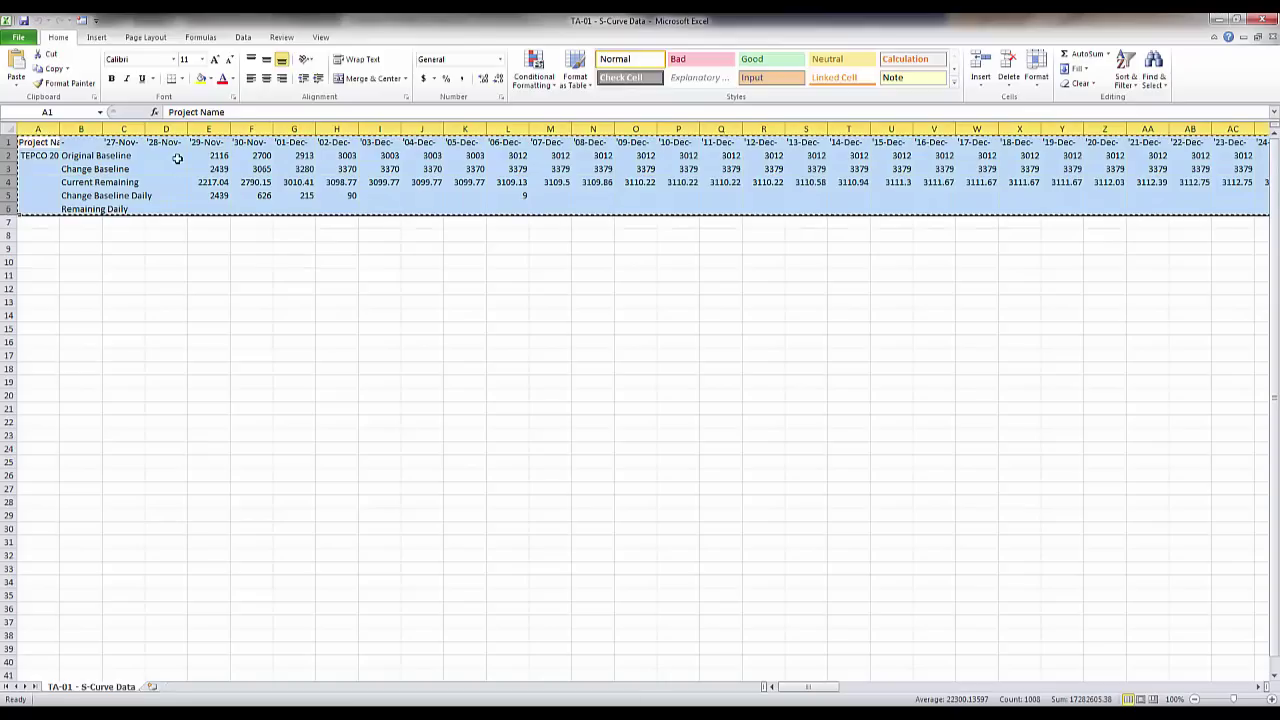
mouse_move(617, 703)
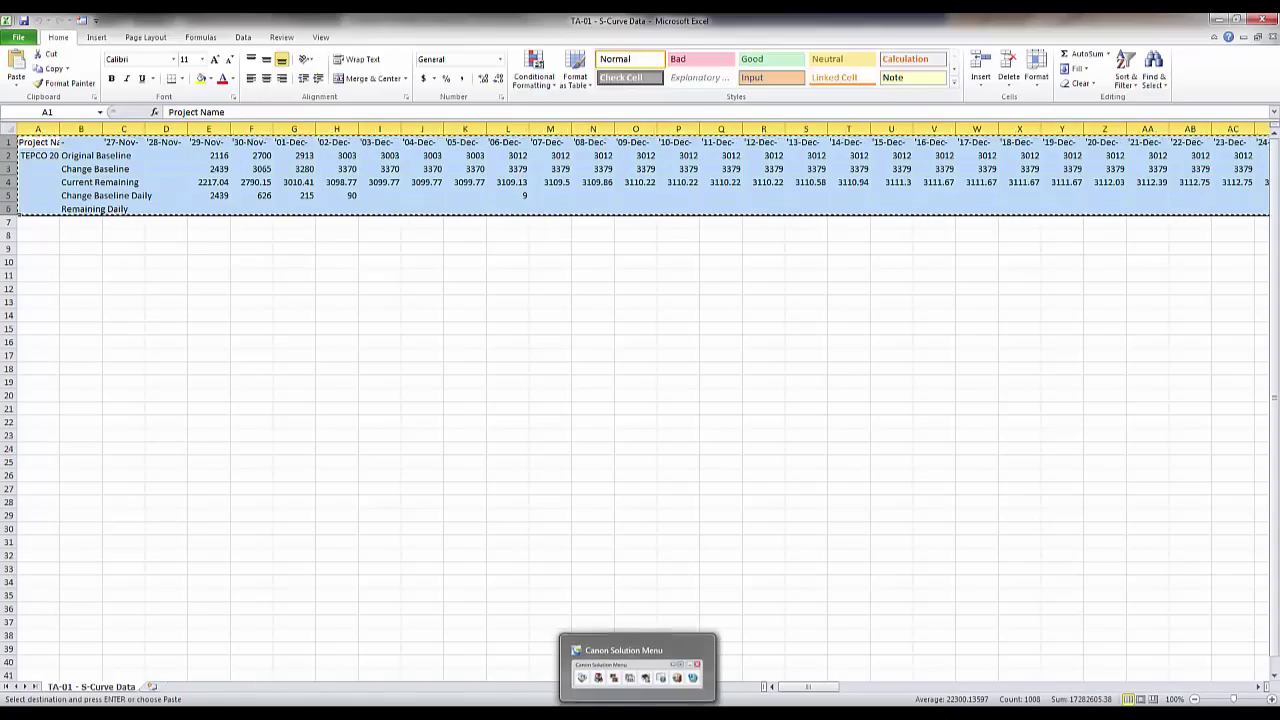
left_click(230, 703)
left_click(362, 661)
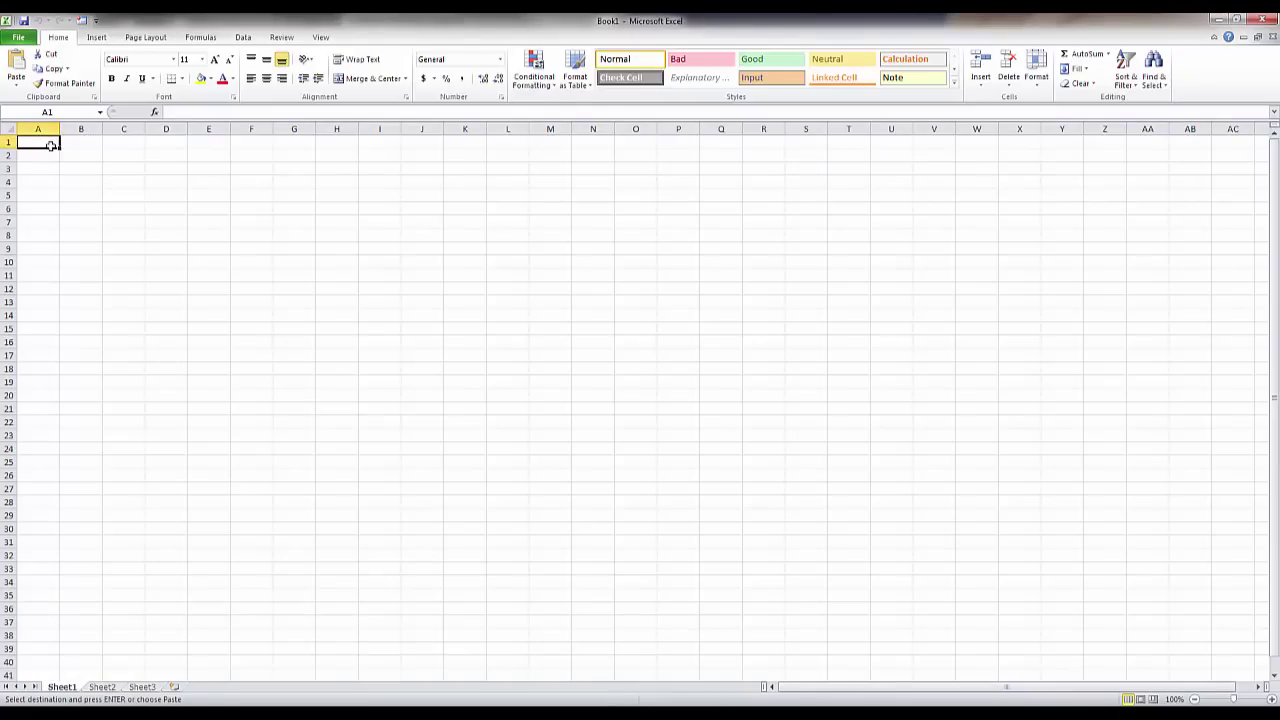
key("ctrl+v")
left_click(145, 344)
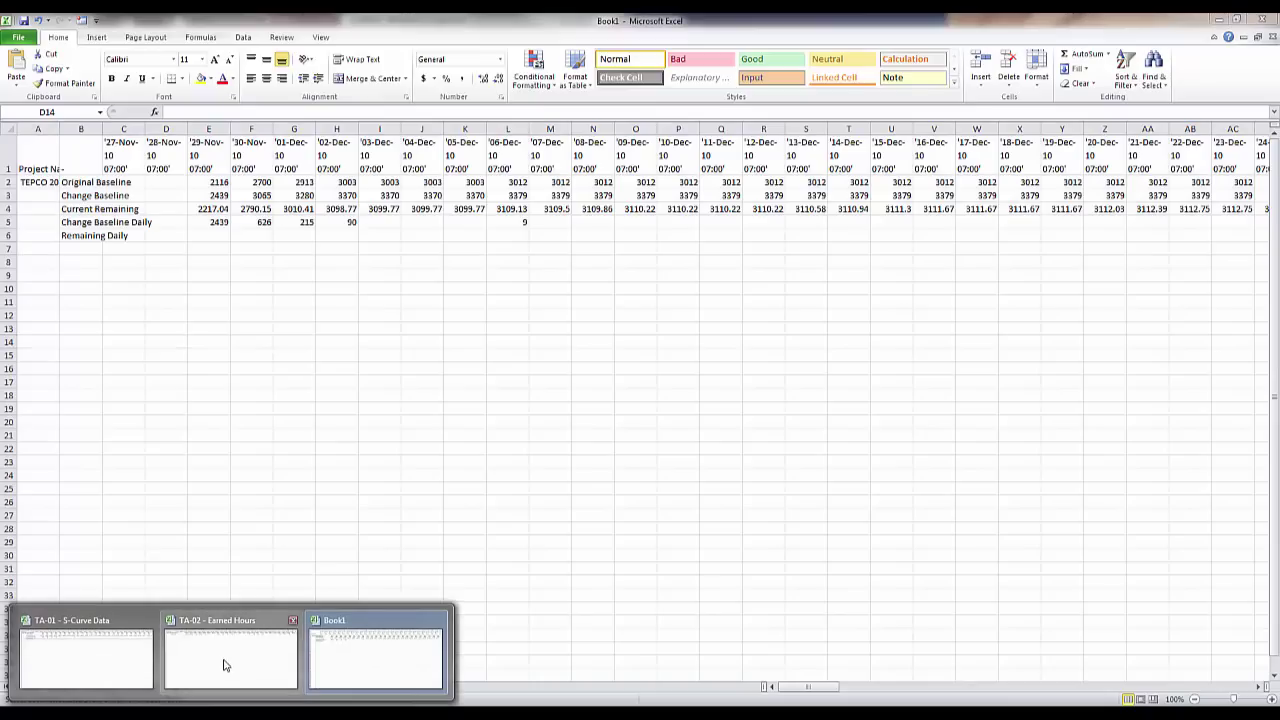
Step: Copy rows 1 to 3 of the TA-02 - Earned Hours file into Book1 at cell A8, below the S-curve data
left_click(226, 664)
left_click(99, 209)
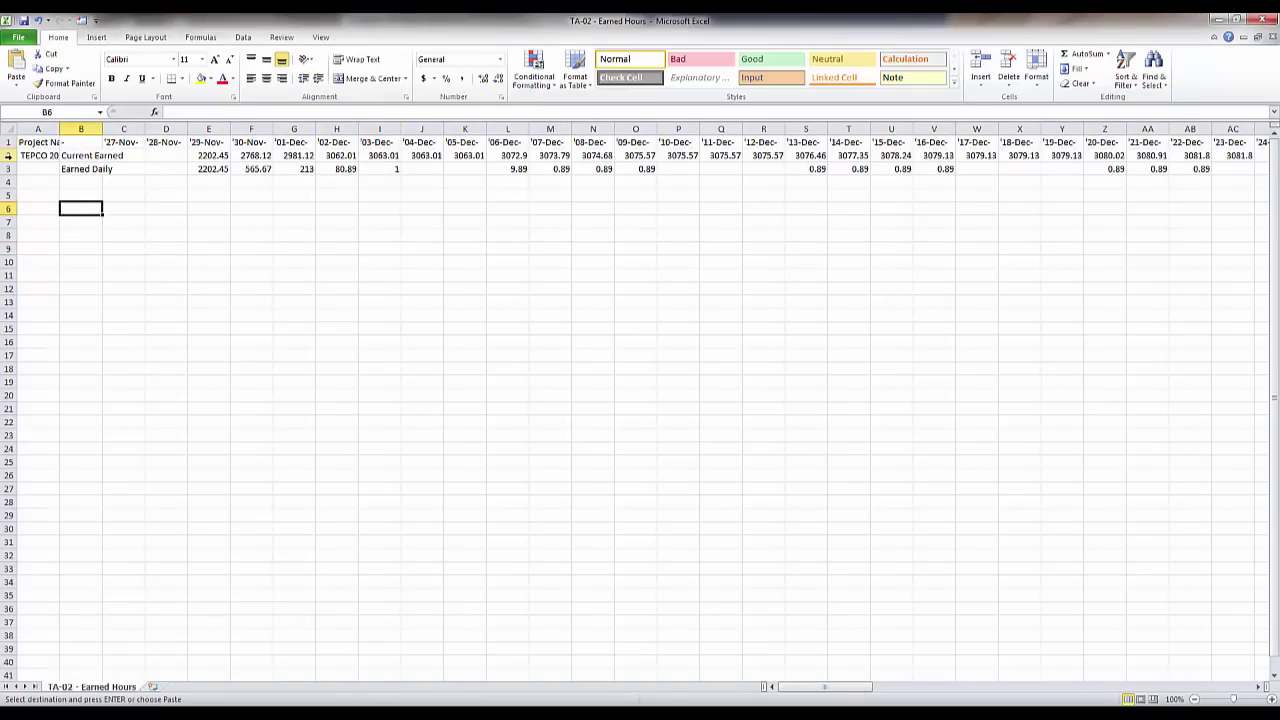
left_click_drag(6, 142, 6, 169)
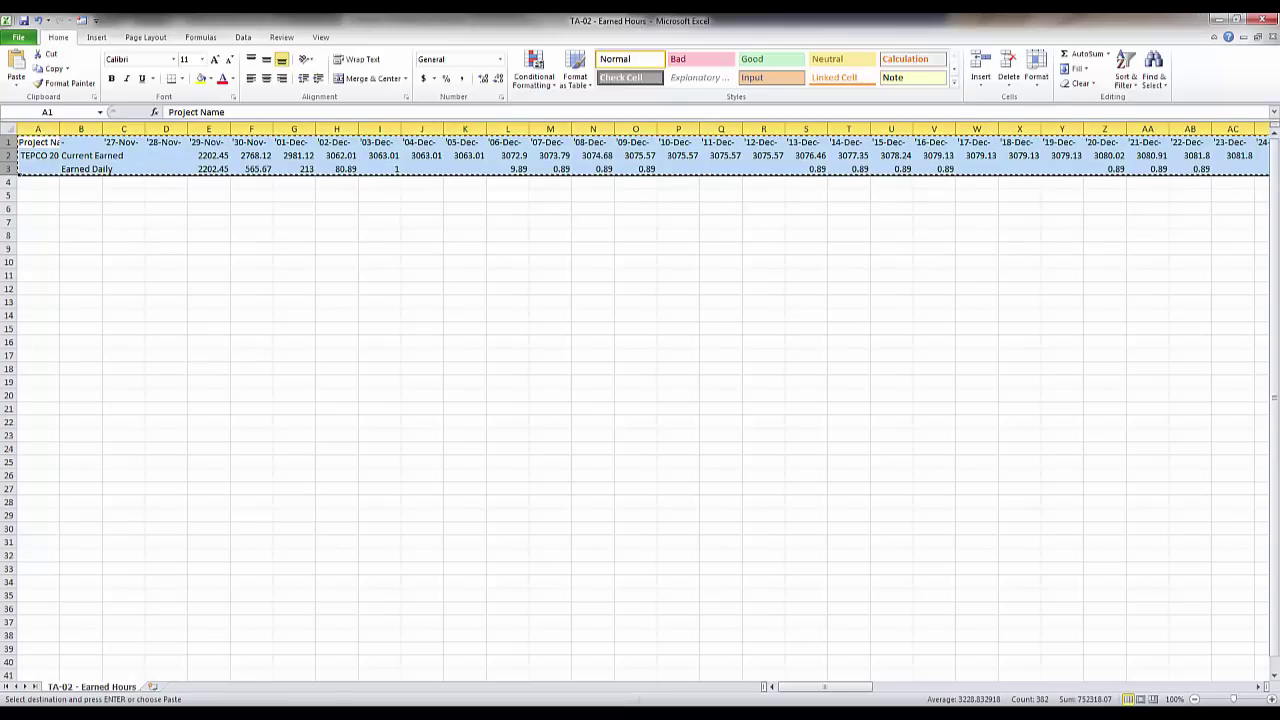
left_click(230, 714)
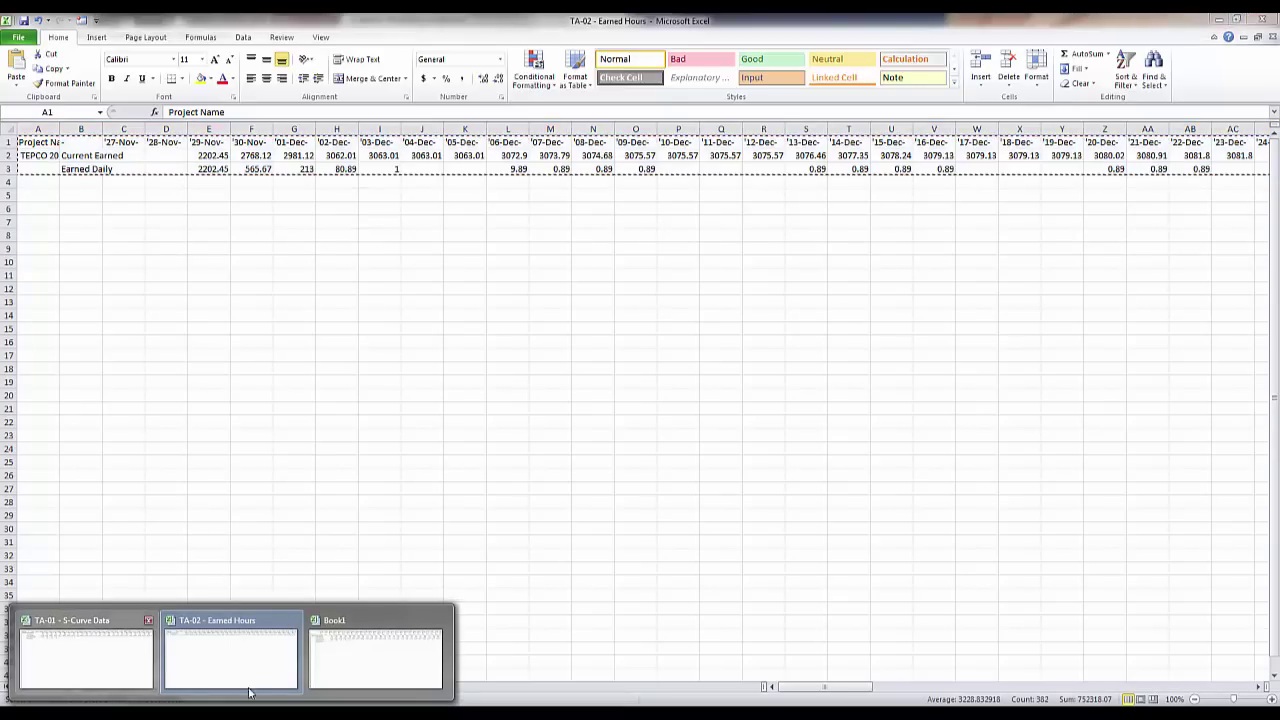
left_click(407, 662)
left_click(31, 249)
left_click(39, 264)
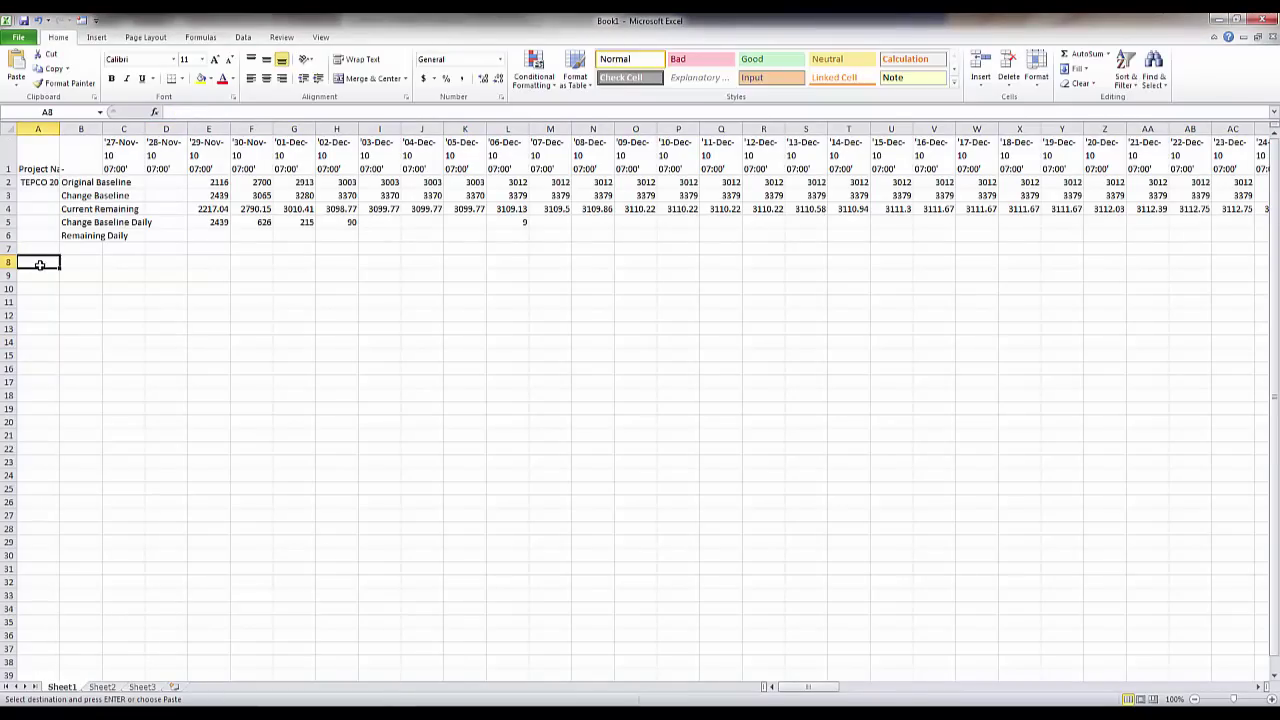
key("Return")
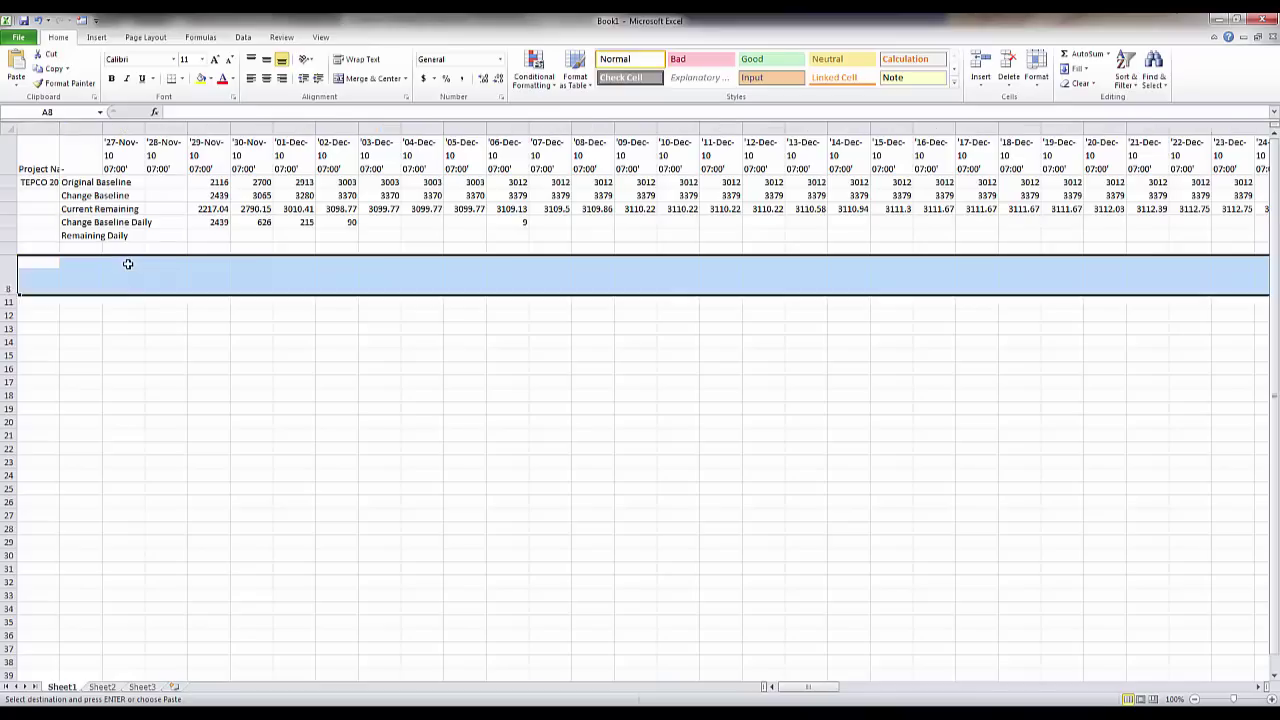
left_click(148, 385)
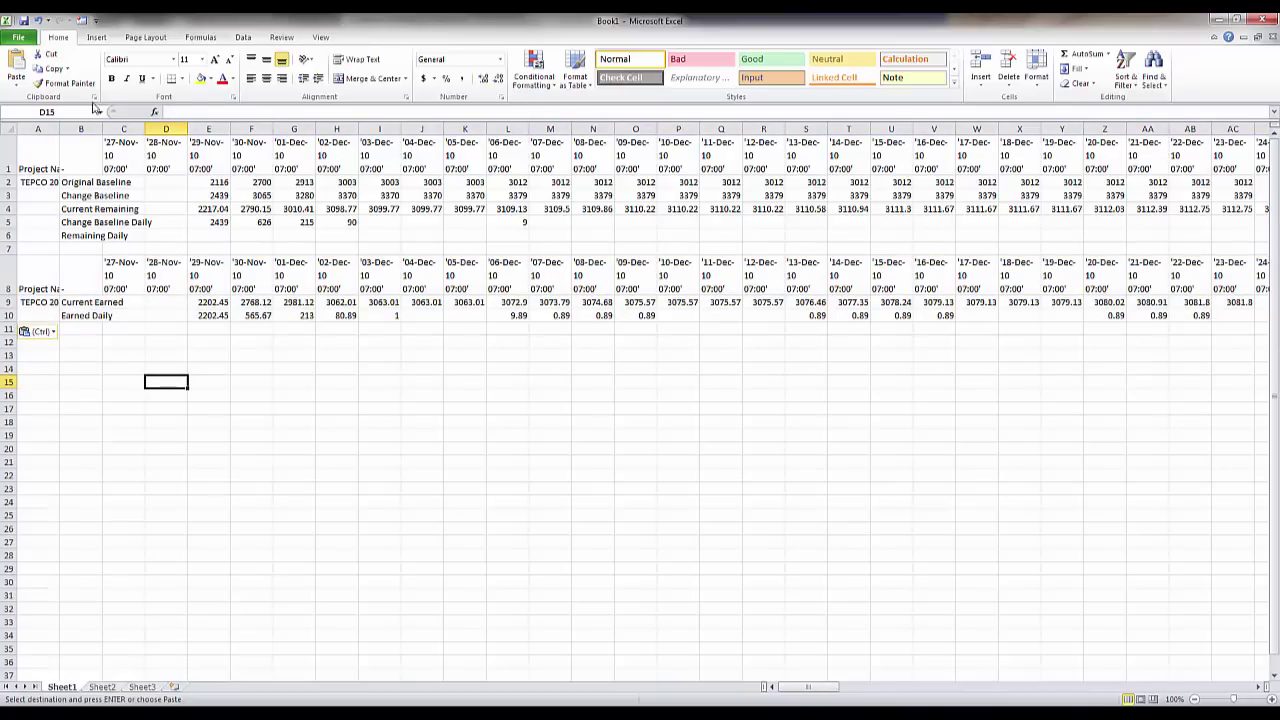
Step: Compare the row labels and date headers of the S-curve block with those of the earned hours block below it
left_click(82, 185)
left_click_drag(82, 185, 82, 203)
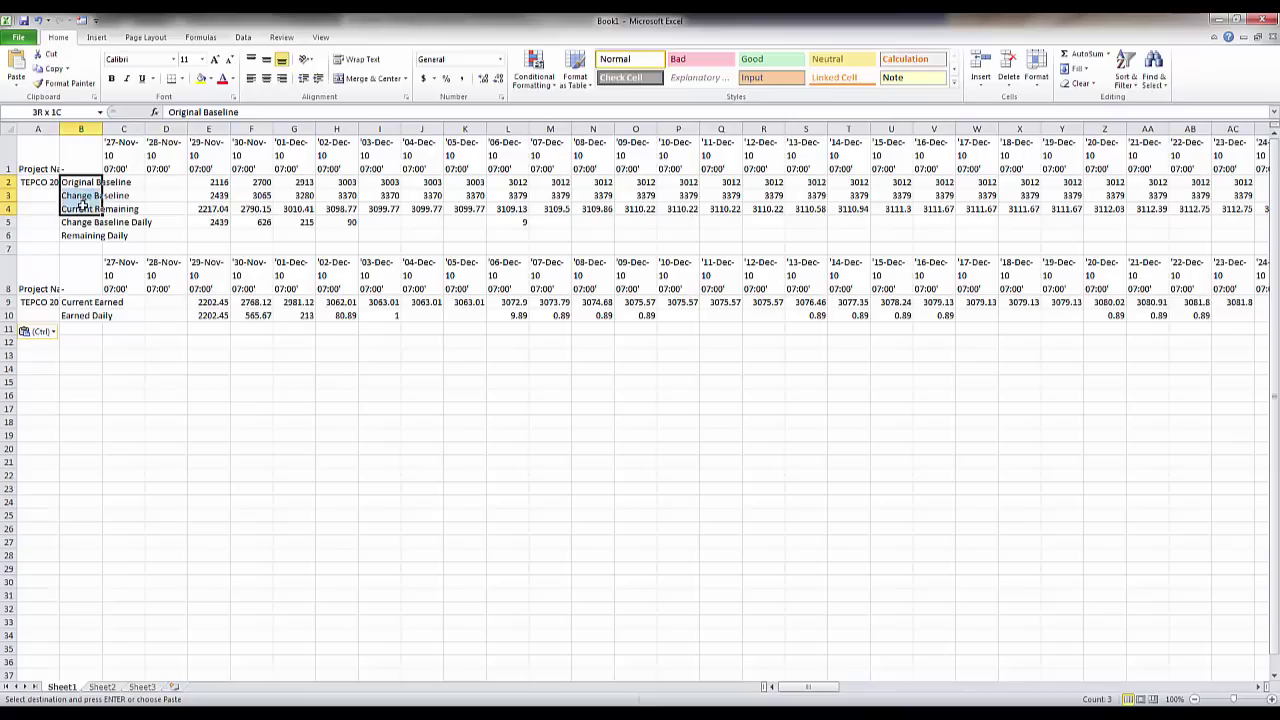
left_click_drag(82, 211, 84, 236)
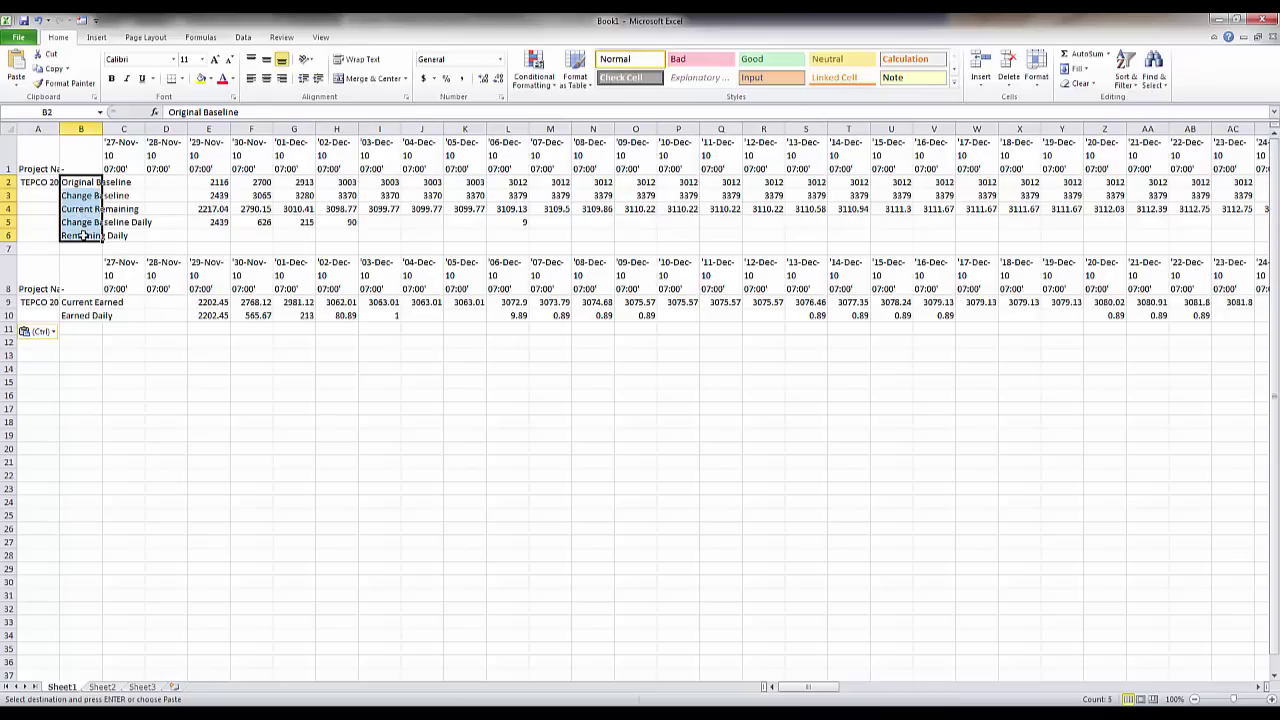
left_click(88, 302)
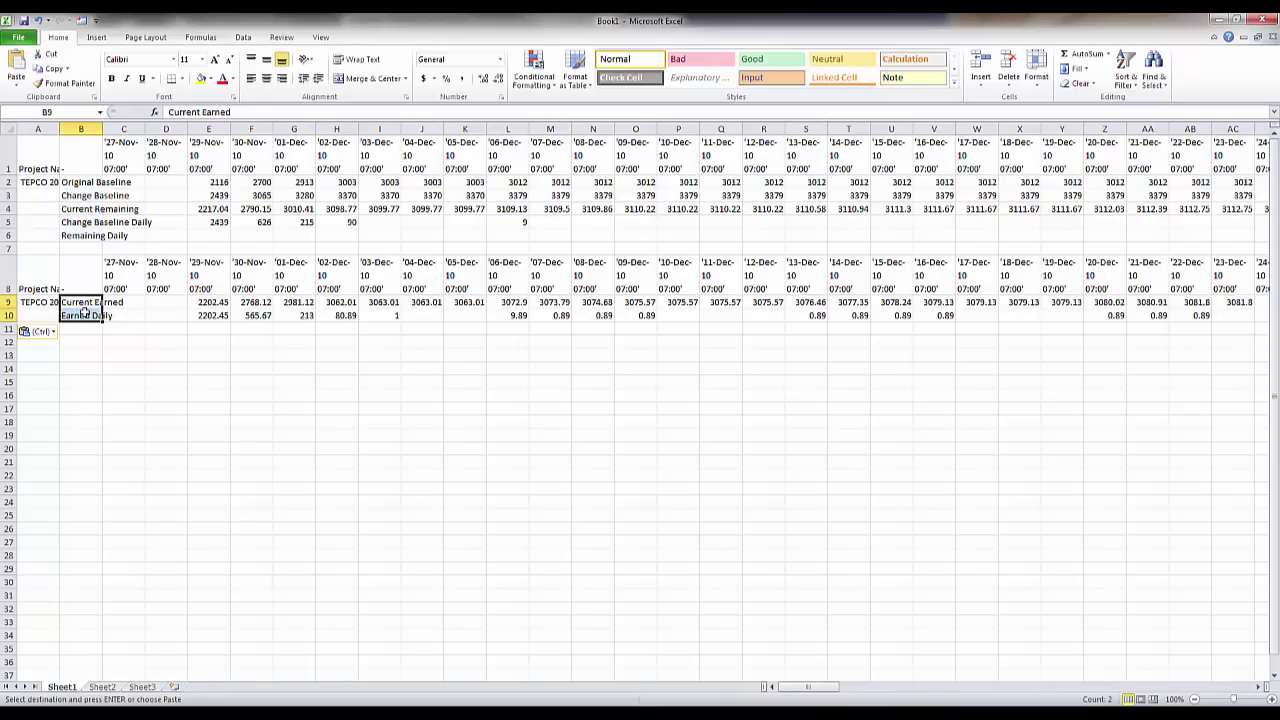
left_click_drag(77, 290, 77, 248)
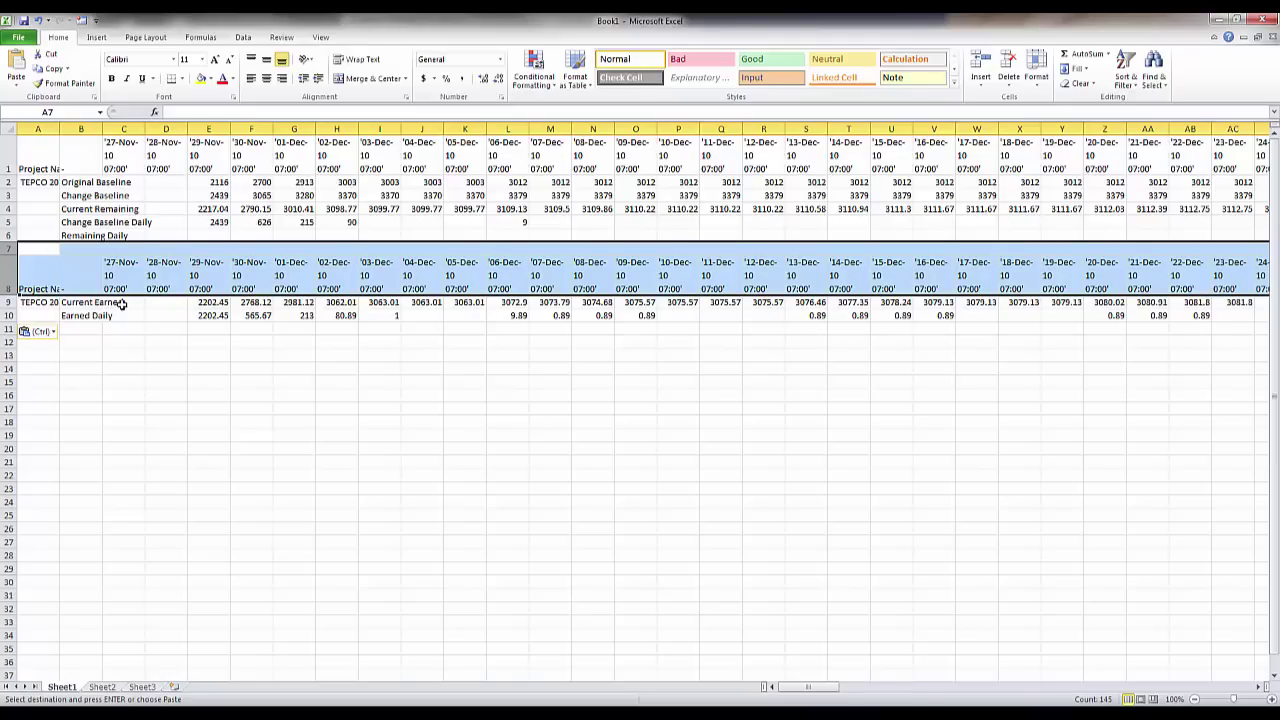
left_click(155, 327)
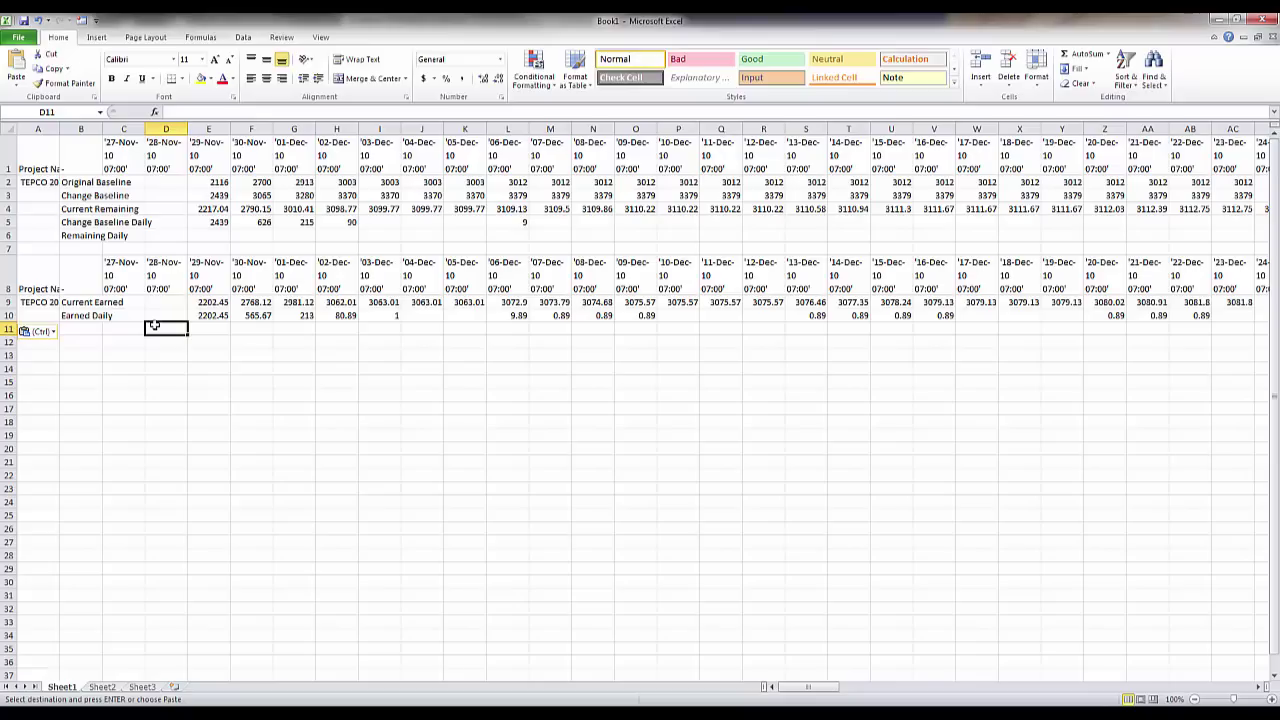
left_click_drag(129, 157, 250, 158)
left_click_drag(119, 270, 243, 275)
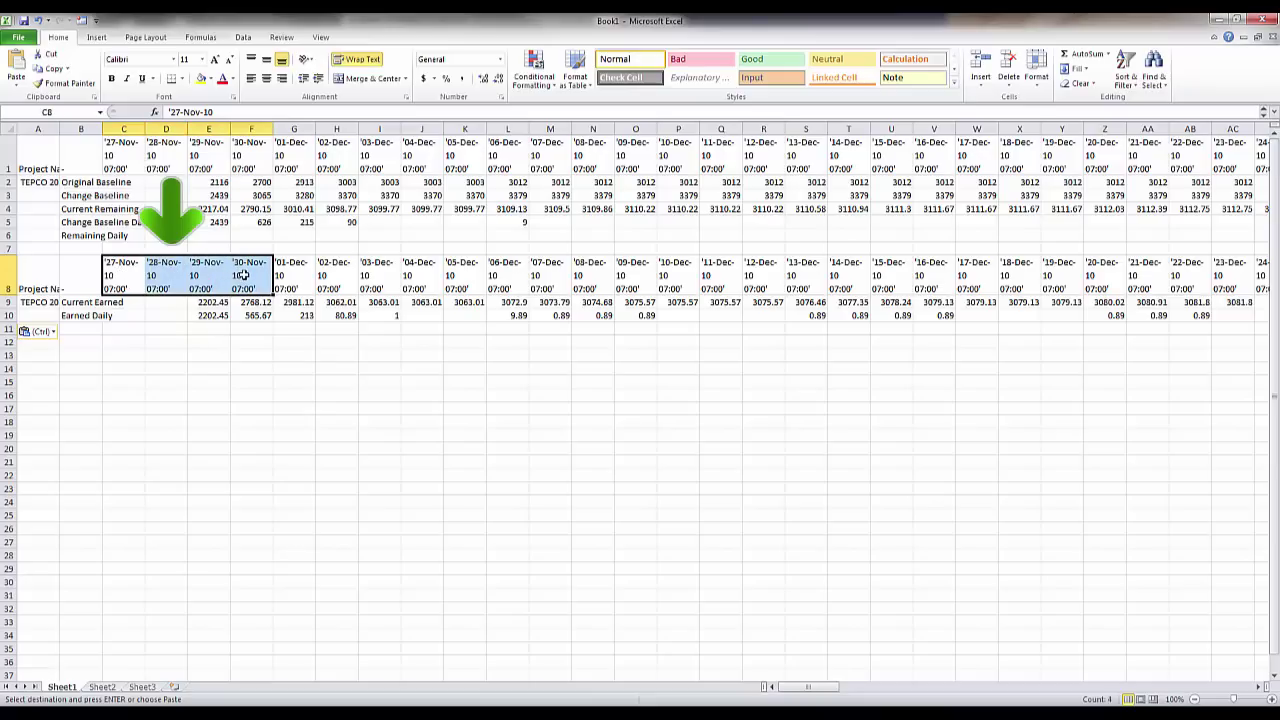
left_click(117, 282)
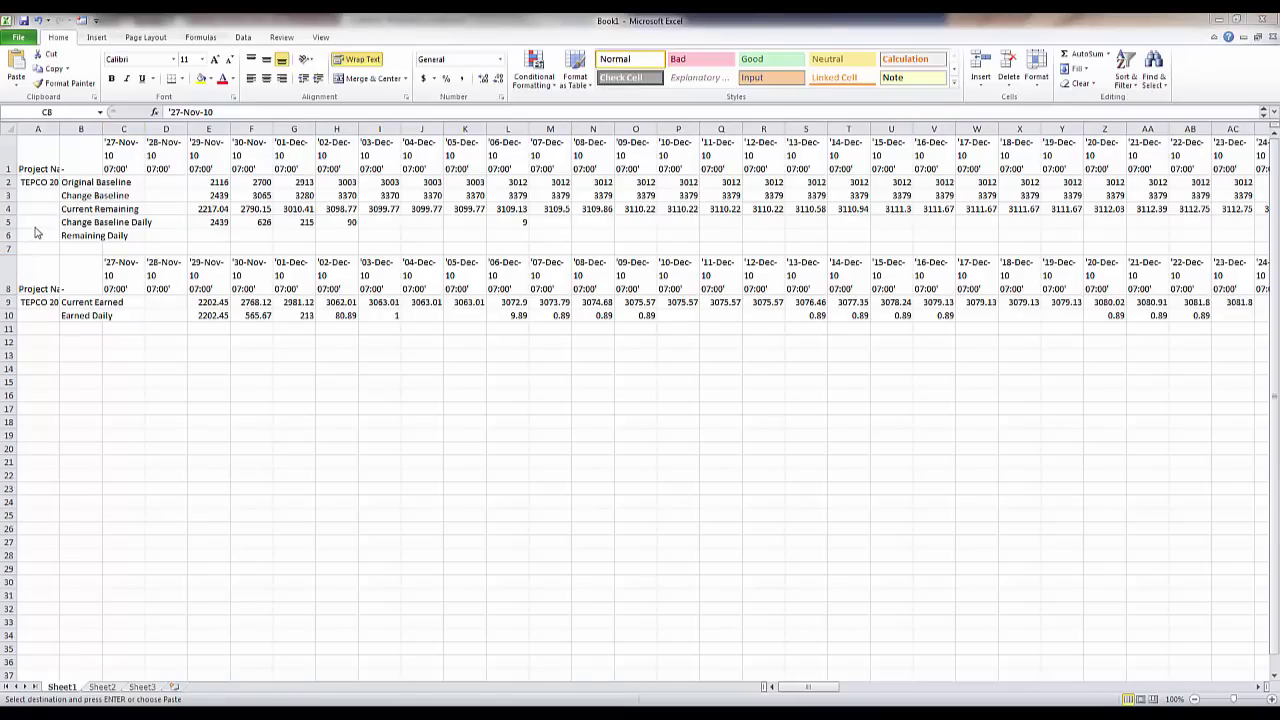
Step: Insert a basic 2-D line chart from the S-curve data in B1:HO6, then position it below the tables and enlarge it
left_click(81, 153)
left_click_drag(81, 157, 85, 234)
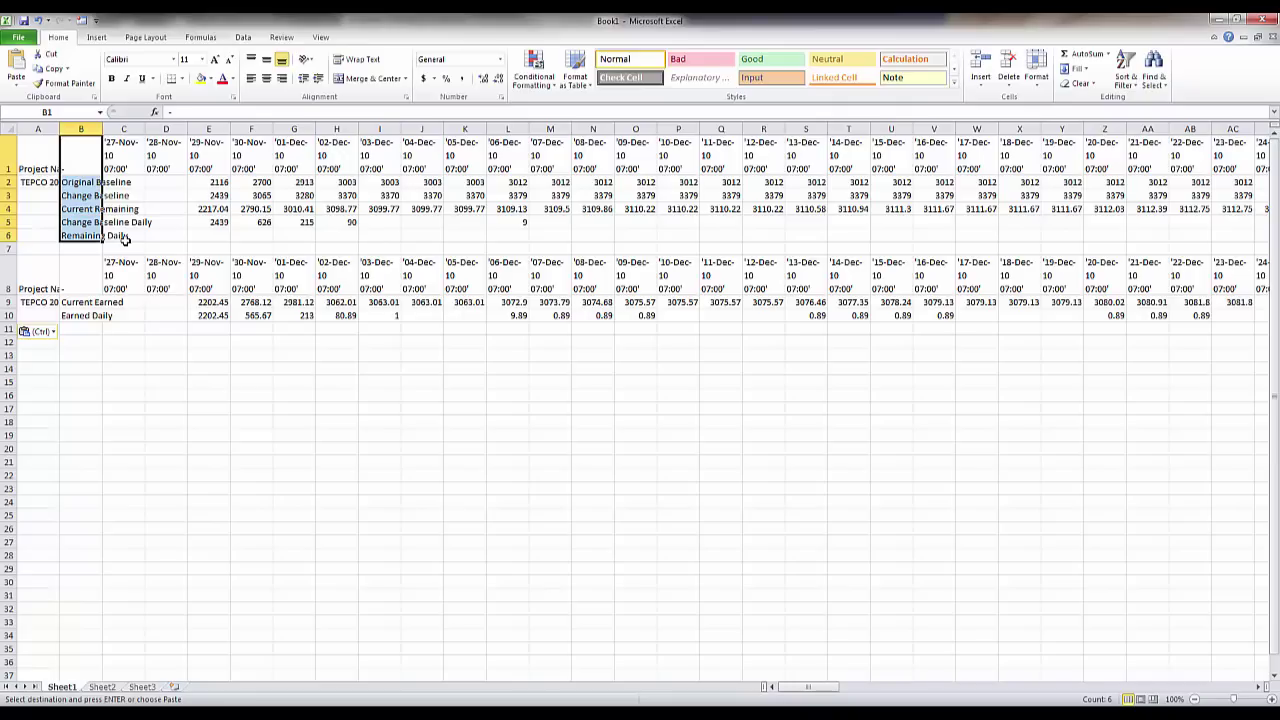
key("ctrl+shift+Right")
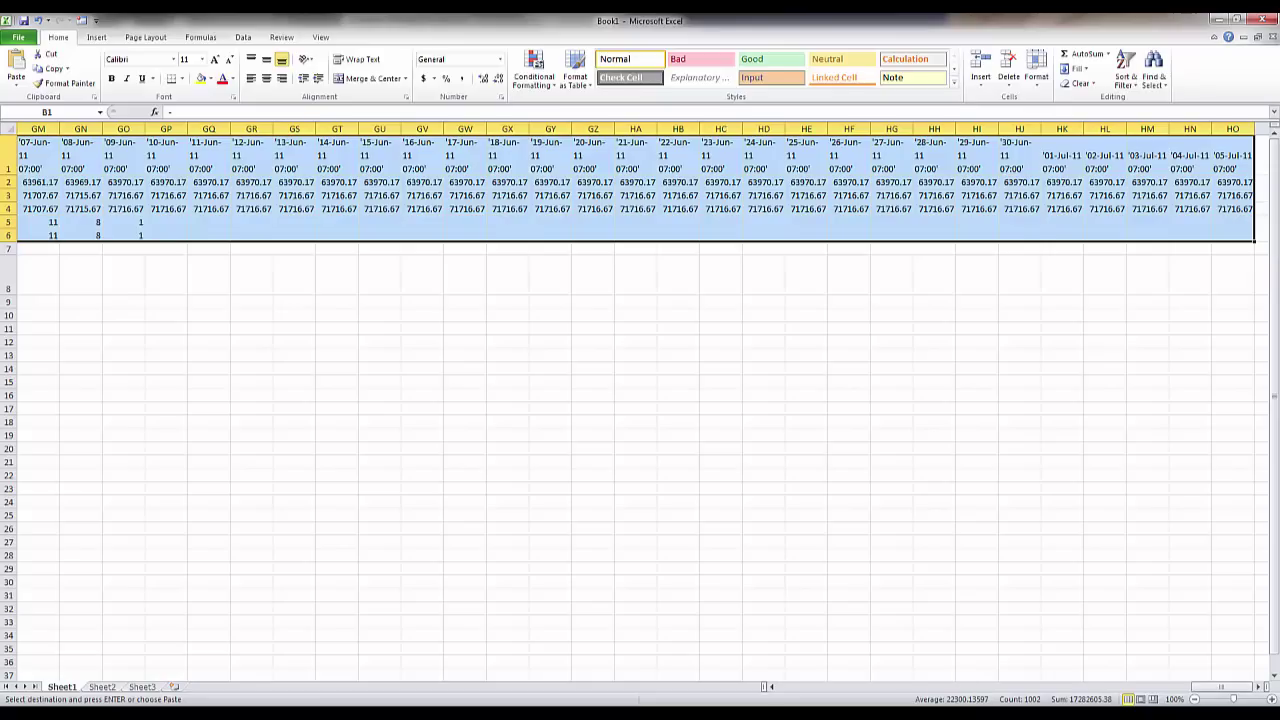
left_click_drag(1216, 688, 800, 687)
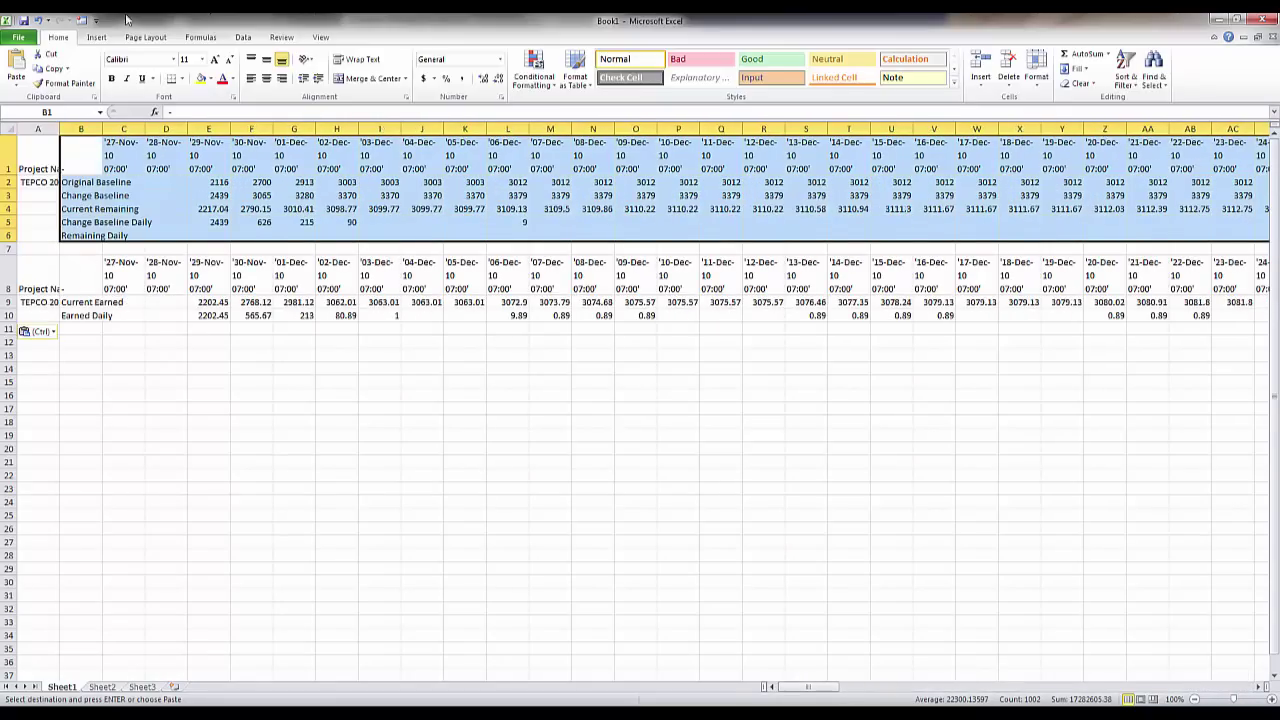
left_click(96, 38)
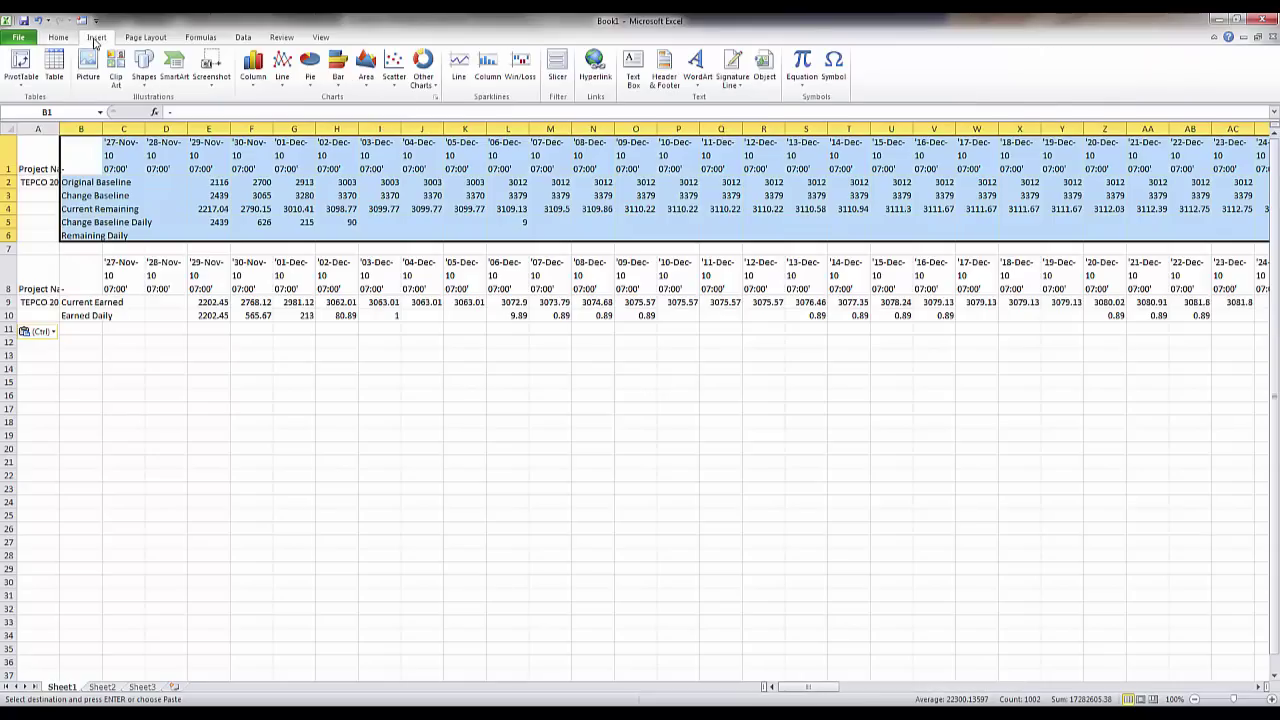
left_click(282, 68)
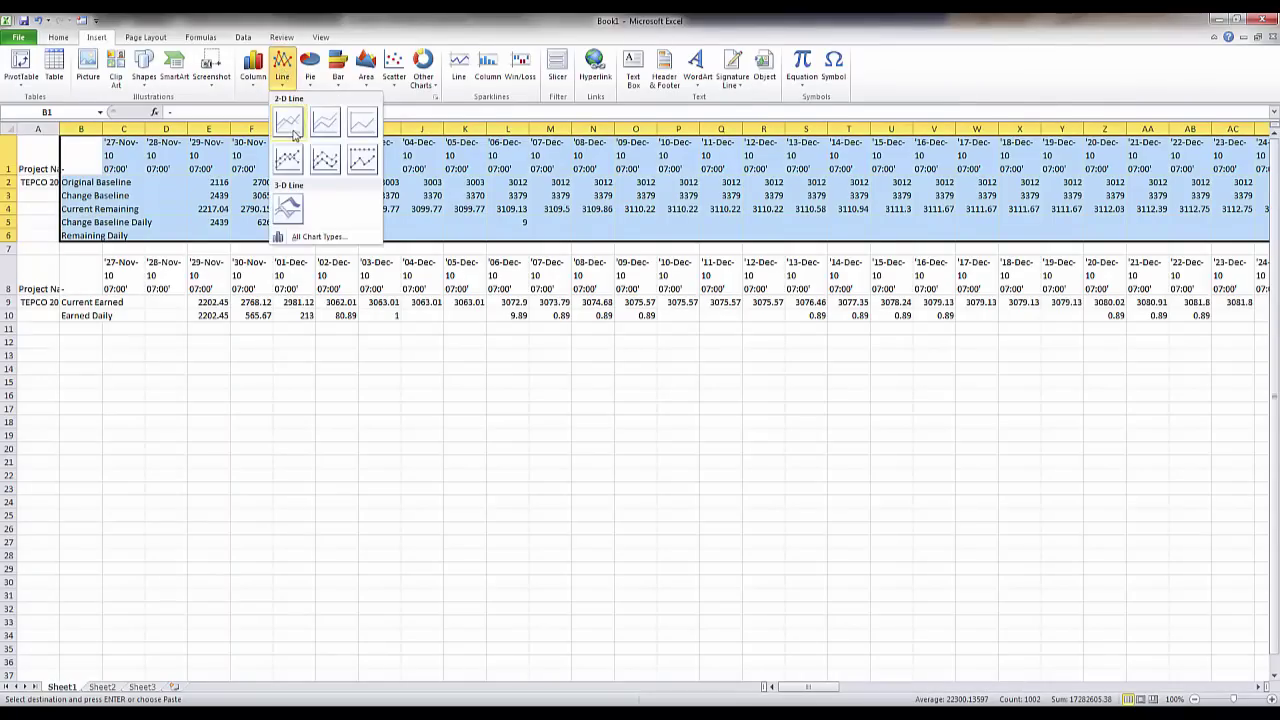
left_click(288, 122)
left_click_drag(577, 318, 374, 365)
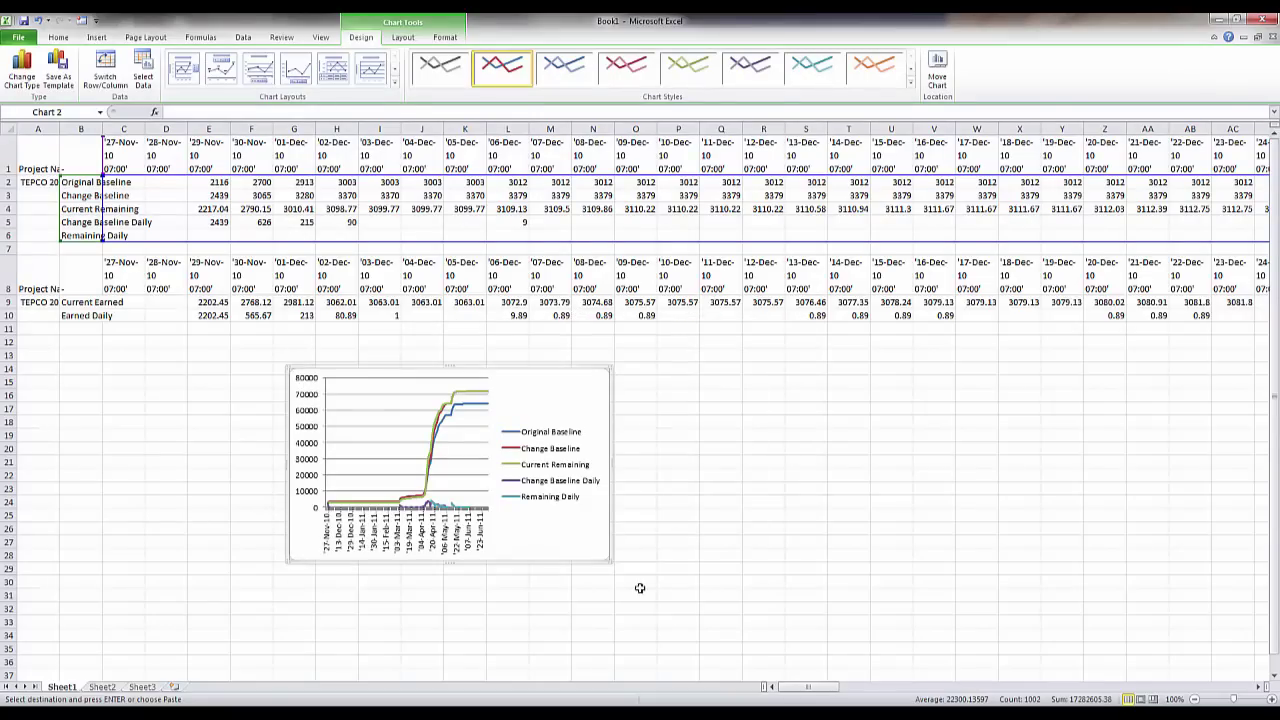
left_click_drag(610, 562, 897, 653)
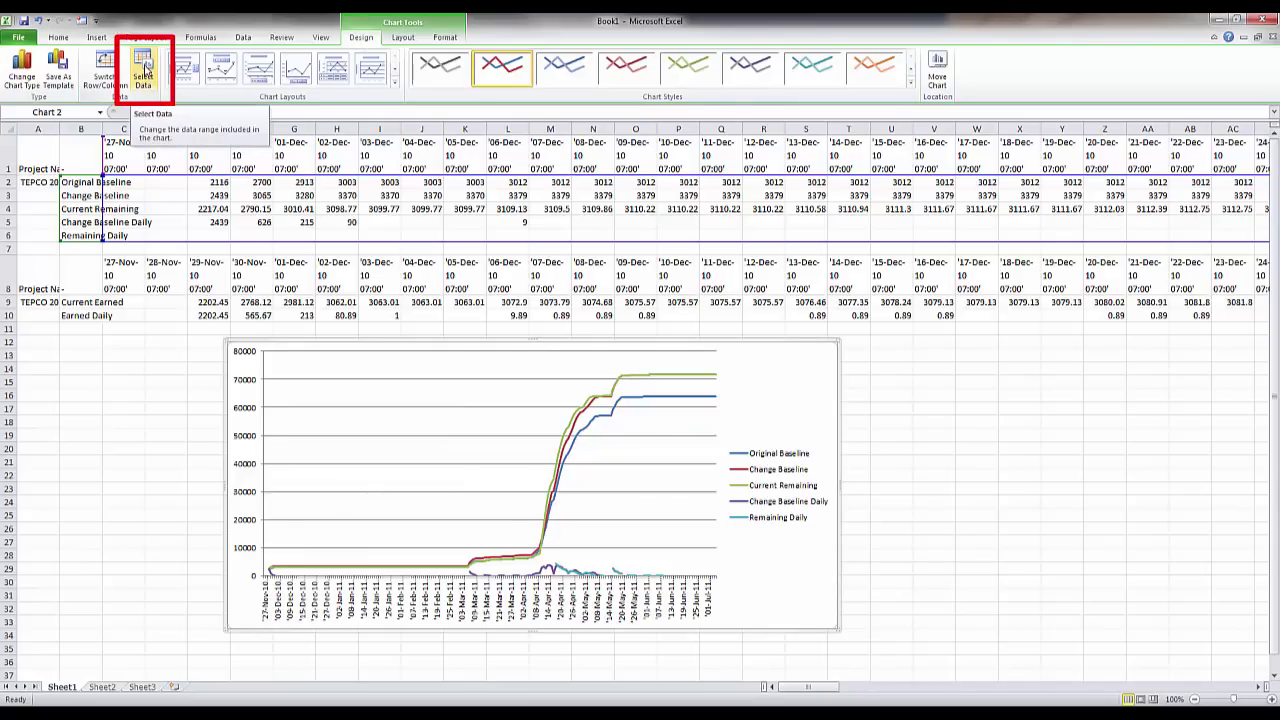
Step: Add the Current Earned series to the chart, with its name from B9 and values from C9:HO9
left_click(143, 68)
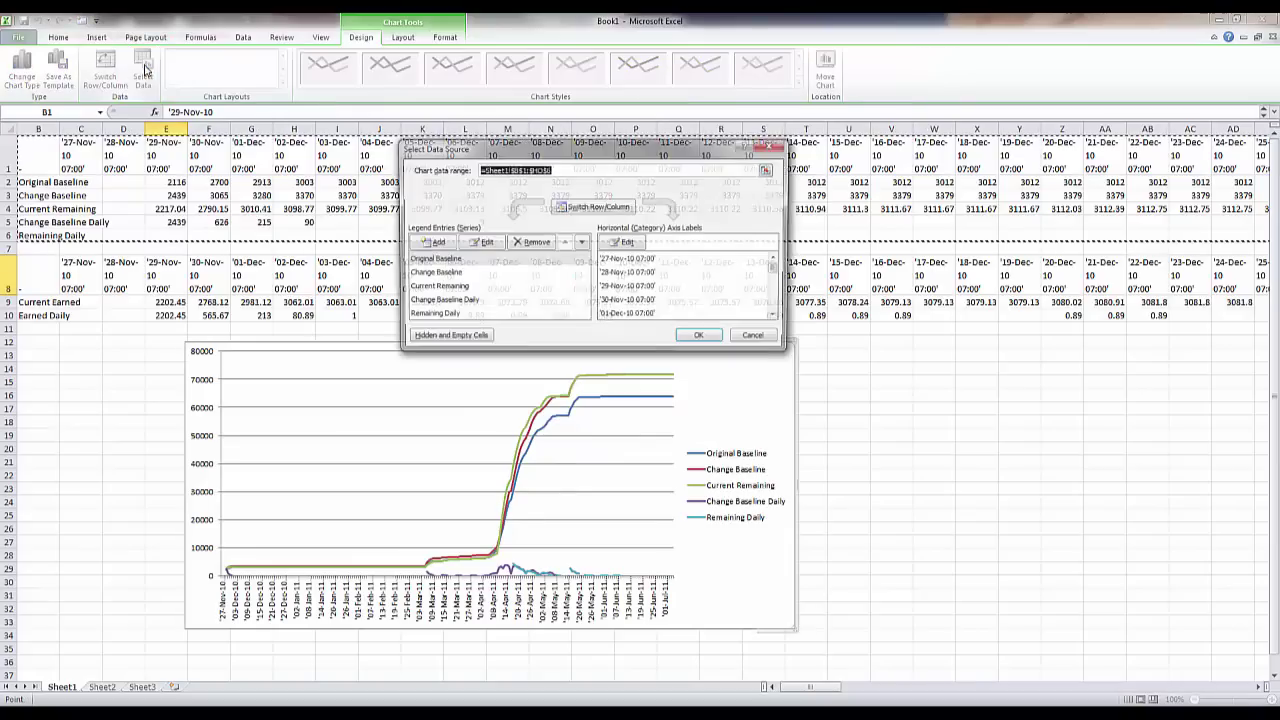
left_click(433, 243)
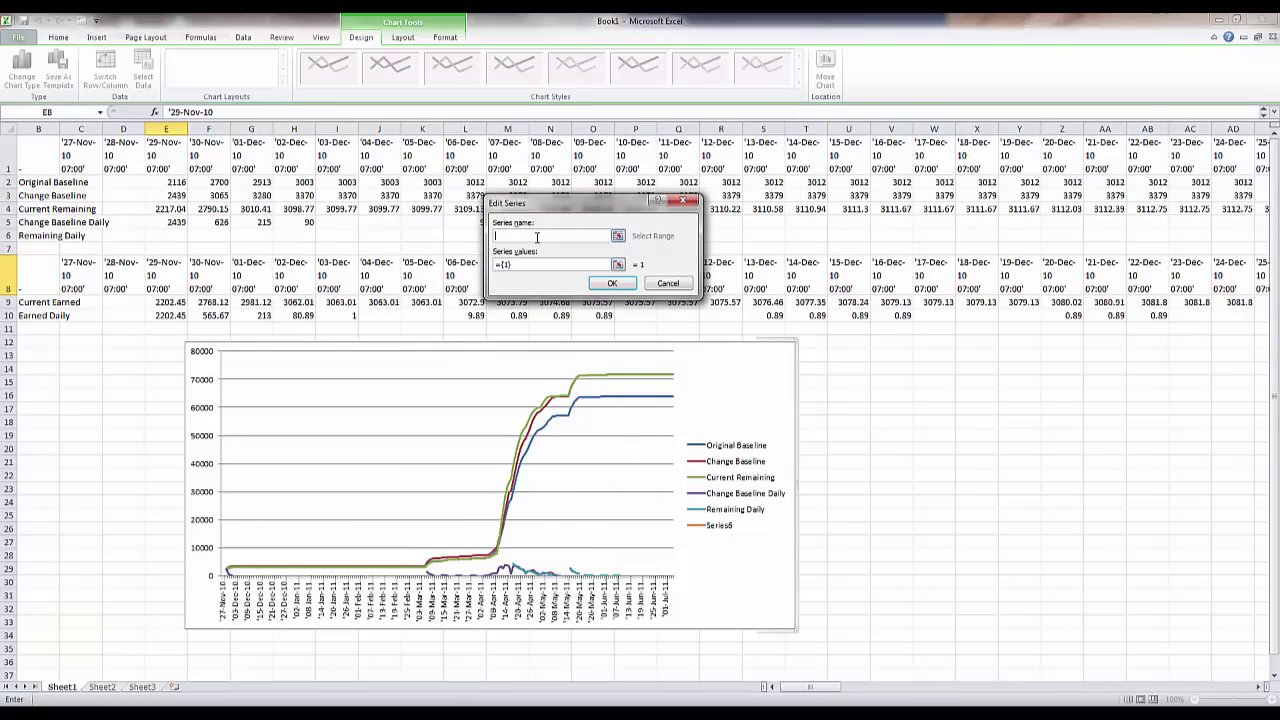
left_click(30, 302)
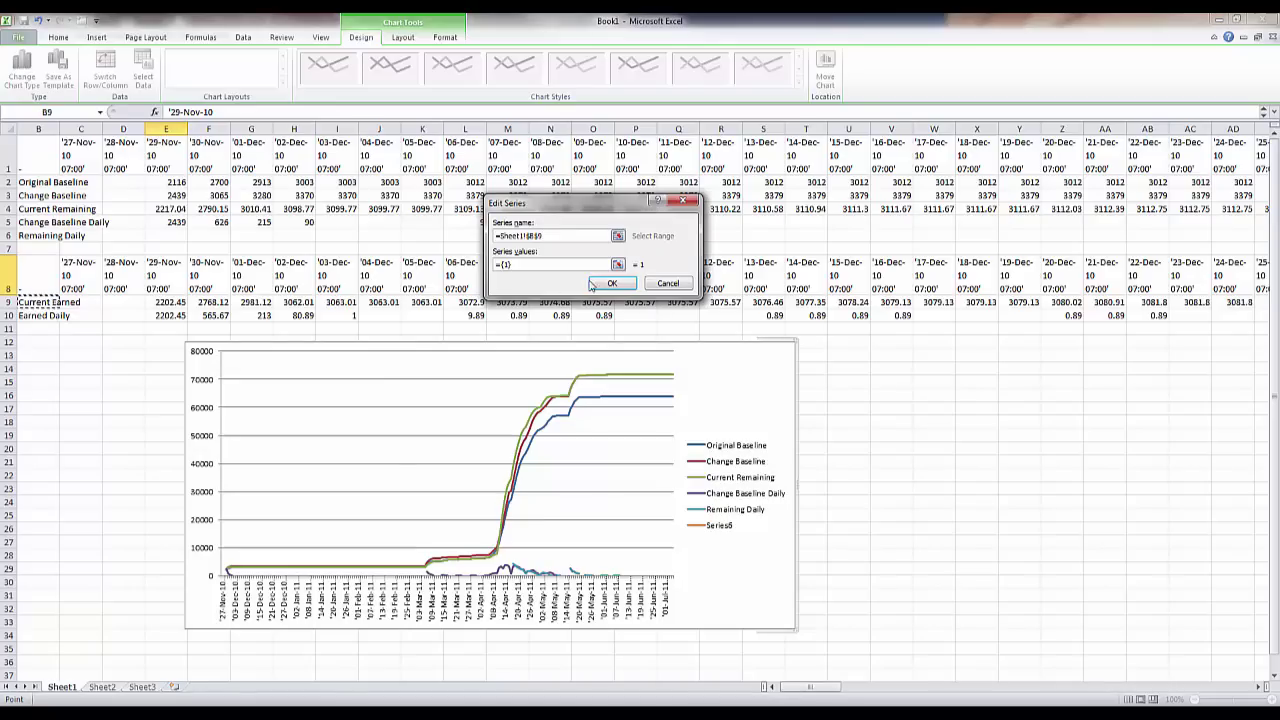
left_click(618, 265)
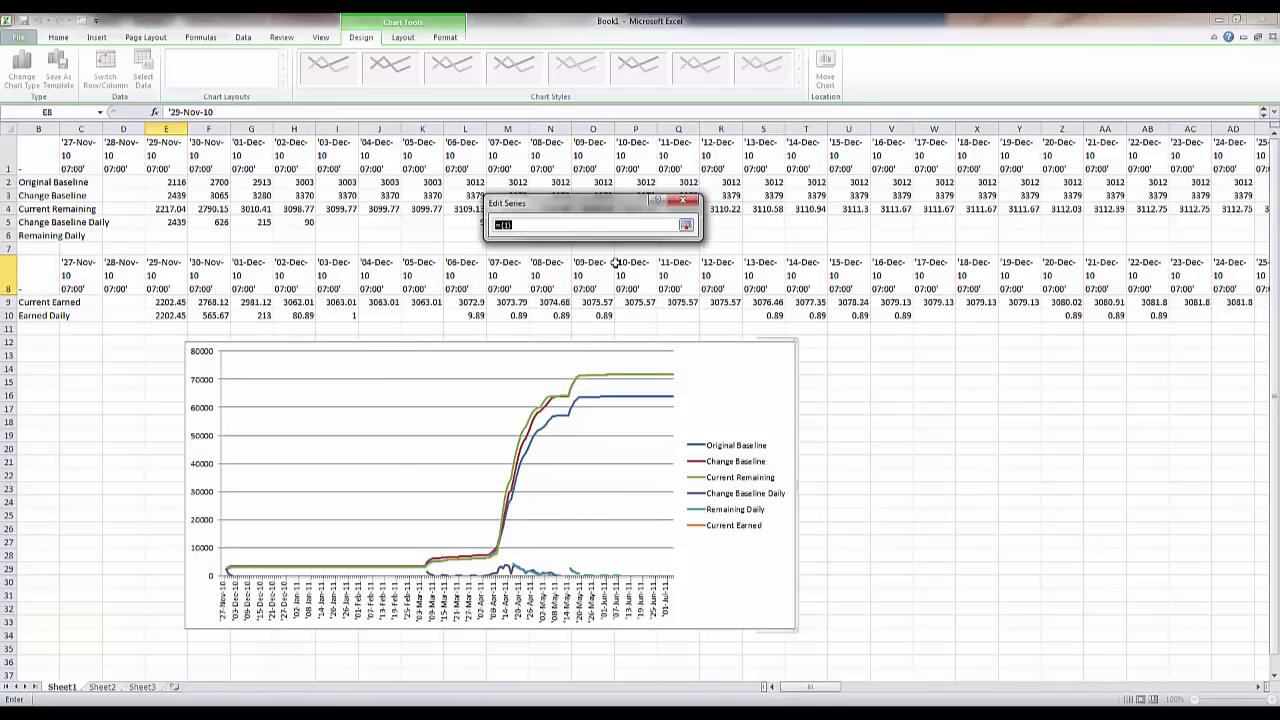
left_click(90, 301)
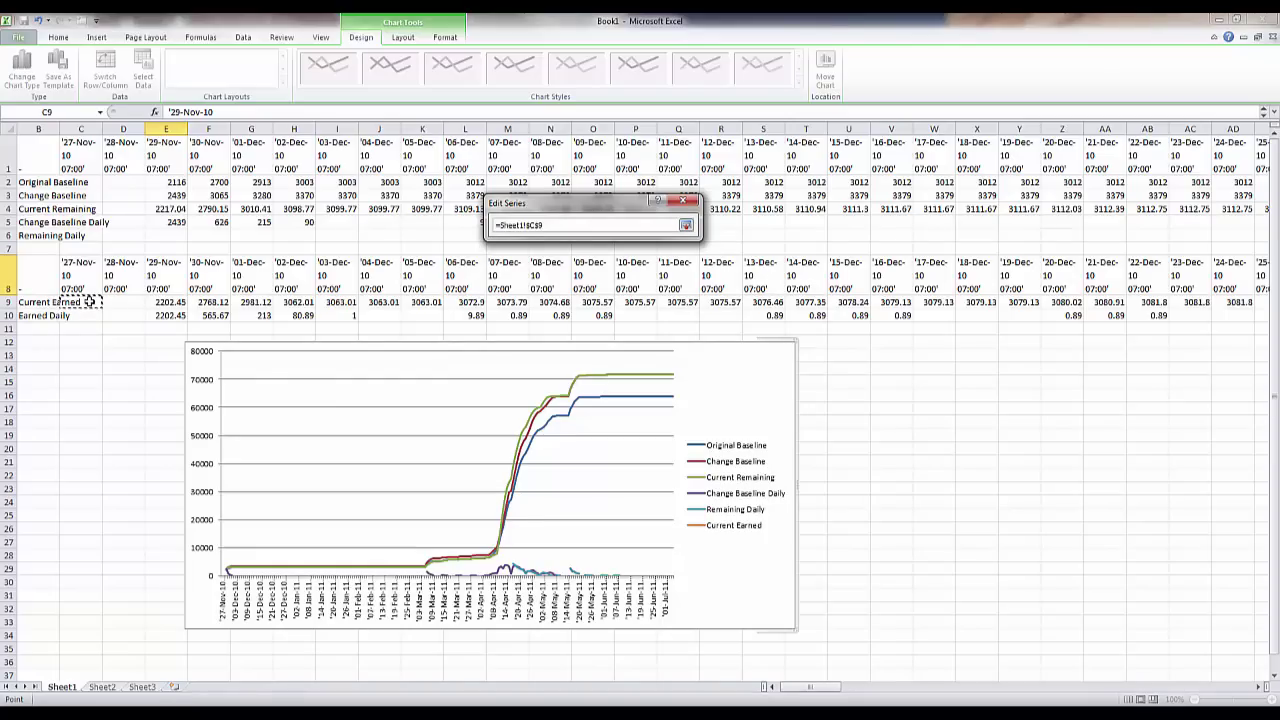
left_click_drag(90, 301, 1108, 302)
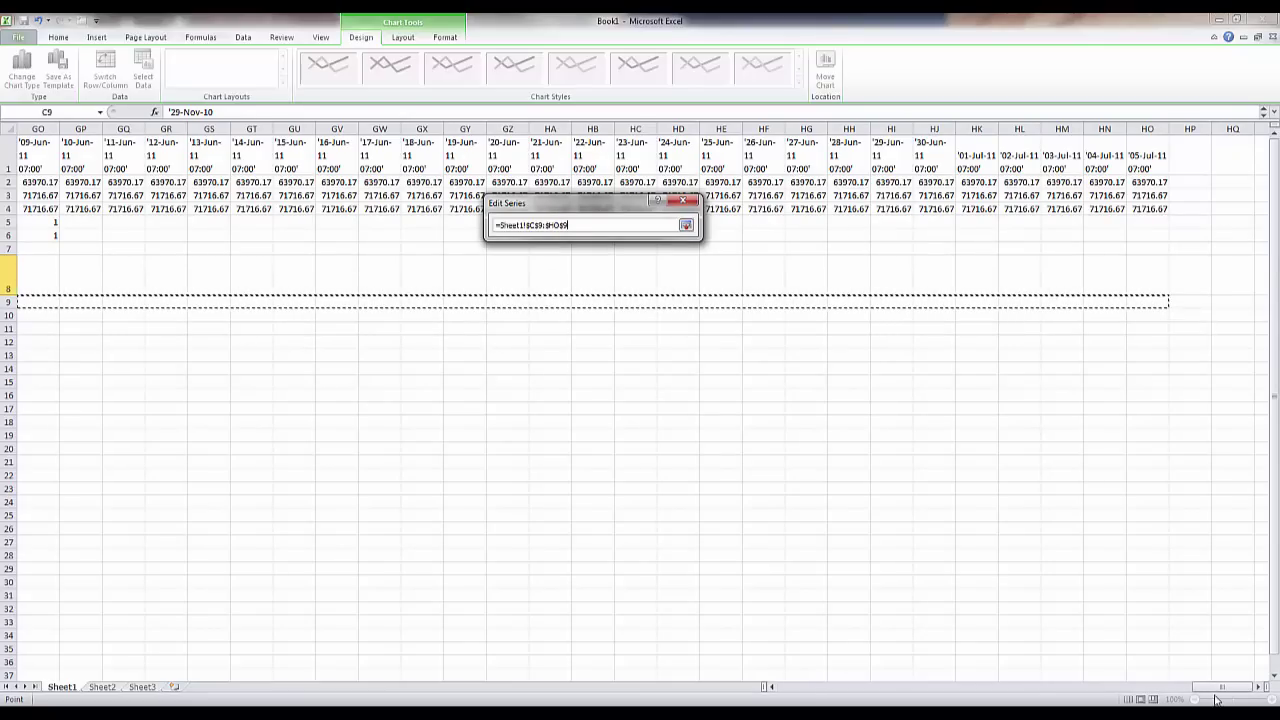
left_click_drag(1208, 690, 784, 688)
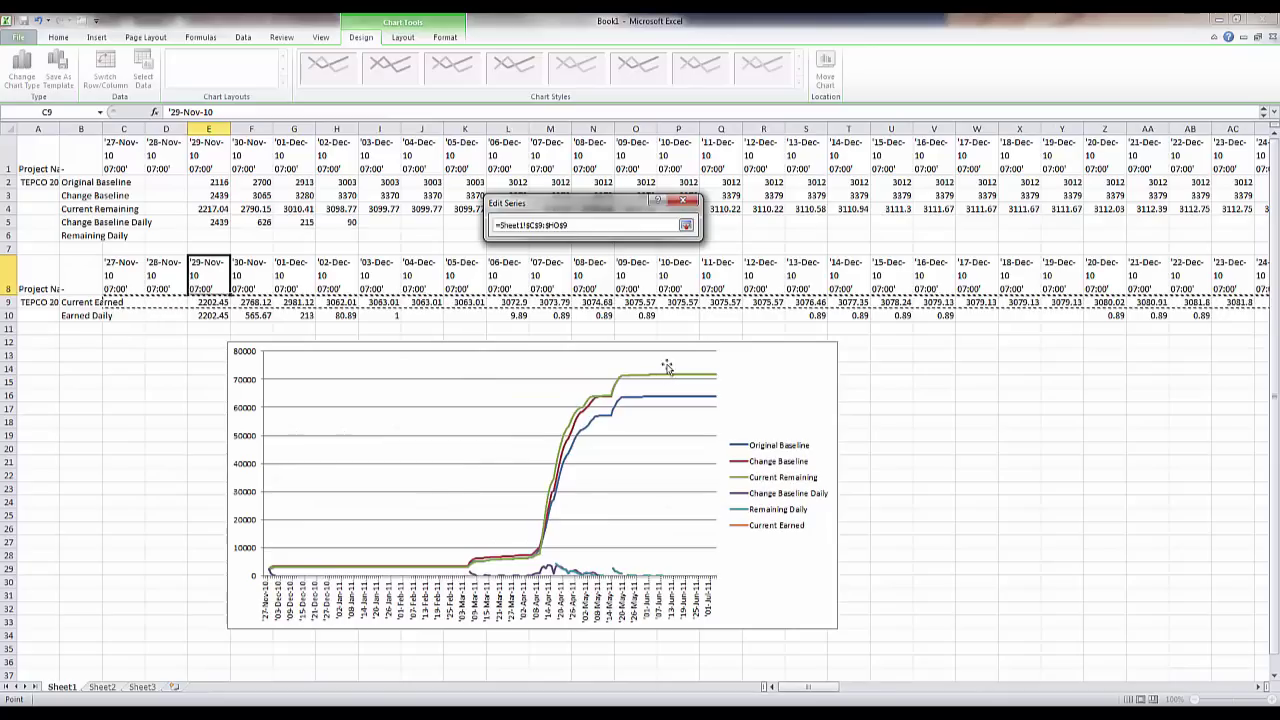
left_click(686, 227)
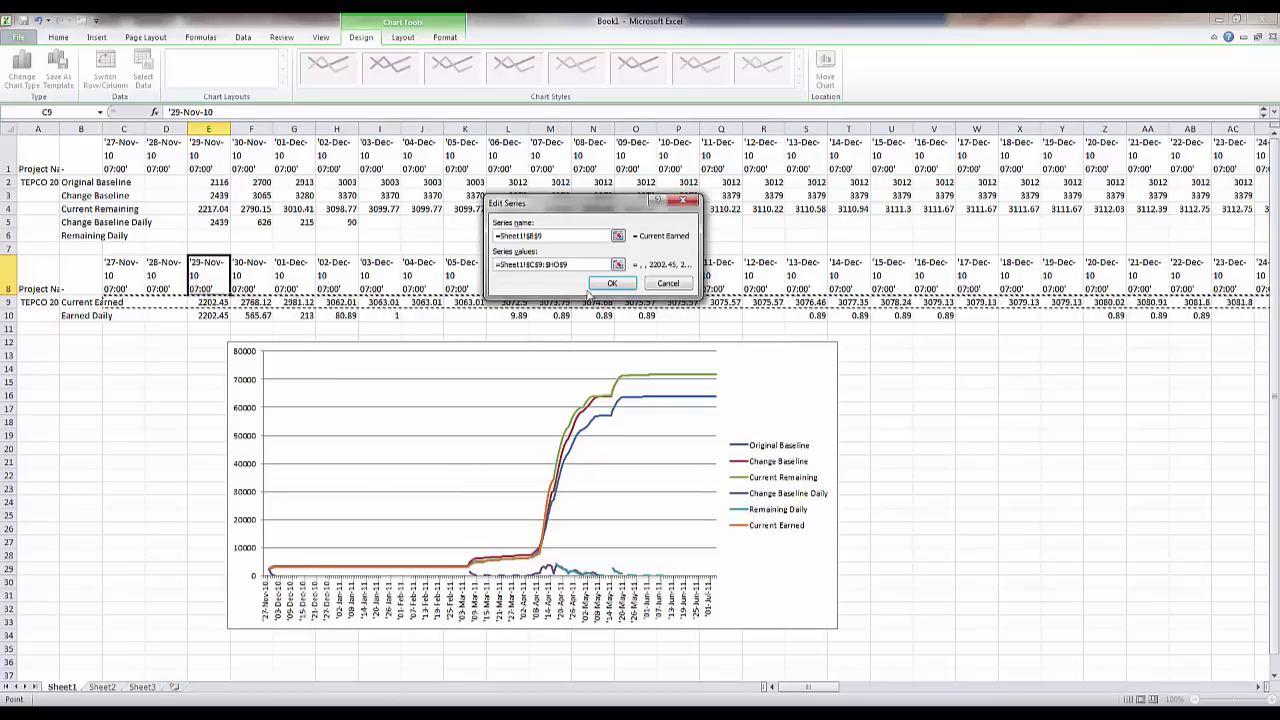
left_click(609, 284)
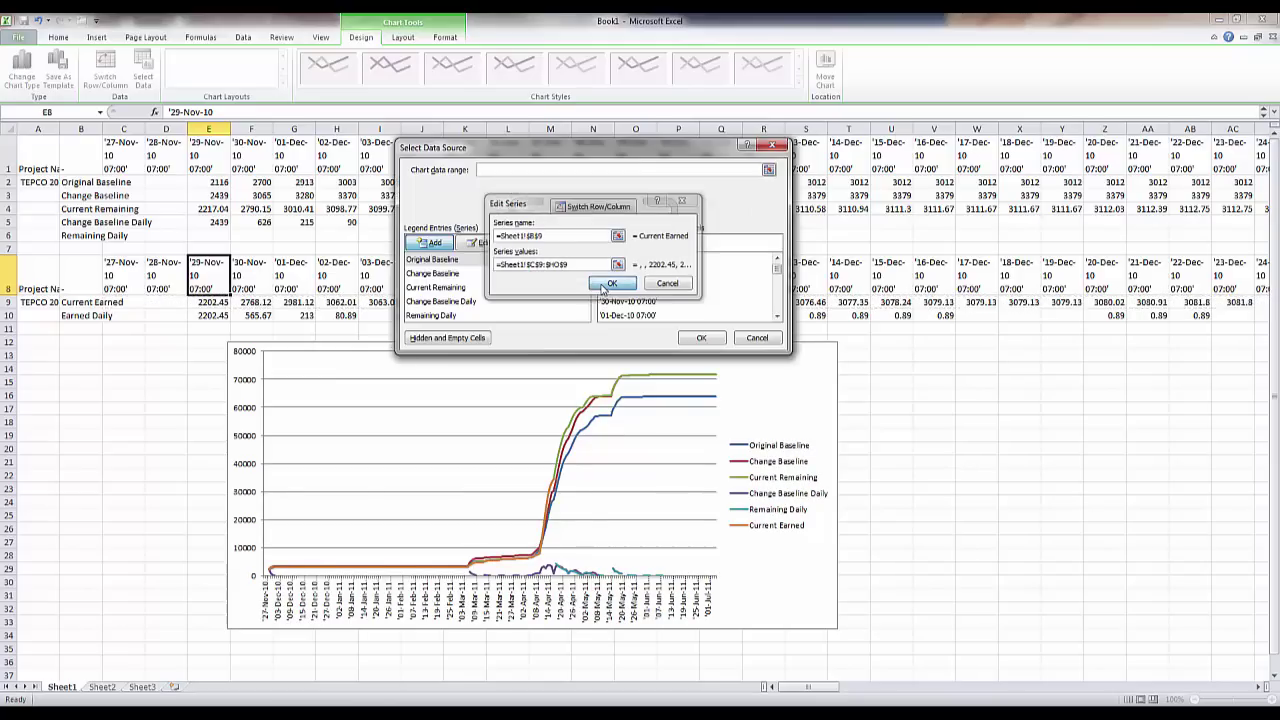
left_click(447, 317)
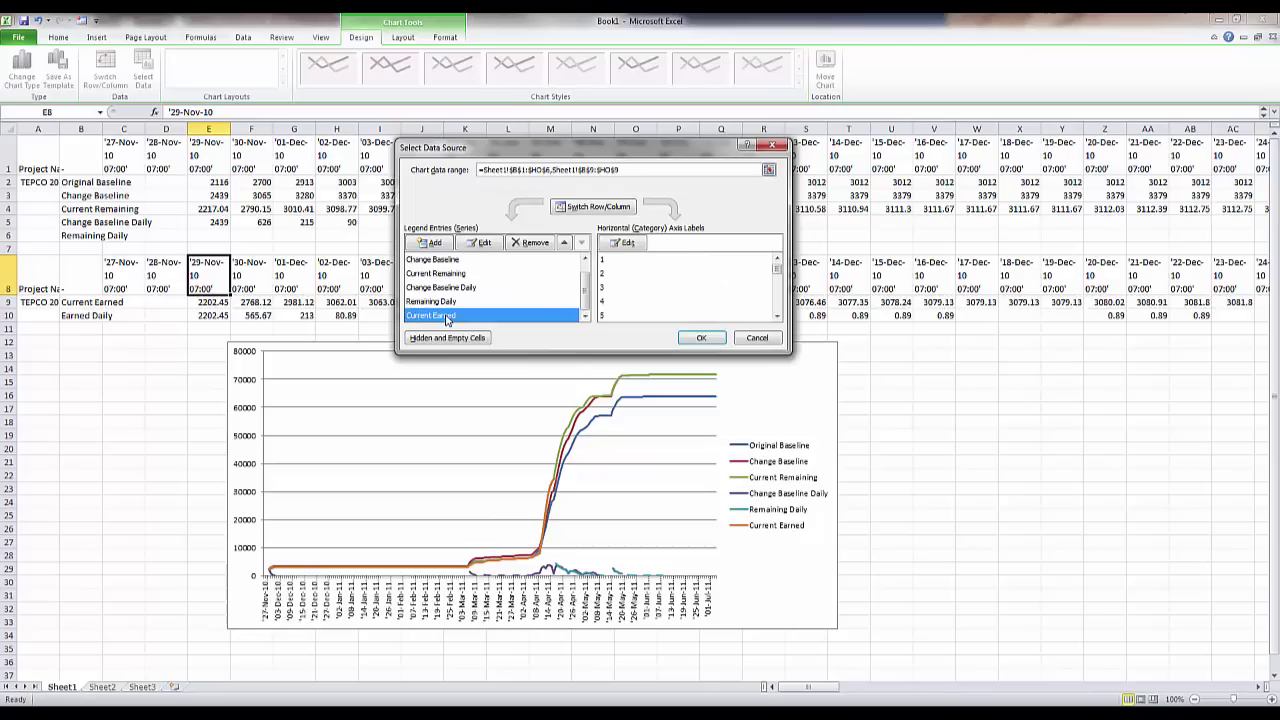
left_click(702, 338)
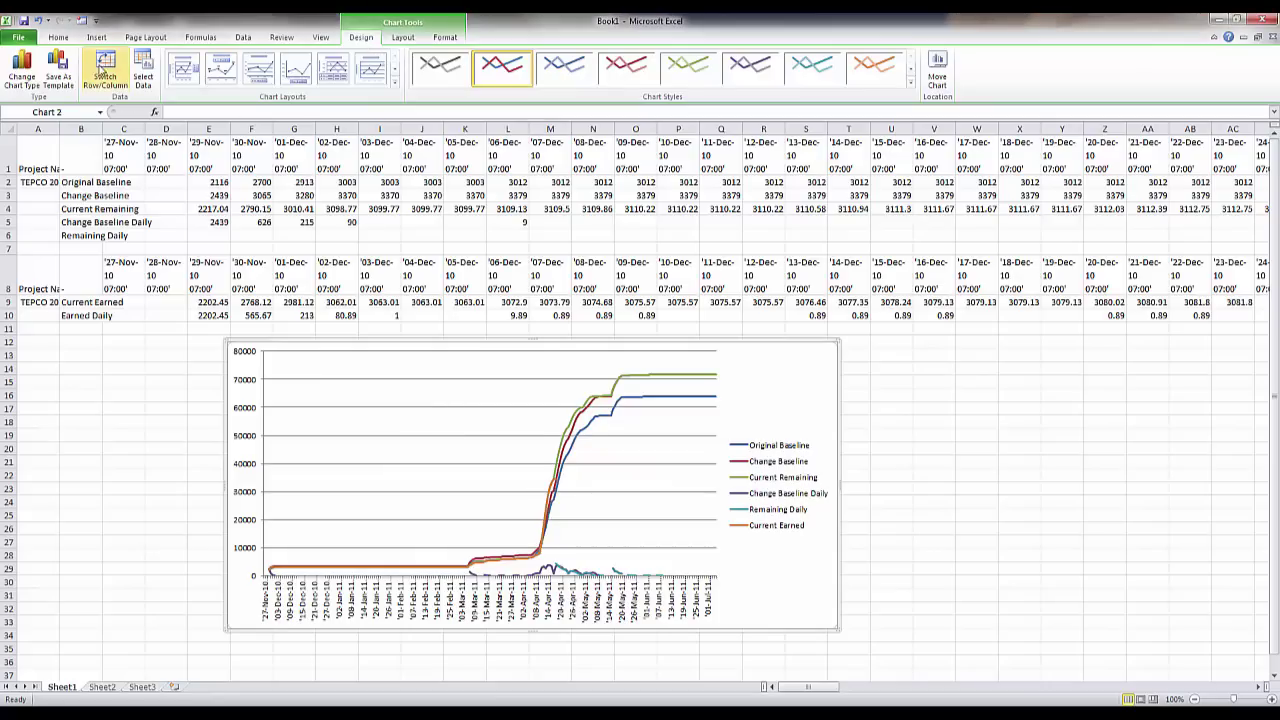
Step: Add the Earned Daily series to the chart, with its name from B10 and values from C10:HO10
left_click(144, 62)
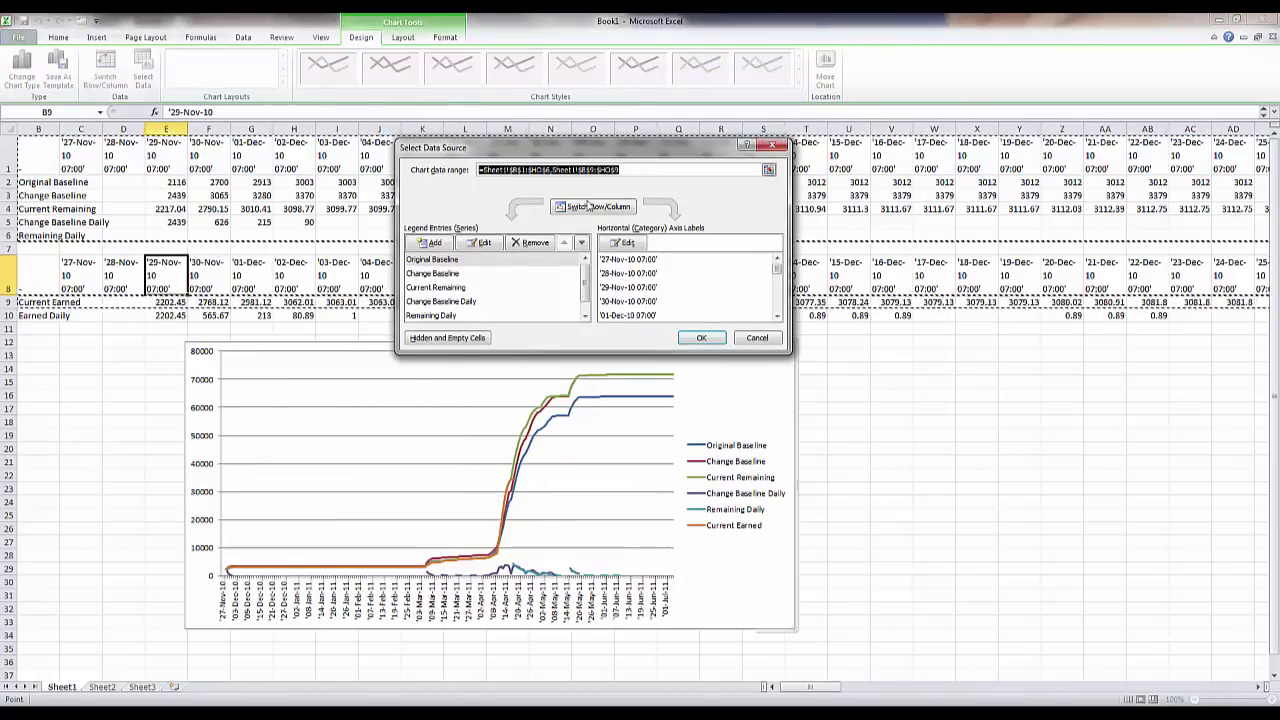
left_click(428, 244)
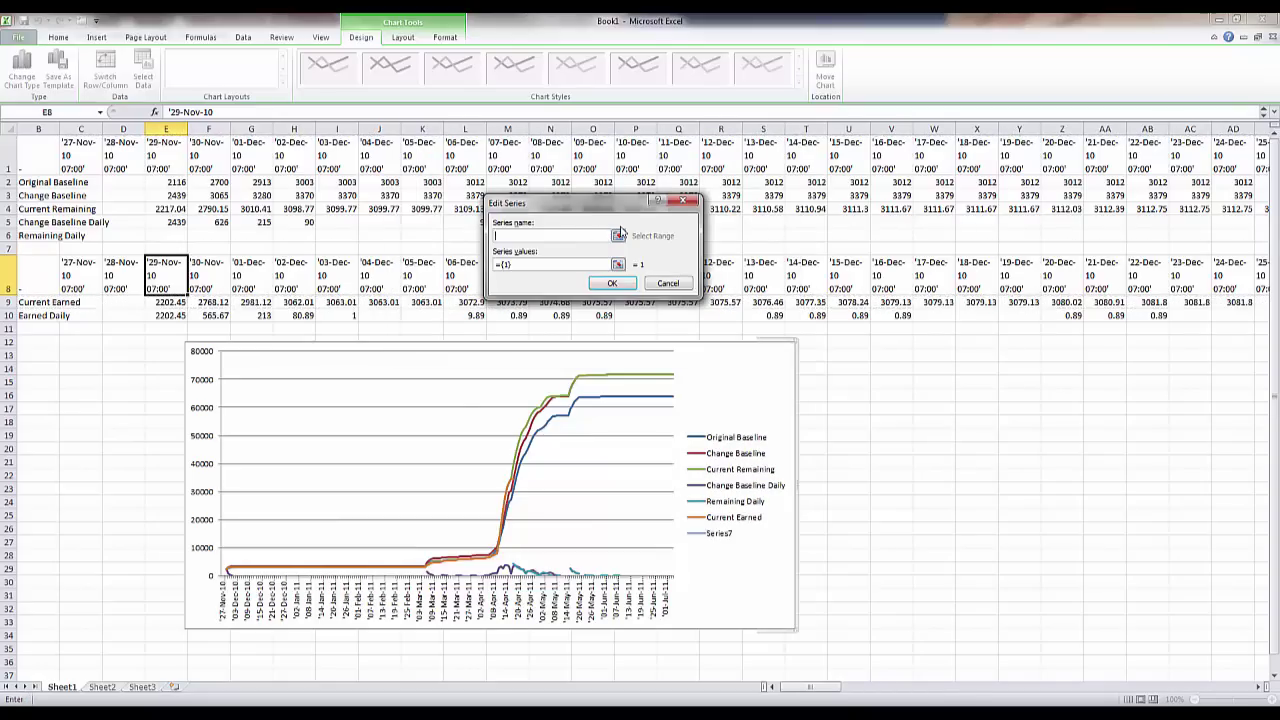
left_click(30, 316)
left_click(605, 265)
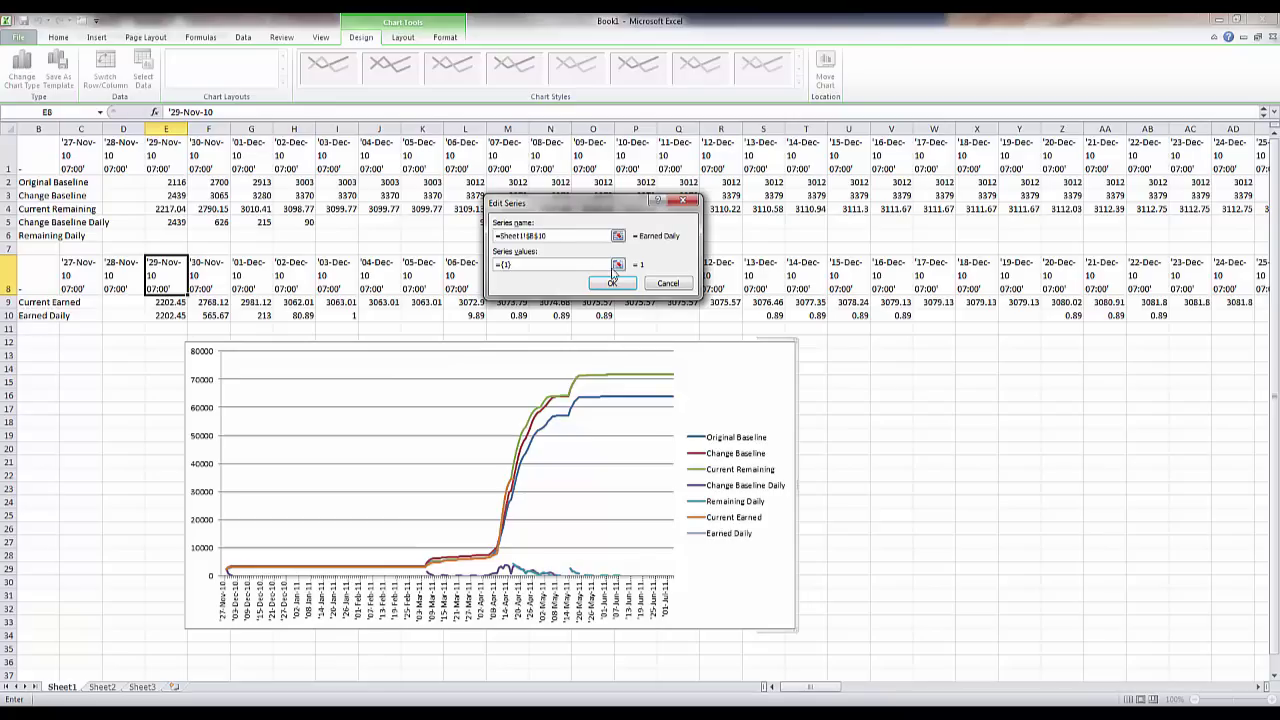
left_click(617, 265)
type("+")
left_click(75, 316)
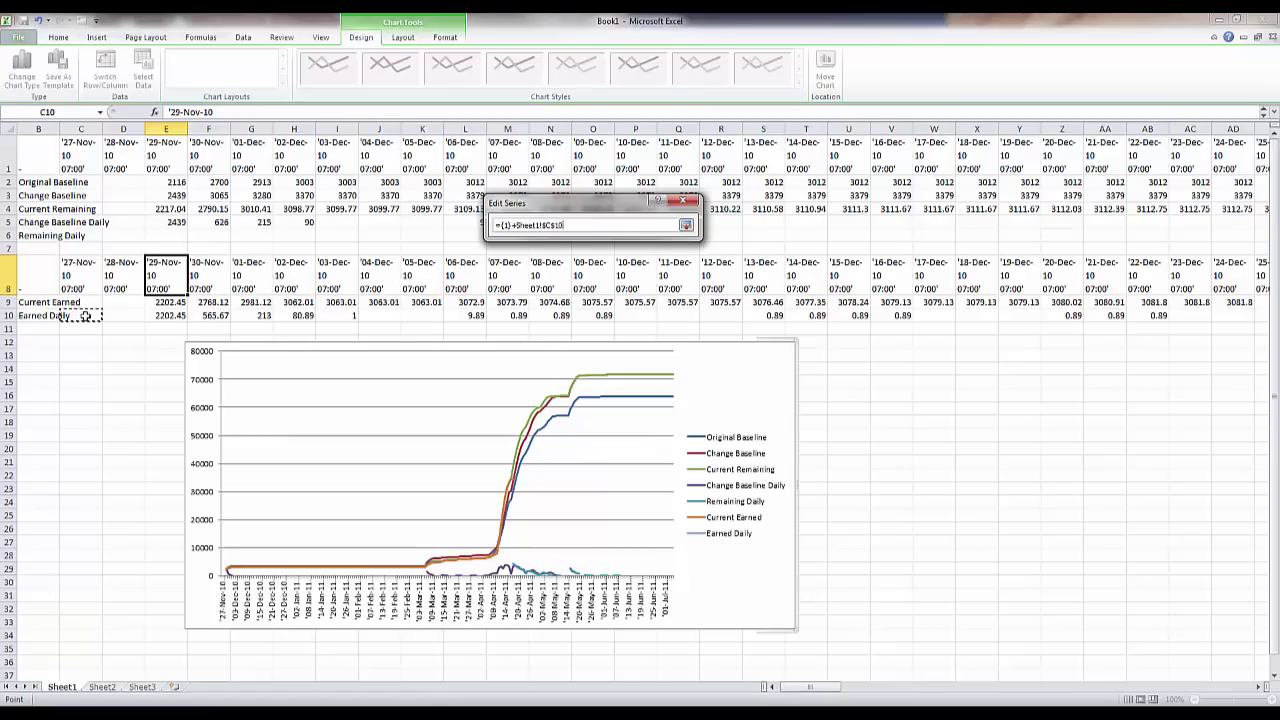
left_click_drag(86, 316, 1157, 317)
left_click(685, 226)
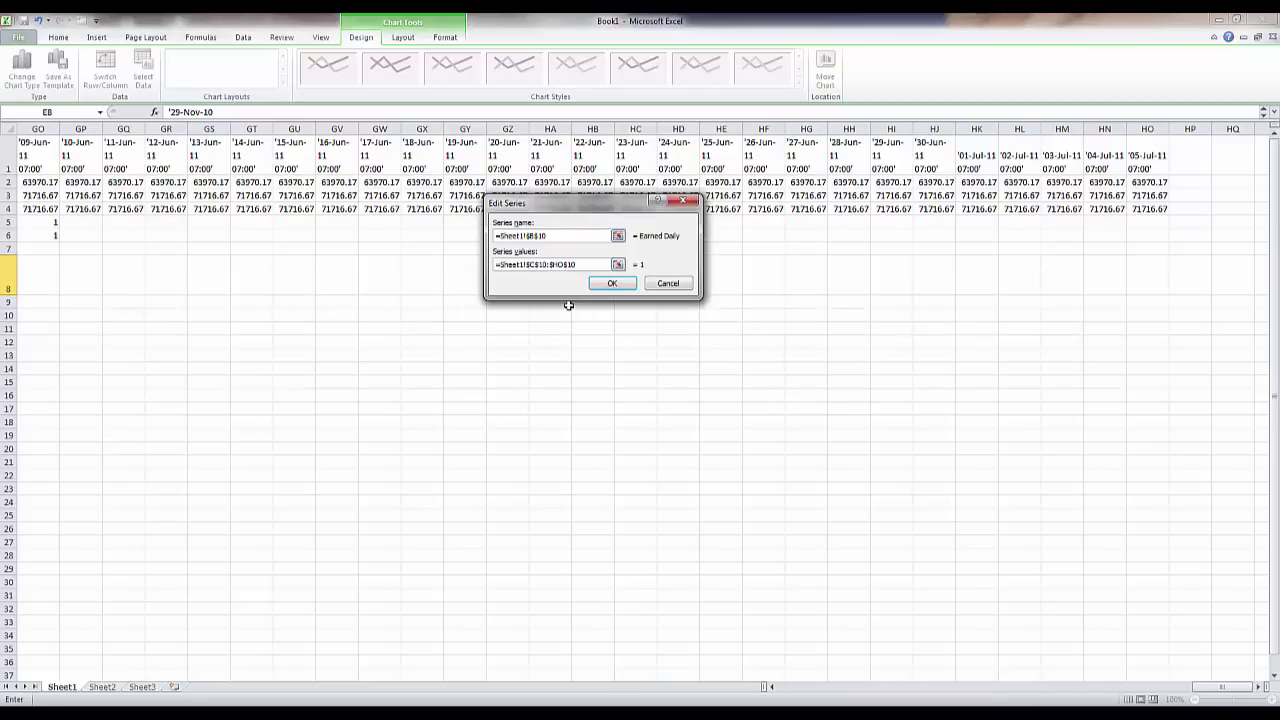
left_click(612, 282)
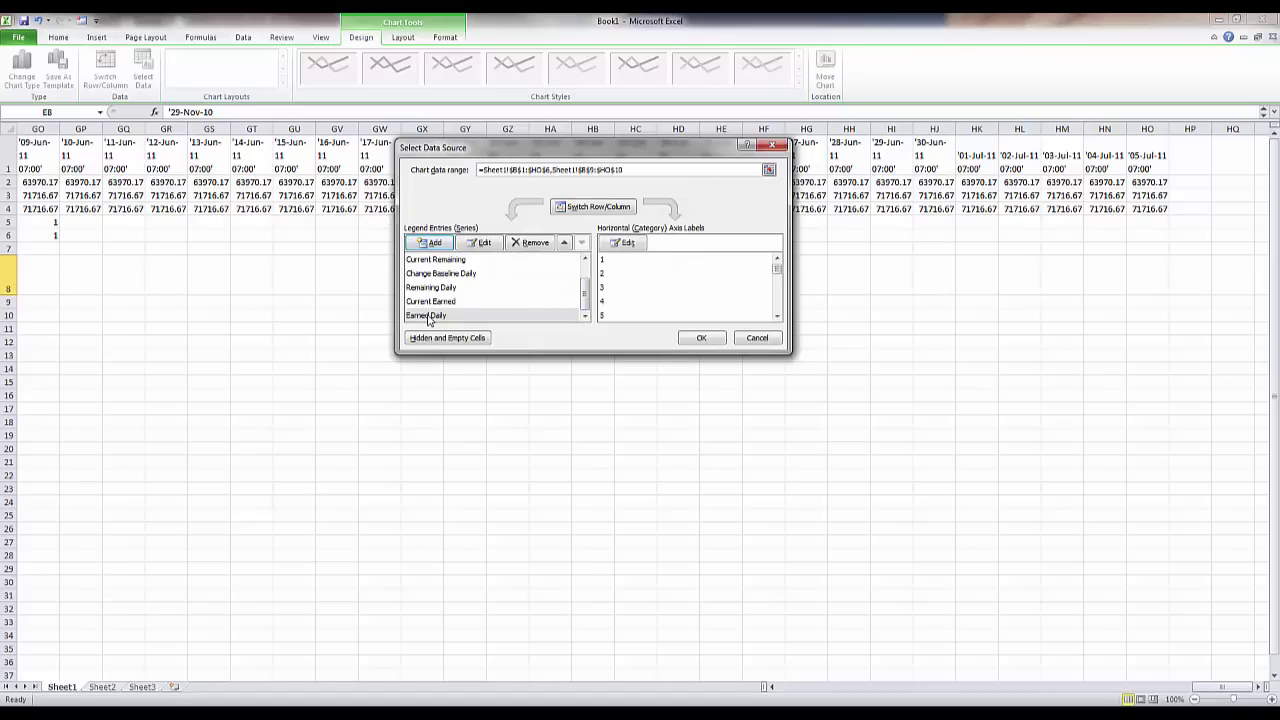
left_click(703, 339)
Step: Change the Earned Daily series in the chart from a line to clustered columns
left_click_drag(1222, 686, 802, 688)
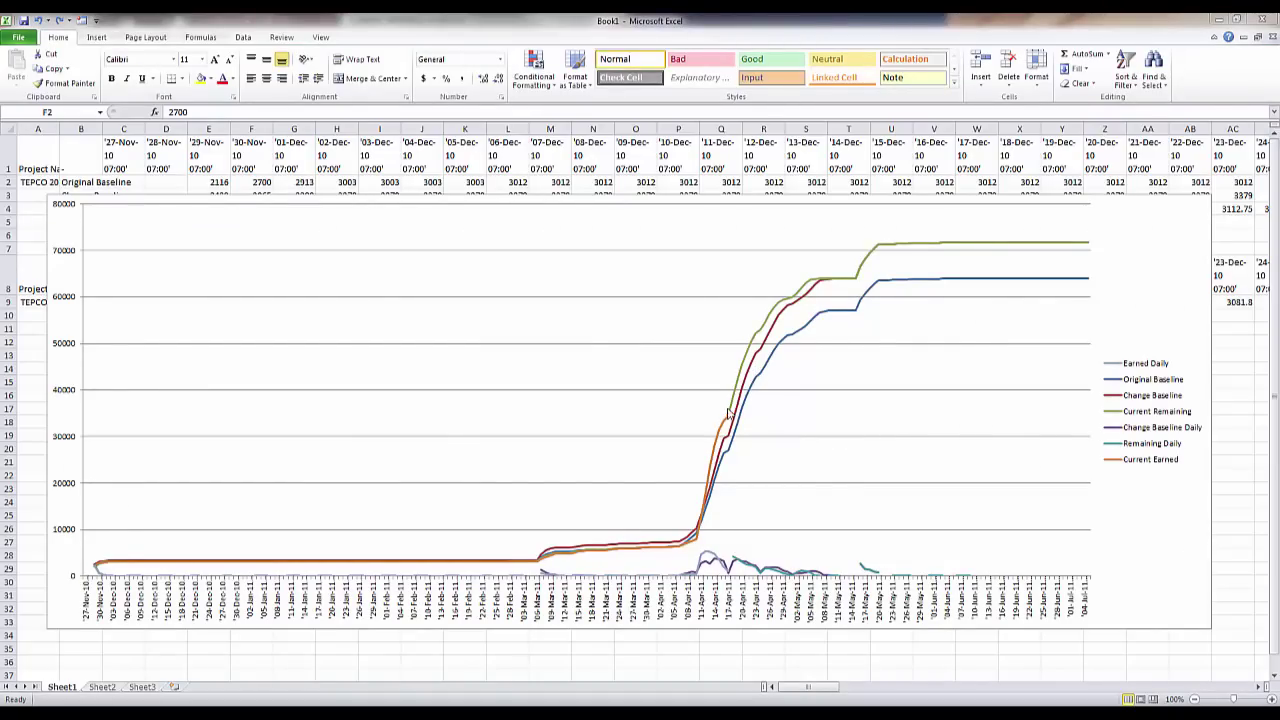
mouse_move(743, 370)
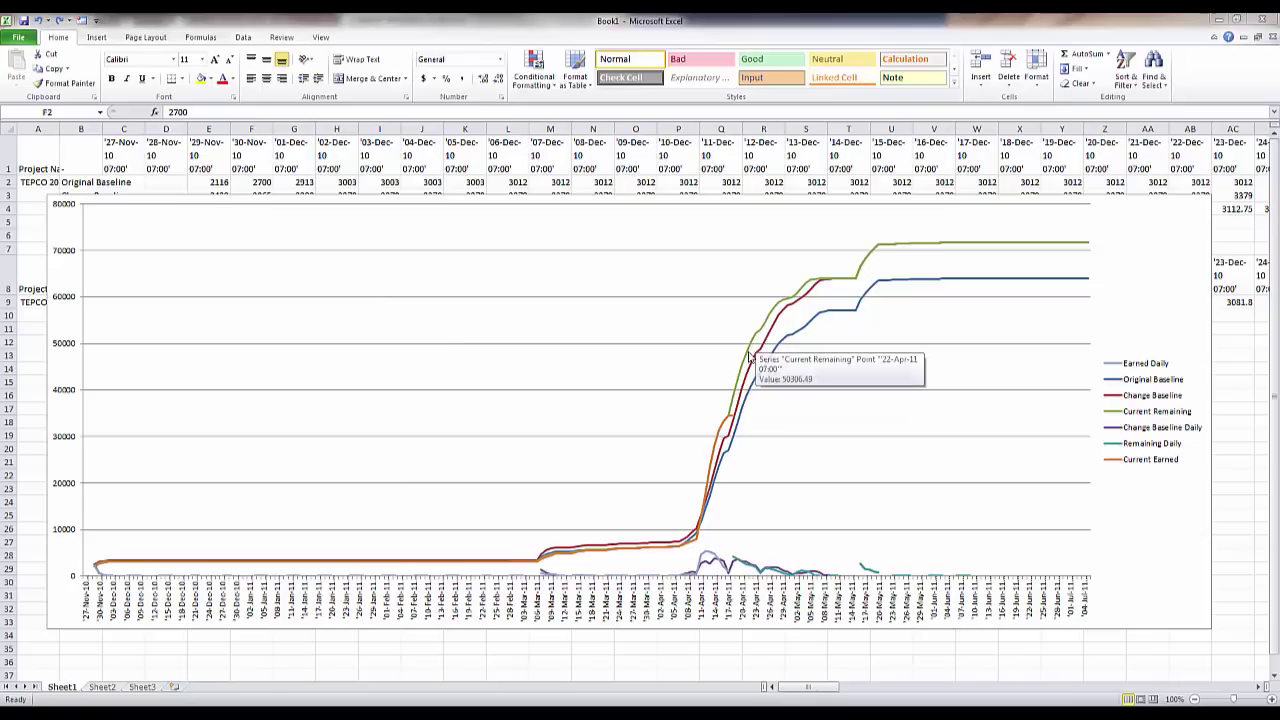
mouse_move(731, 400)
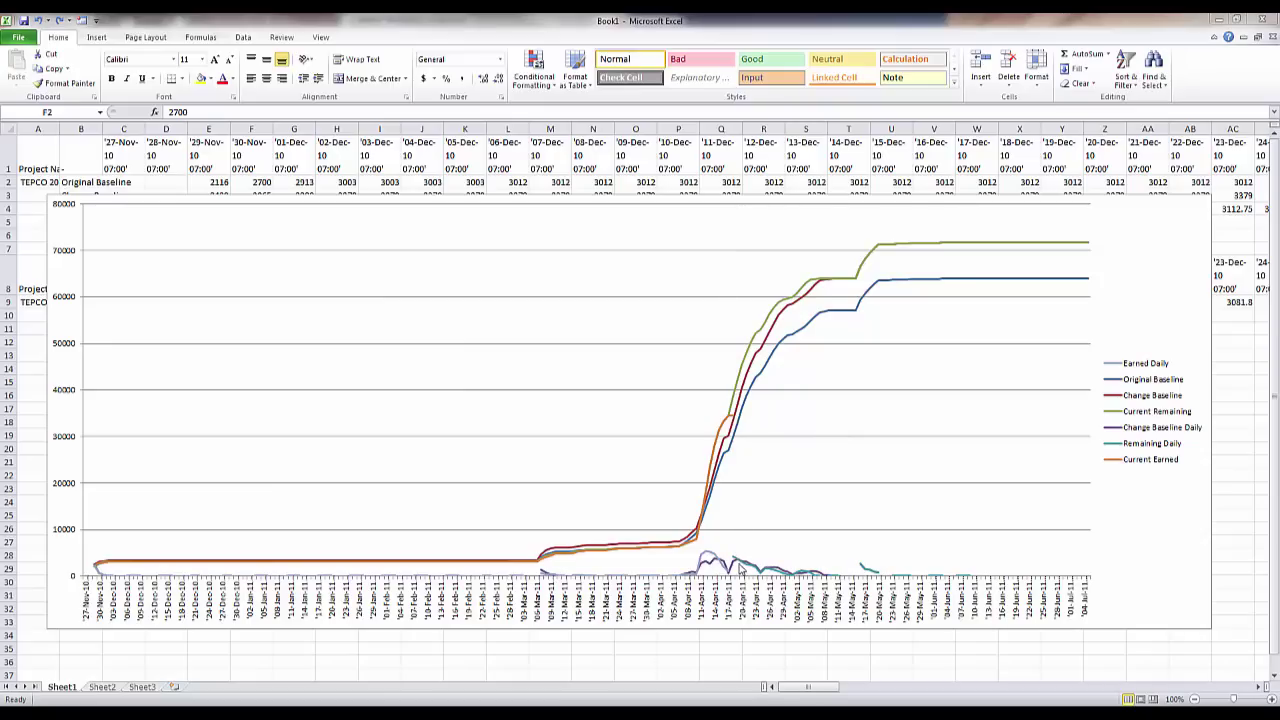
mouse_move(708, 558)
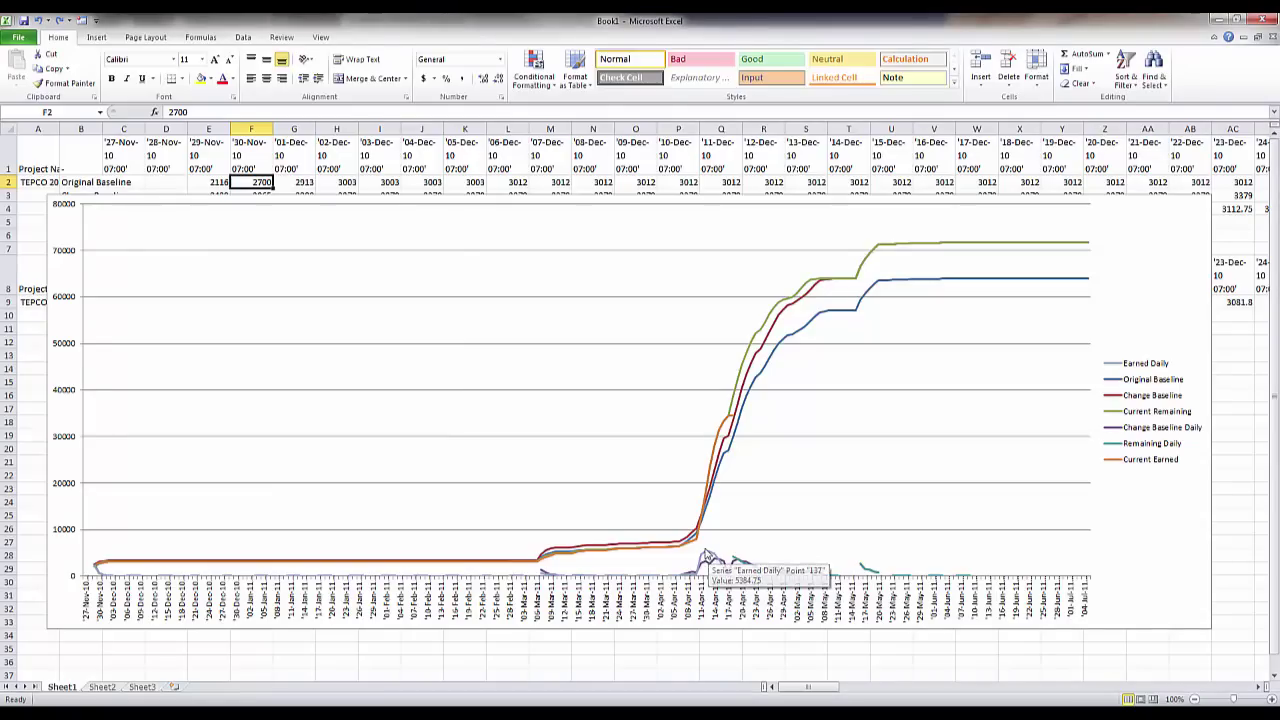
left_click(708, 558)
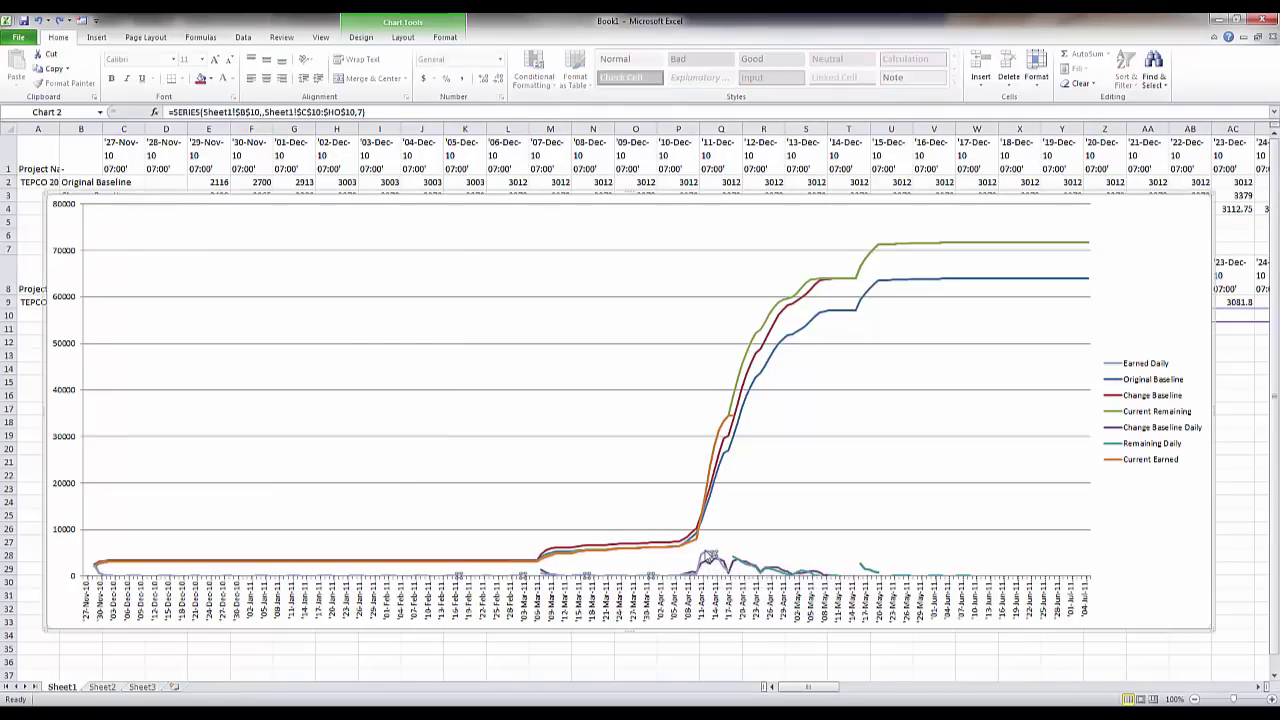
left_click(364, 39)
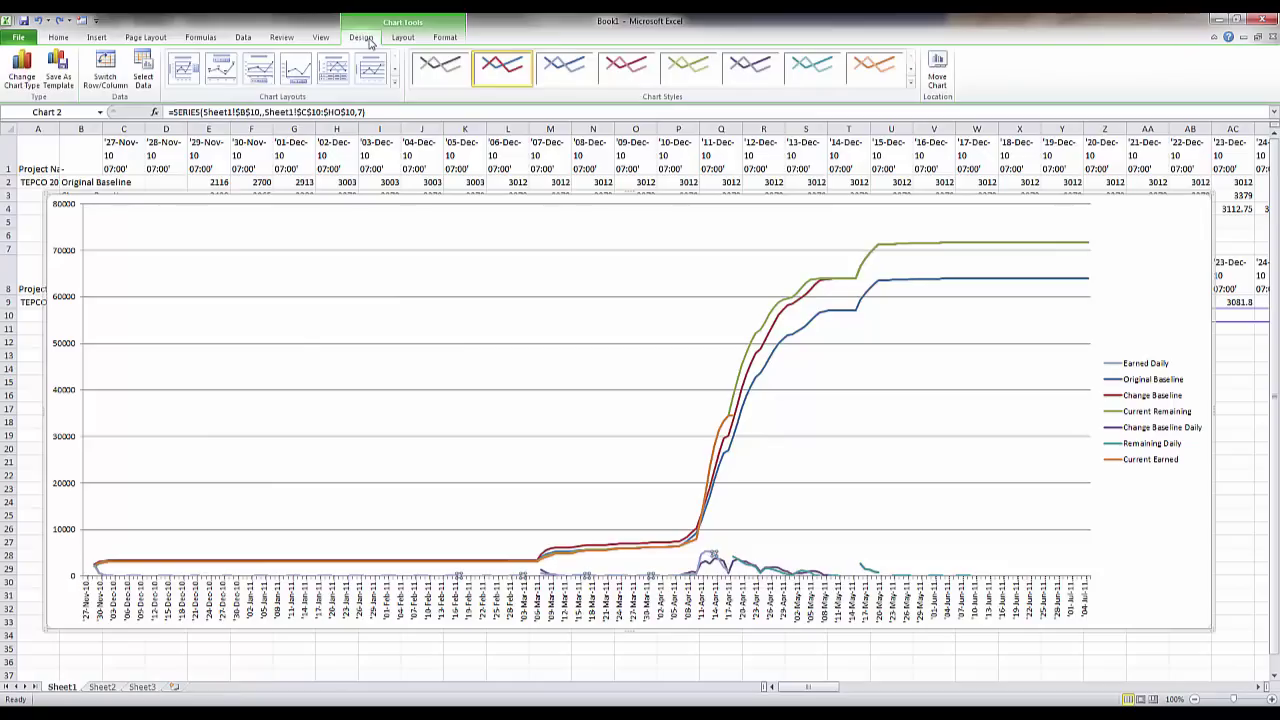
left_click(24, 72)
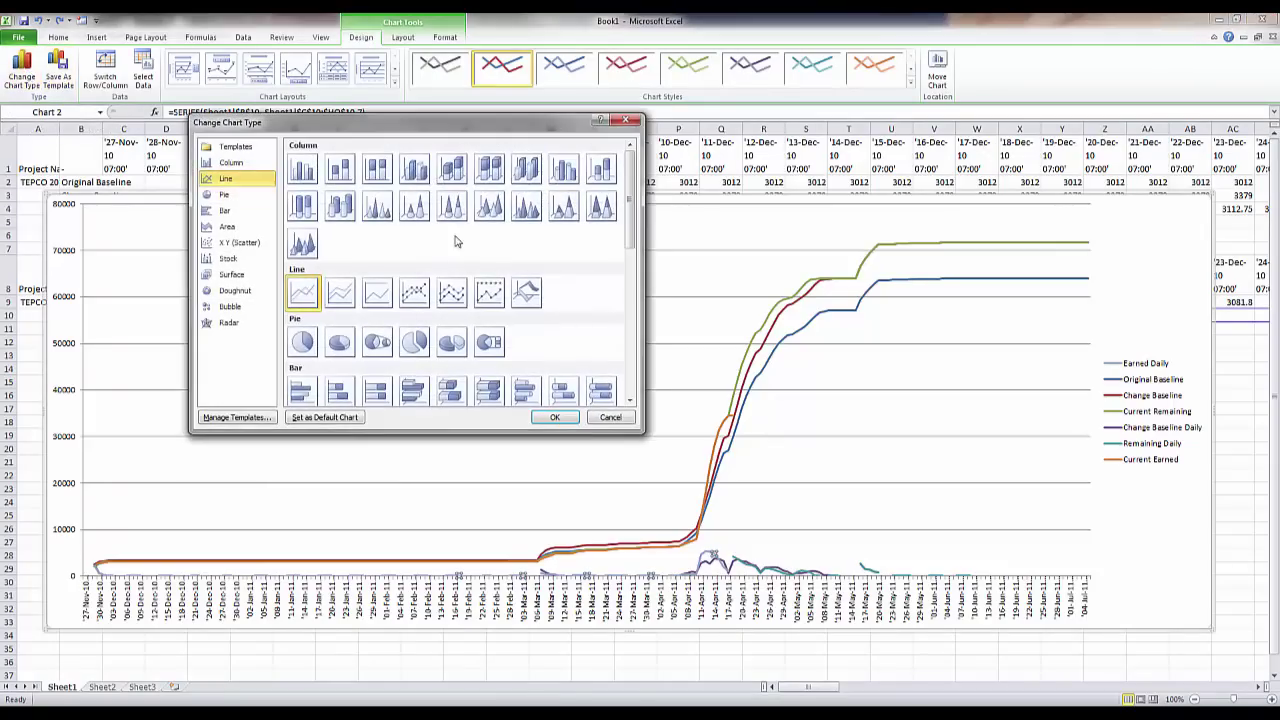
left_click(307, 171)
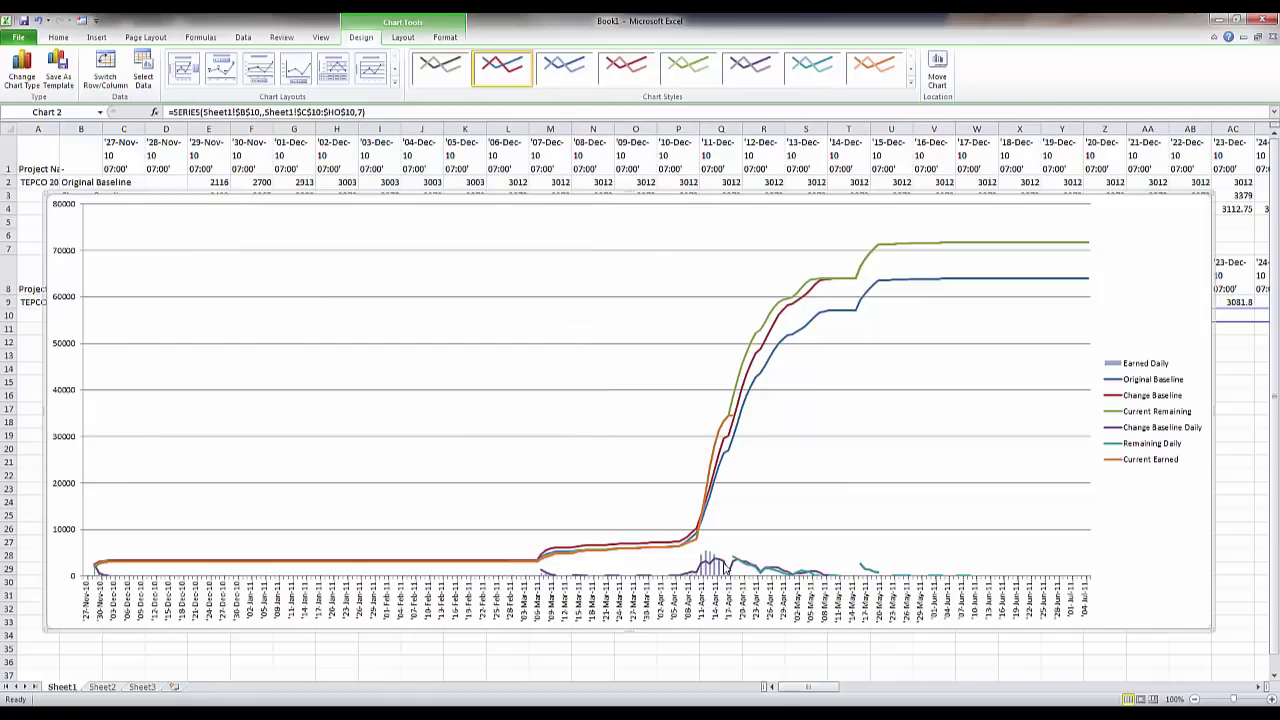
Step: Change the Change Baseline Daily series in the chart from a line to clustered columns
left_click(723, 565)
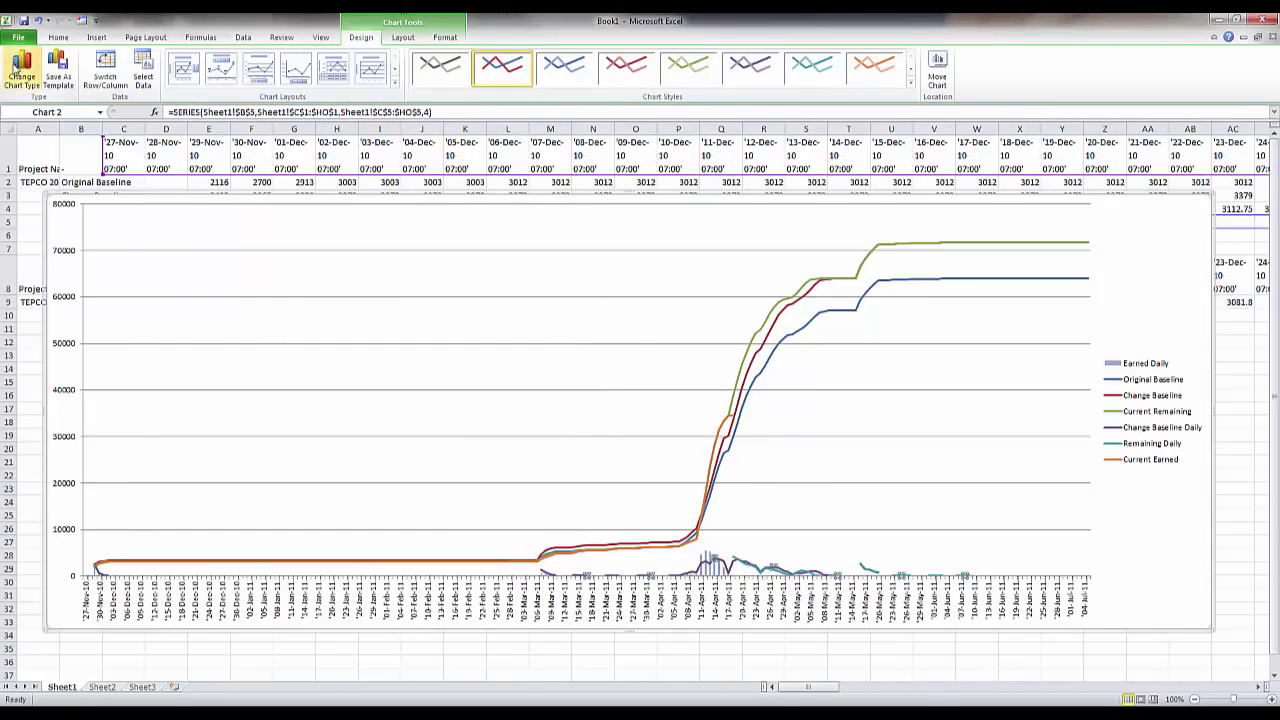
left_click(18, 70)
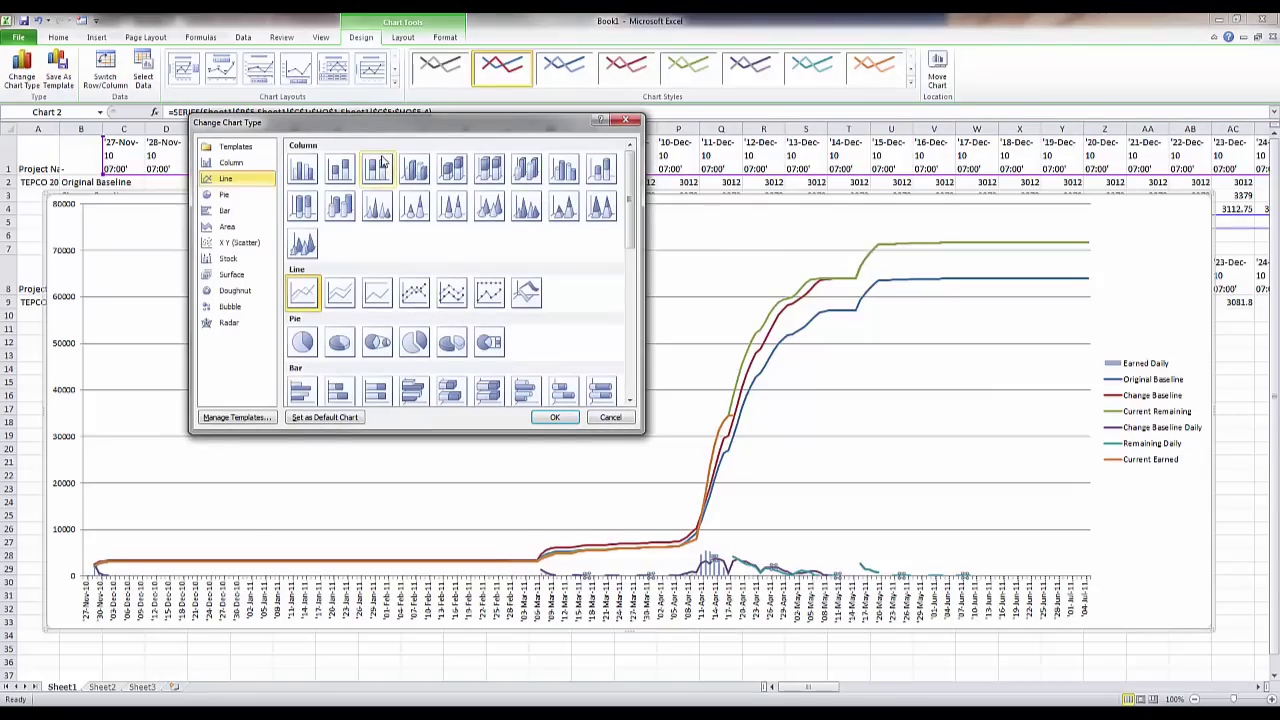
left_click(312, 168)
left_click(561, 420)
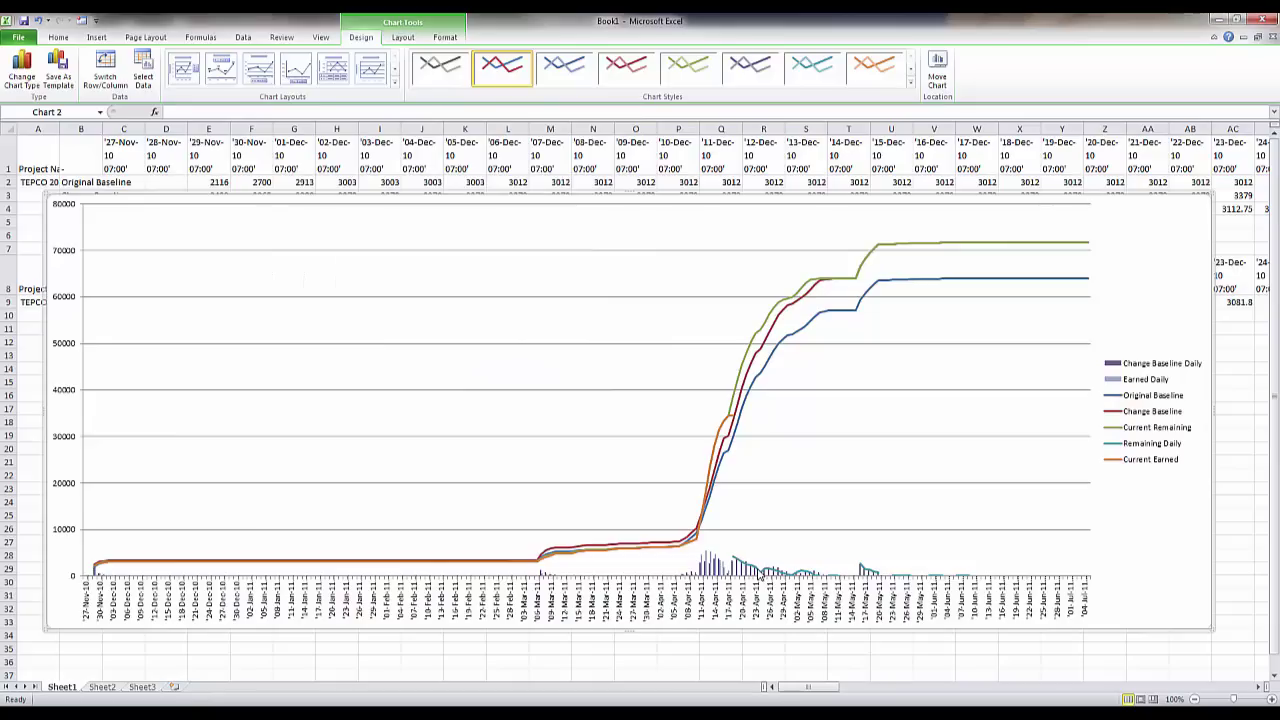
Step: Change the Remaining Daily series in the chart from a line to clustered columns
left_click(762, 577)
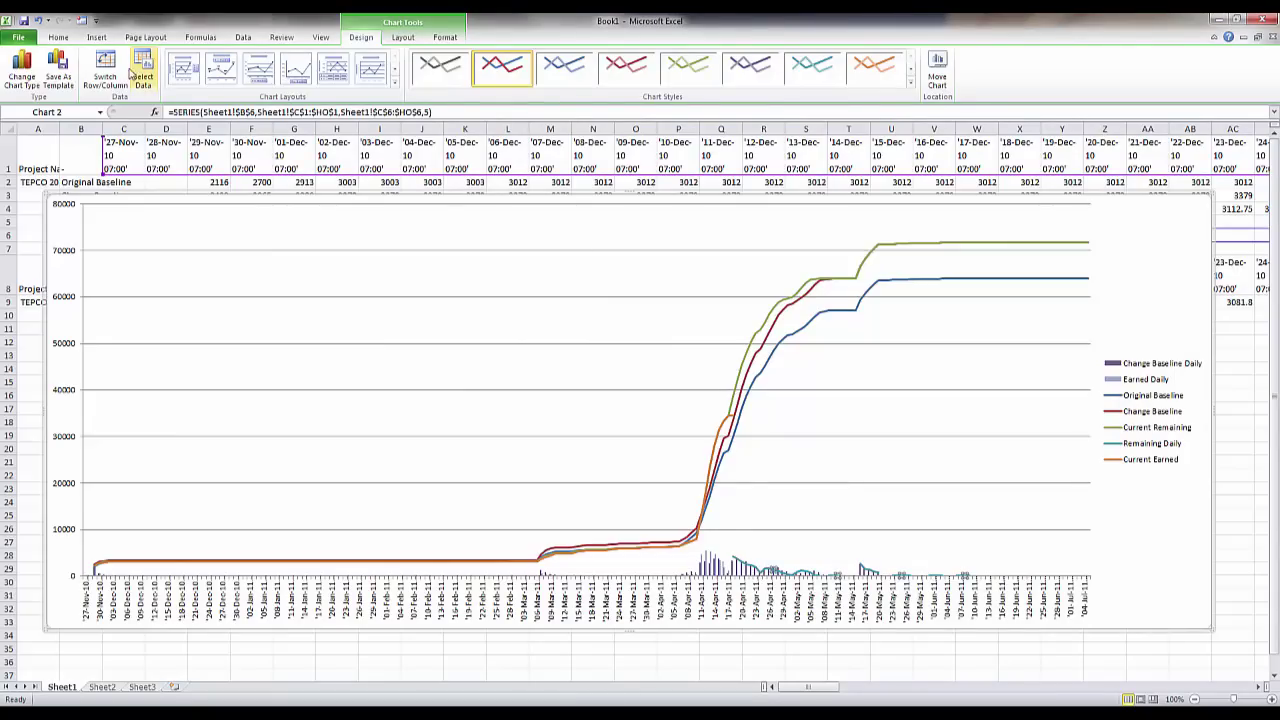
left_click(19, 70)
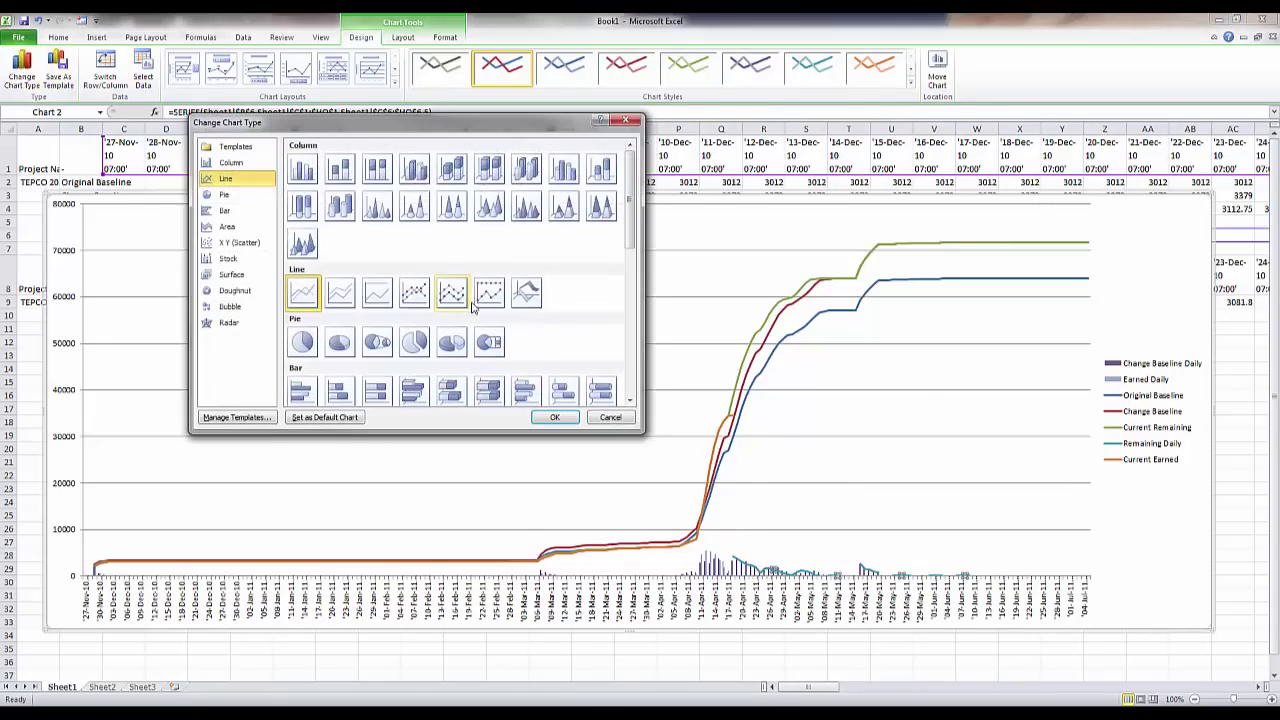
left_click(304, 171)
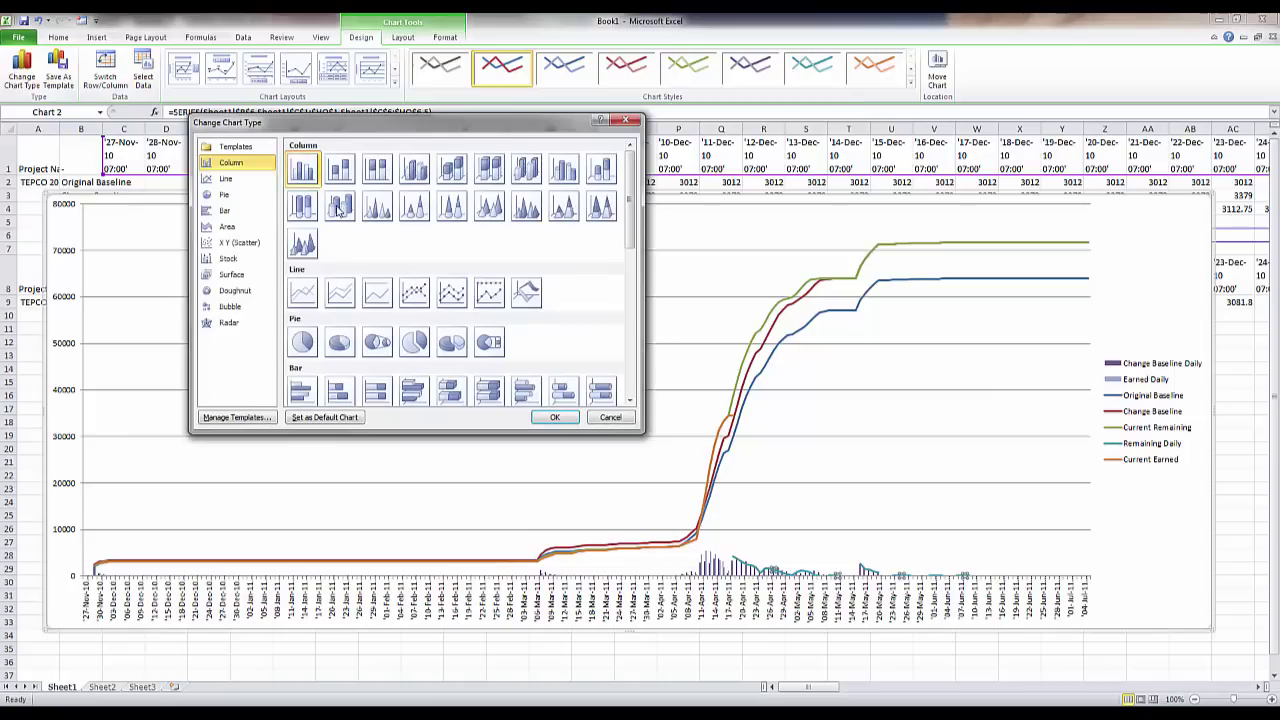
left_click(556, 417)
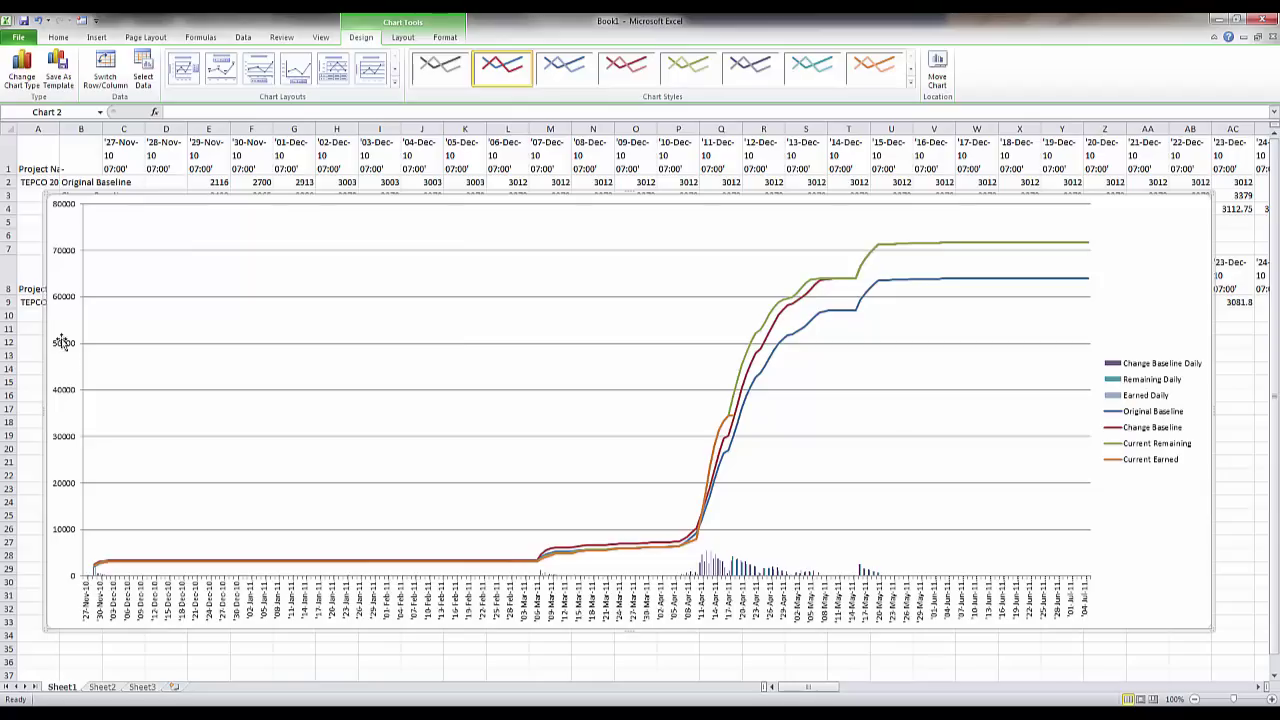
Step: Plot the Earned Daily column series on the secondary axis of the S-Curve chart
left_click(1133, 367)
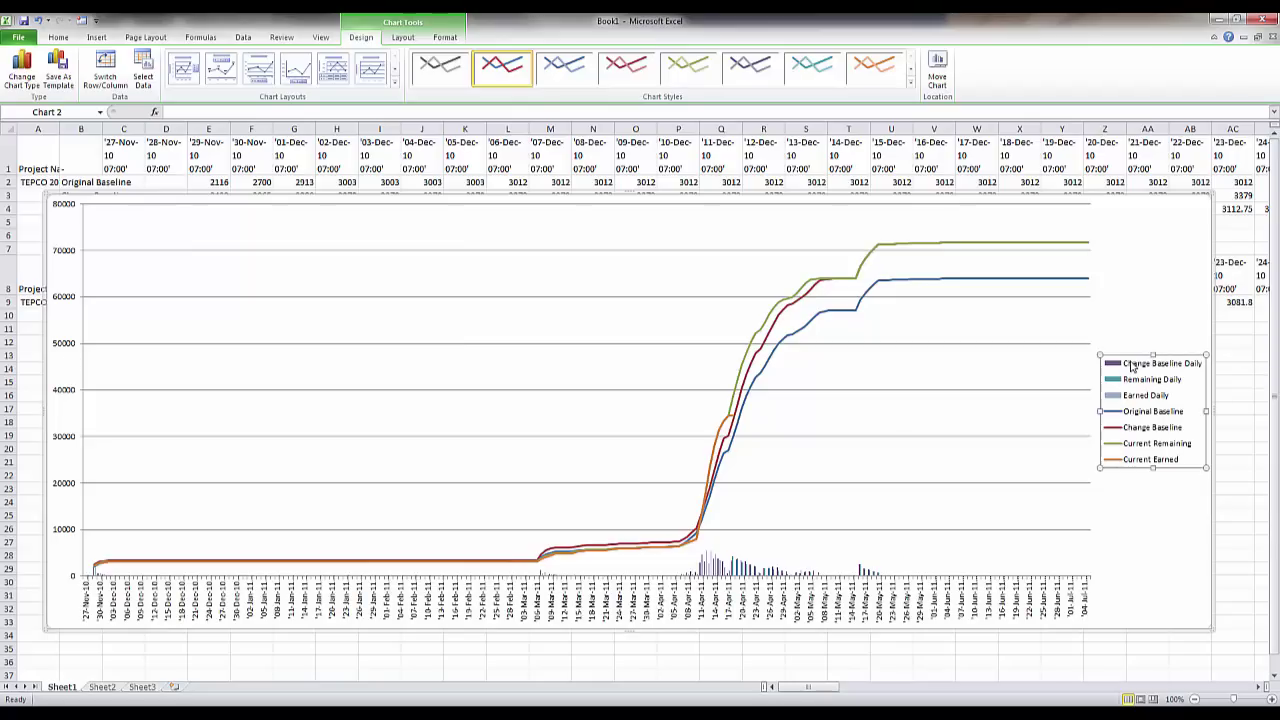
left_click(706, 566)
right_click(704, 566)
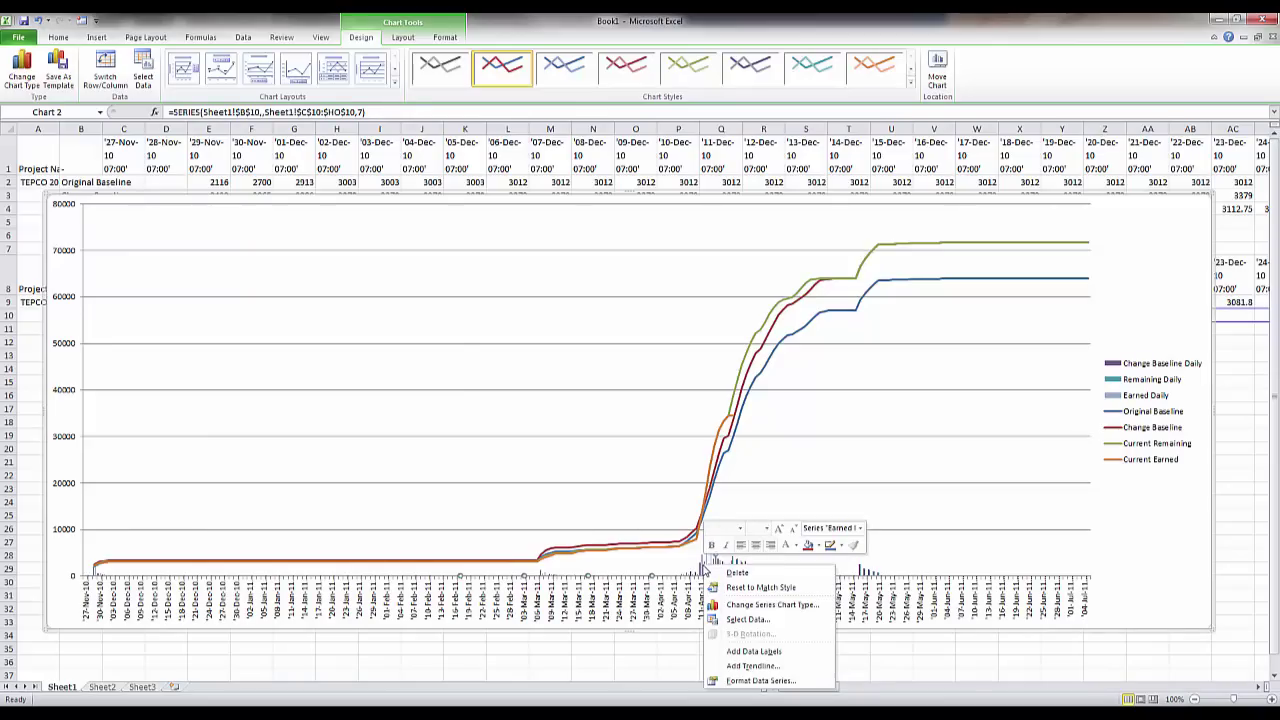
left_click(795, 680)
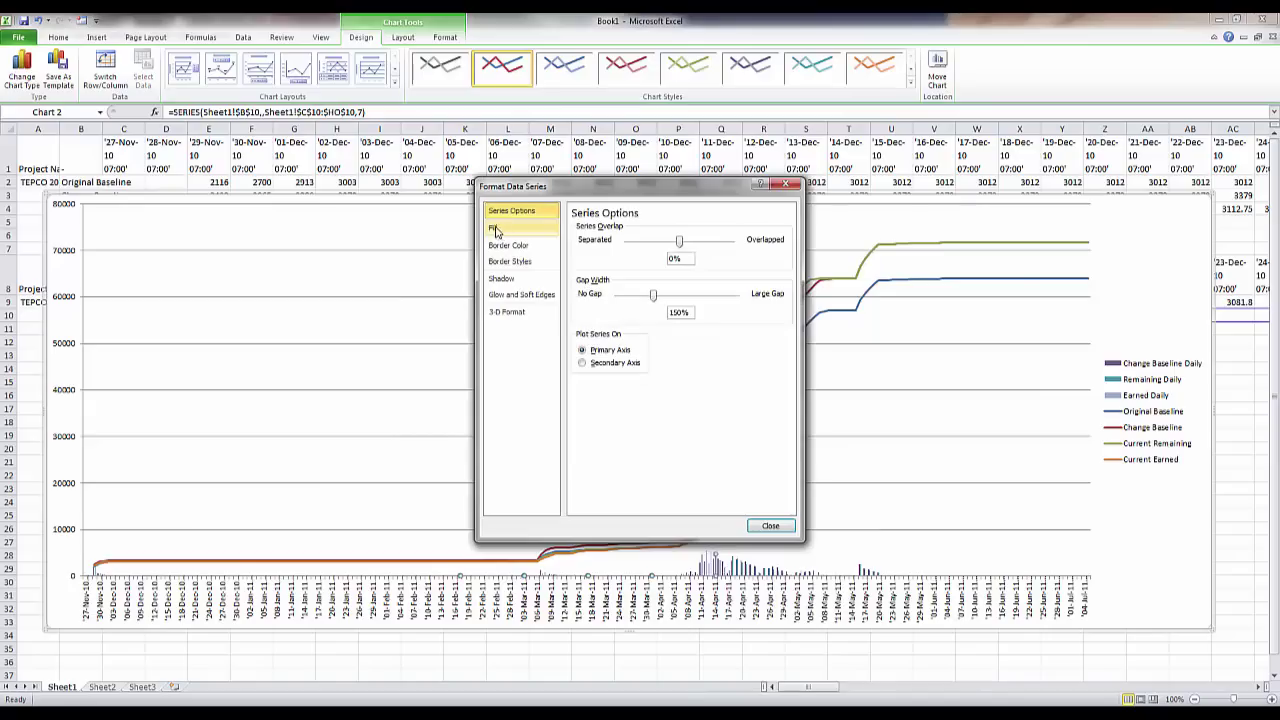
left_click_drag(520, 188, 368, 92)
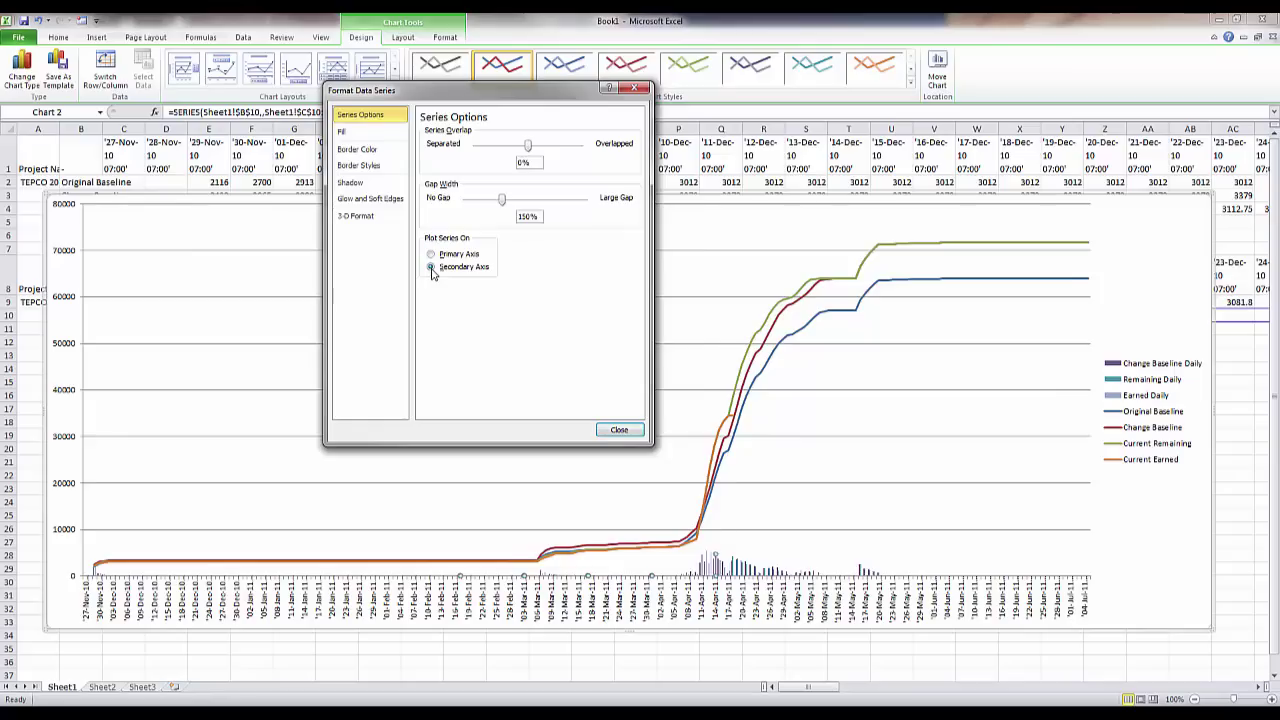
left_click(431, 268)
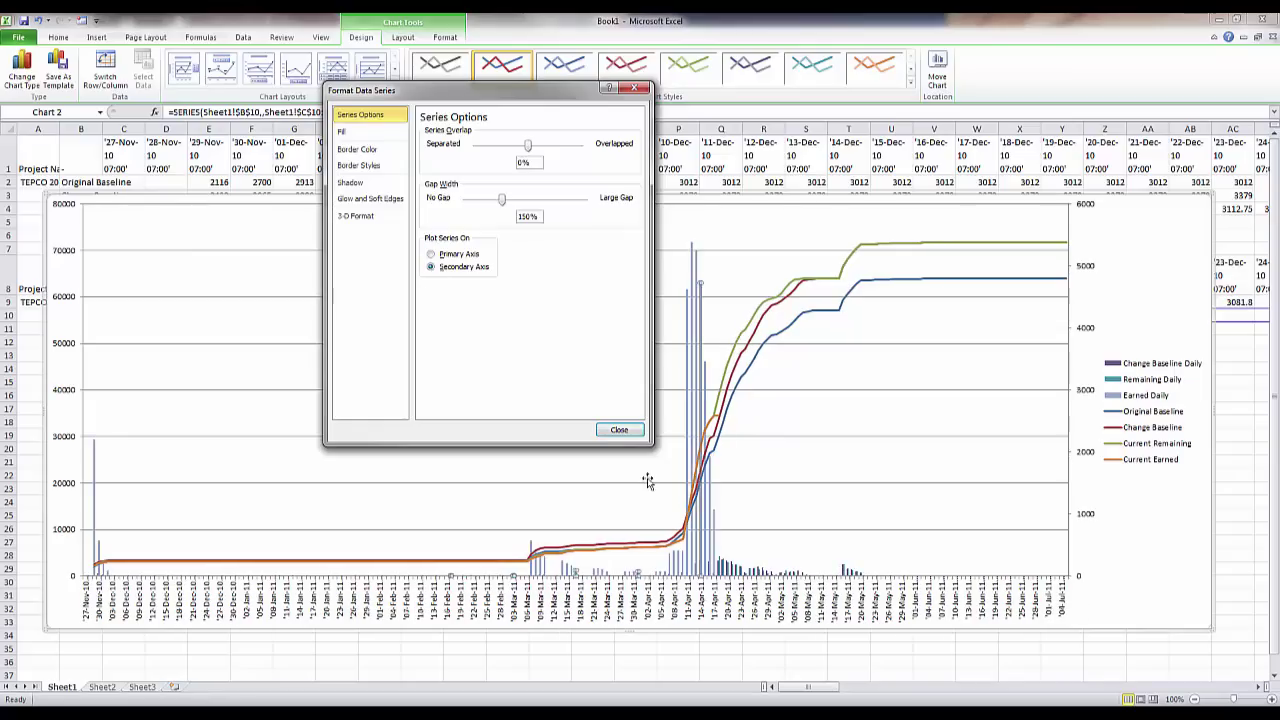
left_click(619, 430)
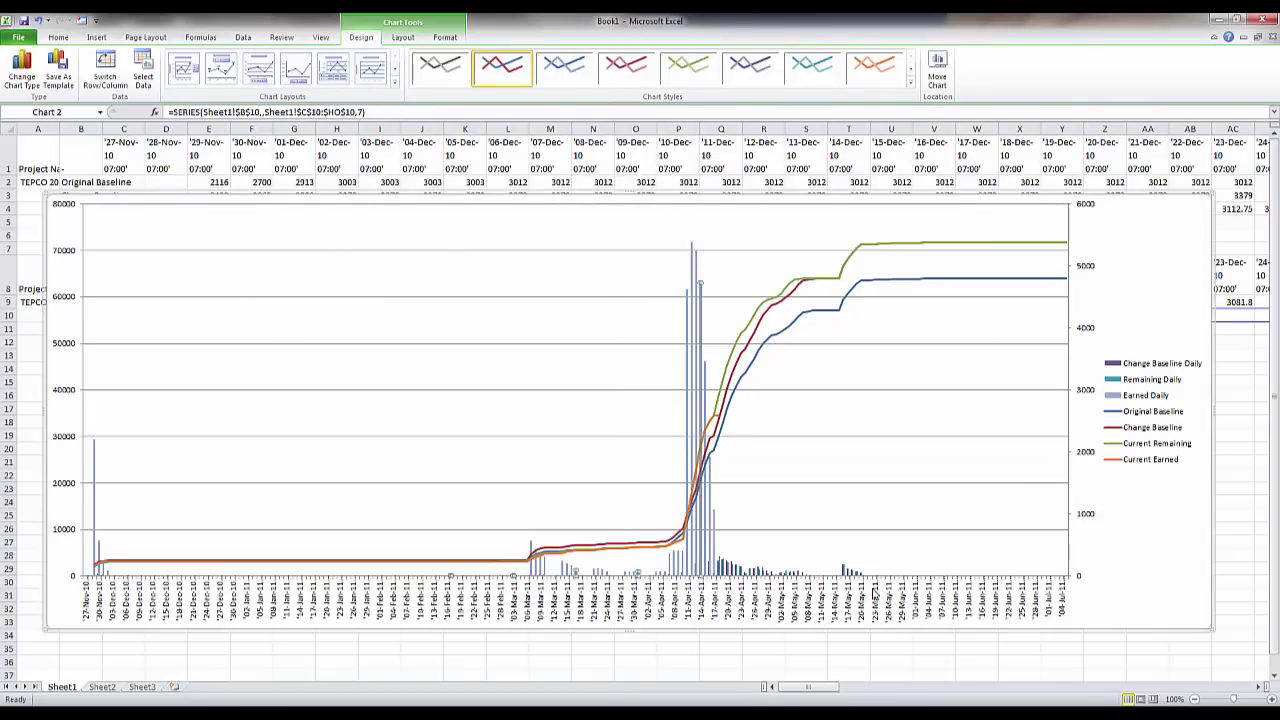
Step: Plot the Remaining Daily column series on the secondary axis as well
left_click(722, 575)
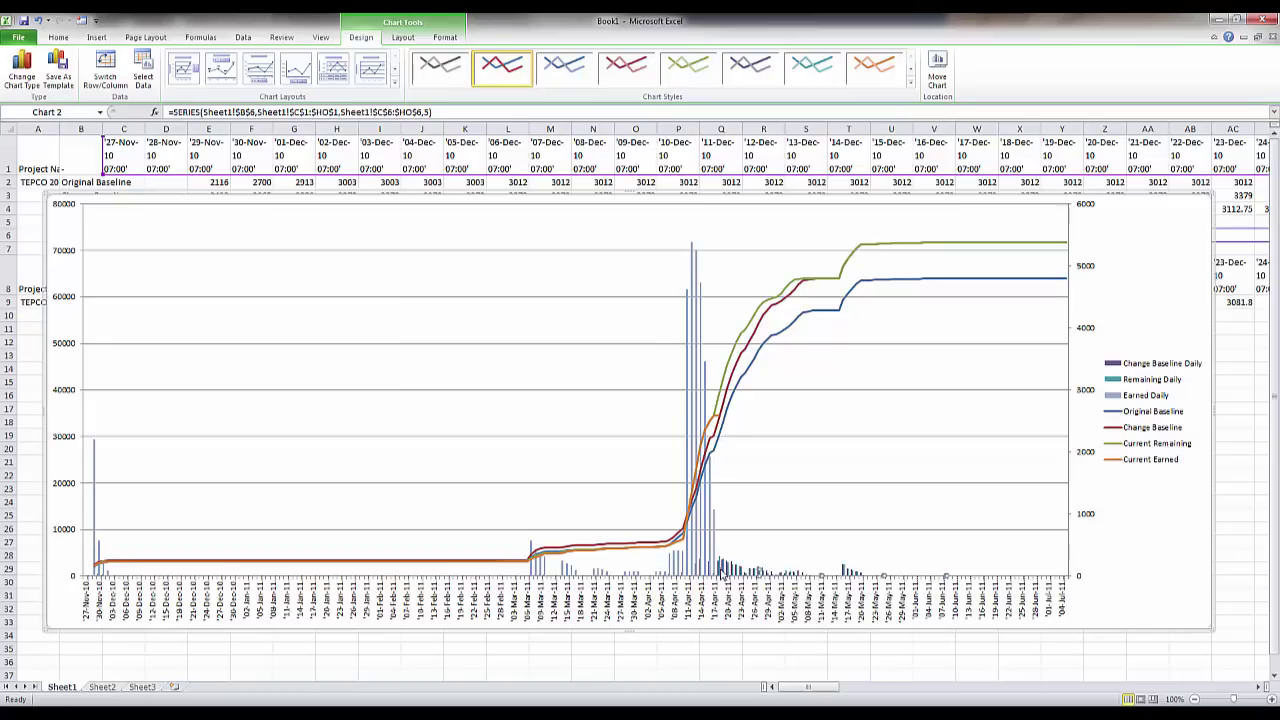
right_click(722, 575)
left_click(763, 681)
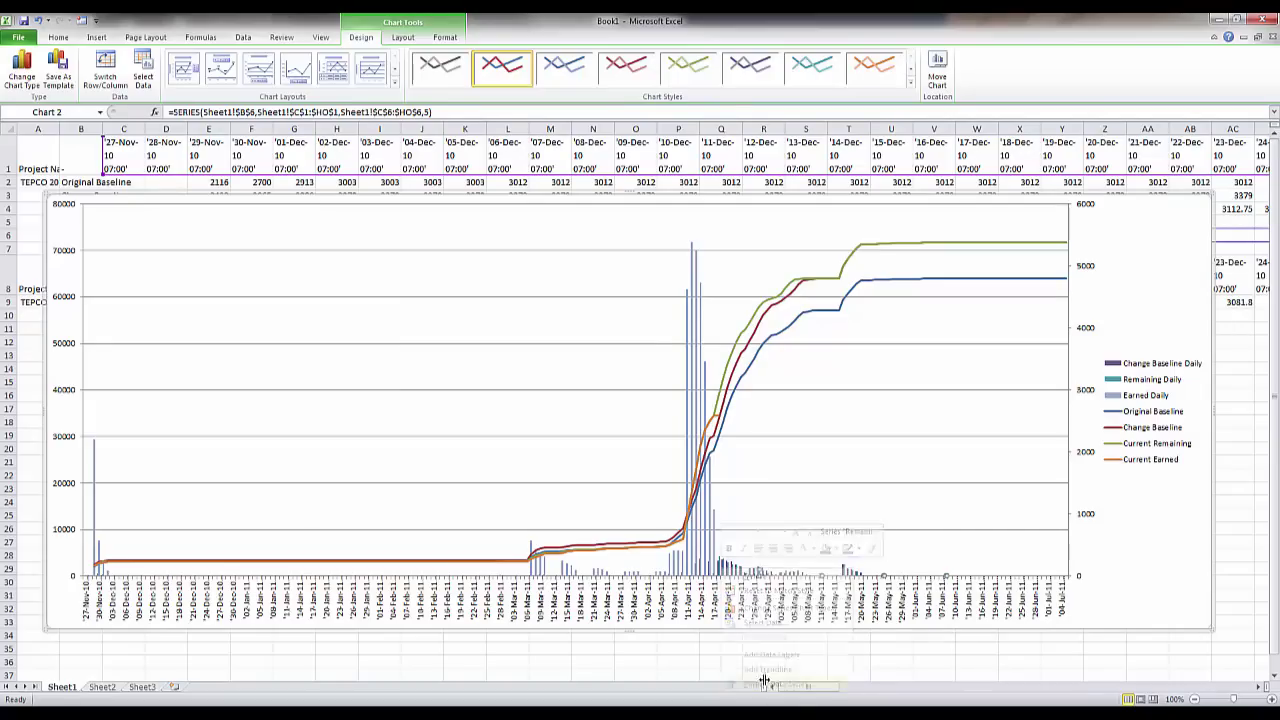
left_click(441, 270)
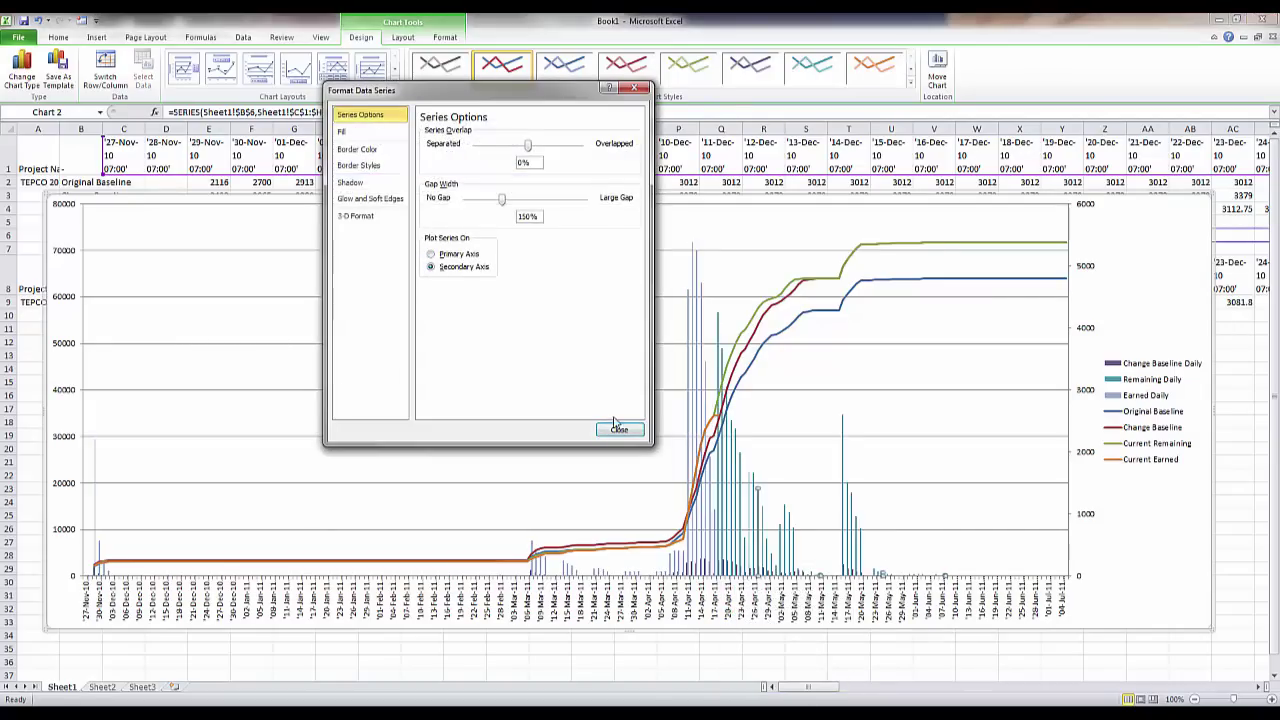
left_click(614, 428)
Step: Plot the Change Baseline Daily column series on the secondary axis of the chart
scroll(688, 556, "up", 7)
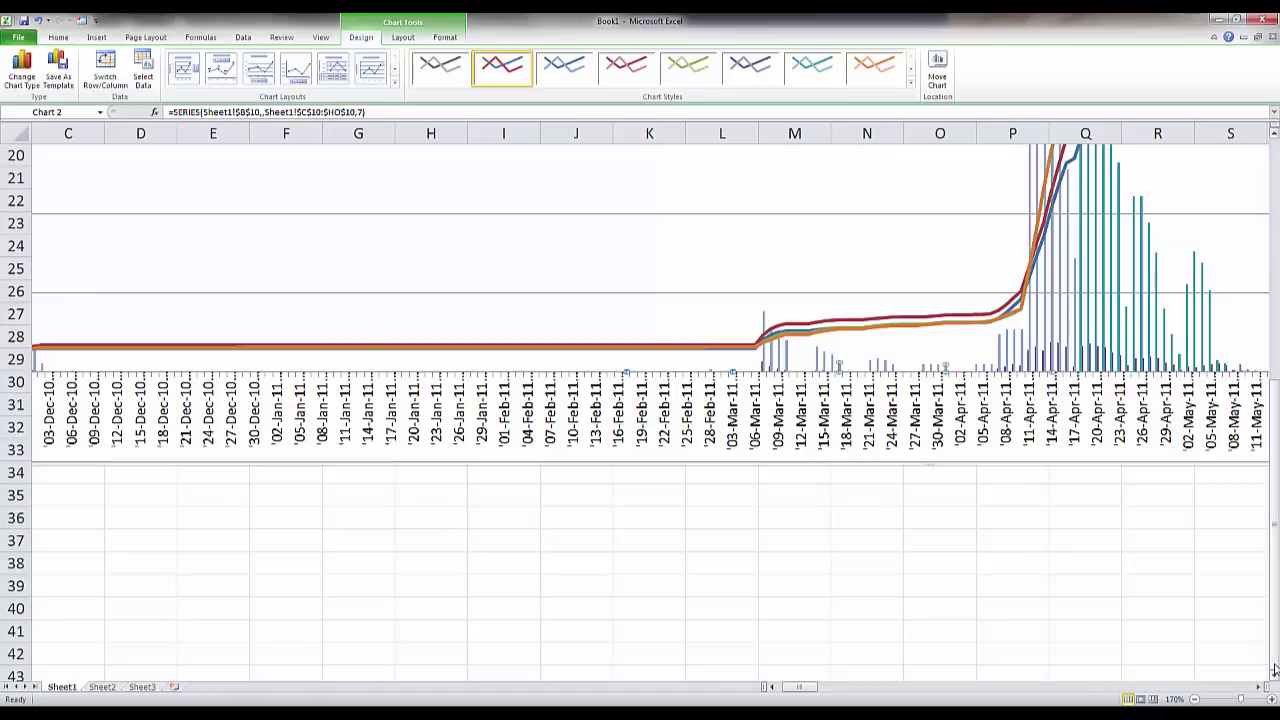
right_click(1043, 362)
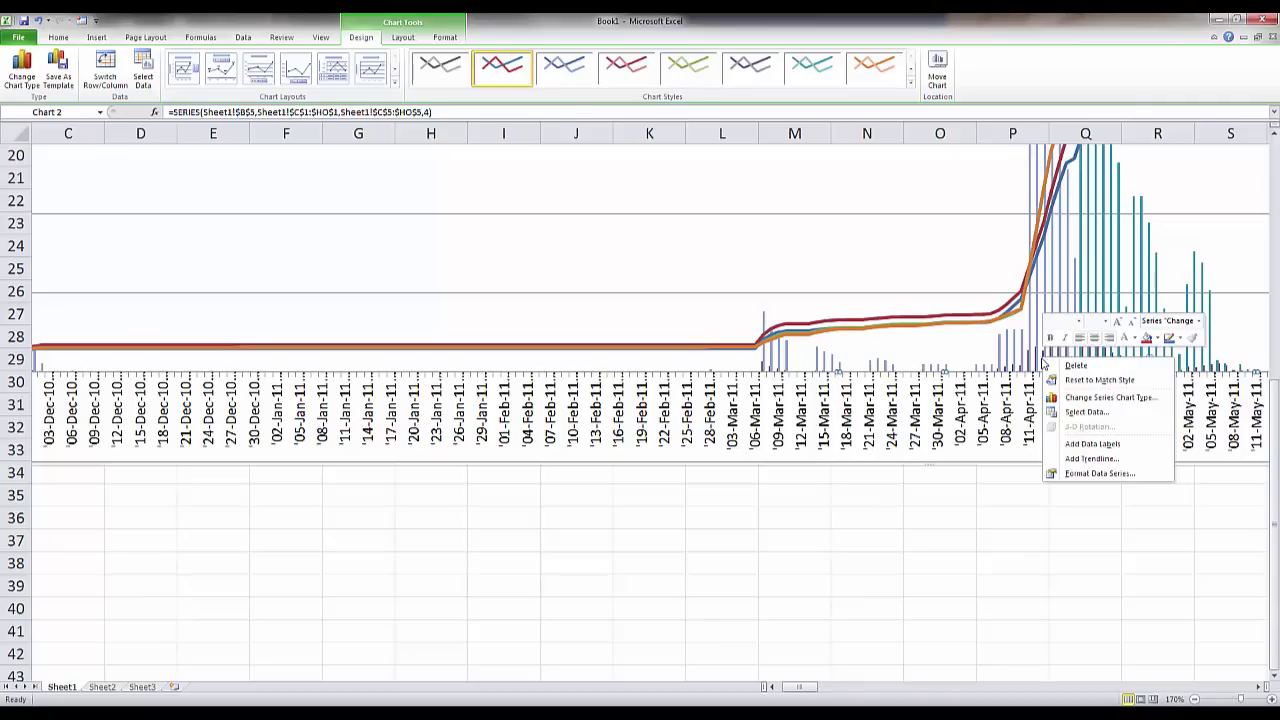
left_click(1095, 473)
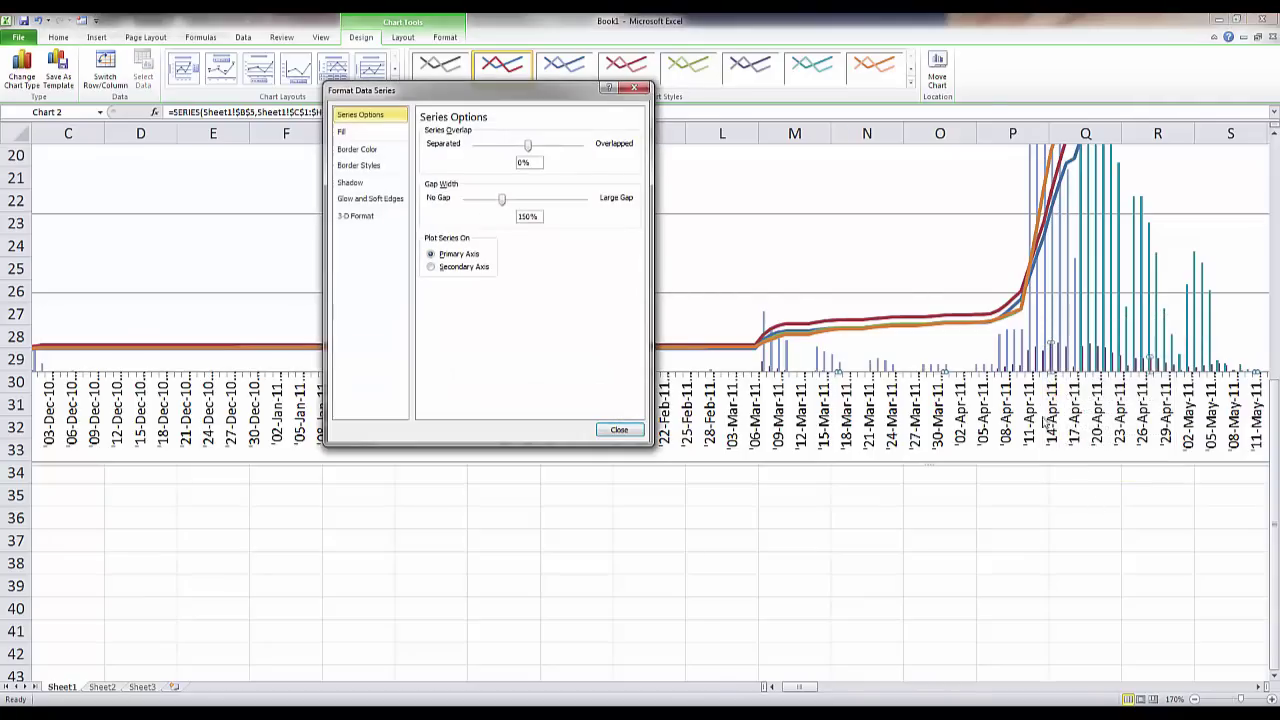
left_click(465, 267)
left_click(619, 431)
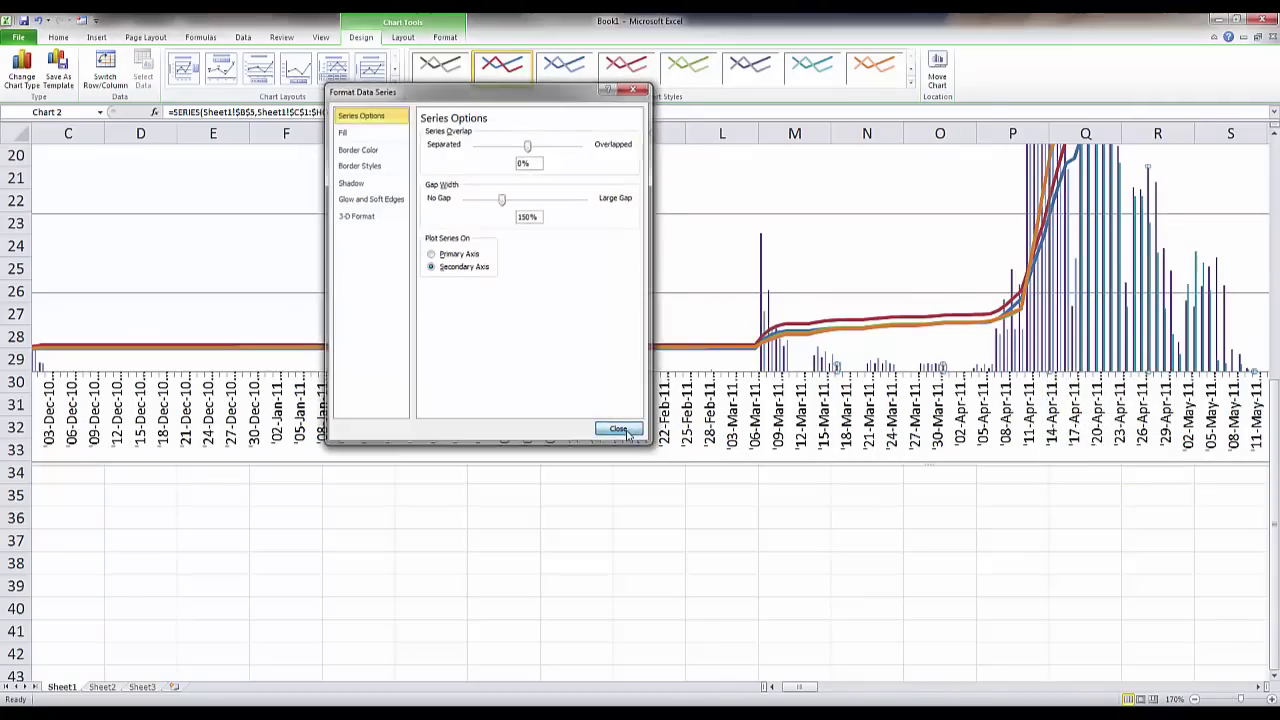
left_click(1195, 701)
left_click(1195, 701)
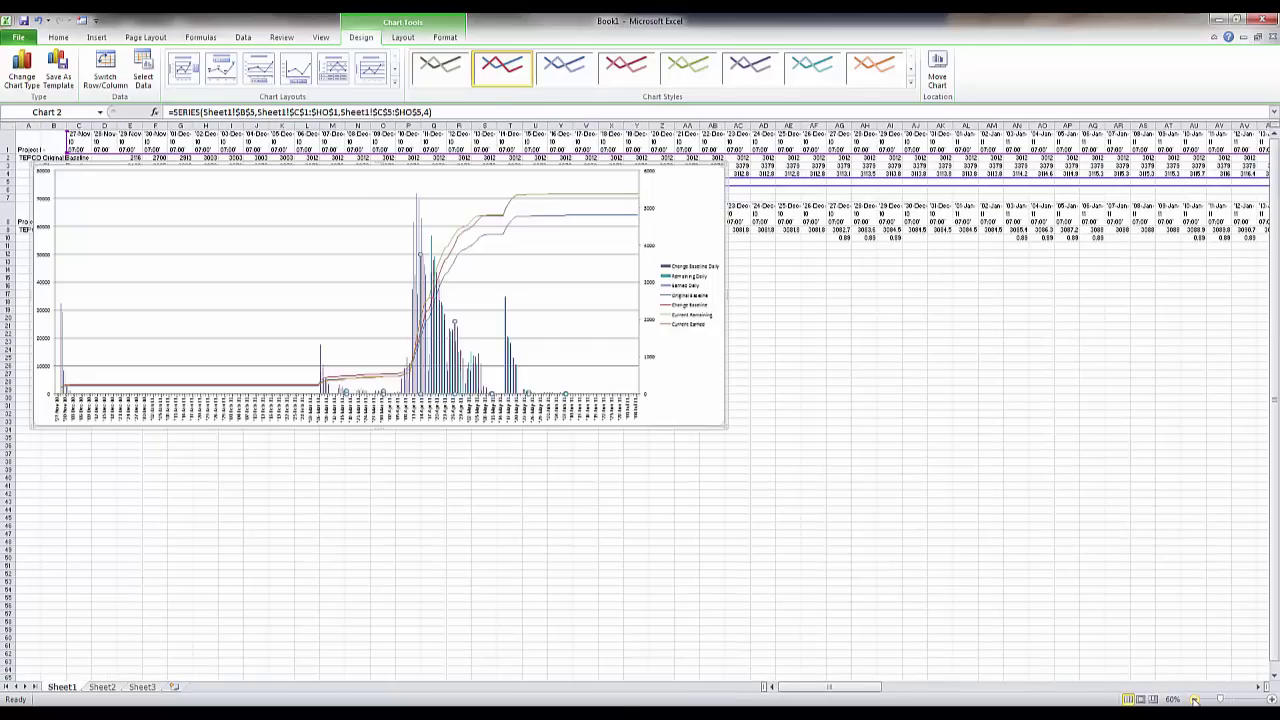
left_click(1261, 699)
left_click(1261, 699)
left_click(1261, 699)
left_click(1261, 699)
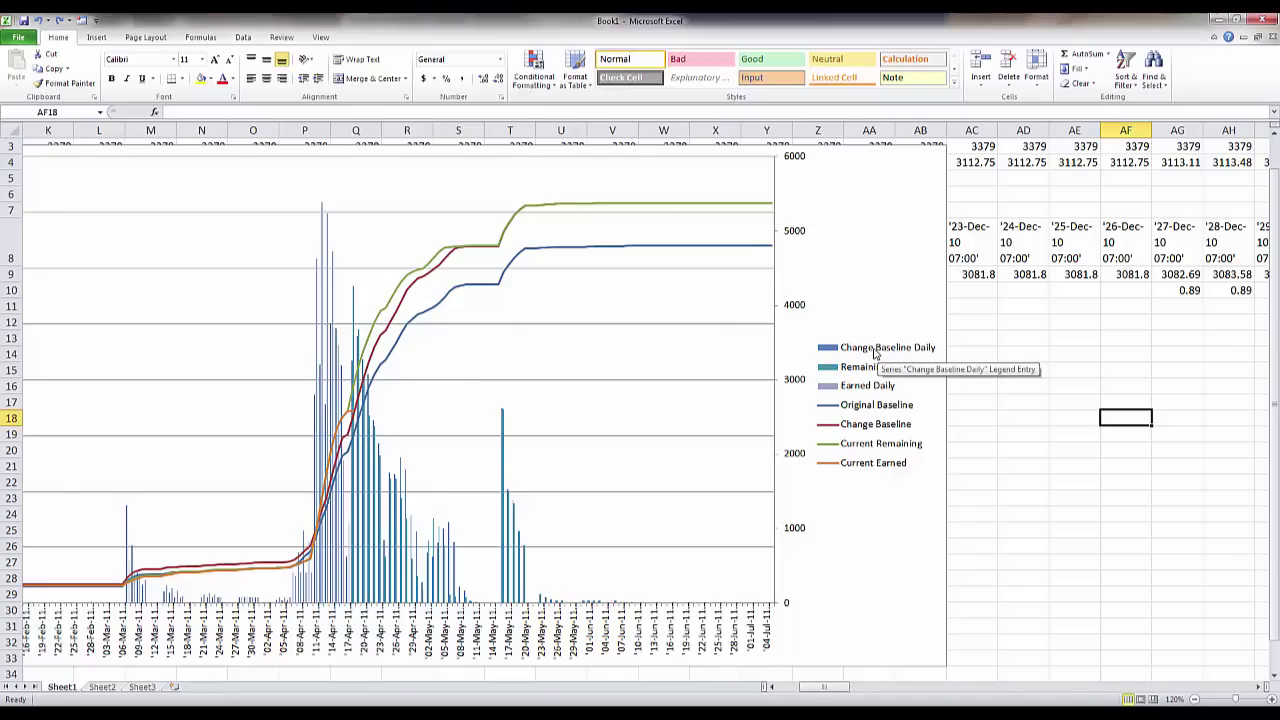
Step: Recolor the Change Baseline Daily columns through their legend entry with a solid fill, trying red and settling on black
left_click(874, 352)
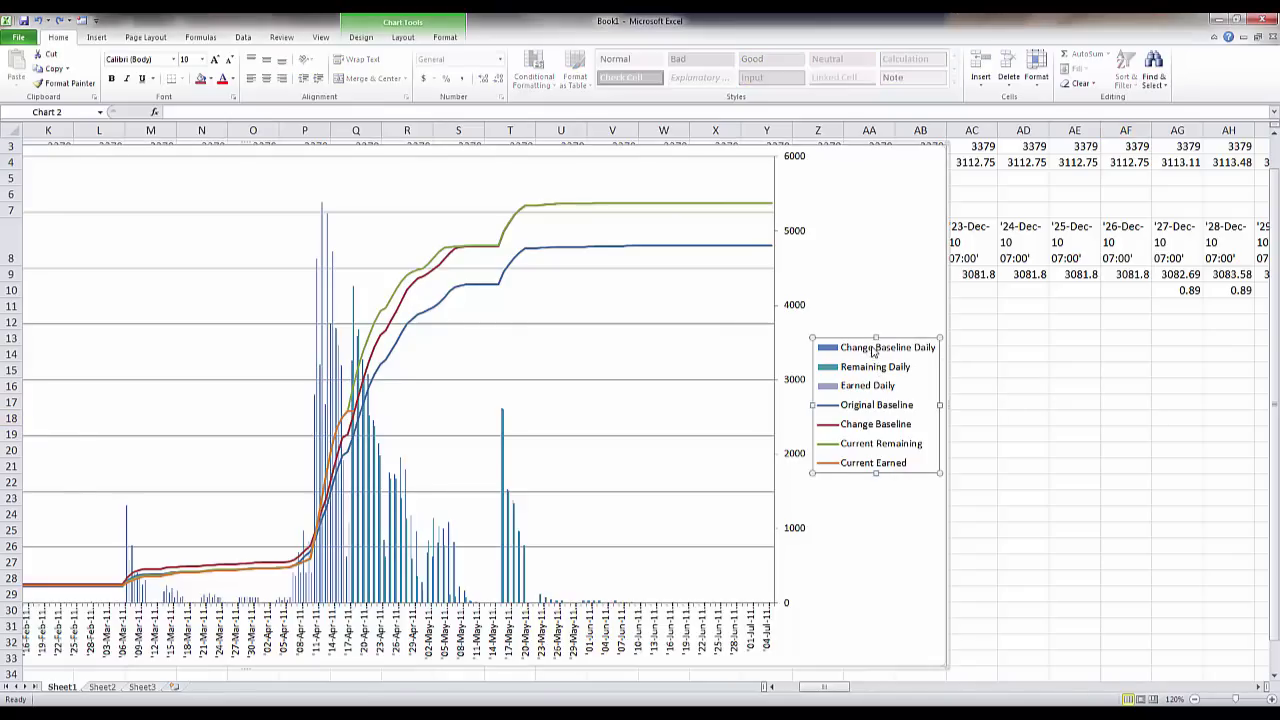
left_click(869, 352)
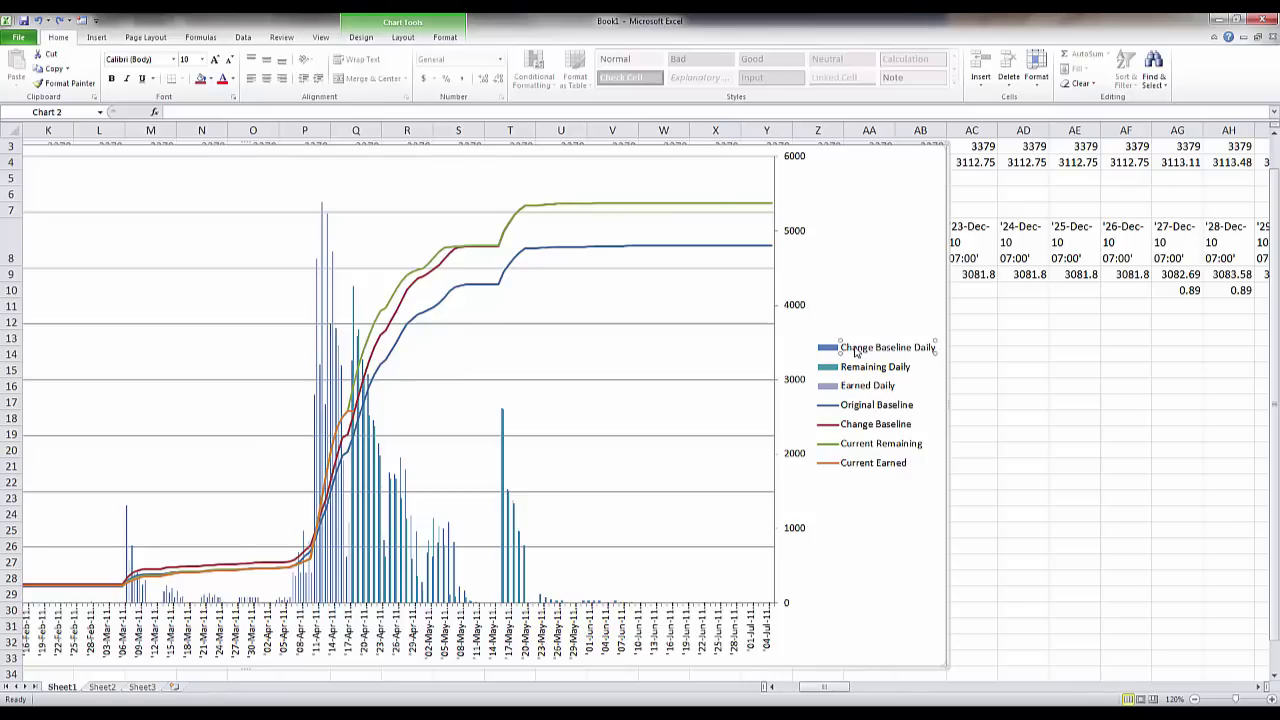
double_click(855, 352)
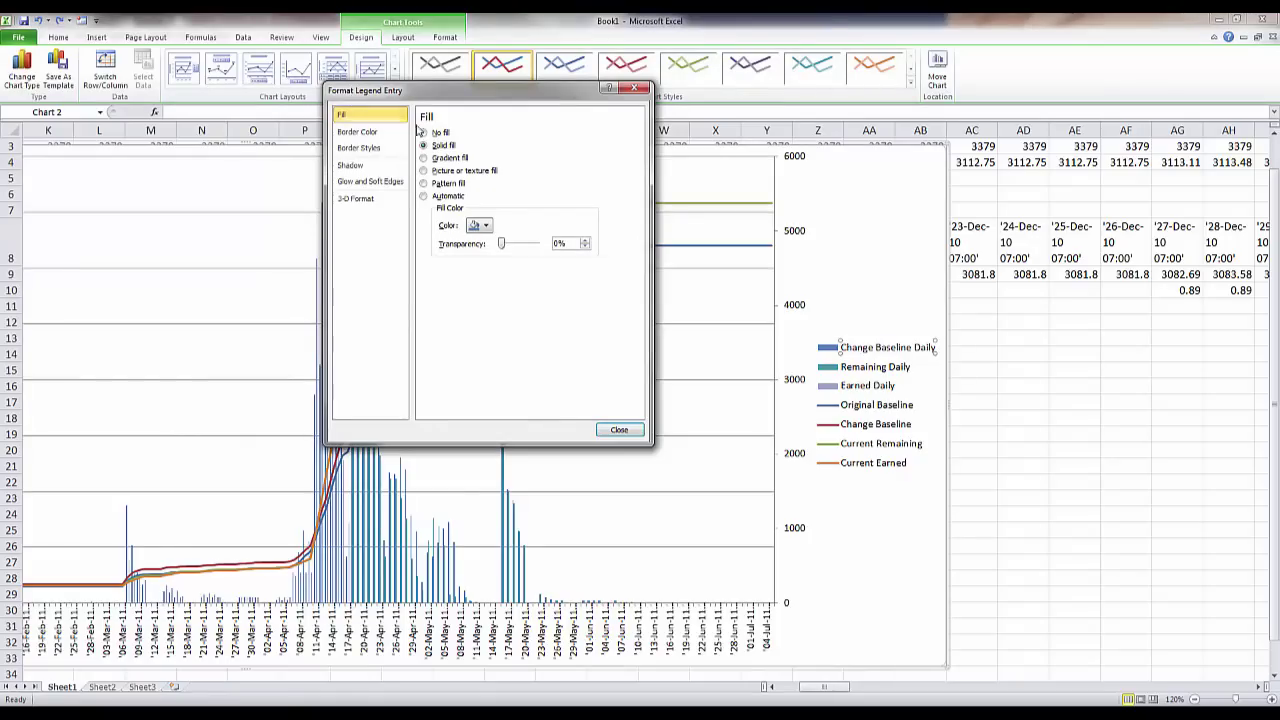
left_click(485, 226)
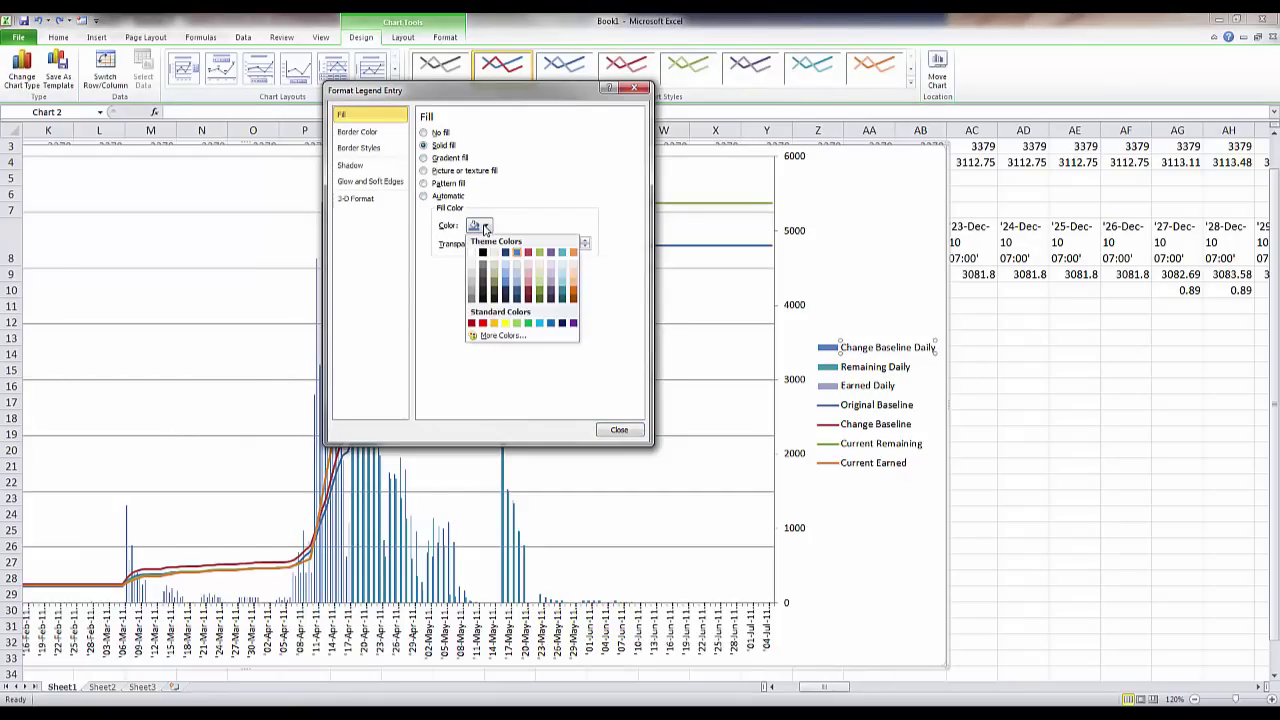
left_click(482, 323)
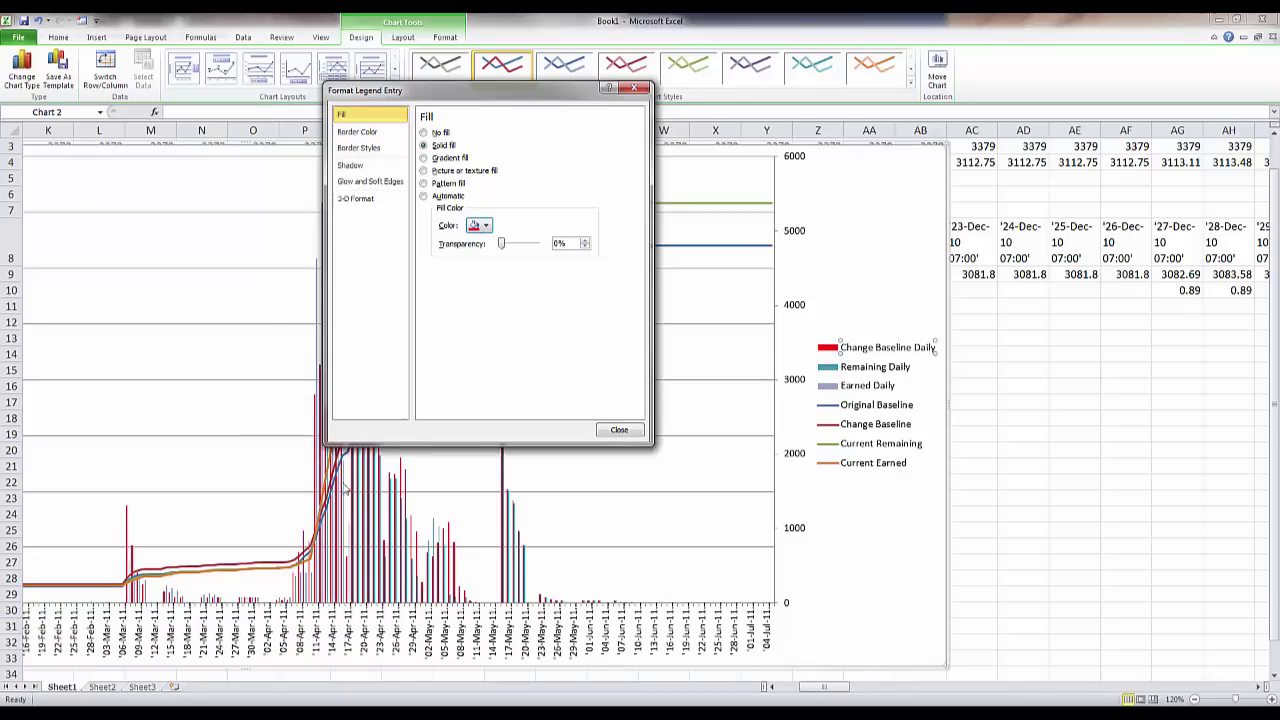
left_click(486, 226)
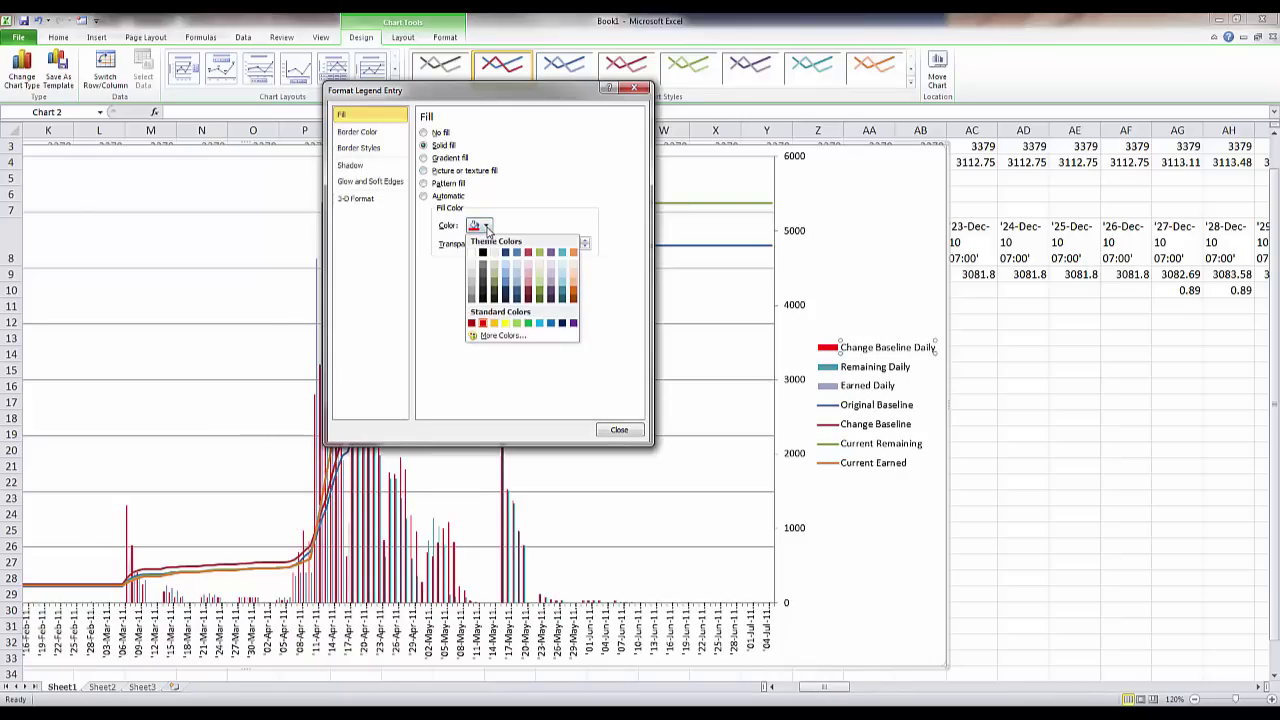
left_click(483, 254)
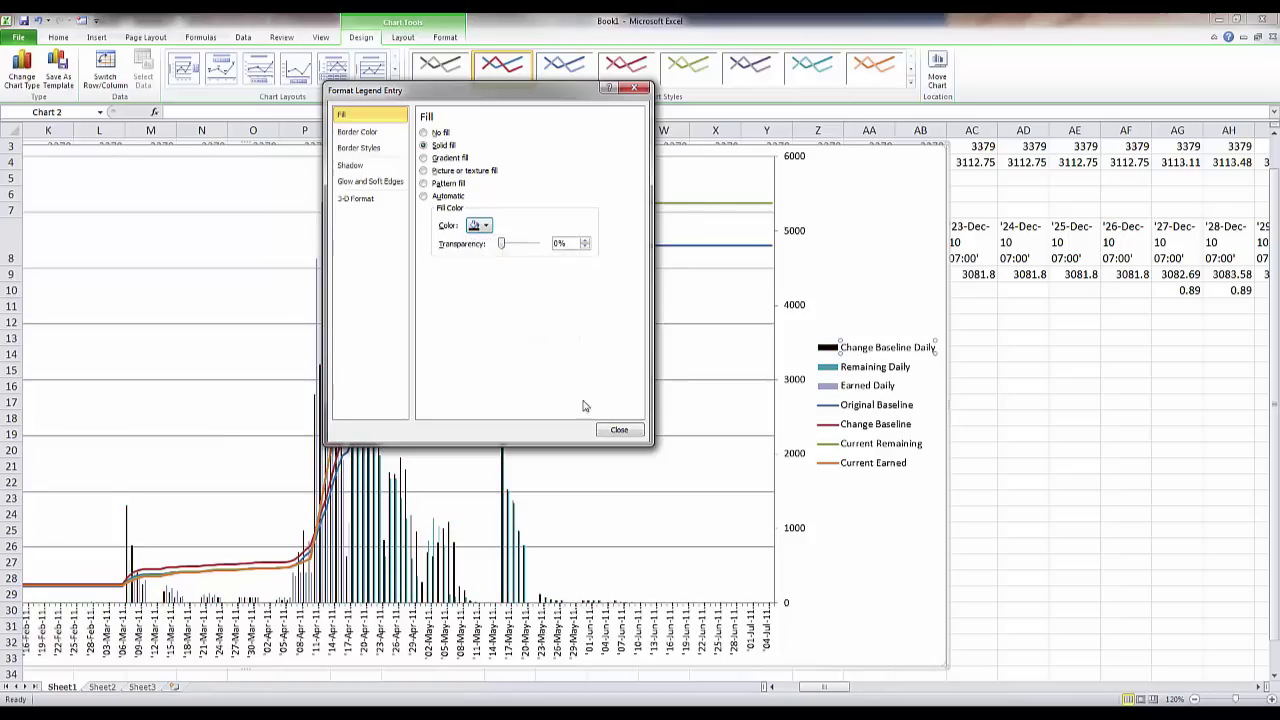
left_click(618, 429)
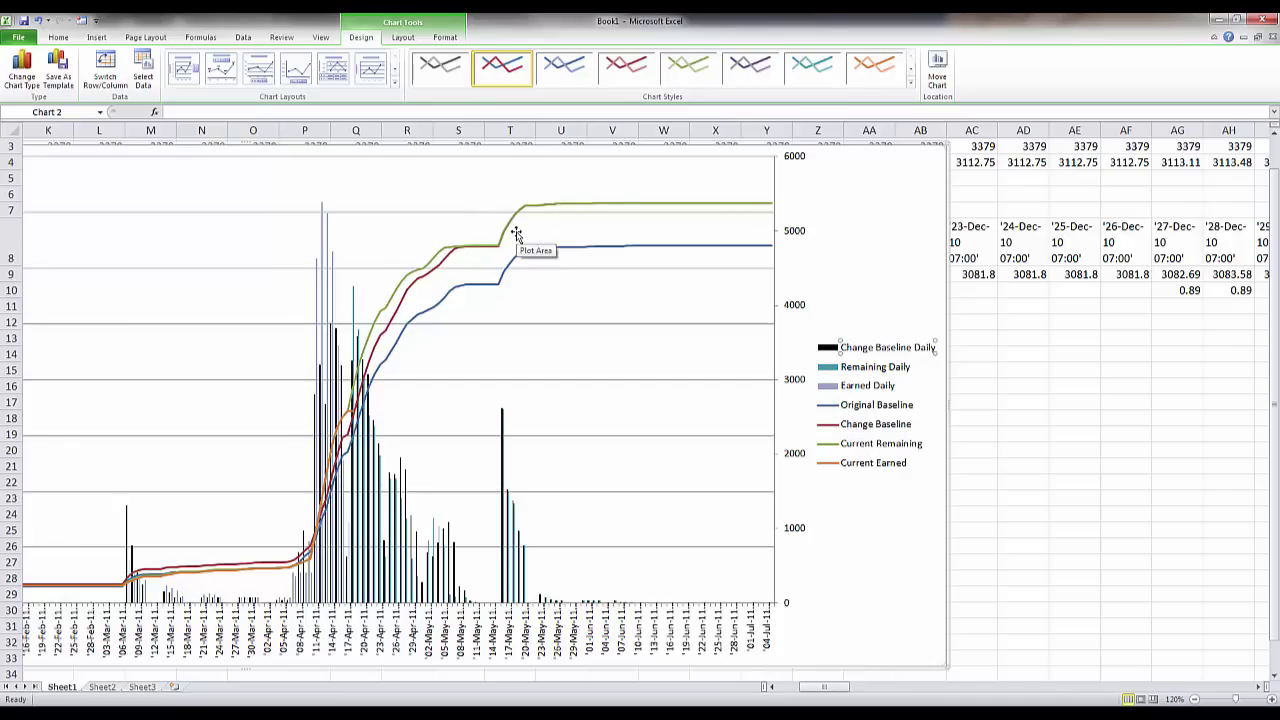
left_click(1082, 565)
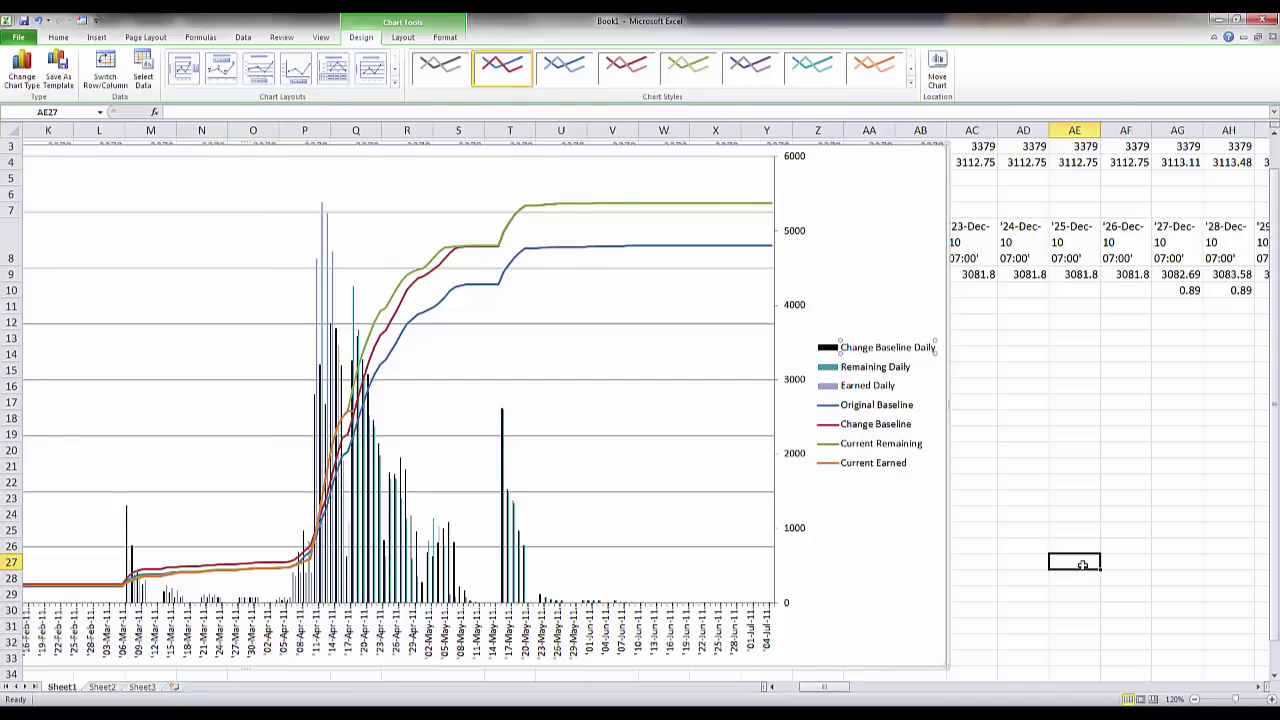
key("ctrl+Home")
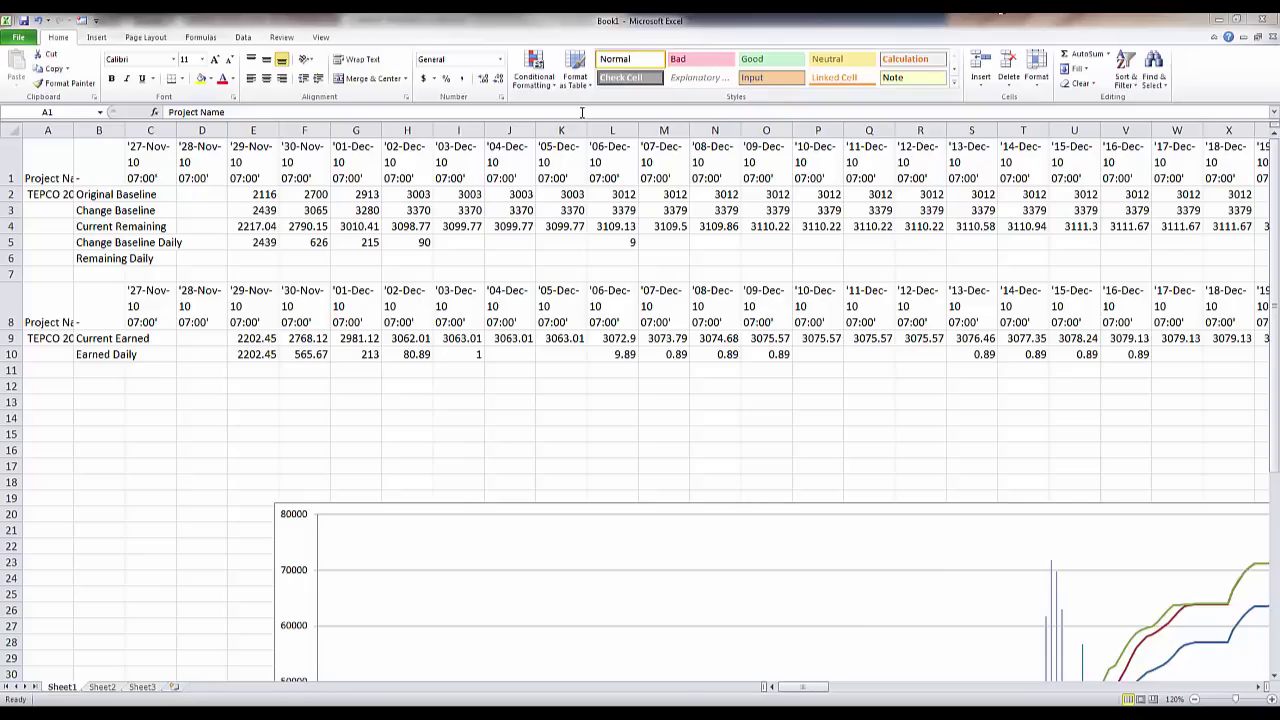
left_click(43, 151)
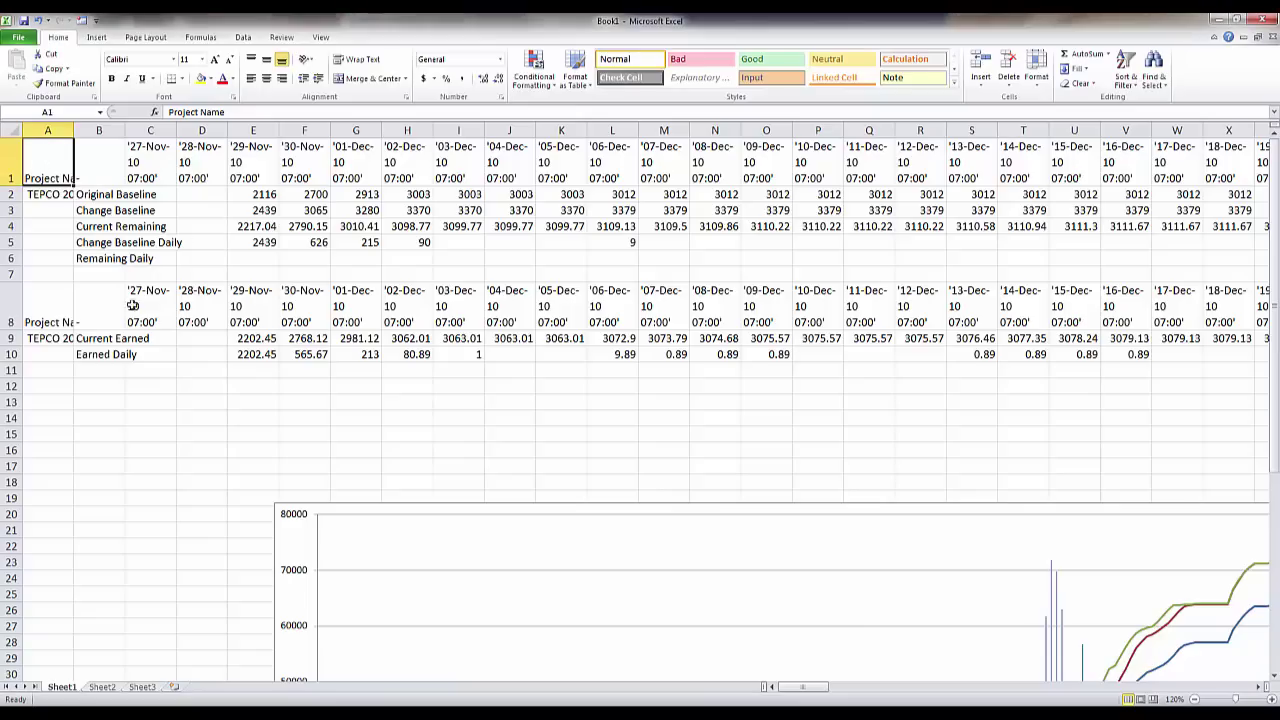
left_click(42, 320)
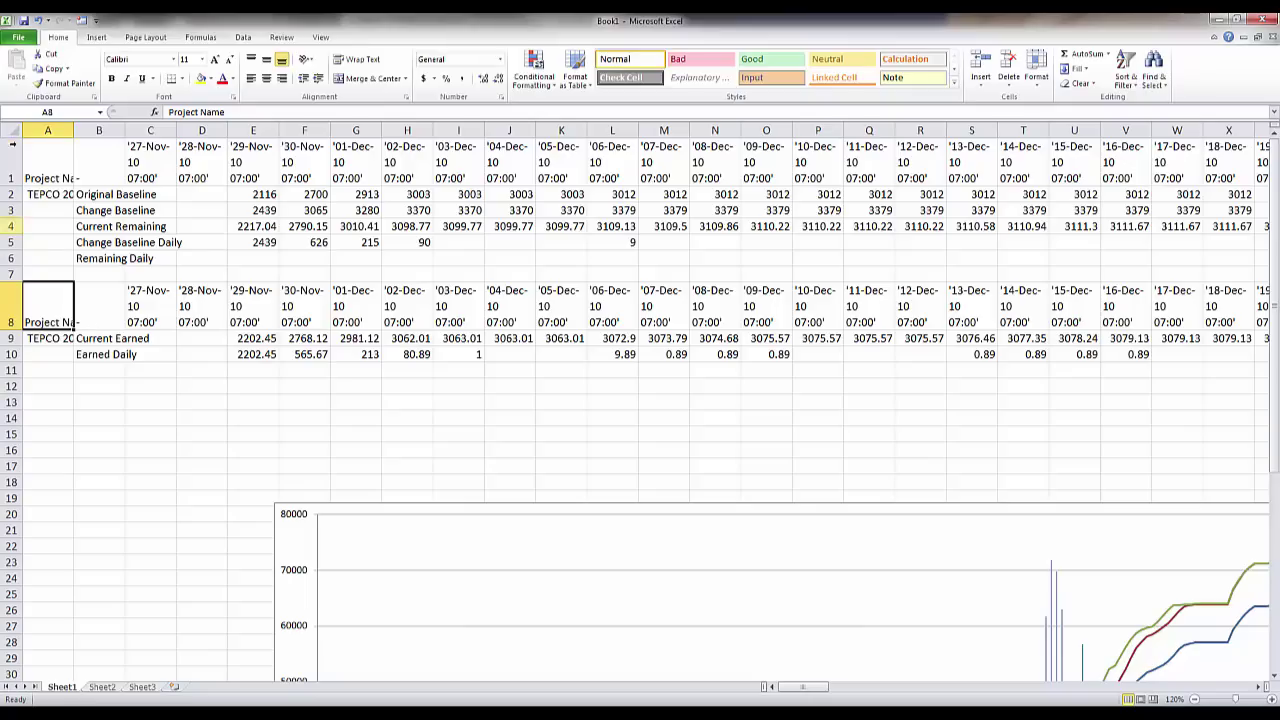
left_click(10, 130)
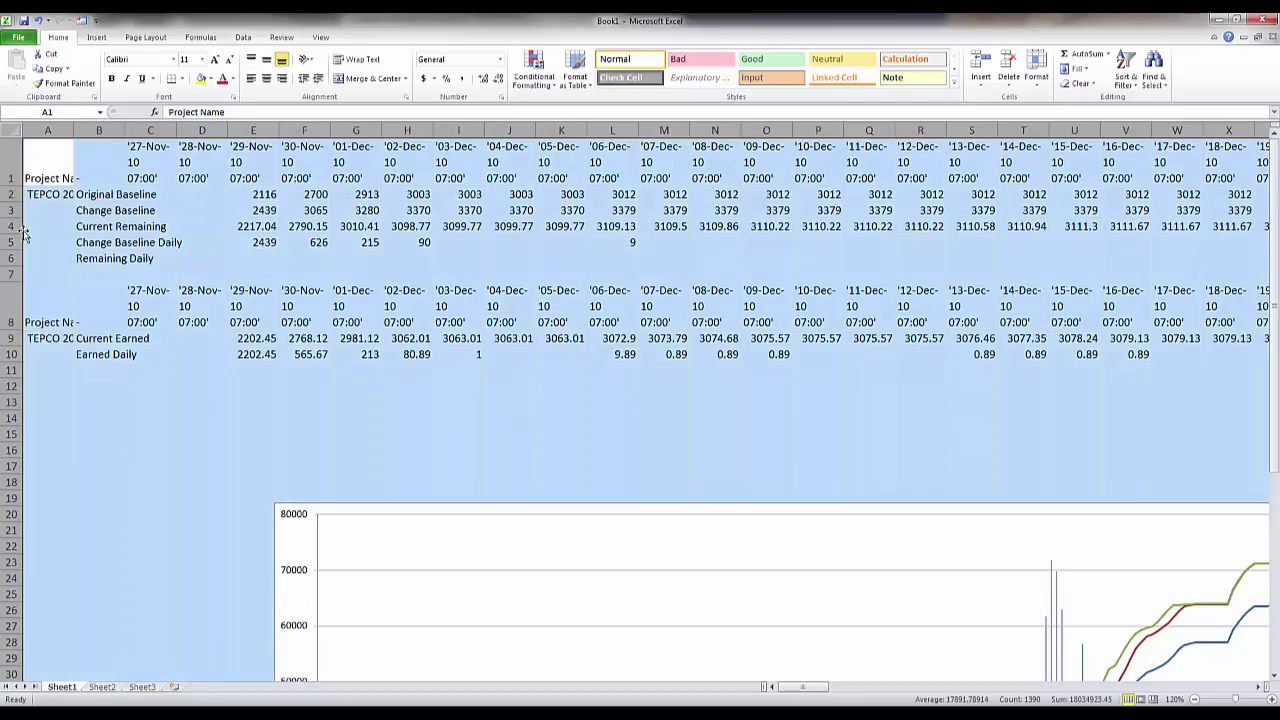
left_click(72, 318)
left_click_drag(54, 172, 56, 350)
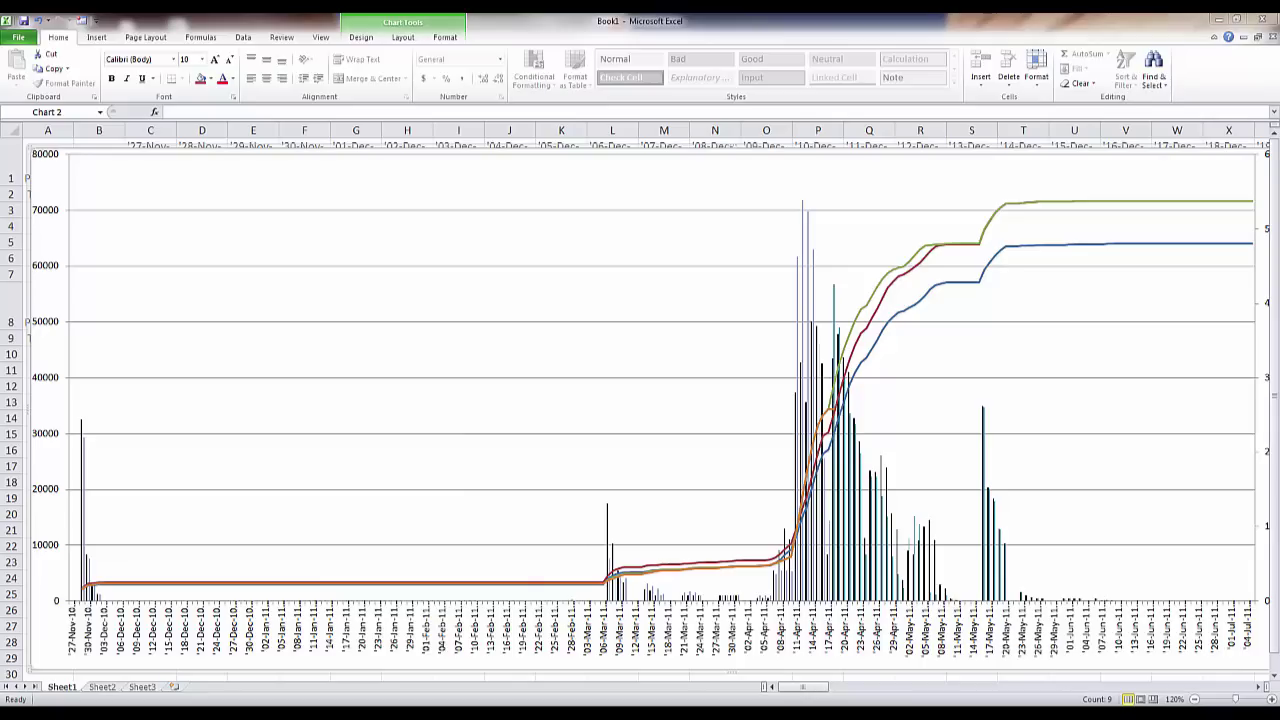
key("Right")
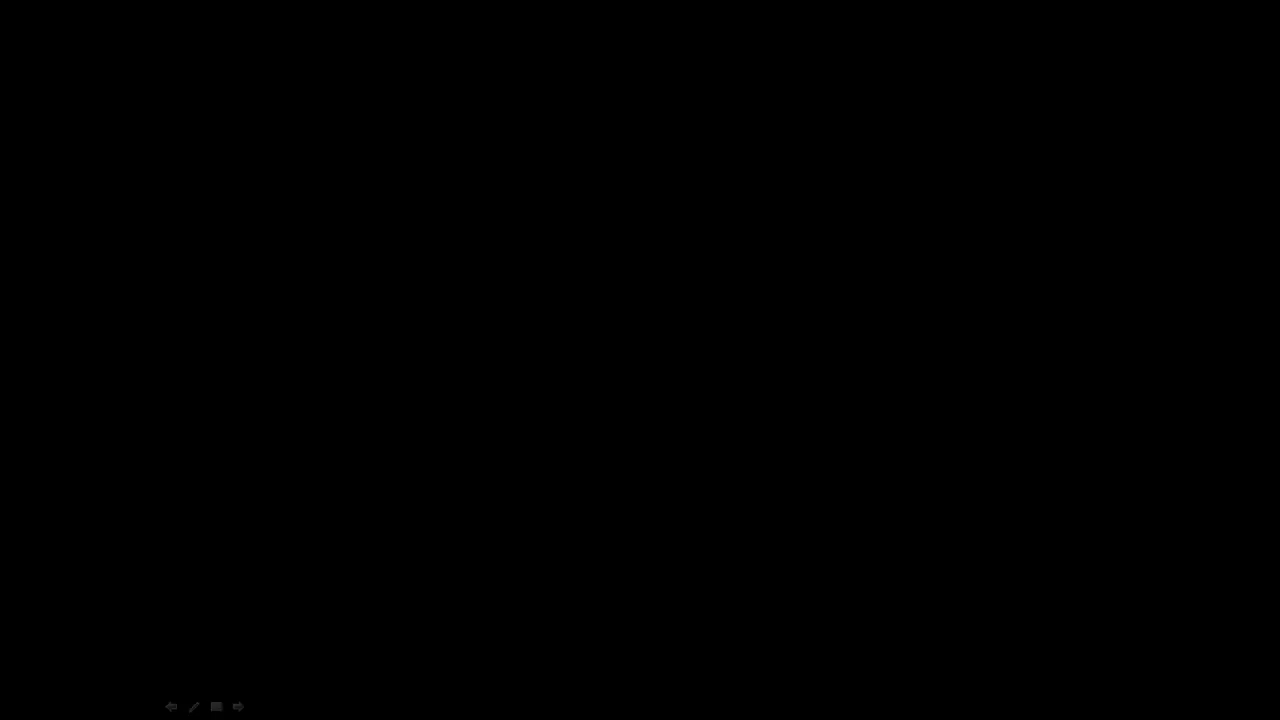